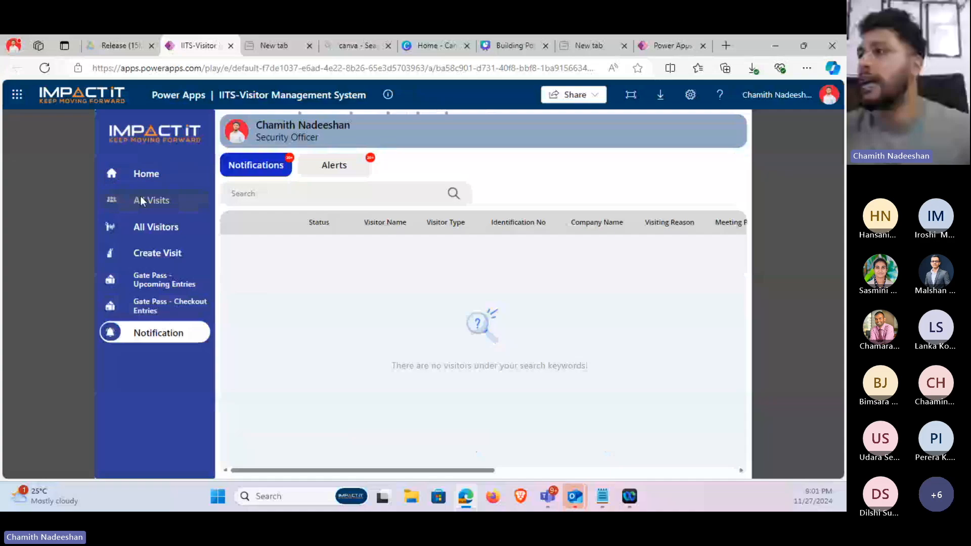
Create a blank canvas app named PettyCashRequestor, reload the studio page and skip the welcome dialog.
click(671, 46)
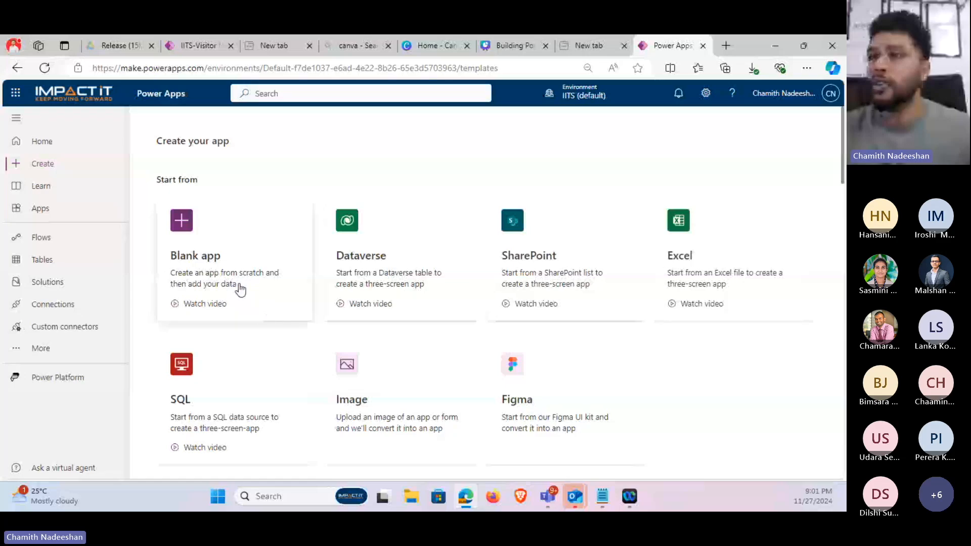
click(242, 245)
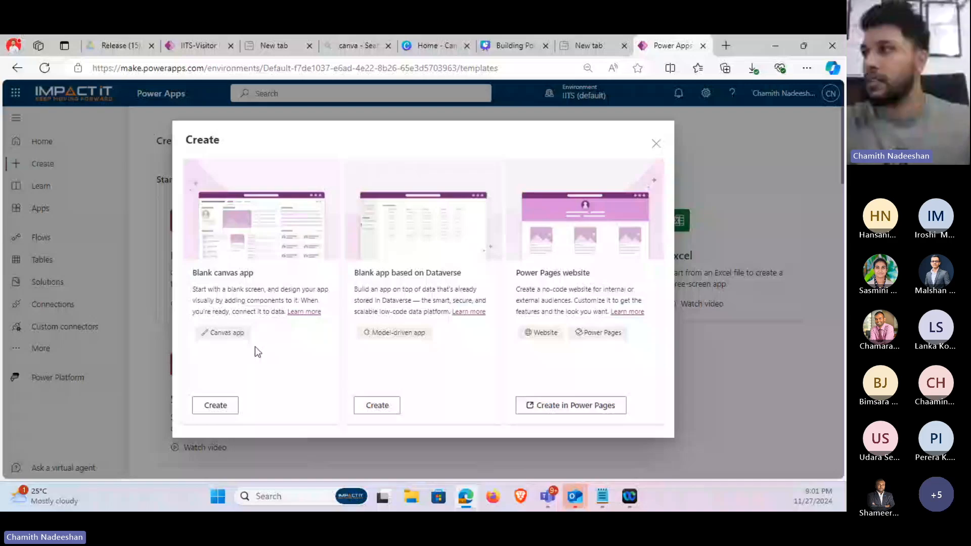
click(232, 406)
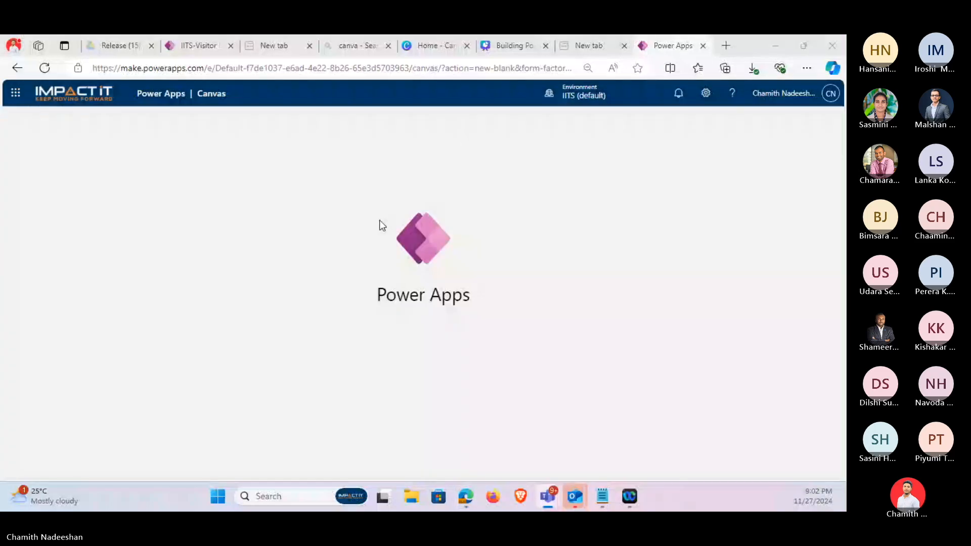
click(536, 222)
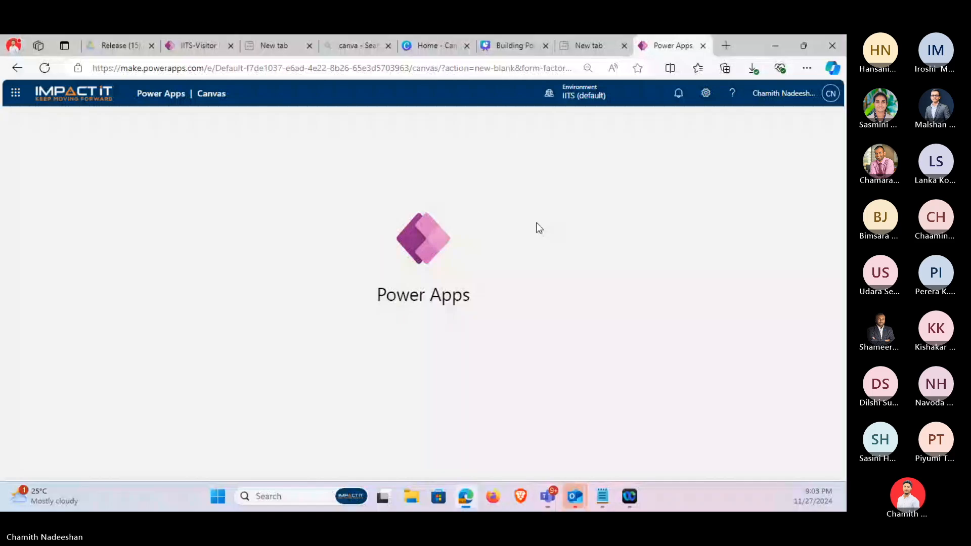
click(45, 70)
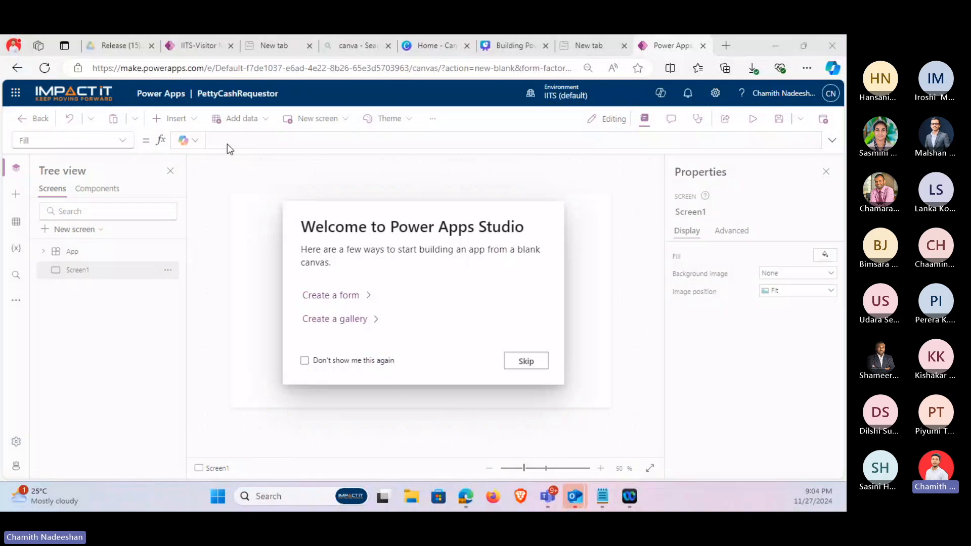
click(526, 361)
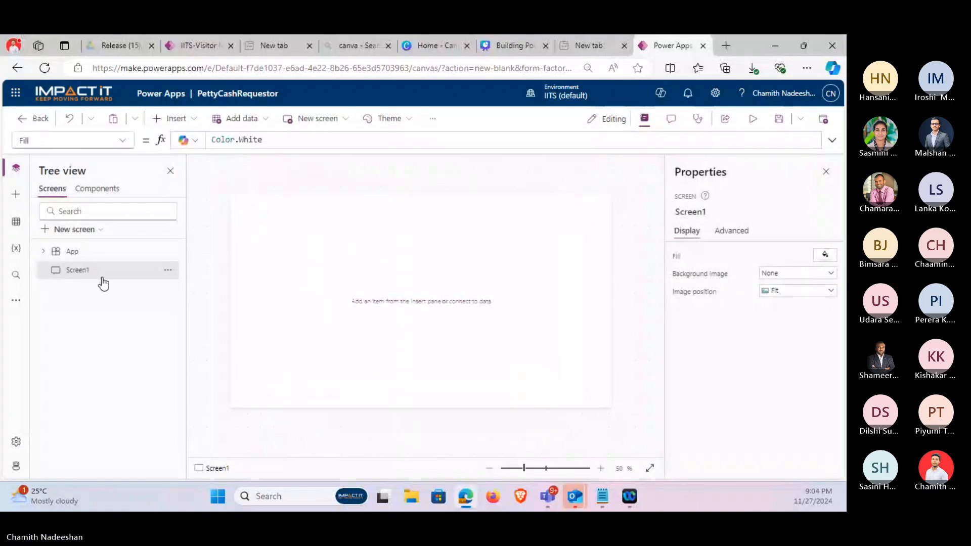
click(15, 220)
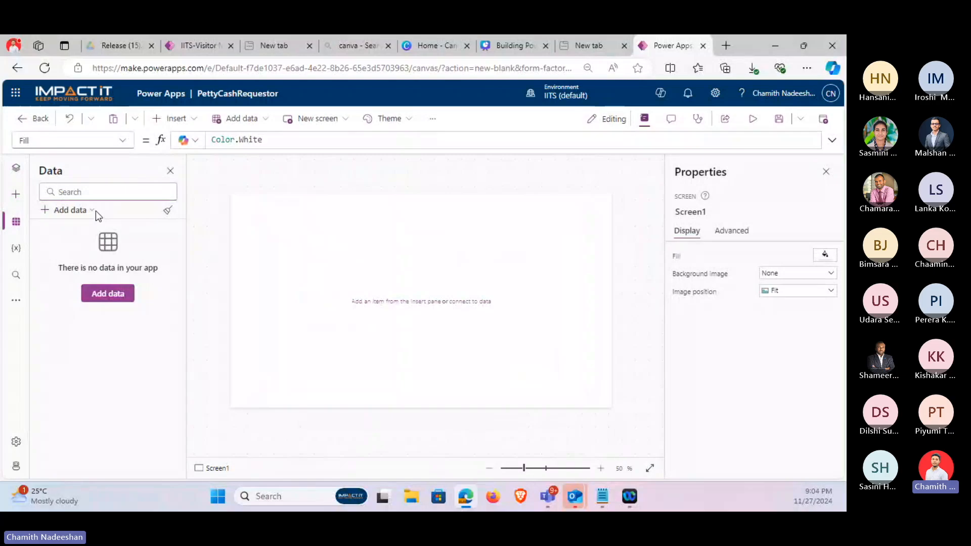
click(318, 119)
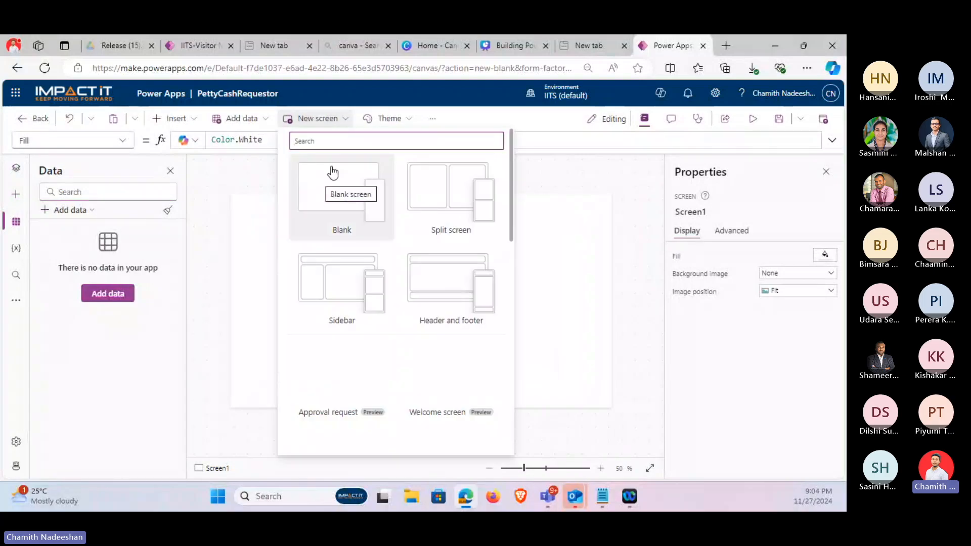
click(793, 179)
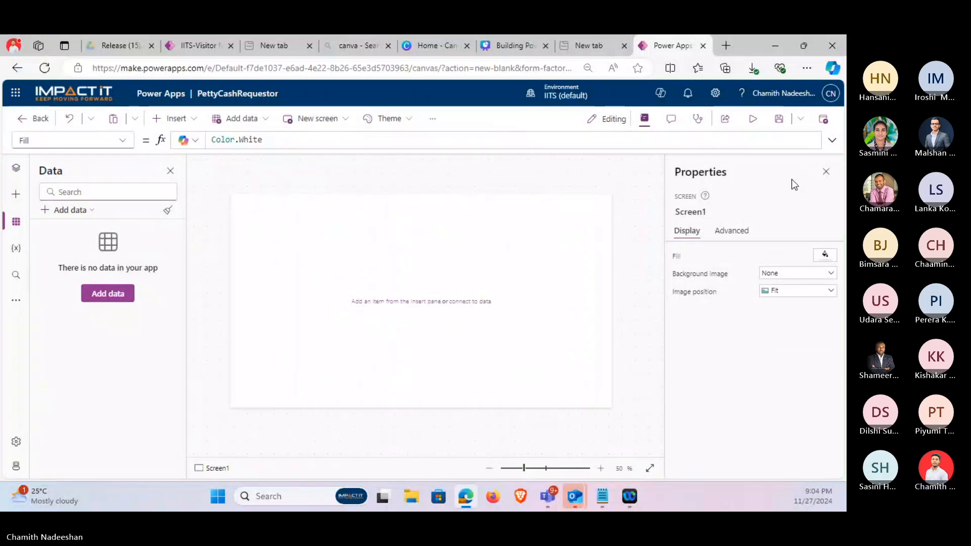
Rename the app's first screen as PettyCashRequest.
click(16, 167)
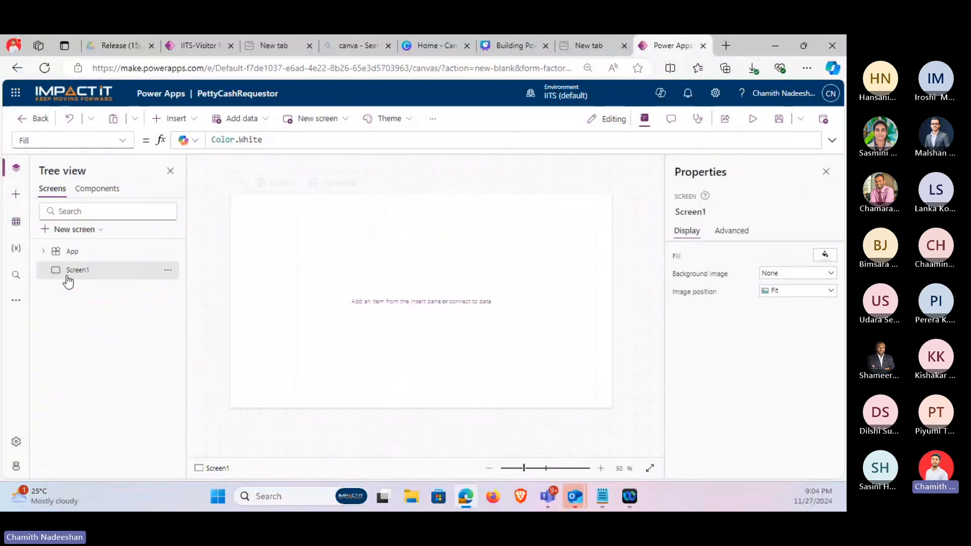
double_click(91, 270)
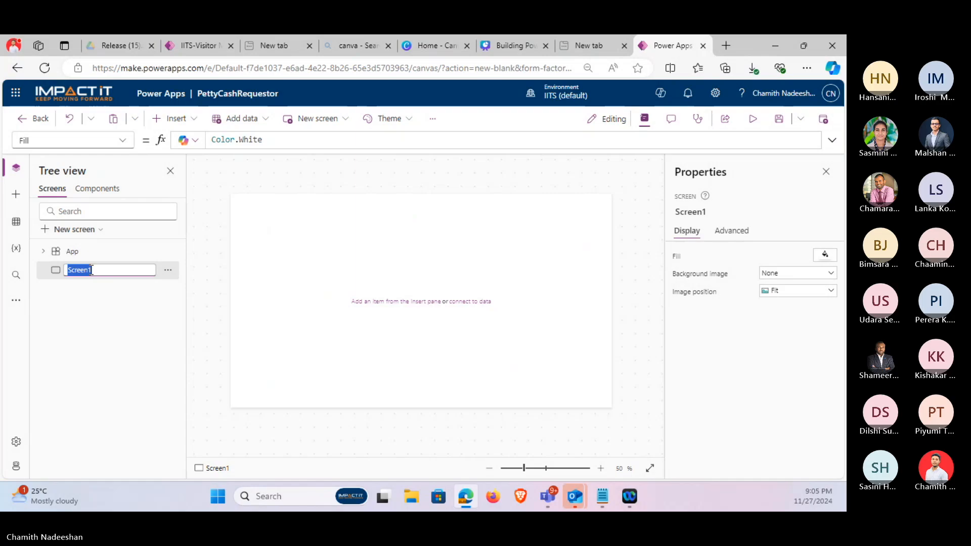
text(S)
key(BackSpace)
text(Pre)
key(BackSpace)
key(BackSpace)
text(ettyCa)
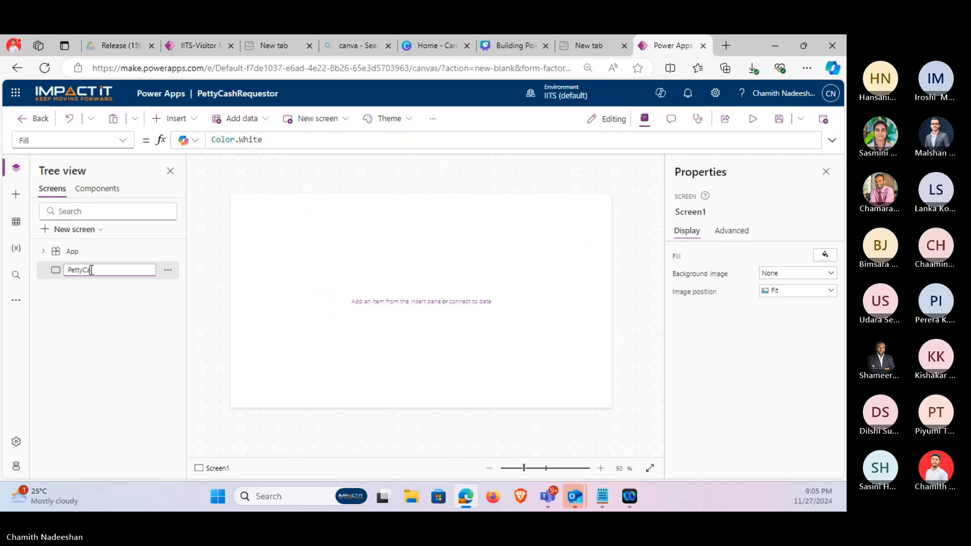
text(shRequest)
click(108, 310)
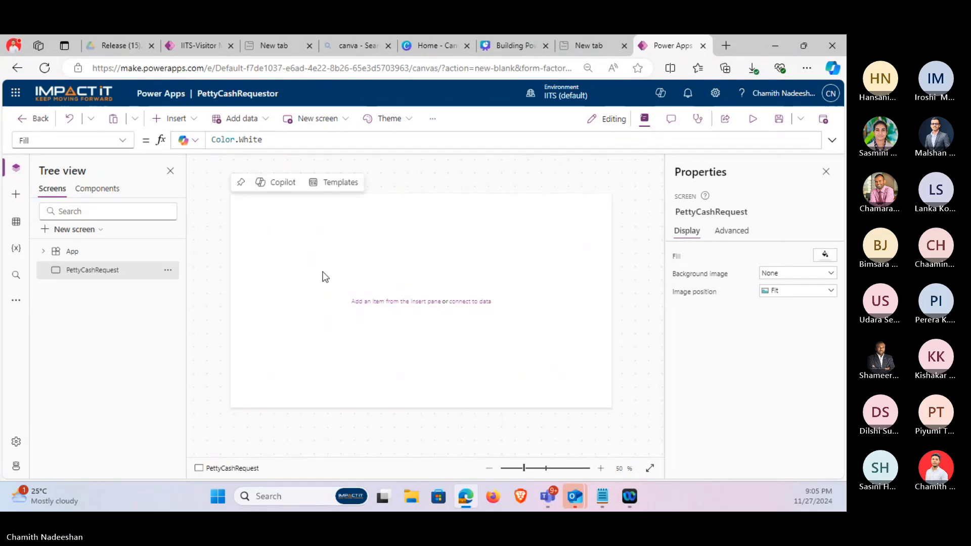
Switch to the Canva presentation, view the petty cash demo overview on slide 9 in full screen, and return to the Power Apps editor.
click(329, 48)
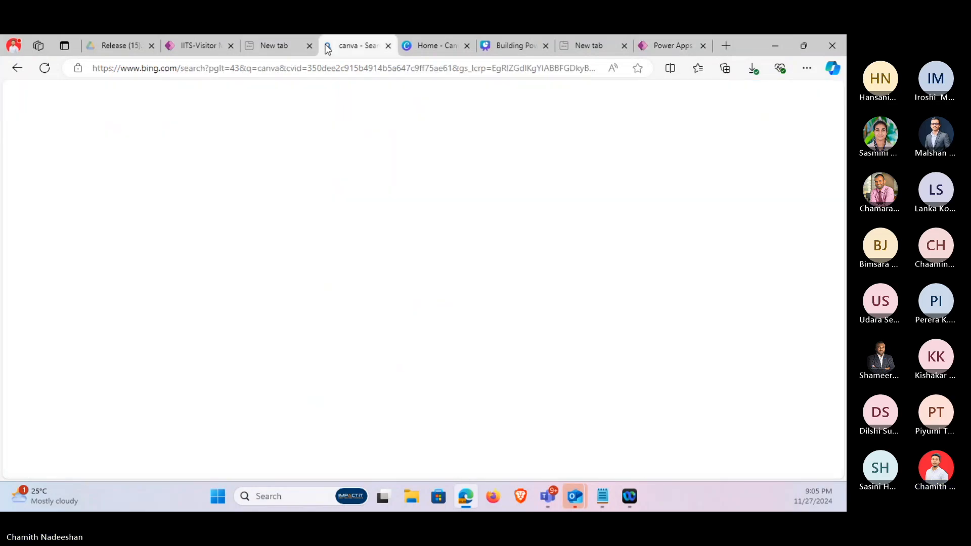
click(267, 48)
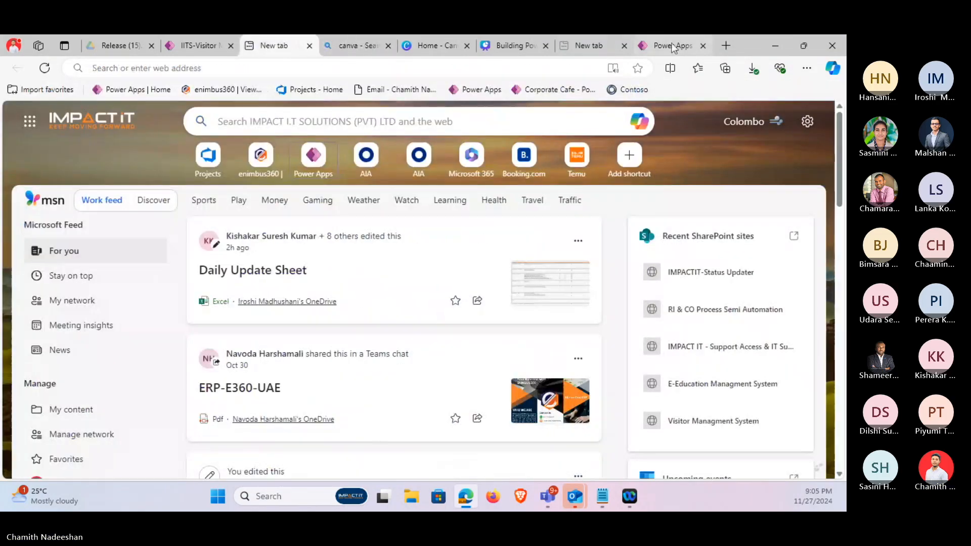
click(677, 47)
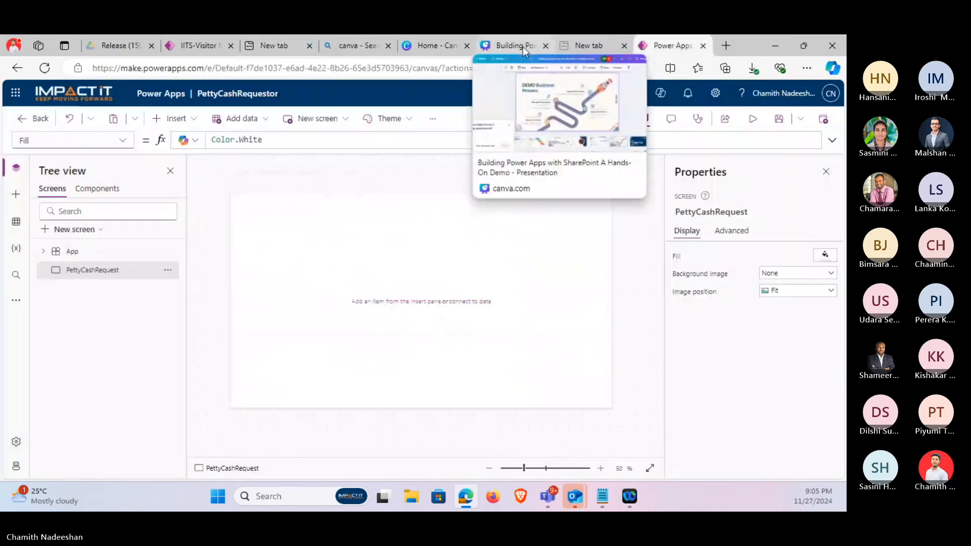
click(523, 47)
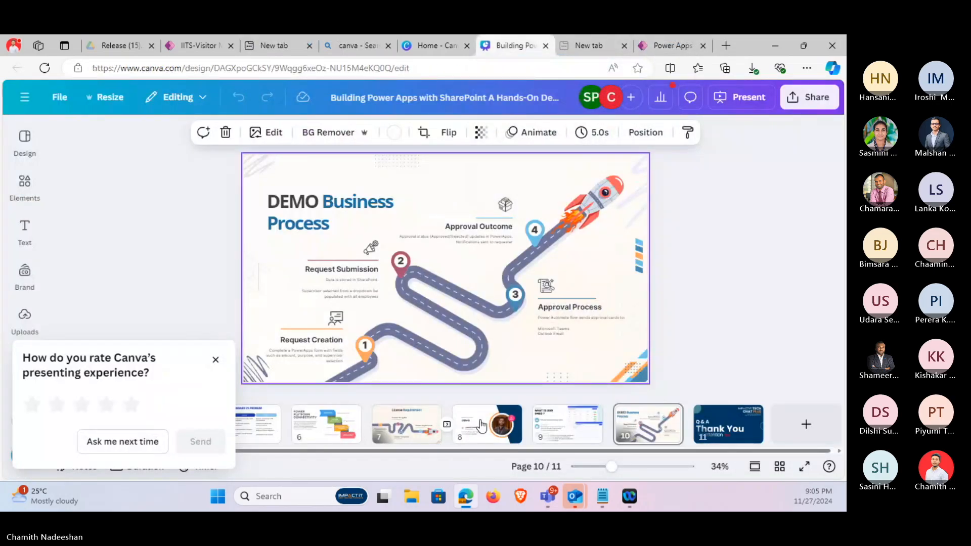
click(561, 429)
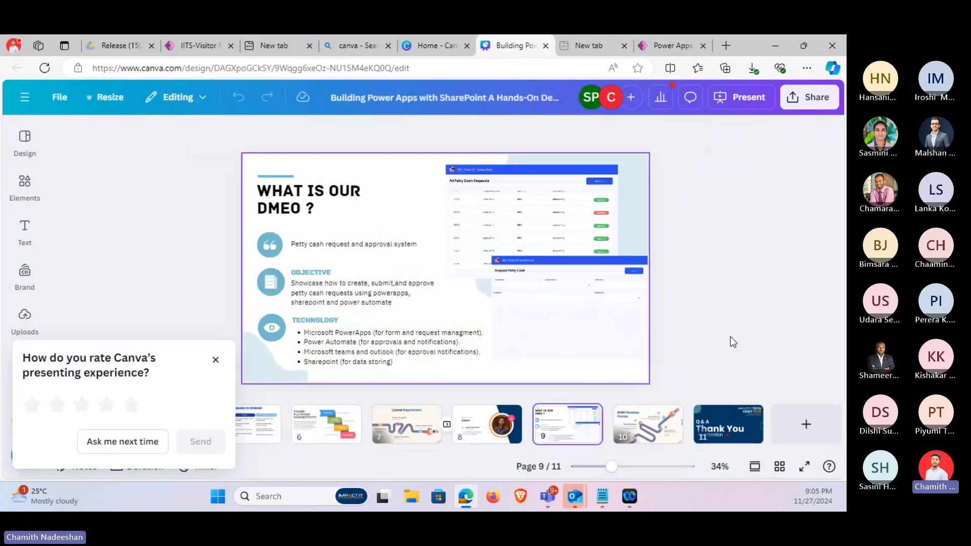
click(804, 467)
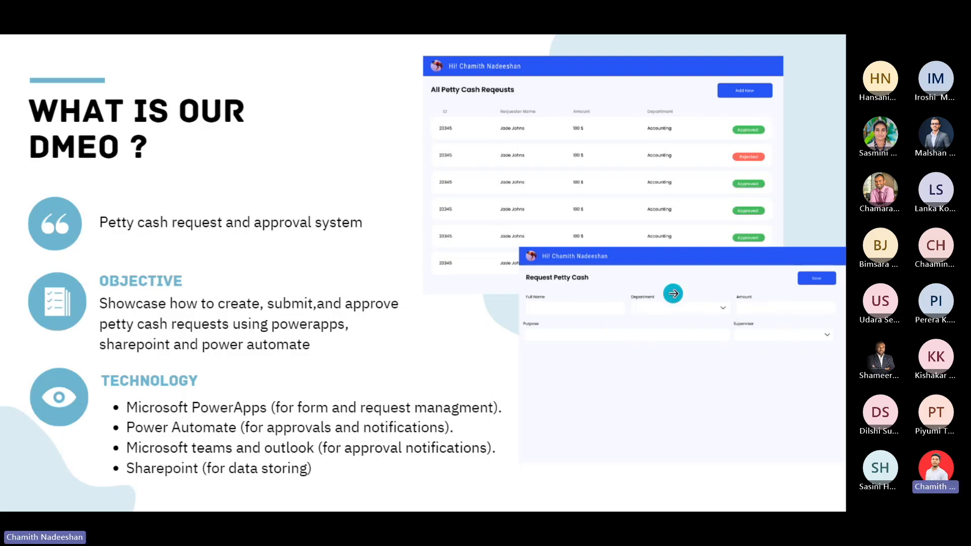
key(Escape)
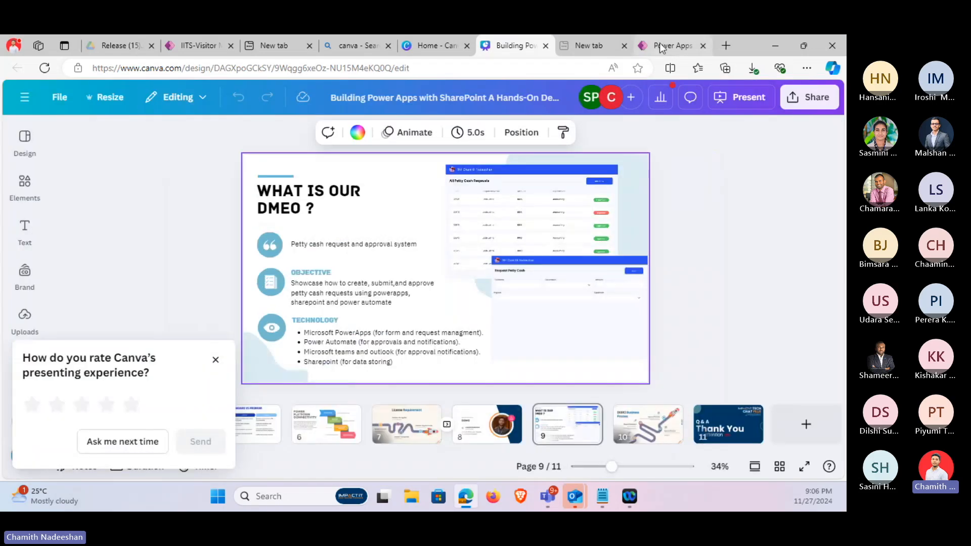
click(659, 45)
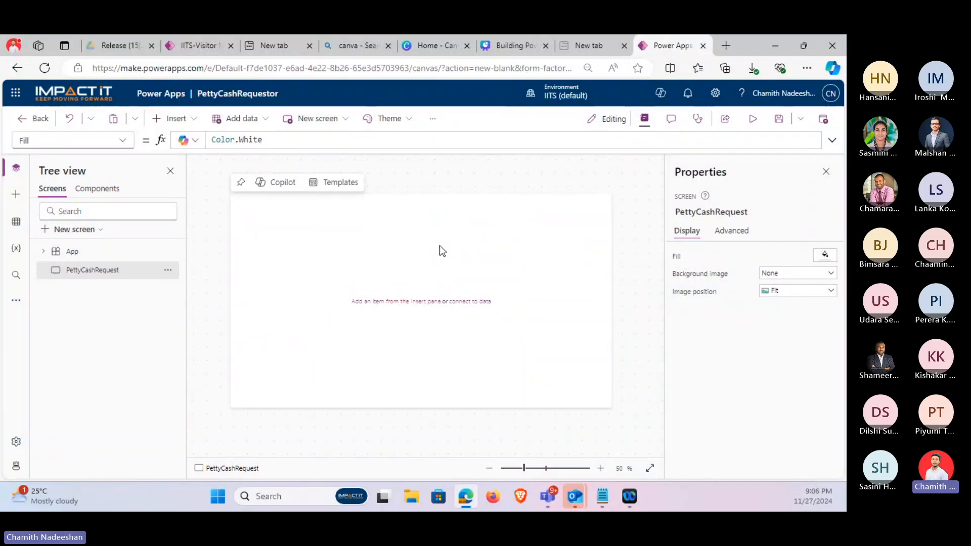
Insert a vertical container on the PettyCashRequest screen and stretch it to fill the whole screen, 1366 by 768 at position 0, 0.
click(171, 118)
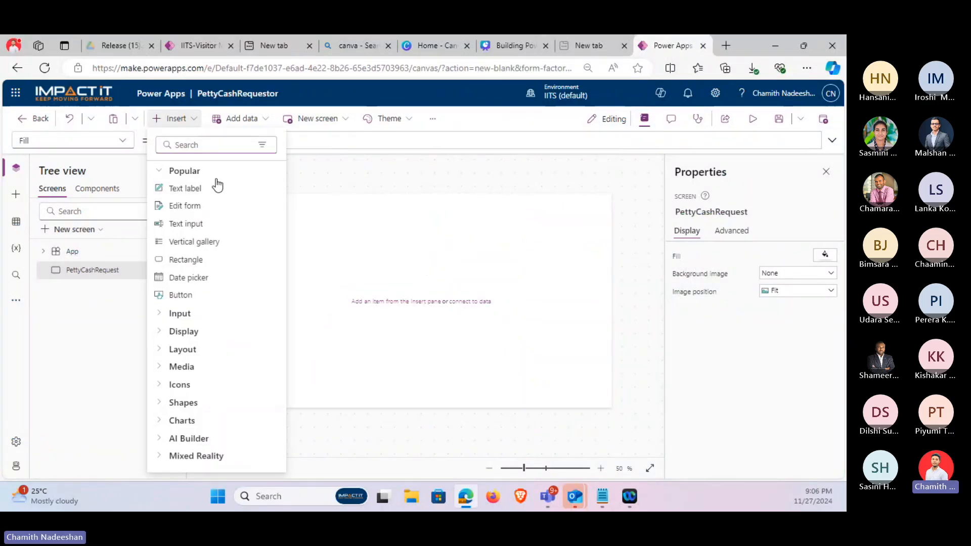
text(con)
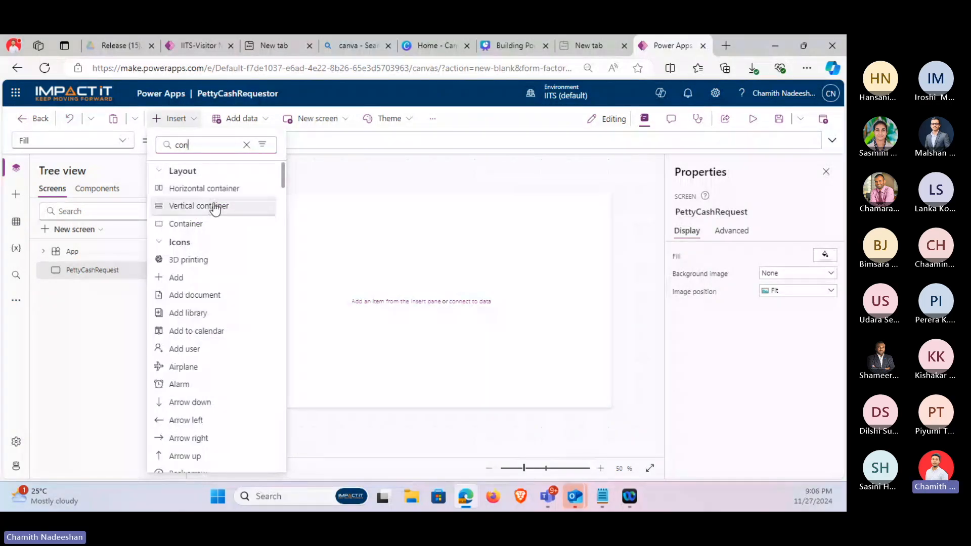
click(216, 207)
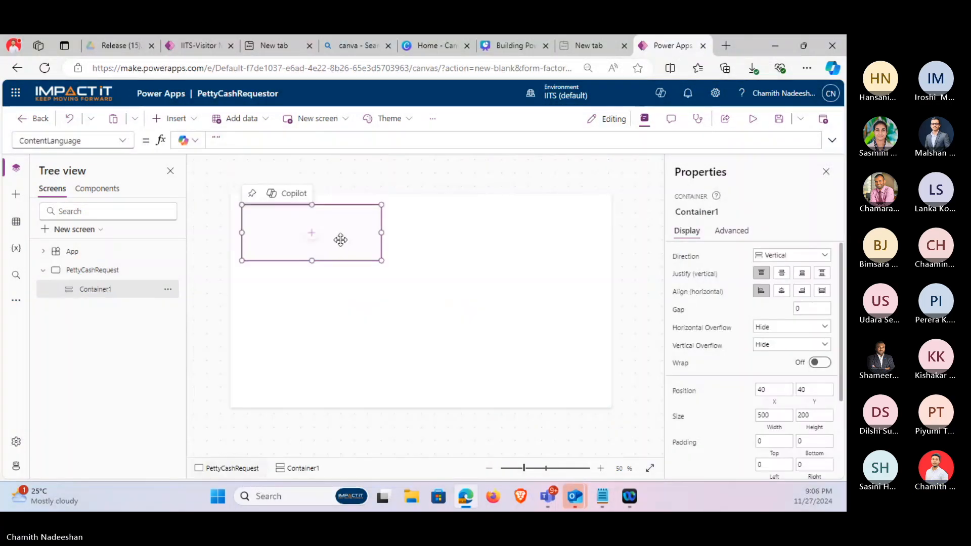
drag(293, 259, 260, 223)
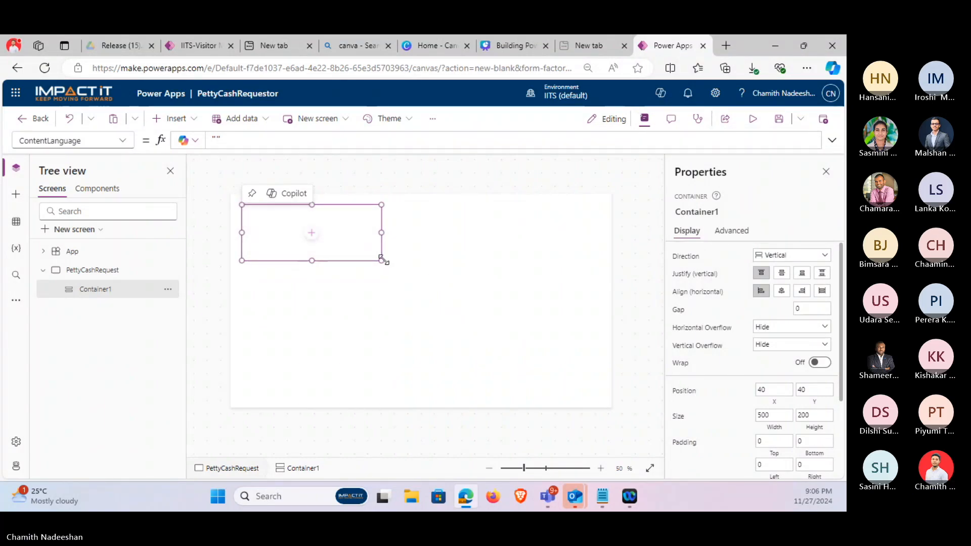
drag(381, 261, 592, 394)
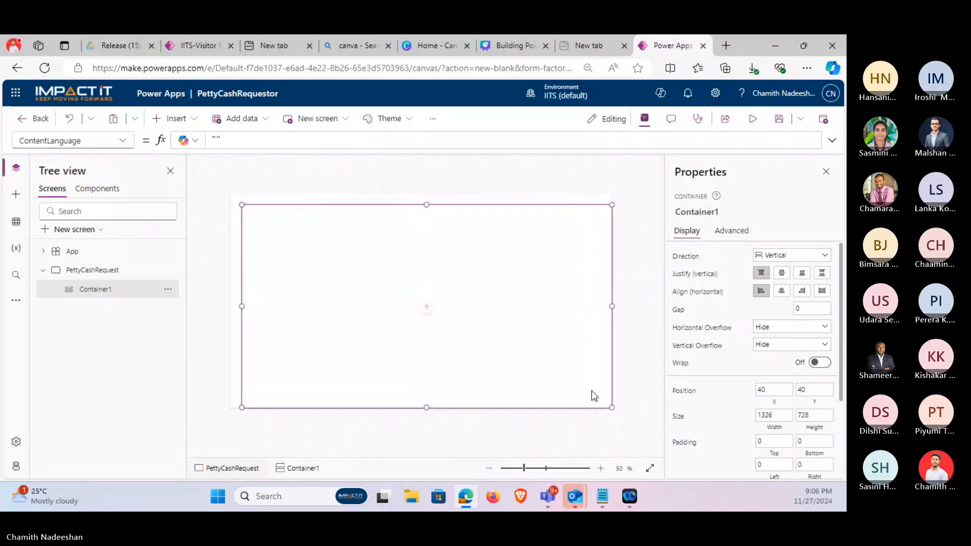
drag(242, 206, 217, 190)
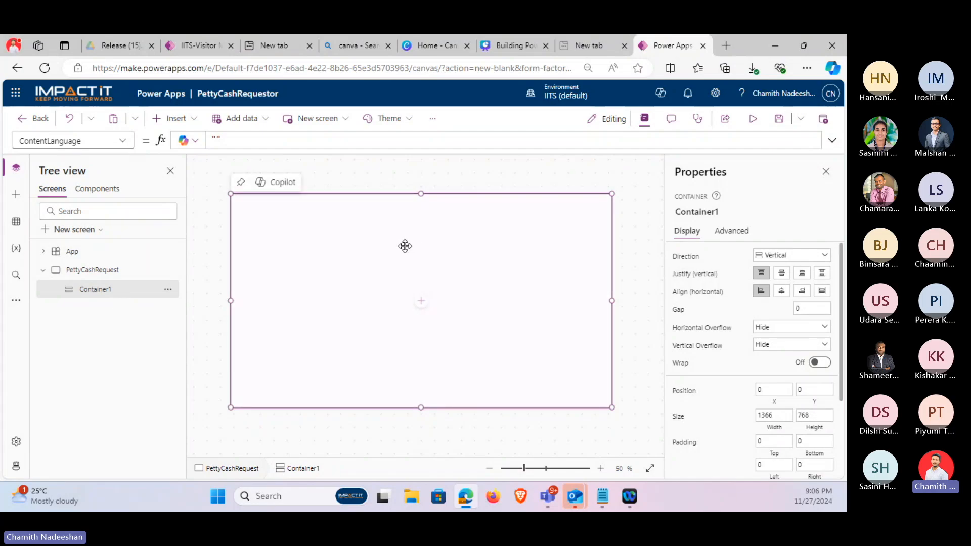
Insert a second vertical container nested inside the full-screen container.
click(177, 119)
text(conta)
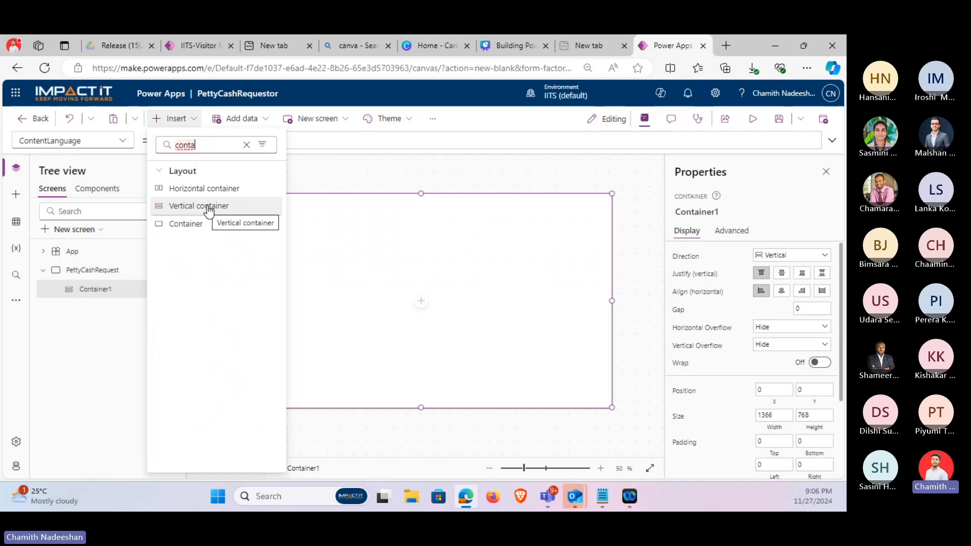
click(209, 211)
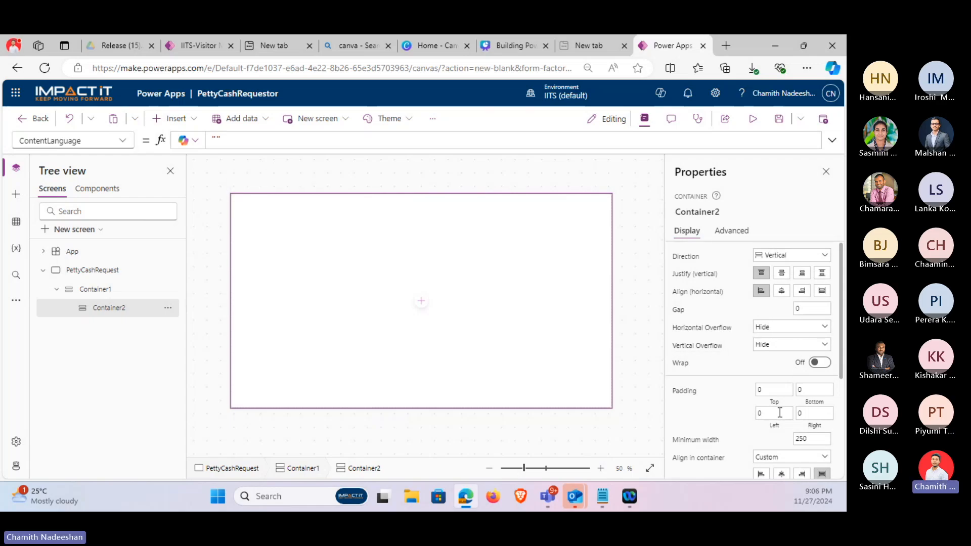
Turn off flexible height for the nested container and set its height to 100.
scroll(798, 384, down, 1)
scroll(809, 399, down, 1)
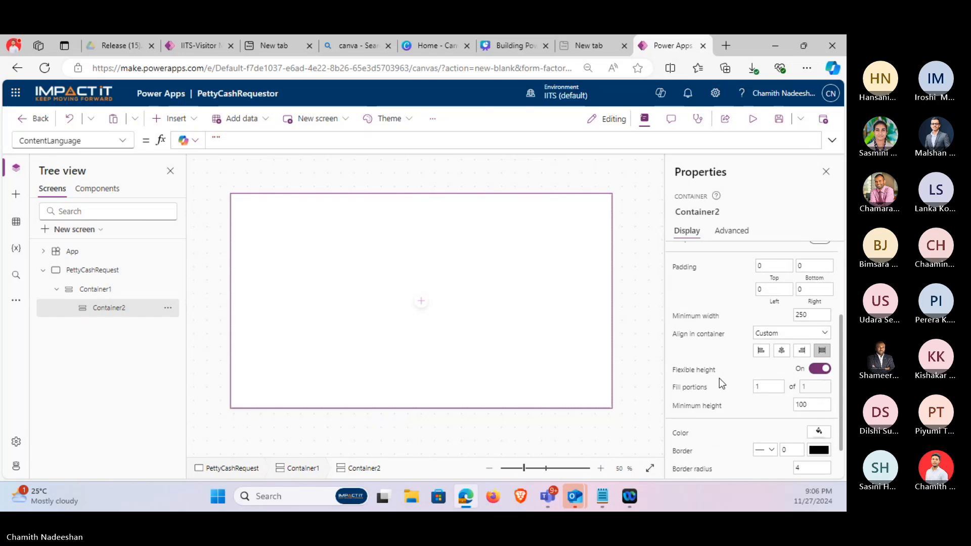
click(819, 369)
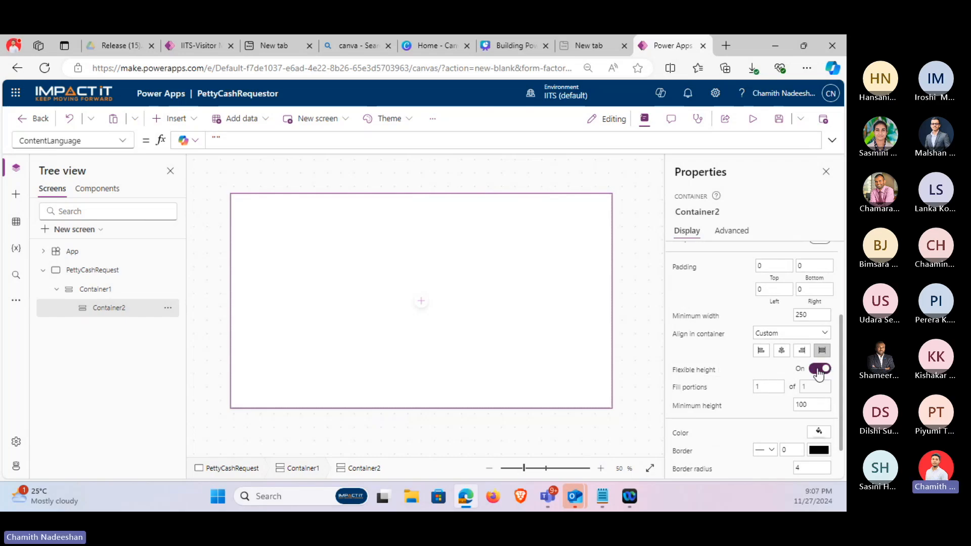
click(818, 385)
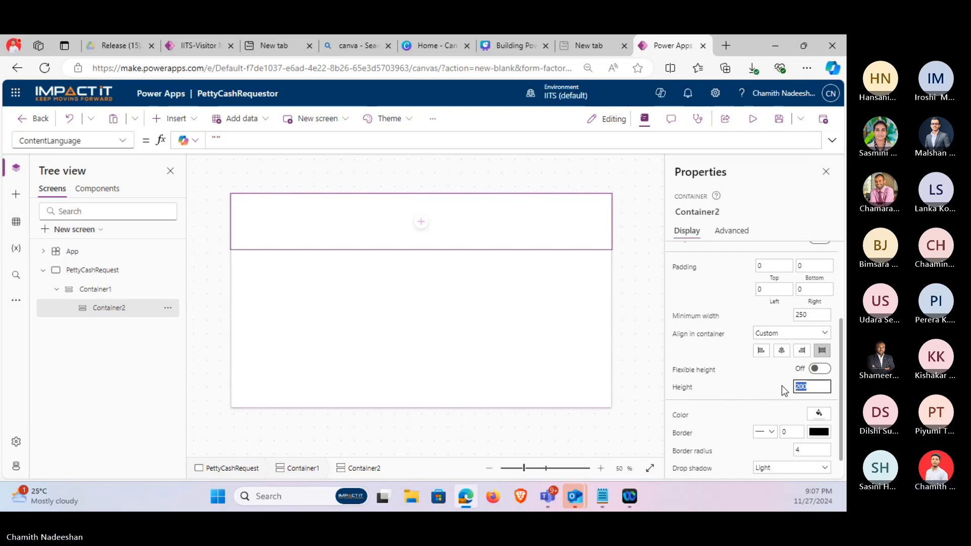
text(100)
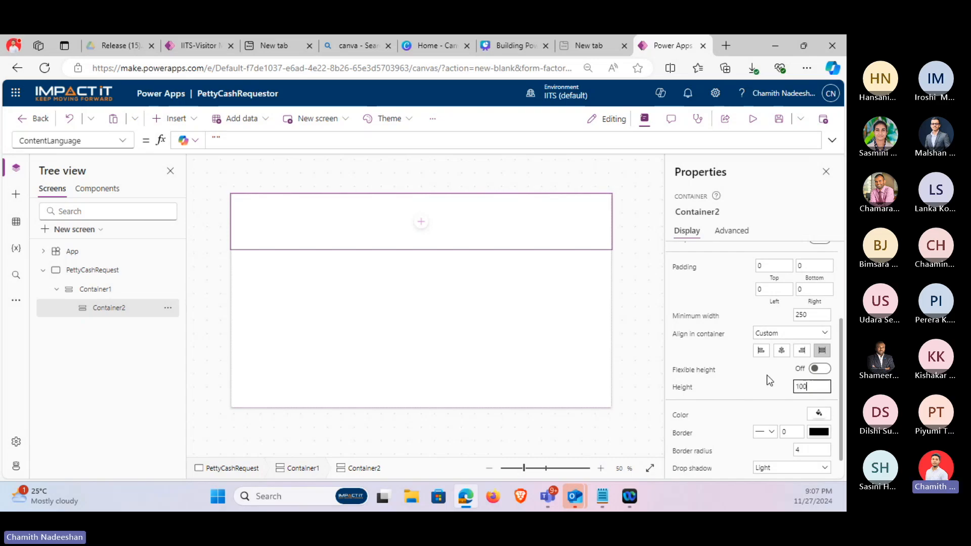
key(Return)
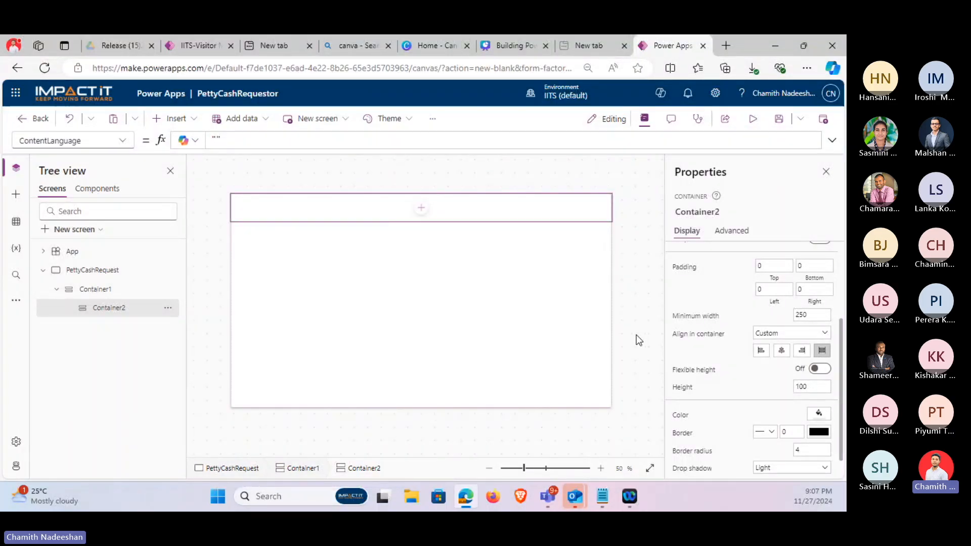
Open the App object's OnStart property in an enlarged formula editor.
click(134, 254)
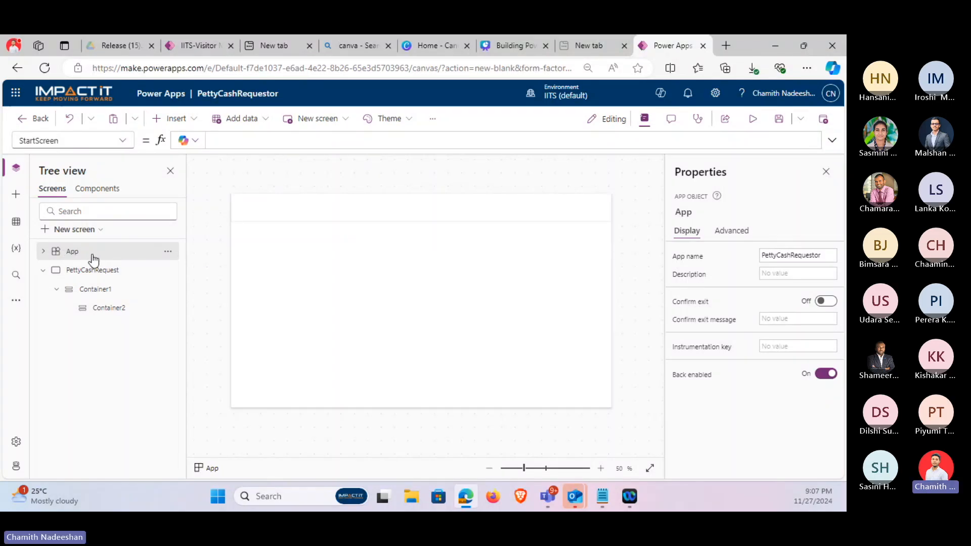
click(123, 141)
click(72, 140)
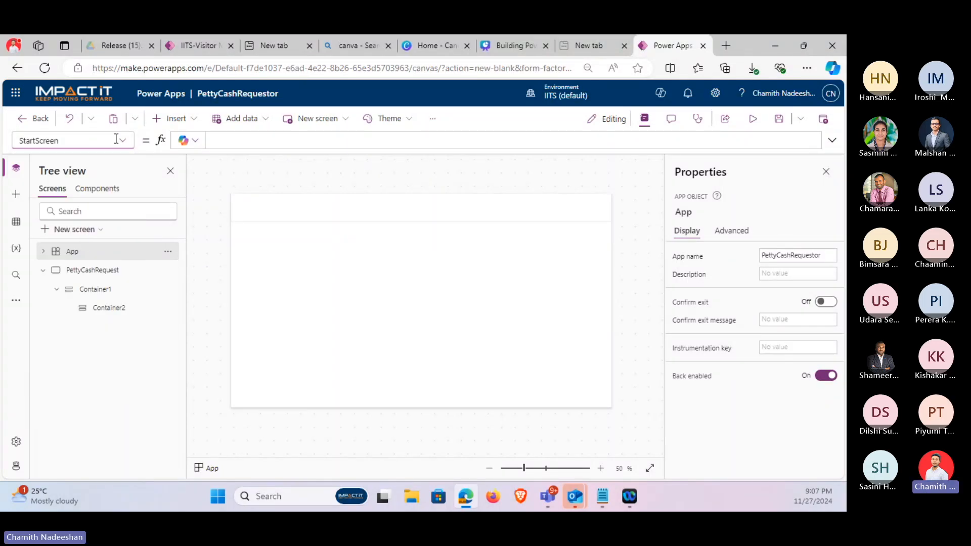
click(122, 140)
click(50, 314)
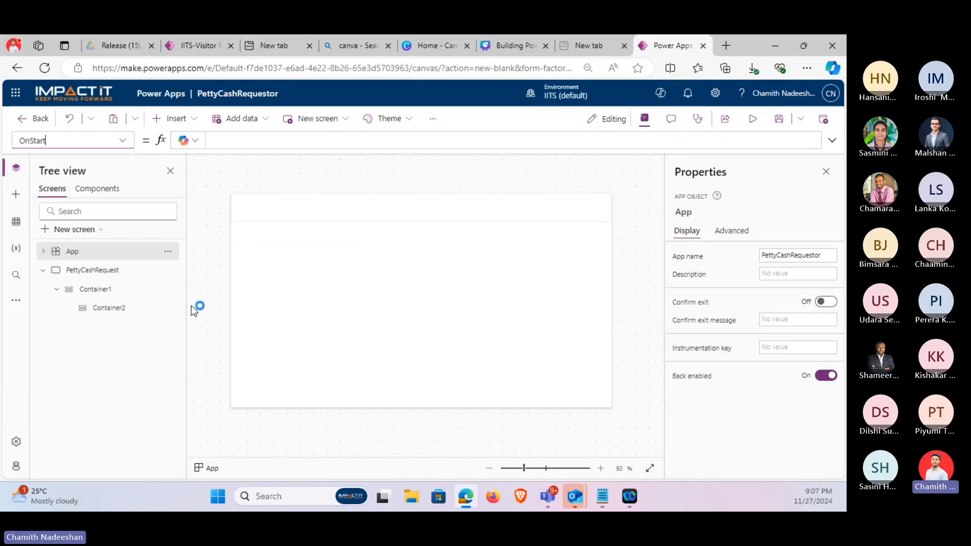
click(832, 142)
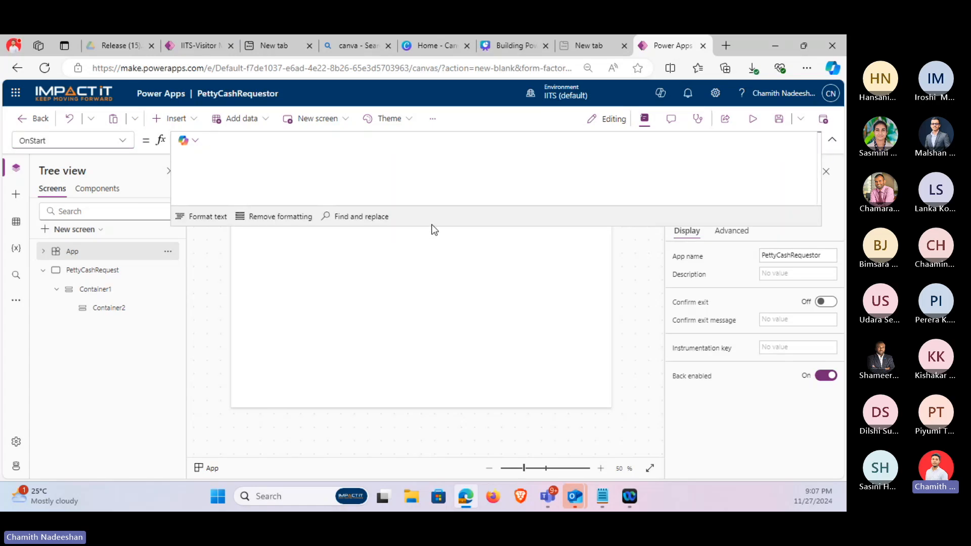
drag(433, 226, 432, 301)
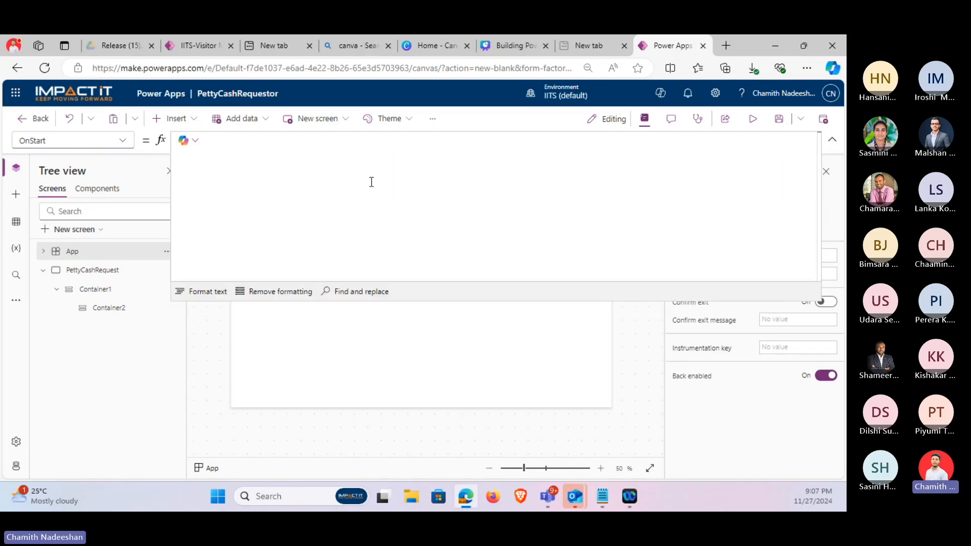
Write the OnStart formula Set(HeaderColor, ColorValue("#2B50EE")) and collapse the formula editor.
text(set)
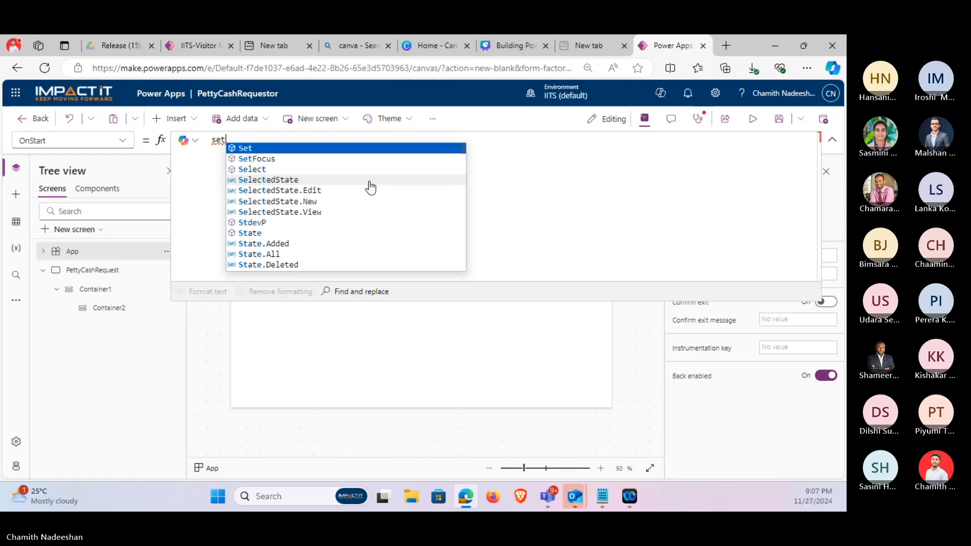
key(Escape)
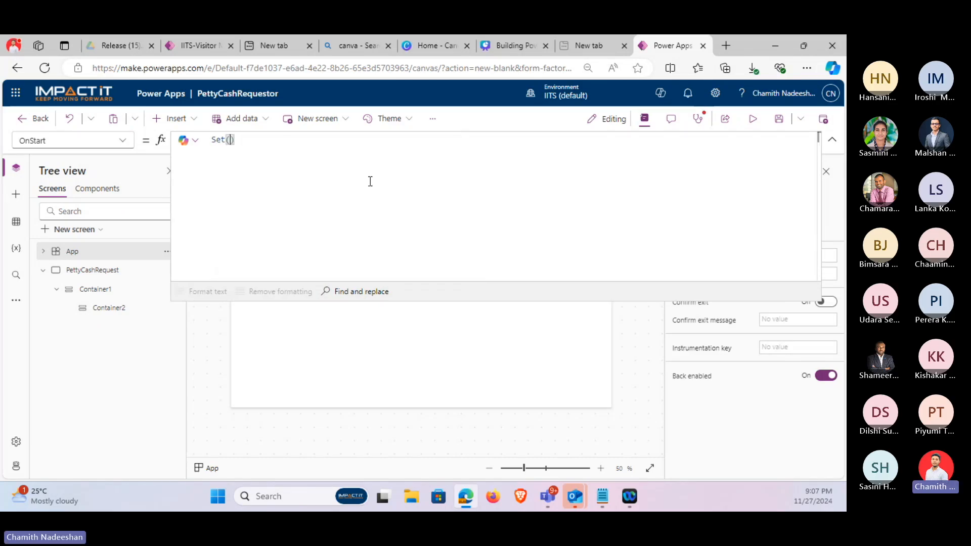
text(()
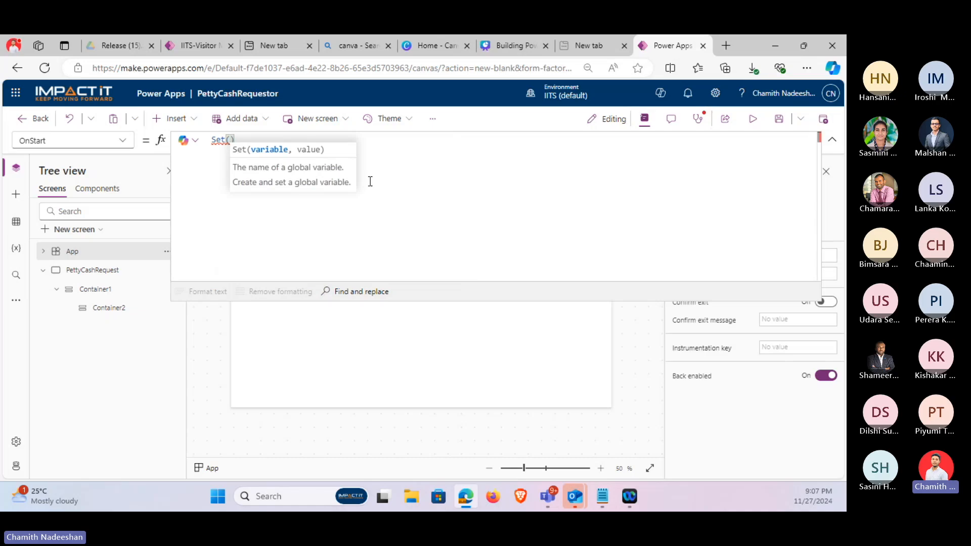
text(Head)
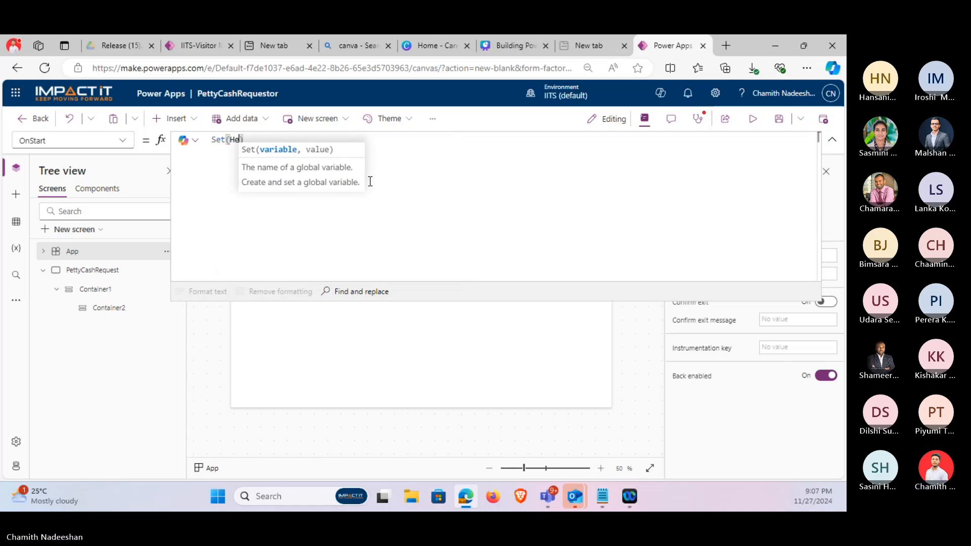
text(erColor)
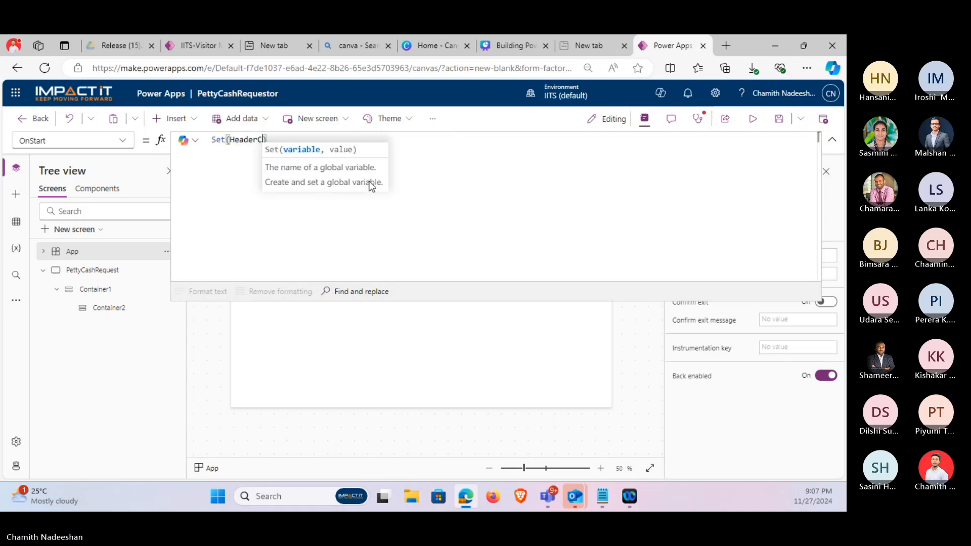
text(, Co)
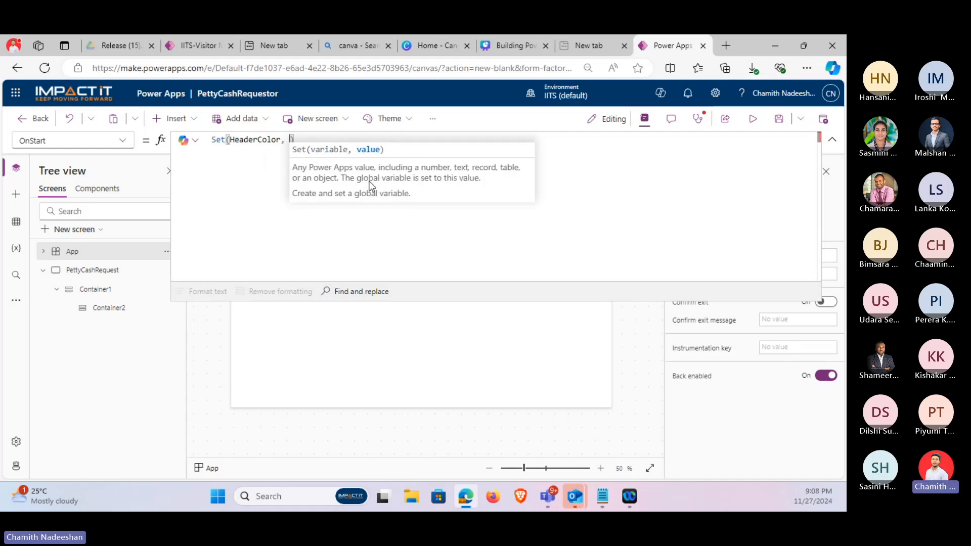
text(loVal)
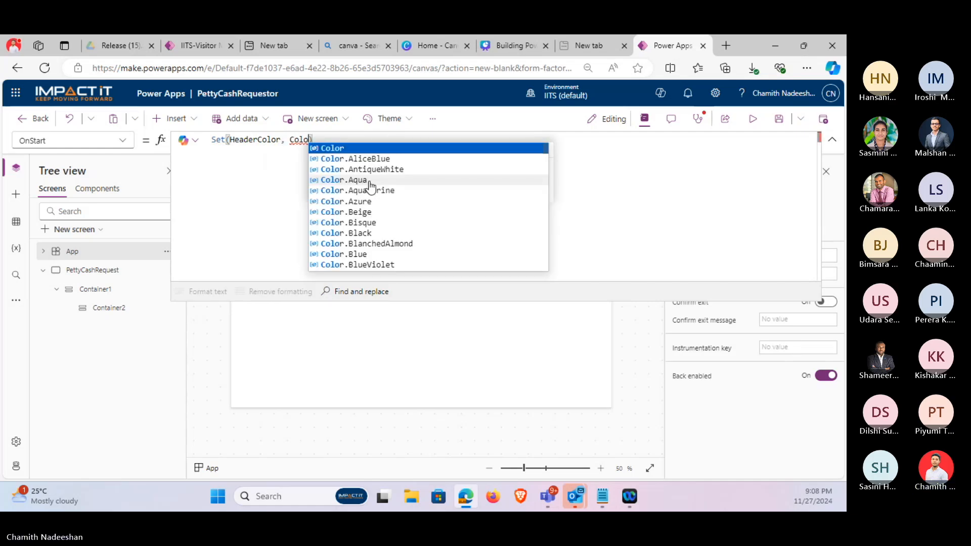
key(Tab)
text())
key(Left)
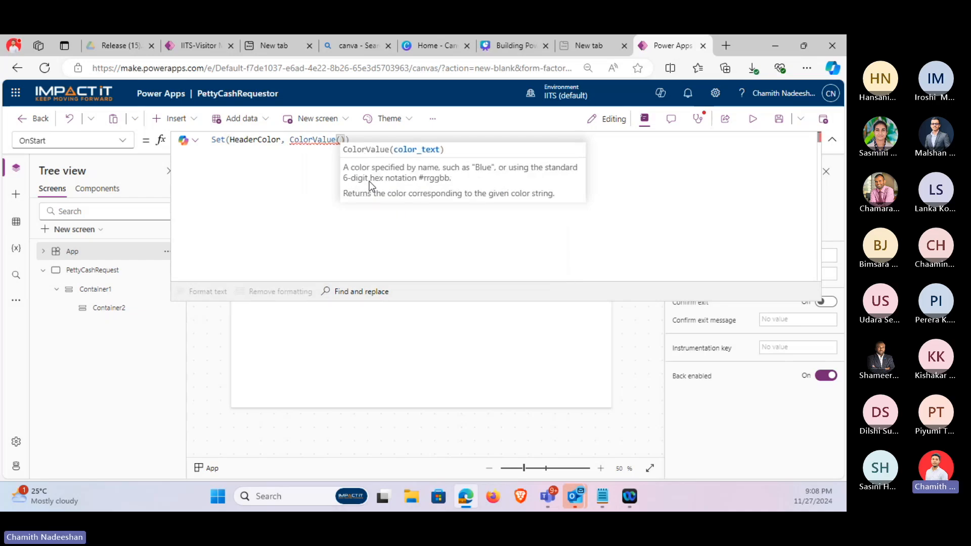
text(")
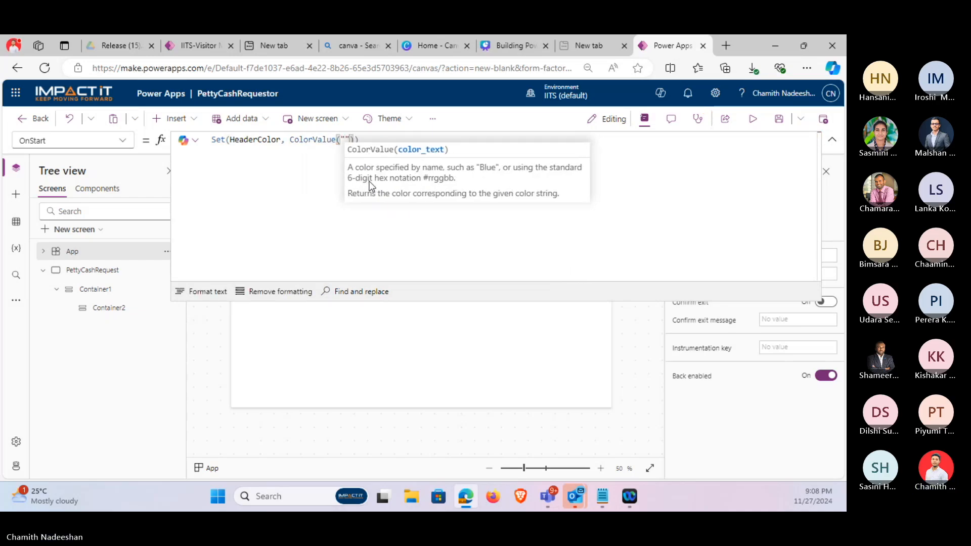
text(#)
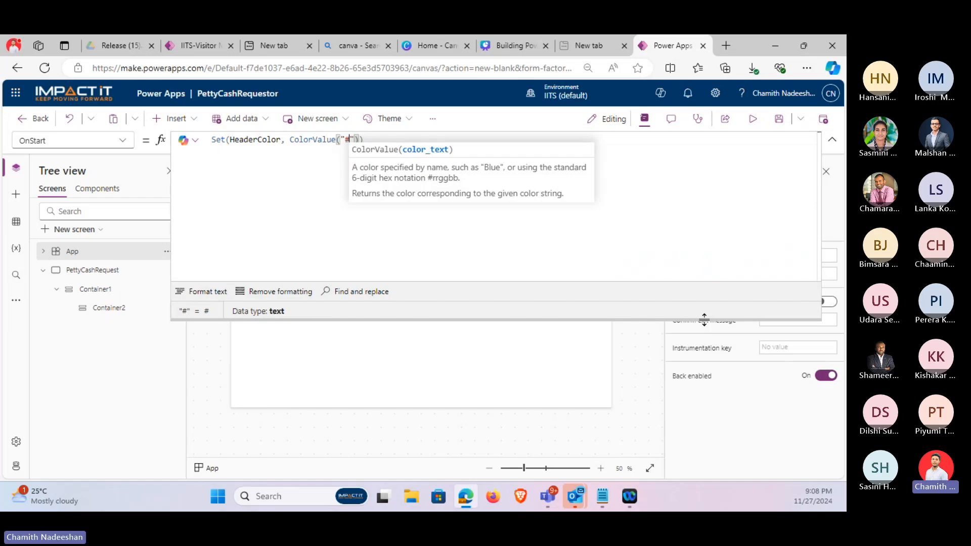
text(2B)
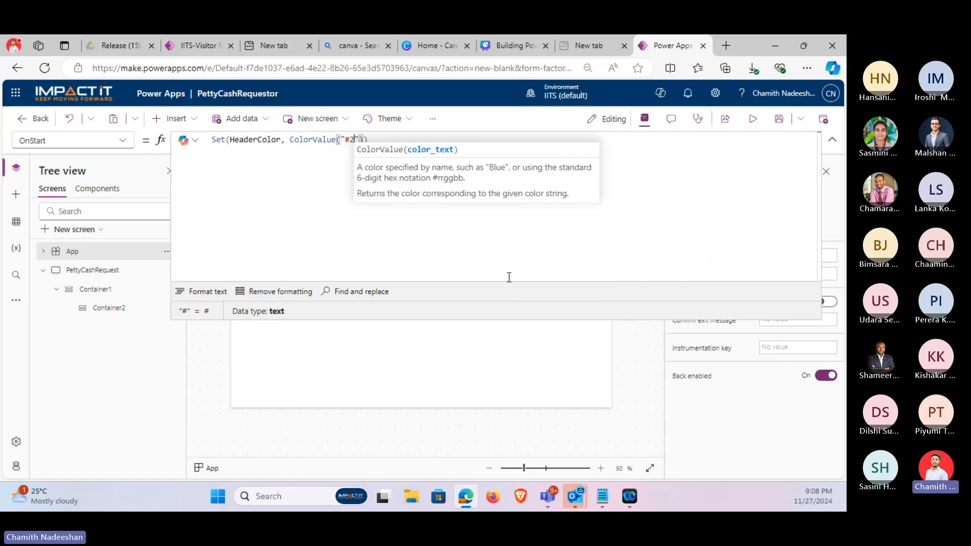
text(50)
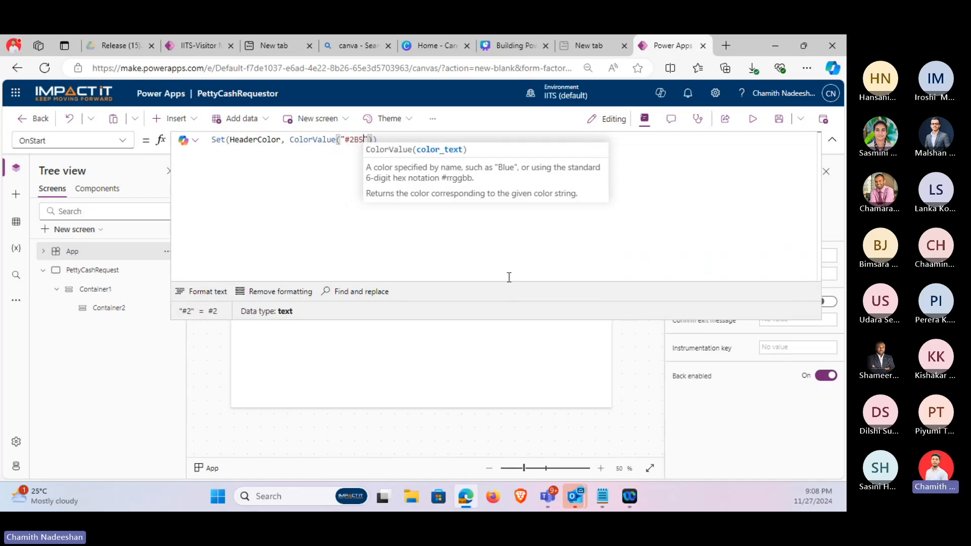
text(EE)
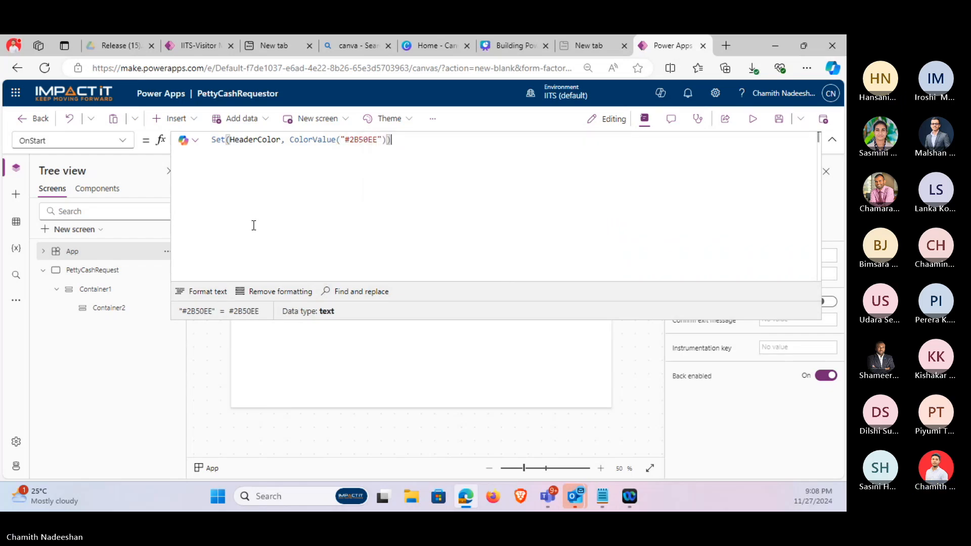
click(402, 139)
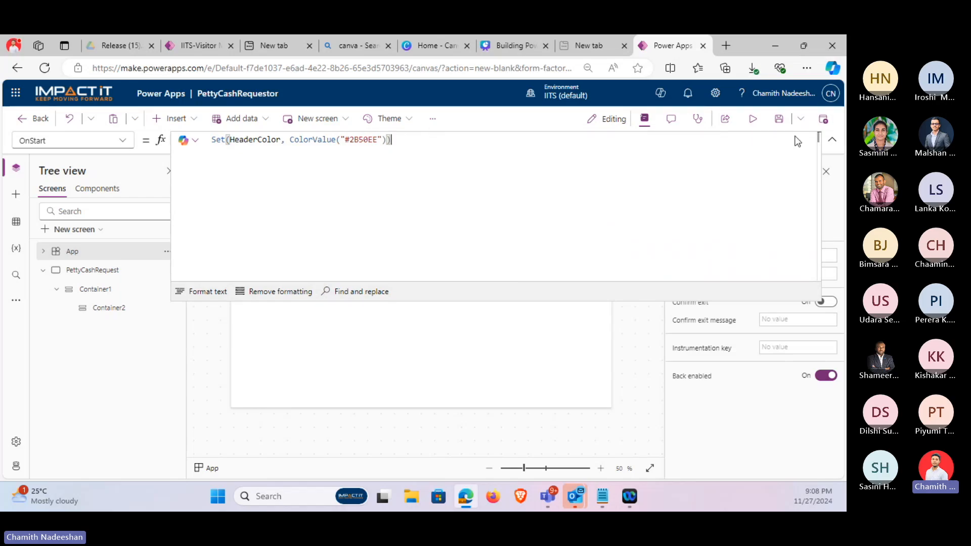
click(832, 139)
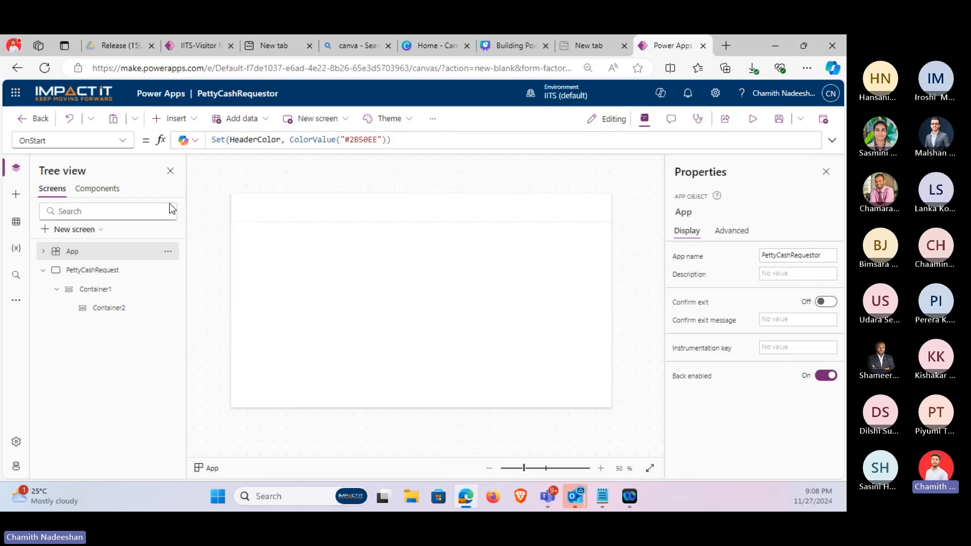
Run the App object's OnStart so that the HeaderColor variable is loaded.
click(168, 252)
click(206, 194)
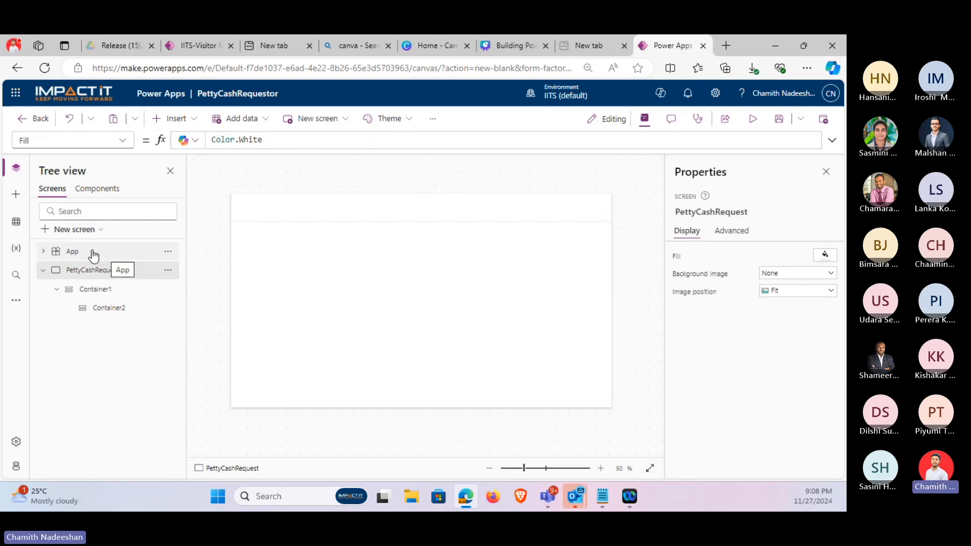
click(140, 253)
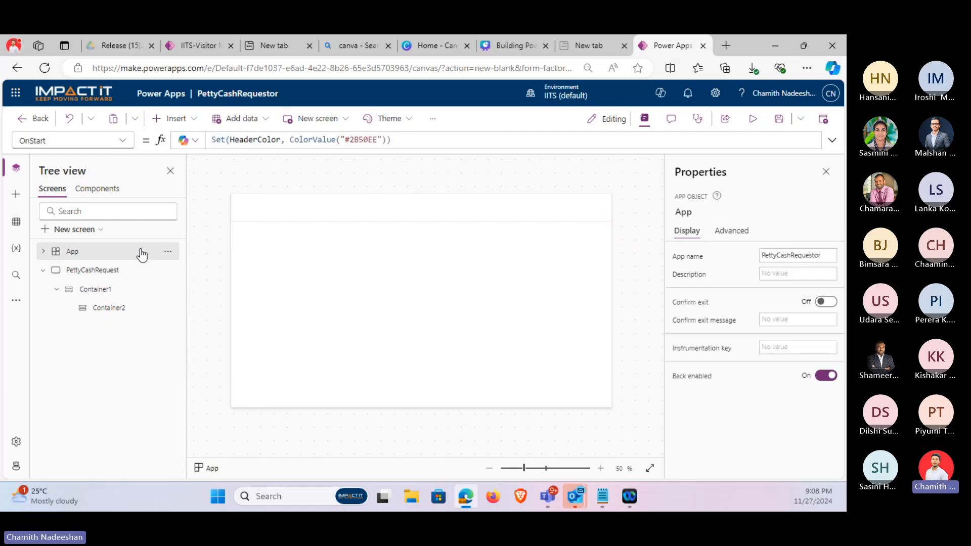
click(169, 252)
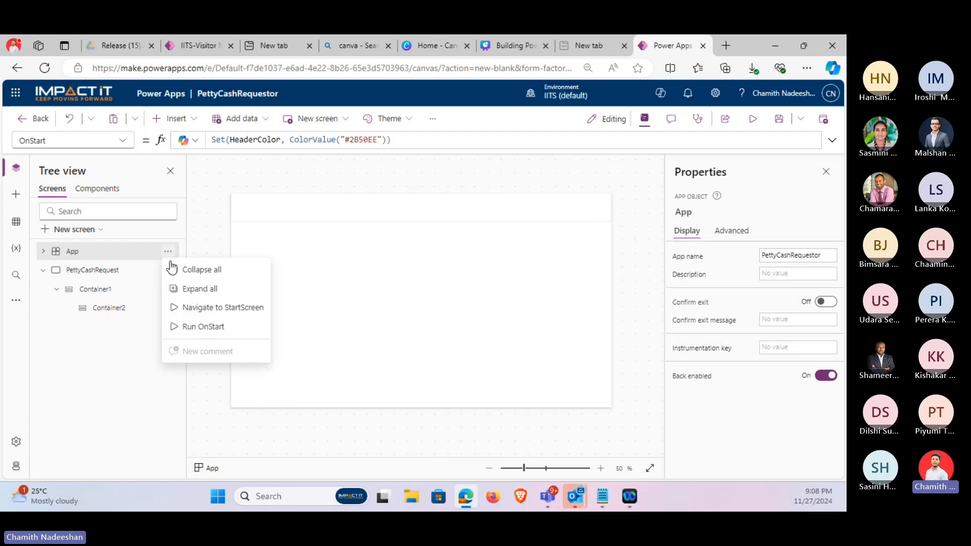
click(207, 328)
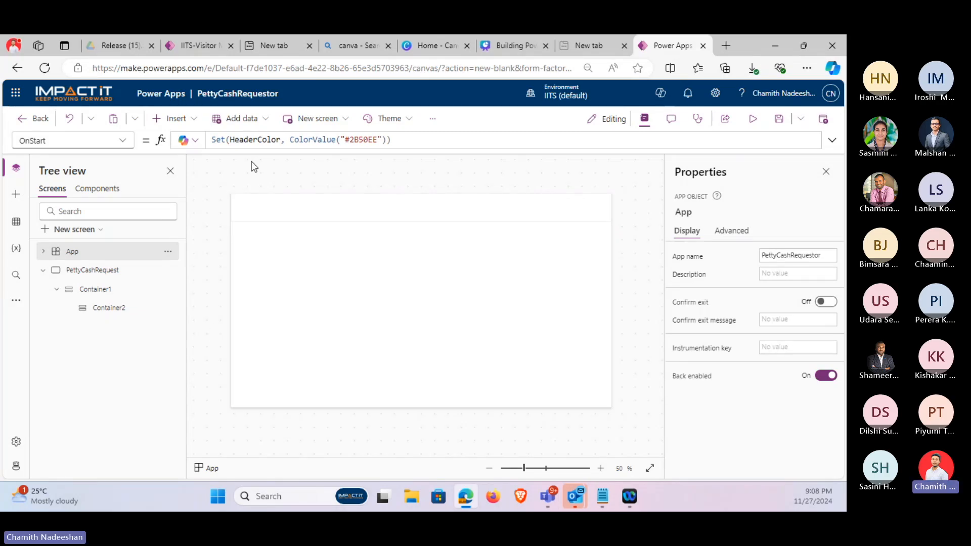
Set the Fill of the 100-high nested header container to the HeaderColor variable.
click(394, 208)
scroll(825, 390, down, 3)
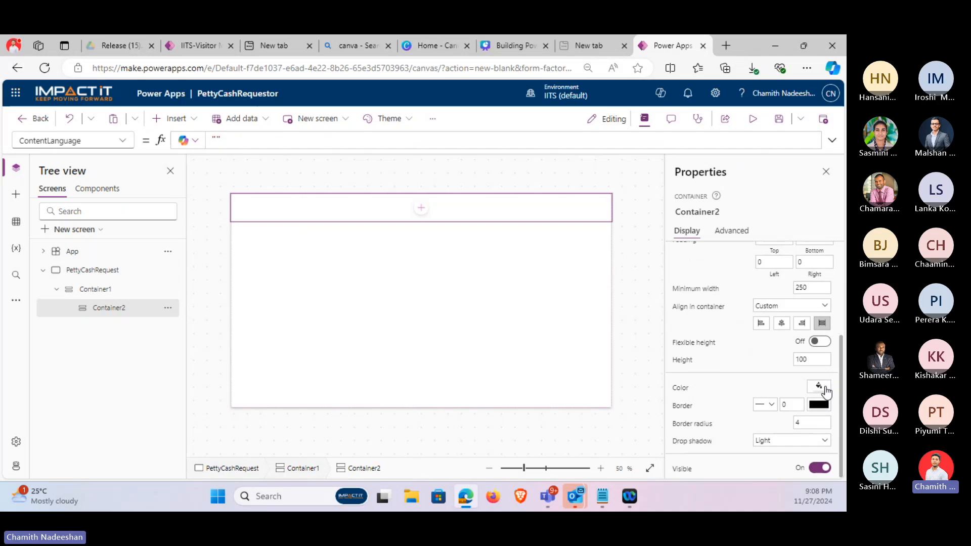
click(682, 389)
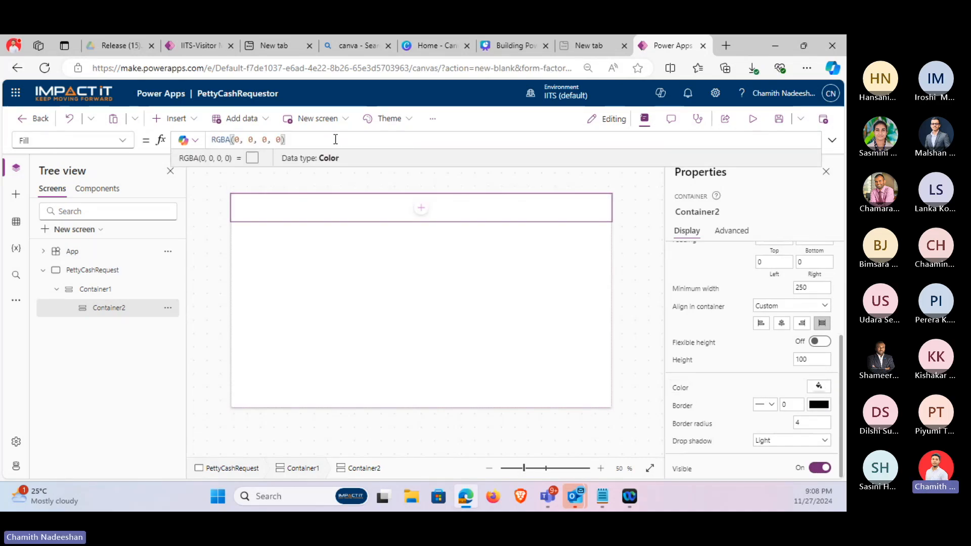
key(ctrl+a)
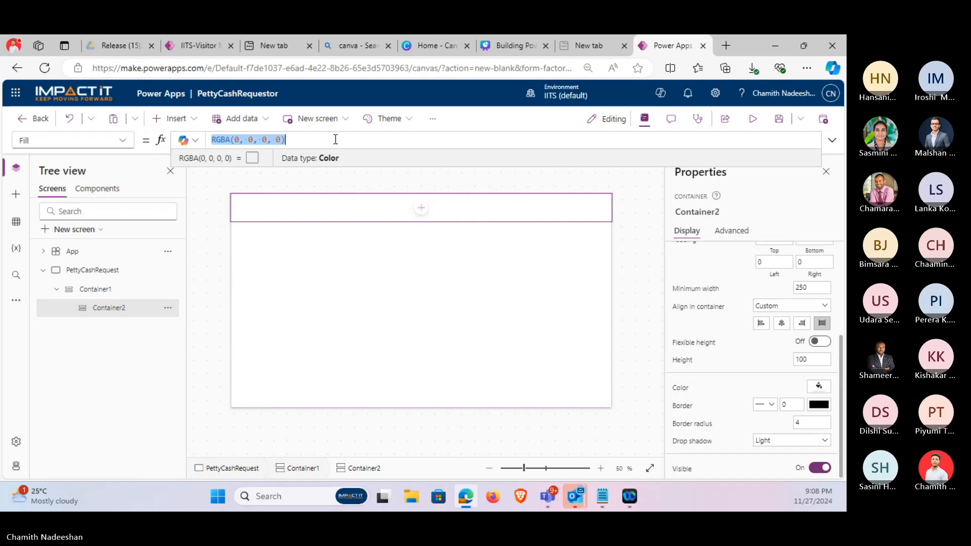
text(HeaderColor)
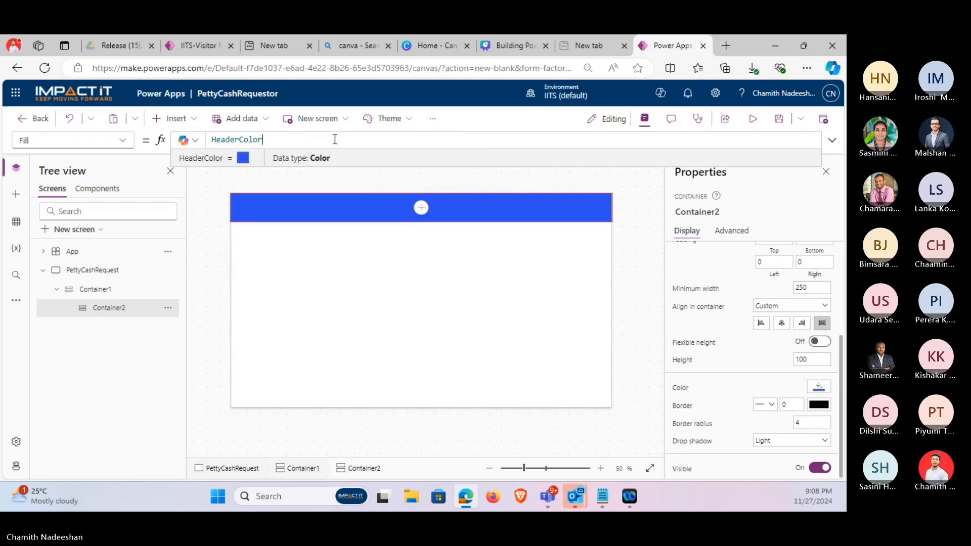
click(347, 187)
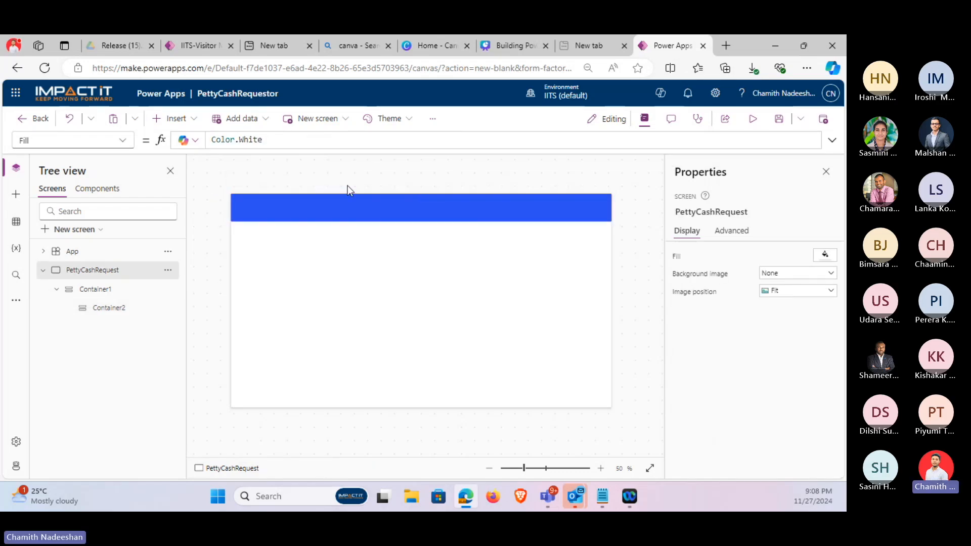
Insert a horizontal container inside the blue header container.
click(350, 200)
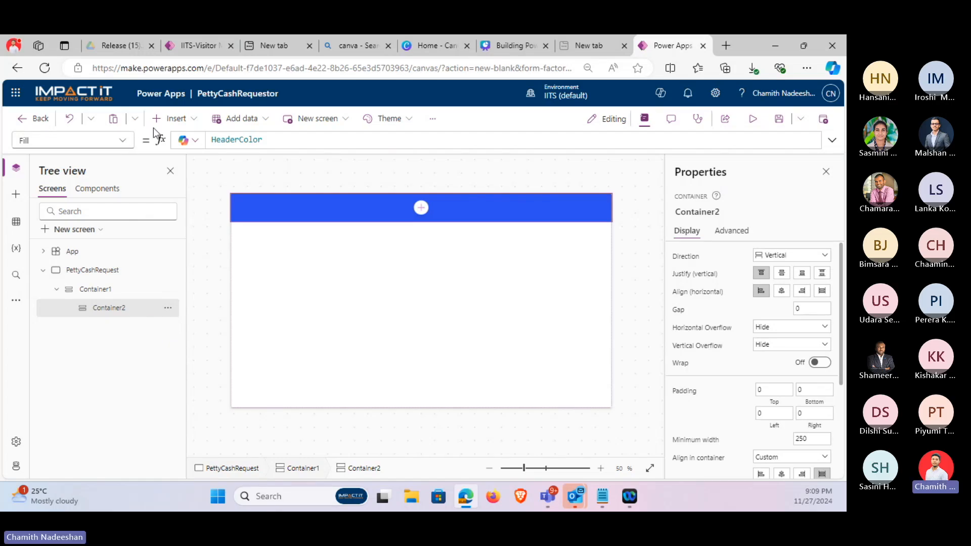
click(169, 122)
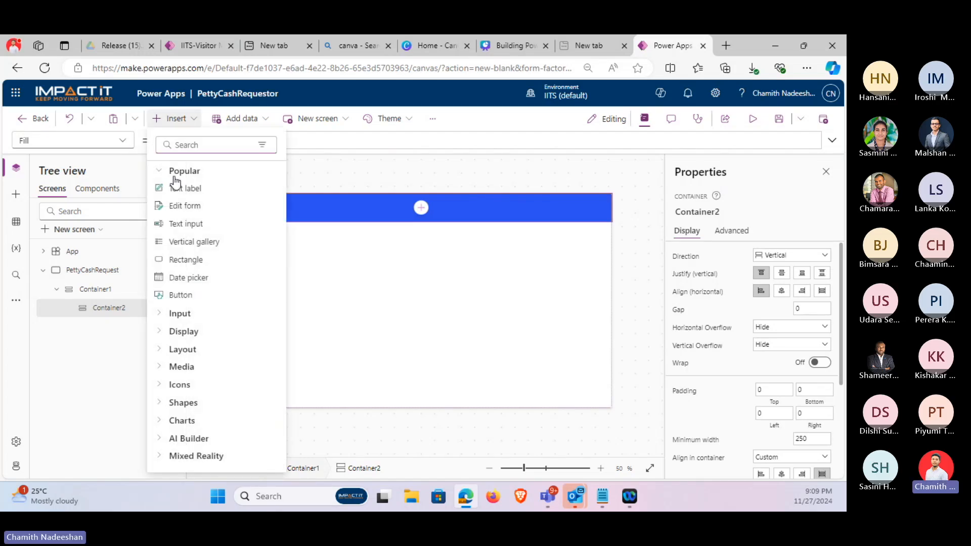
text(conta)
click(195, 190)
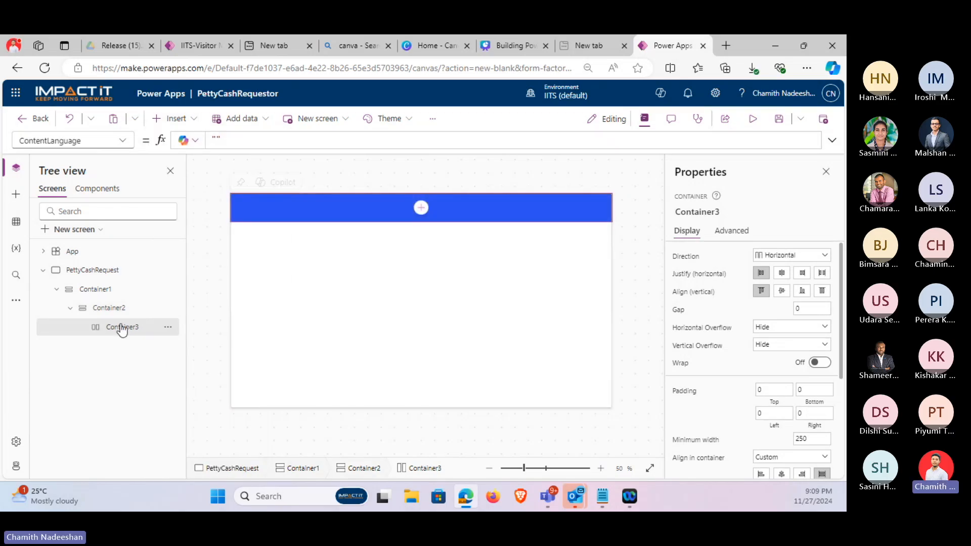
Insert an image control inside the header's horizontal container.
click(185, 119)
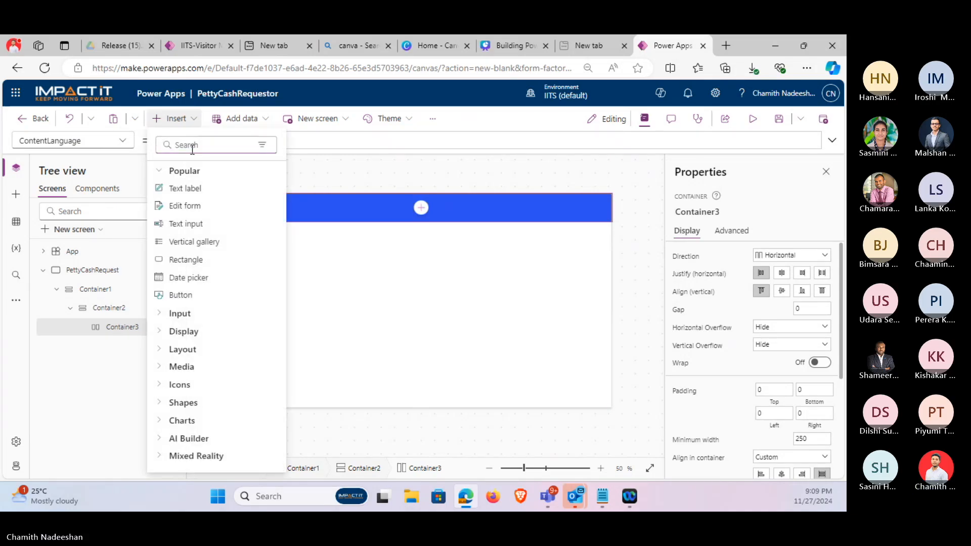
text(image)
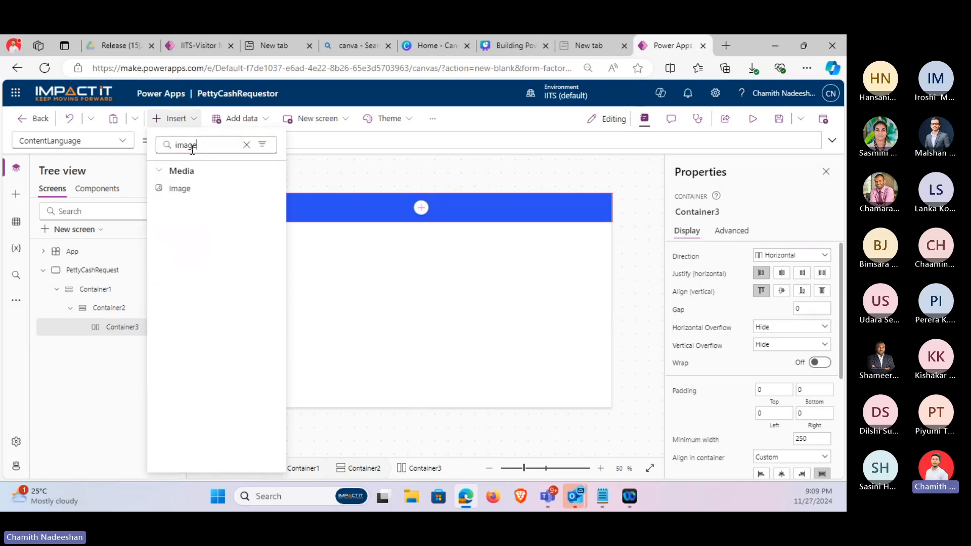
click(236, 190)
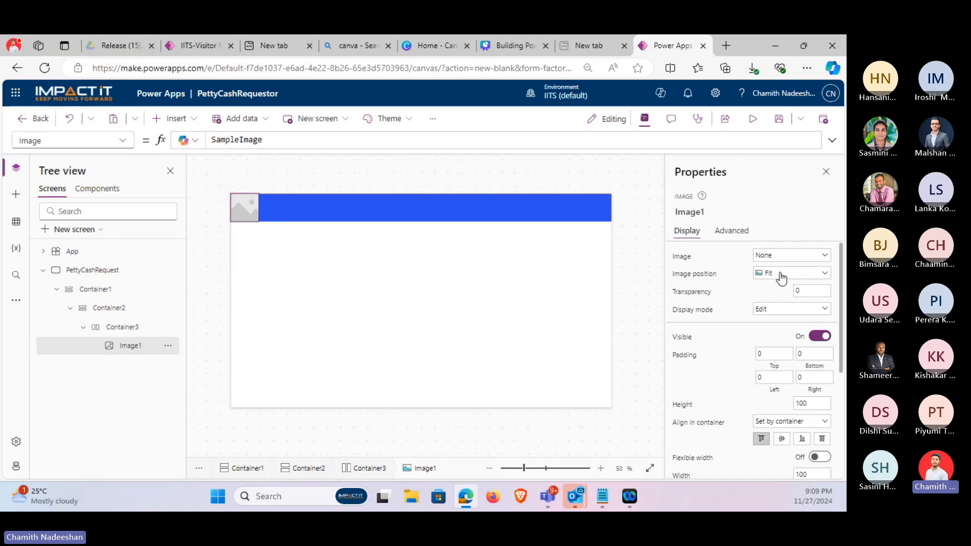
Set the header image's Image property to the formula User().Image.
click(685, 257)
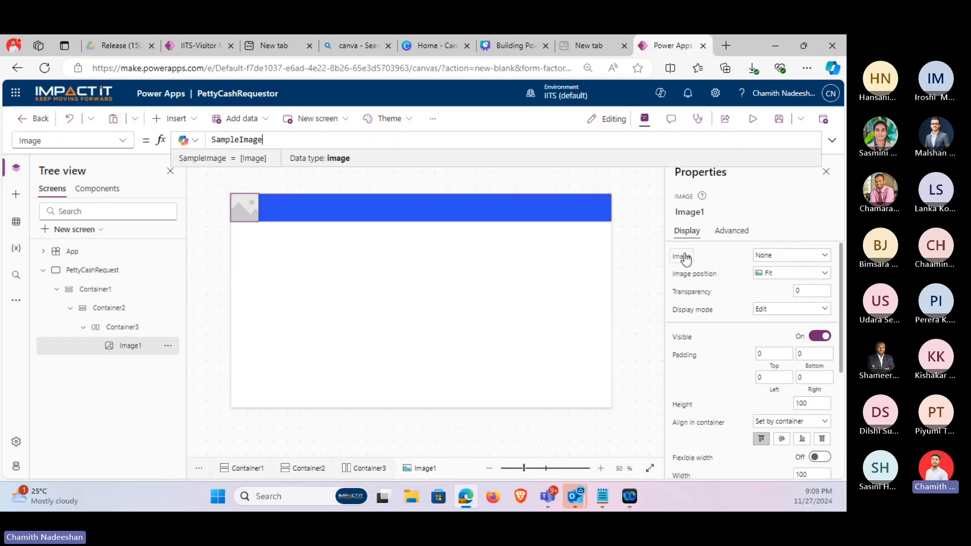
double_click(209, 141)
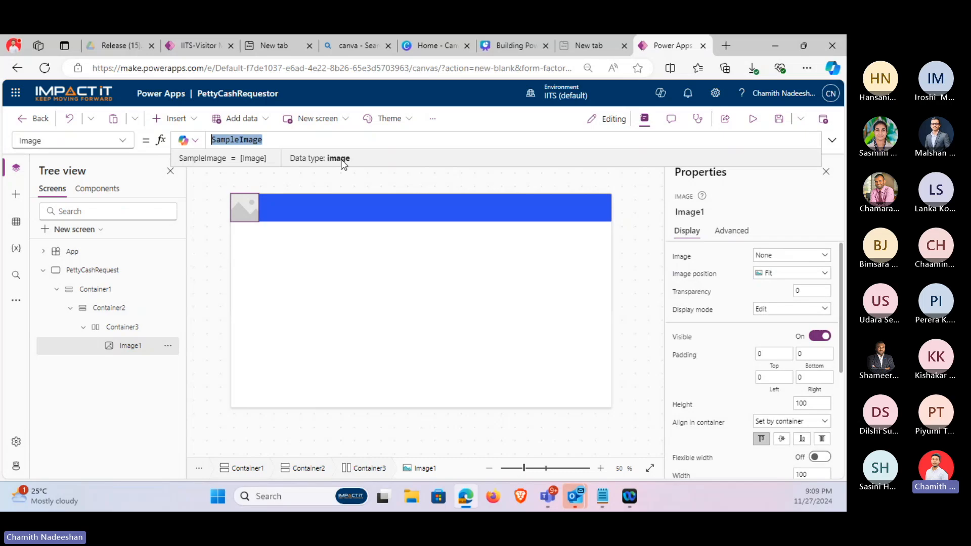
text(User())
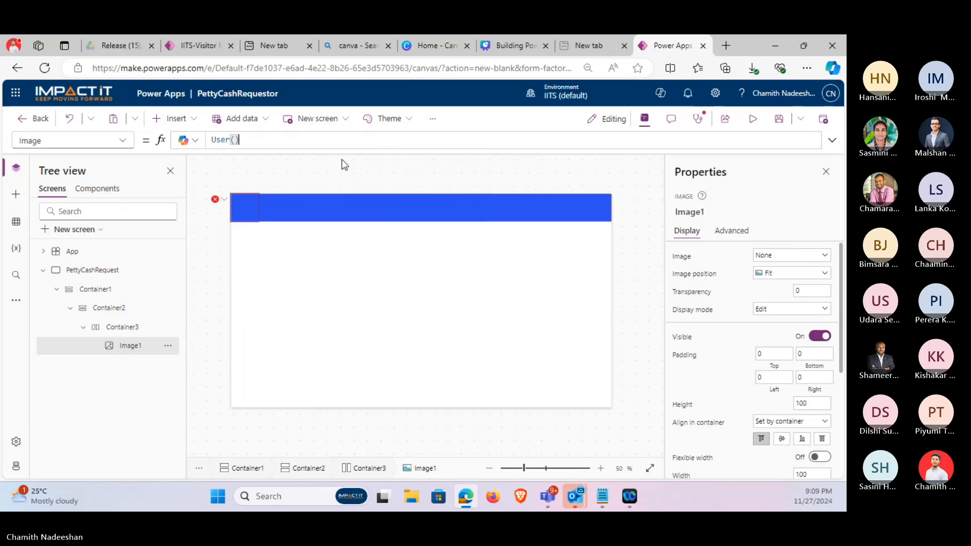
text(.Image)
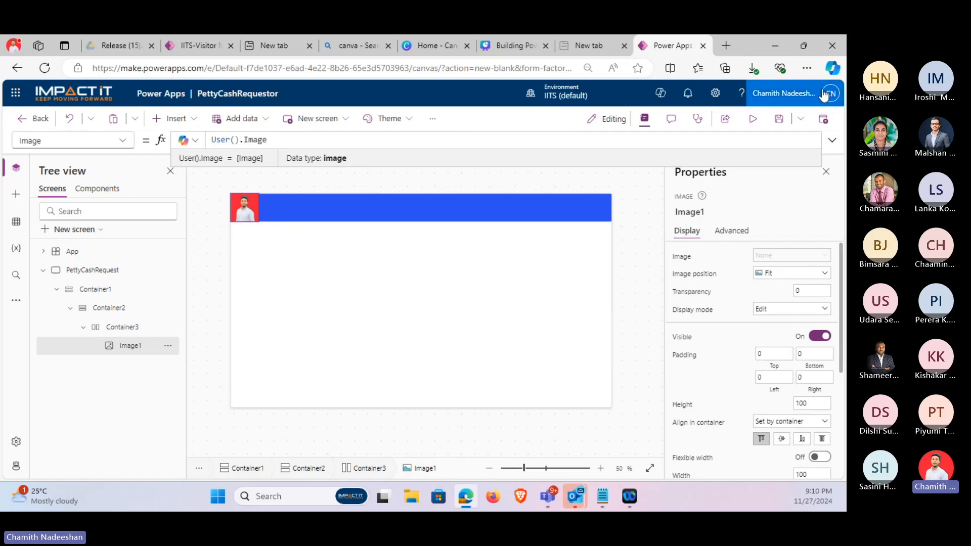
Make the header's profile image round with a border radius of 100.
click(254, 208)
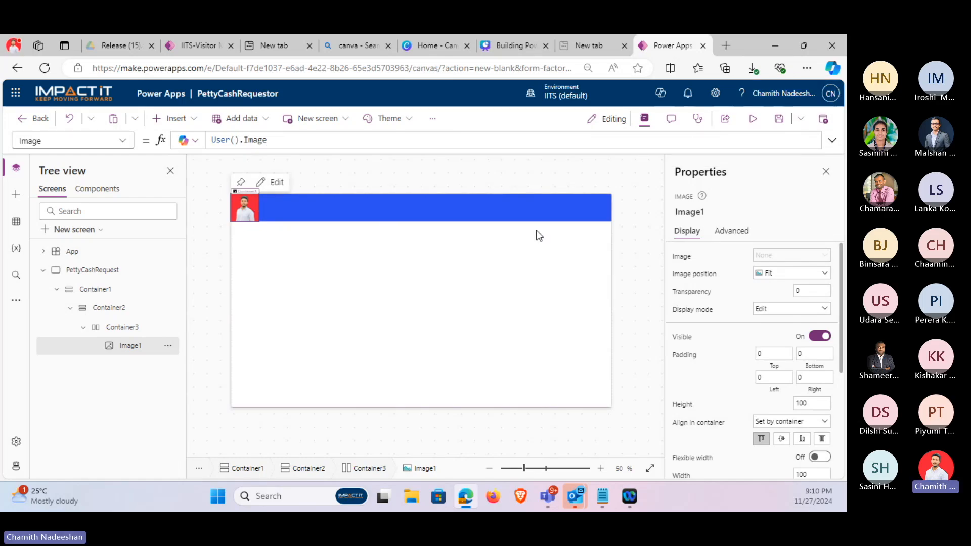
scroll(789, 349, down, 3)
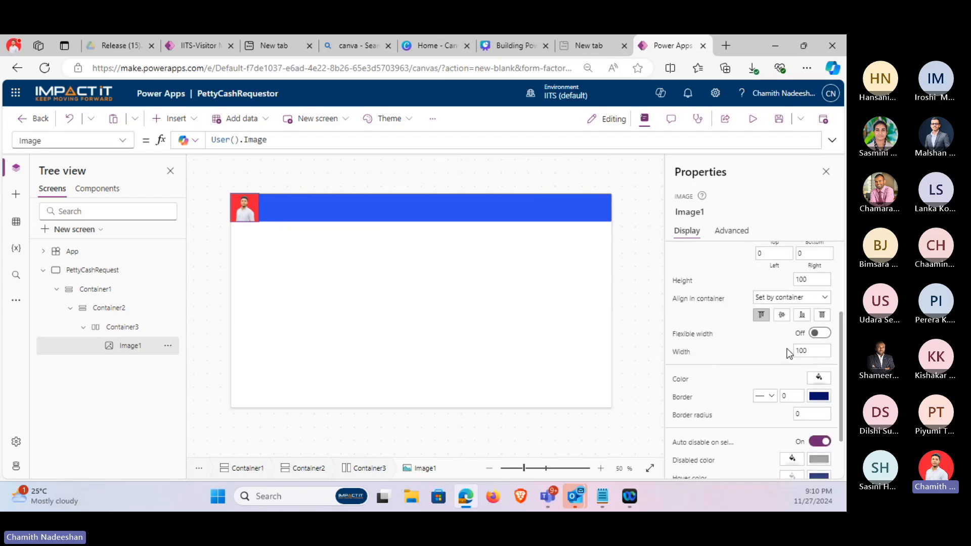
scroll(789, 354, down, 2)
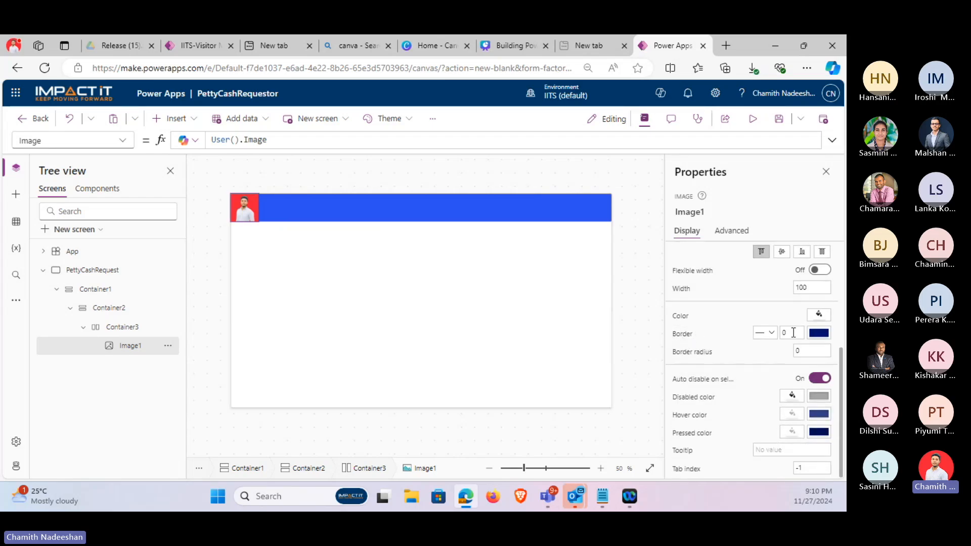
click(812, 352)
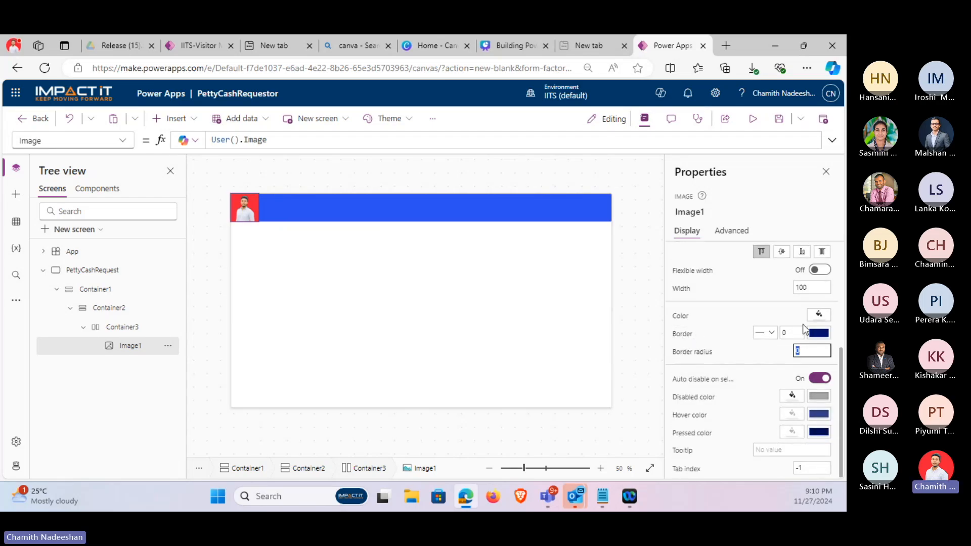
text(100)
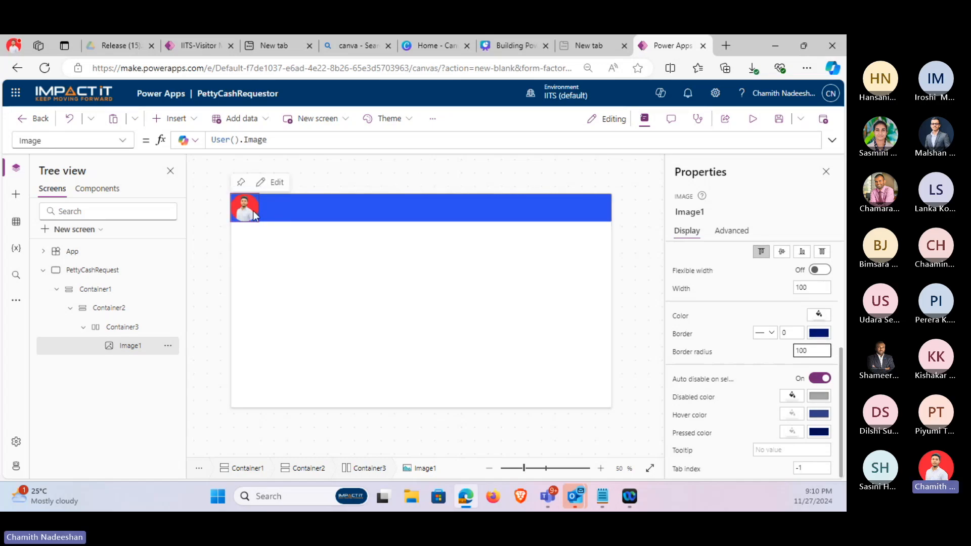
Set the padding of the horizontal container holding the image to 10 on all four sides.
click(372, 203)
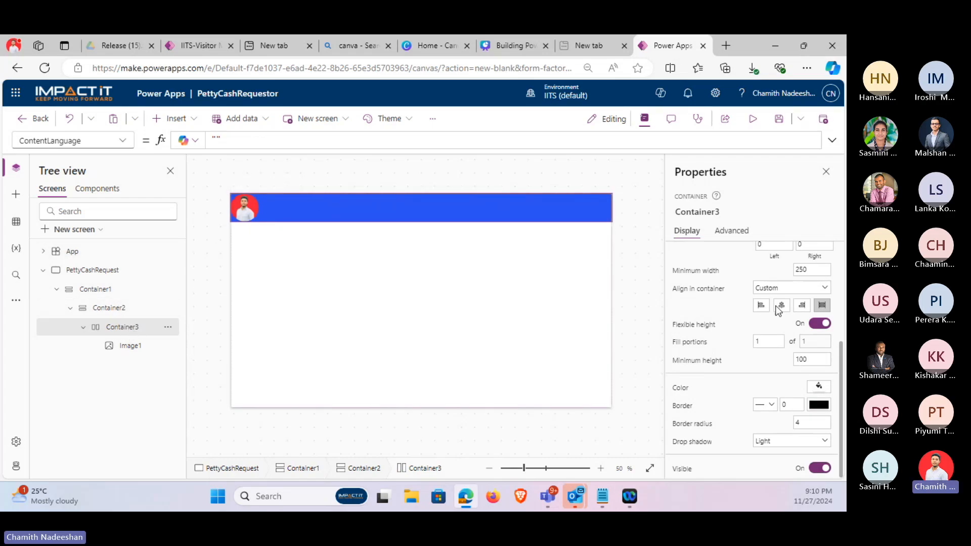
scroll(756, 354, up, 2)
scroll(755, 343, down, 2)
scroll(781, 403, up, 2)
scroll(794, 353, down, 2)
scroll(794, 353, up, 2)
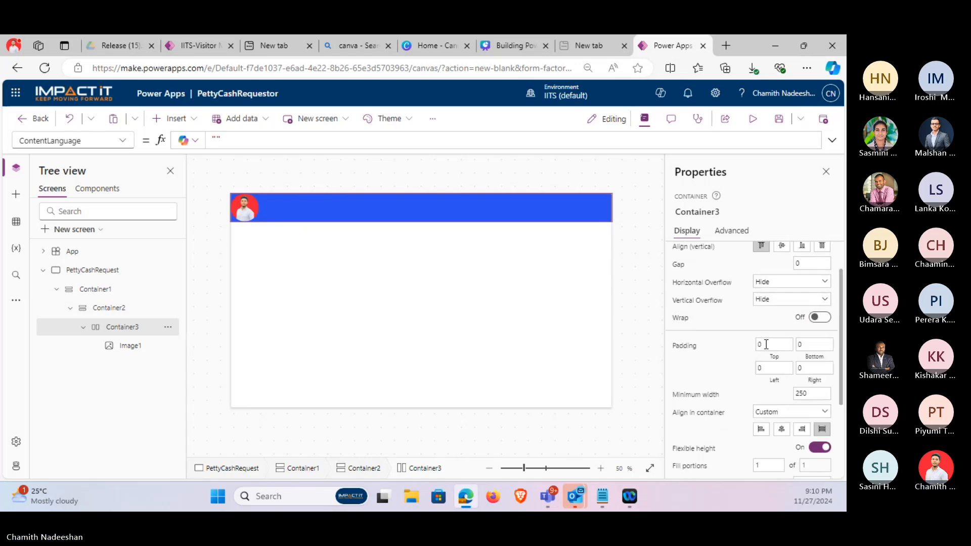
click(761, 368)
text(10)
key(Tab)
text(10)
click(763, 345)
text(10)
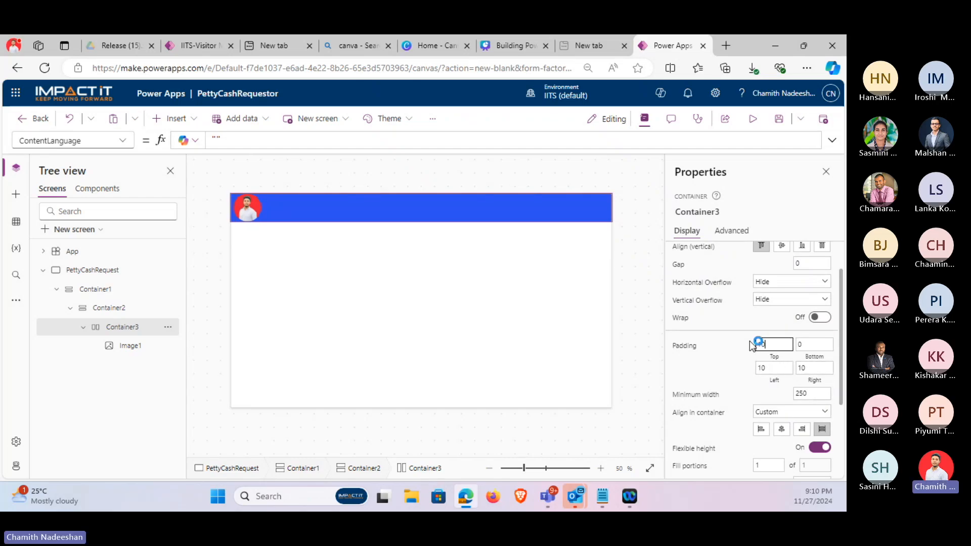
click(818, 344)
text(10)
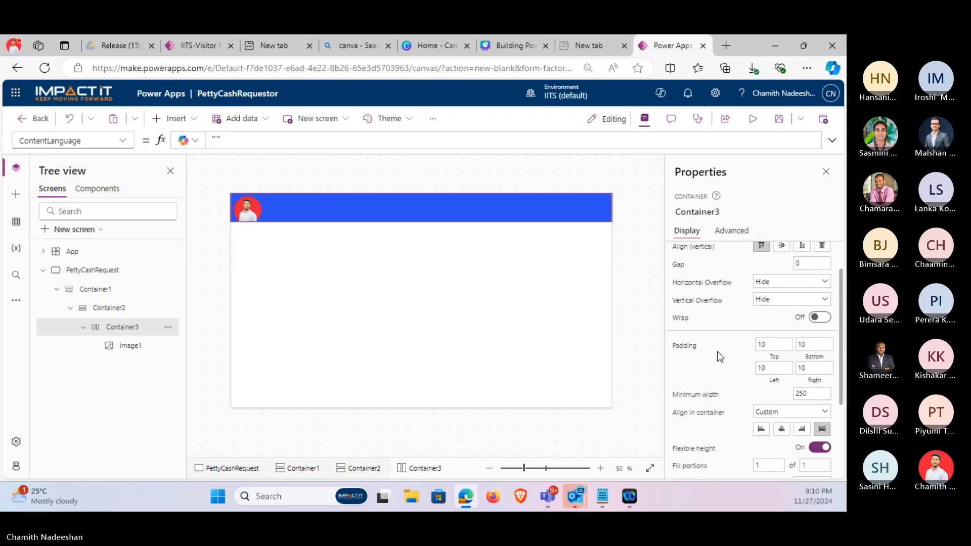
Resize the profile image in the header to a height of 80 and a width of 80.
click(119, 342)
click(124, 331)
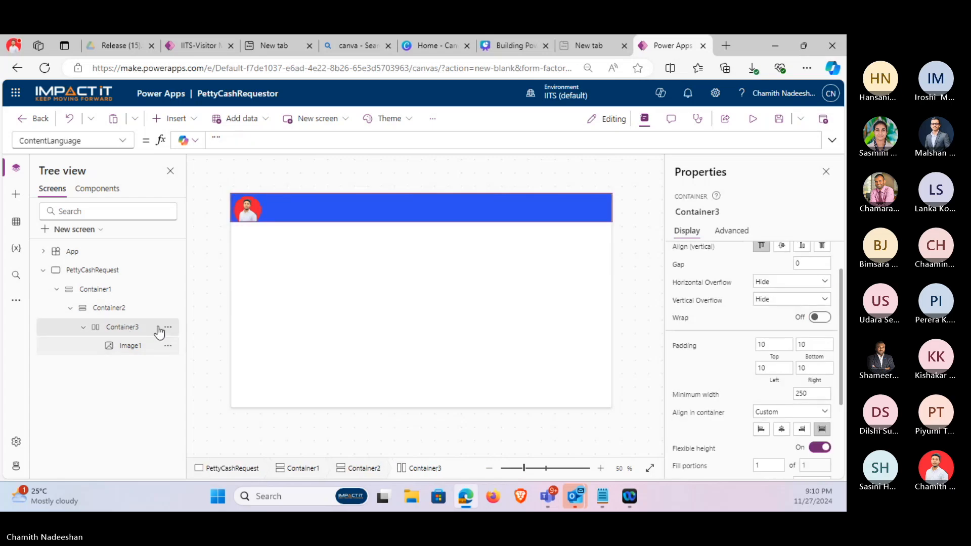
click(154, 345)
click(808, 359)
double_click(808, 359)
text(80)
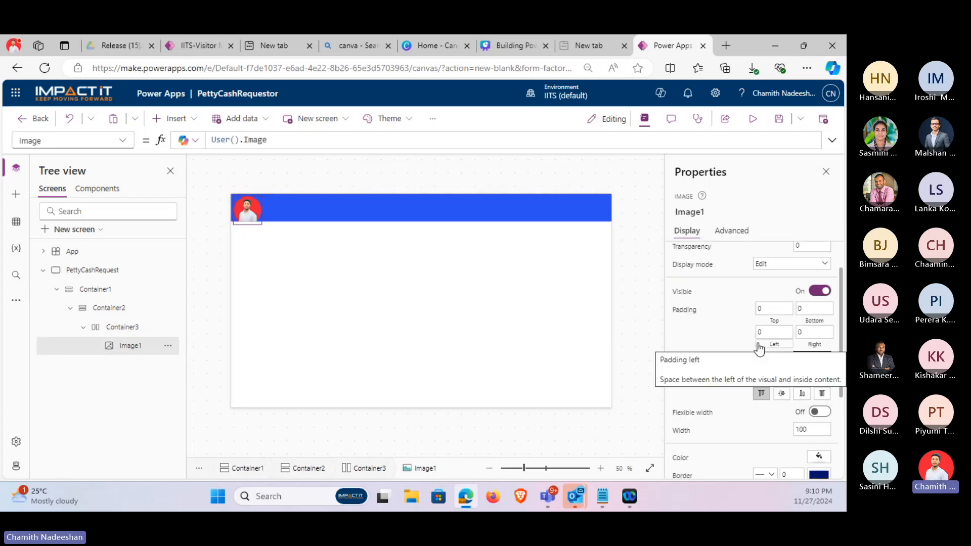
scroll(749, 344, down, 3)
double_click(809, 305)
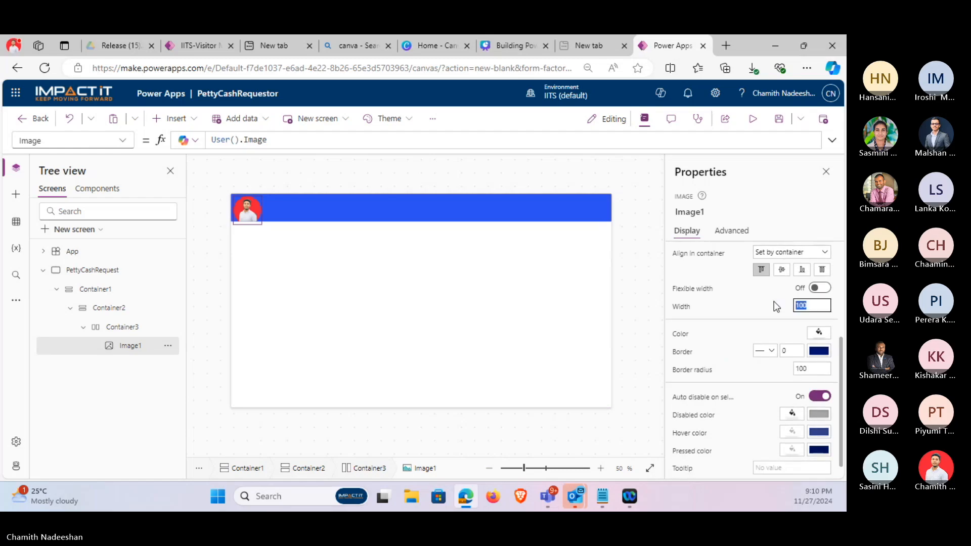
text(80)
click(749, 332)
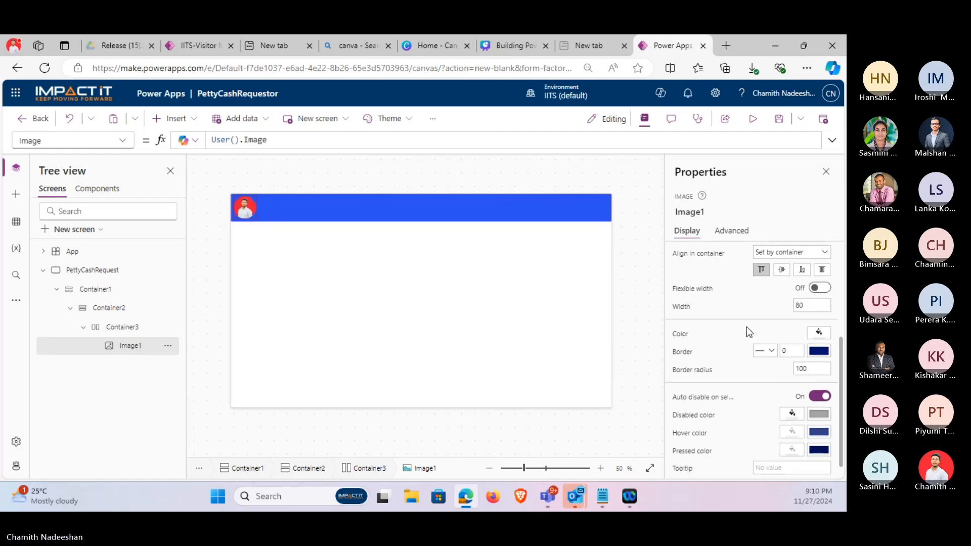
click(314, 187)
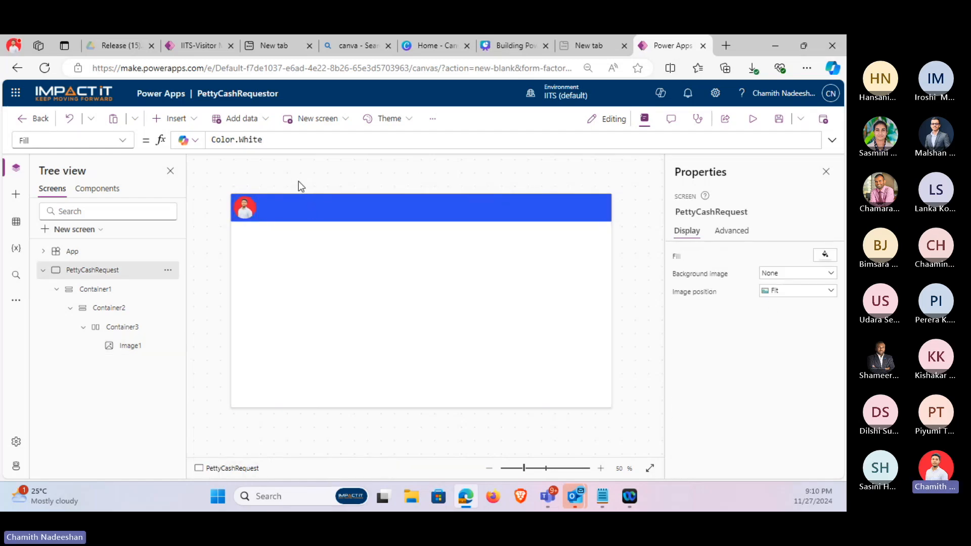
click(246, 208)
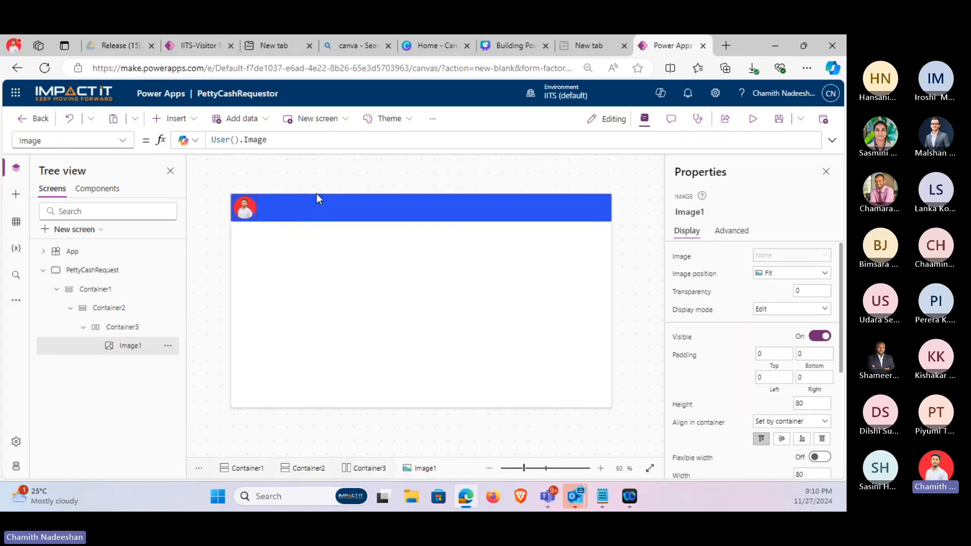
Insert a text label beside the profile image in the header's horizontal container.
click(306, 211)
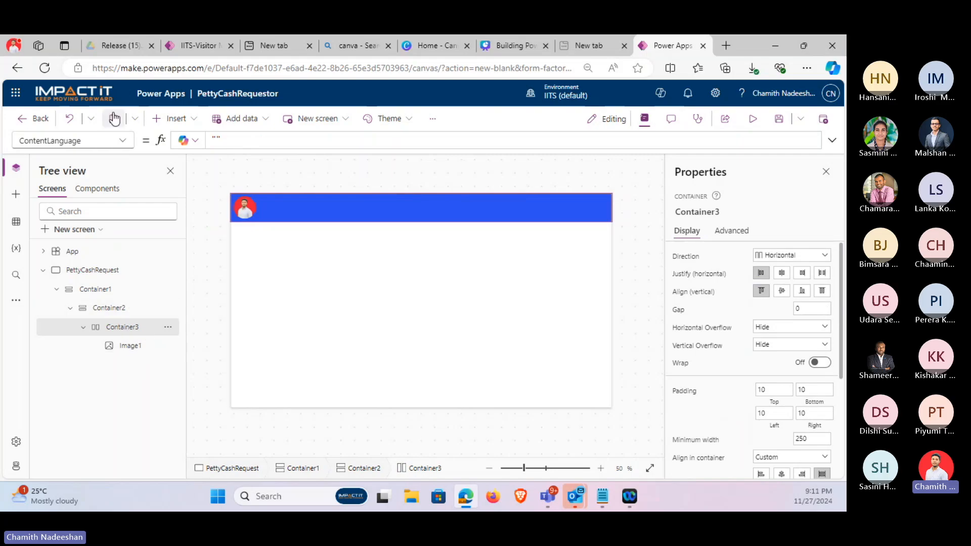
click(178, 119)
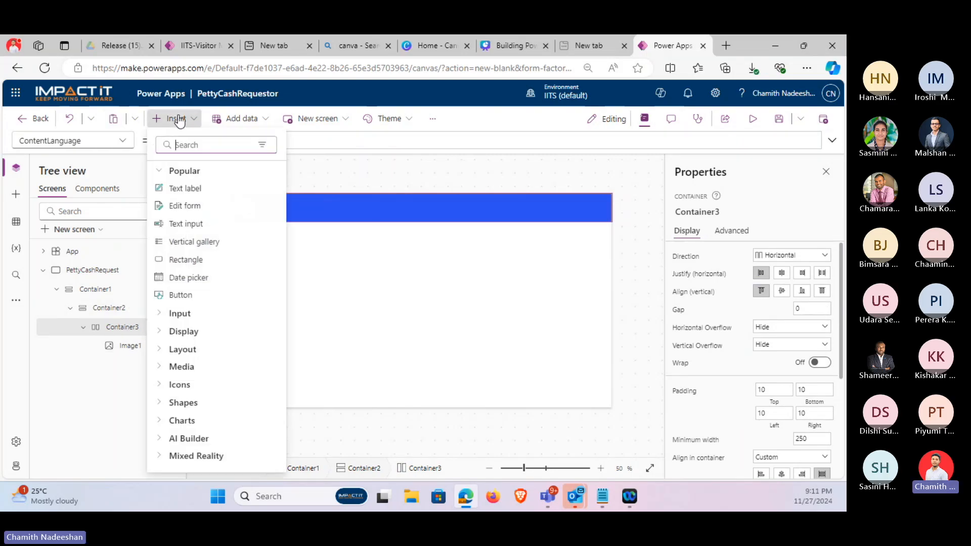
click(183, 119)
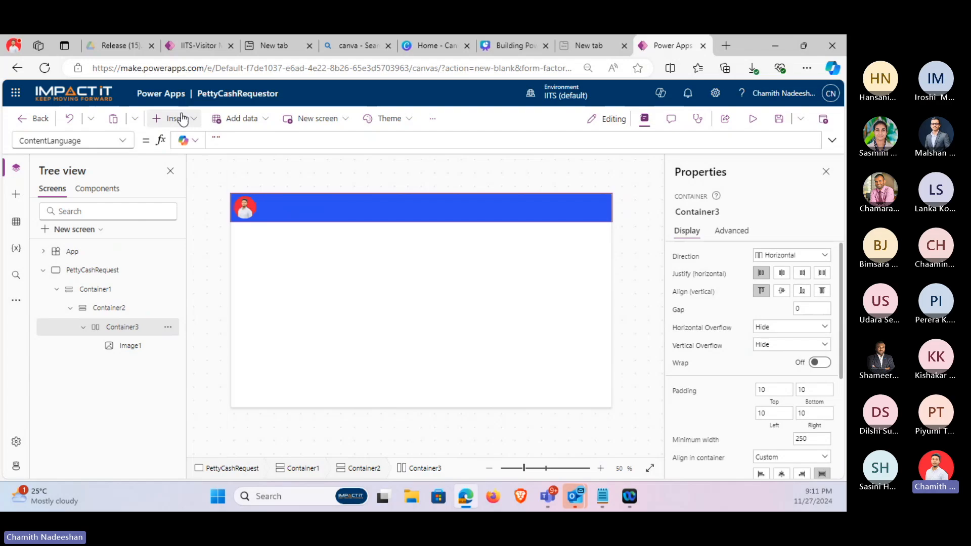
click(181, 119)
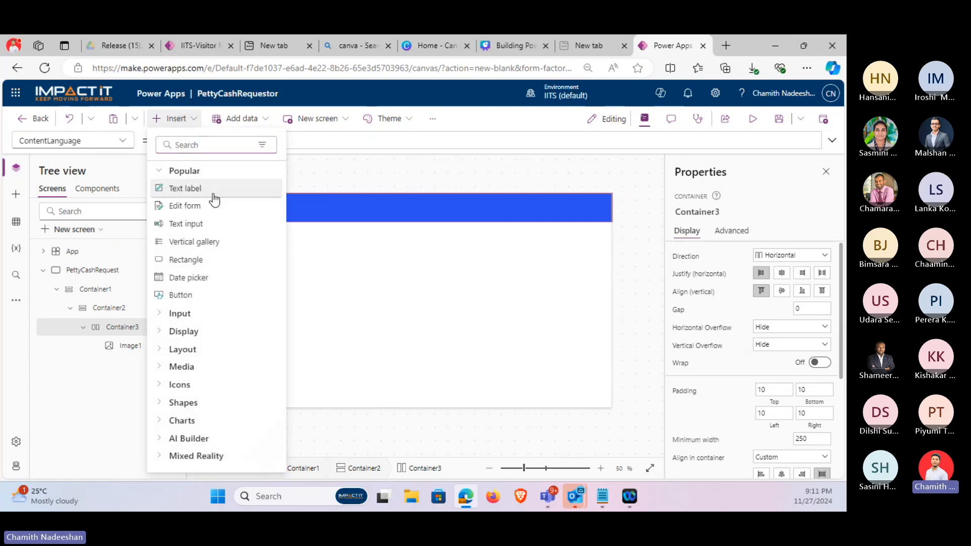
click(205, 144)
text(text)
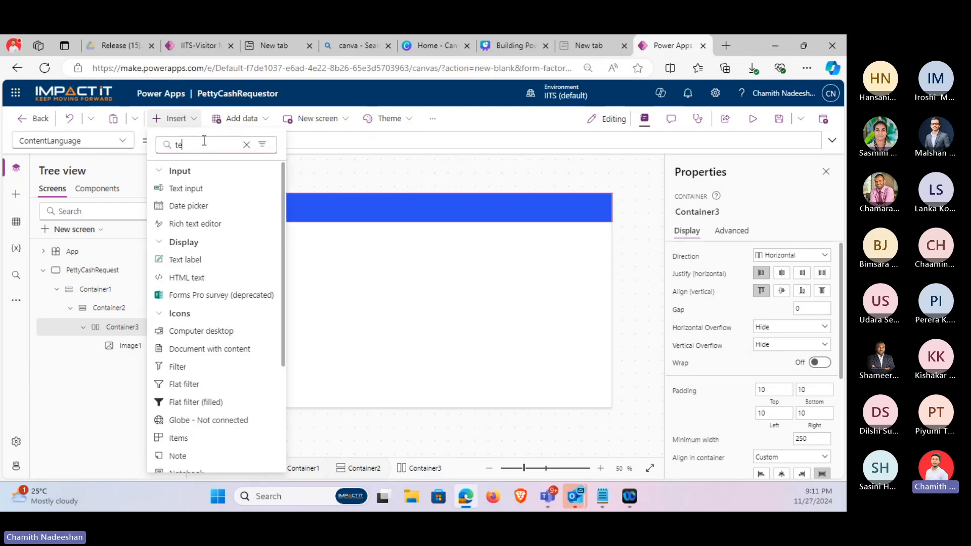
key(BackSpace)
key(BackSpace)
key(BackSpace)
key(BackSpace)
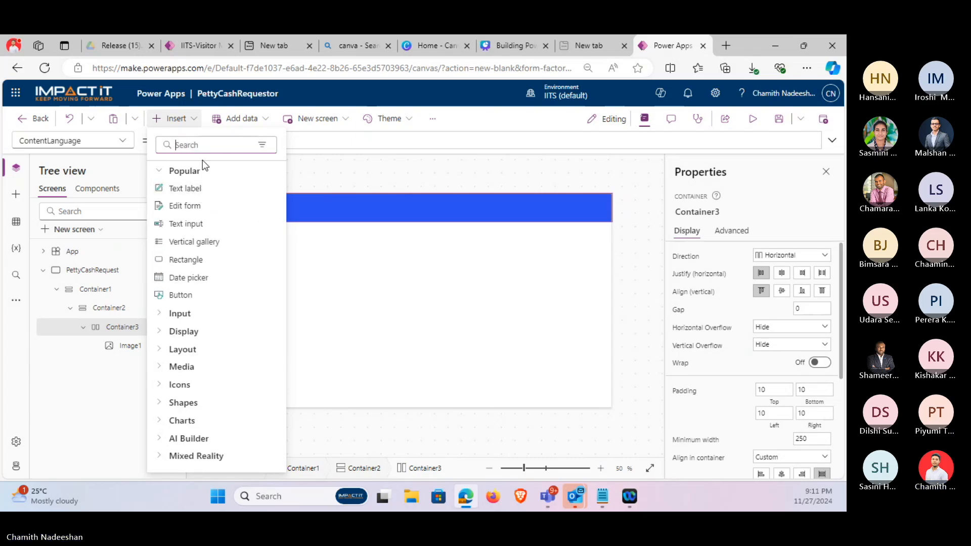
click(202, 191)
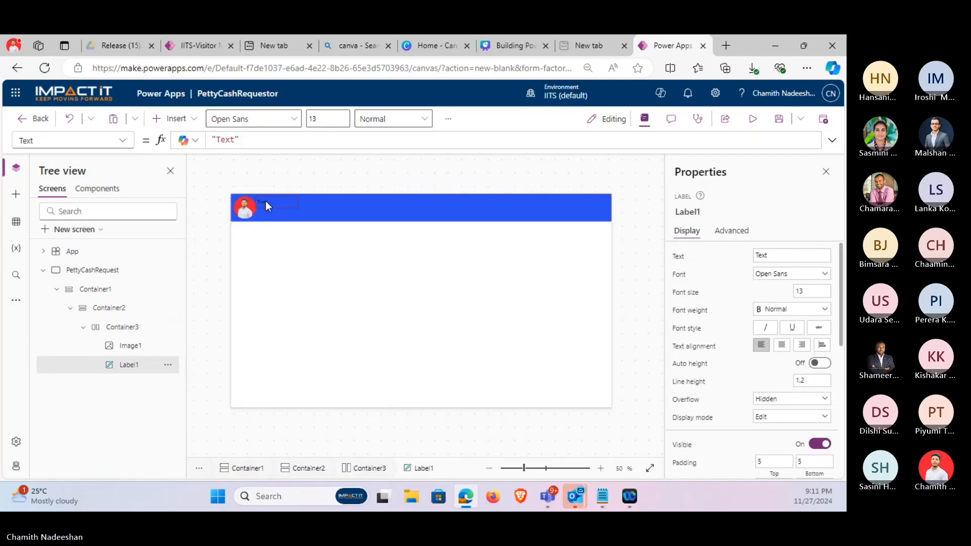
Set the font size of the header's text label to 20.
scroll(771, 320, down, 5)
scroll(772, 320, up, 5)
click(807, 291)
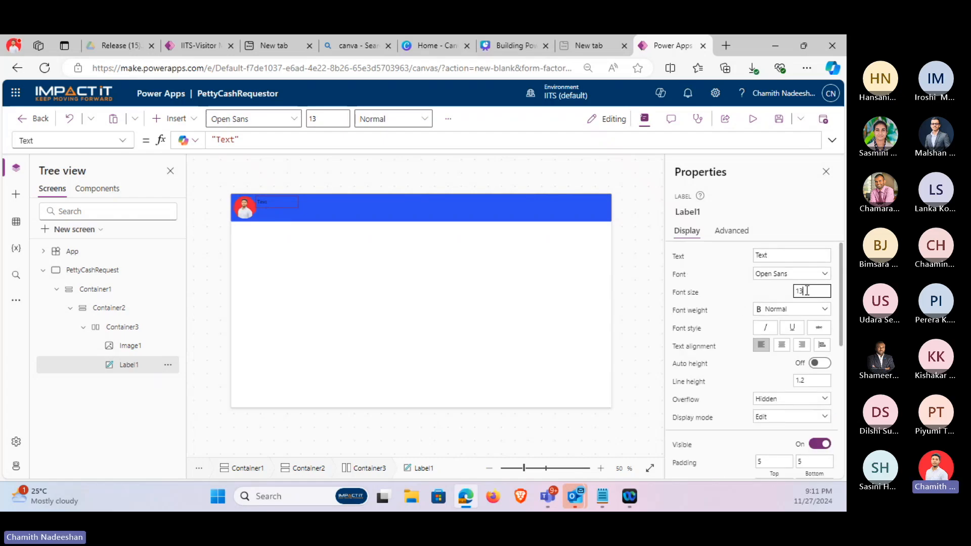
text(18)
click(719, 278)
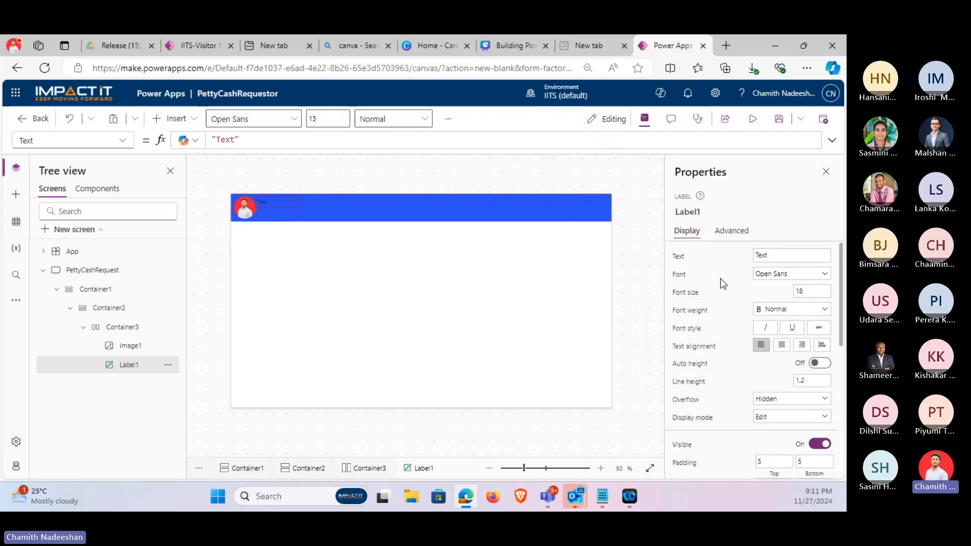
double_click(815, 292)
text(20)
click(758, 293)
Change the header label's text colour to white, RGBA(255, 255, 255, 1).
scroll(758, 344, down, 2)
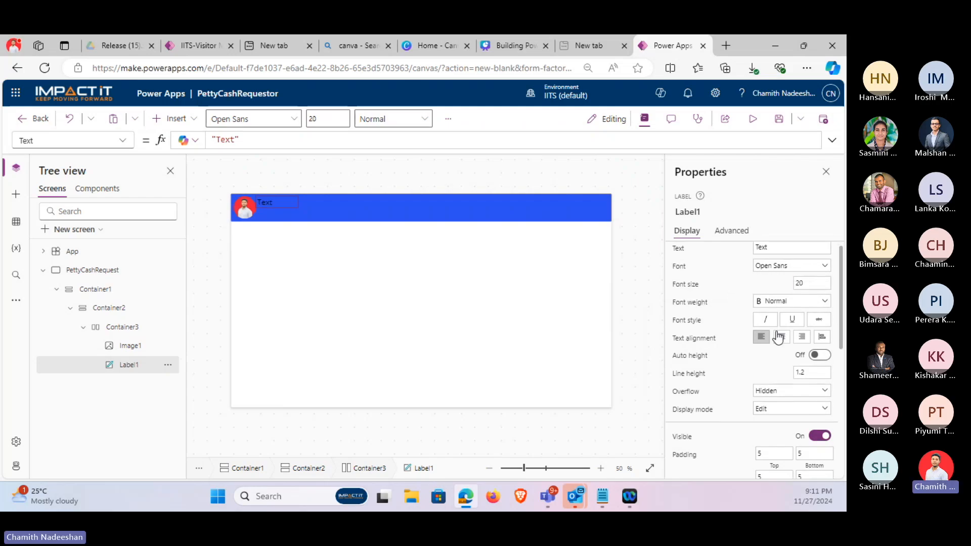
scroll(781, 365, down, 4)
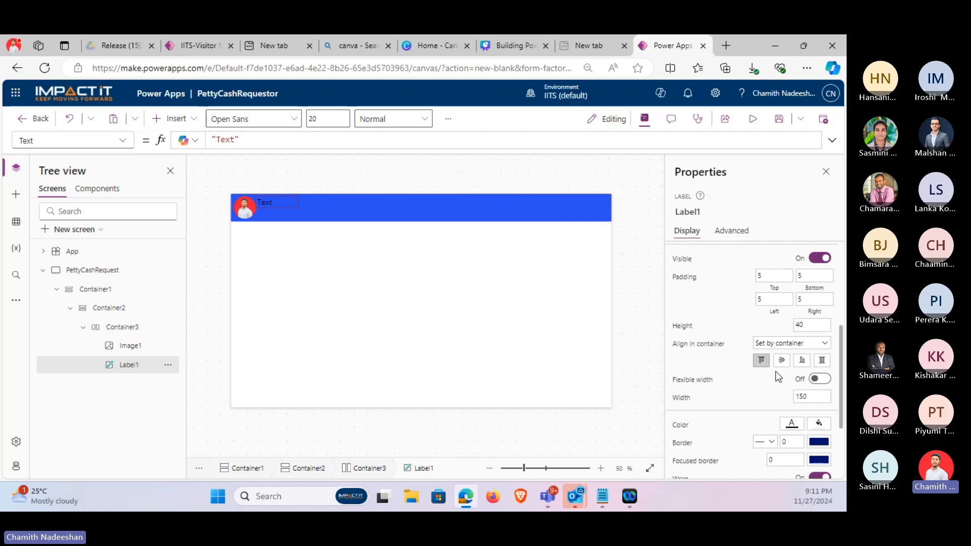
scroll(786, 377, down, 4)
click(792, 317)
click(601, 403)
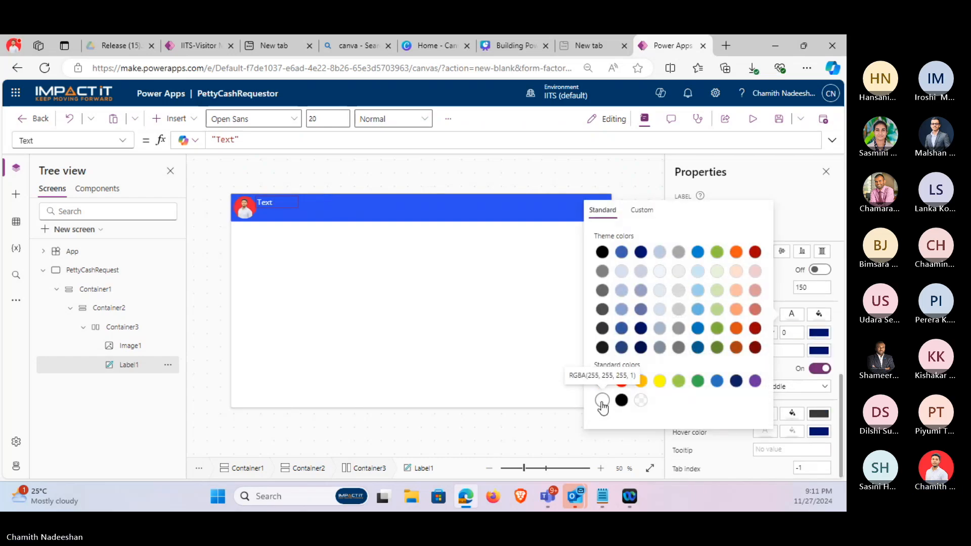
click(786, 191)
Set the header label's font weight to Semibold.
scroll(765, 315, up, 8)
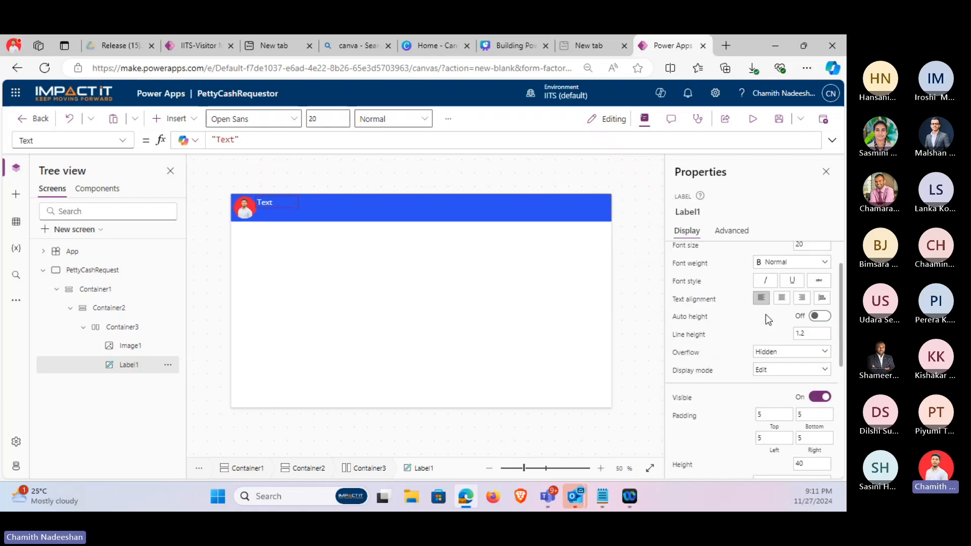
scroll(765, 314, up, 2)
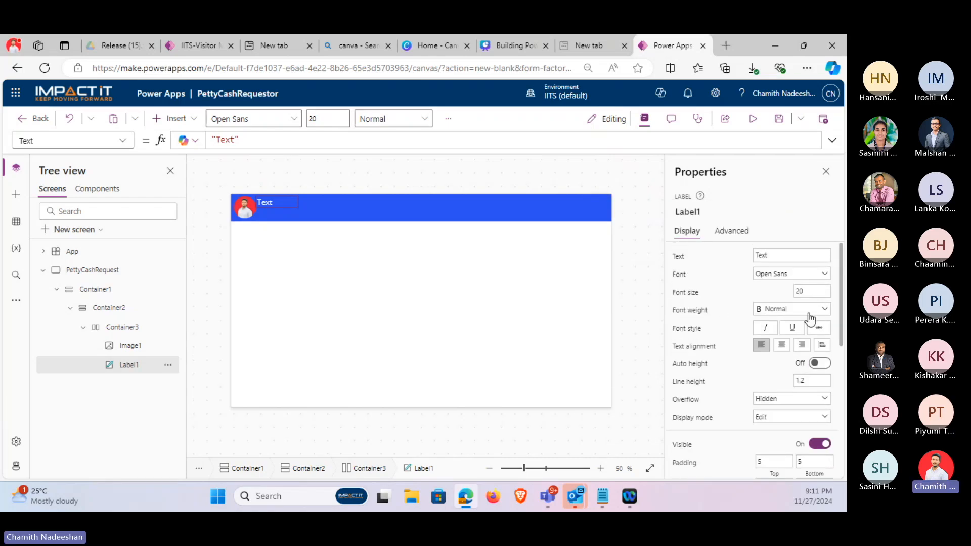
click(810, 317)
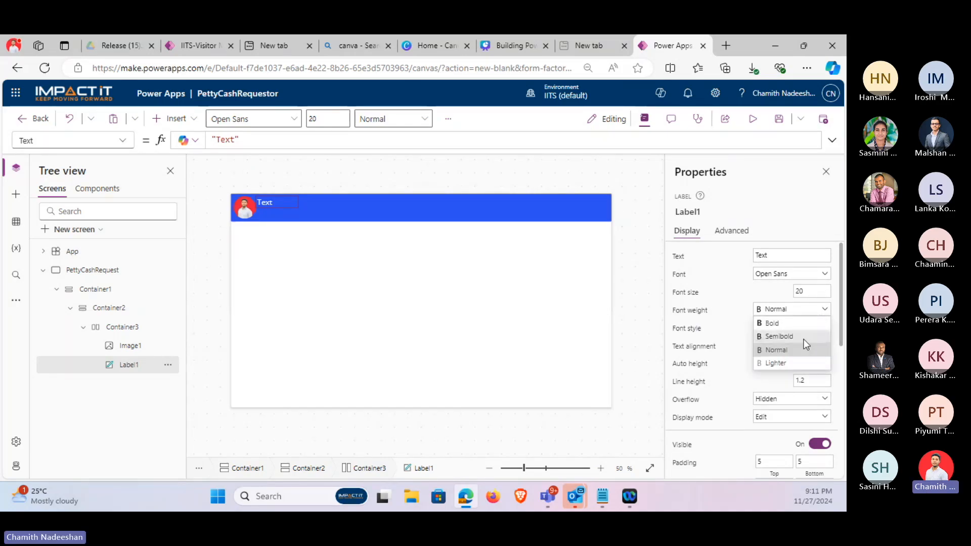
click(781, 336)
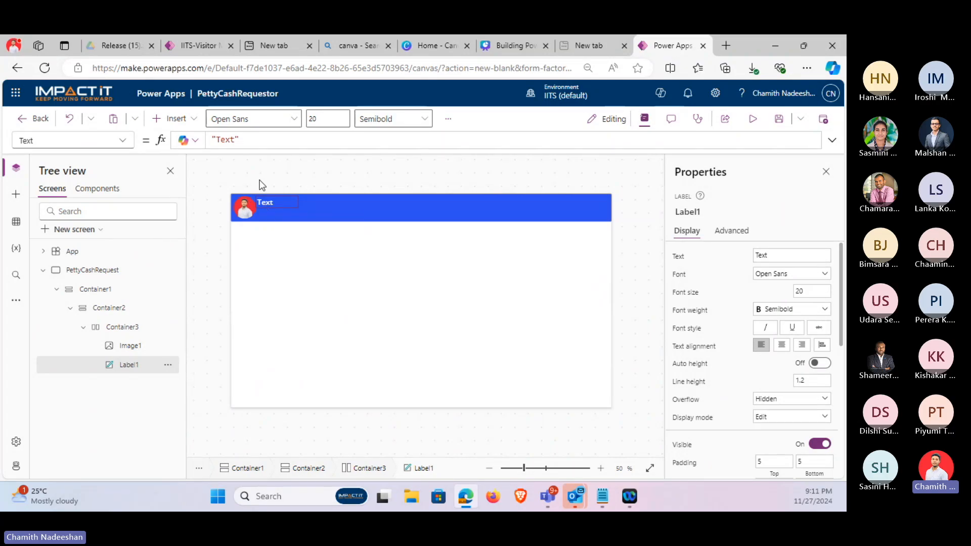
Set the header label's text formula to User().FullName.
triple_click(246, 141)
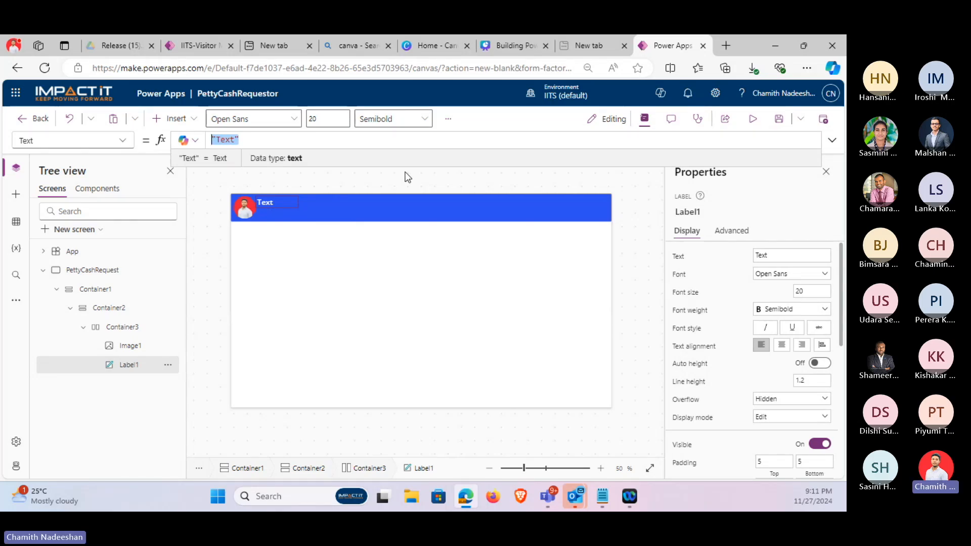
text(User().)
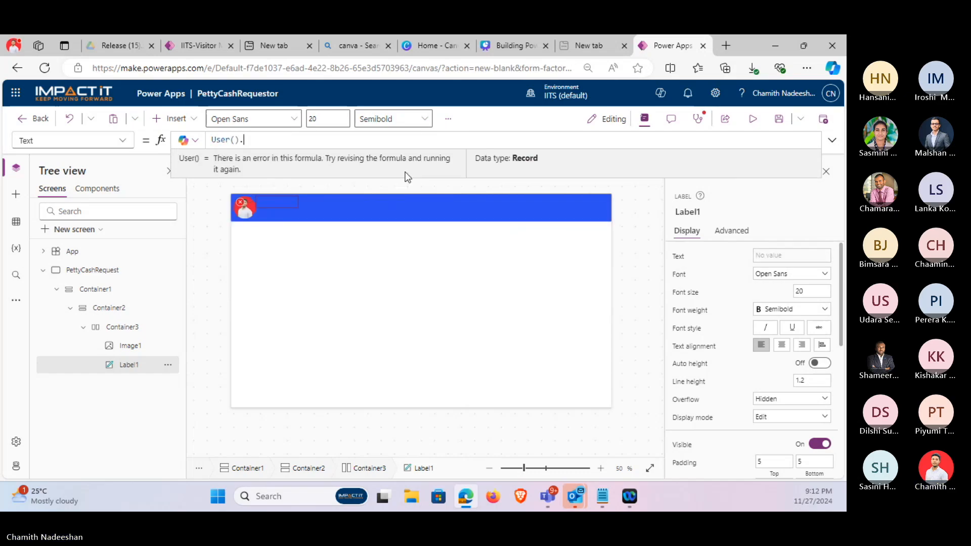
text(FullName)
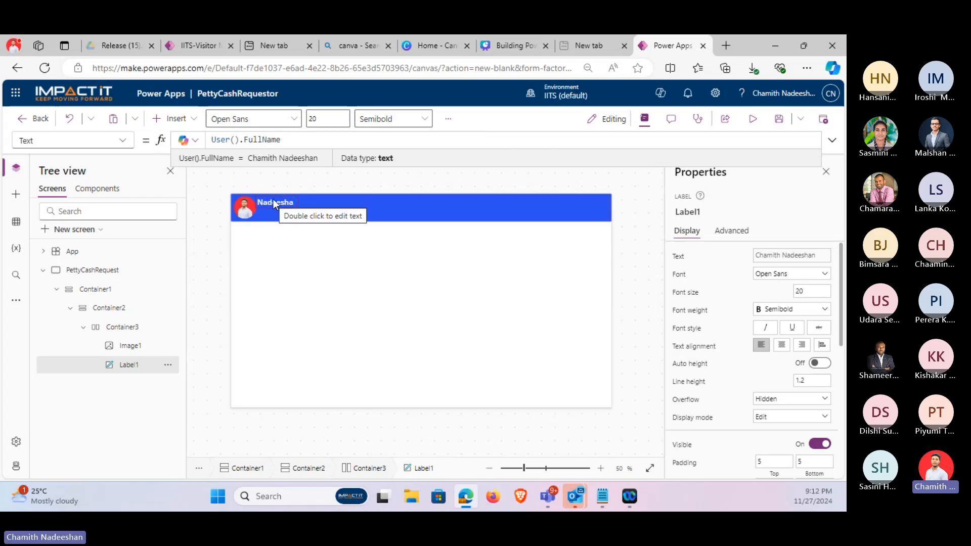
Widen the header label to 500 to fit the full user name.
scroll(797, 363, down, 3)
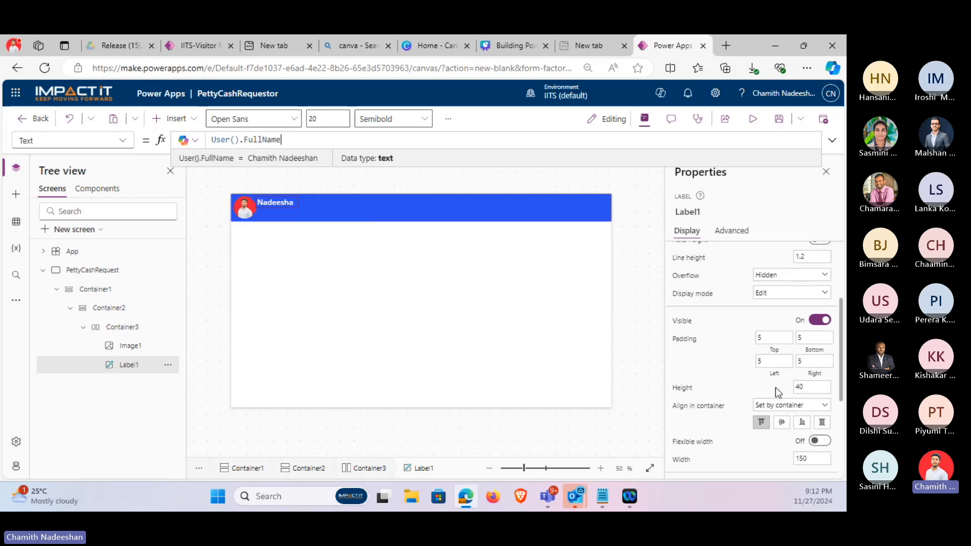
scroll(786, 395, down, 2)
click(811, 396)
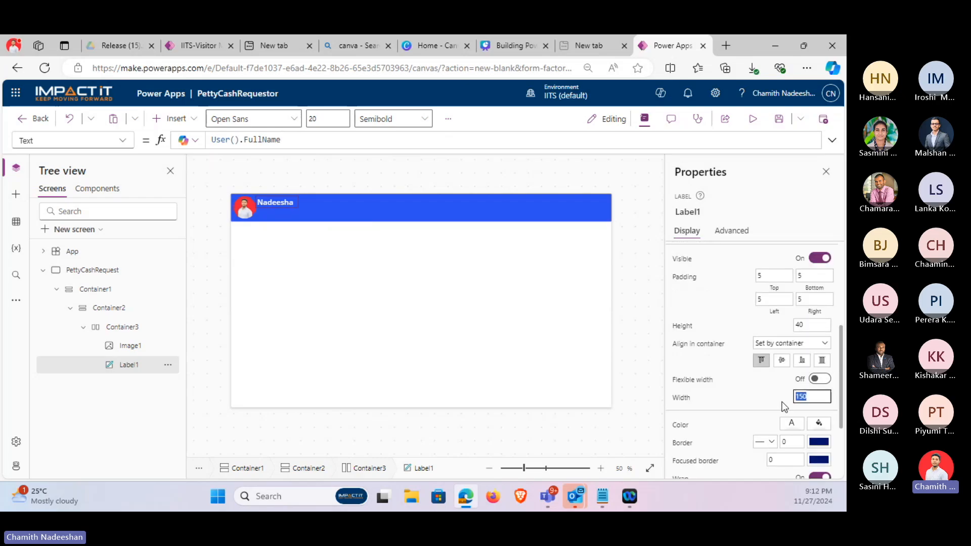
text(500)
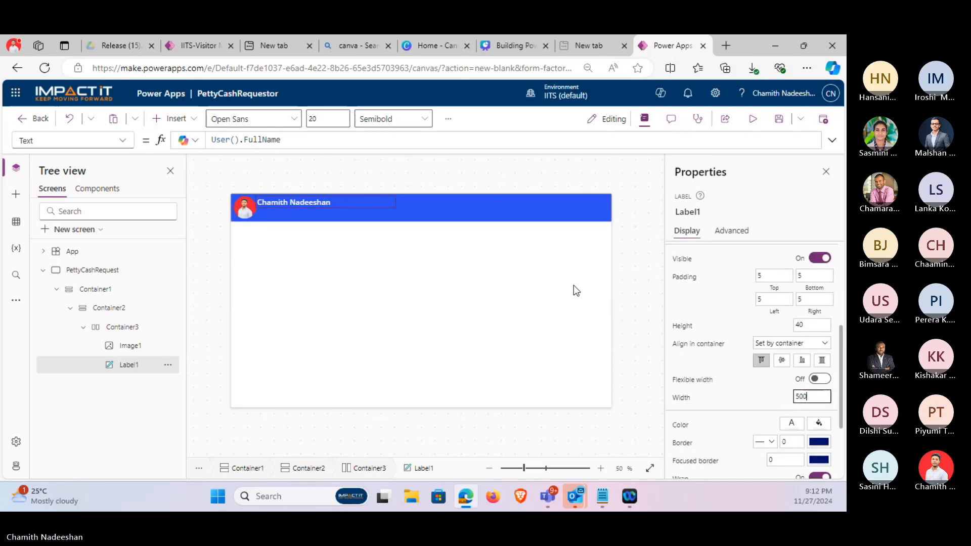
click(303, 202)
Centre the contents of the header's horizontal container, Container3, vertically and set their gap to 10.
click(126, 347)
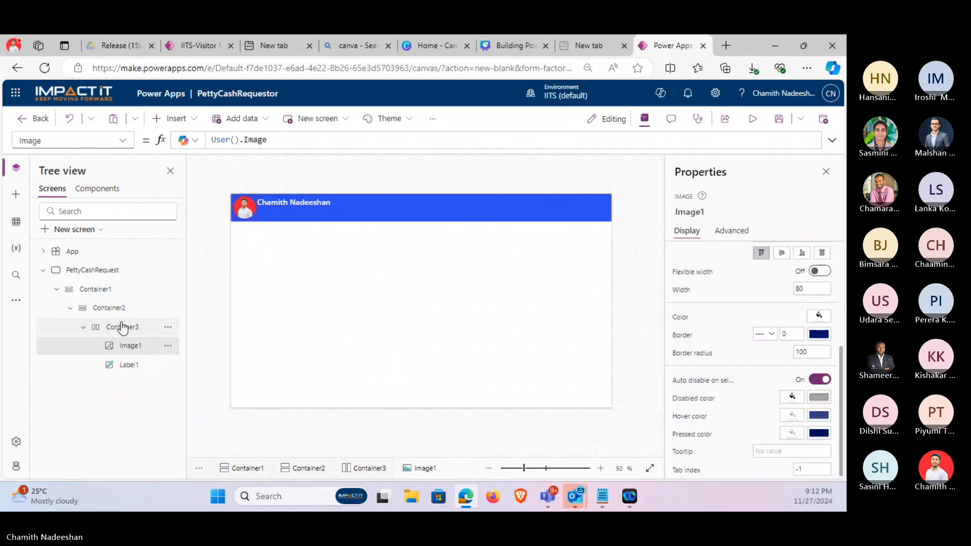
click(122, 327)
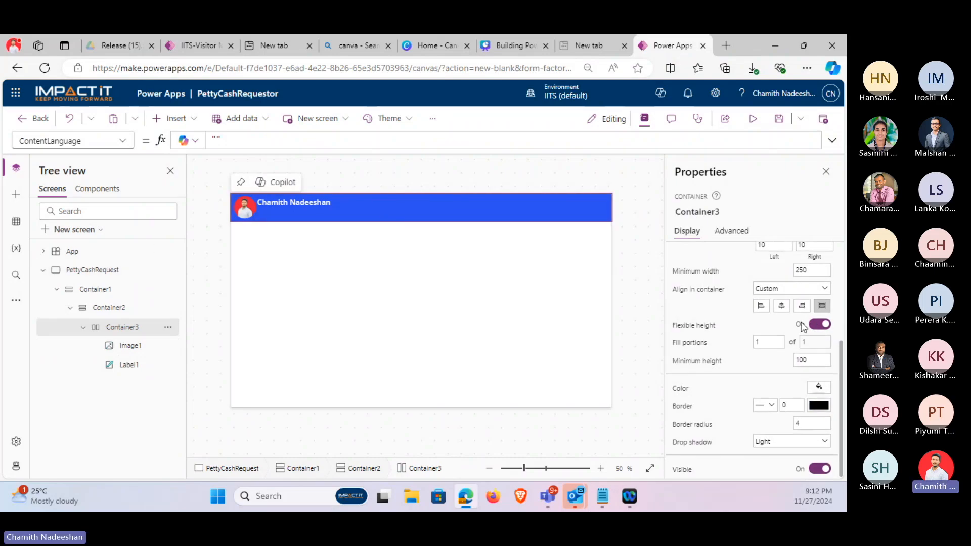
scroll(783, 304, up, 3)
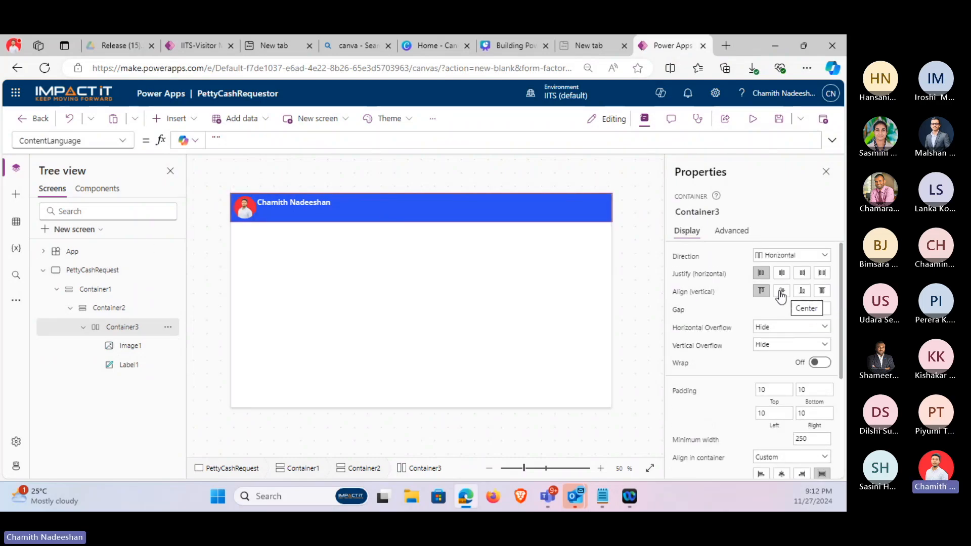
click(781, 292)
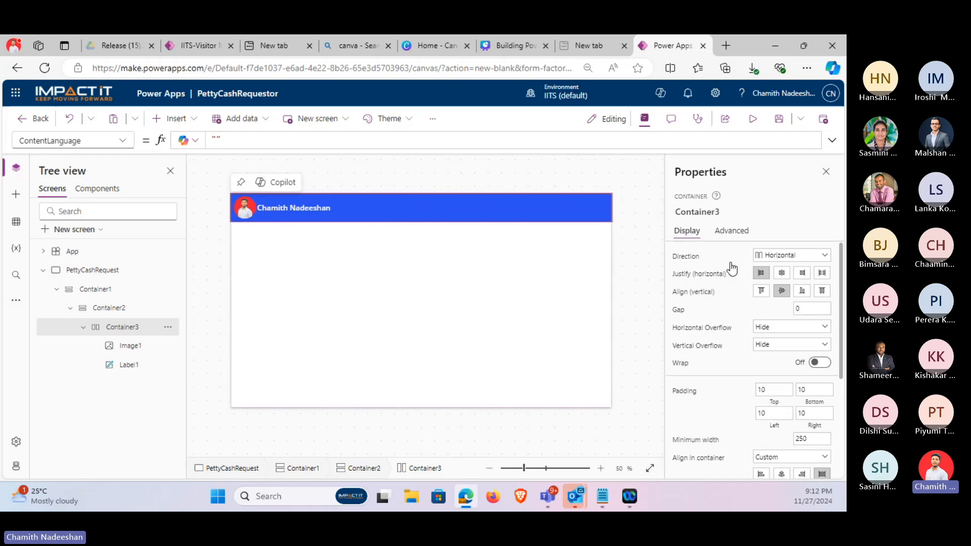
click(802, 309)
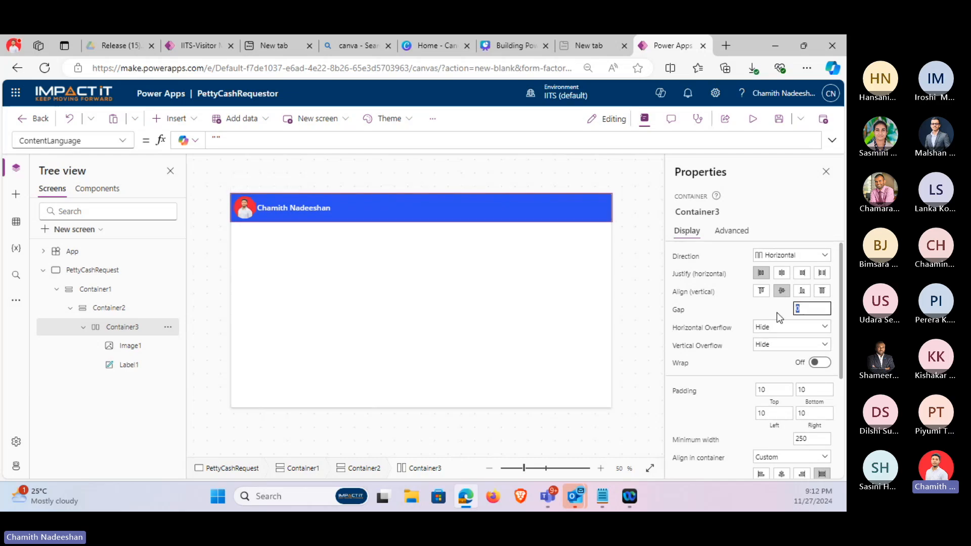
text(10)
click(771, 307)
Add a greeting before the name in the header label, making its formula "Hi " & User().FullName.
click(289, 208)
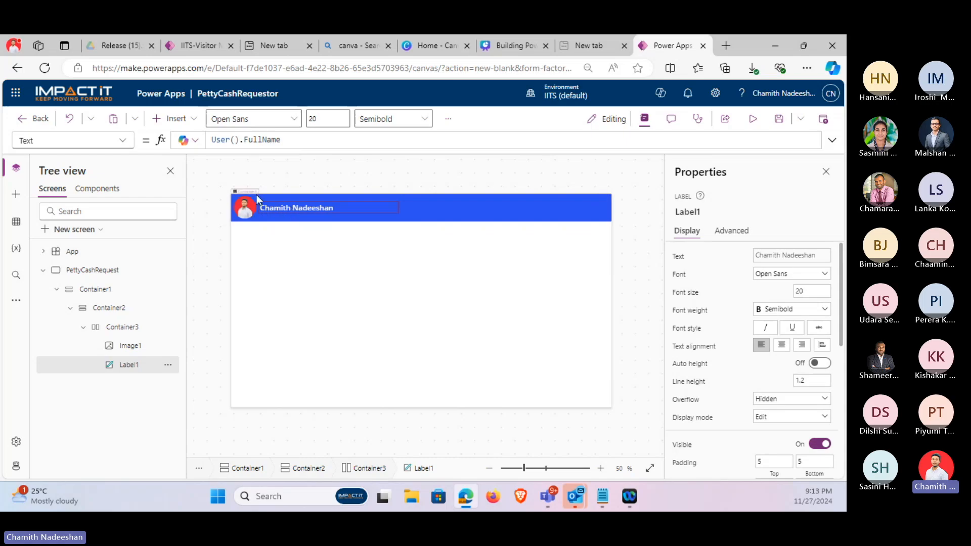
click(213, 143)
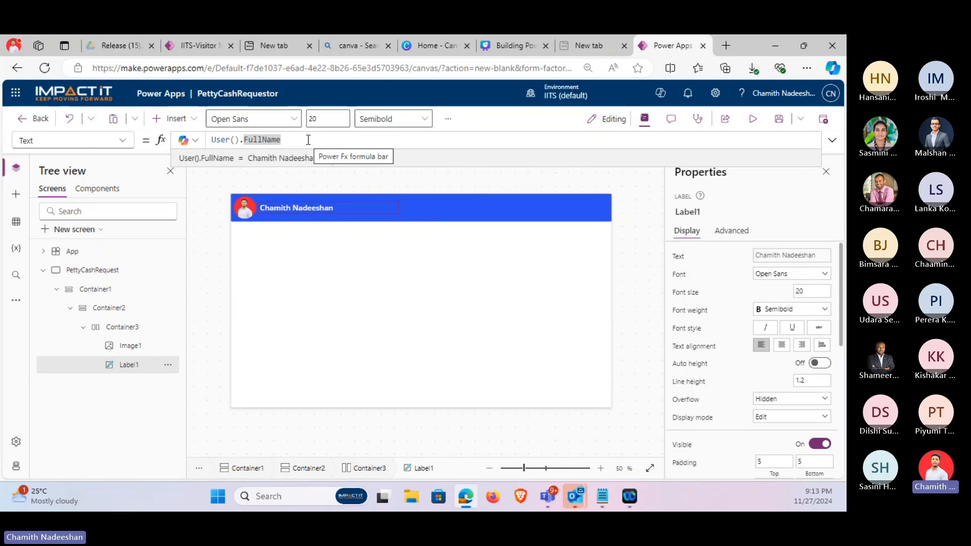
click(210, 140)
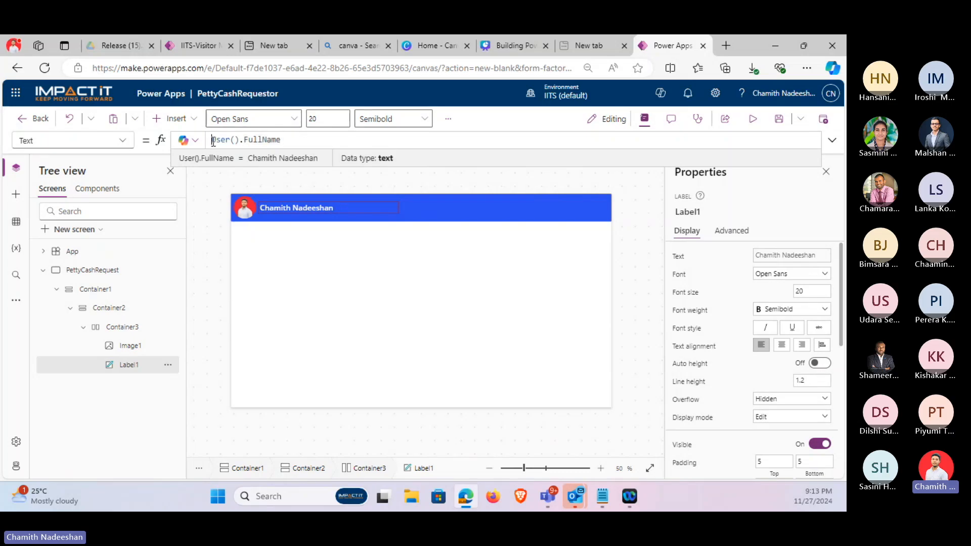
text("")
text(HI)
key(BackSpace)
text(i)
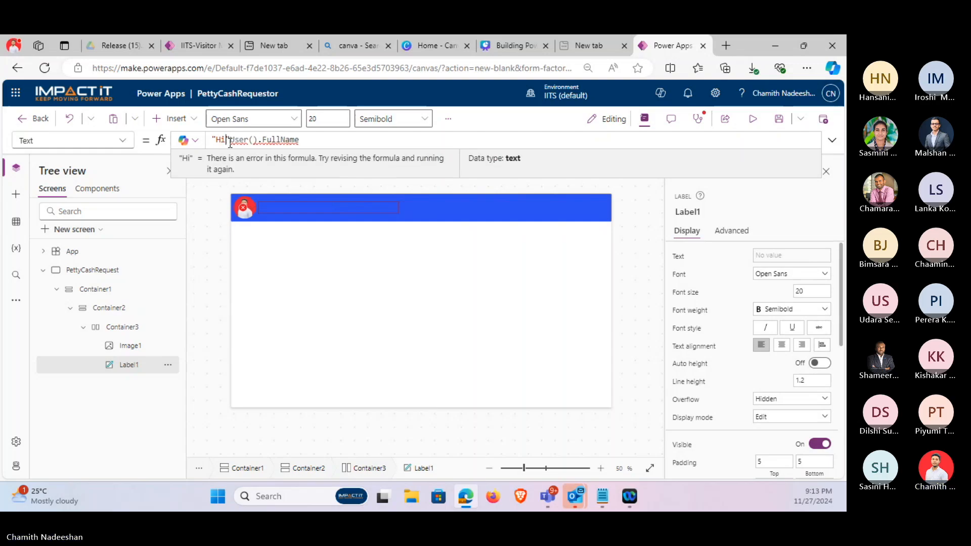
text( " &)
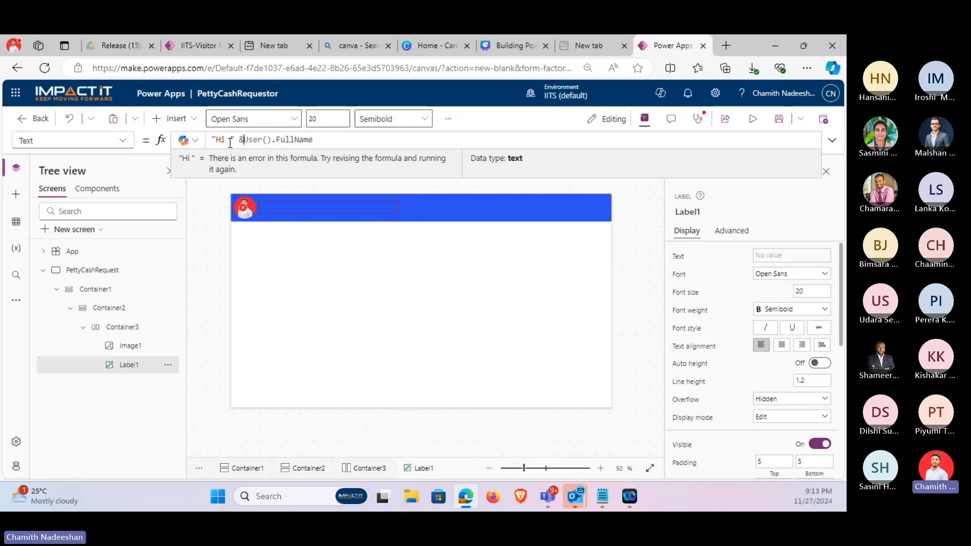
click(520, 181)
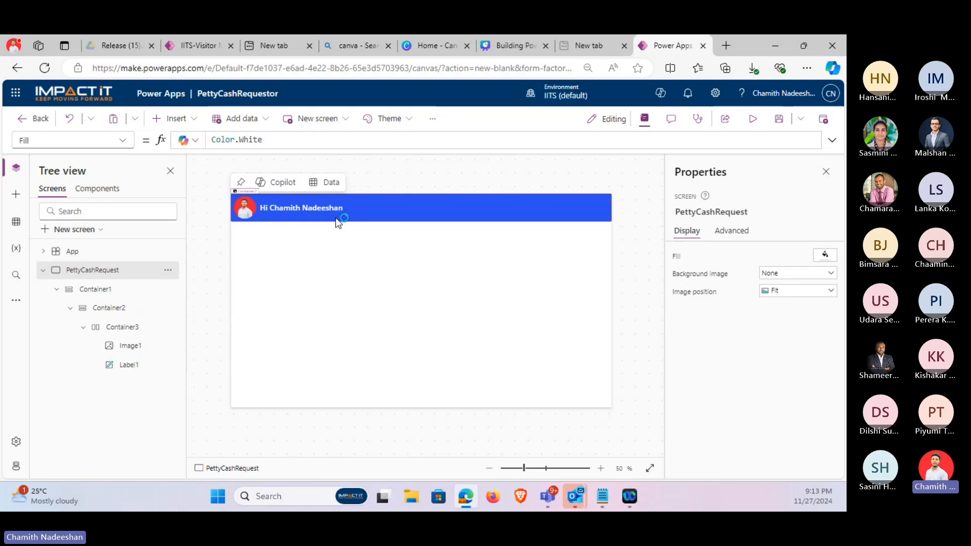
Insert a horizontal container inside the screen's main container, Container1, below the header container.
click(363, 330)
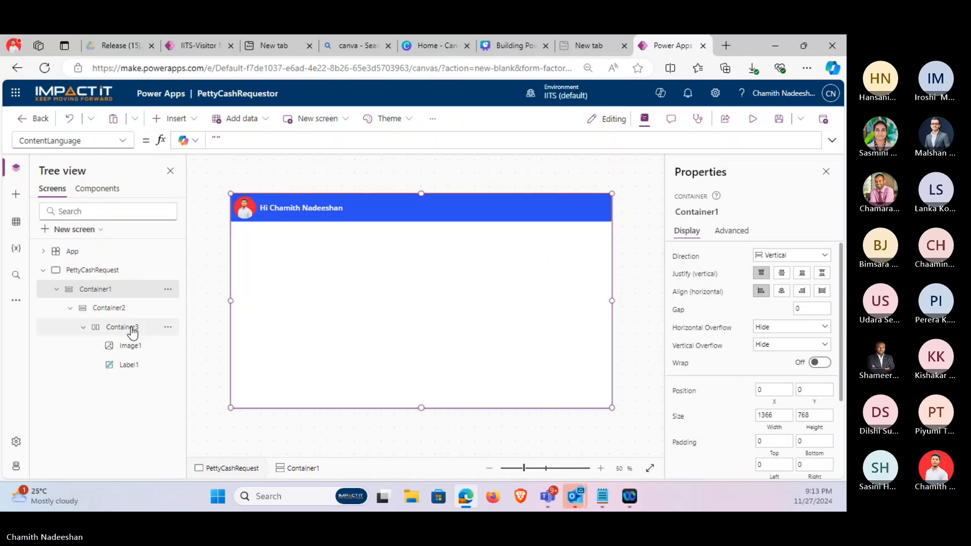
click(87, 328)
click(84, 328)
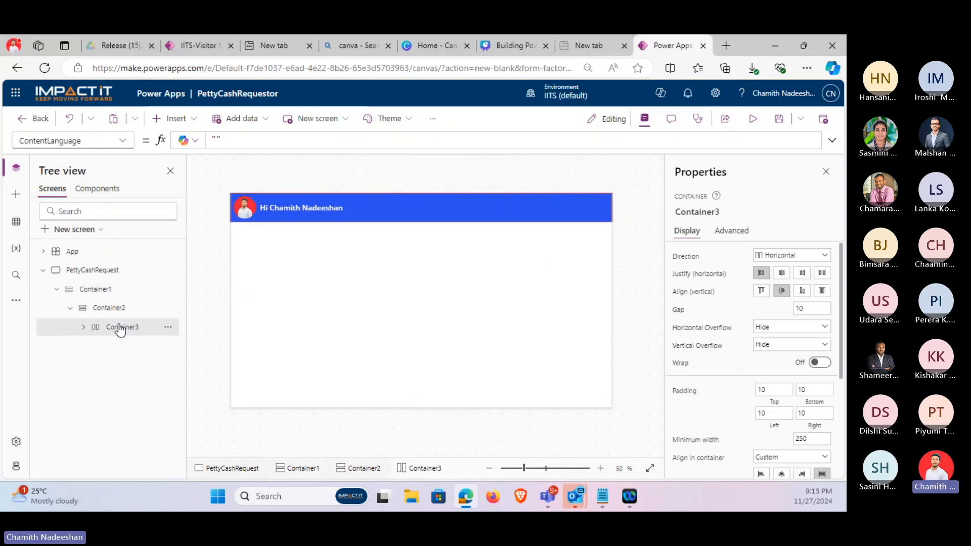
click(119, 309)
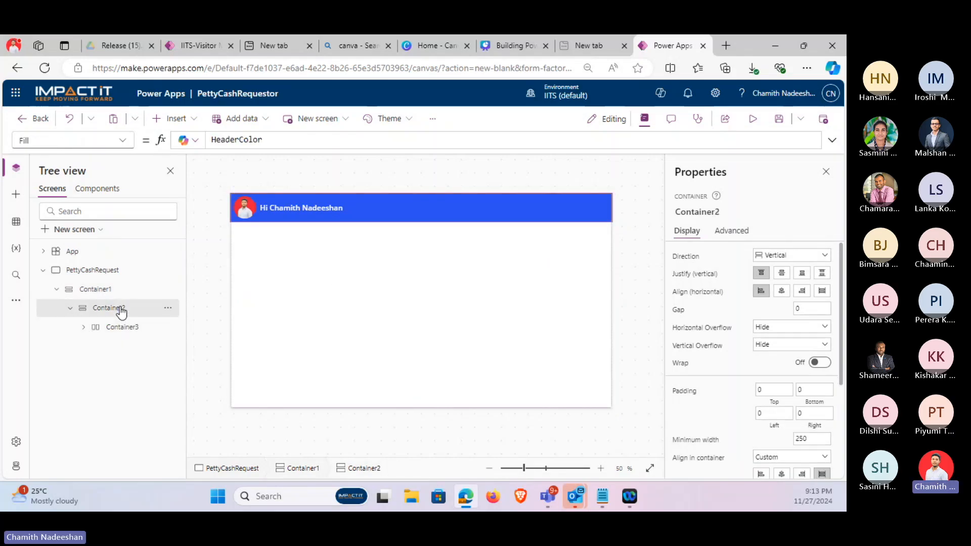
click(110, 291)
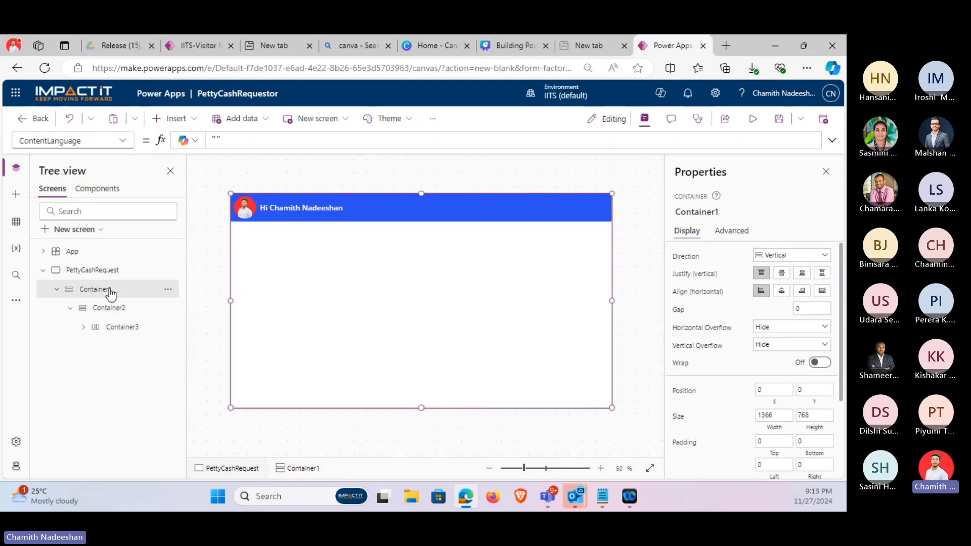
click(71, 308)
click(172, 118)
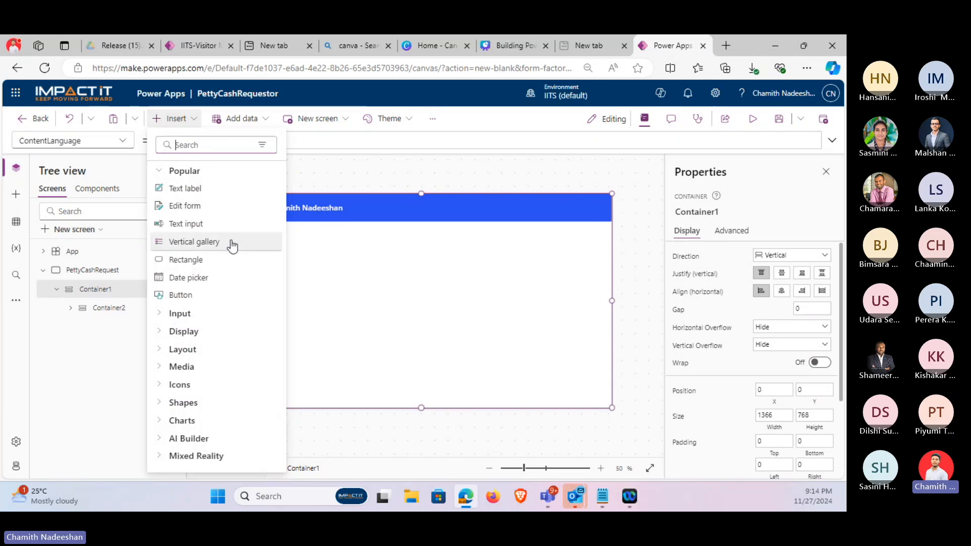
text(conta)
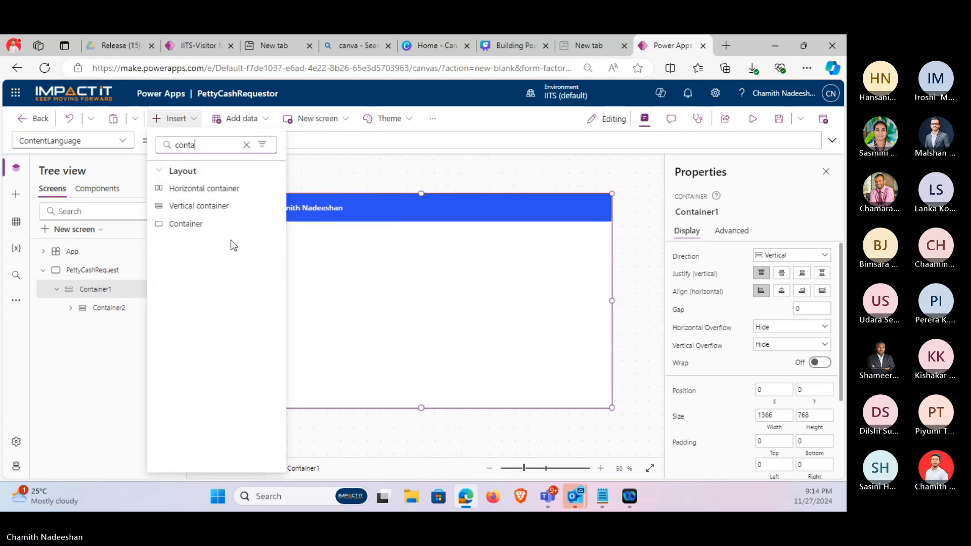
click(213, 189)
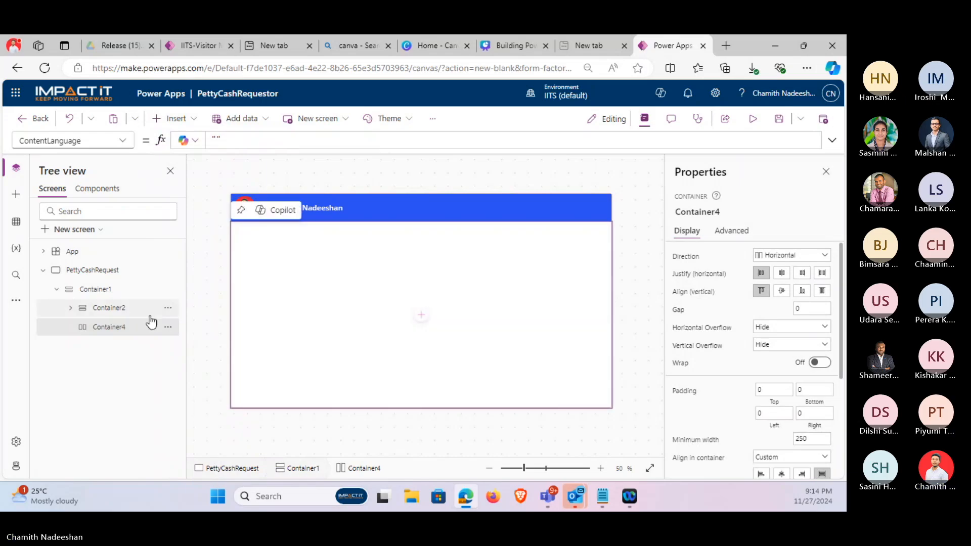
Turn off flexible height for the new horizontal container and set its height to 80.
scroll(767, 306, down, 4)
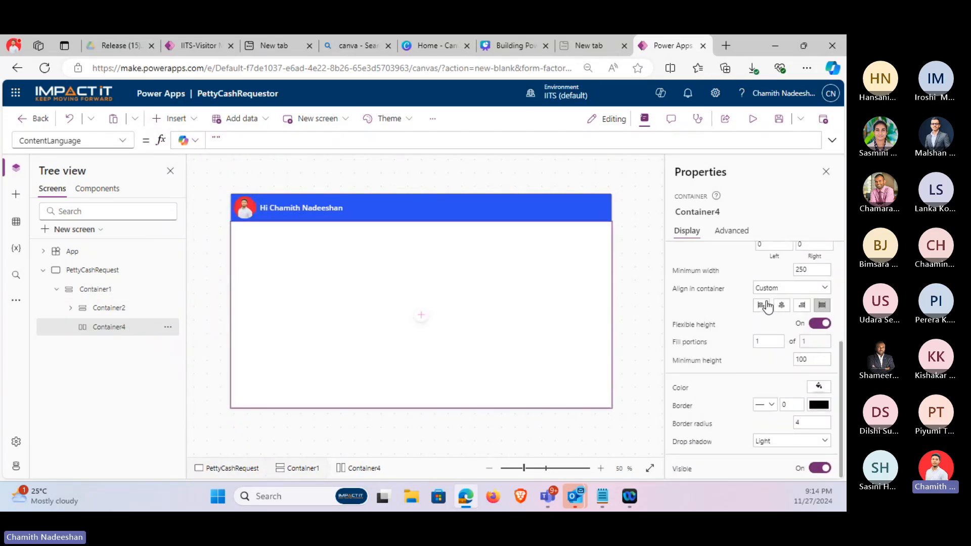
click(820, 323)
text(1)
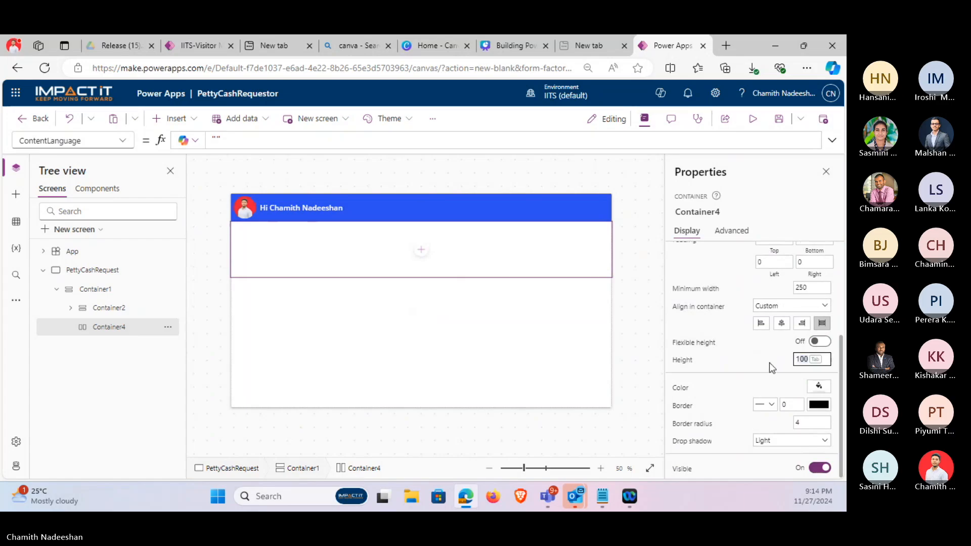
text(00)
click(753, 341)
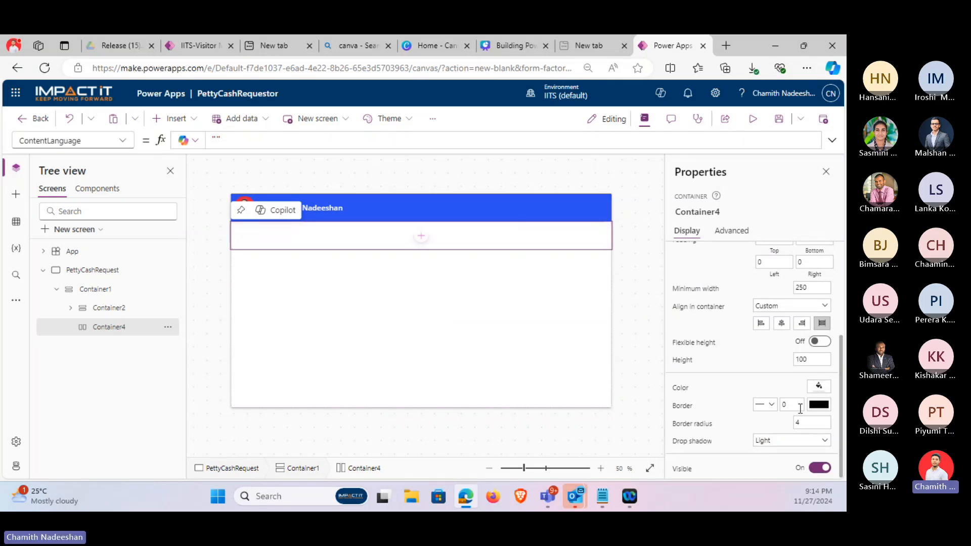
double_click(809, 360)
text(80)
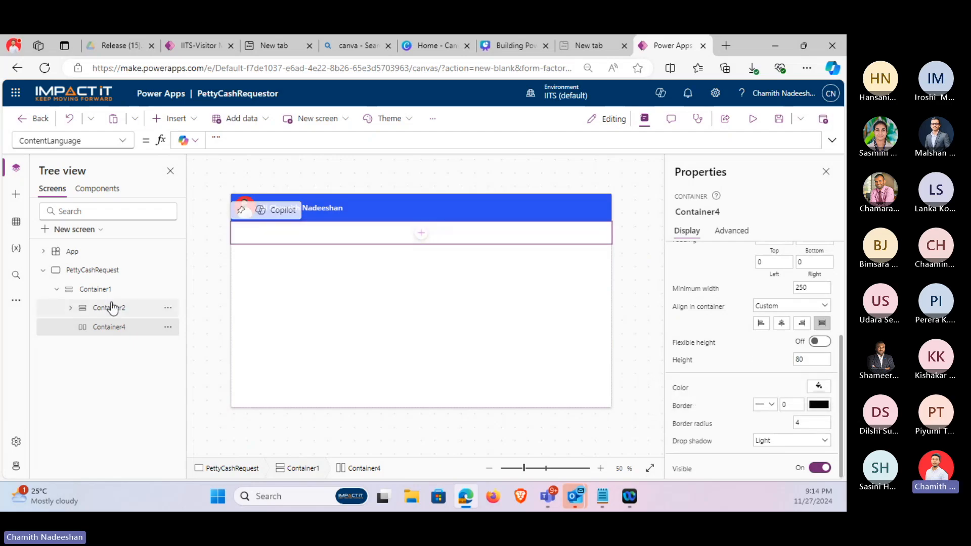
Copy the header's greeting label into the new horizontal container below the header.
click(174, 118)
text(text)
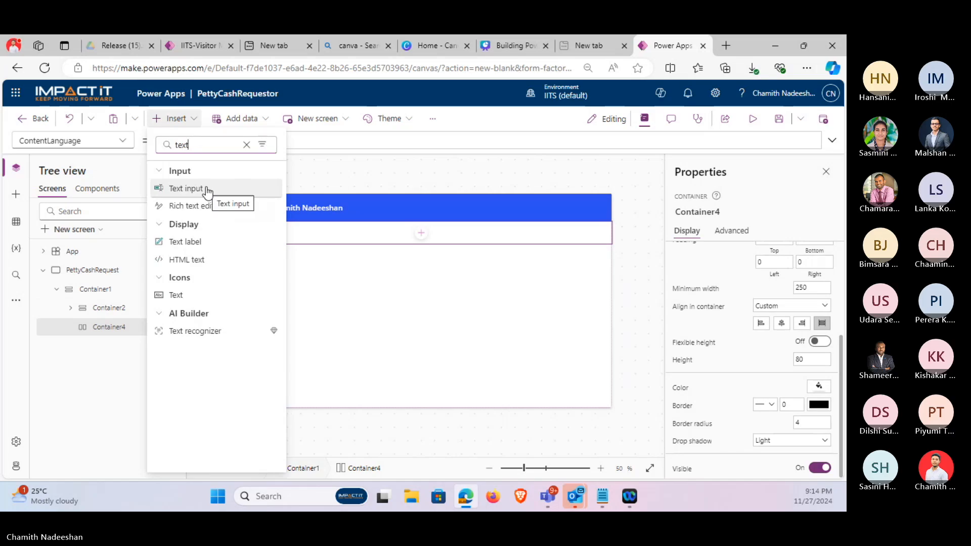
click(323, 207)
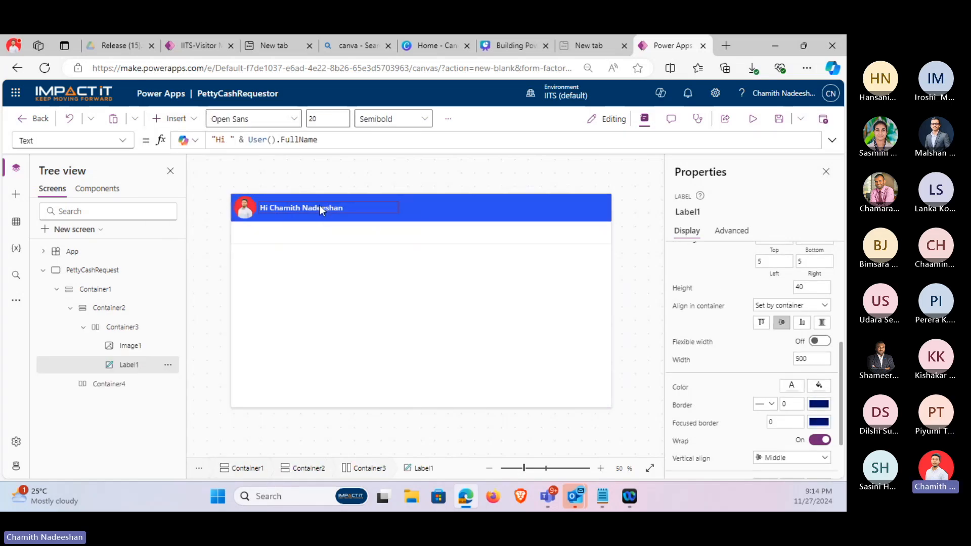
click(332, 231)
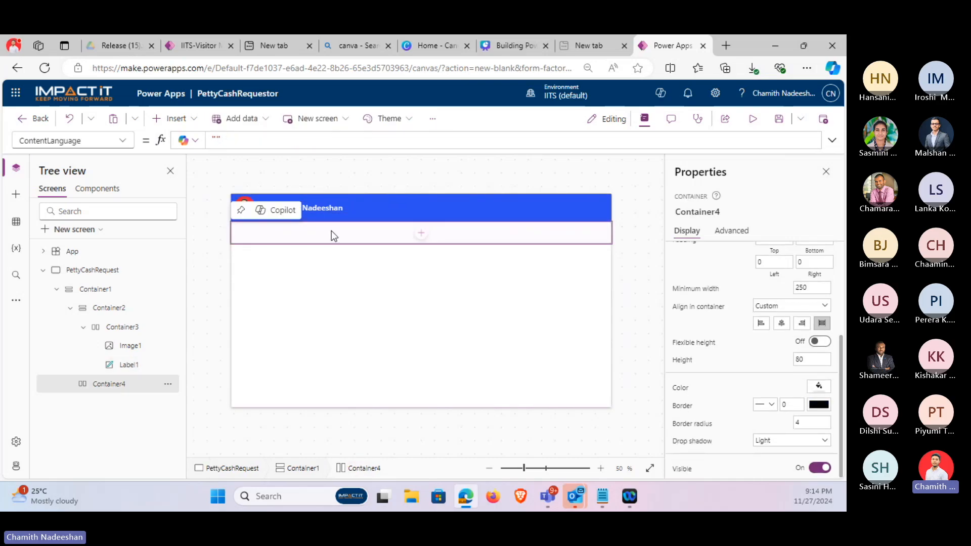
key(ctrl+v)
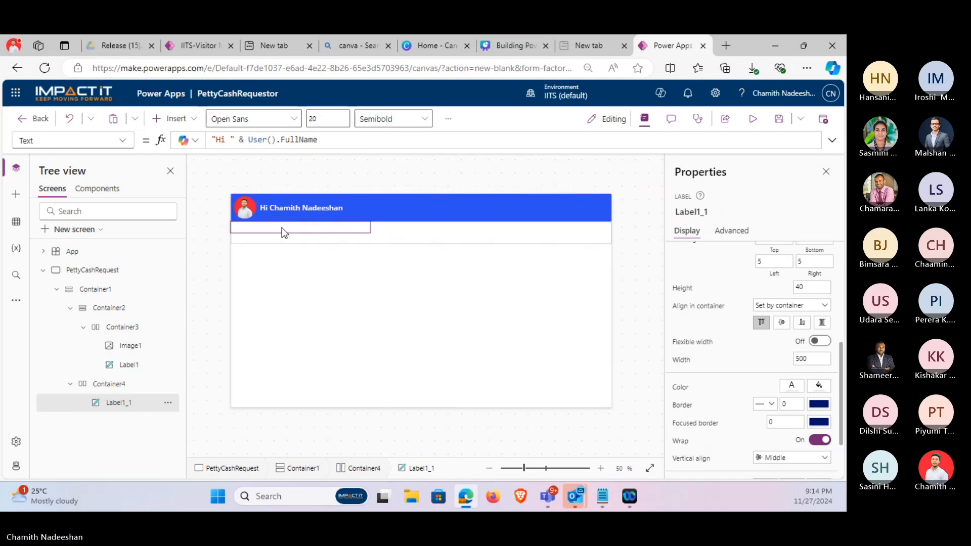
Change the copied label's text colour to the standard black.
click(791, 385)
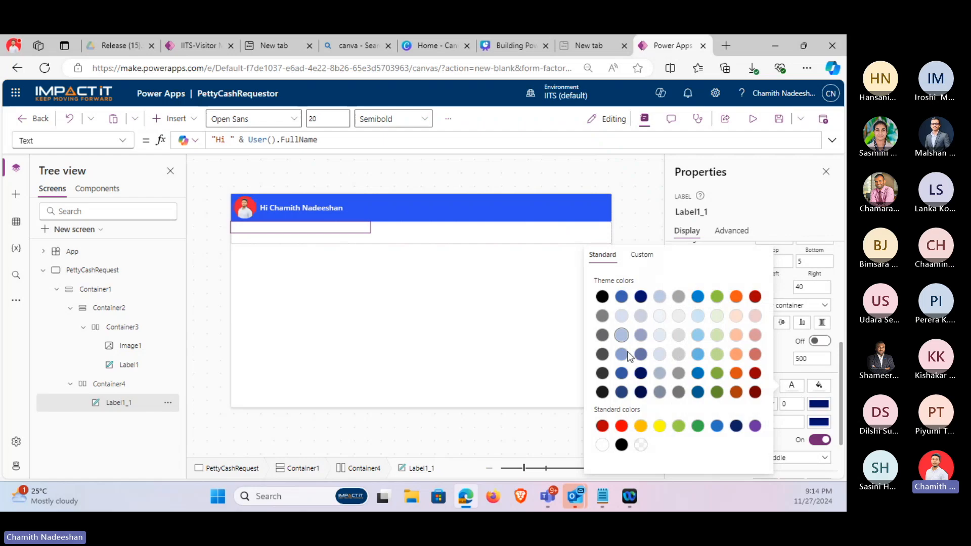
click(621, 445)
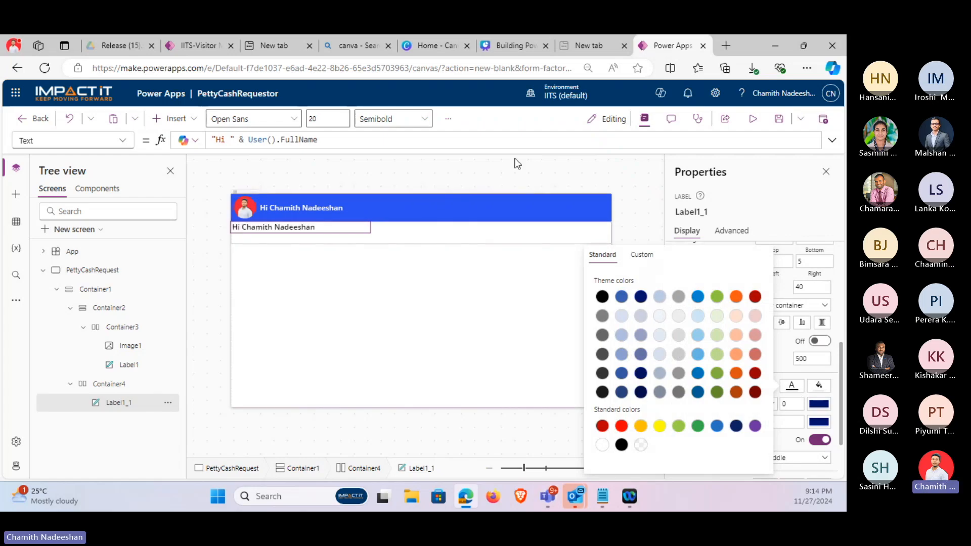
Check the title in the Canva mockup and set the copied label's text to "Request Petty Cash" in Power Apps.
click(518, 45)
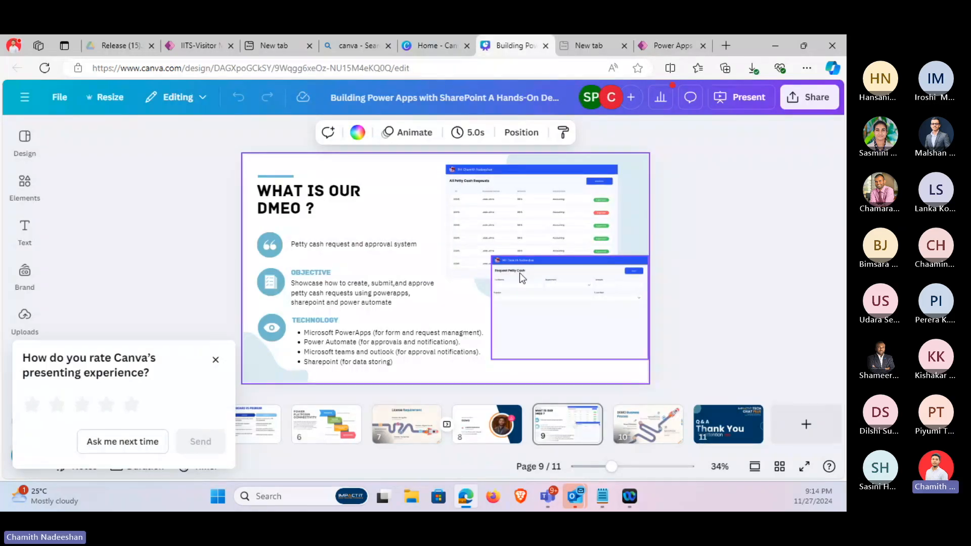
click(655, 47)
click(336, 138)
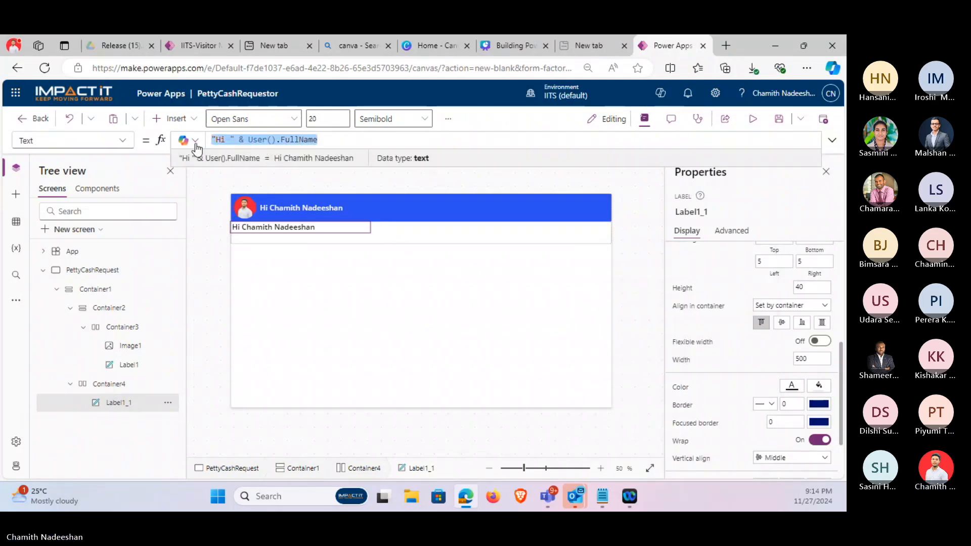
text(Request )
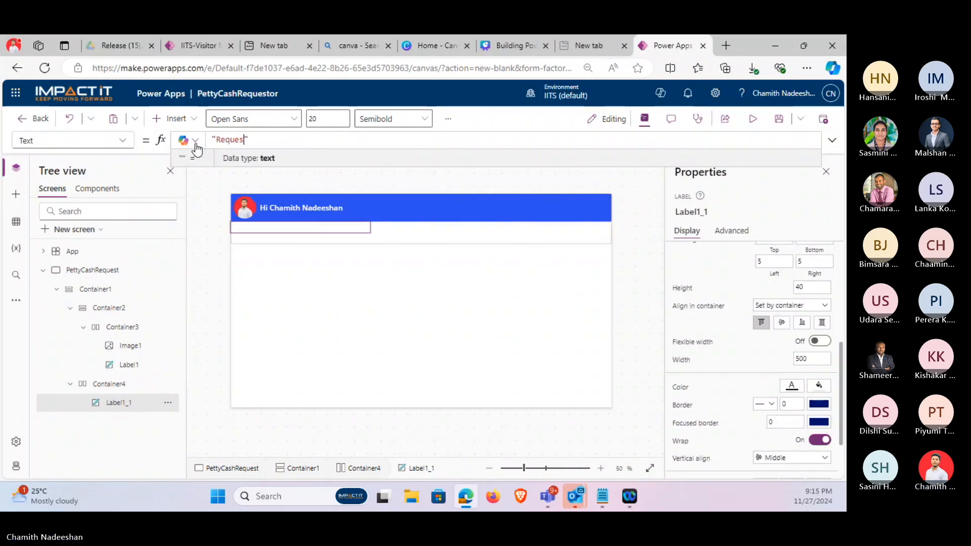
text(Pett)
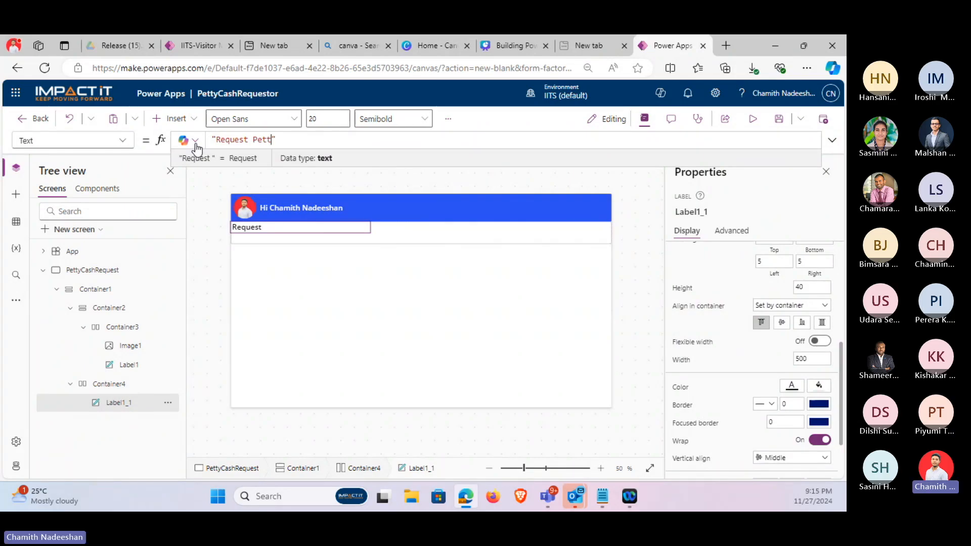
text(y Cash)
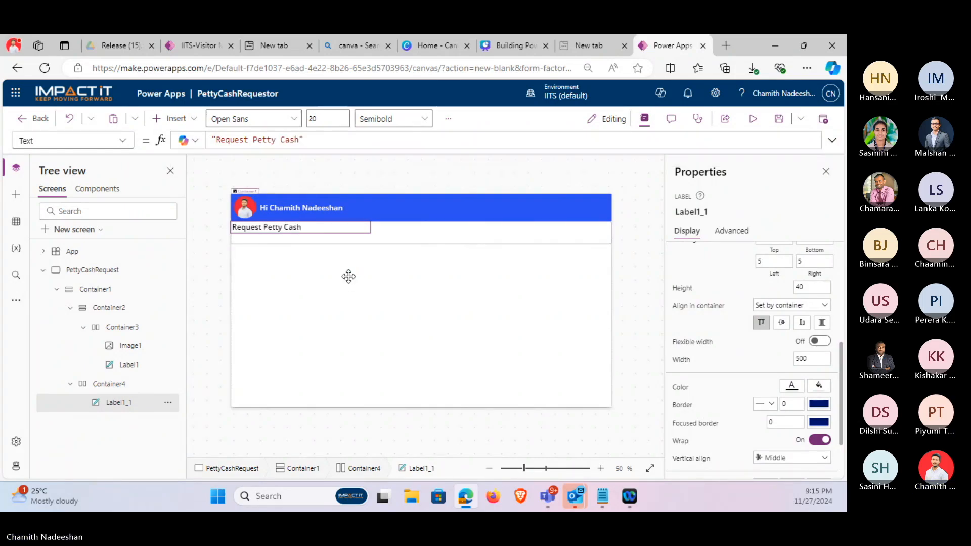
Set the vertical alignment of the title row container, Container4, to middle.
click(284, 222)
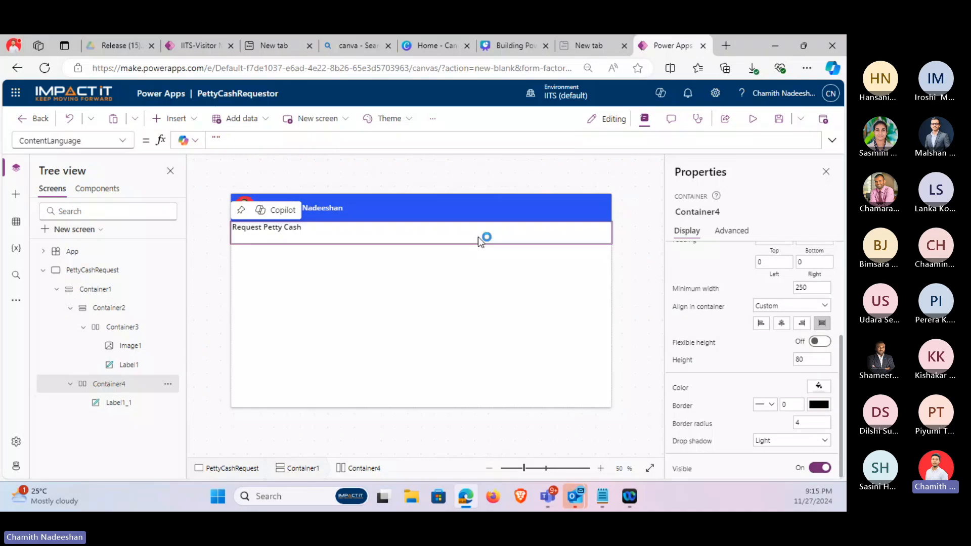
scroll(748, 253, up, 3)
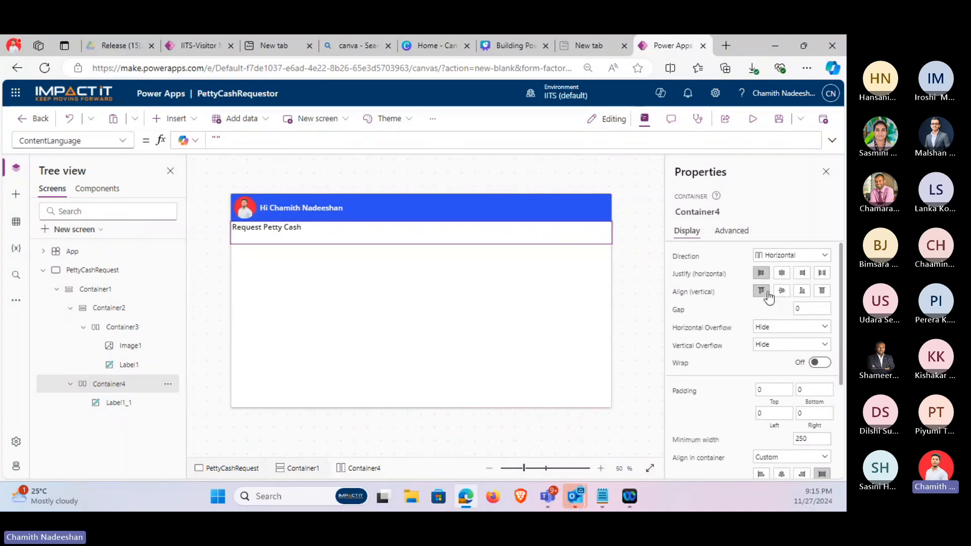
scroll(769, 297, down, 3)
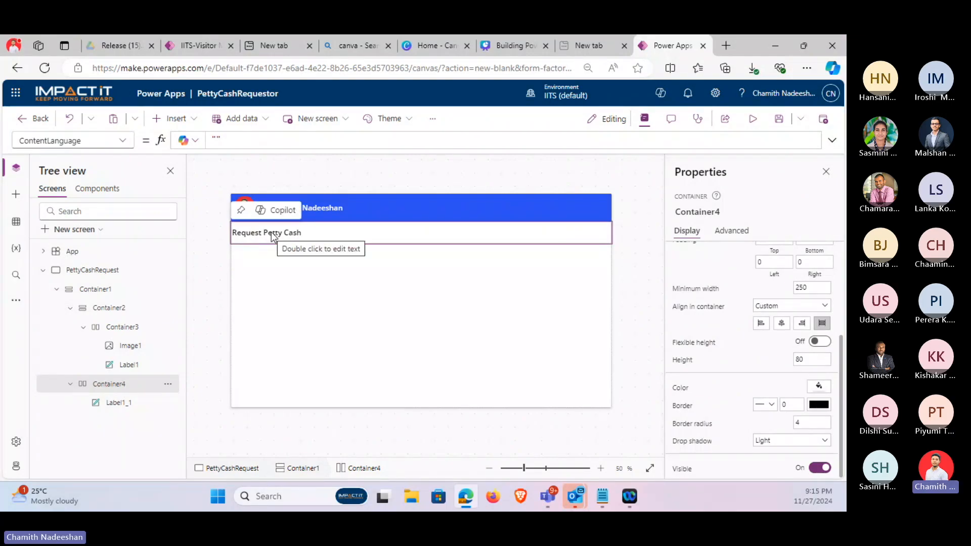
Set Container4's left and right padding to 10.
scroll(758, 355, up, 5)
scroll(758, 355, down, 2)
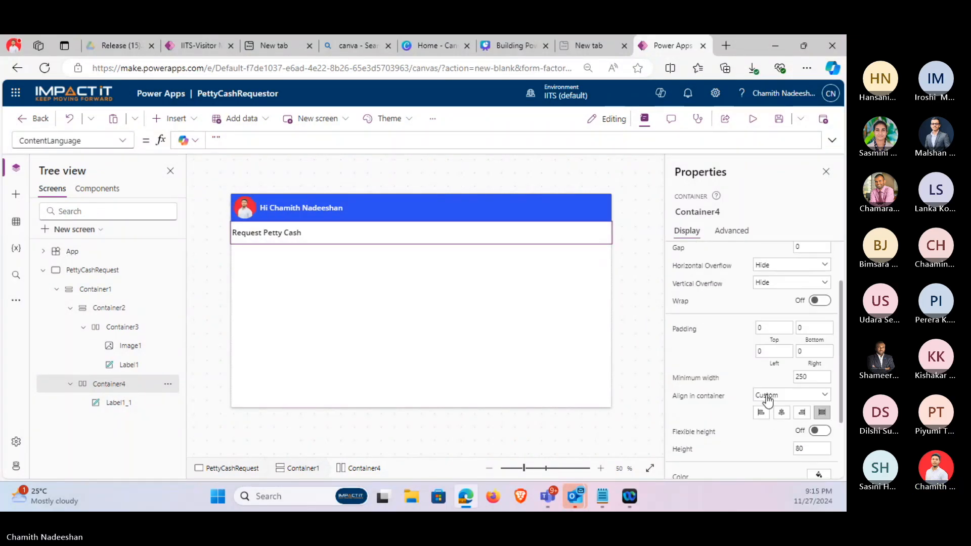
click(771, 351)
text(10)
key(Tab)
text(10)
key(Tab)
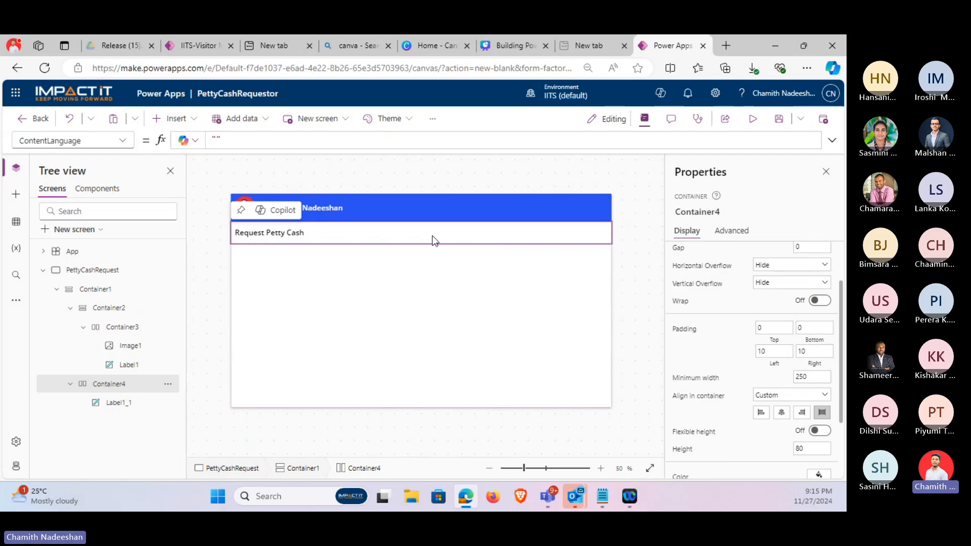
Insert a button into Container4 next to the Request Petty Cash label and select it.
click(172, 120)
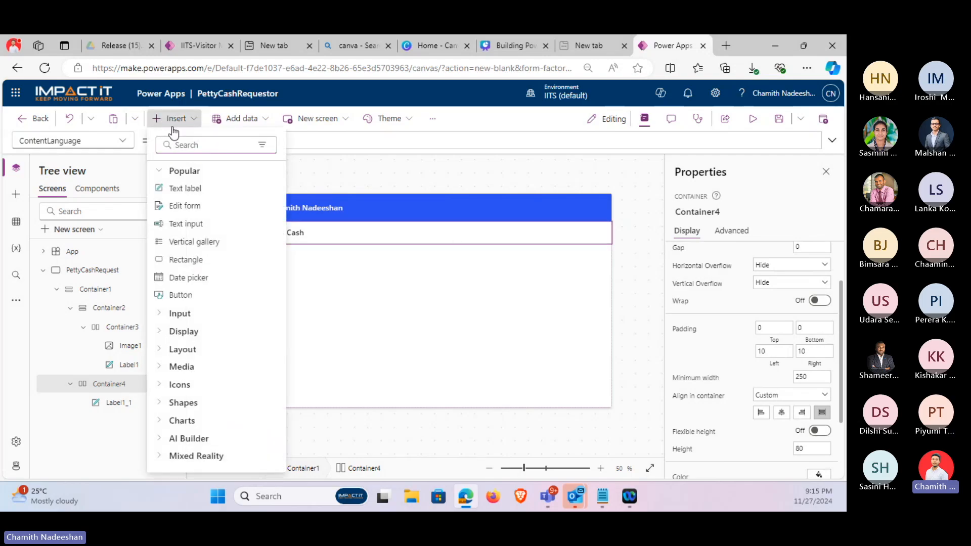
text(button)
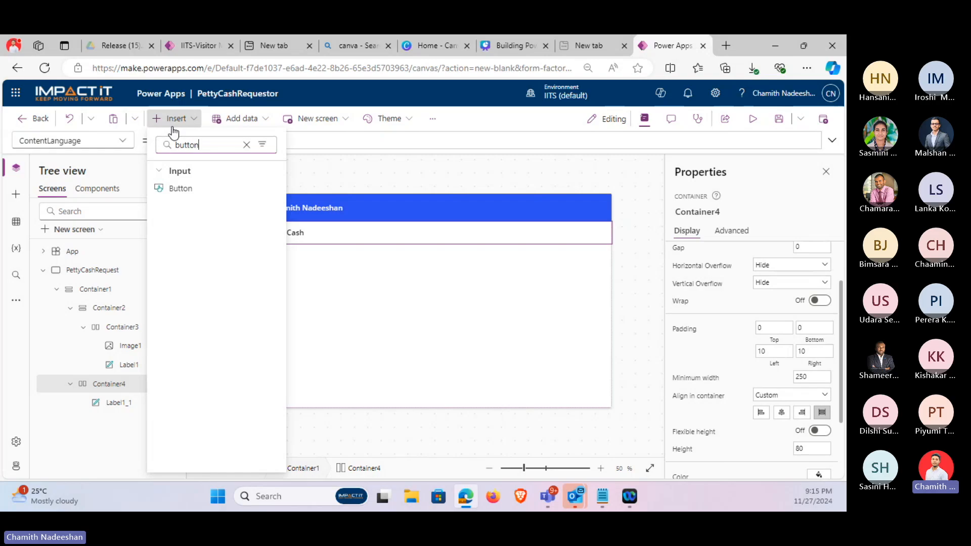
click(200, 189)
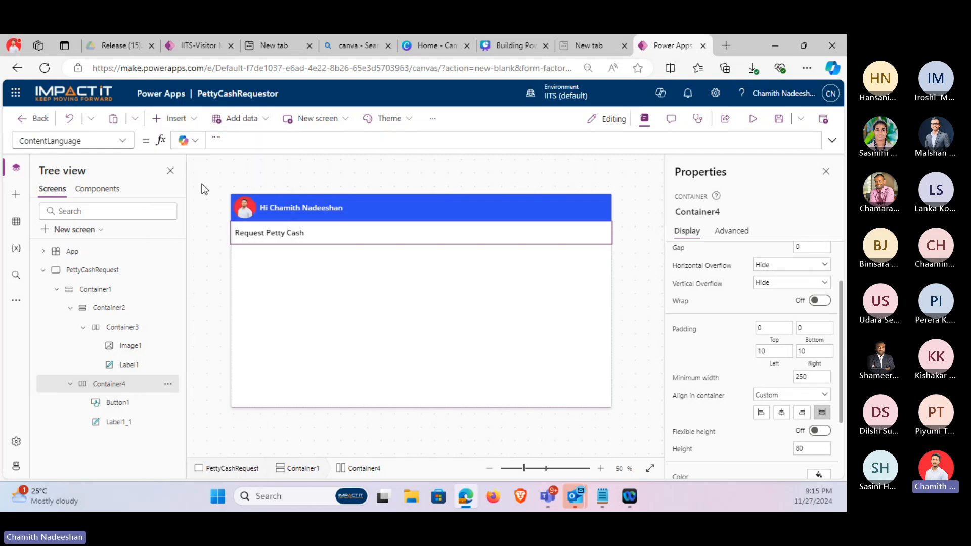
click(456, 232)
click(397, 235)
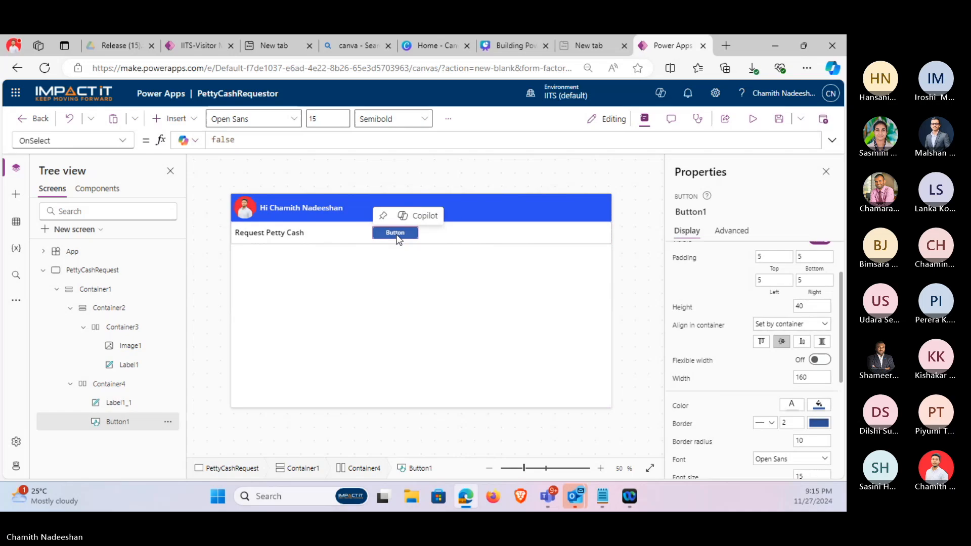
click(822, 406)
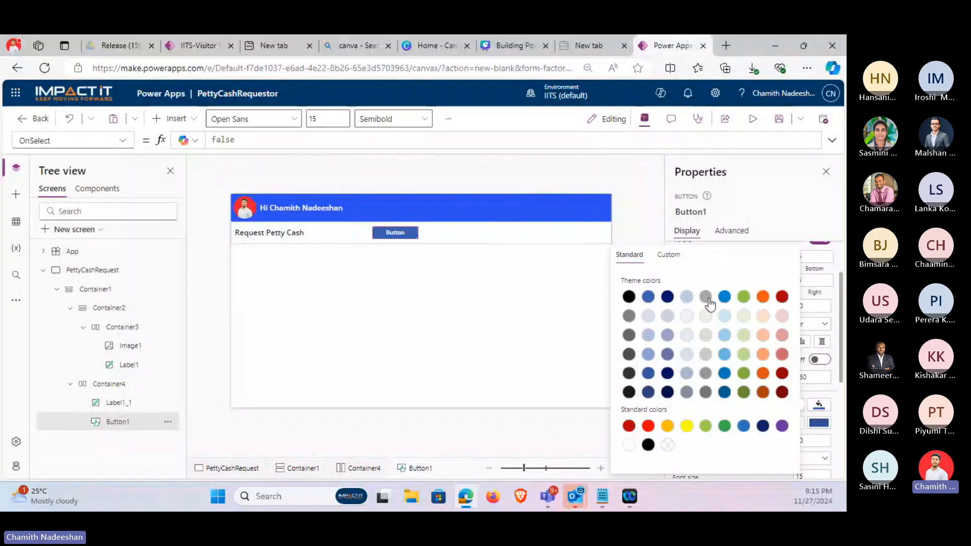
click(840, 408)
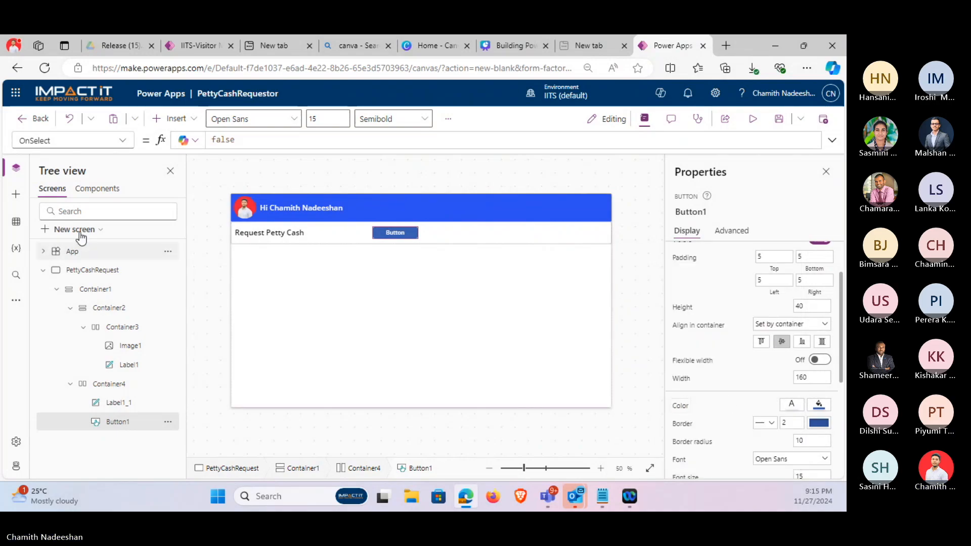
click(685, 411)
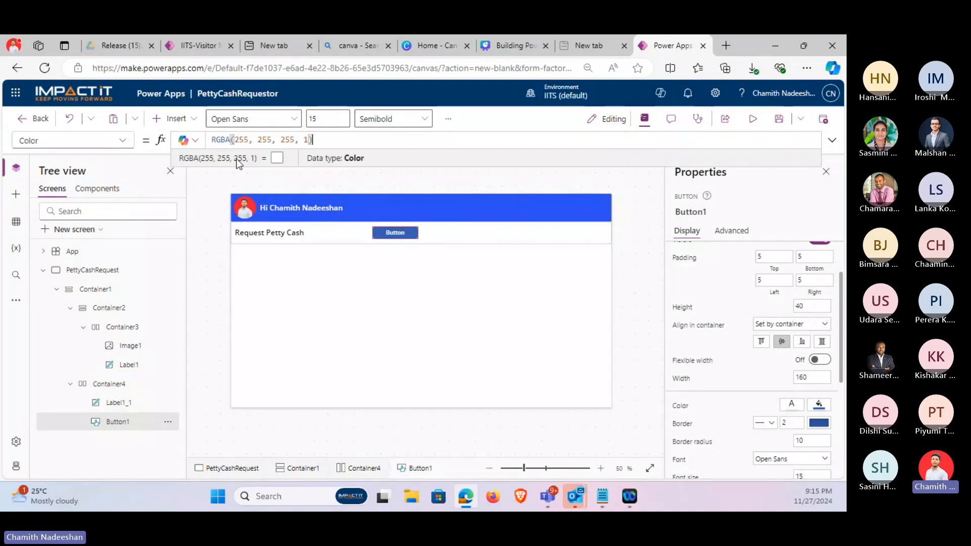
Set the new button's Fill property to the HeaderColor formula.
click(72, 141)
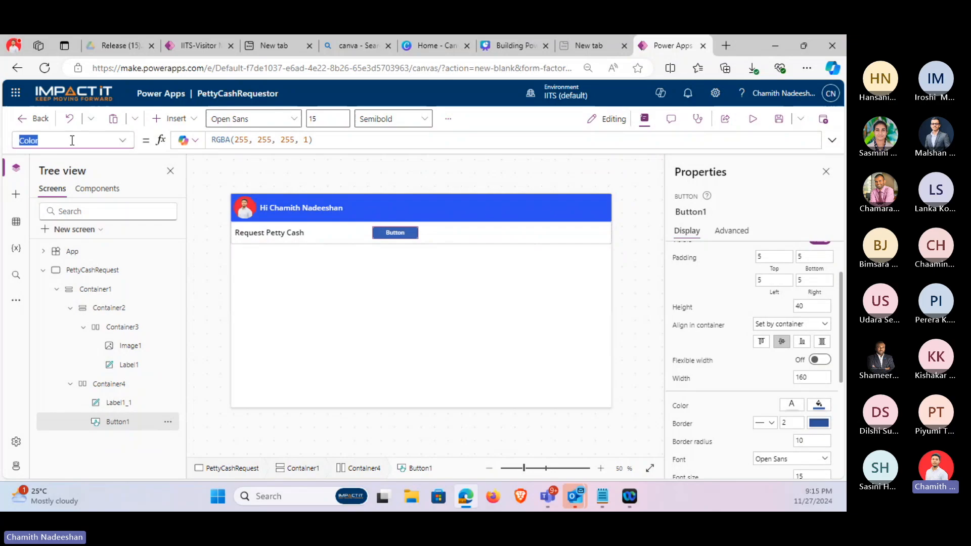
text(Fill)
key(BackSpace)
key(BackSpace)
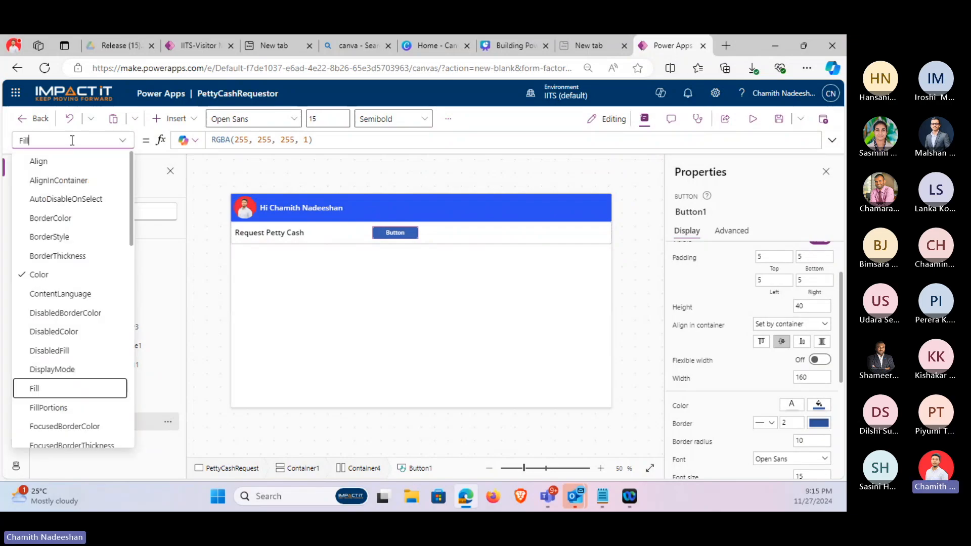
key(BackSpace)
click(123, 142)
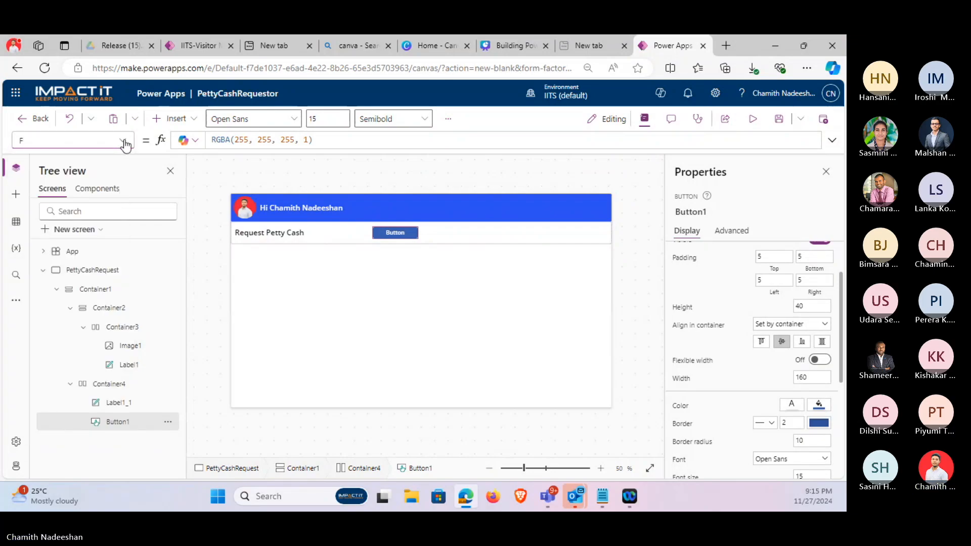
click(124, 141)
scroll(91, 290, down, 3)
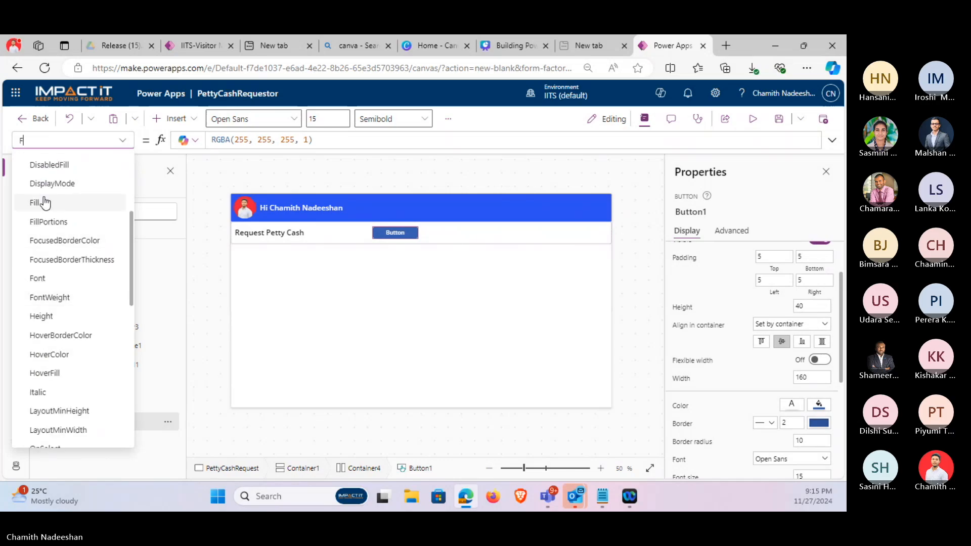
click(44, 201)
triple_click(326, 143)
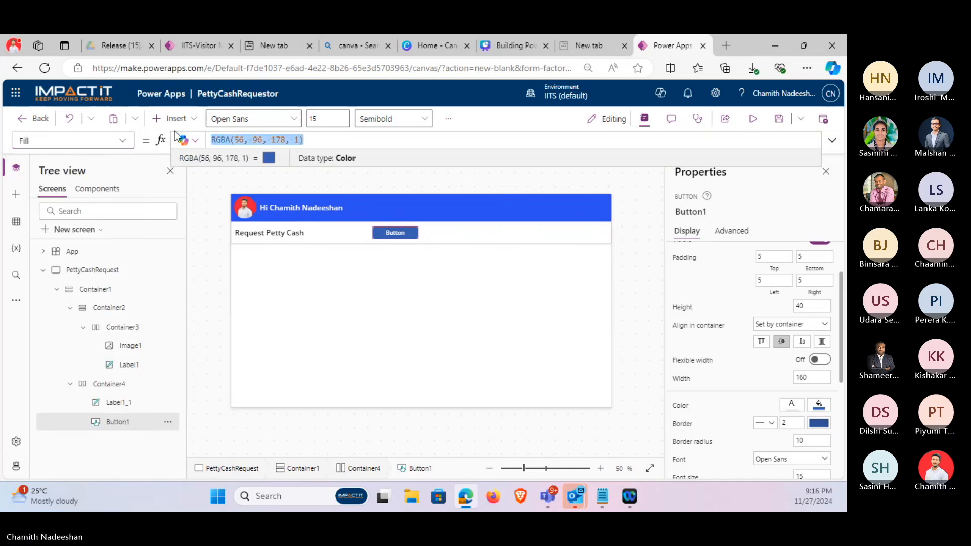
text(HeaderColor)
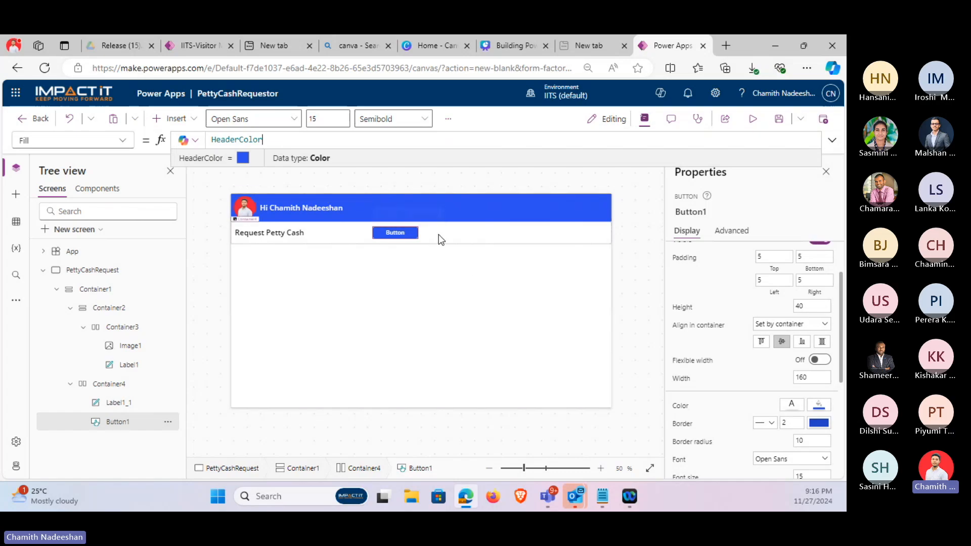
click(484, 234)
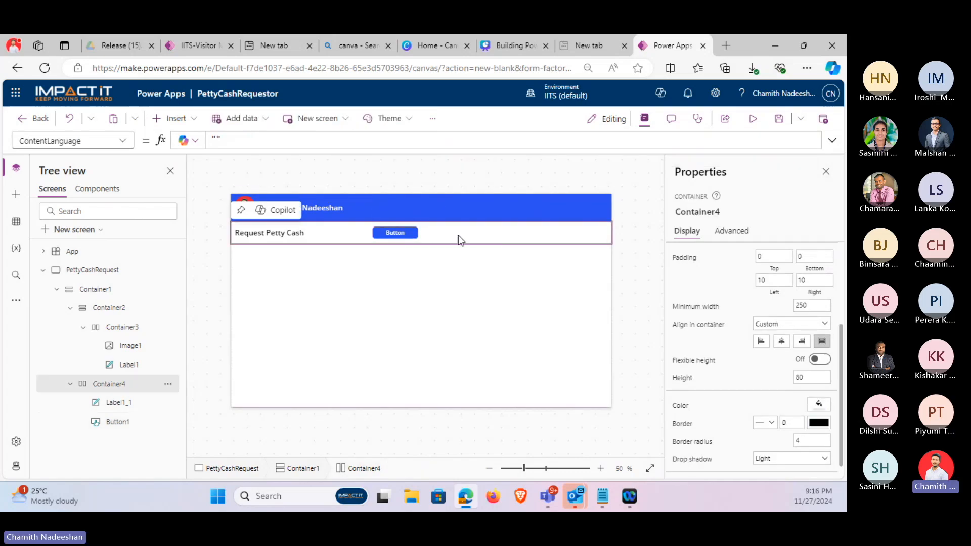
Change the button's text to "Save".
click(395, 232)
scroll(709, 261, up, 2)
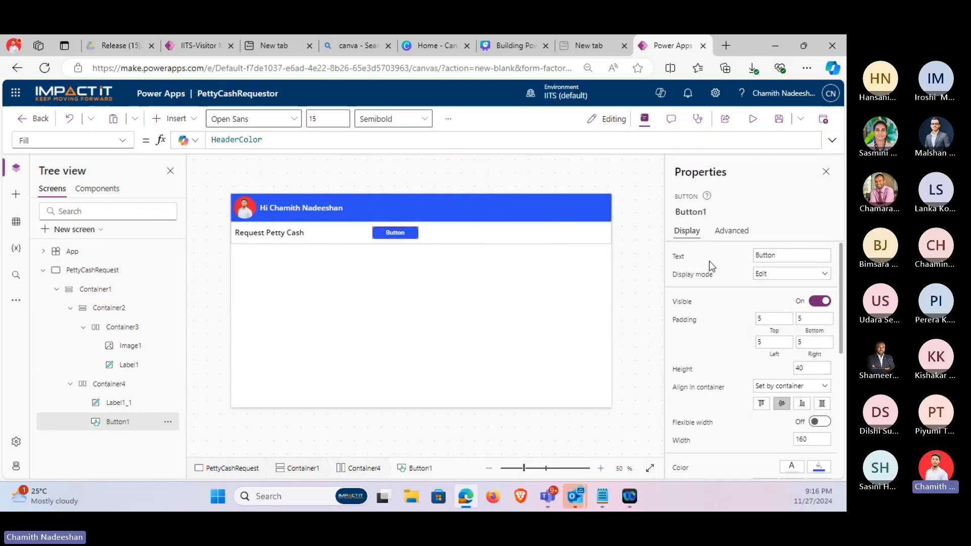
click(676, 256)
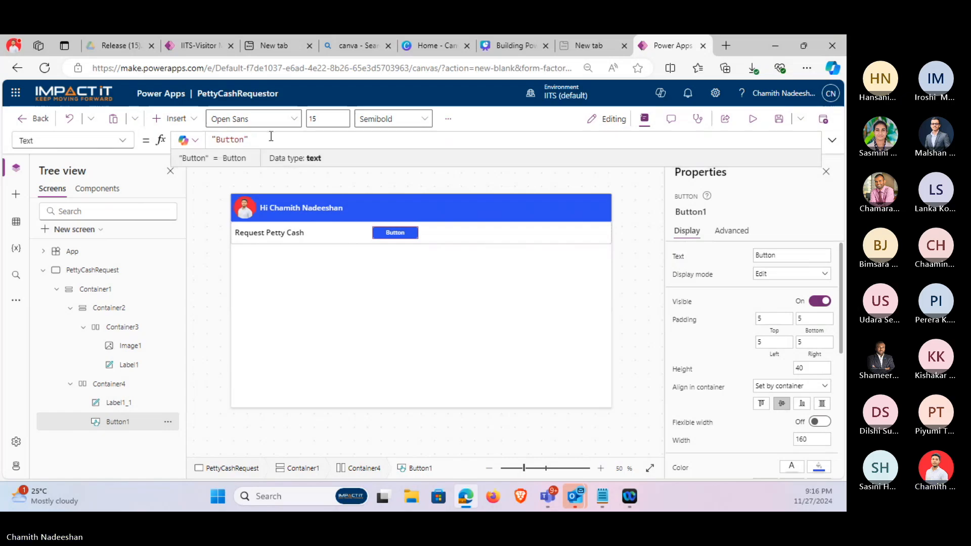
double_click(234, 140)
text(Save)
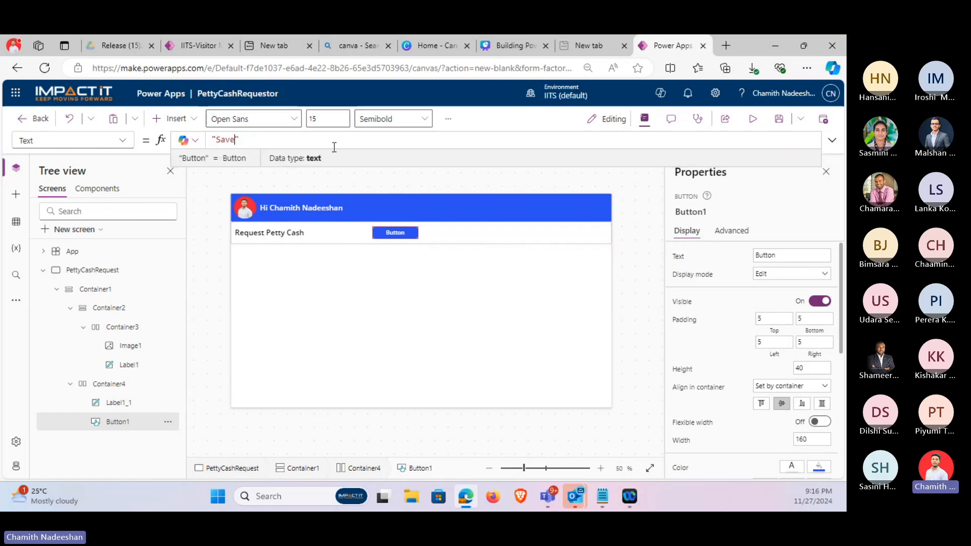
click(349, 237)
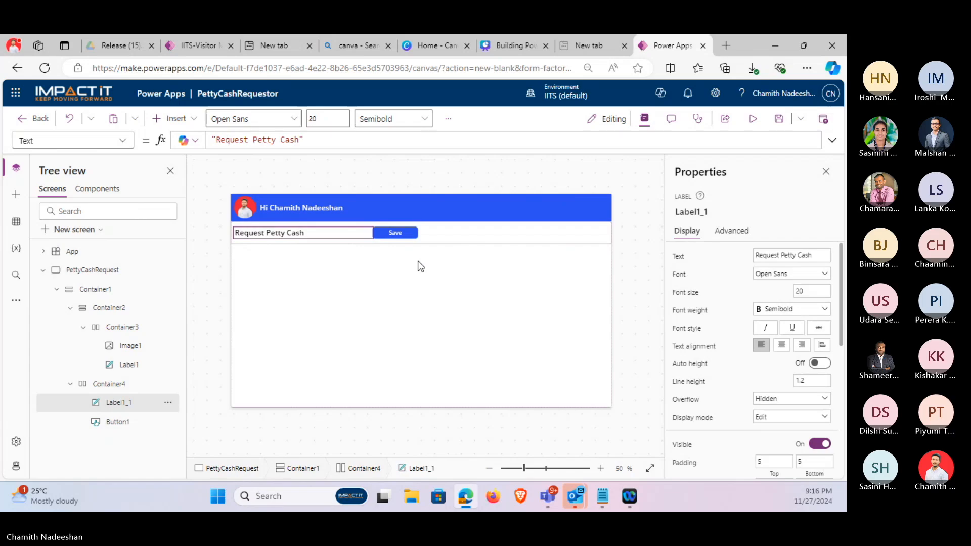
Set Container4's horizontal justification to space between, so the title label and Save button sit at opposite ends of the row.
click(537, 250)
click(529, 234)
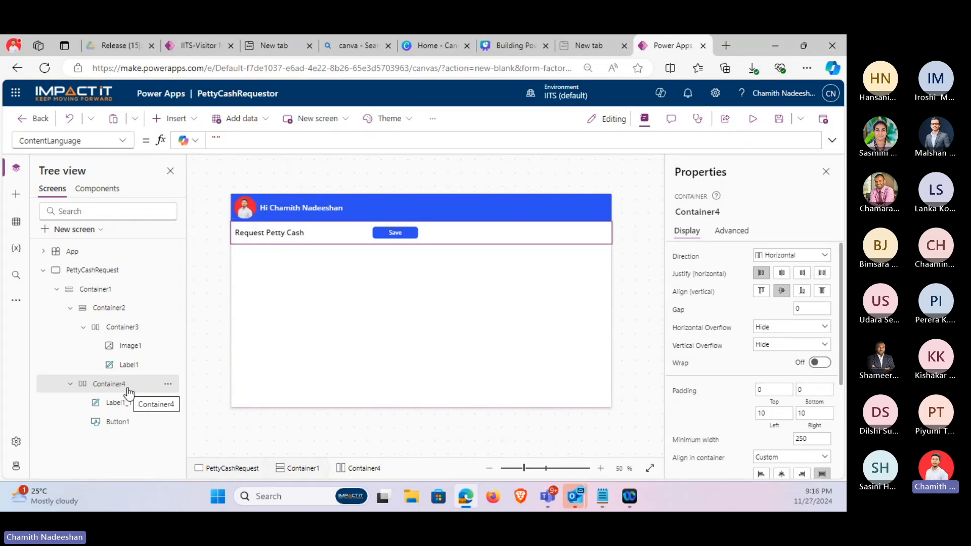
click(71, 384)
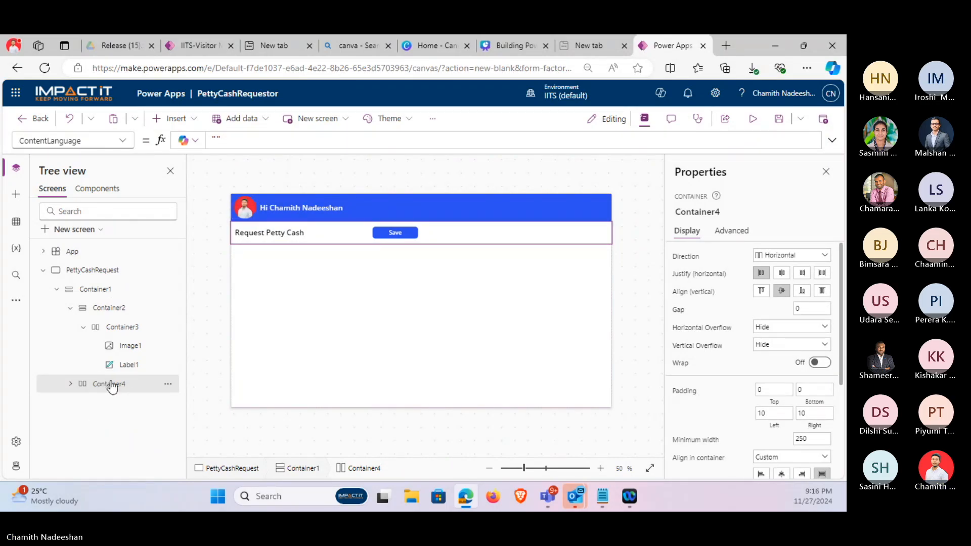
click(112, 386)
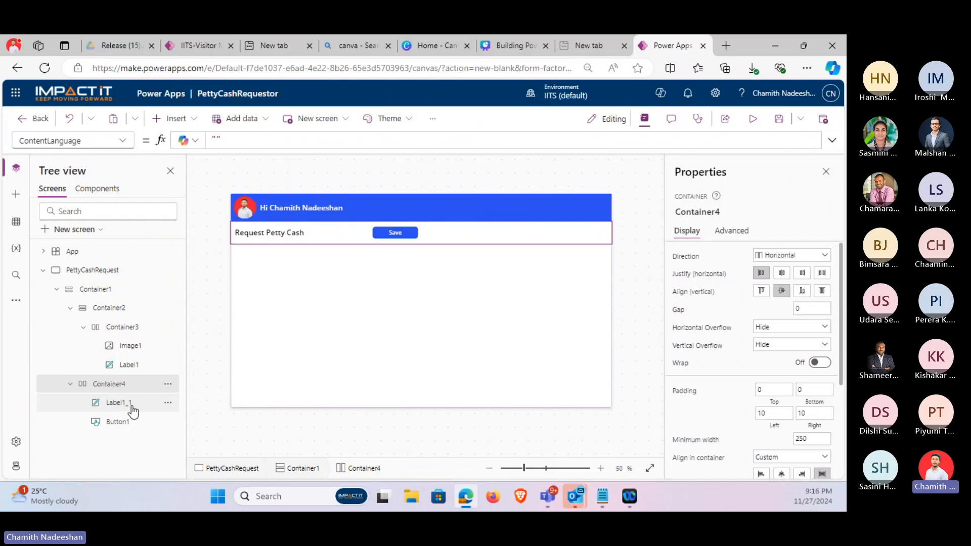
click(131, 405)
click(125, 421)
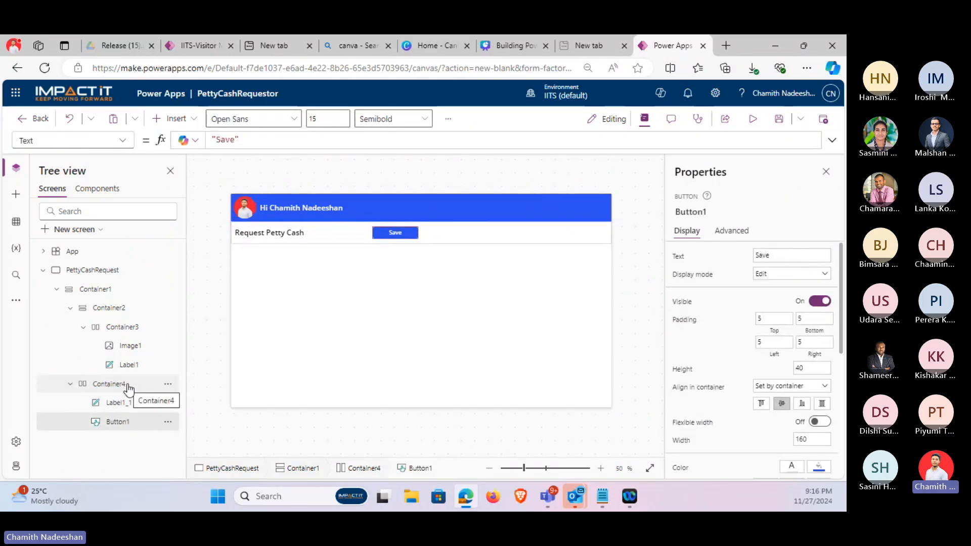
click(128, 387)
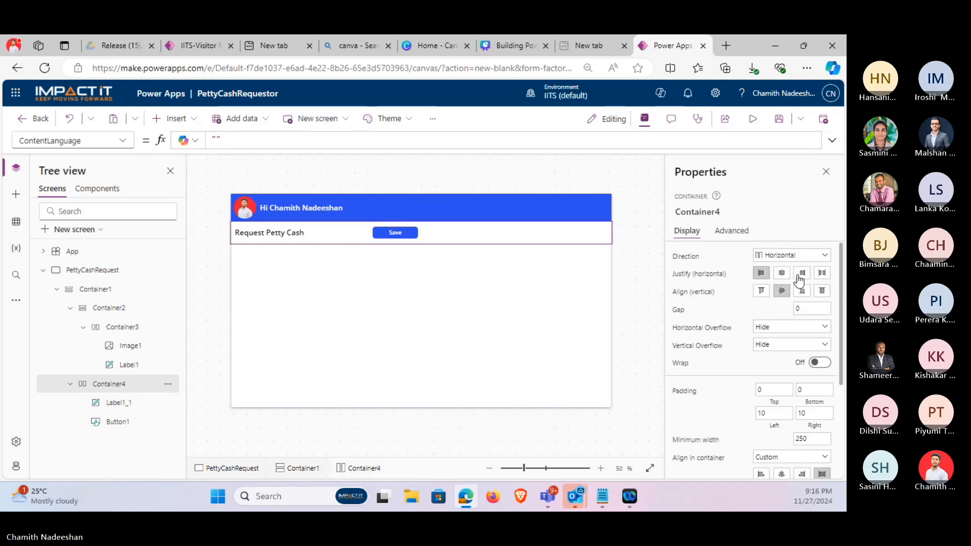
click(822, 274)
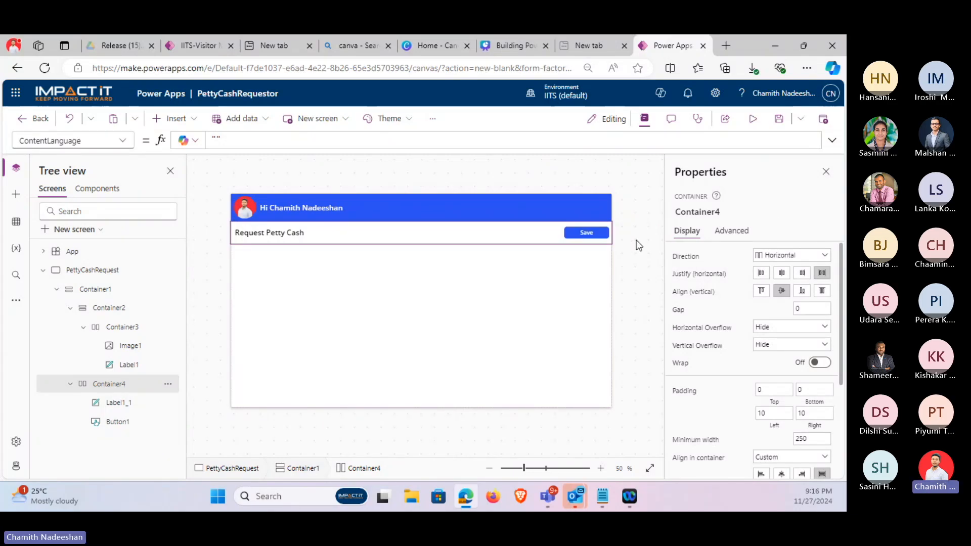
click(613, 276)
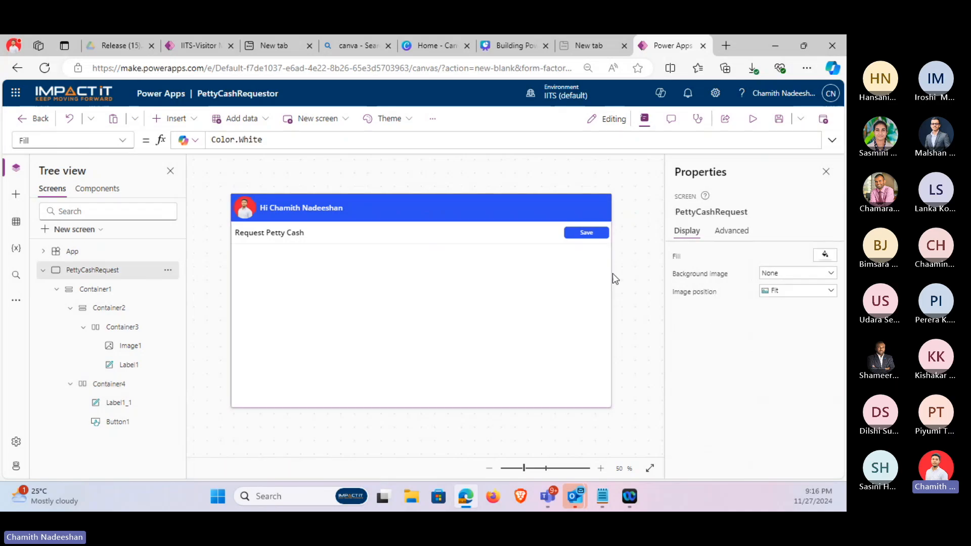
Set Container4's drop shadow to None to remove the shadow beneath the Request Petty Cash title row.
click(411, 275)
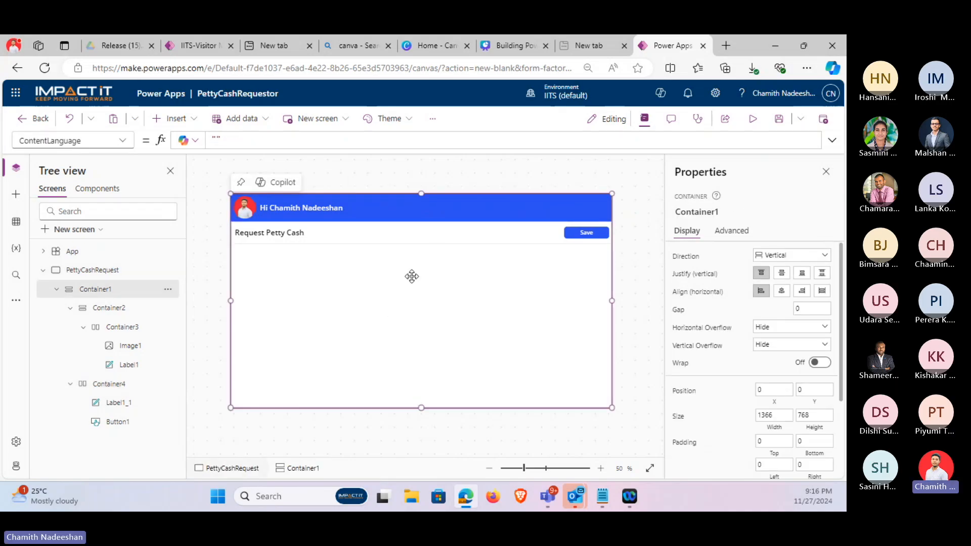
click(433, 241)
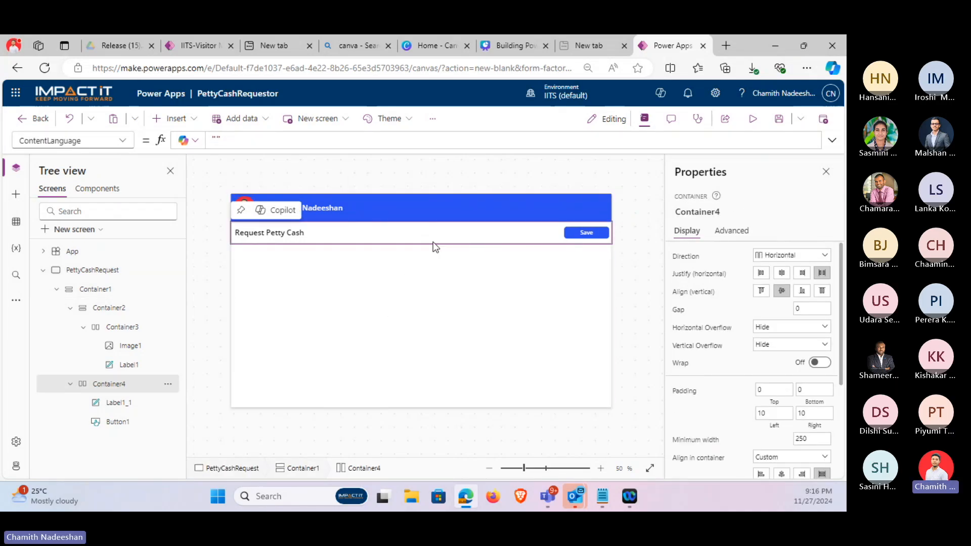
click(439, 277)
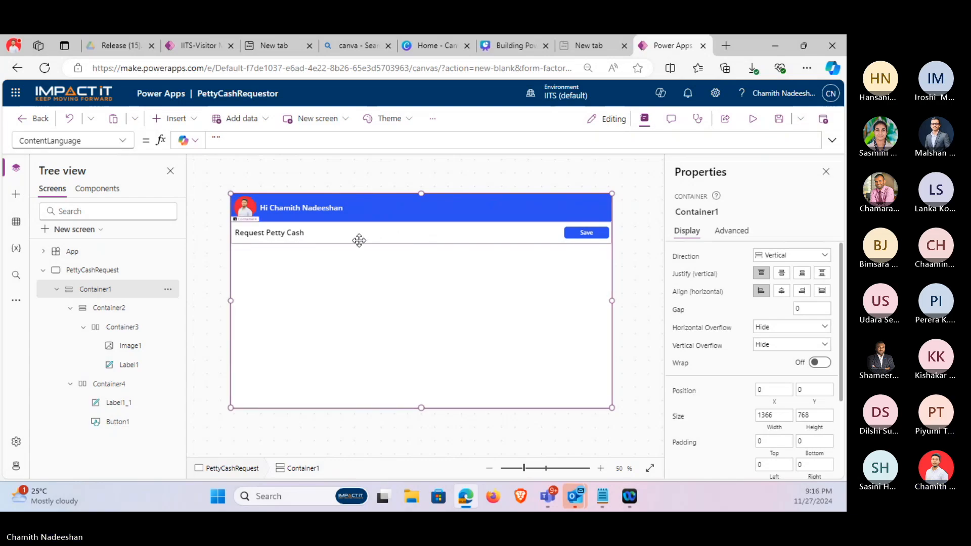
click(408, 235)
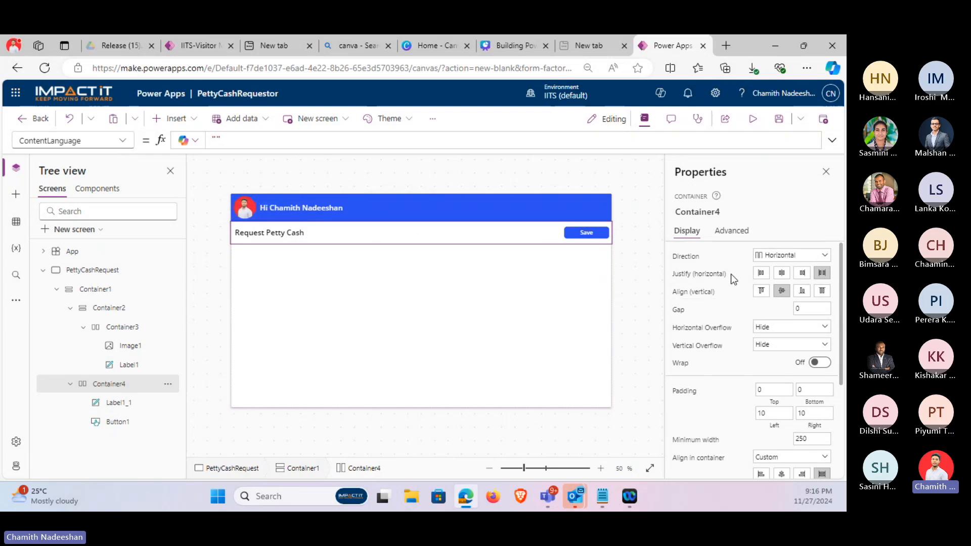
scroll(730, 275, down, 3)
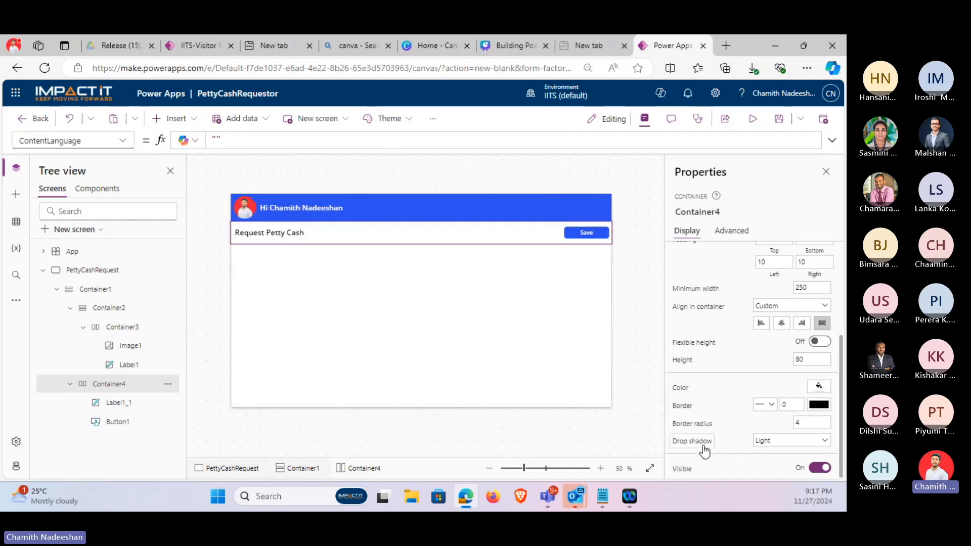
click(803, 441)
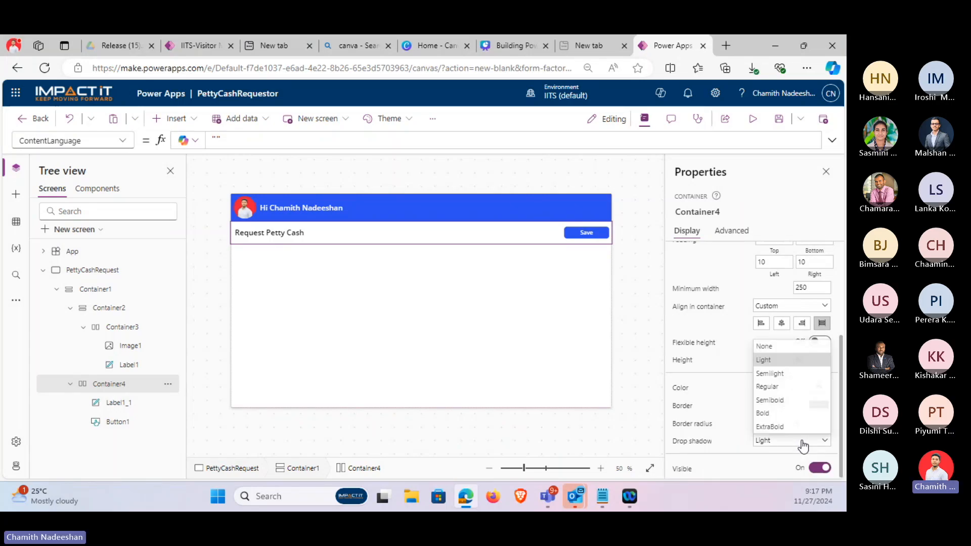
click(790, 346)
click(460, 300)
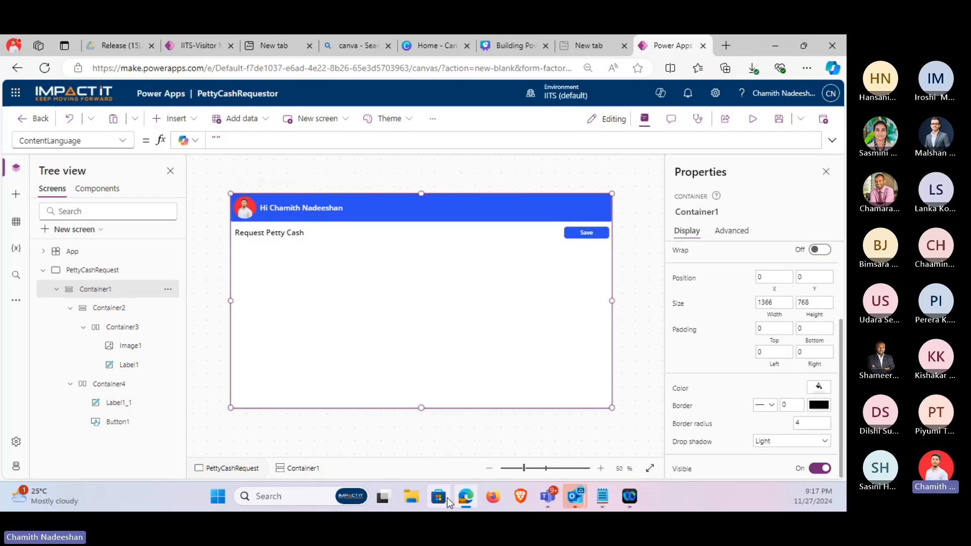
Check the request form mockup in the Canva presentation, and insert a vertical container into Container1 below the title row in Power Apps.
click(518, 51)
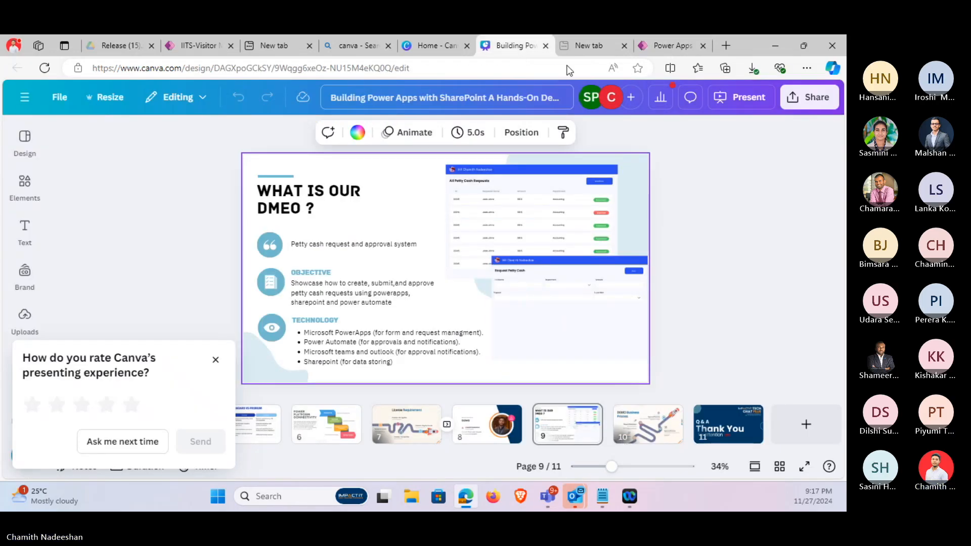
click(653, 39)
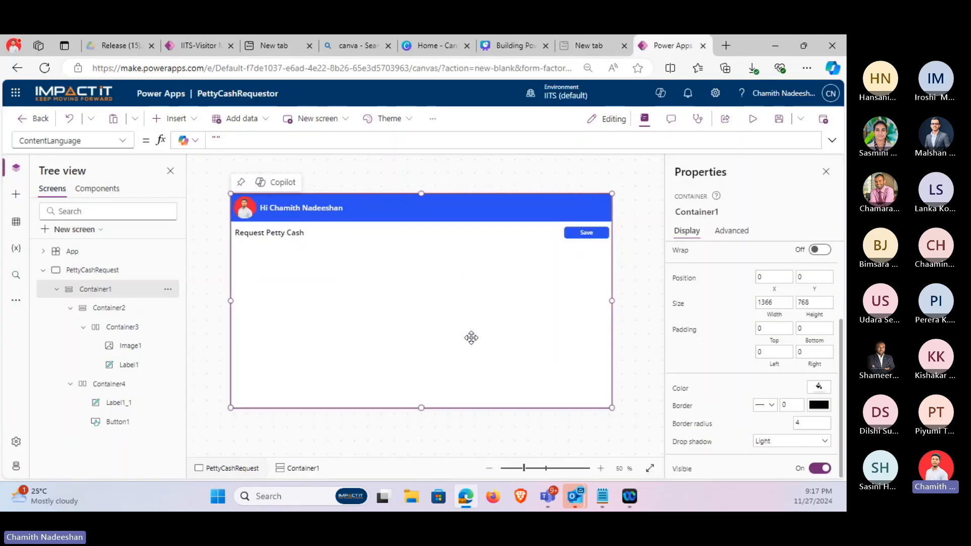
click(161, 120)
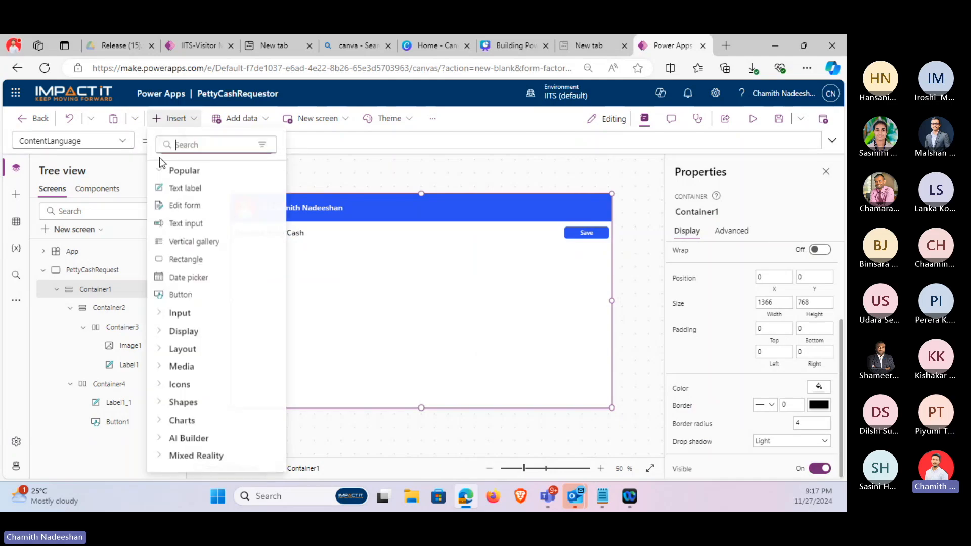
text(con)
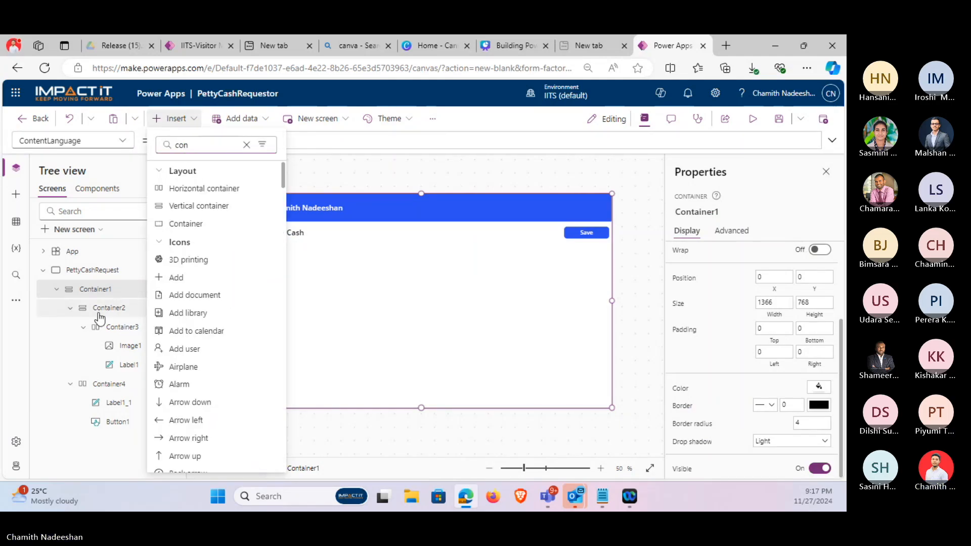
click(110, 285)
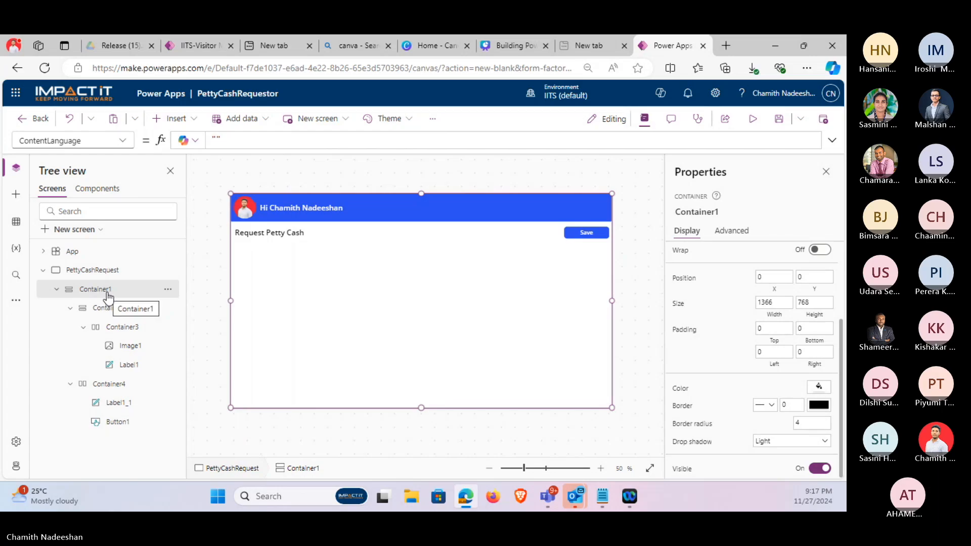
click(171, 118)
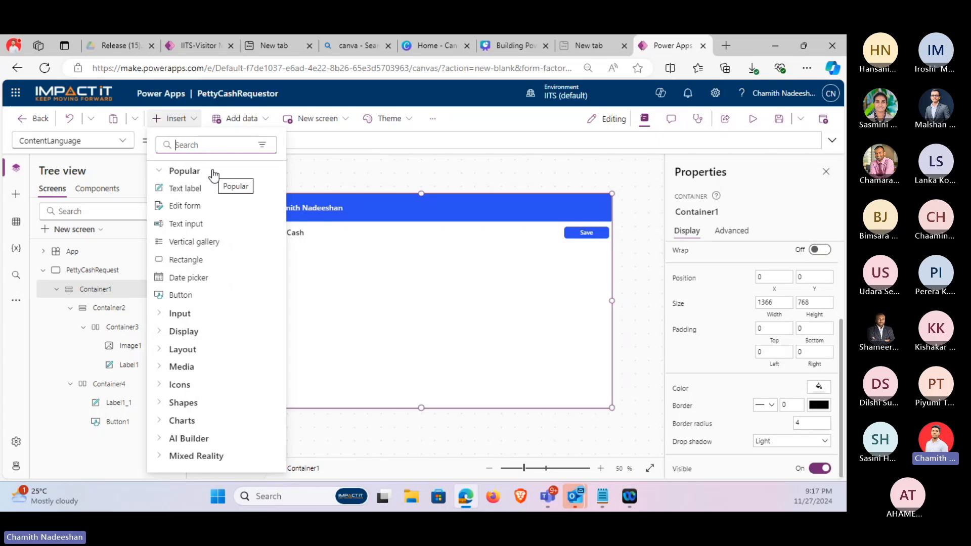
text(conta)
click(212, 209)
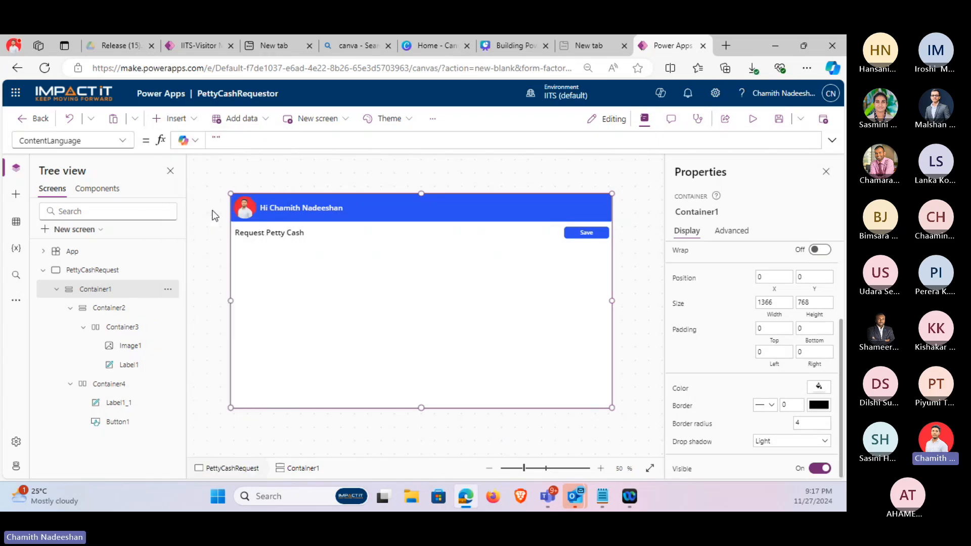
click(629, 269)
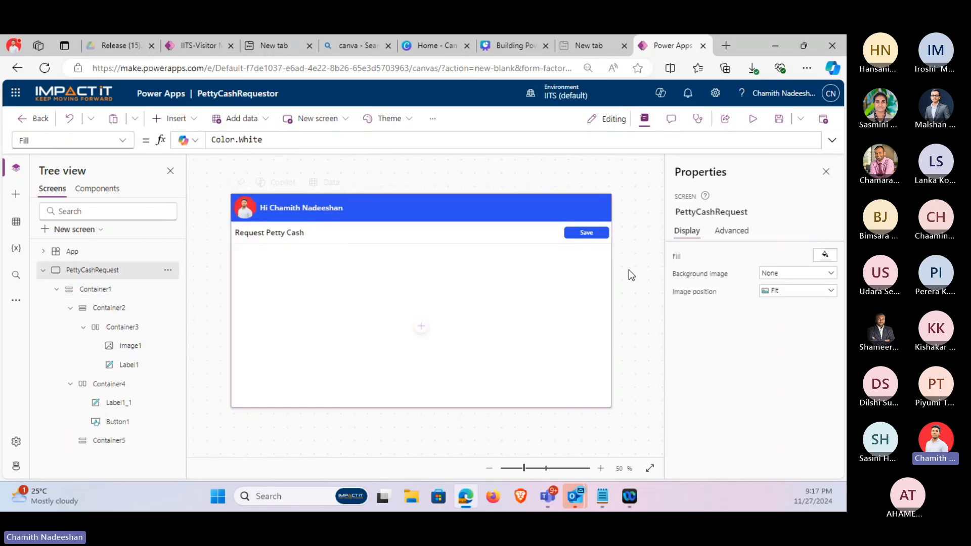
Insert a horizontal container inside Container5, the vertical container below the title row.
click(569, 299)
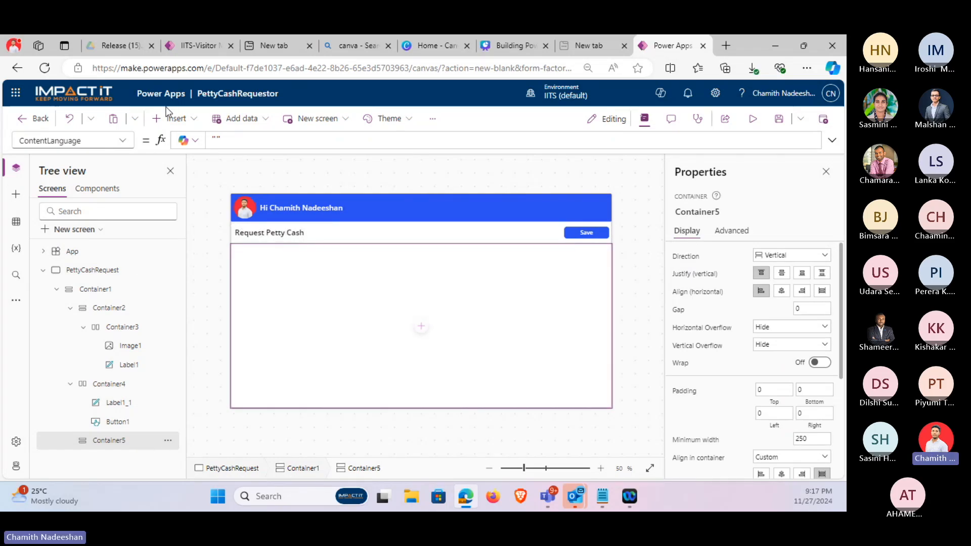
click(175, 120)
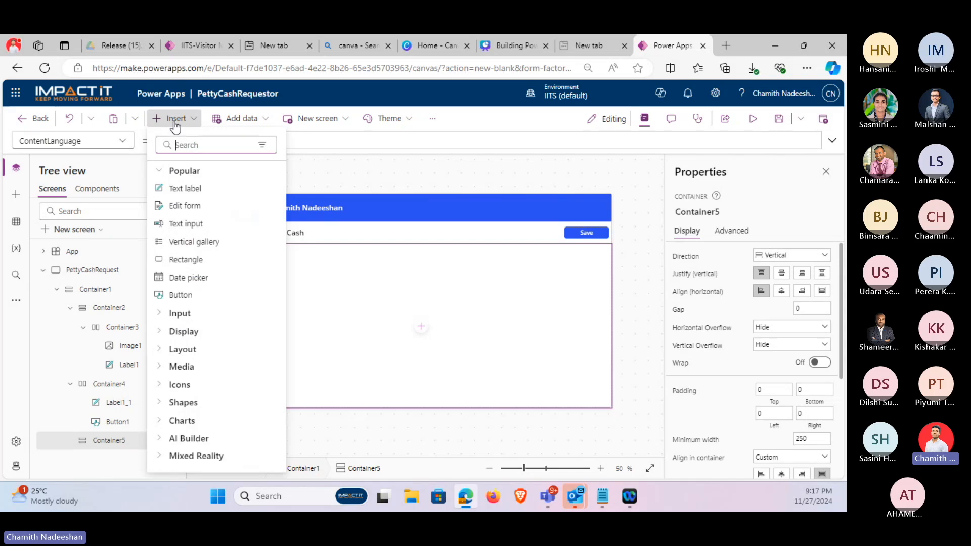
text(con)
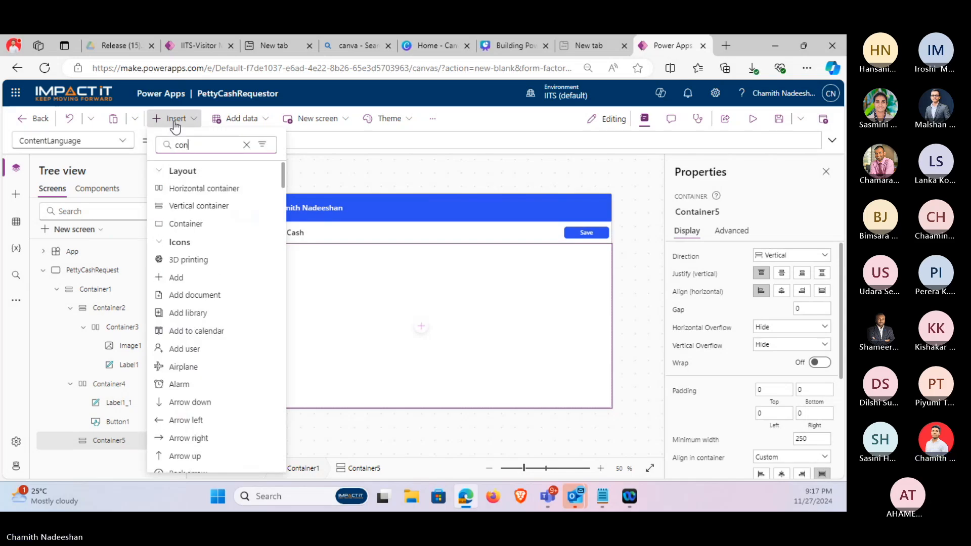
text(ta)
click(196, 186)
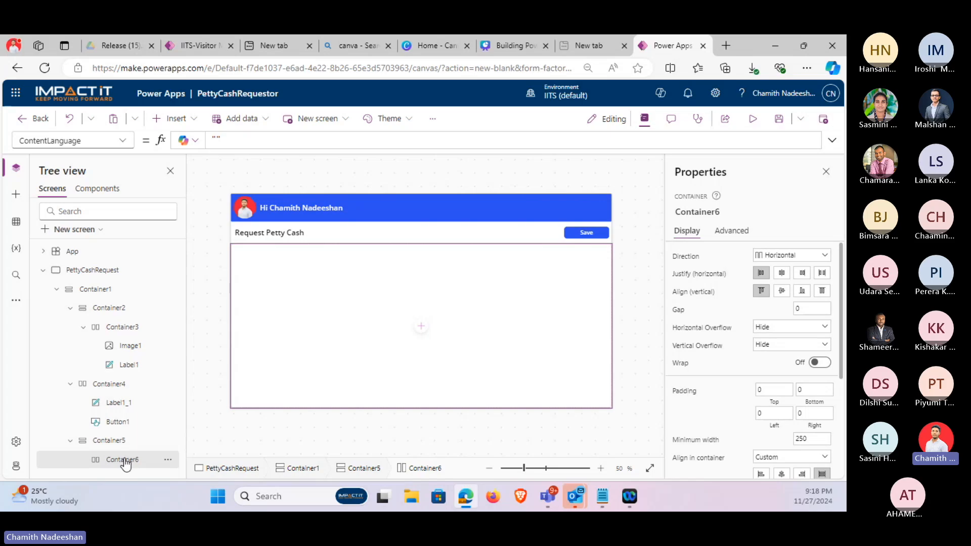
Insert a vertical container inside Container6 to hold the first form field.
click(172, 119)
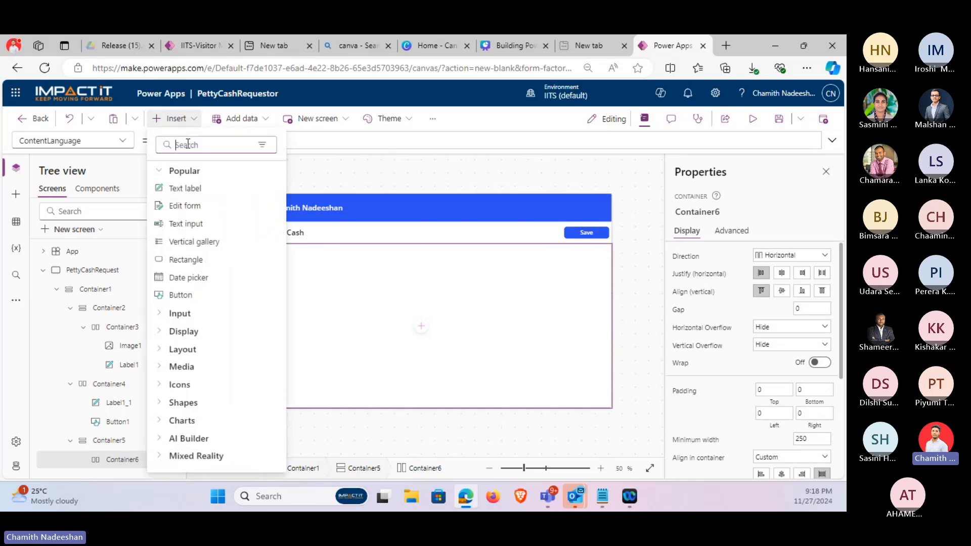
text(conta)
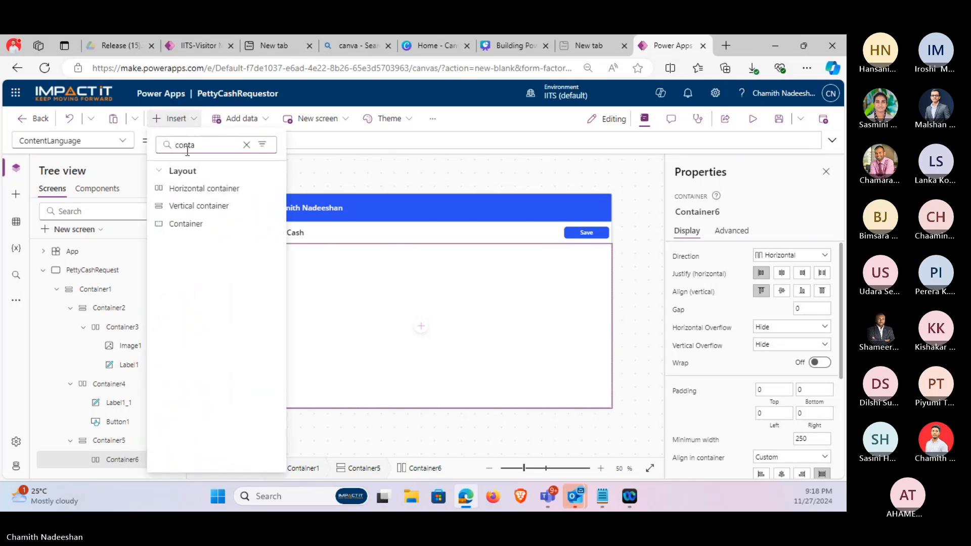
click(197, 206)
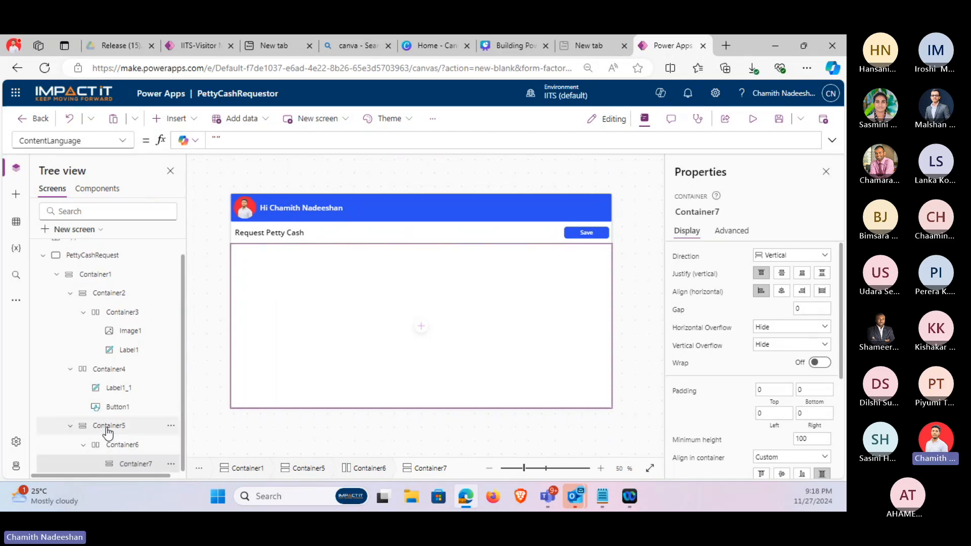
click(107, 431)
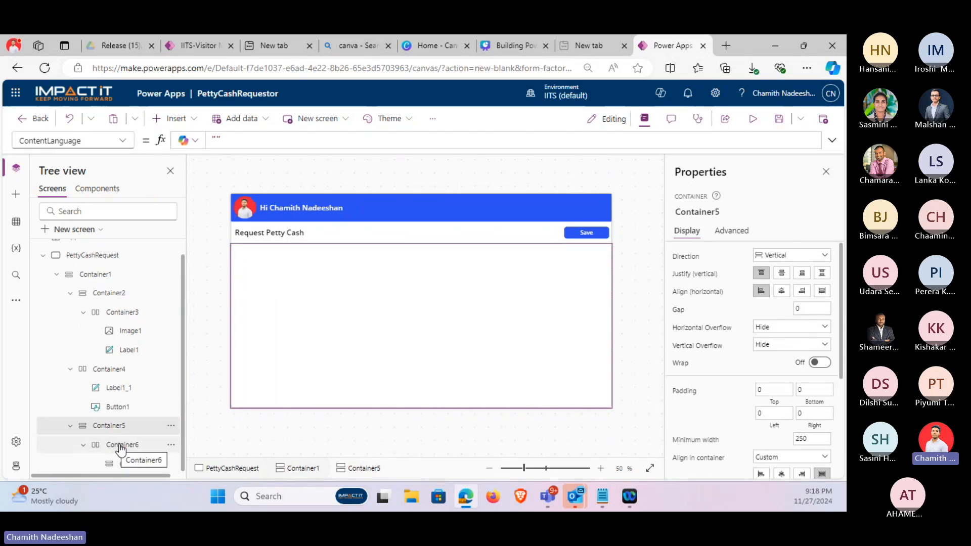
Insert a text label into Container7 and set its text to "Full Name".
click(131, 464)
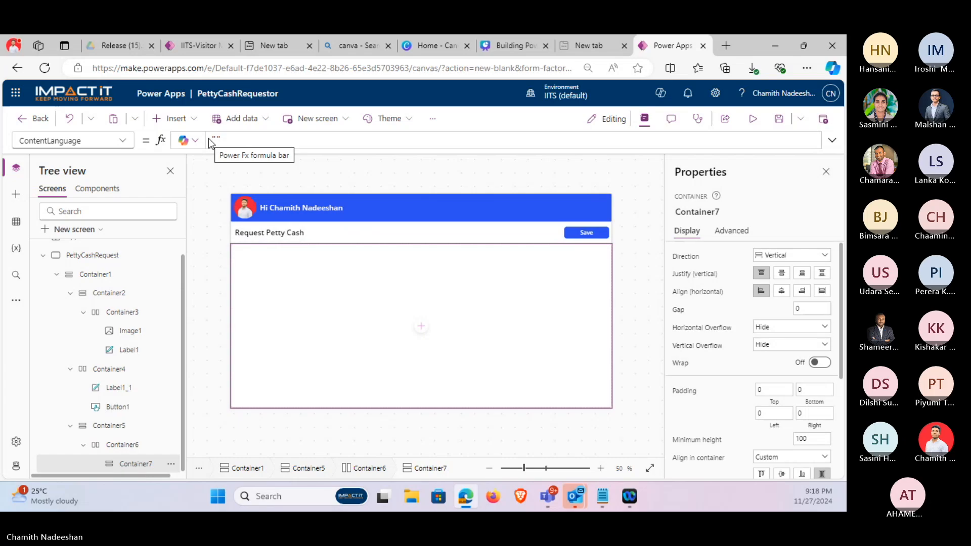
click(172, 118)
click(184, 194)
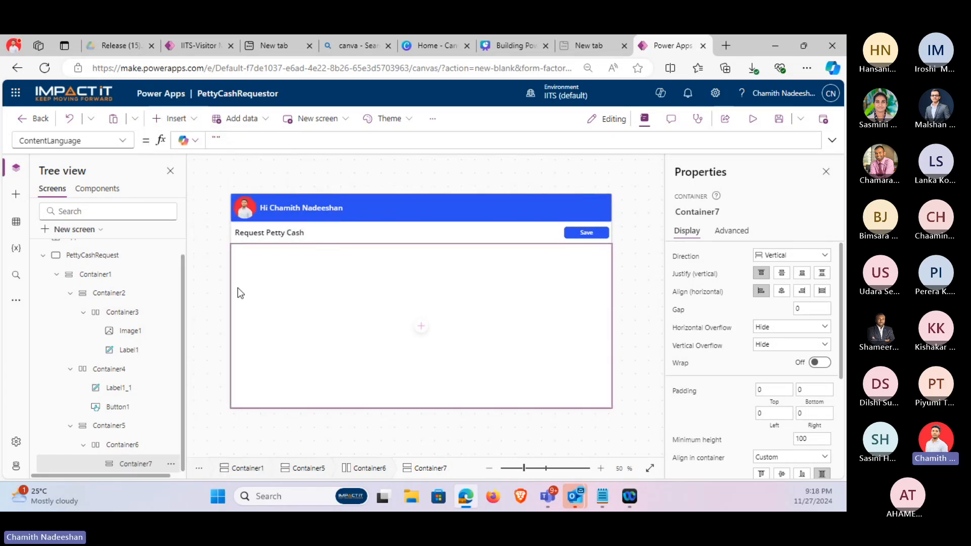
click(505, 299)
click(238, 250)
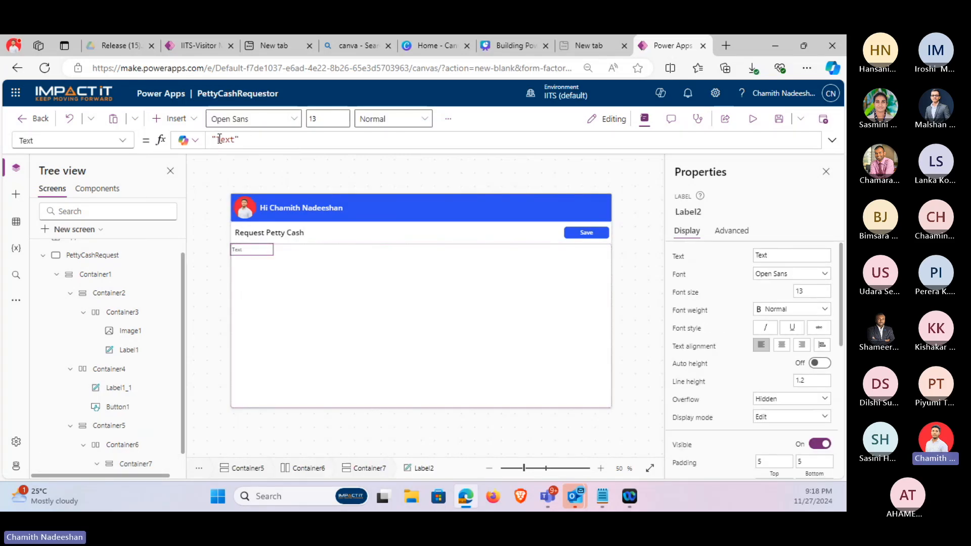
double_click(224, 140)
text(Full Name)
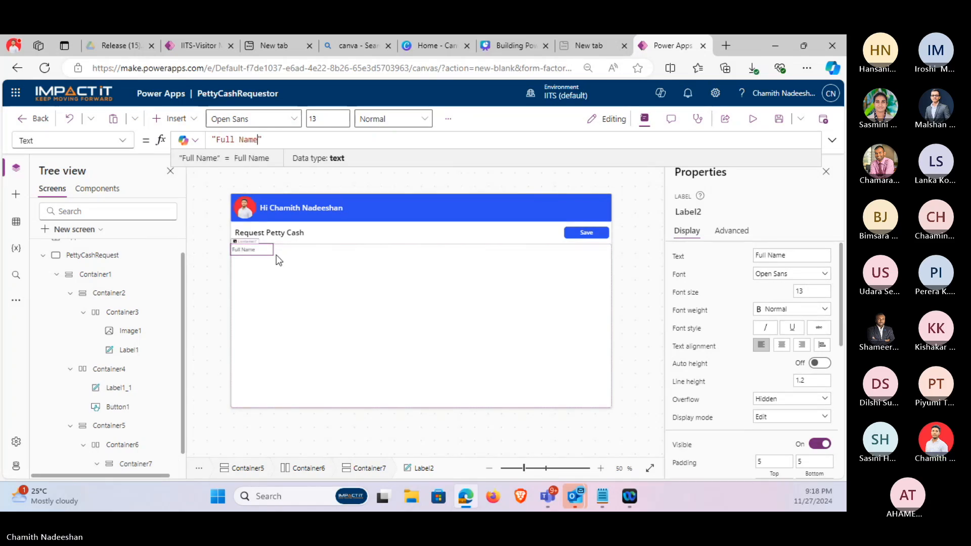
Insert a plain container into Container7 below the Full Name label.
scroll(127, 445, down, 1)
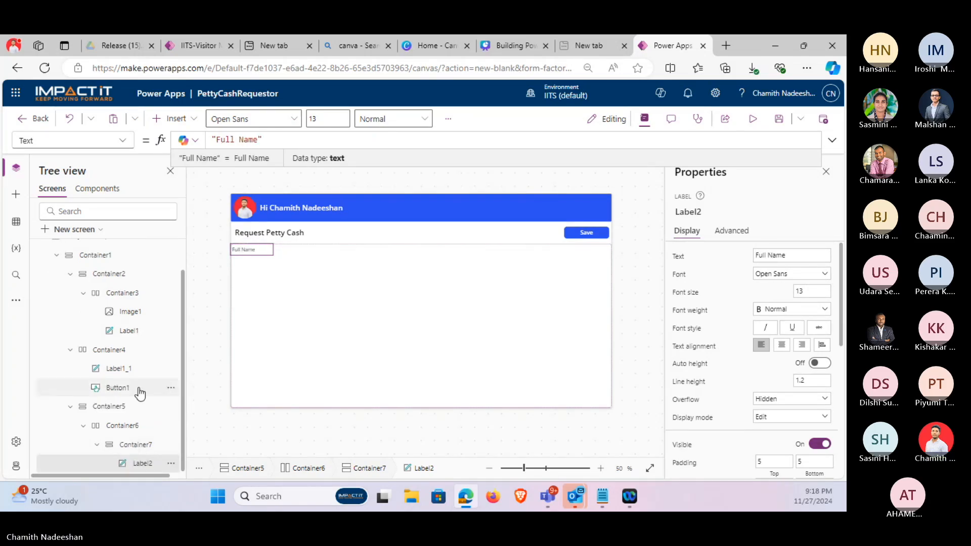
click(136, 444)
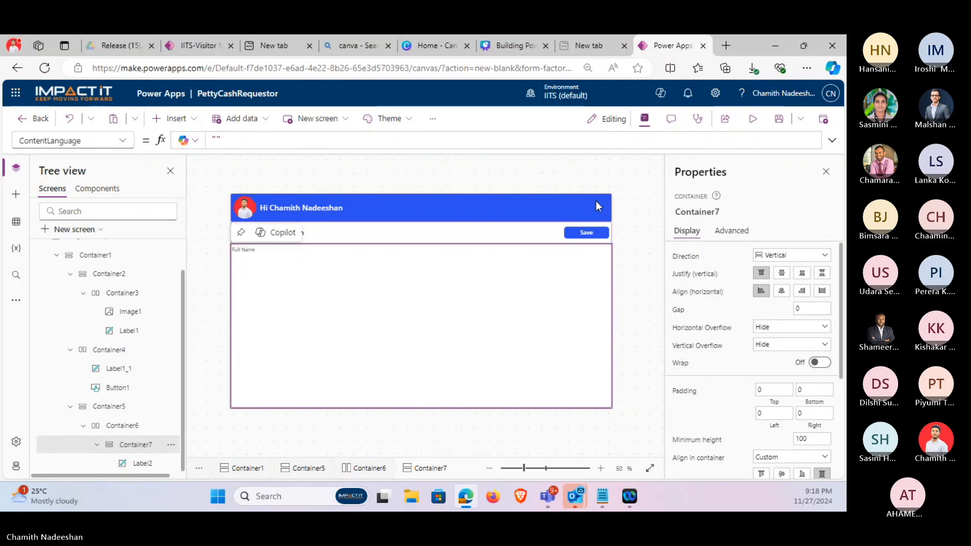
click(177, 120)
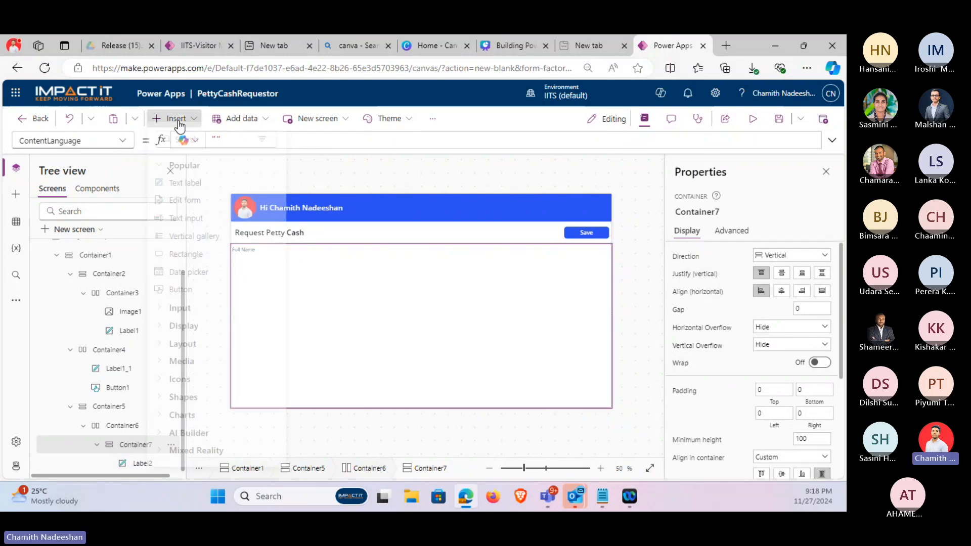
text(conta)
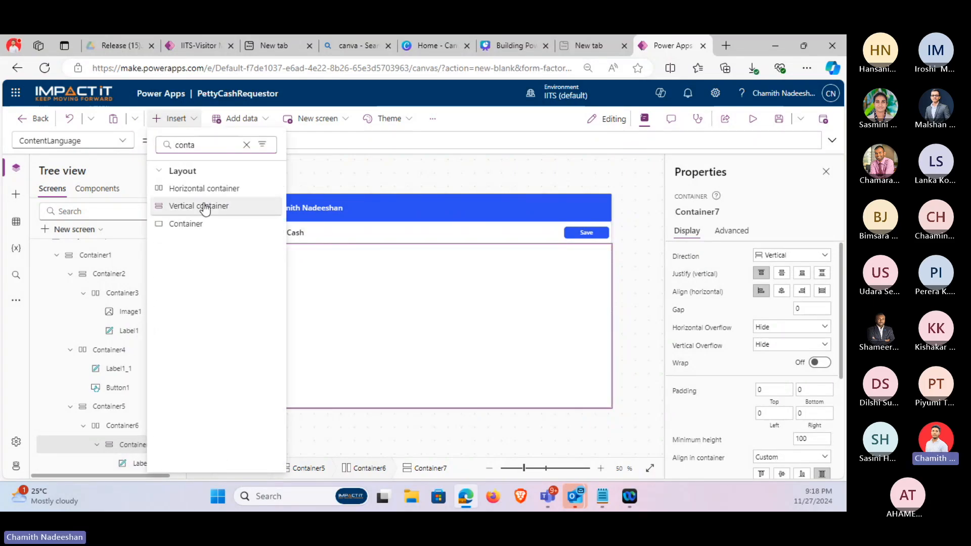
click(203, 225)
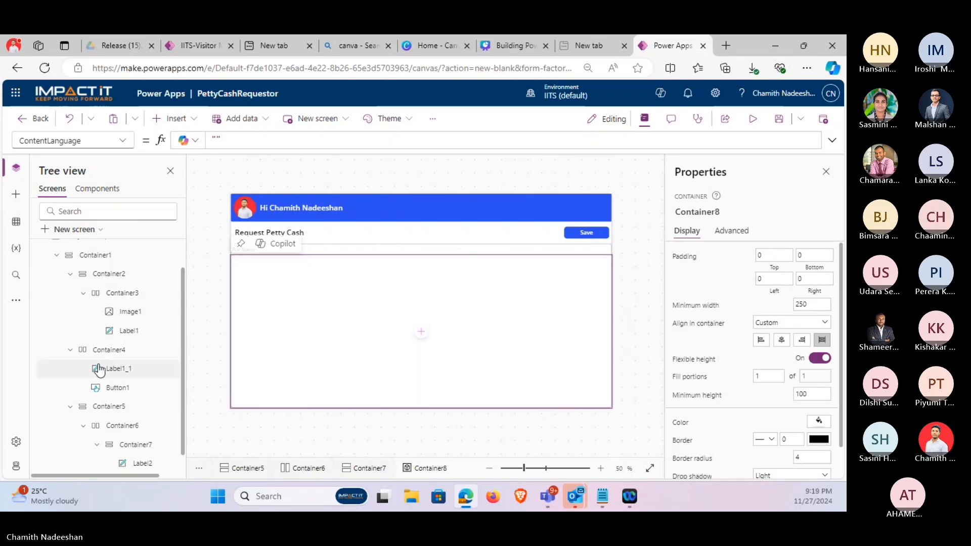
scroll(142, 458, down, 1)
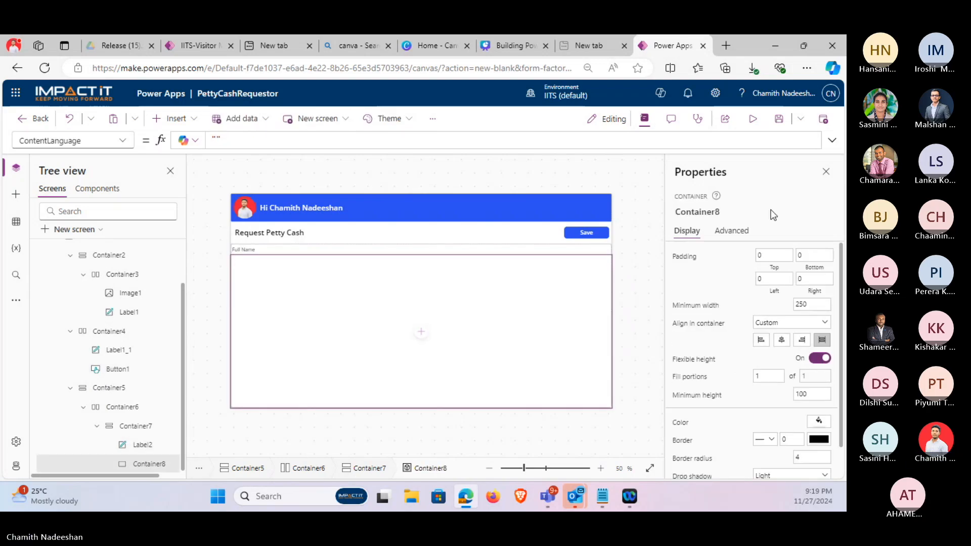
Turn off flexible height for Container8 and give it a fixed height of 70.
click(818, 358)
click(804, 304)
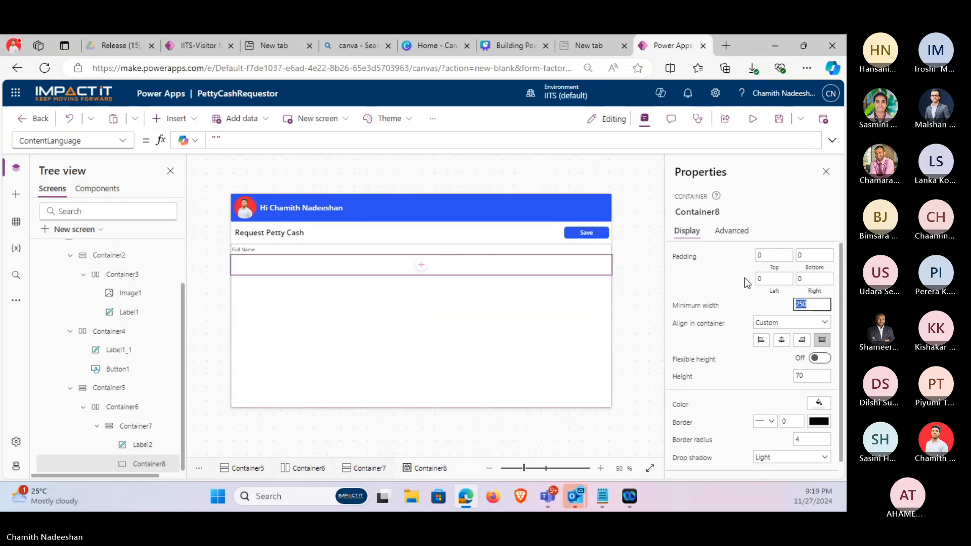
click(329, 269)
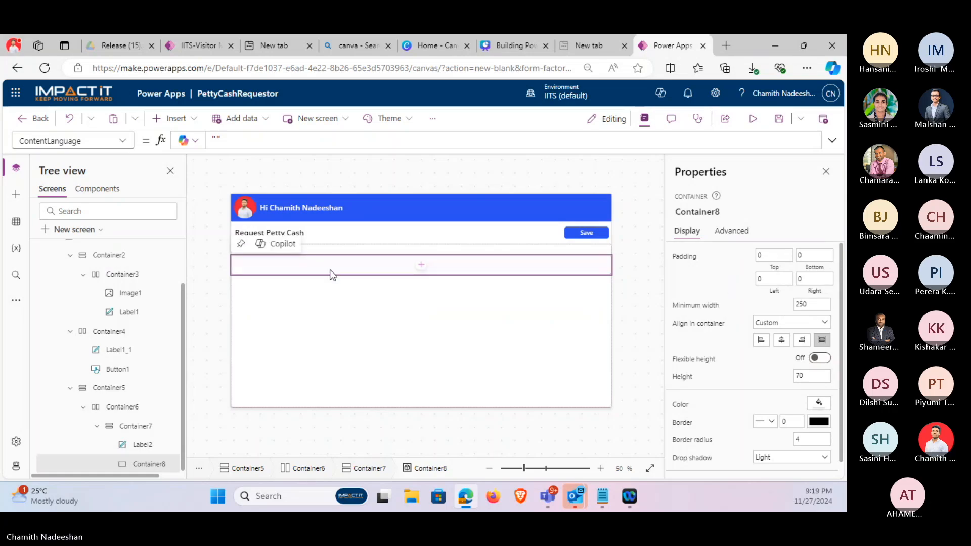
Insert a text input and an image into Container8 below the Full Name label.
click(170, 120)
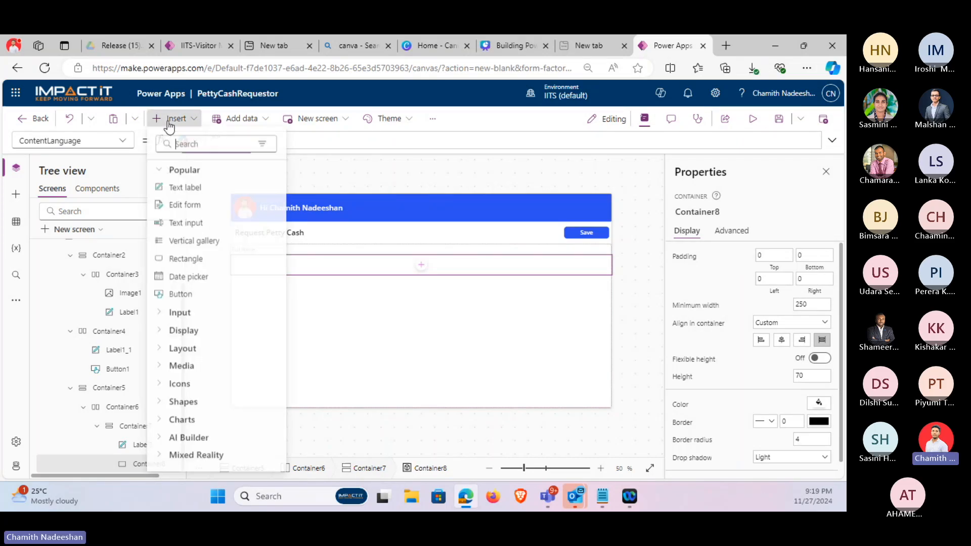
click(184, 224)
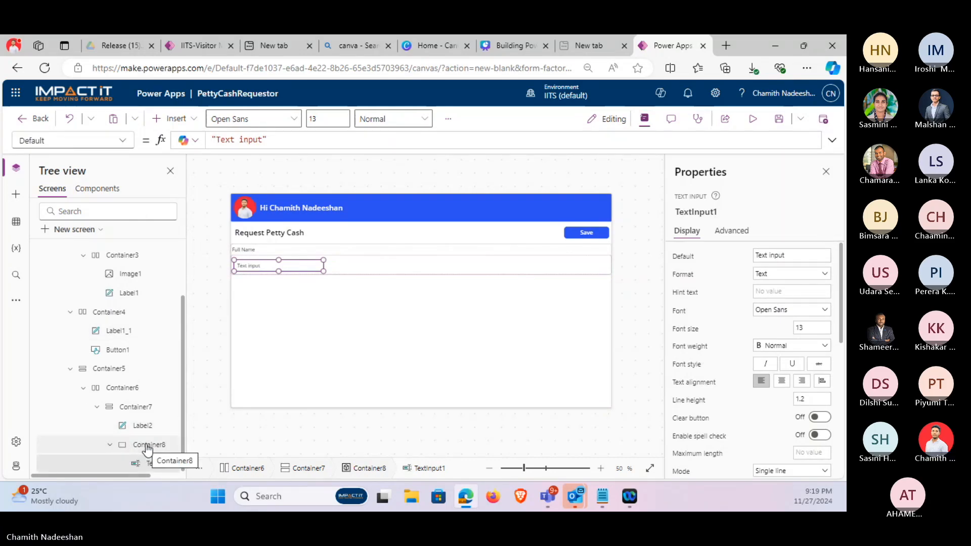
click(147, 447)
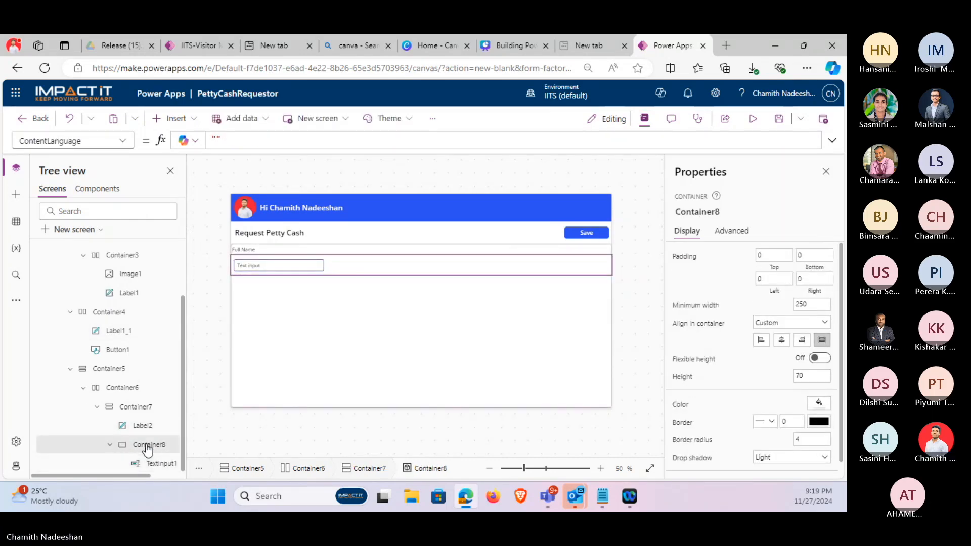
click(169, 122)
text(image)
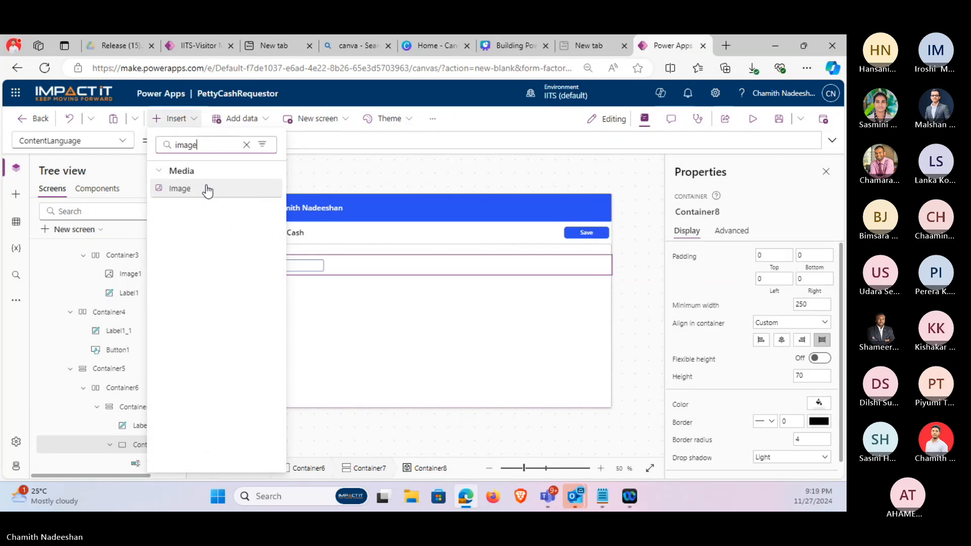
click(207, 189)
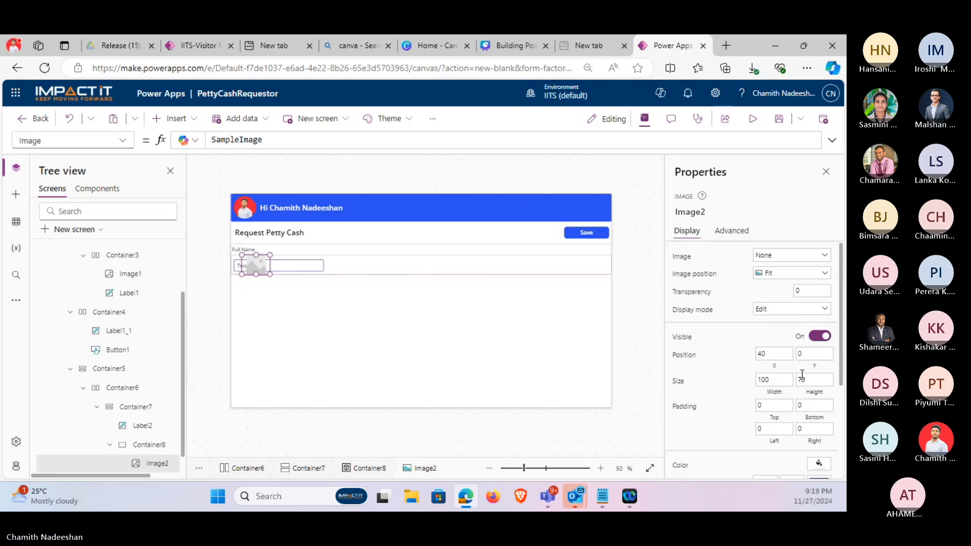
Resize Image2 to about 316 by 58 and place it over the text input at about X 14, Y 9.
scroll(807, 376, down, 3)
scroll(812, 376, up, 3)
click(807, 380)
drag(776, 379, 744, 385)
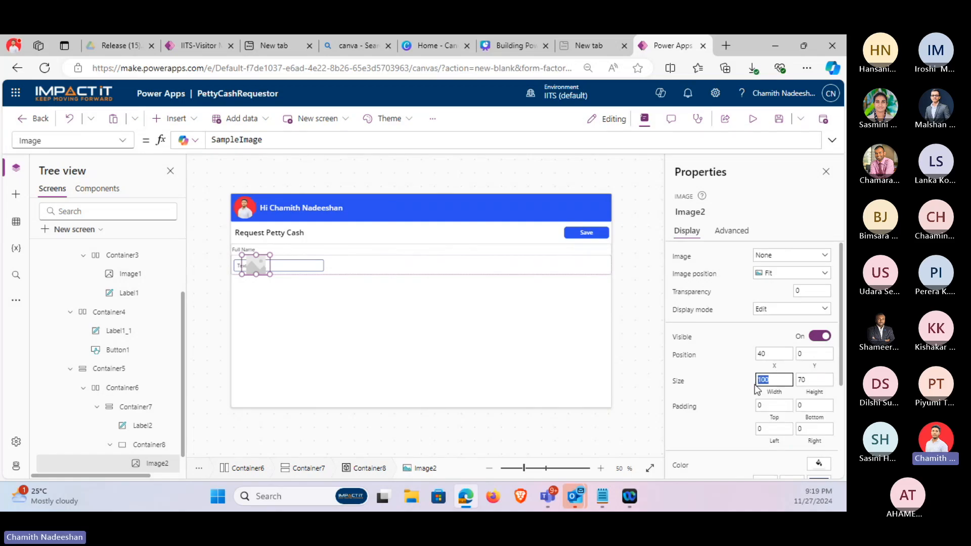
text(150)
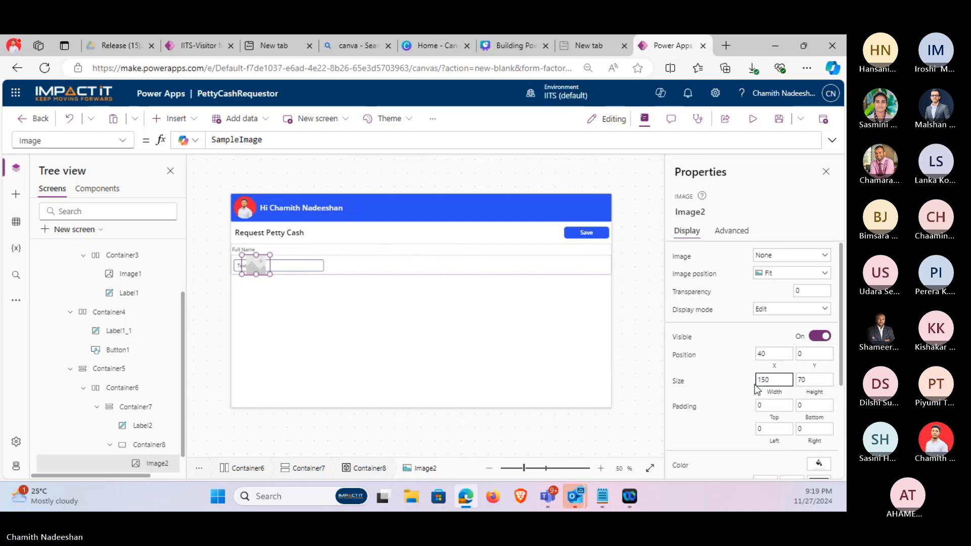
drag(283, 274, 304, 268)
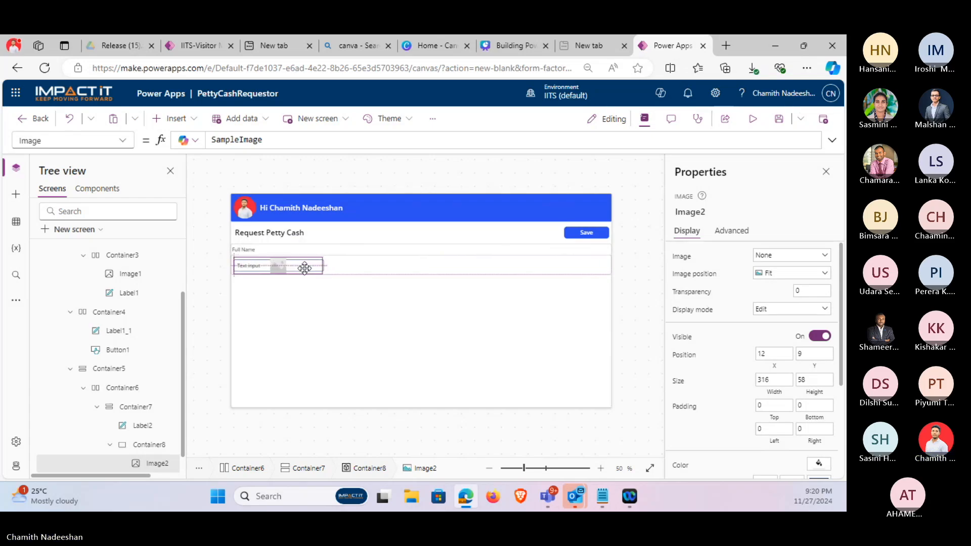
Send Image2 to the back so that it sits behind the text input.
scroll(142, 405, down, 1)
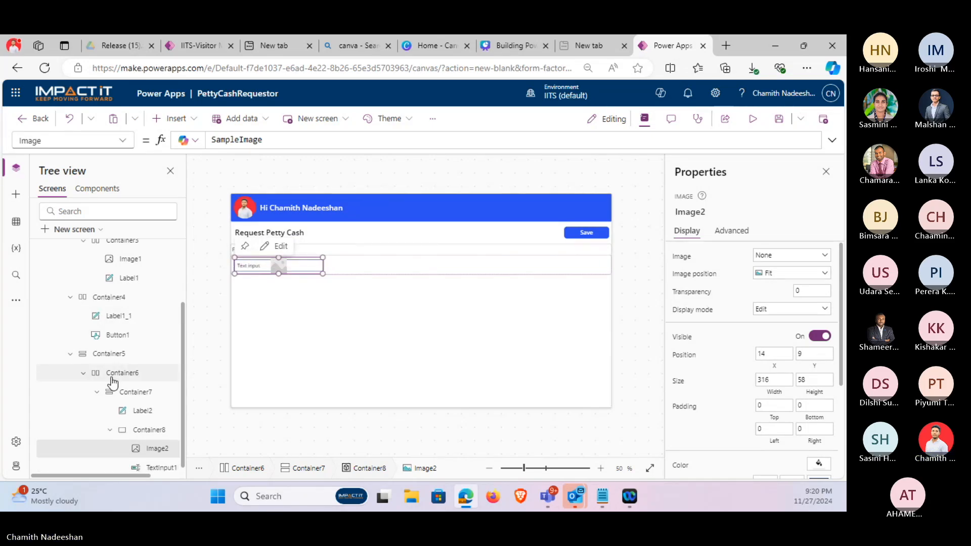
right_click(156, 447)
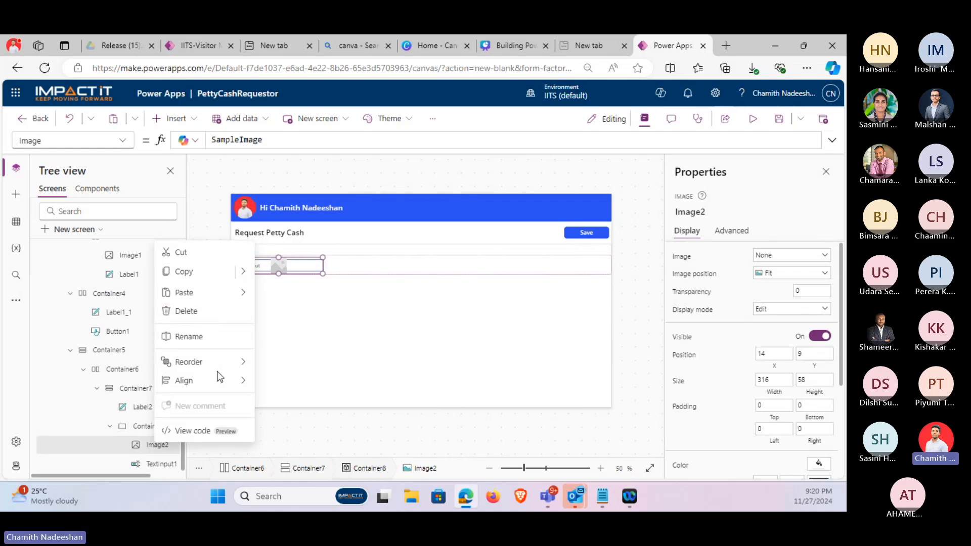
mouse_move(234, 362)
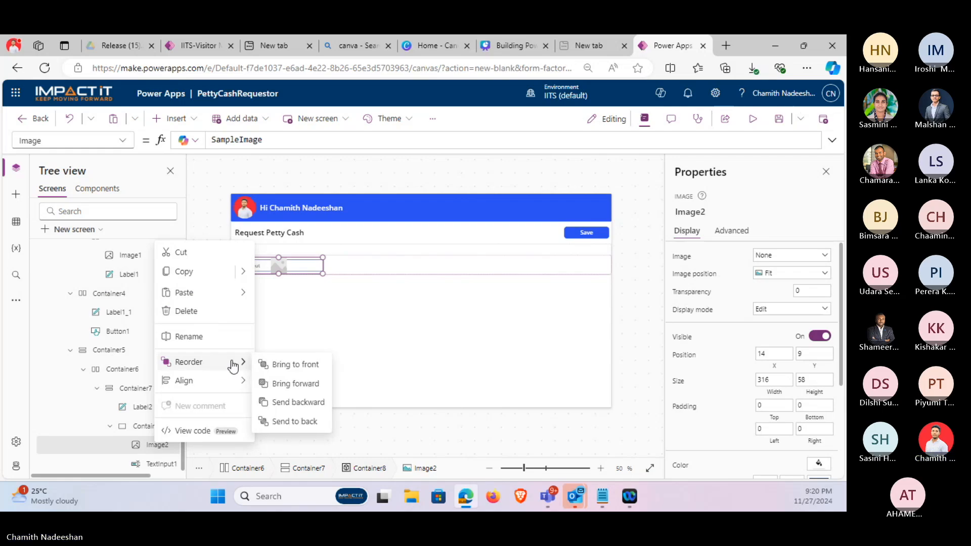
click(281, 423)
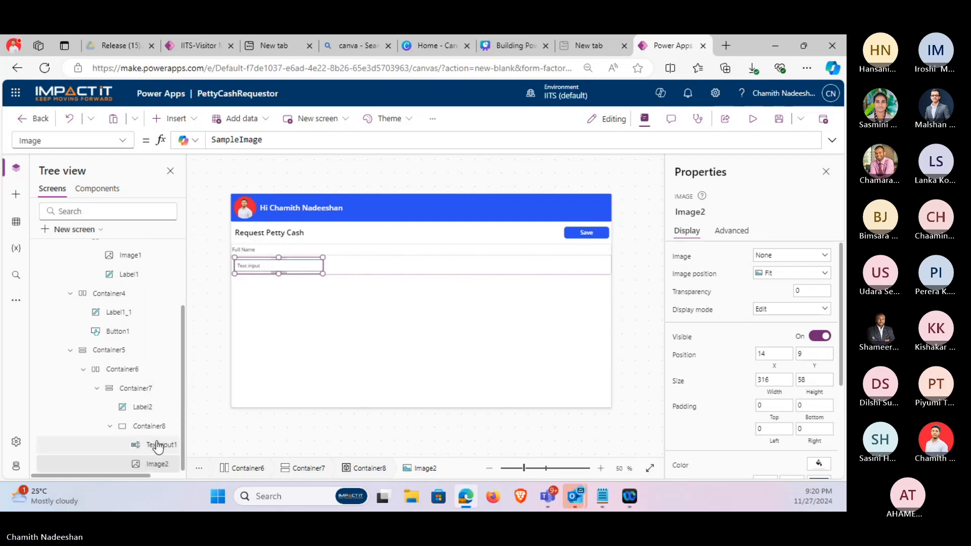
Remove the sample picture from Image2 by setting its image source to None.
click(158, 446)
click(157, 464)
scroll(734, 328, down, 10)
scroll(766, 345, up, 3)
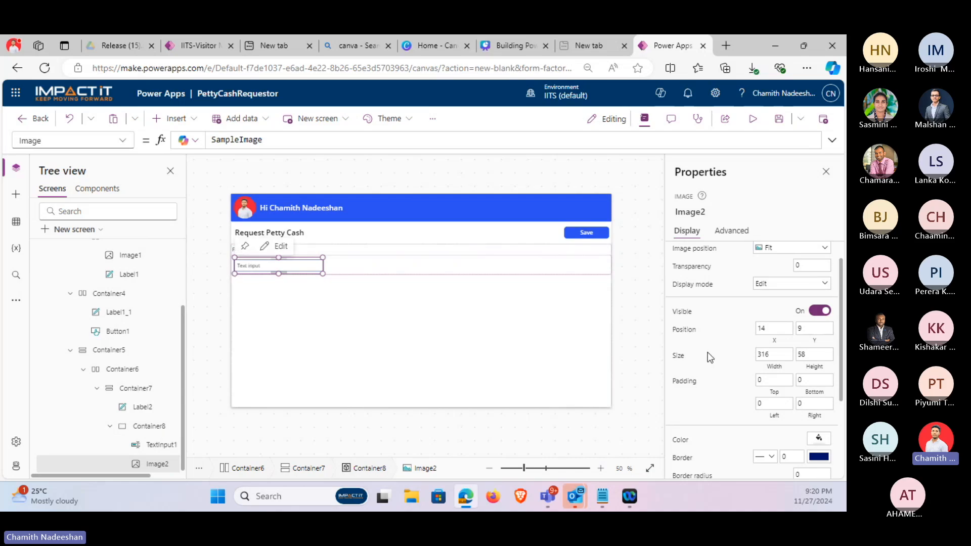
click(819, 442)
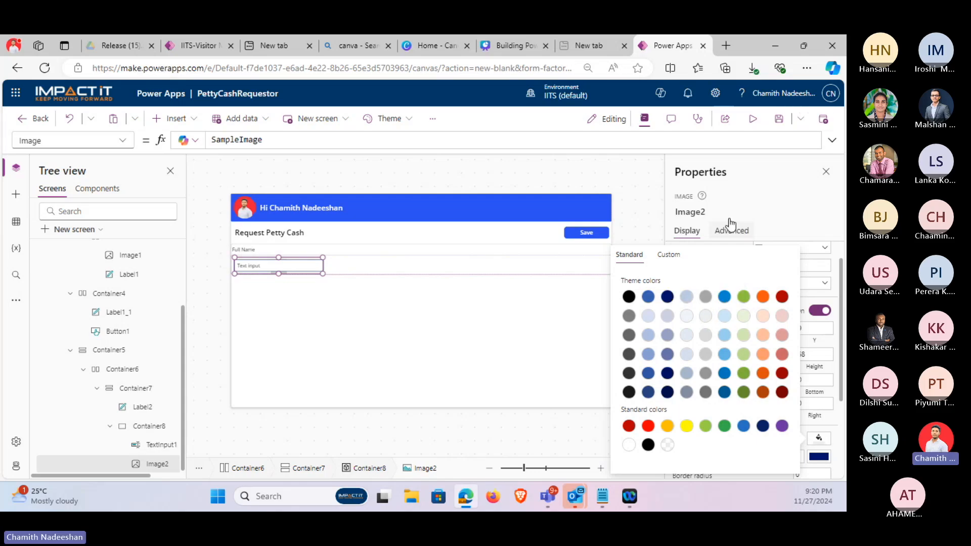
click(744, 206)
click(793, 255)
click(775, 293)
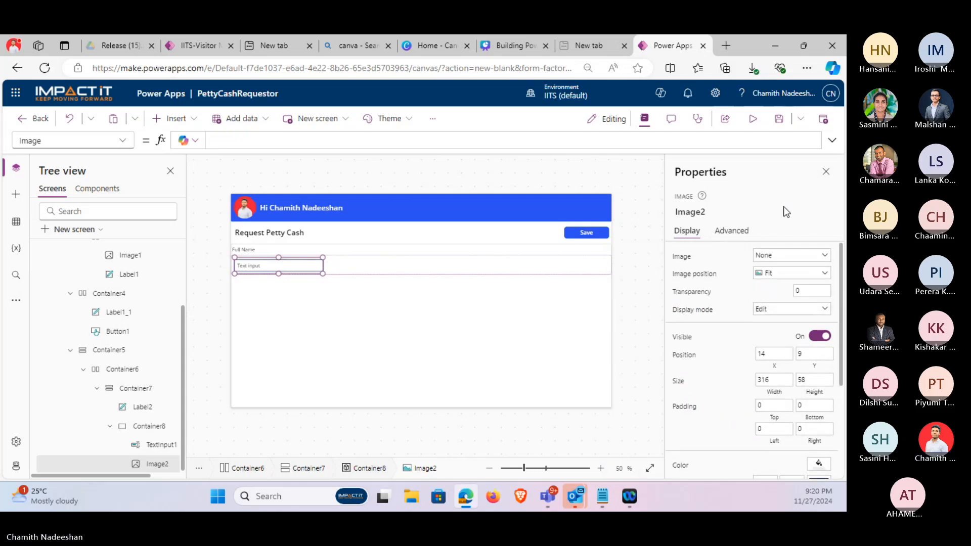
Set the width of Image2 behind the text input to 350.
click(291, 265)
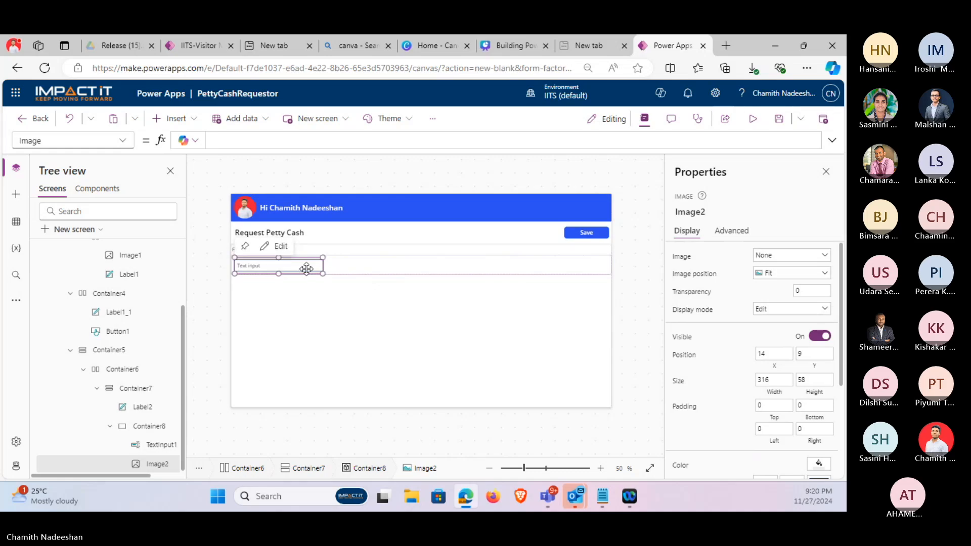
click(307, 263)
click(307, 264)
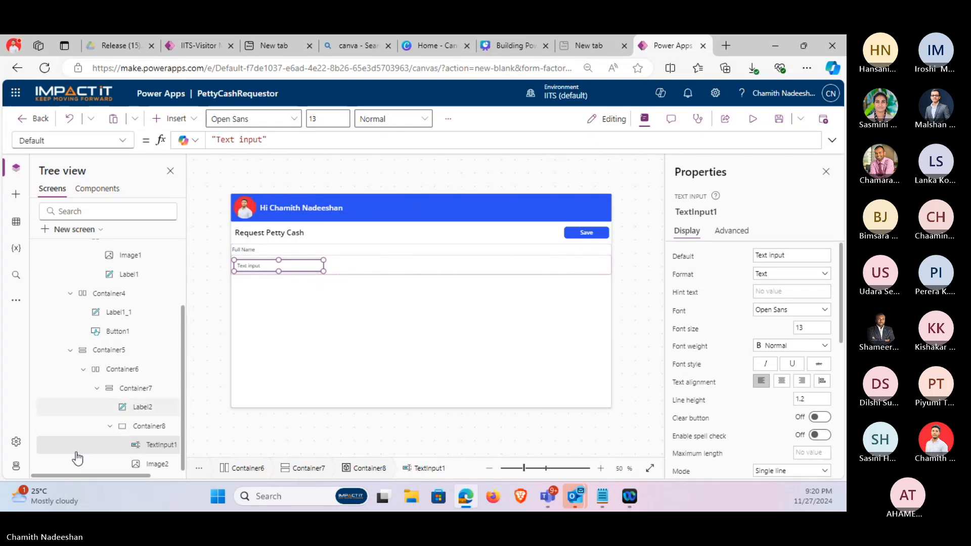
click(152, 463)
scroll(758, 336, down, 2)
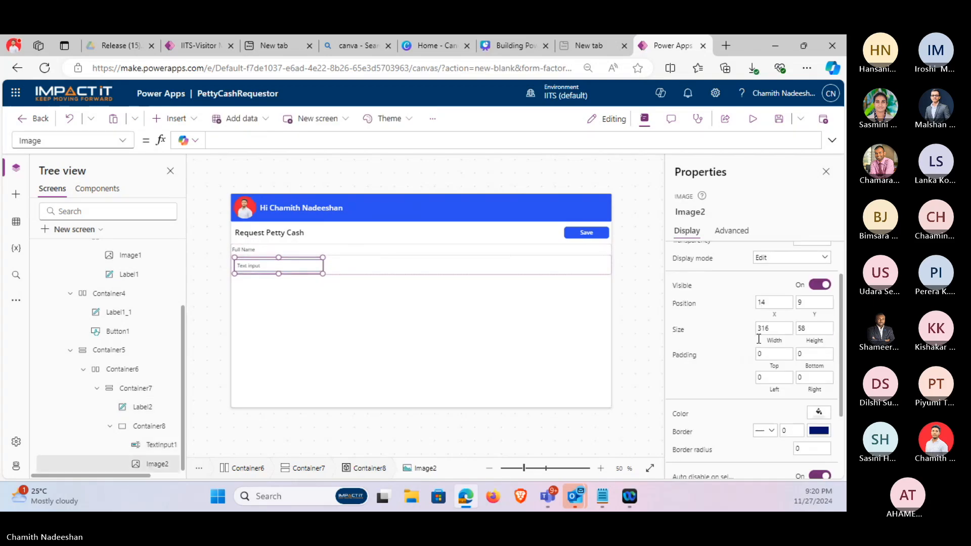
scroll(758, 338, down, 2)
double_click(764, 256)
text(350)
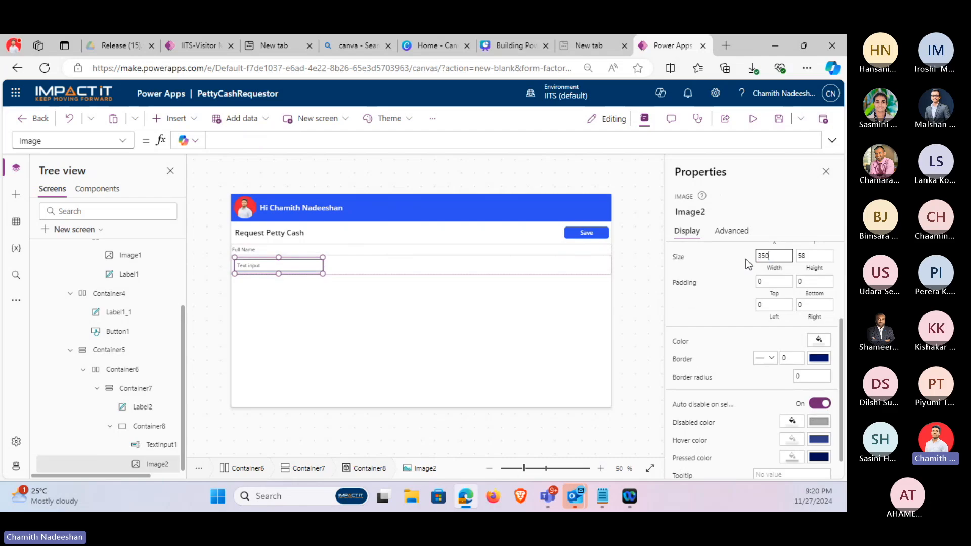
click(313, 270)
Move the text input so that it is centered on the image behind it.
scroll(320, 268, up, 2)
scroll(320, 268, up, 2)
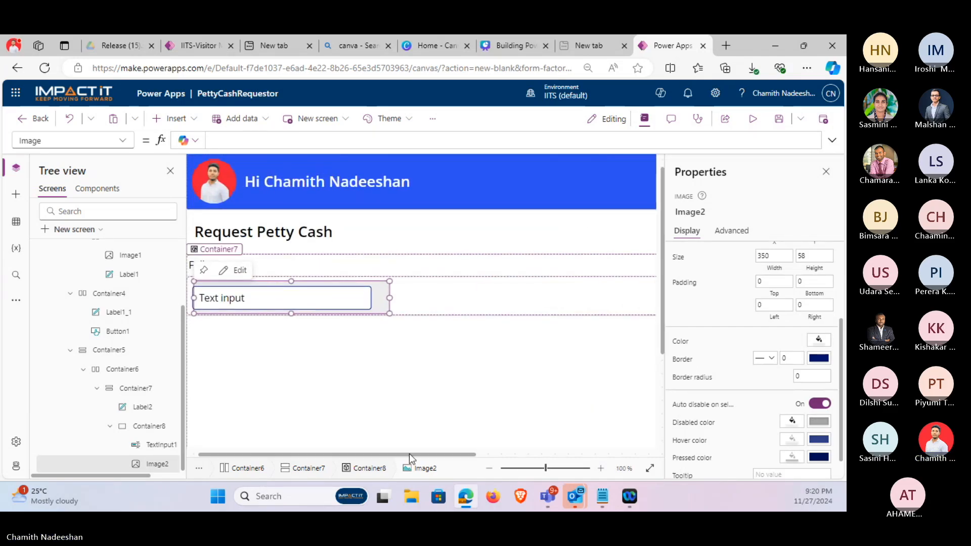
drag(417, 455, 348, 426)
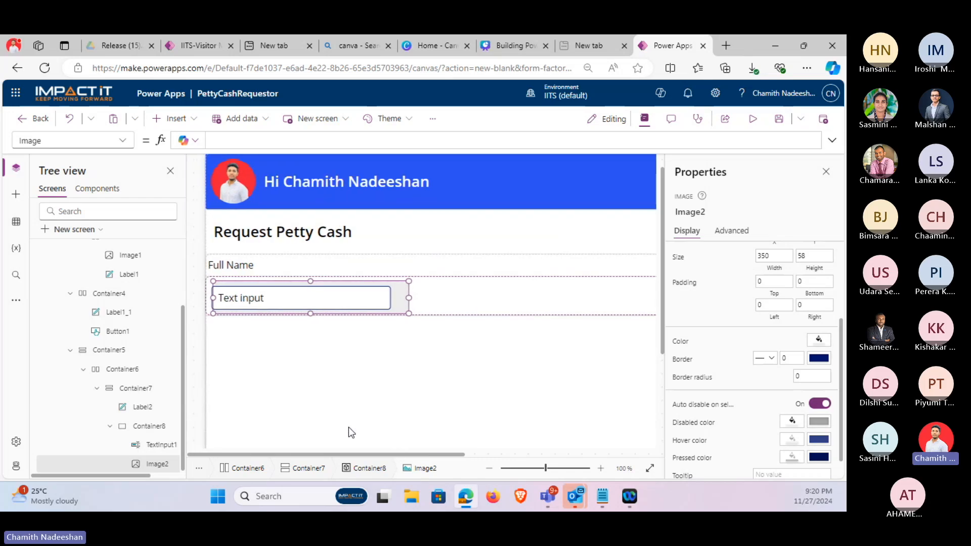
click(348, 298)
click(325, 295)
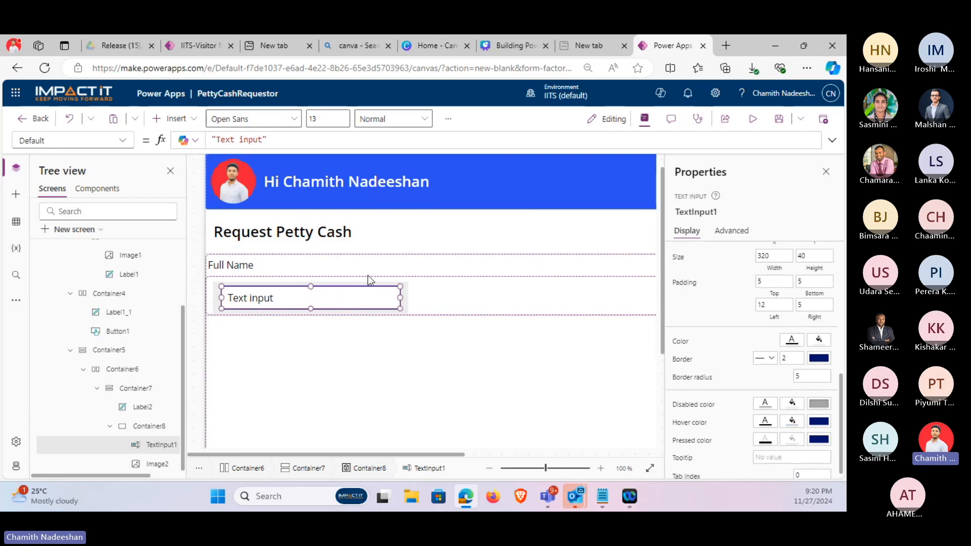
click(487, 296)
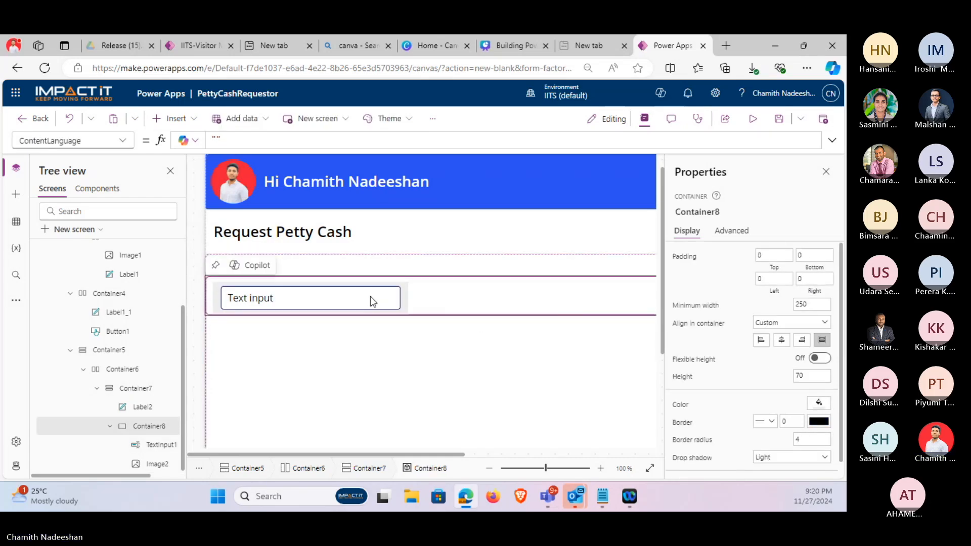
Set the border style of TextInput1 to None.
click(354, 297)
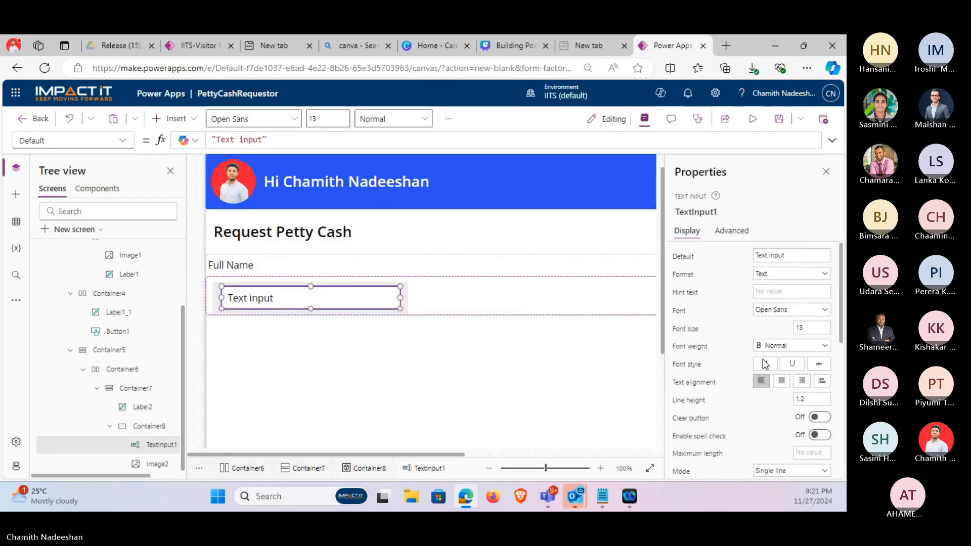
scroll(781, 380, down, 5)
click(767, 351)
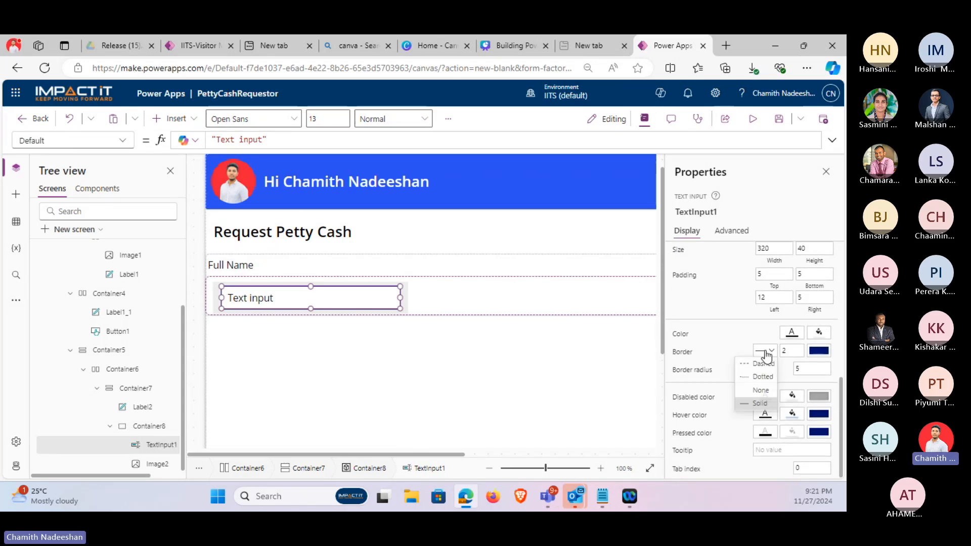
click(768, 393)
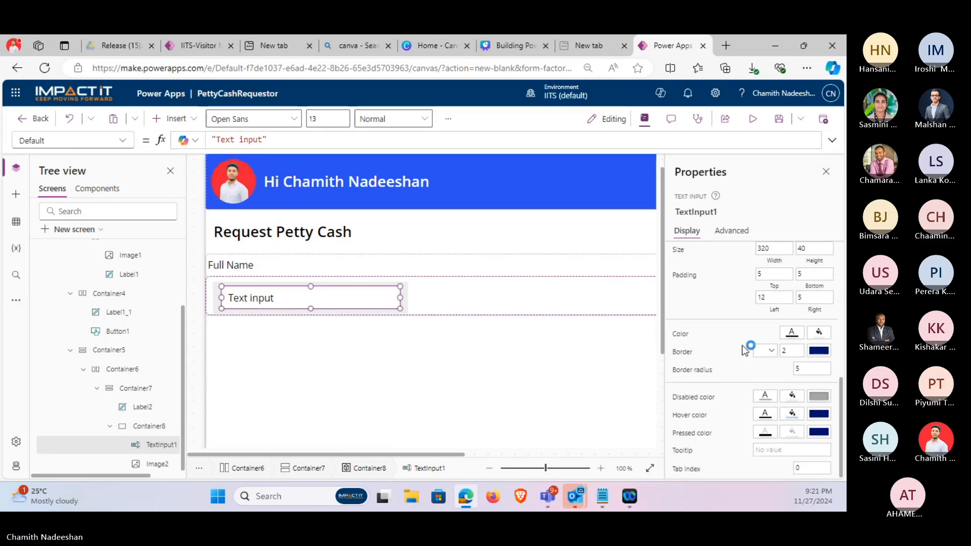
click(408, 292)
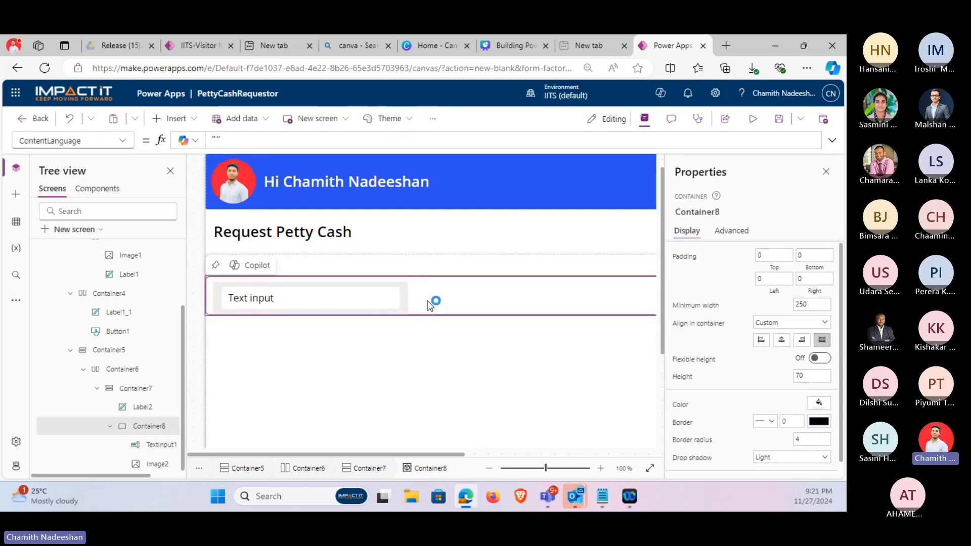
click(378, 298)
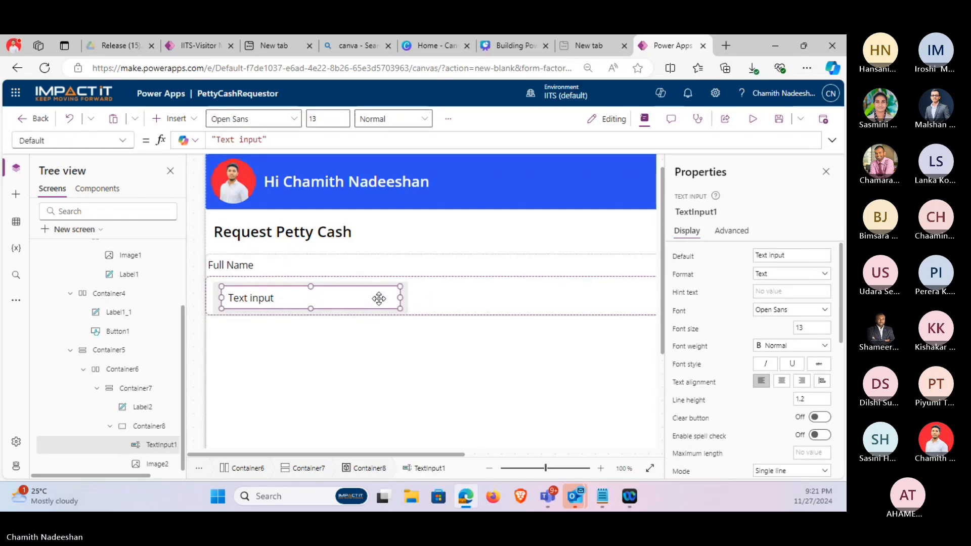
Copy the hex code of Image2's custom fill color.
click(404, 299)
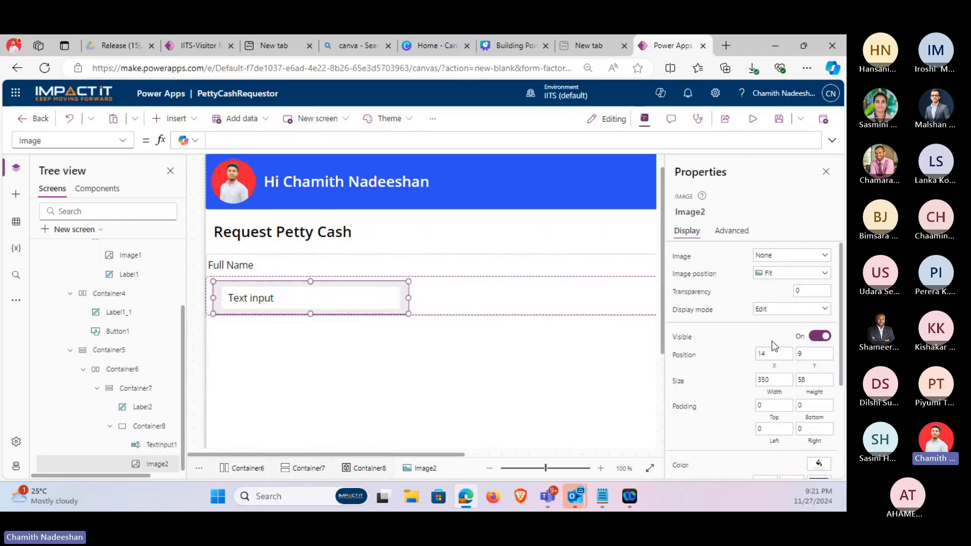
scroll(839, 431, down, 2)
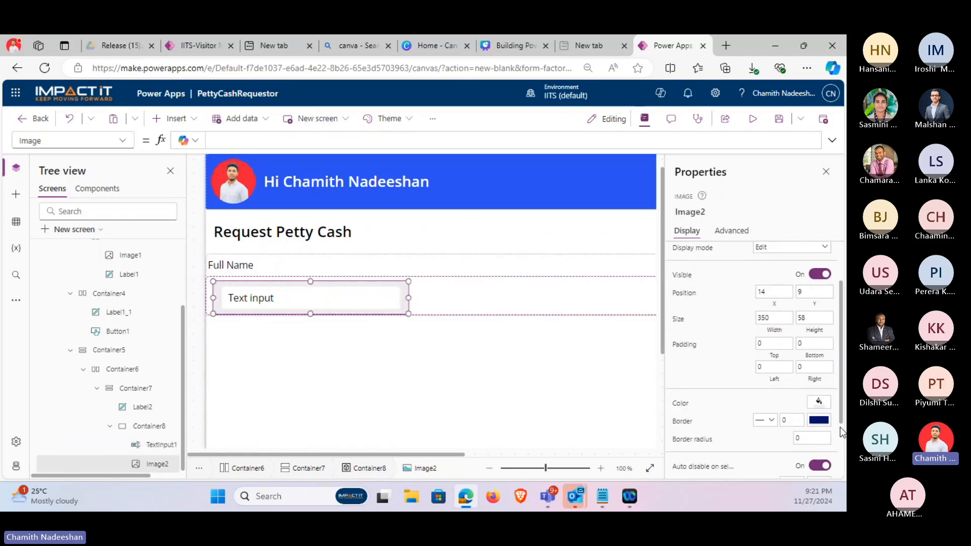
click(824, 394)
click(691, 258)
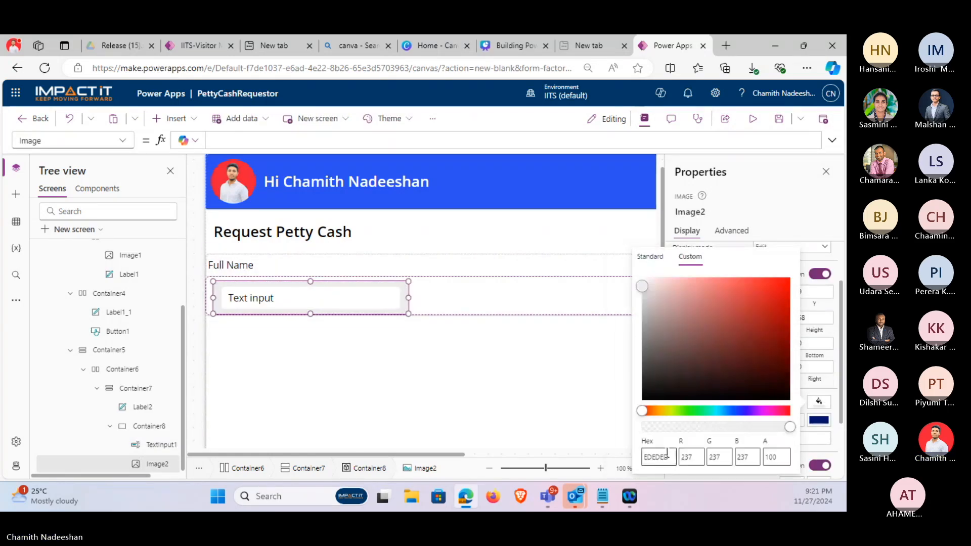
double_click(662, 457)
key(ctrl+c)
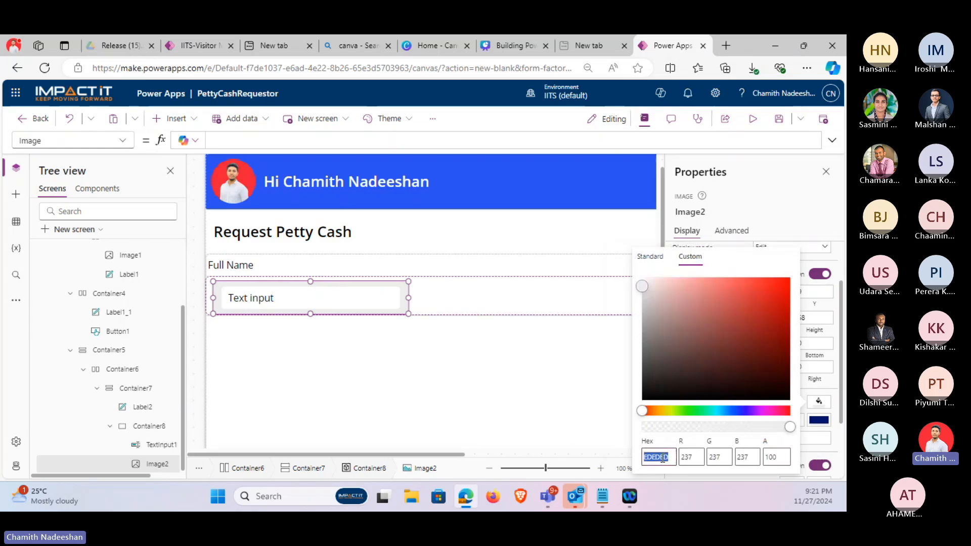
Set the fill color of TextInput1 to the custom hex value EDEDED.
click(374, 298)
click(375, 297)
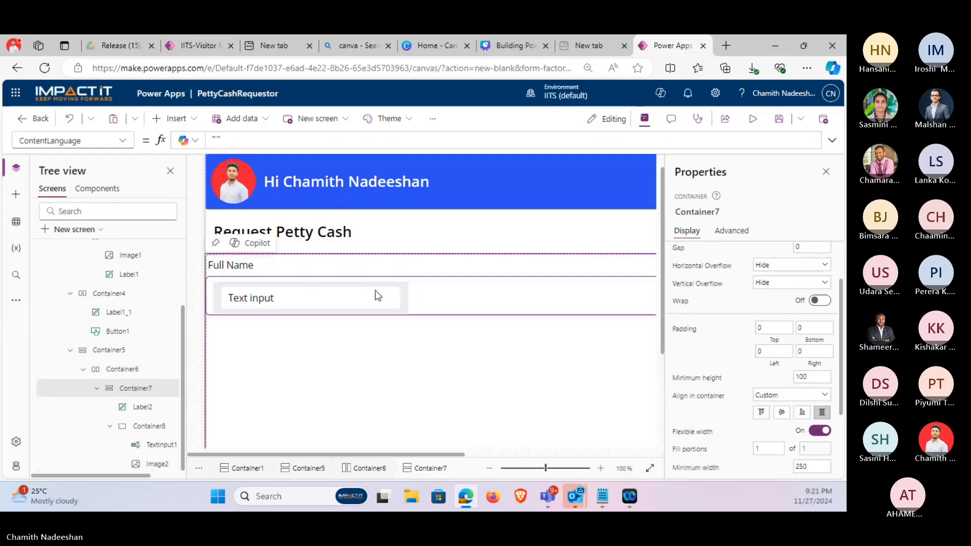
click(375, 298)
click(817, 396)
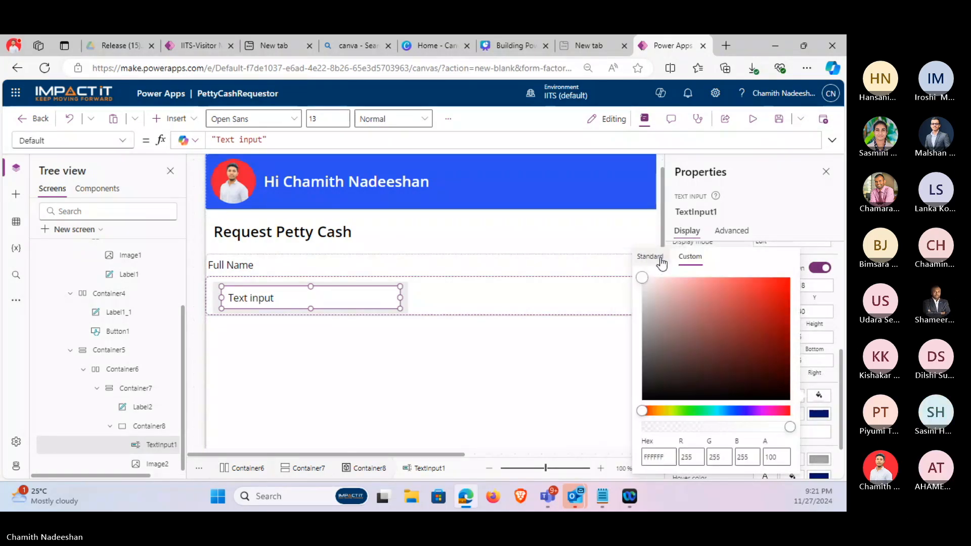
double_click(660, 456)
key(ctrl+v)
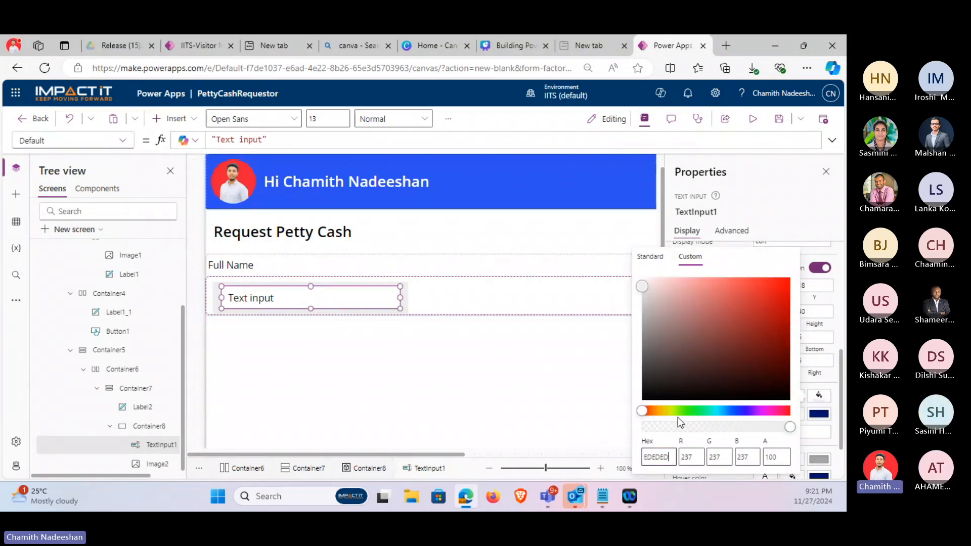
Set the border radius of Image2 behind the text input to 10.
click(764, 183)
click(395, 323)
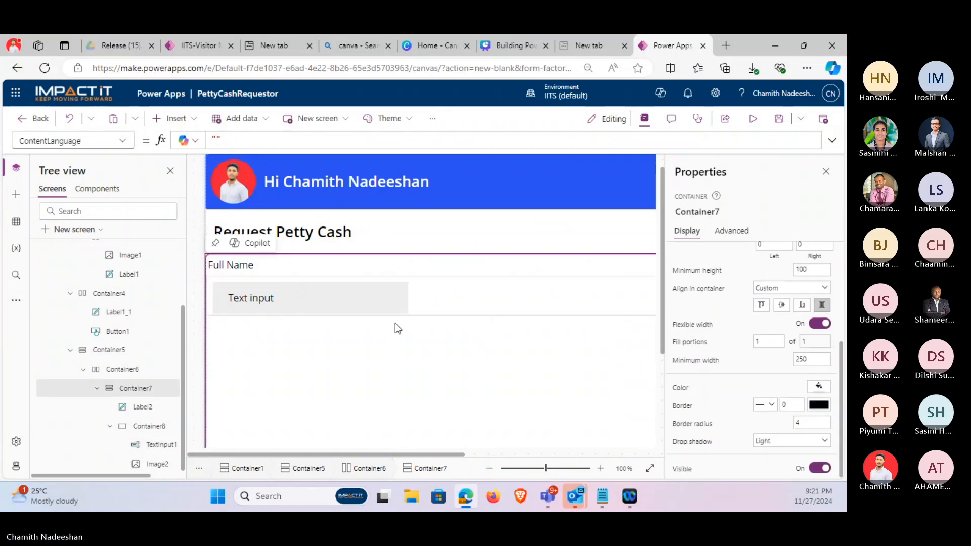
click(356, 297)
click(405, 296)
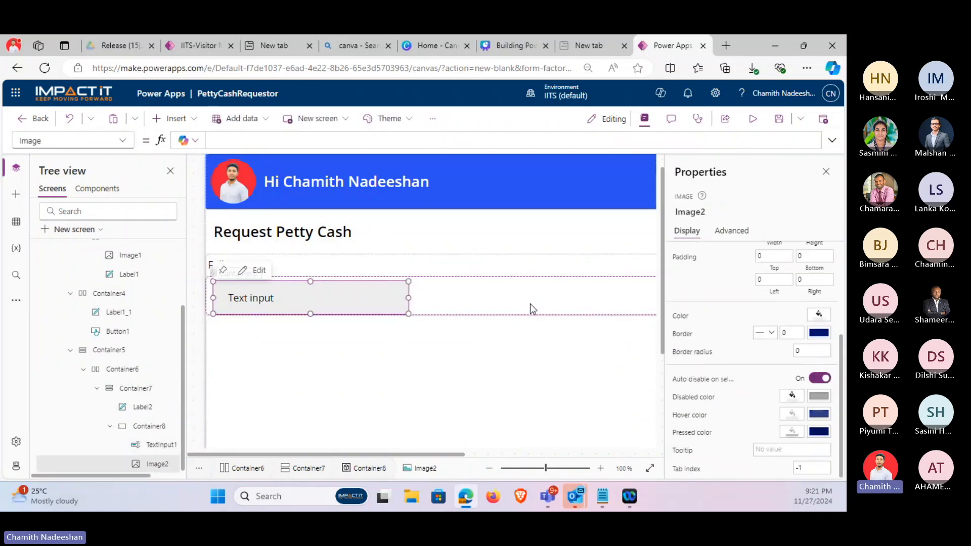
click(811, 351)
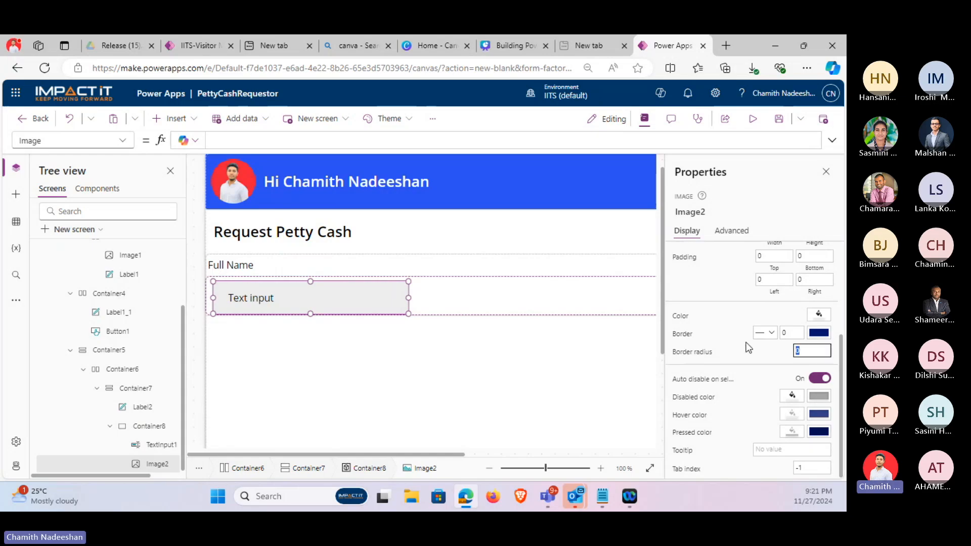
key(Return)
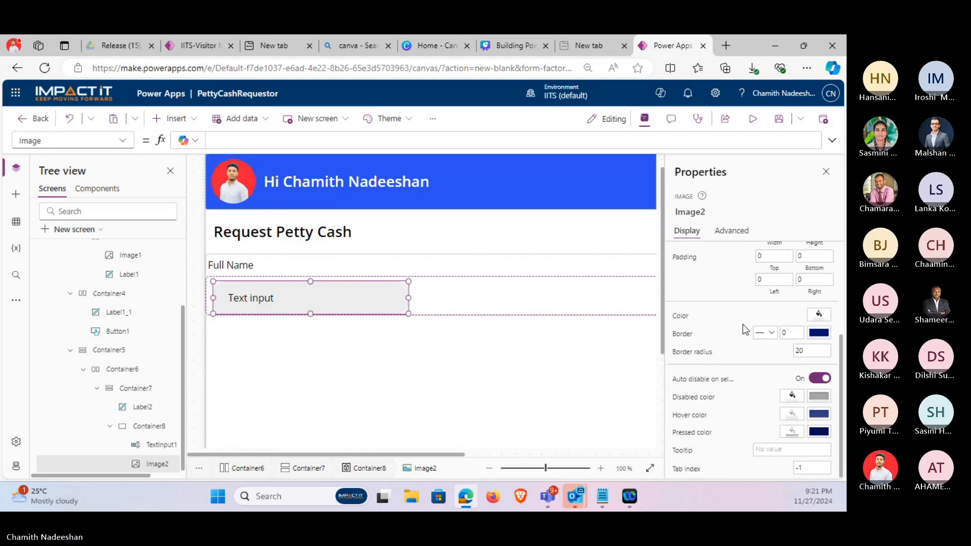
click(789, 351)
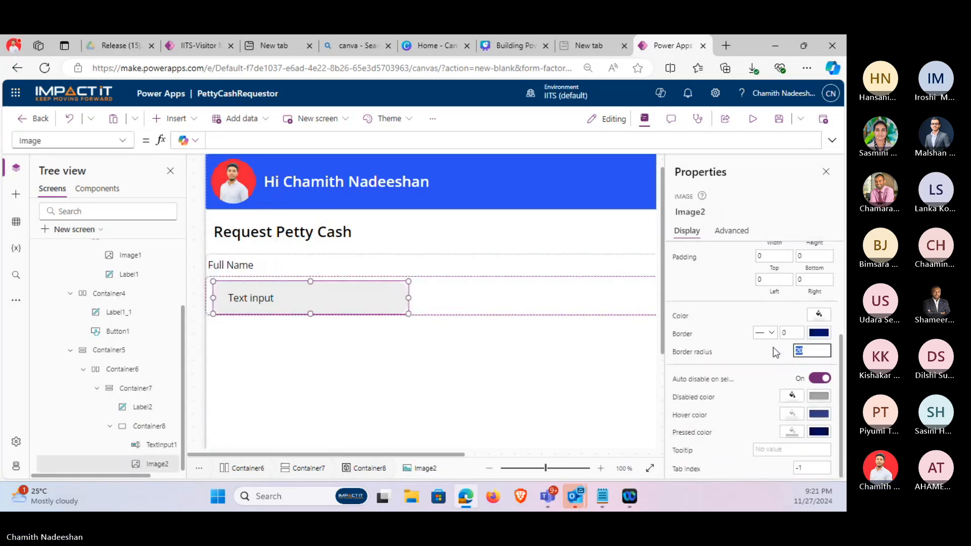
text(10)
key(Return)
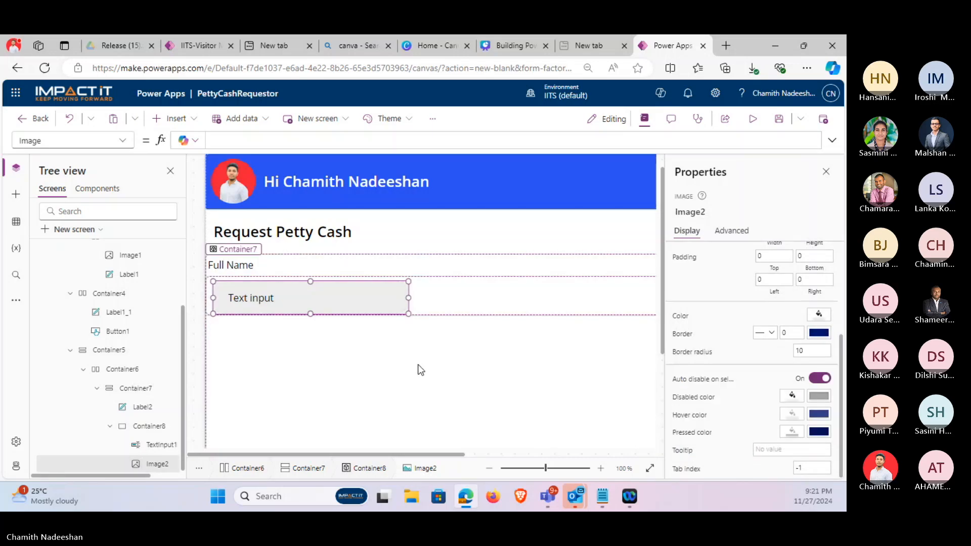
Preview the app and test the Full Name input by entering sample text "asdasdasd" and clearing it.
click(296, 299)
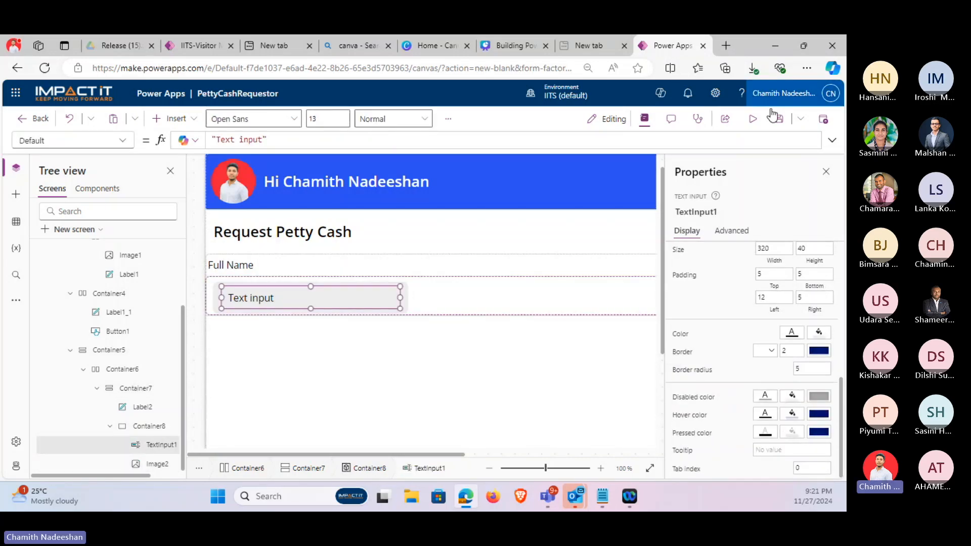
click(753, 119)
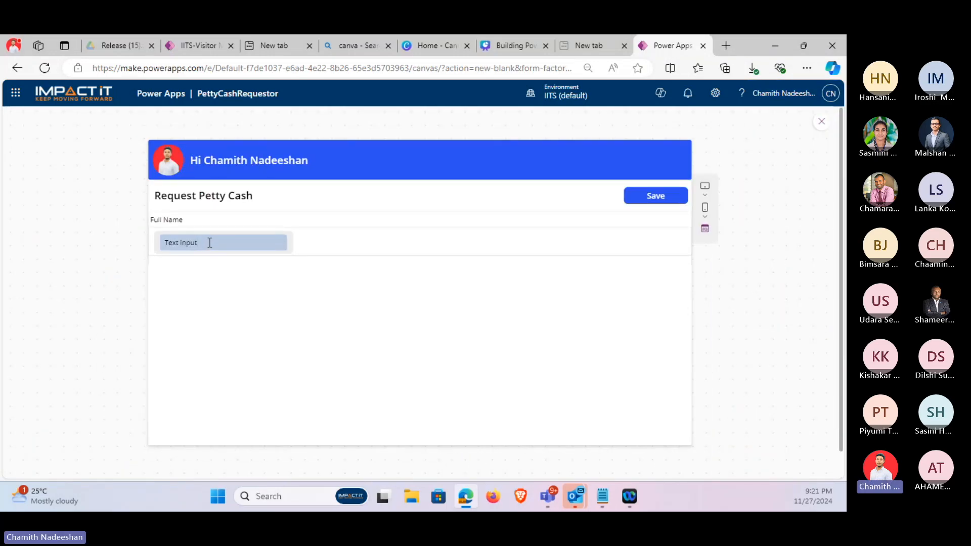
text(asdasdasd)
key(ctrl+a)
key(BackSpace)
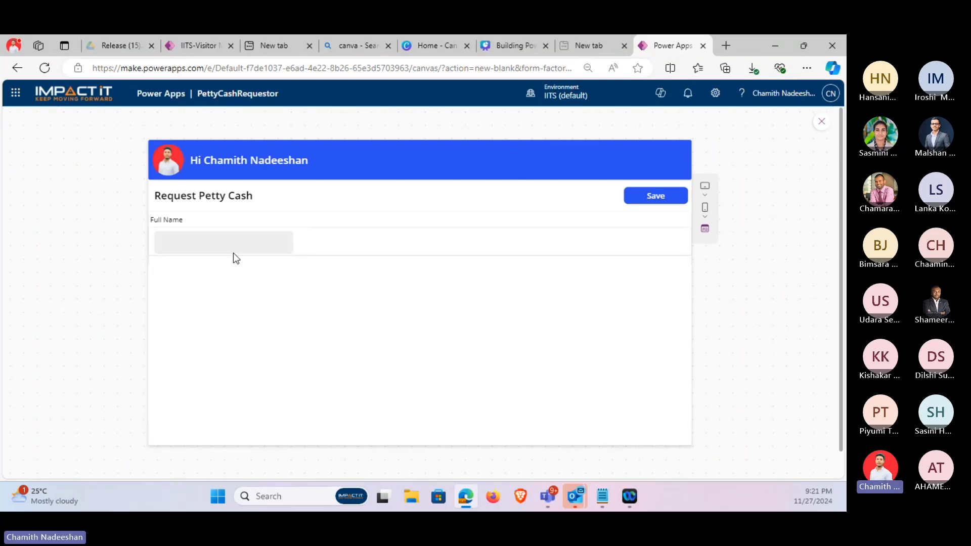
click(239, 241)
click(825, 125)
click(554, 329)
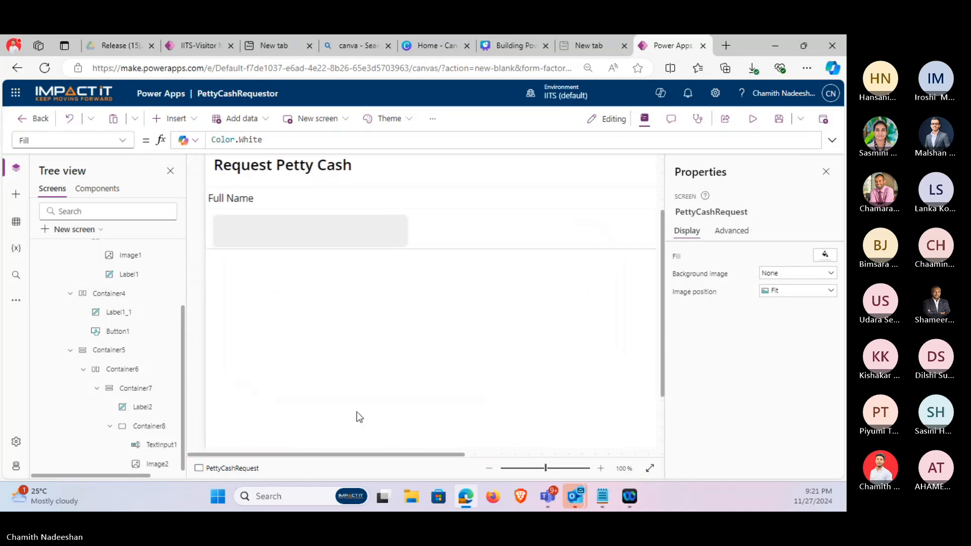
Set the hover fill color of TextInput1 to the transparent standard color, RGBA(0, 0, 0, 0).
click(290, 228)
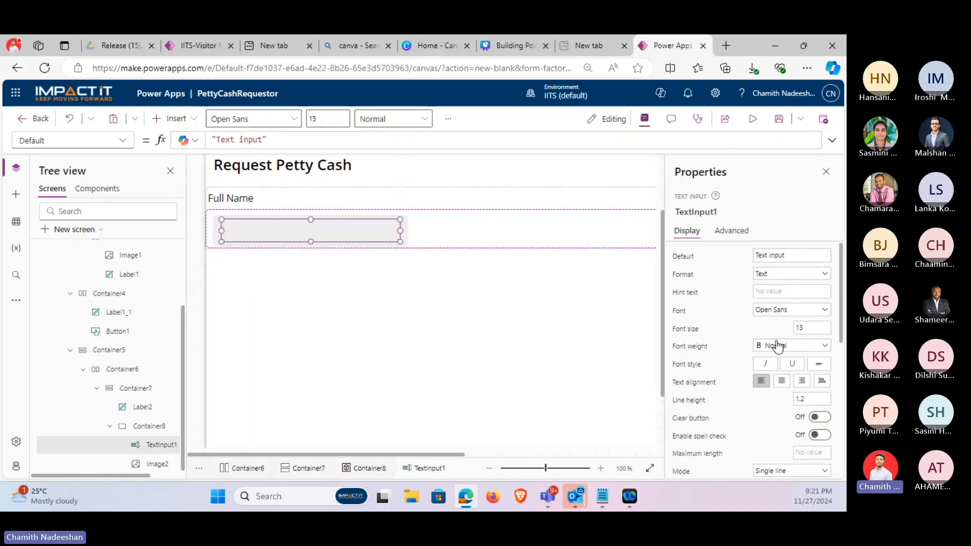
scroll(774, 354, down, 5)
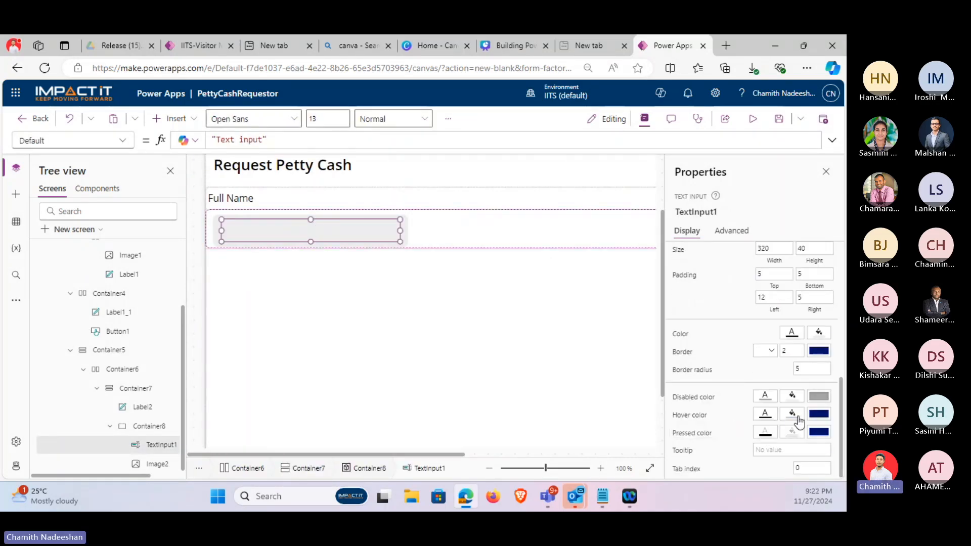
click(794, 416)
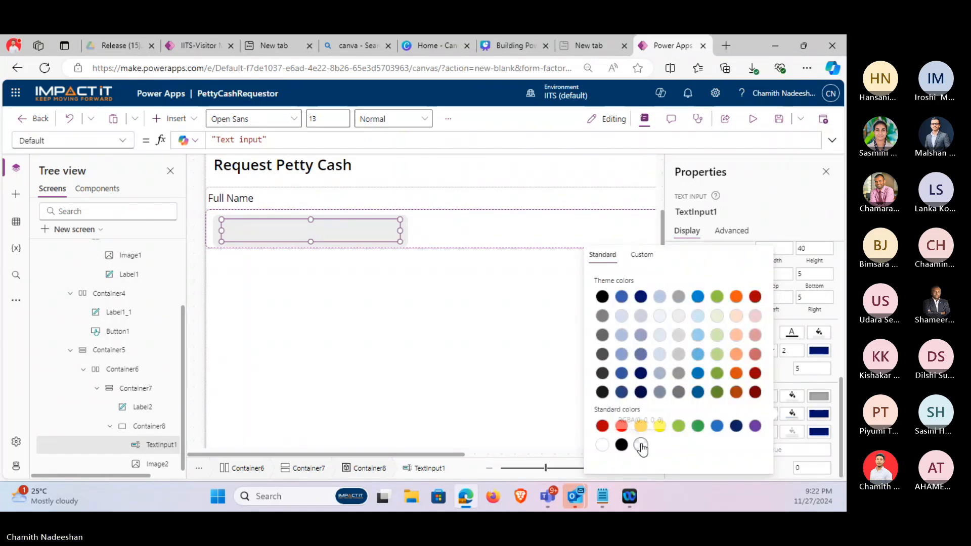
click(792, 415)
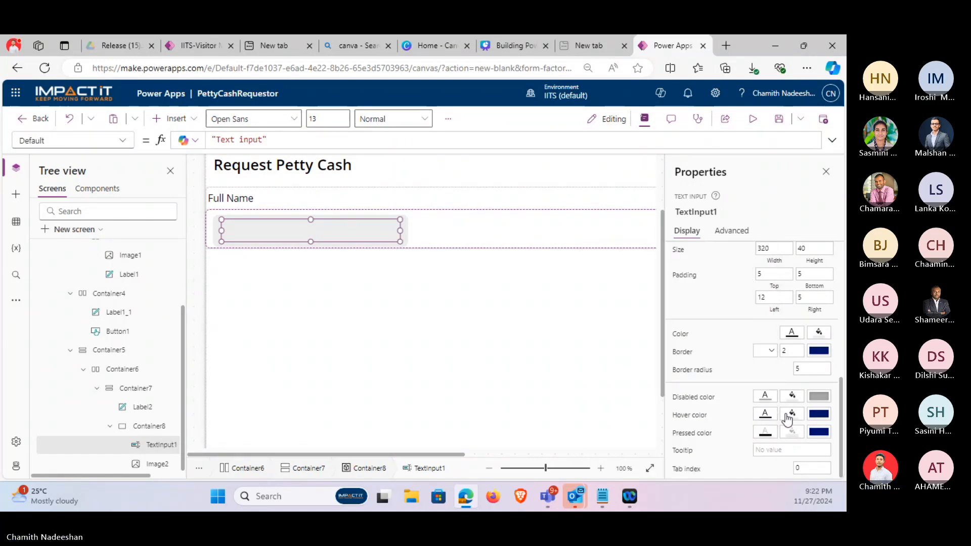
Preview the app to check how the Full Name input looks when hovered and focused, and return to the editor.
click(753, 121)
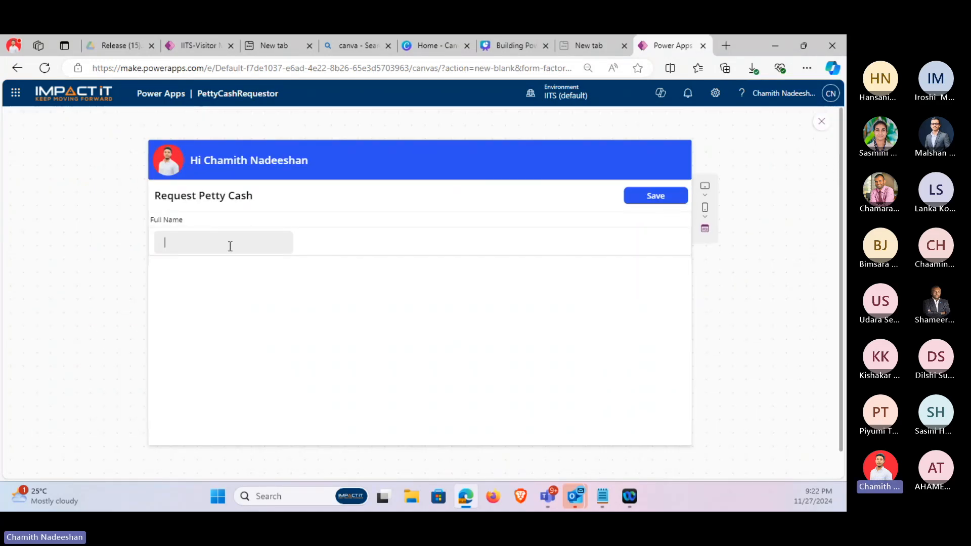
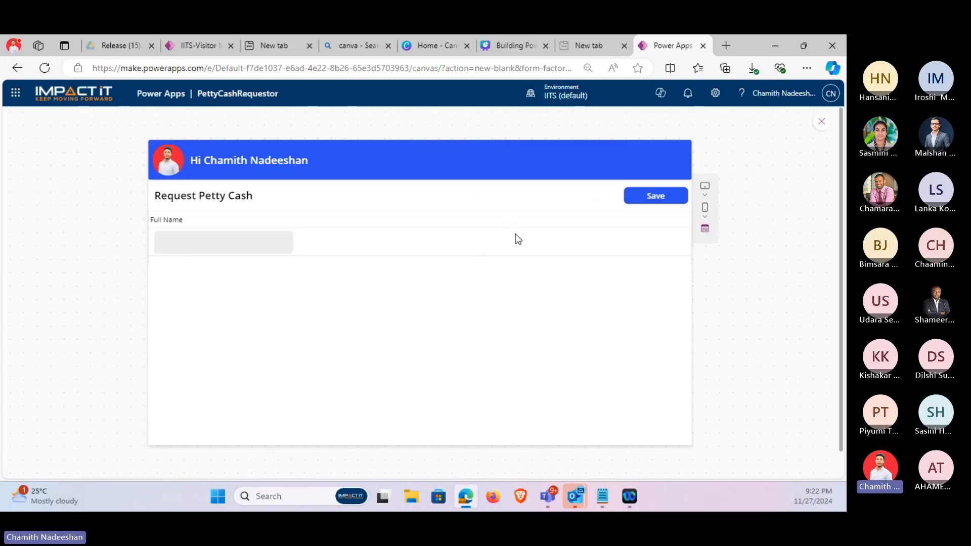
click(822, 122)
click(561, 327)
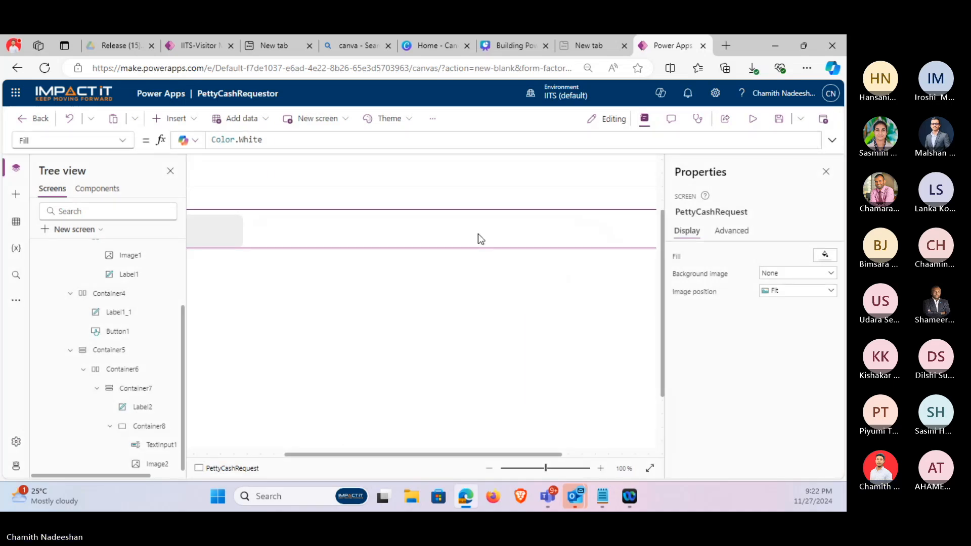
Set the drop shadow of Container8, which holds the text input, to None.
click(478, 233)
click(787, 442)
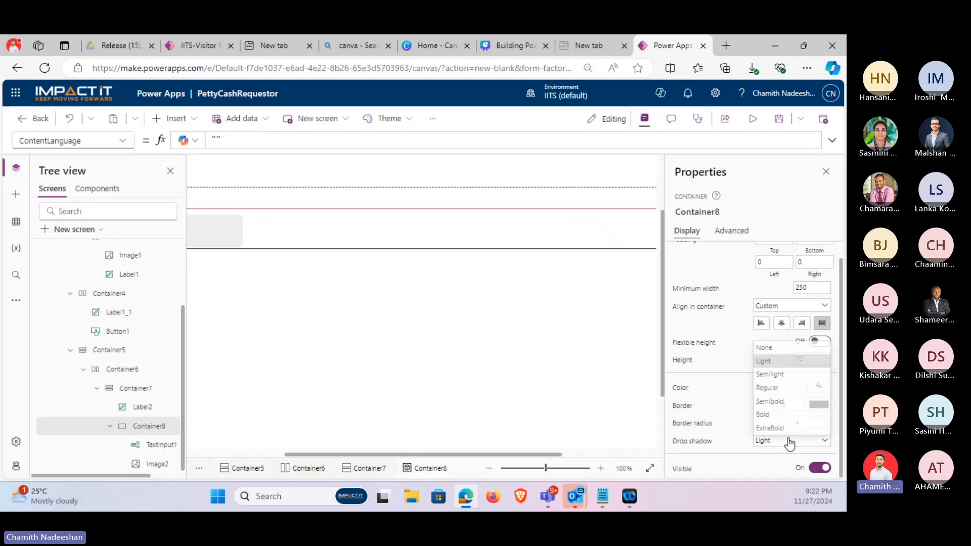
click(783, 347)
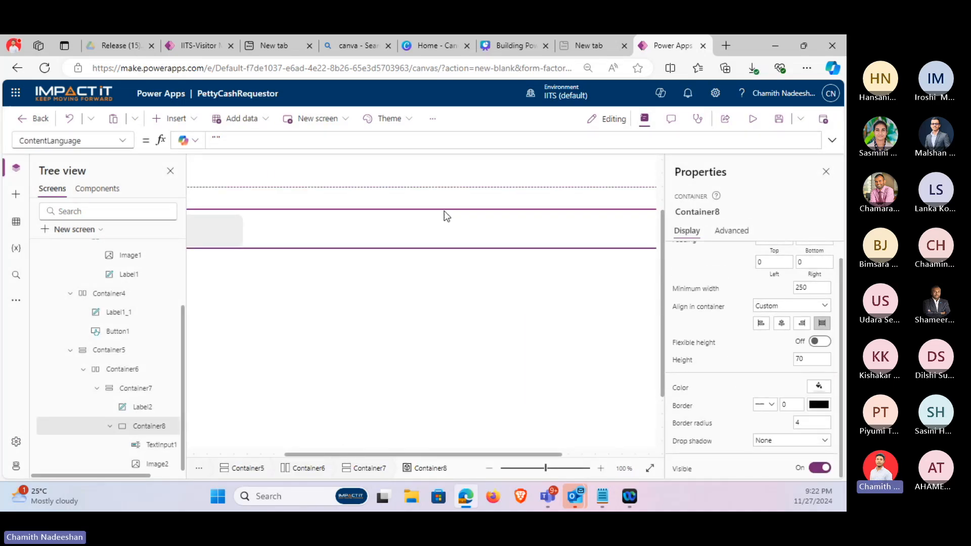
Set the drop shadow of Container5, the form area below the title row, to None.
click(432, 287)
scroll(430, 283, up, 3)
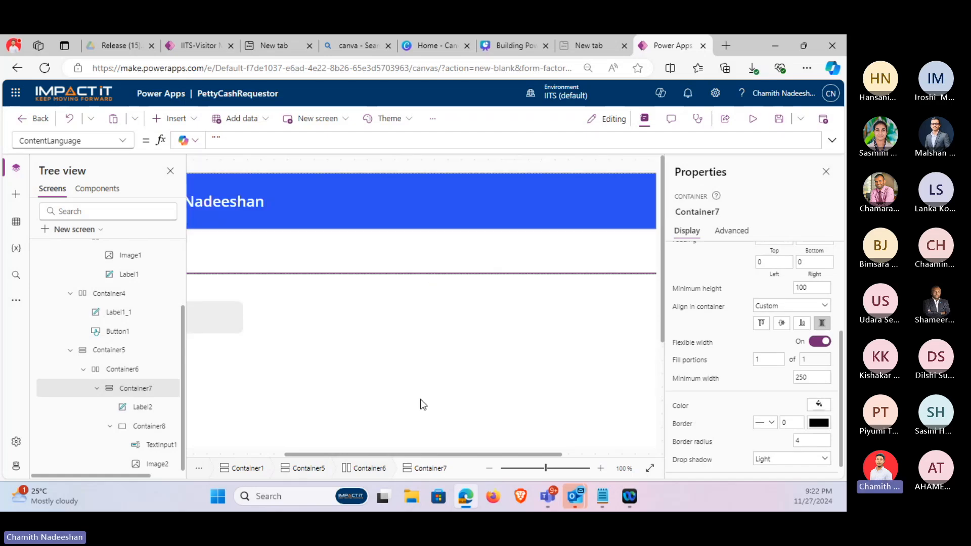
click(436, 254)
click(453, 419)
click(435, 195)
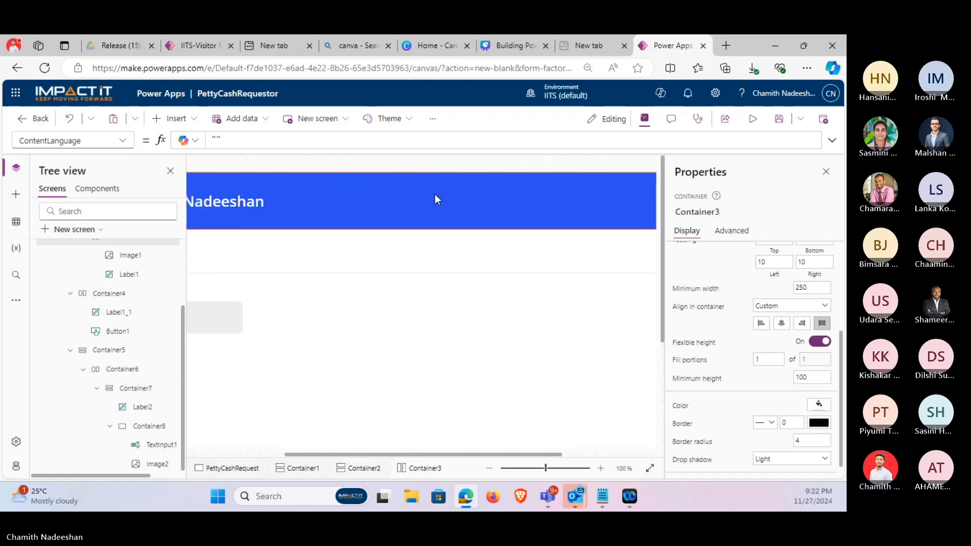
click(459, 275)
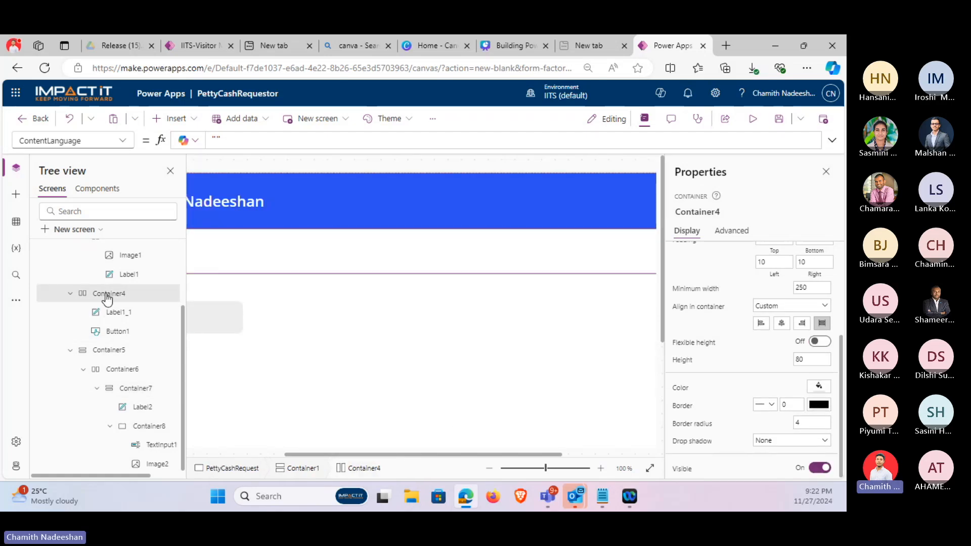
click(108, 351)
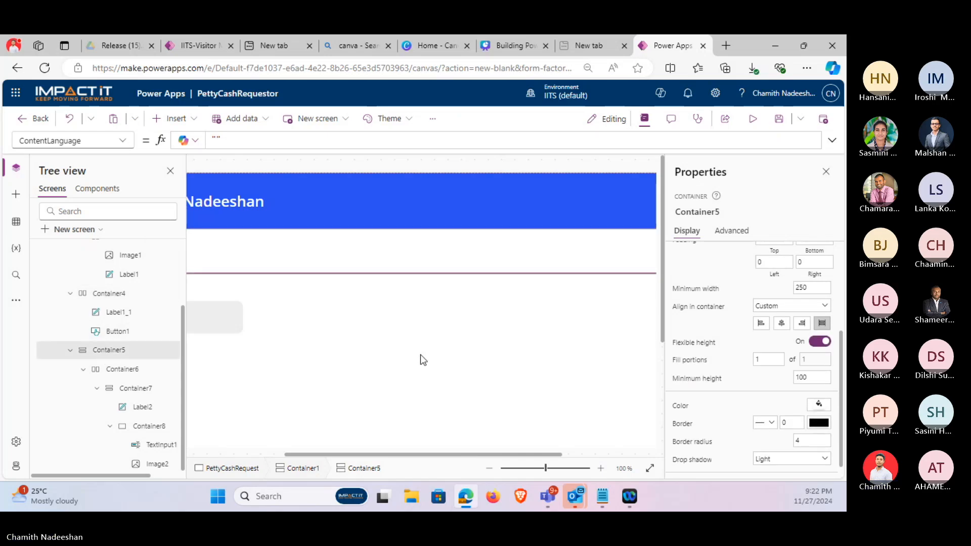
click(779, 458)
click(765, 364)
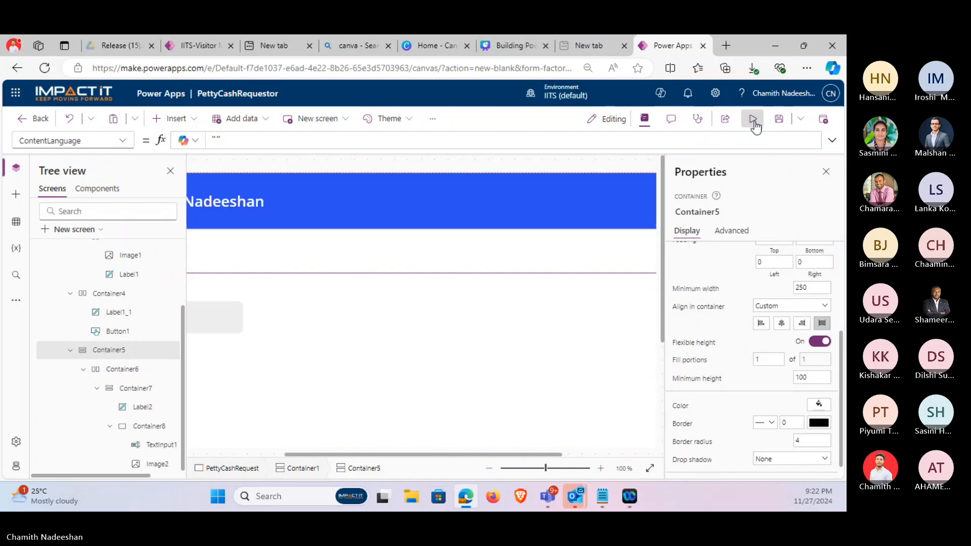
Preview the app to check the form area without container shadows, and return to the editor.
click(753, 120)
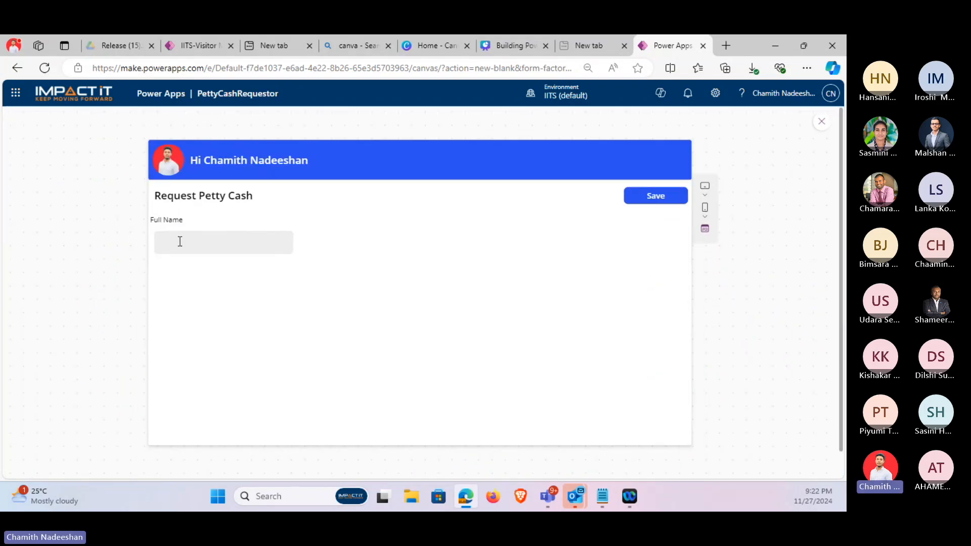
click(823, 124)
click(548, 333)
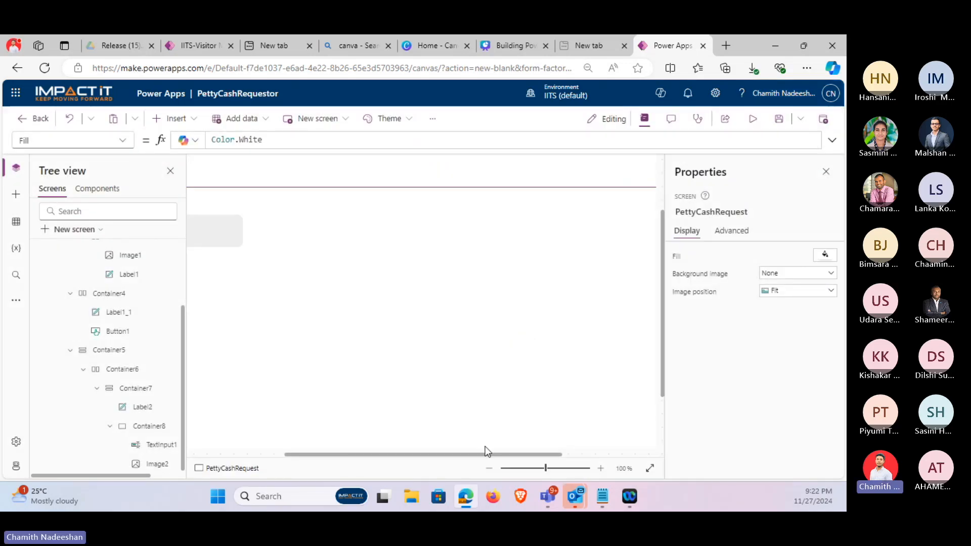
Set the left and right padding of Container5 to 10.
click(219, 207)
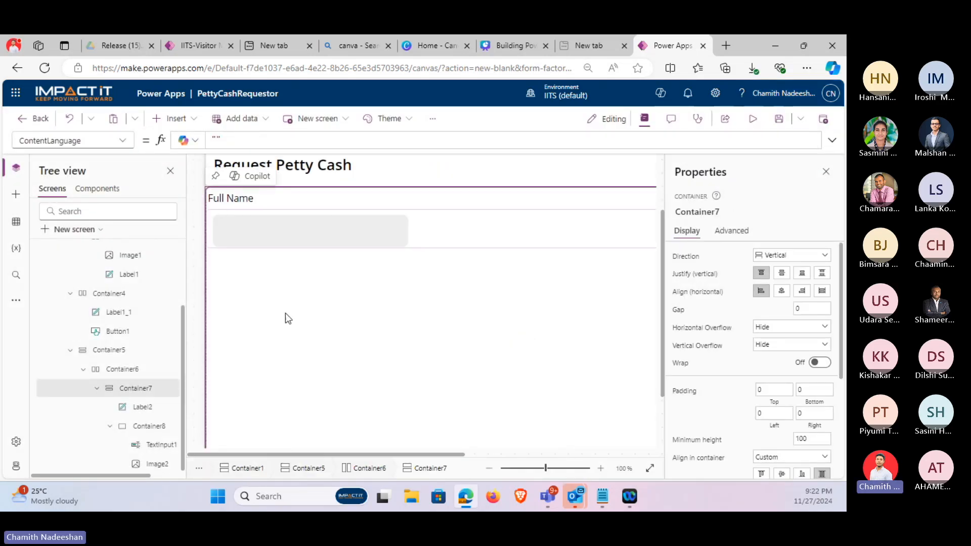
scroll(114, 394, up, 3)
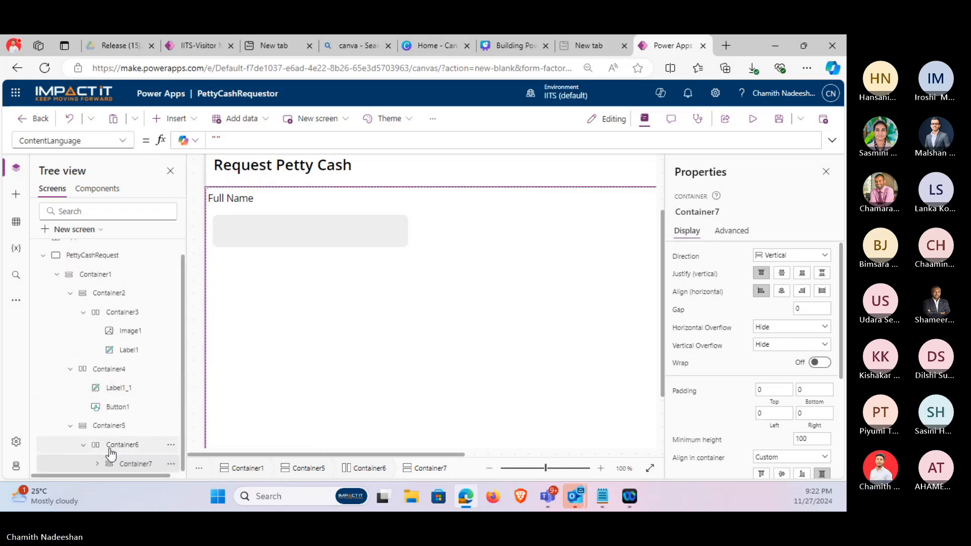
scroll(109, 392, down, 3)
scroll(112, 412, up, 2)
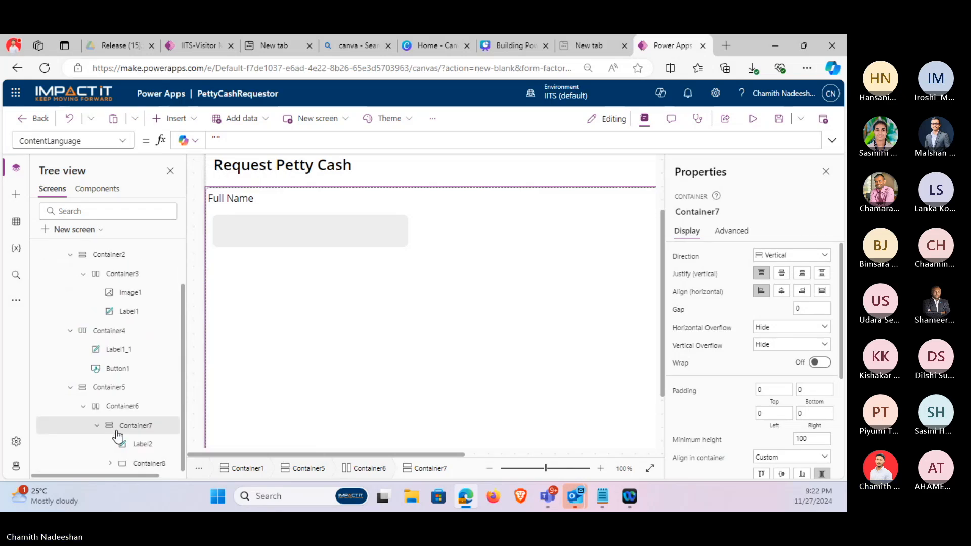
click(113, 407)
click(111, 388)
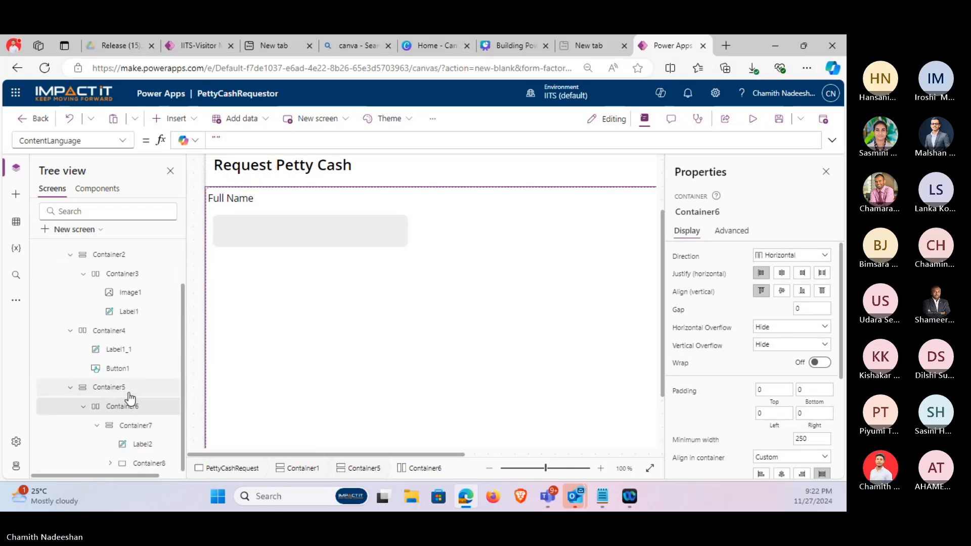
scroll(747, 360, down, 3)
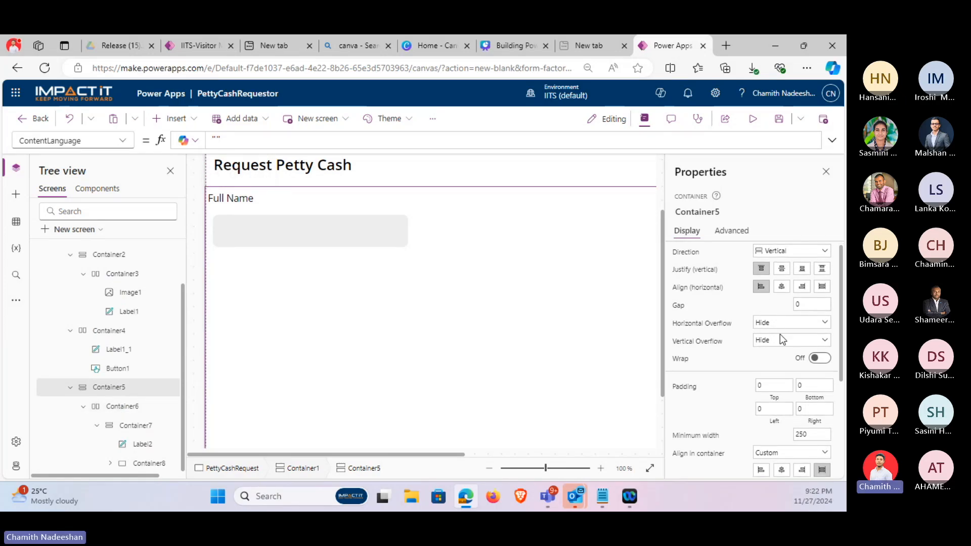
scroll(781, 385, up, 3)
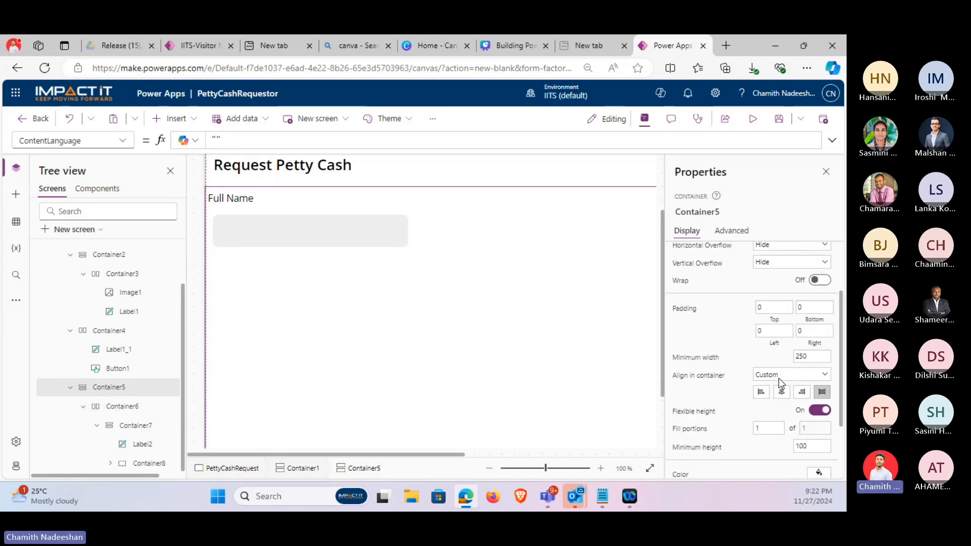
click(774, 413)
text(10)
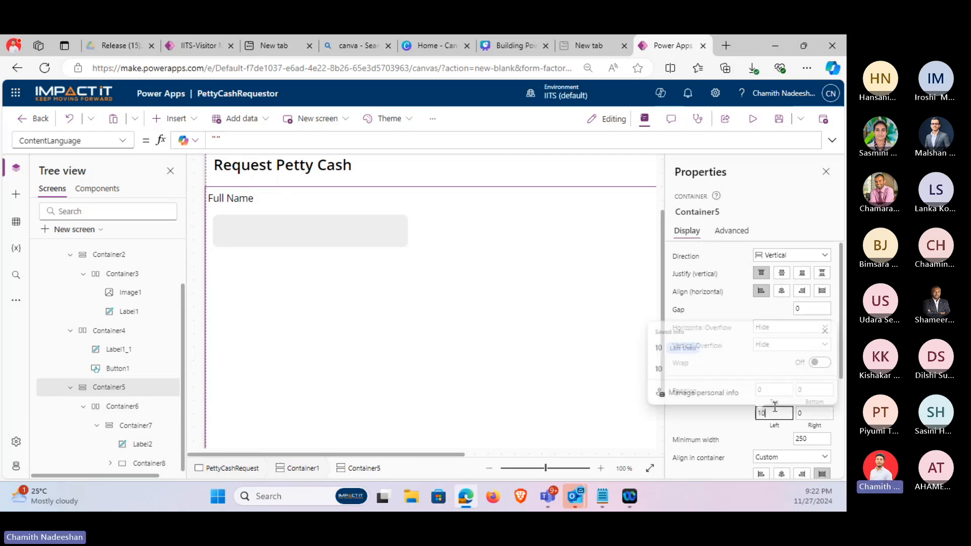
key(Tab)
text(10)
click(717, 418)
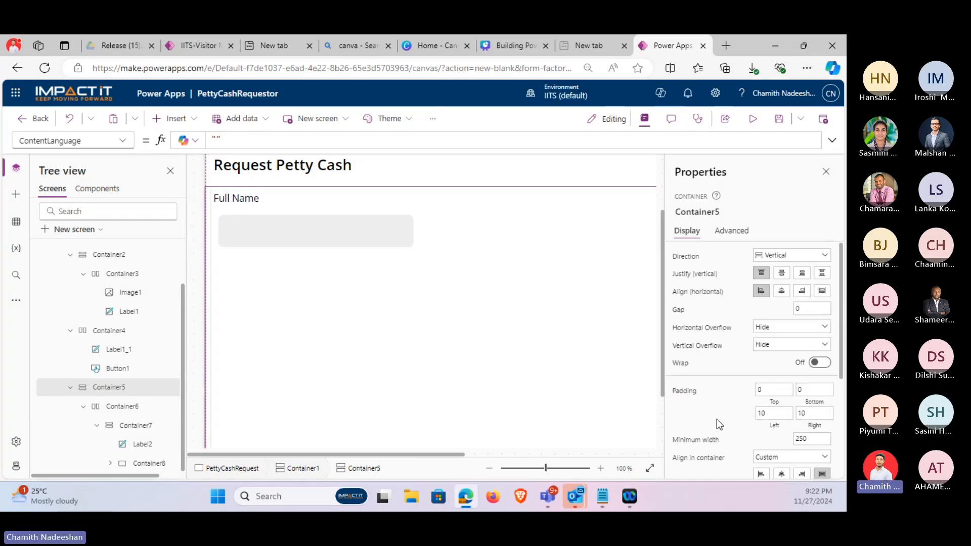
click(235, 200)
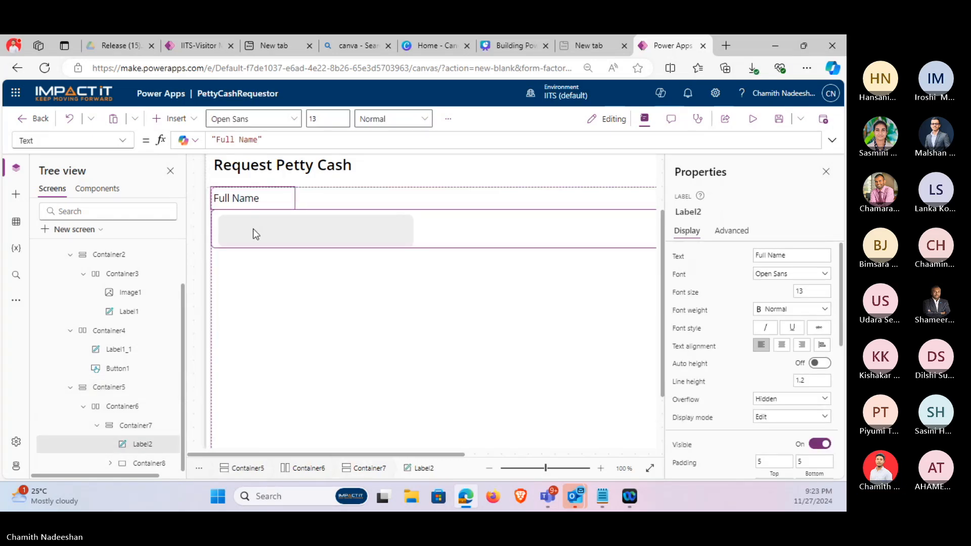
Move the text input and its background image left to line up with the Full Name label.
click(253, 230)
shift+click(219, 234)
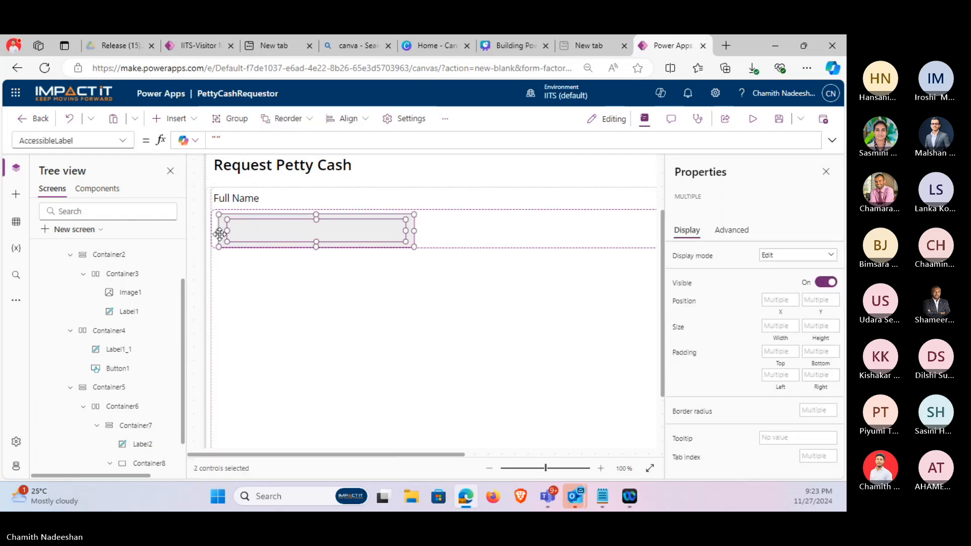
key(Left)
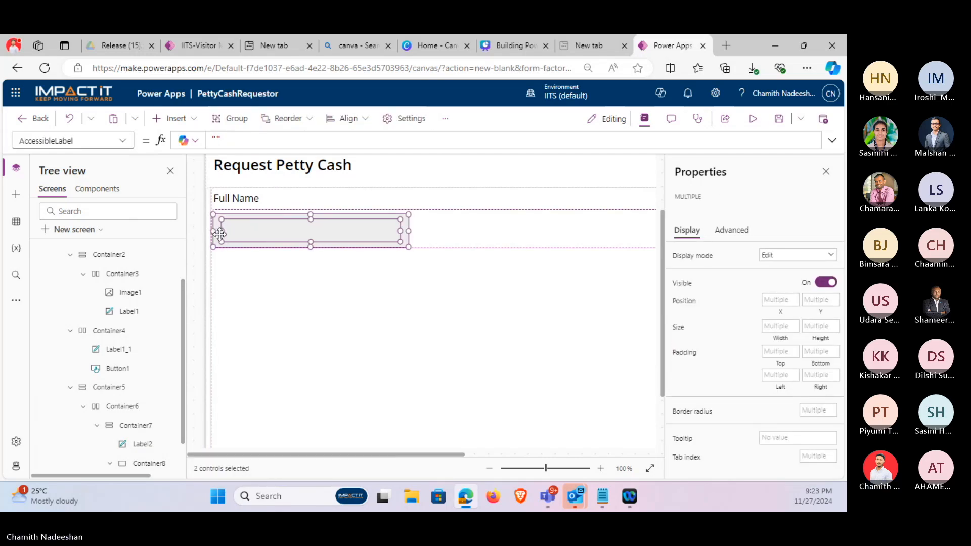
click(475, 299)
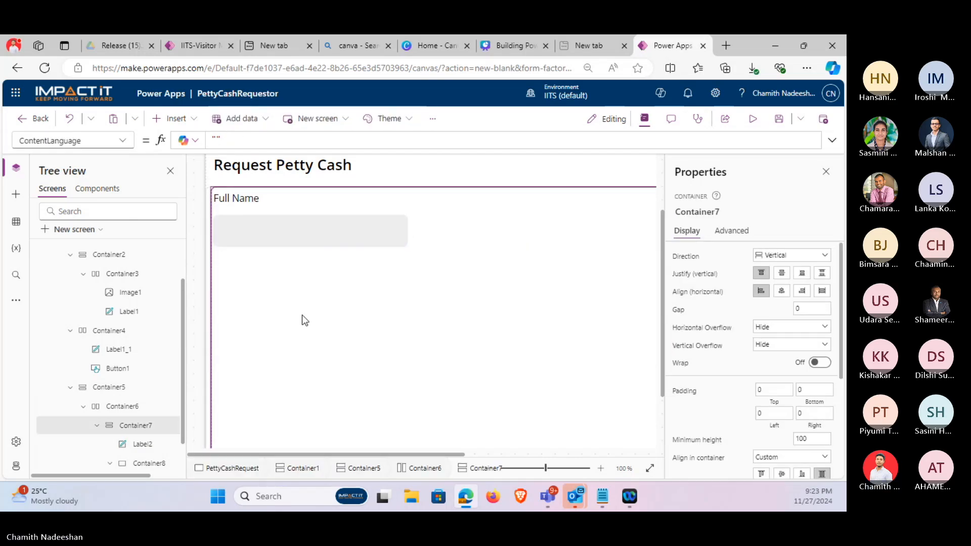
Preview the app to check the alignment of the Full Name field, and return to the editor.
click(753, 118)
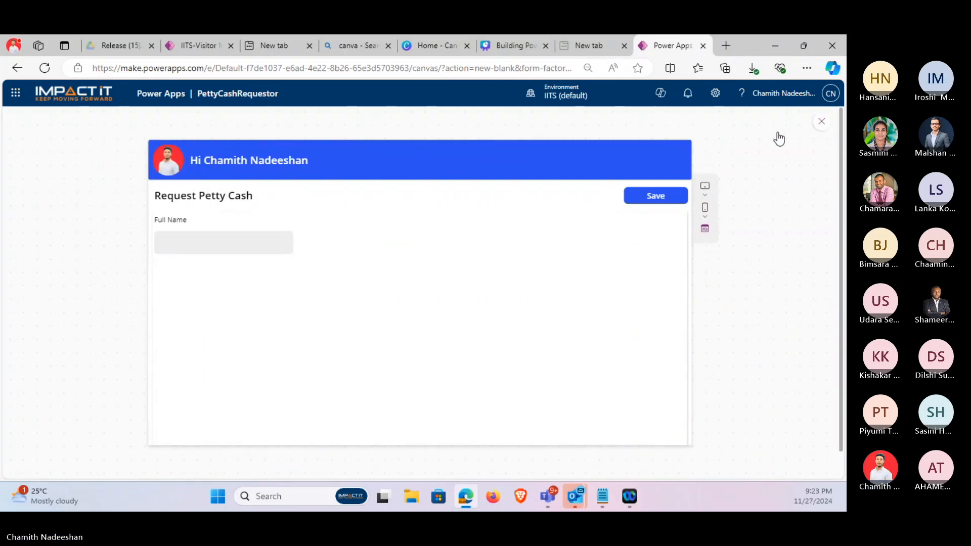
click(821, 121)
click(547, 327)
drag(480, 455, 371, 454)
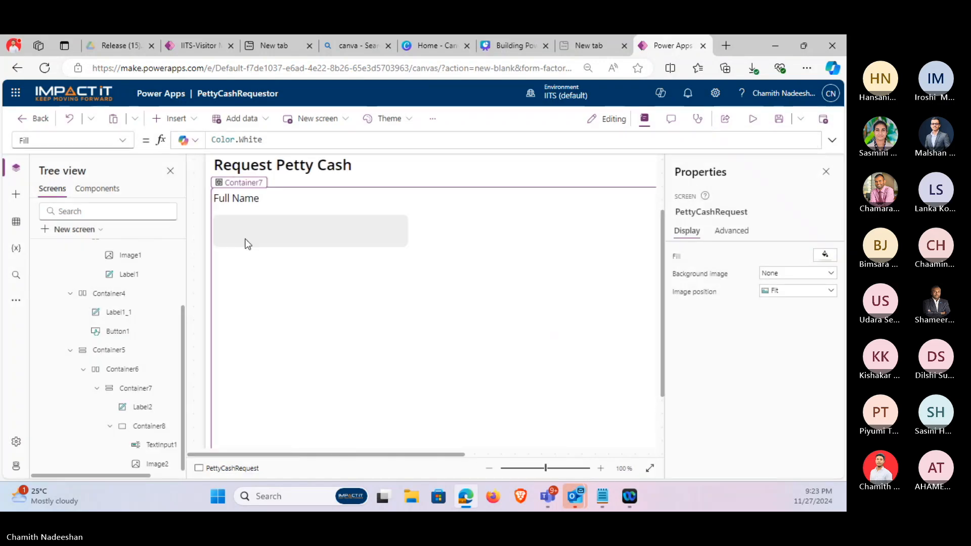
Move the text input and its background image slightly up, closer to the Full Name label.
click(246, 233)
click(241, 202)
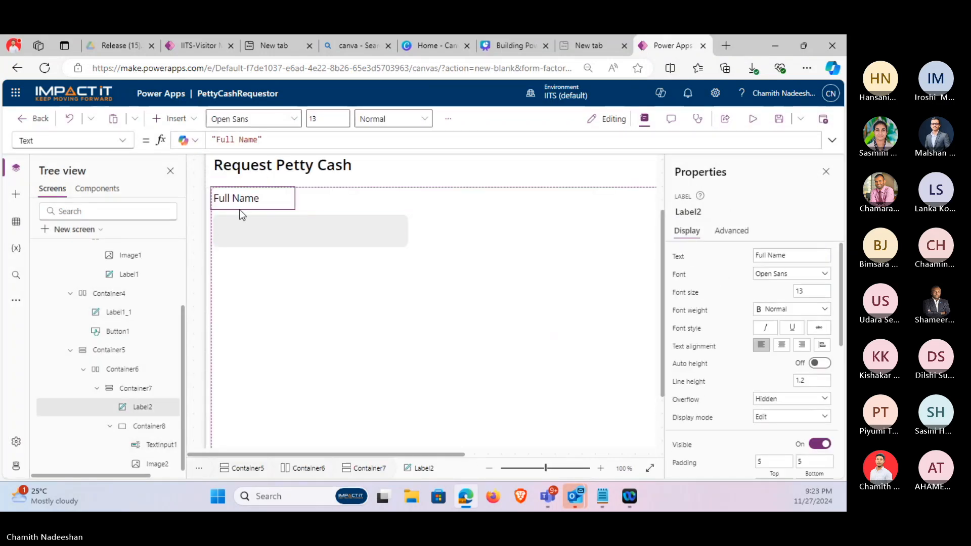
click(260, 226)
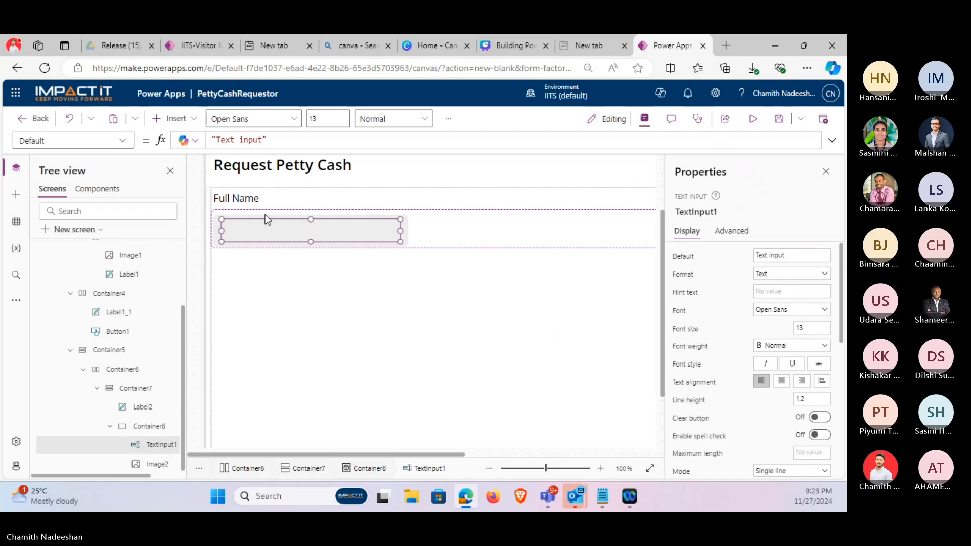
shift+click(265, 214)
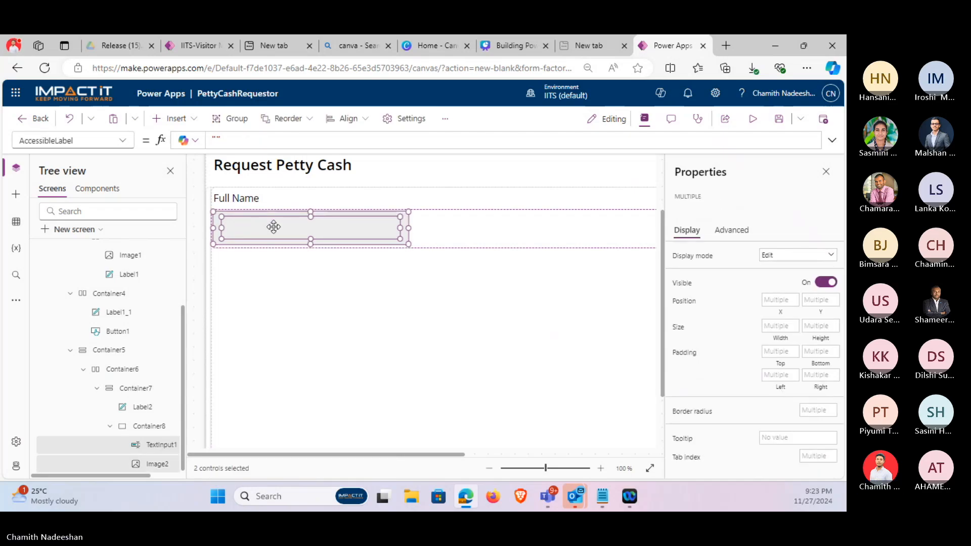
click(325, 341)
scroll(325, 334, down, 2)
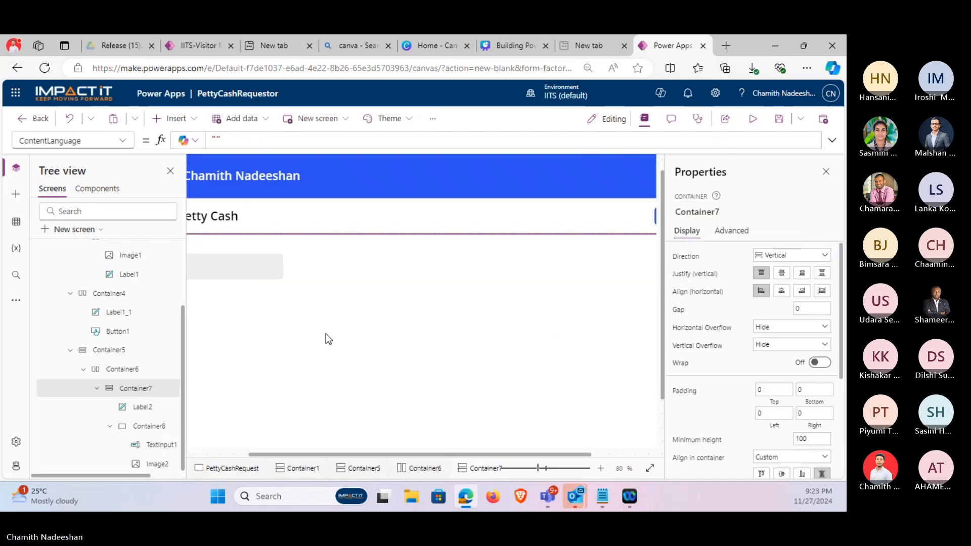
scroll(326, 332, down, 2)
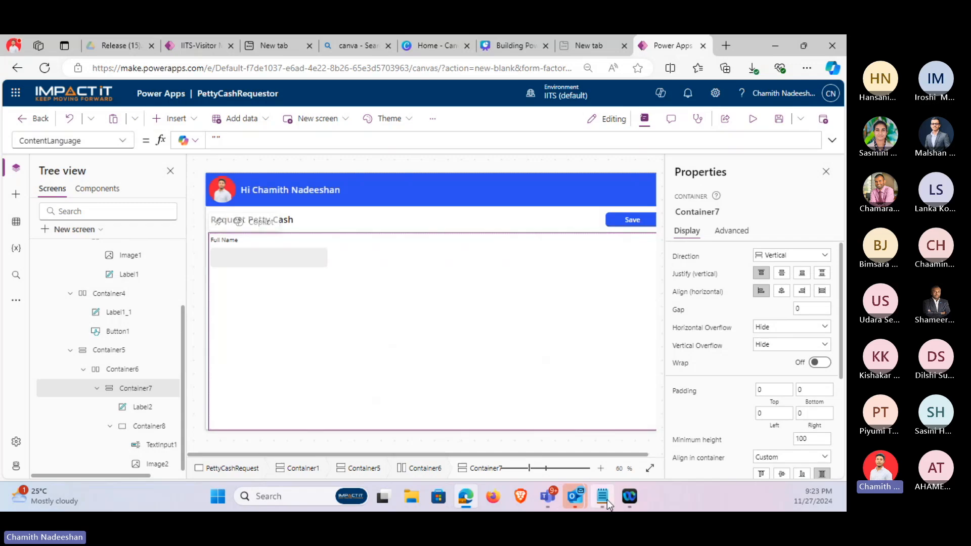
Copy Container7 with its Full Name field and paste it into Container6 as a second column.
click(97, 389)
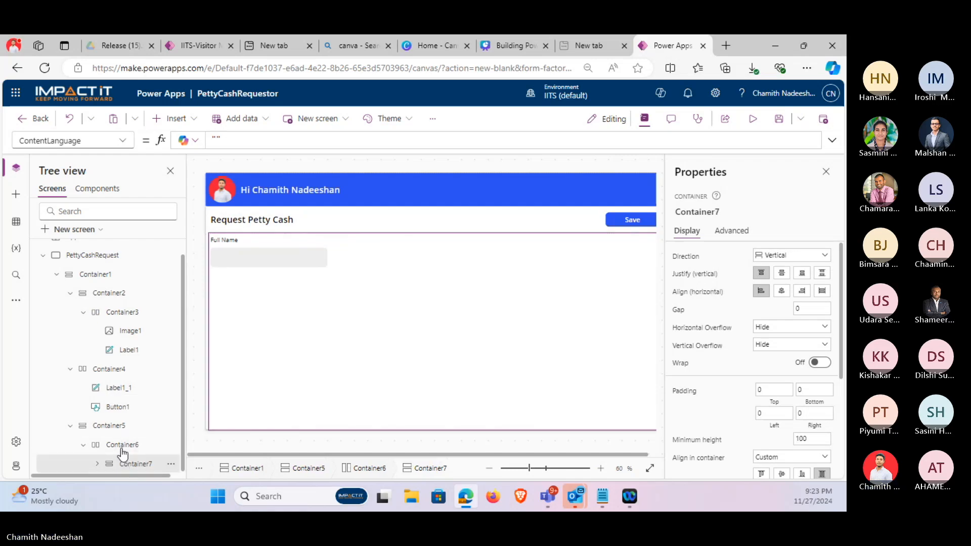
click(122, 446)
click(126, 464)
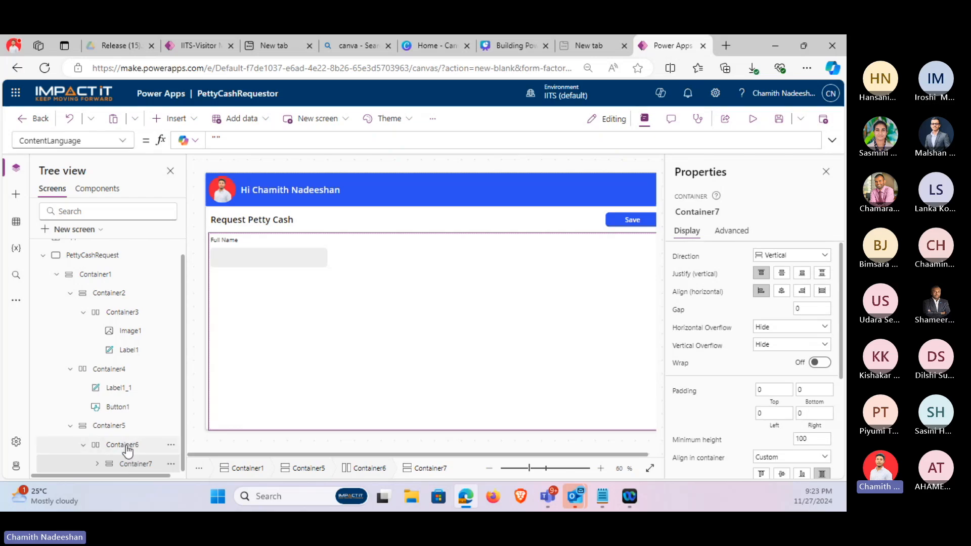
click(121, 446)
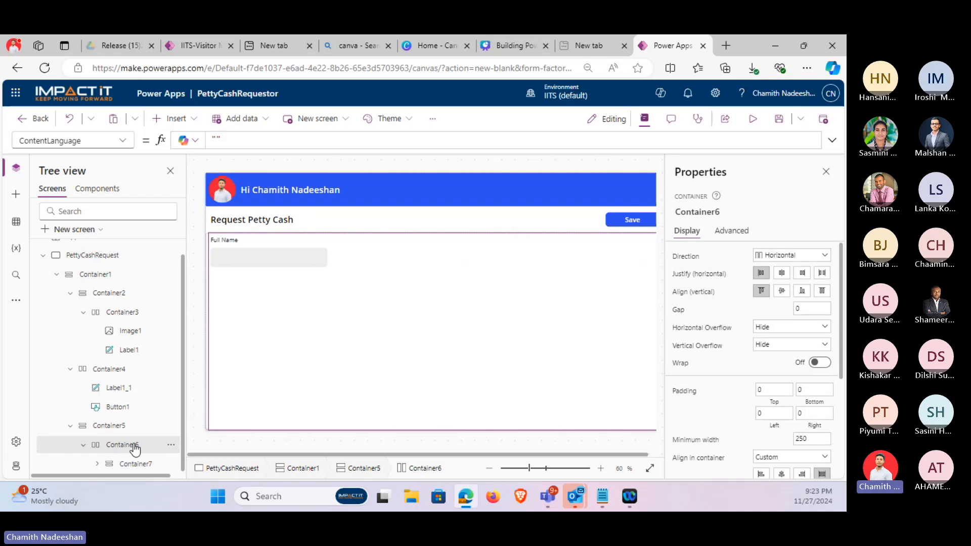
key(ctrl+v)
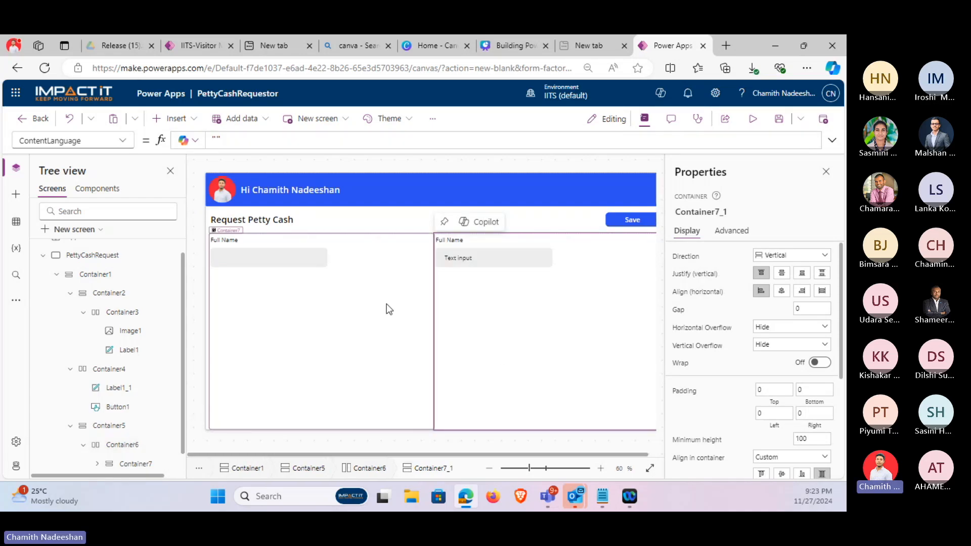
Paste another copy of Container7 into Container6 as a third column.
scroll(123, 438, down, 1)
click(136, 448)
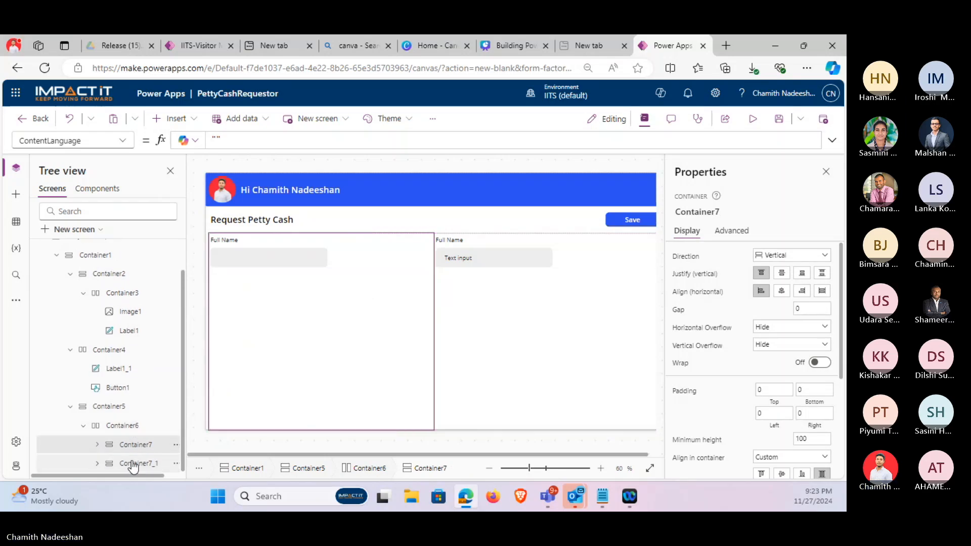
click(123, 424)
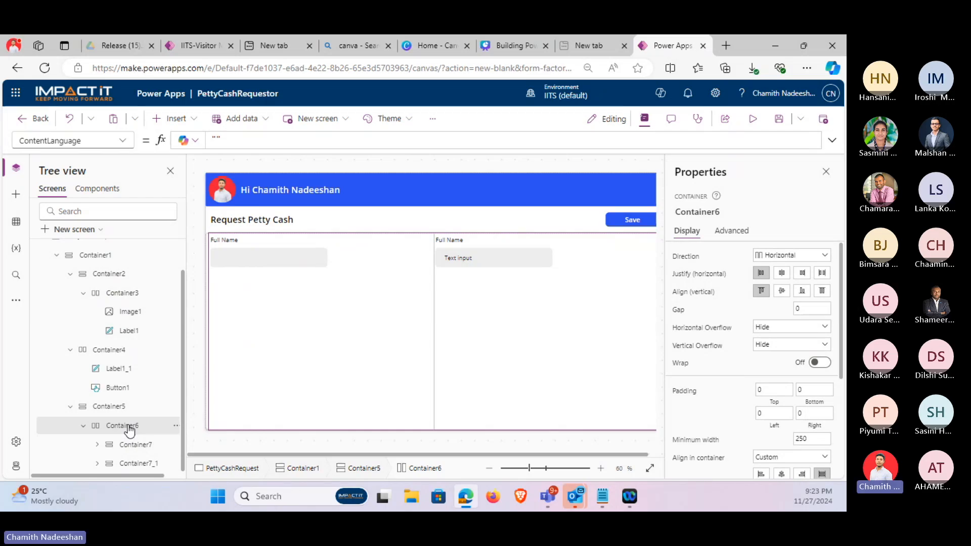
key(ctrl+v)
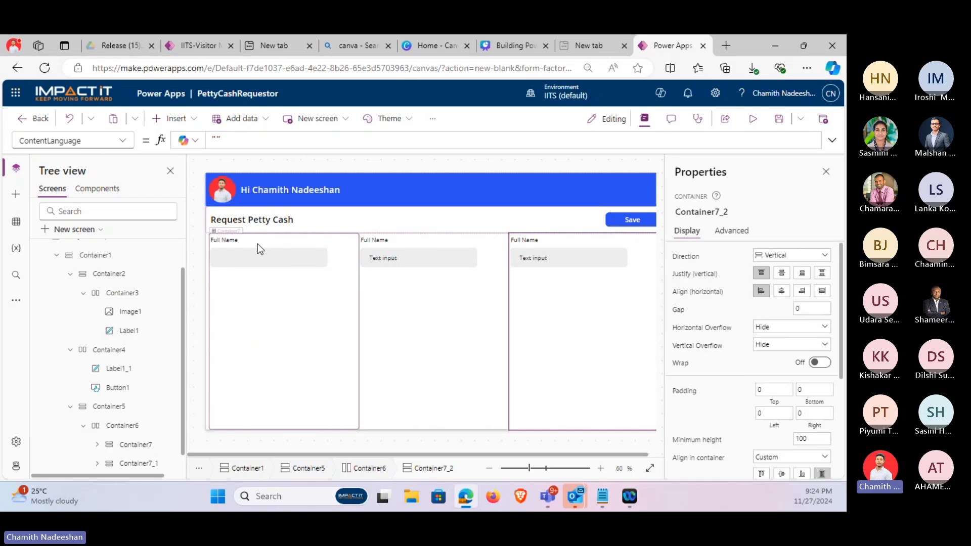
scroll(130, 440, down, 1)
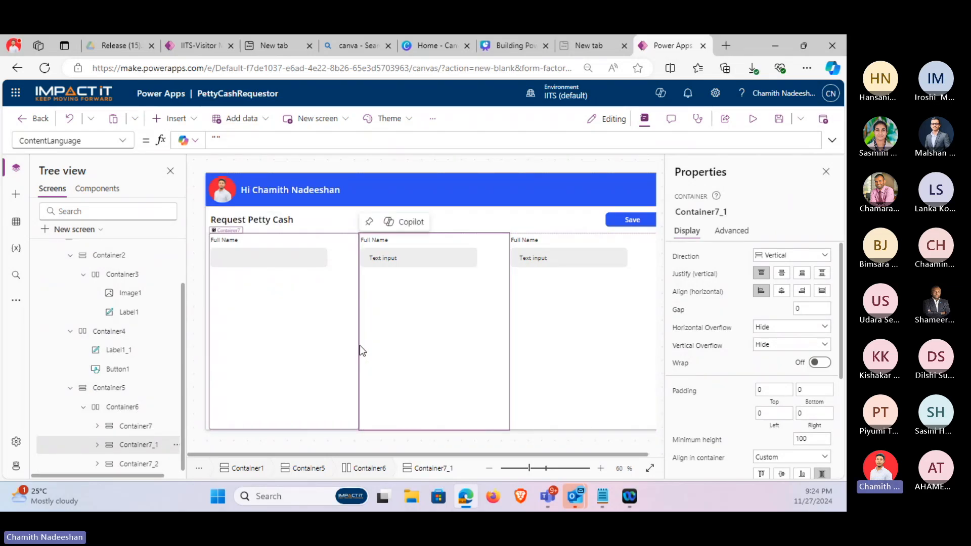
Check the request form's field names in the Canva mockup, and return to the Power Apps editor with the second column's label selected.
click(281, 252)
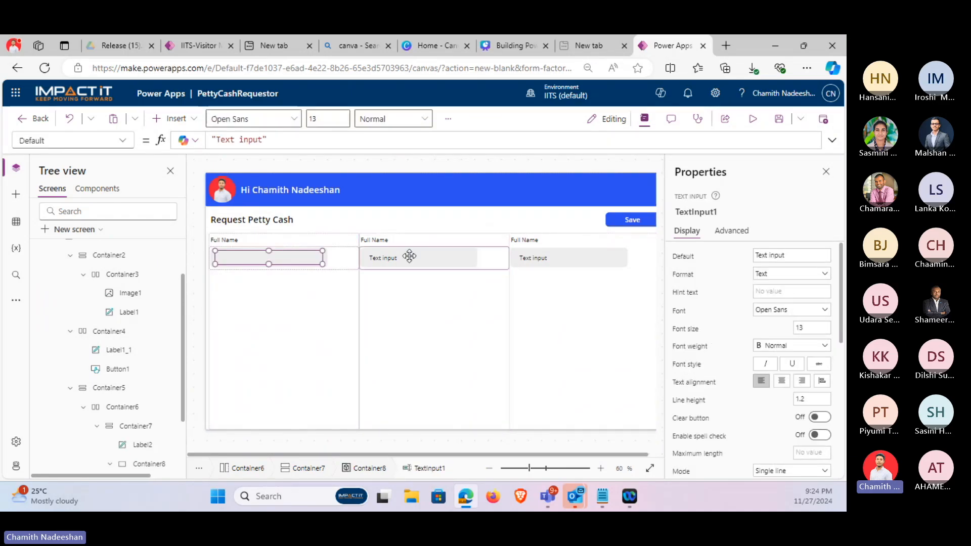
click(409, 256)
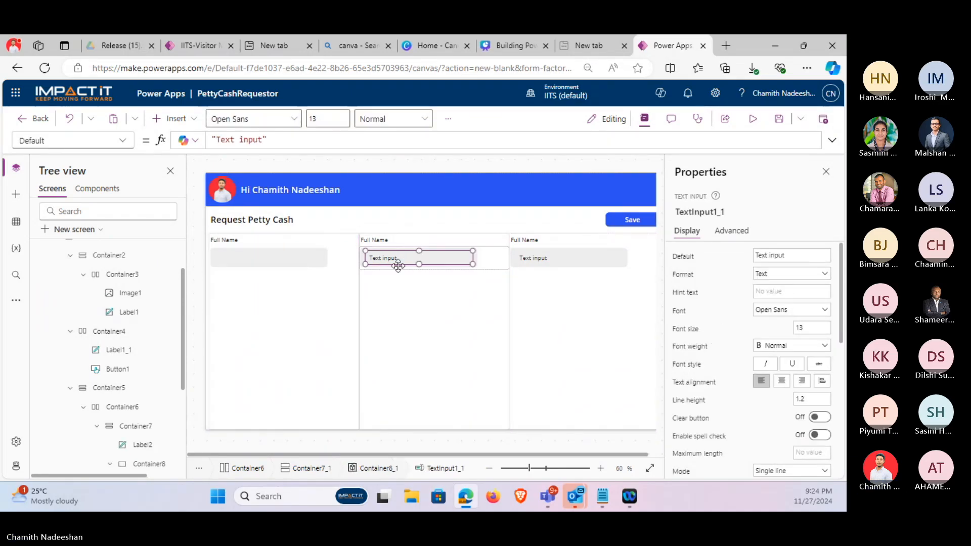
click(386, 241)
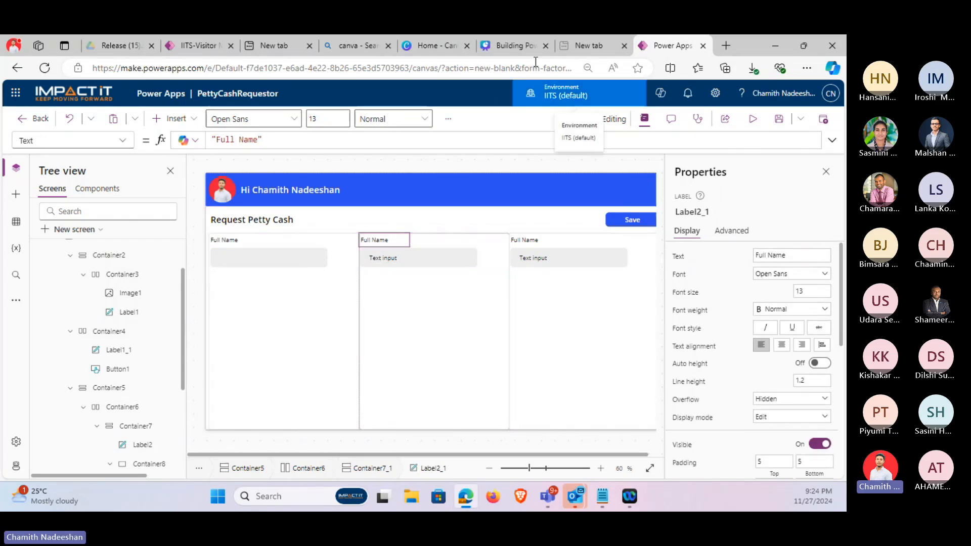
click(521, 46)
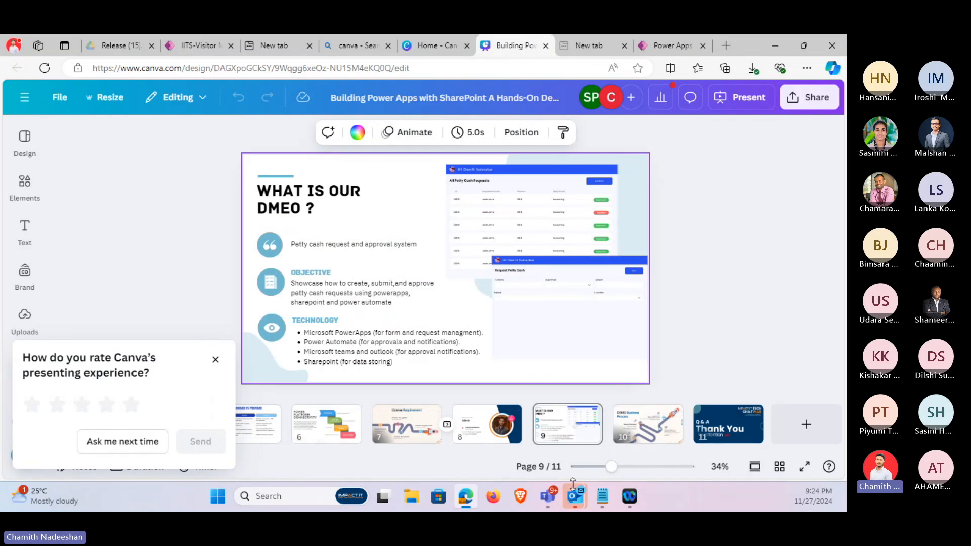
click(657, 44)
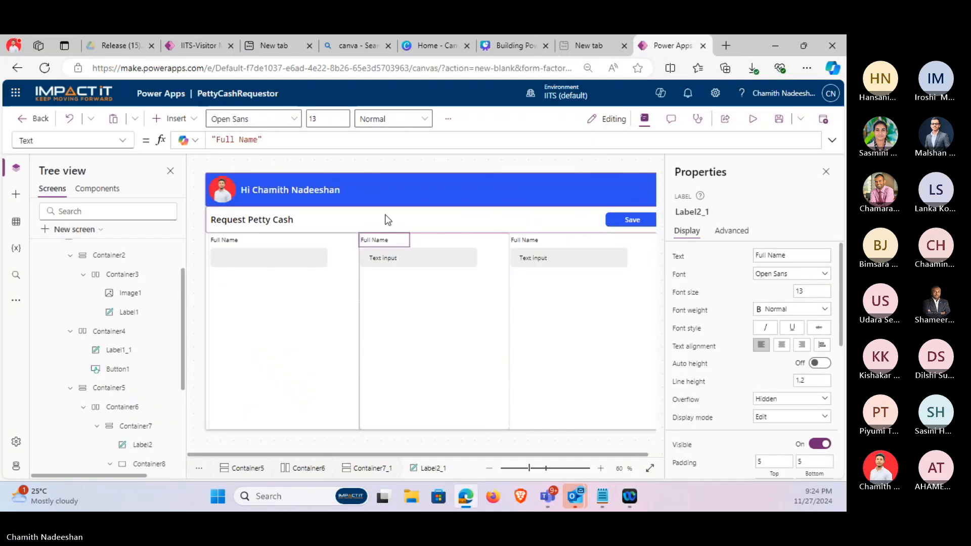
Set the text of the second column's label to "Department".
triple_click(241, 142)
text("")
key(Left)
text(D)
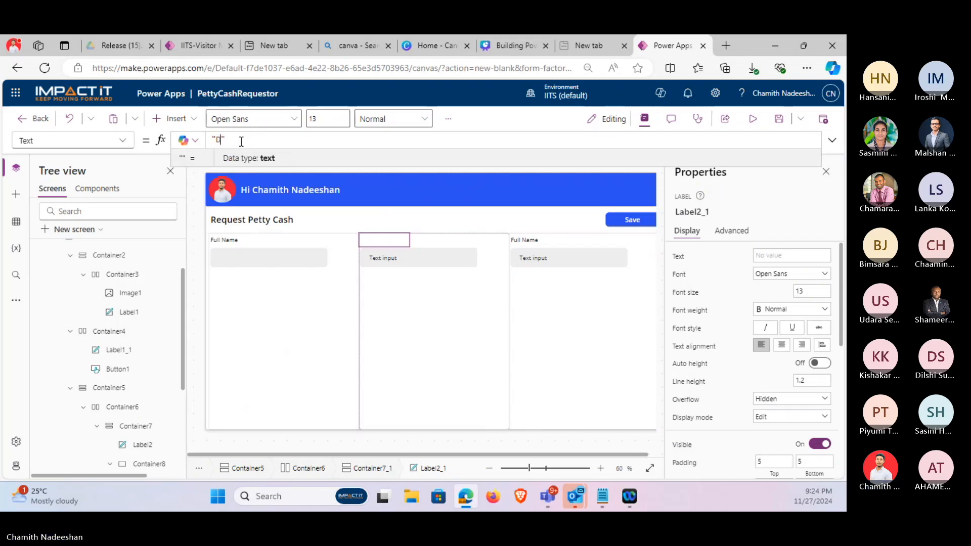
text(epartment)
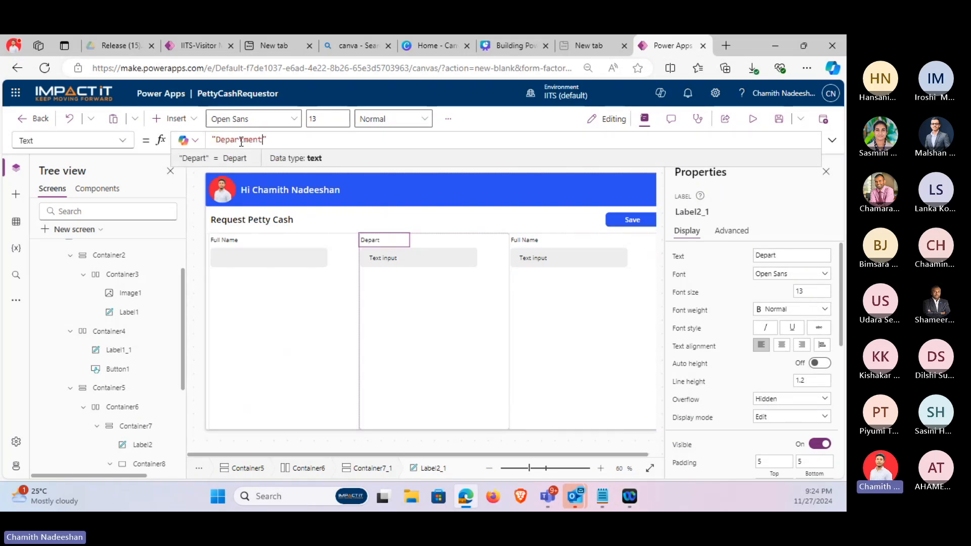
Set the text of the third column's label to "Purpose".
click(531, 239)
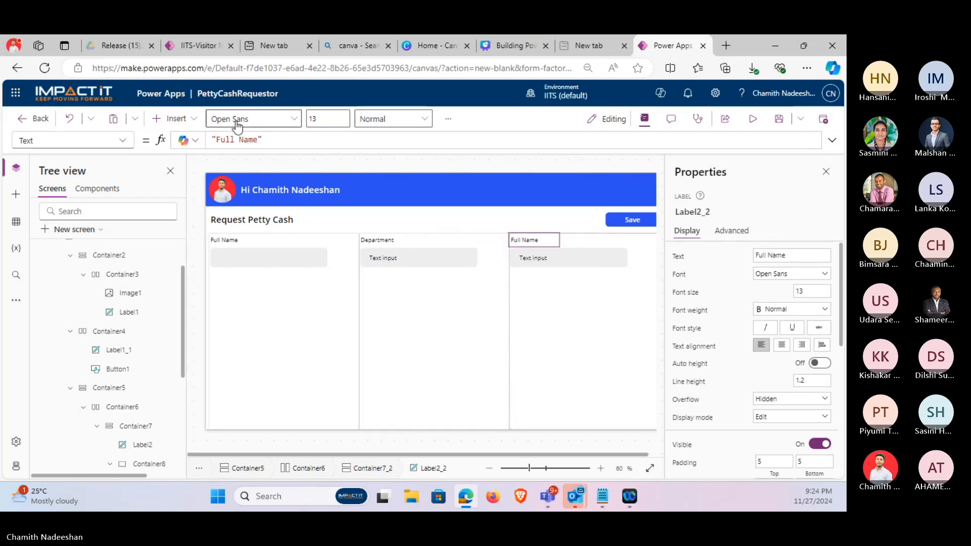
triple_click(249, 140)
text(")
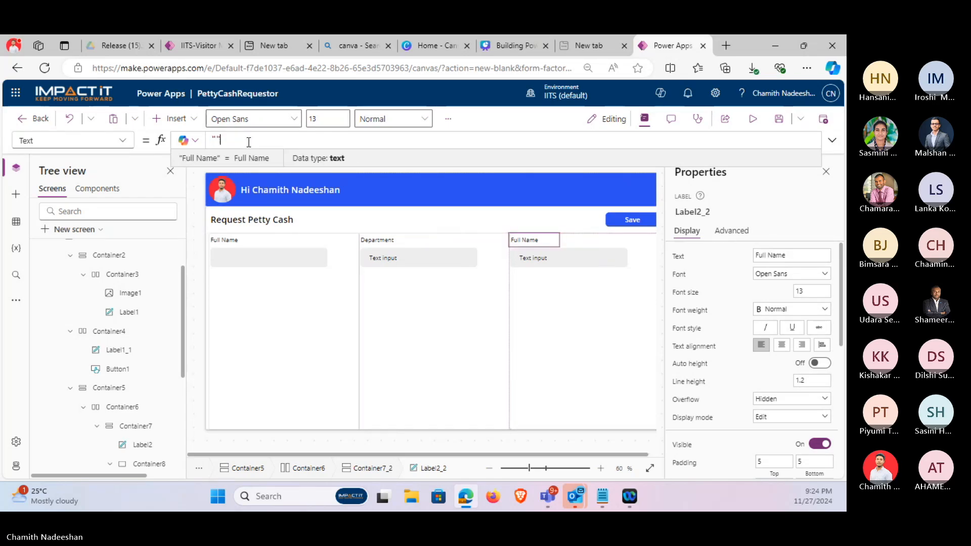
text(P)
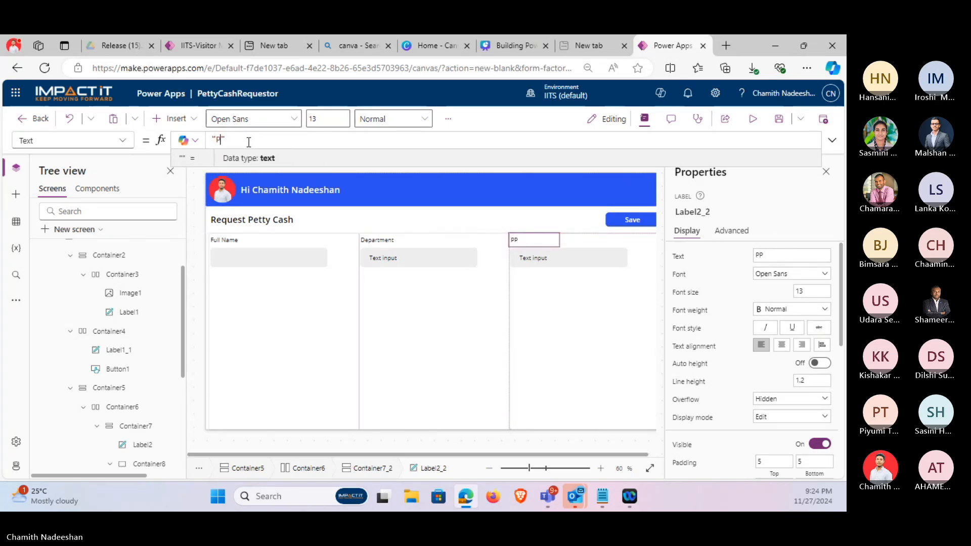
text(urpo)
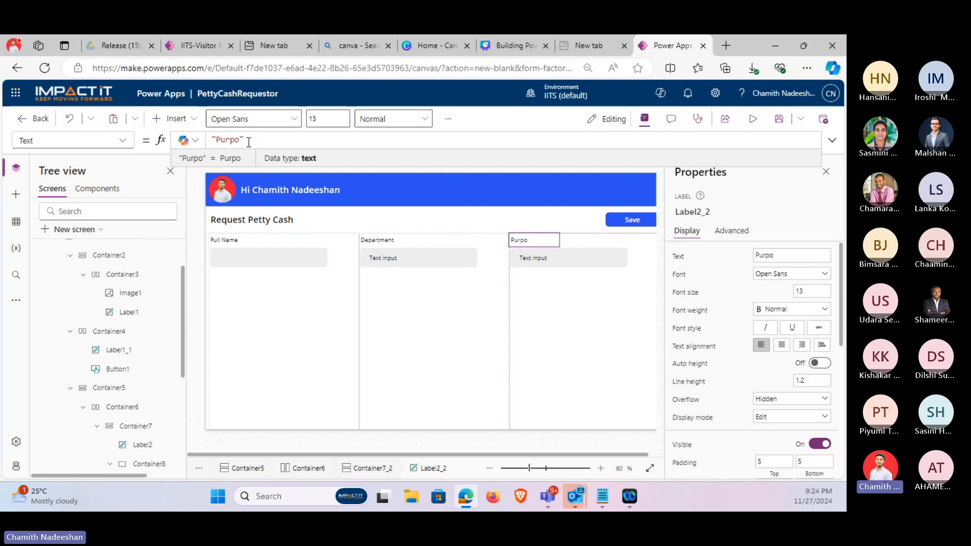
text(se)
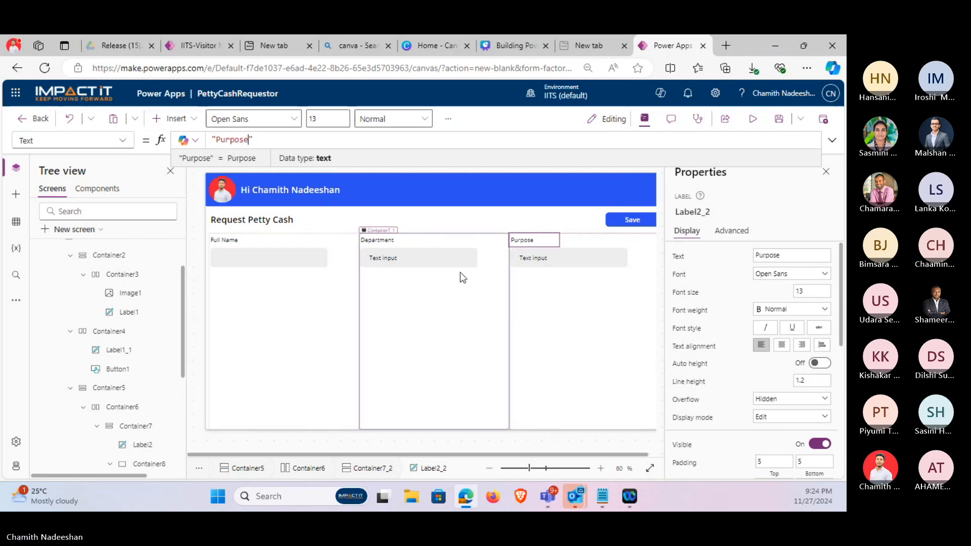
click(460, 273)
Examine the shared layout and sizing properties of the three column containers in Container6.
click(264, 397)
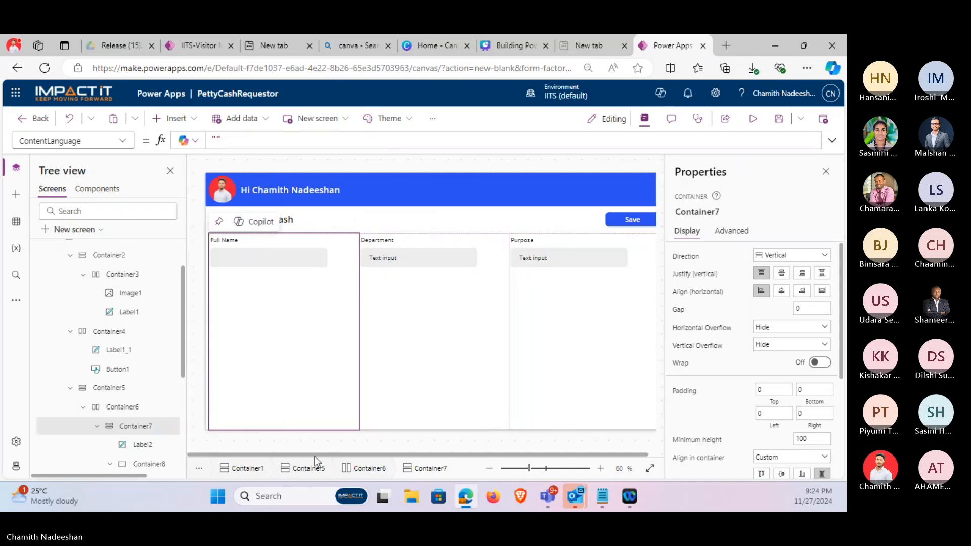
click(545, 357)
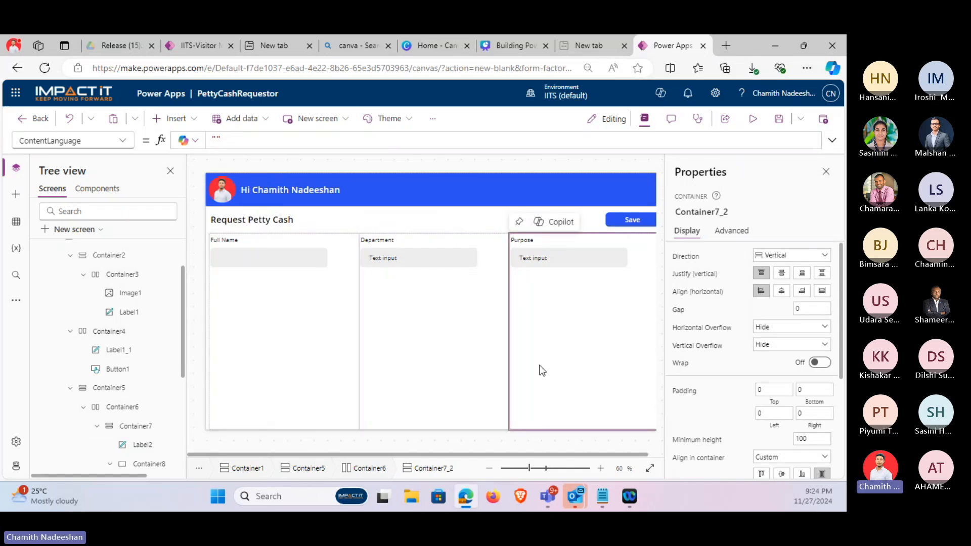
scroll(104, 384, down, 2)
click(97, 364)
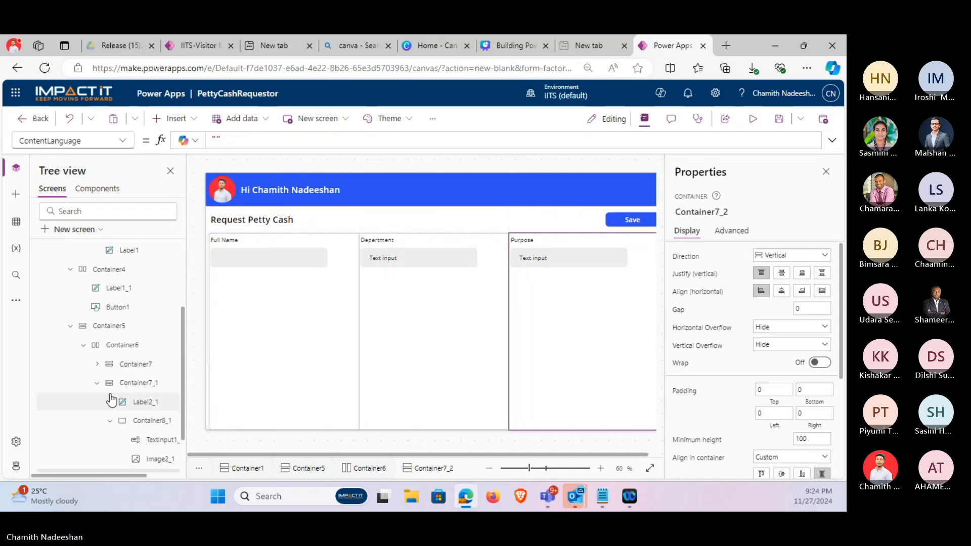
click(98, 383)
click(97, 425)
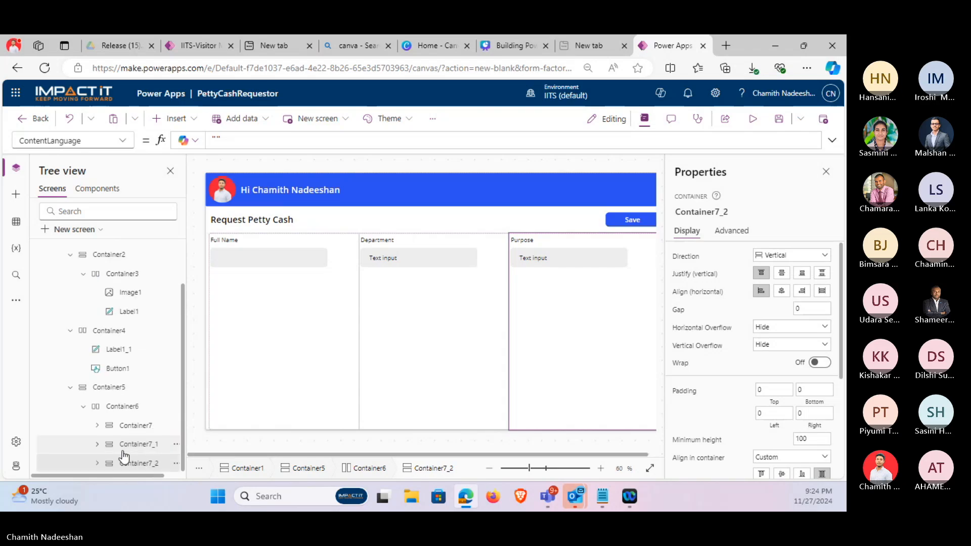
shift+click(129, 425)
scroll(749, 354, down, 5)
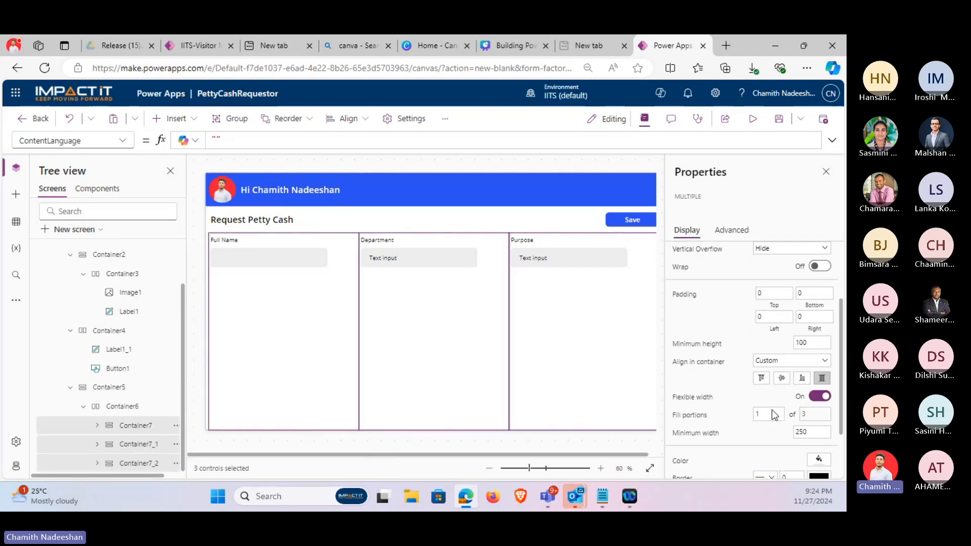
click(792, 441)
click(772, 347)
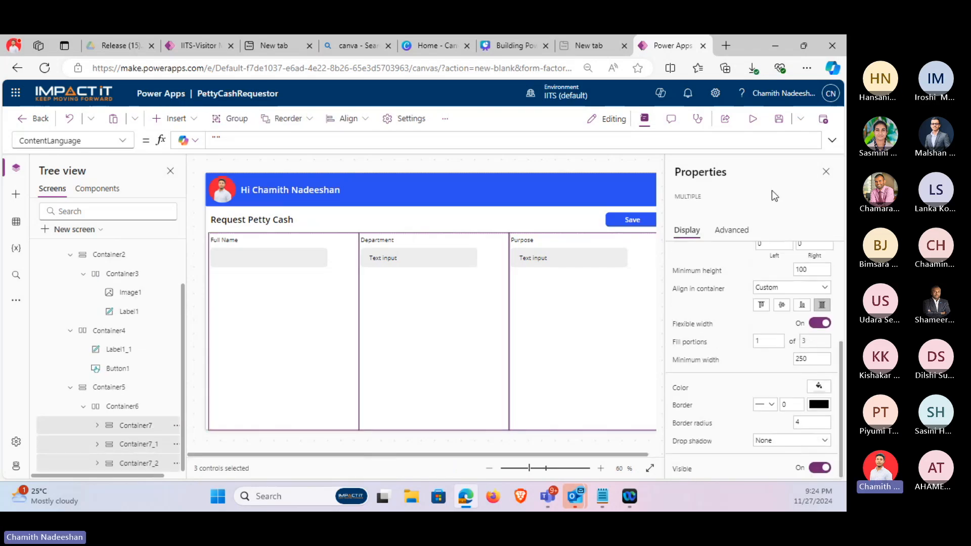
click(472, 167)
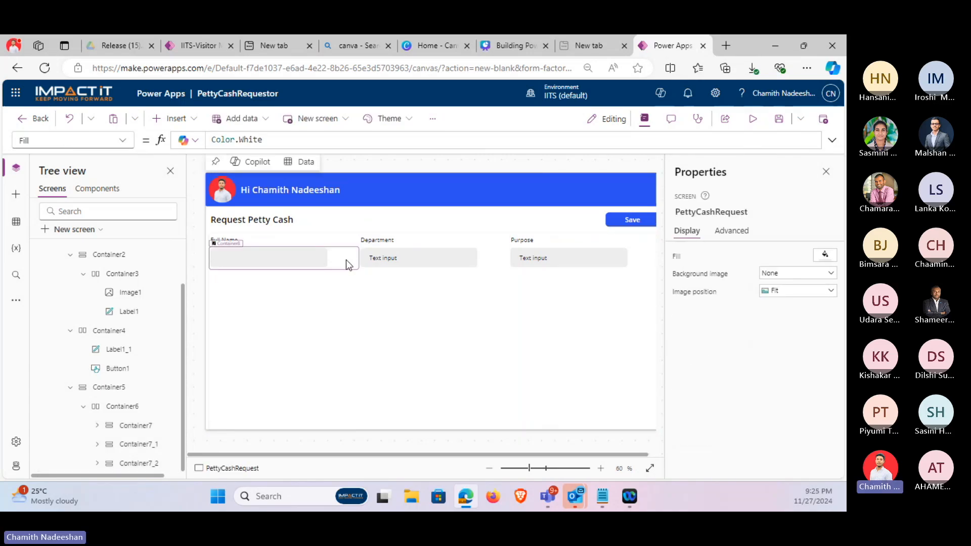
Set the width of the grey background image in the Full Name column to 420.
click(470, 292)
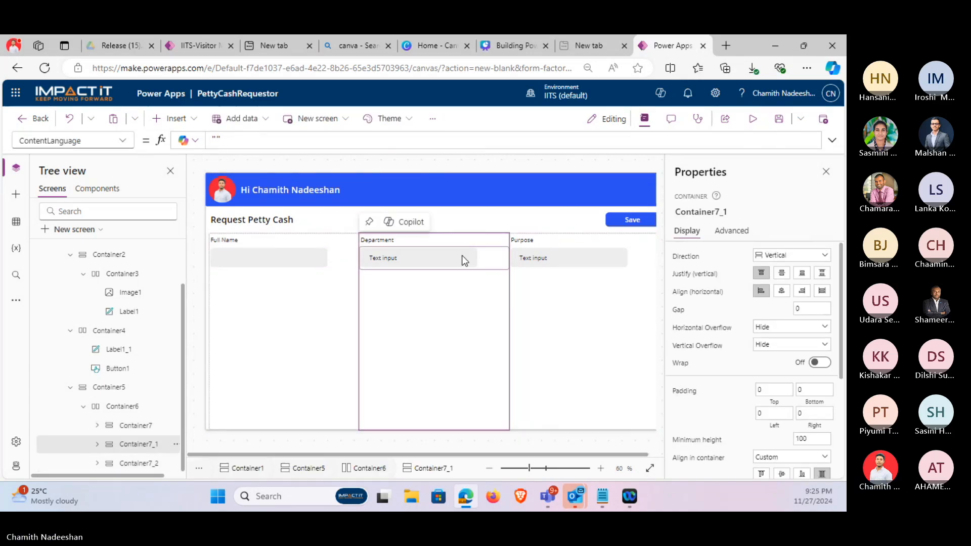
scroll(496, 304, down, 1)
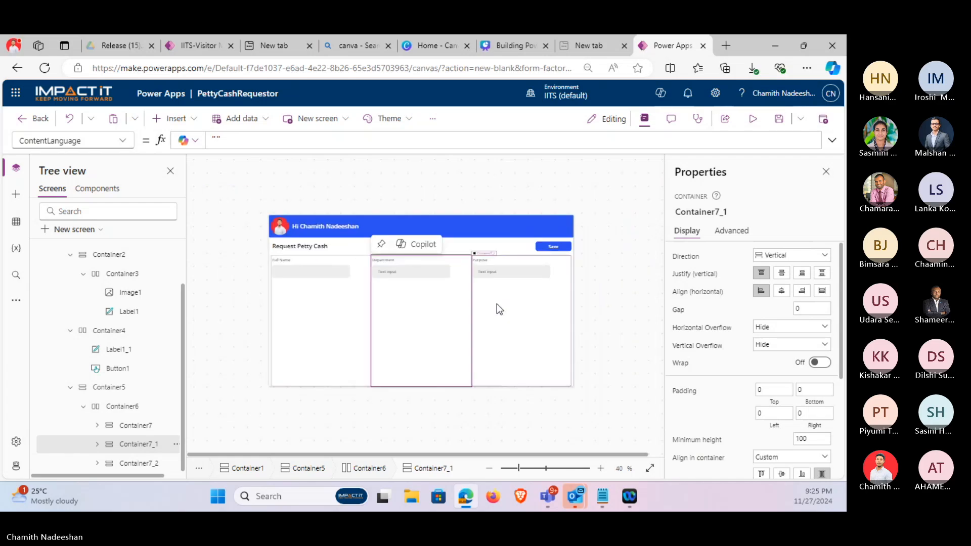
scroll(497, 304, up, 1)
click(312, 256)
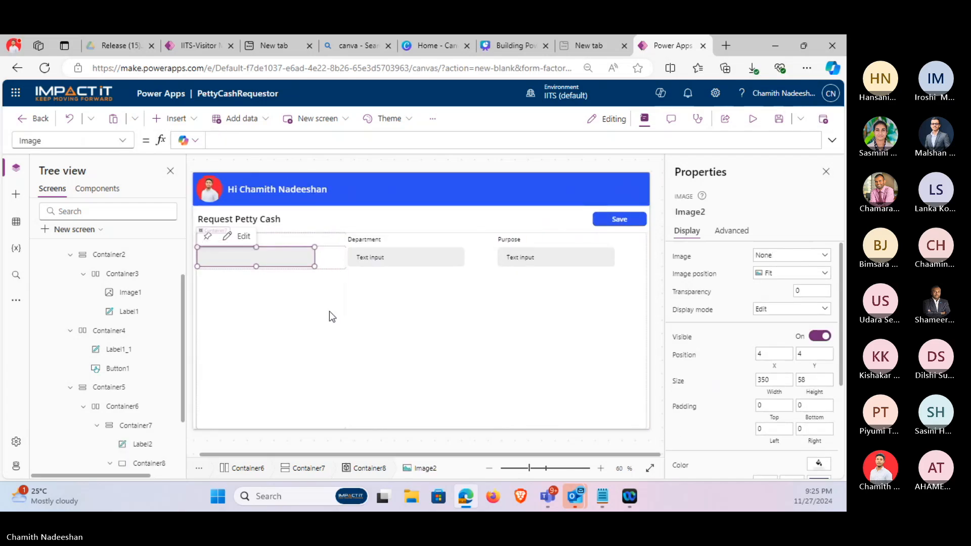
click(323, 267)
click(306, 264)
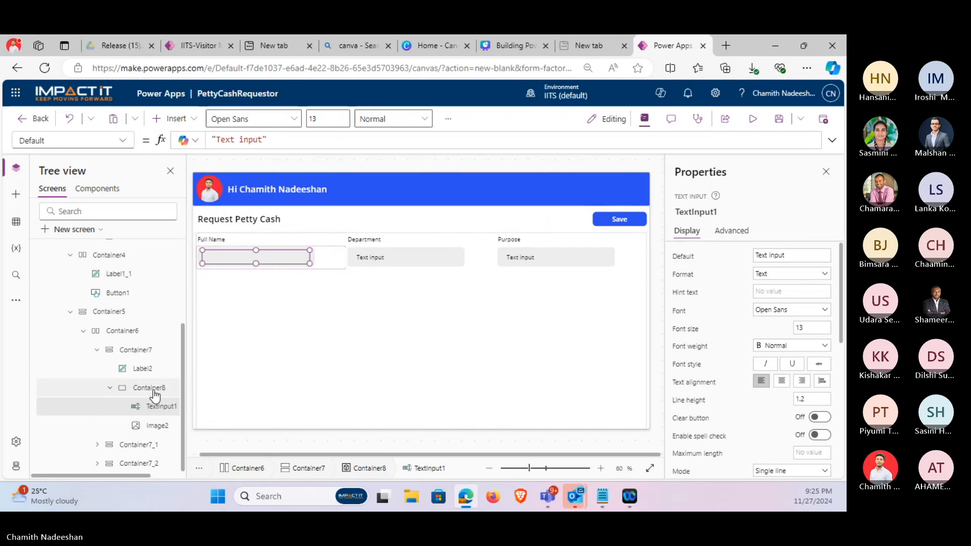
click(154, 425)
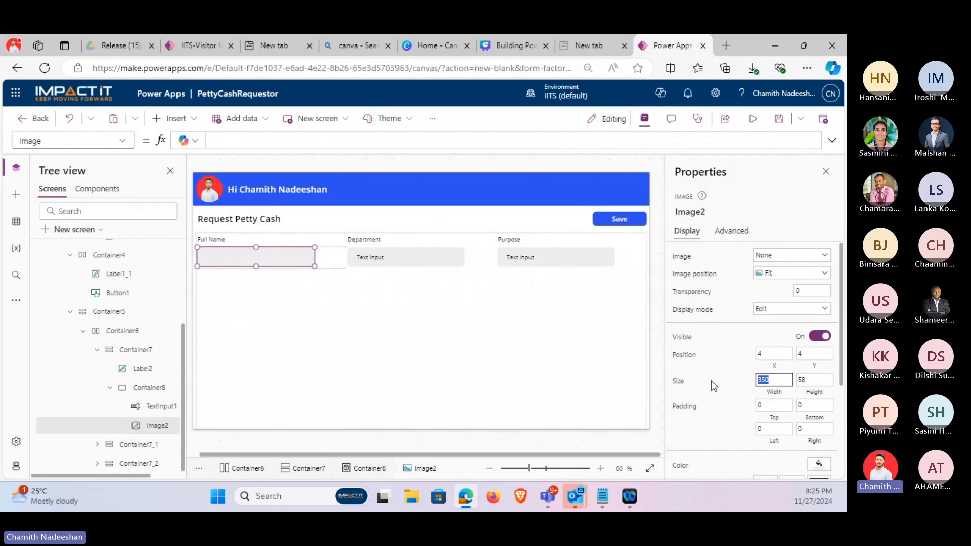
text(400)
key(ctrl+a)
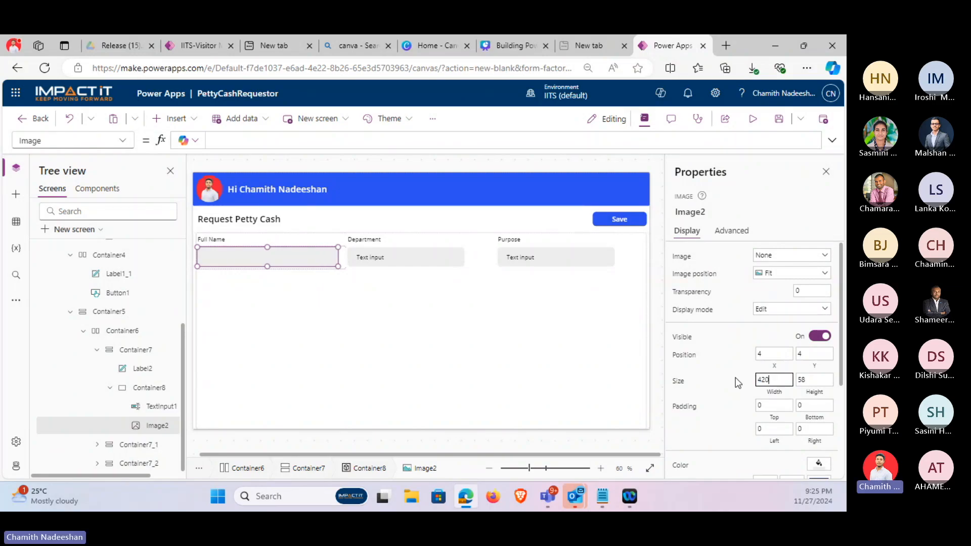
Set the width of the Department column's background image, Image2_1, to 420.
click(445, 262)
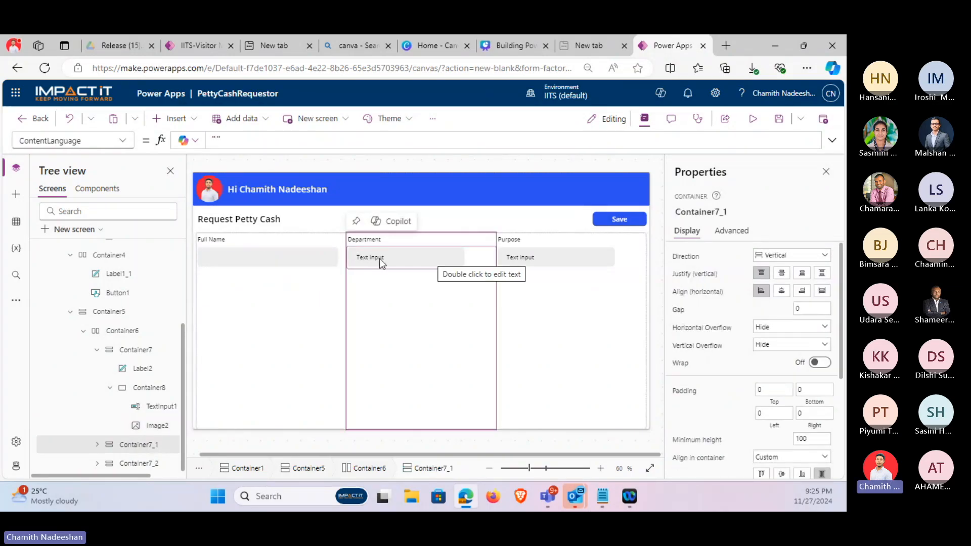
click(97, 444)
scroll(127, 404, down, 2)
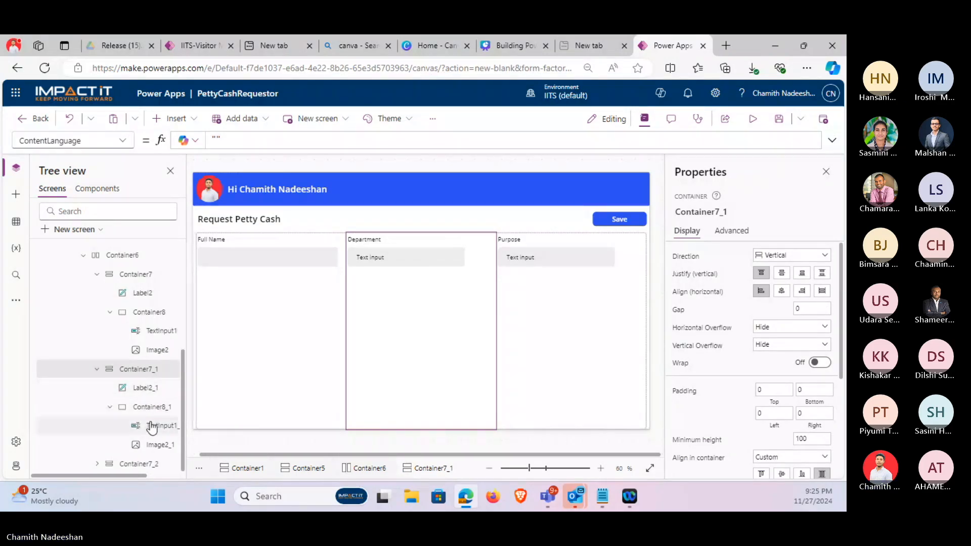
click(156, 444)
drag(773, 380, 726, 380)
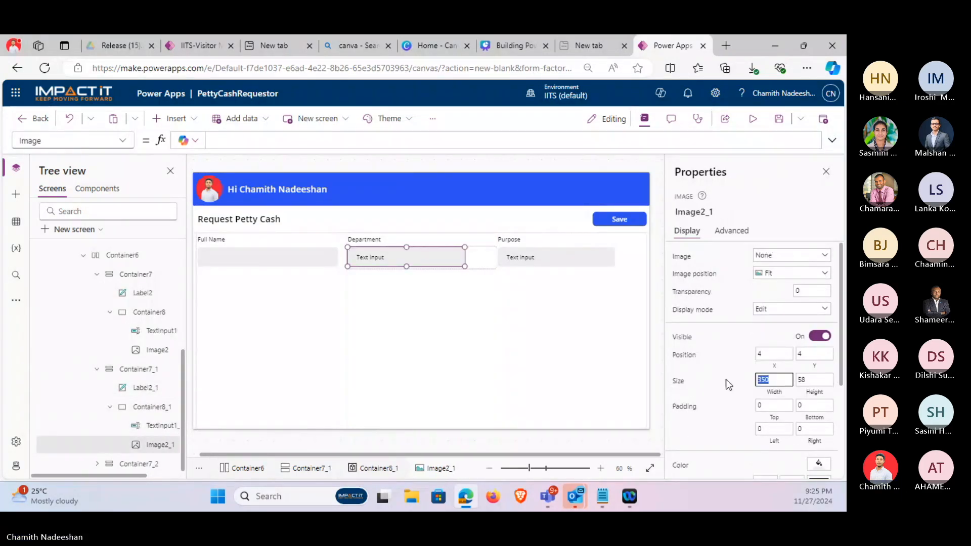
text(420)
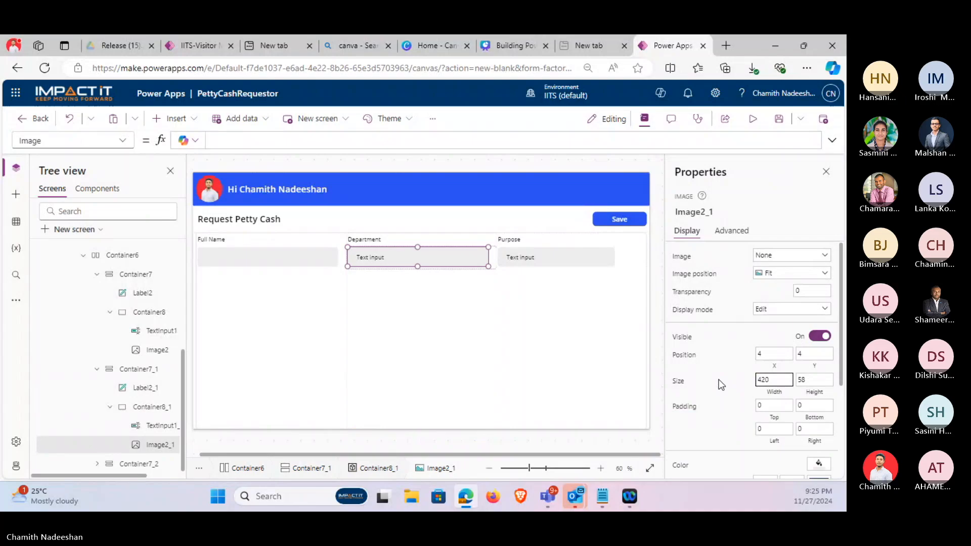
Set the width of the Purpose column's background image, Image2_2, to 420.
click(612, 255)
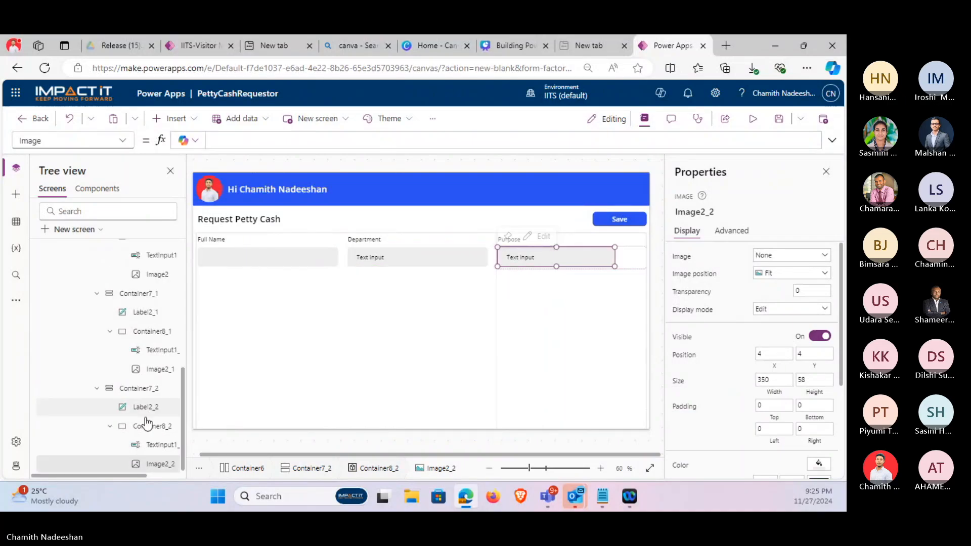
double_click(776, 379)
text(420)
key(Return)
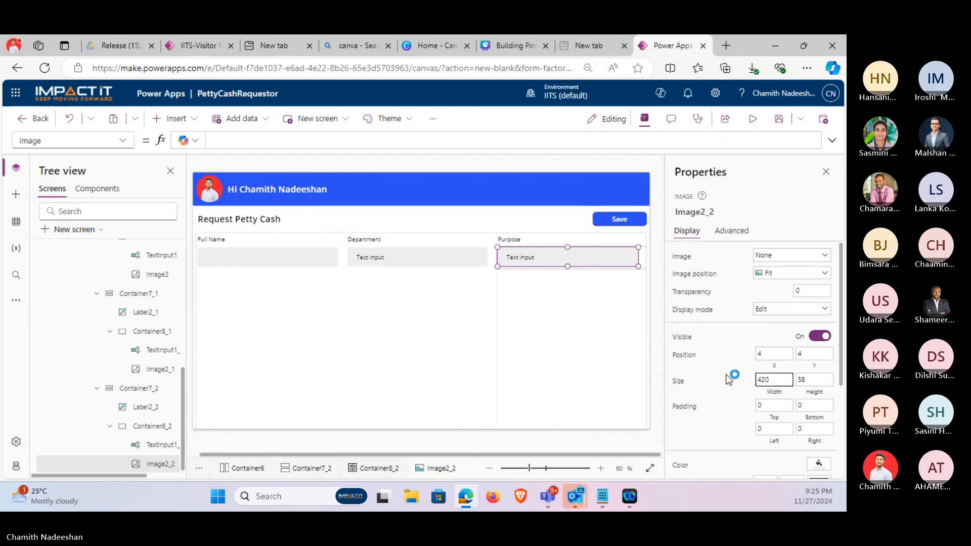
click(581, 348)
click(435, 362)
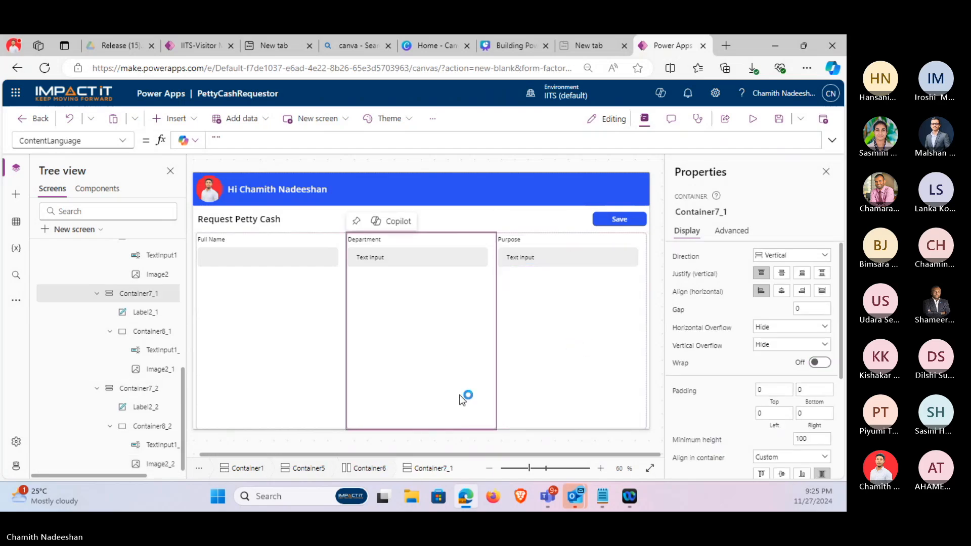
Preview the app to check the three-column form, and return to the editor.
click(752, 118)
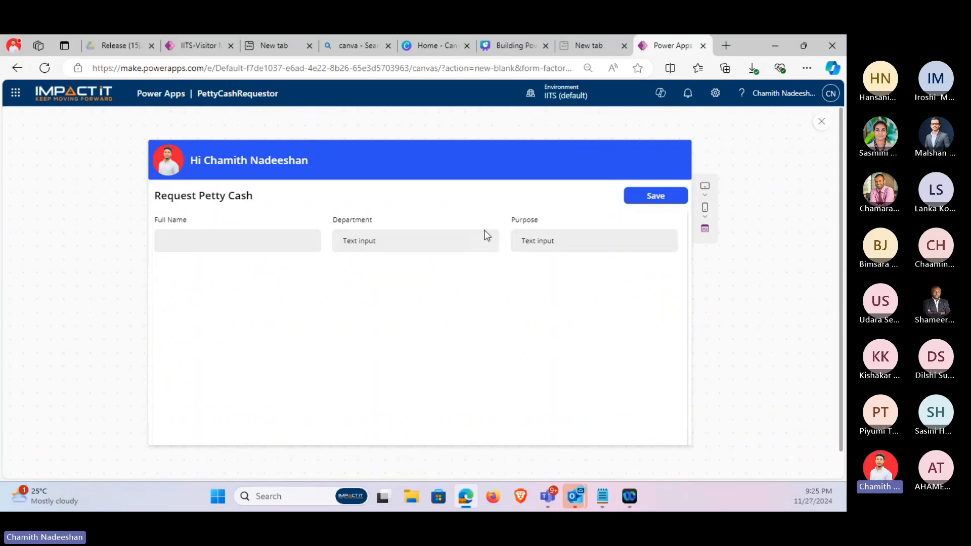
click(830, 124)
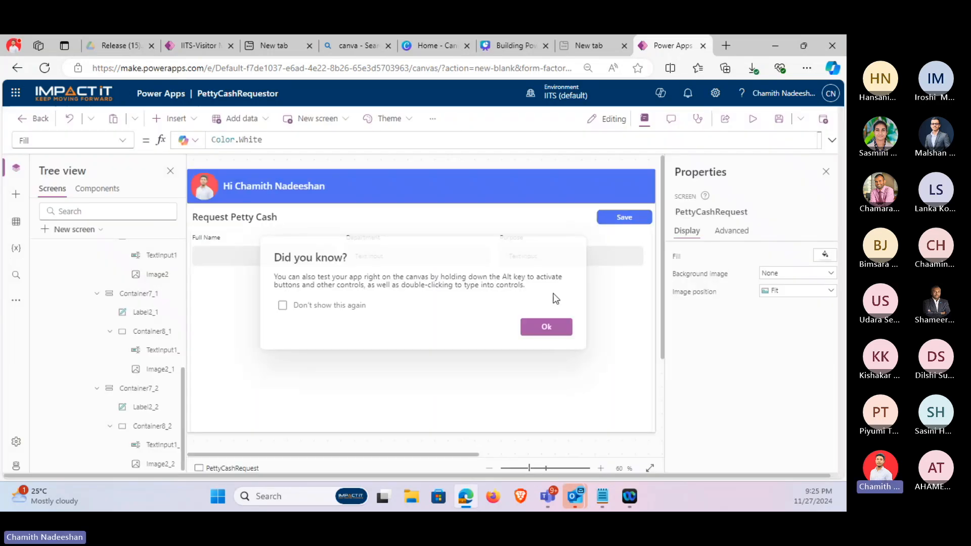
click(566, 330)
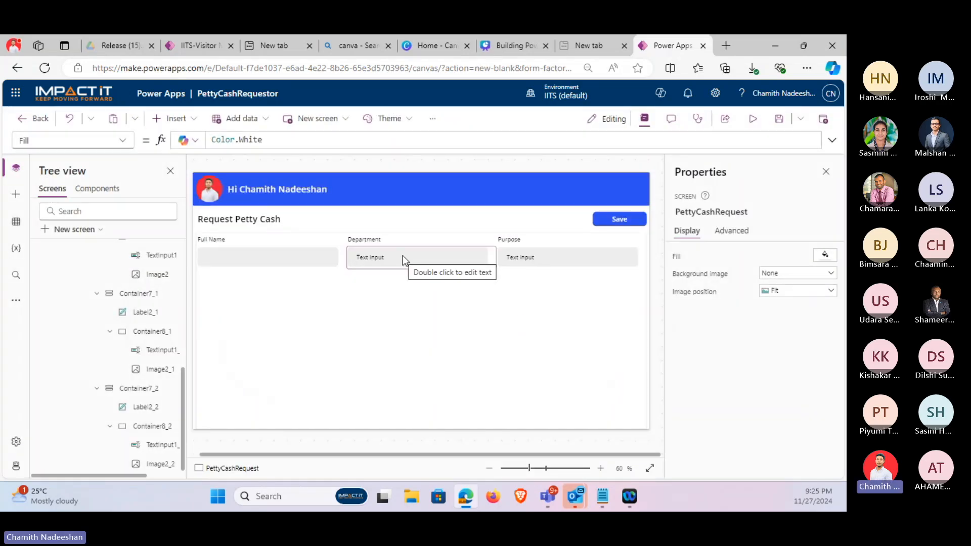
Replace the Department column's text input with a drop down placed over the grey background at about X 15, Y 13.
click(403, 255)
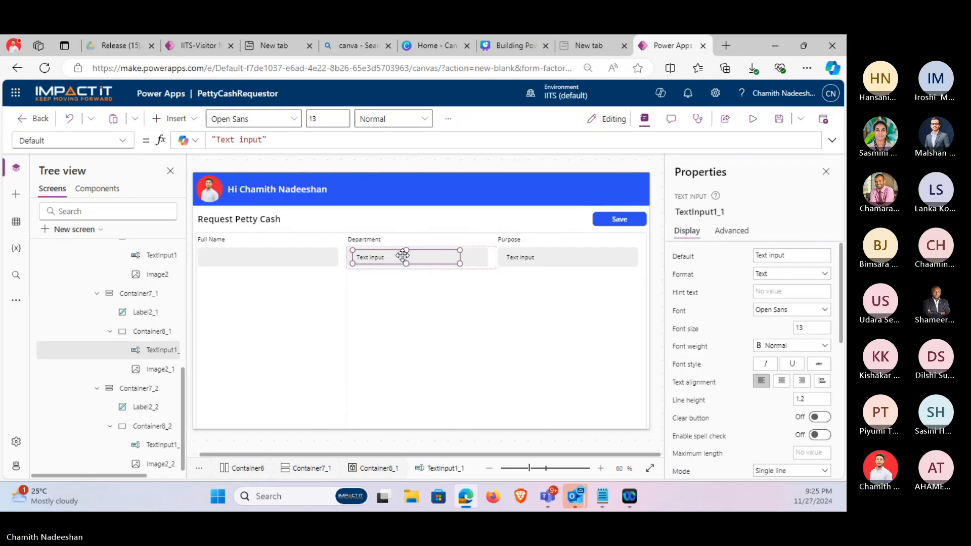
key(Delete)
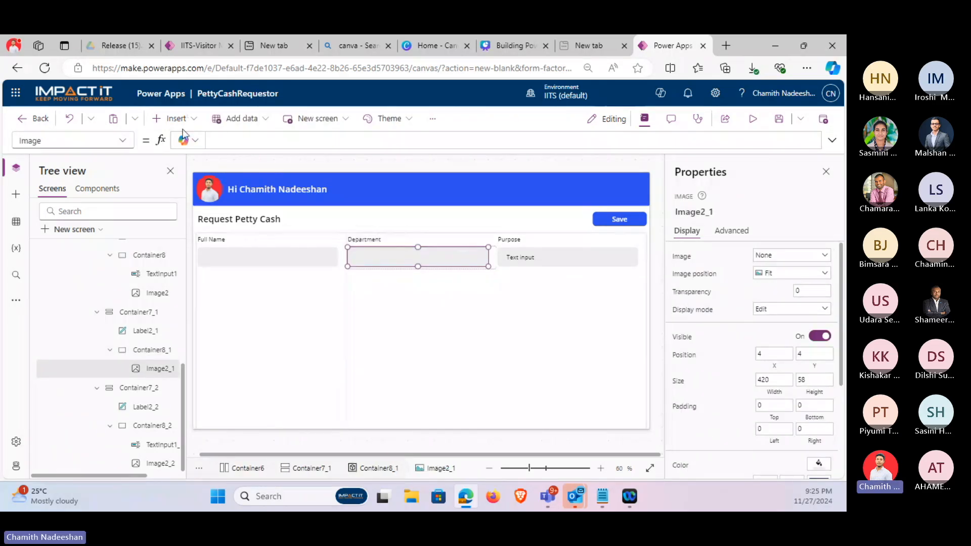
click(174, 118)
text(dr)
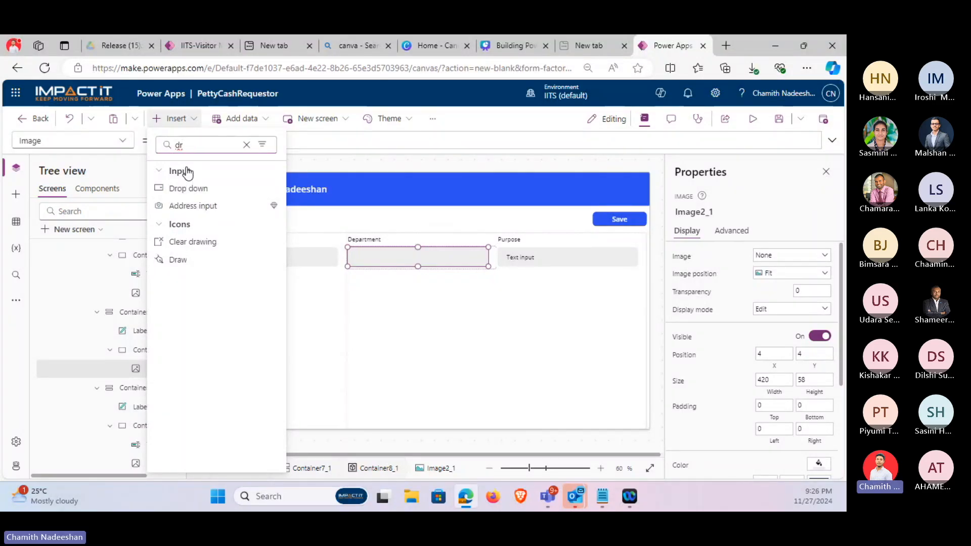
click(188, 187)
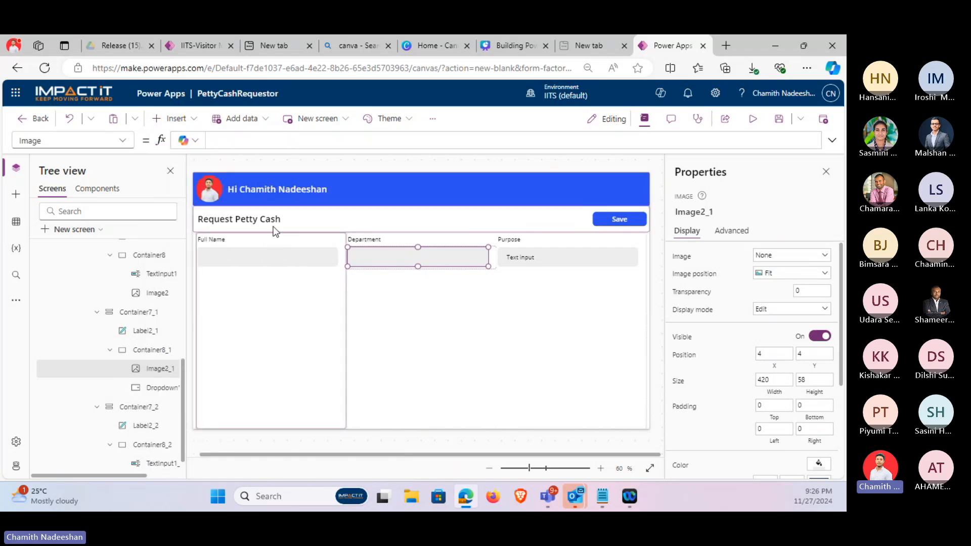
drag(431, 254, 435, 258)
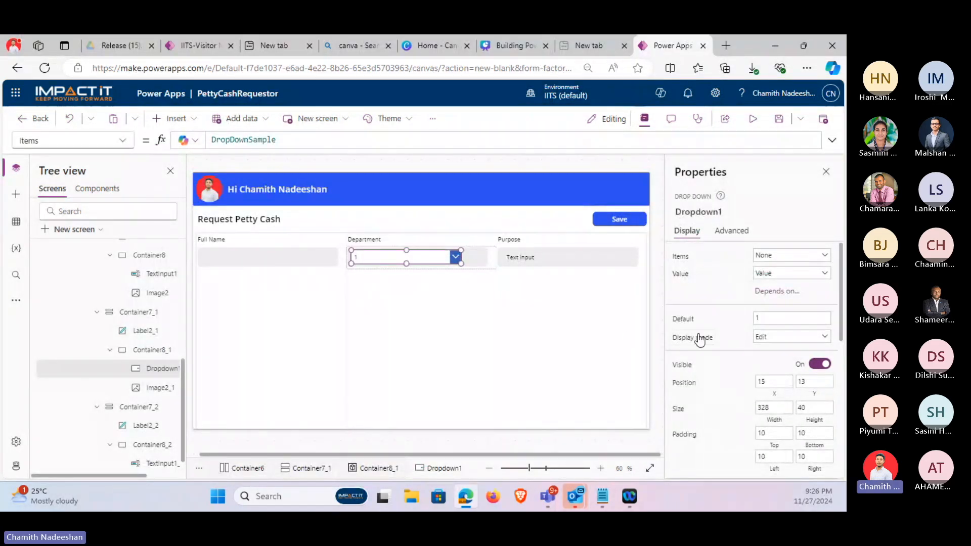
Set the width of the Department drop down to 400.
scroll(801, 436, down, 10)
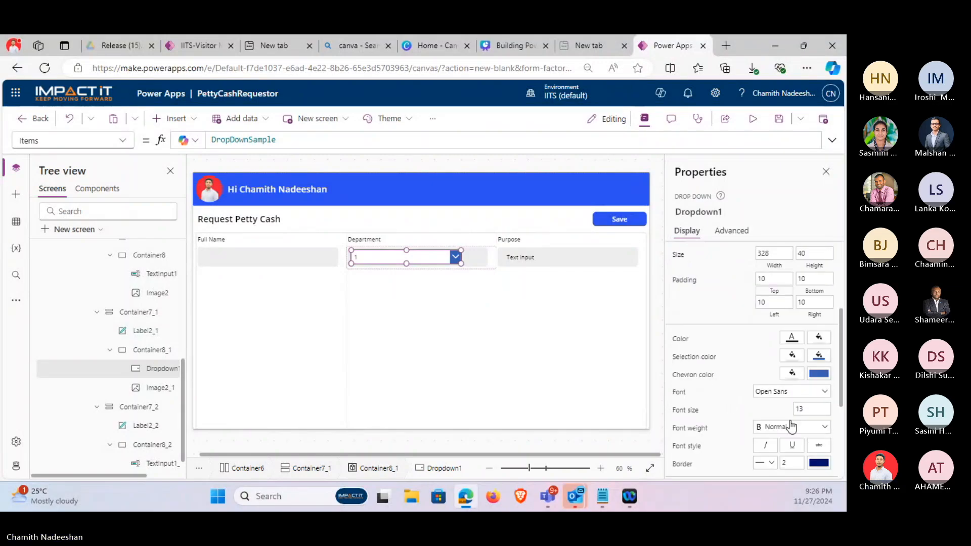
scroll(792, 390, up, 8)
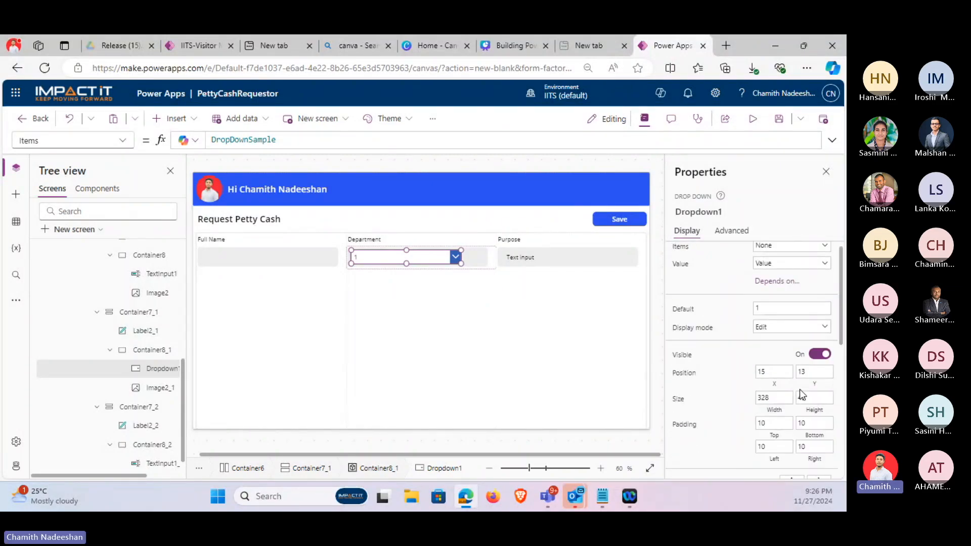
click(775, 394)
text(420)
key(Return)
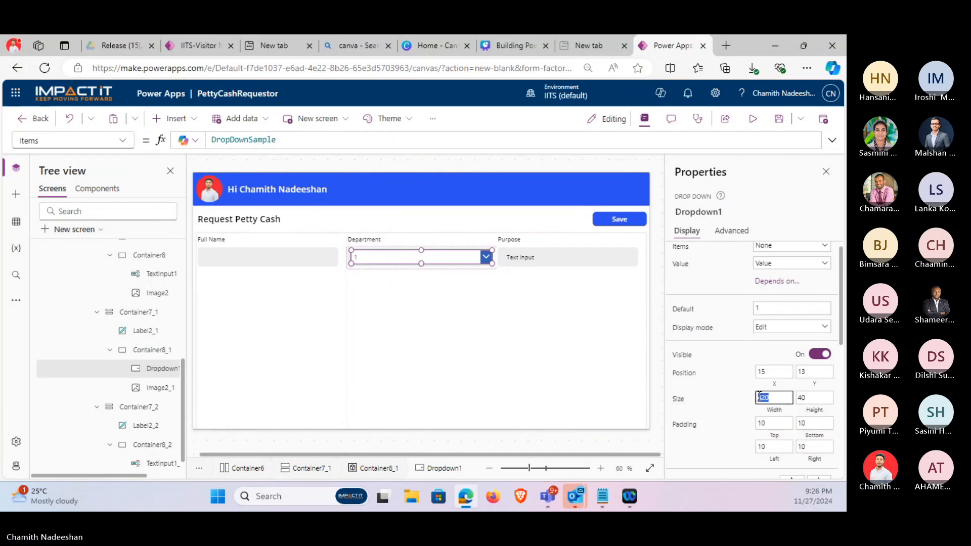
text(400)
key(Return)
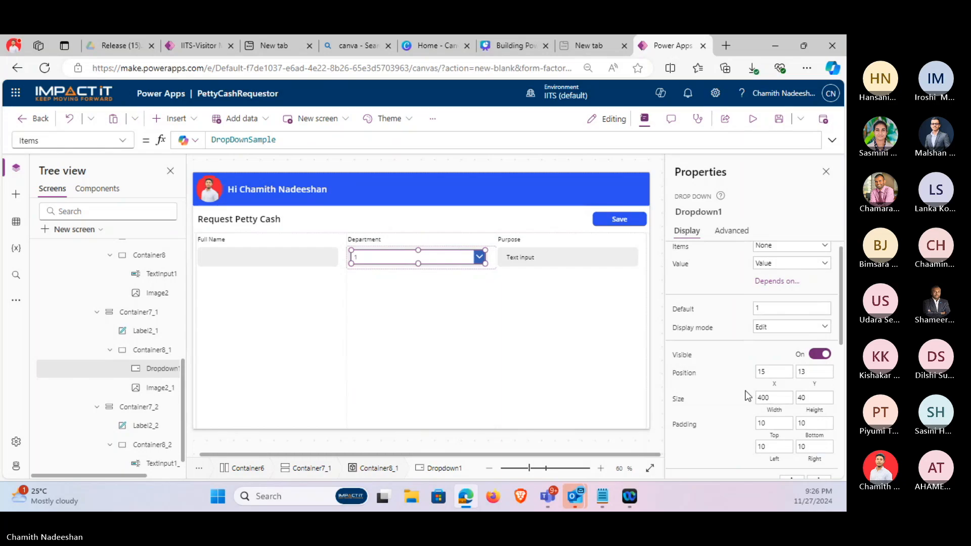
Copy the custom hex colour of the background image behind the Purpose text input.
scroll(756, 384, down, 3)
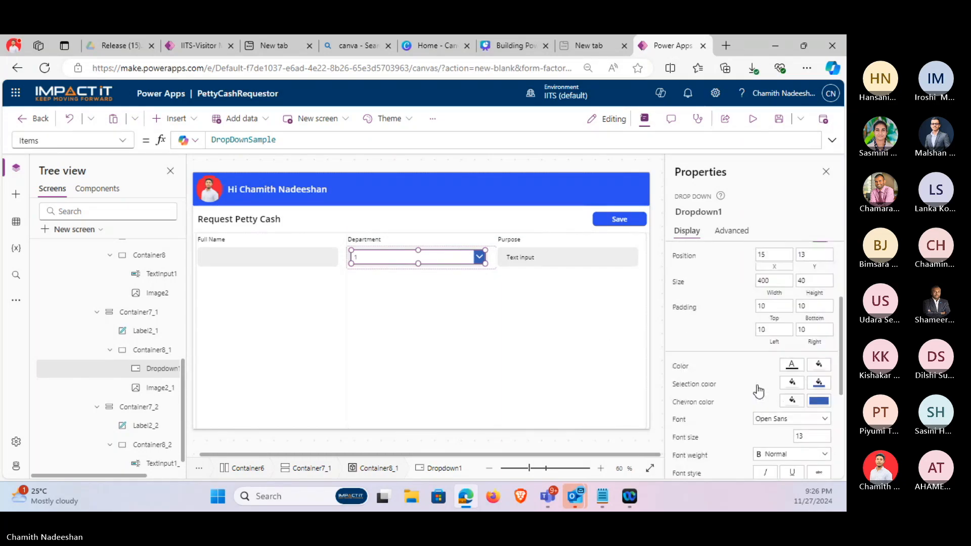
click(622, 255)
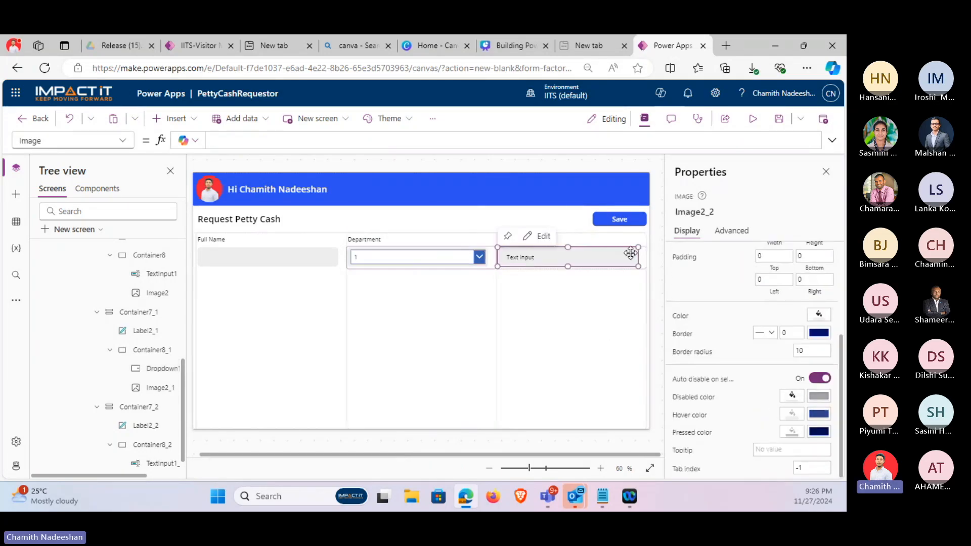
click(824, 317)
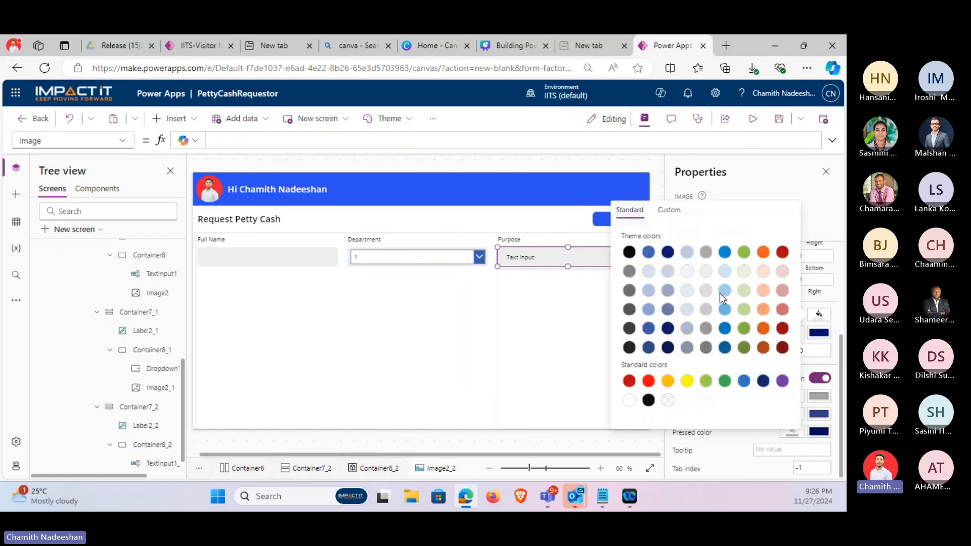
click(690, 211)
double_click(656, 411)
key(ctrl+c)
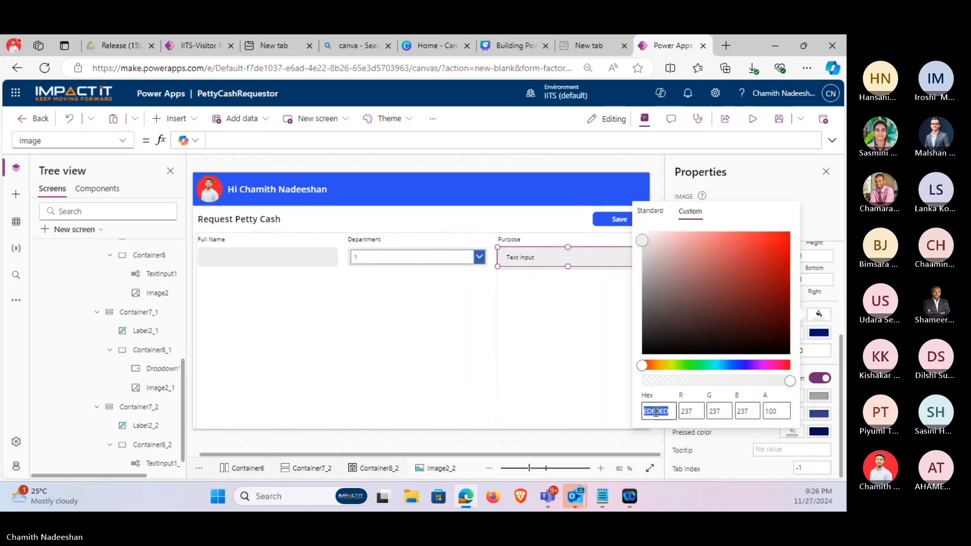
Set the Department dropdown's fill colour to the copied hex value EDEDED.
click(448, 258)
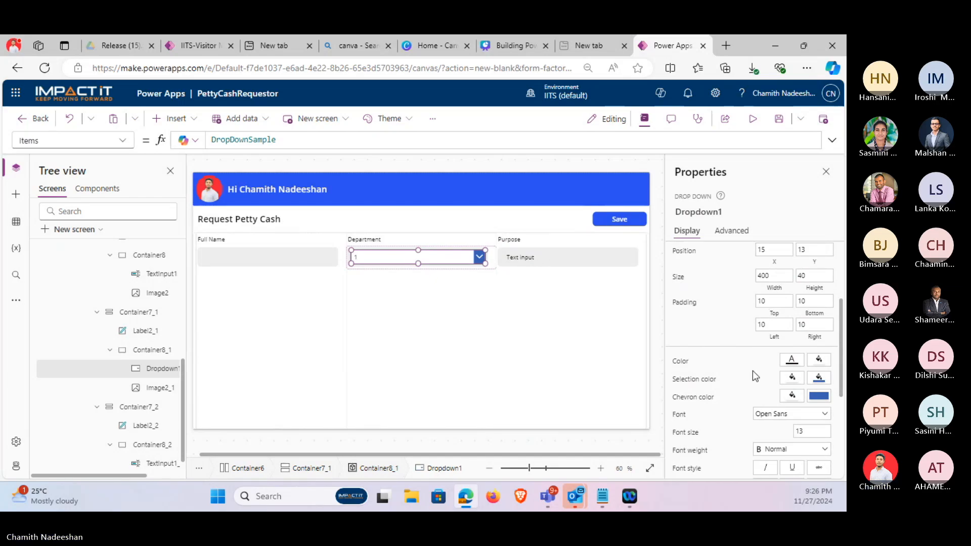
click(818, 360)
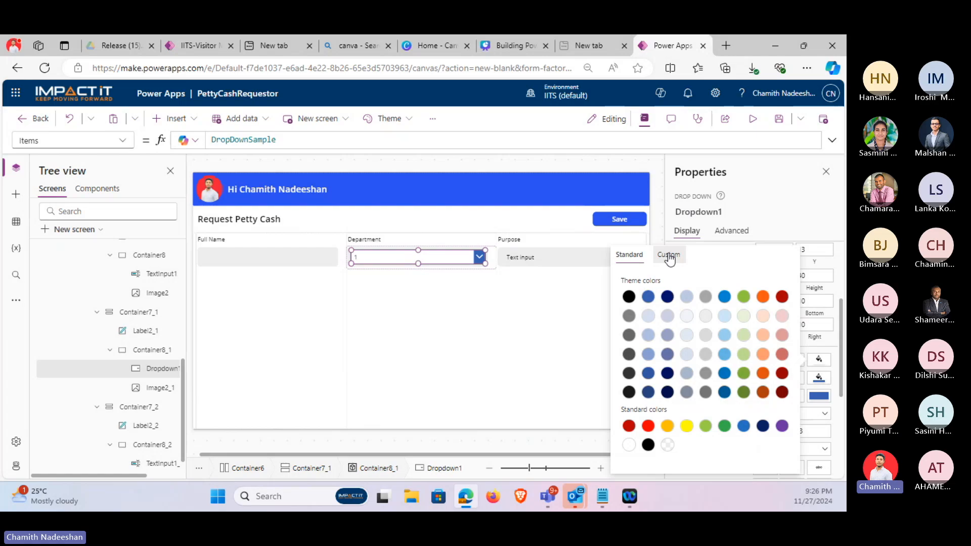
click(689, 256)
key(ctrl+v)
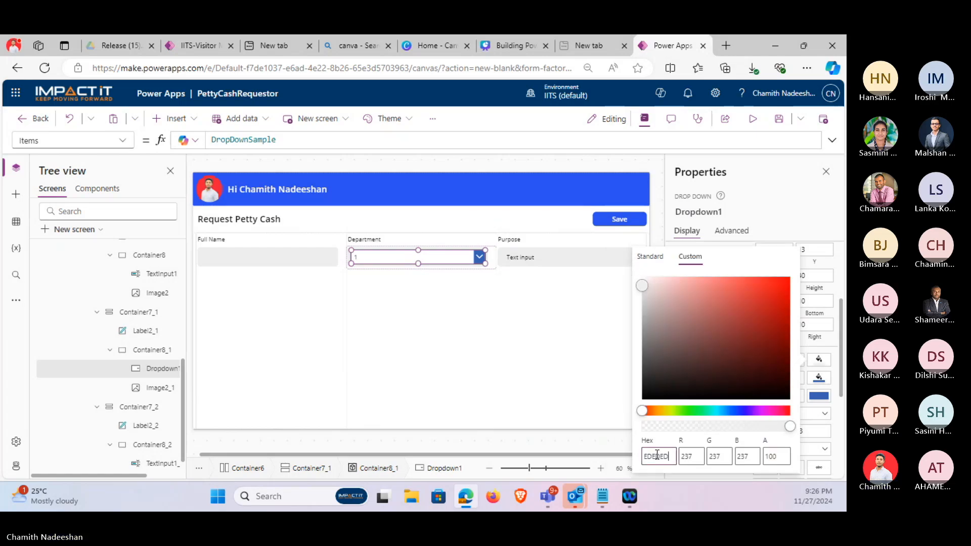
click(774, 203)
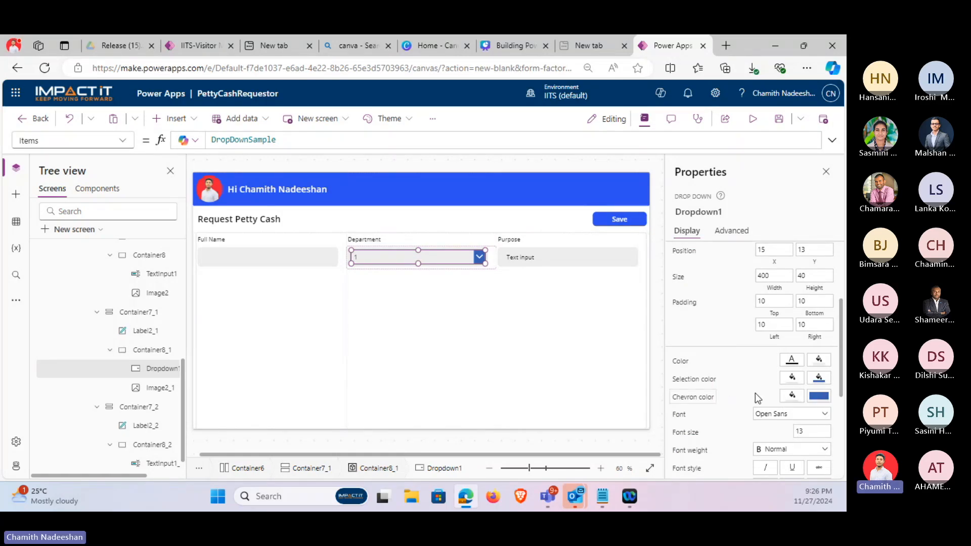
Make the Department dropdown's chevron background transparent and its chevron black.
click(824, 400)
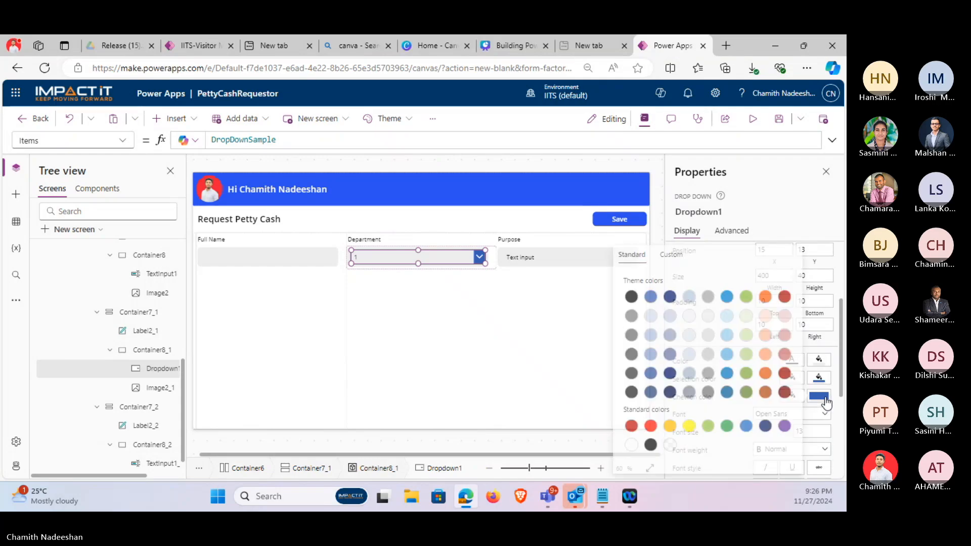
click(668, 445)
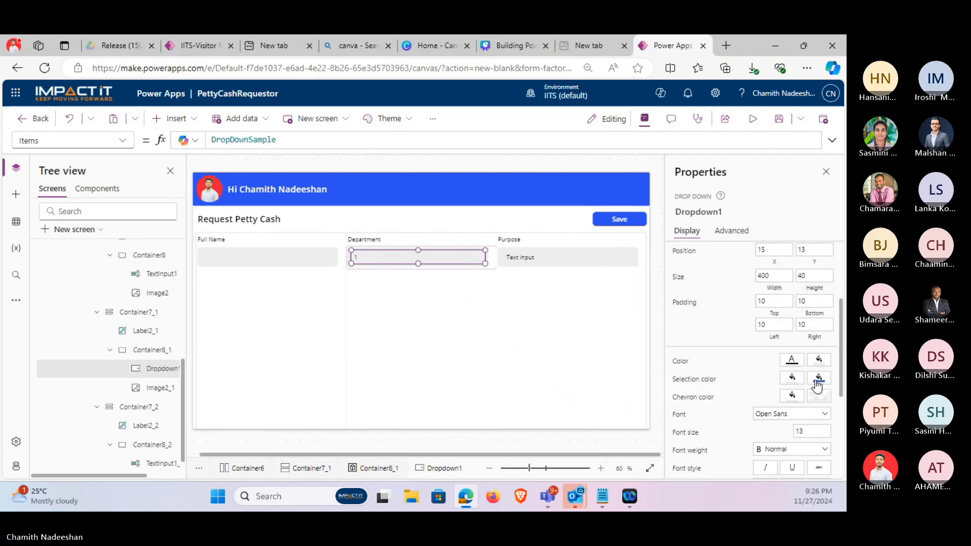
click(792, 397)
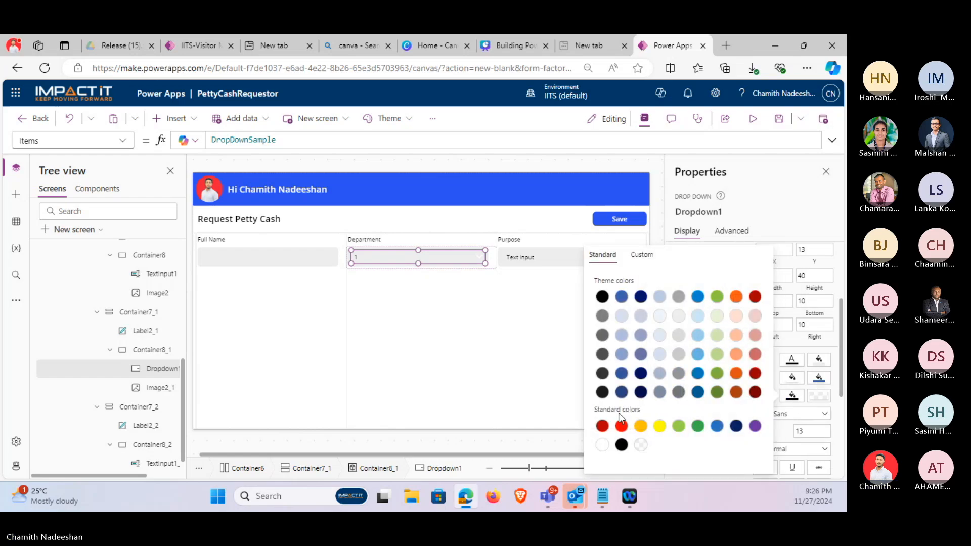
click(411, 326)
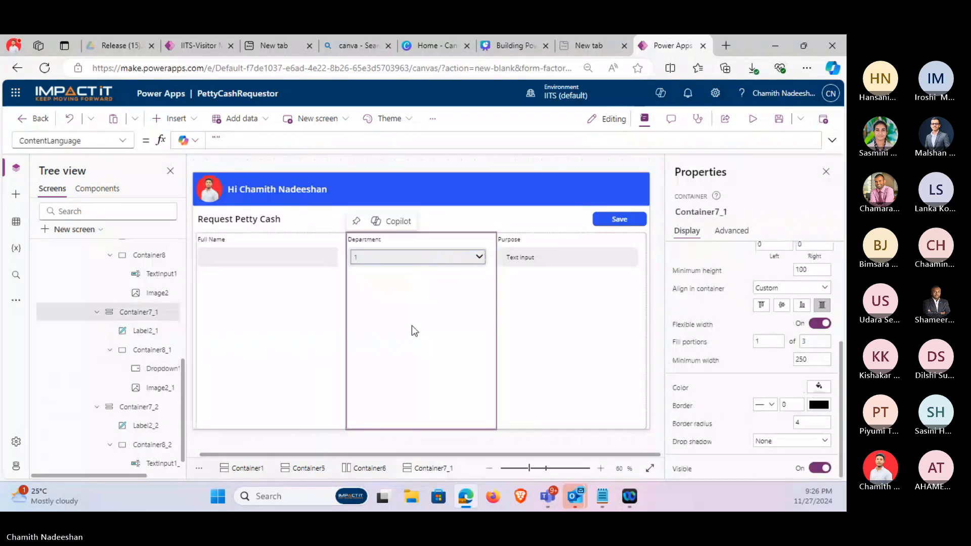
Set the Department dropdown's border style to none.
click(411, 257)
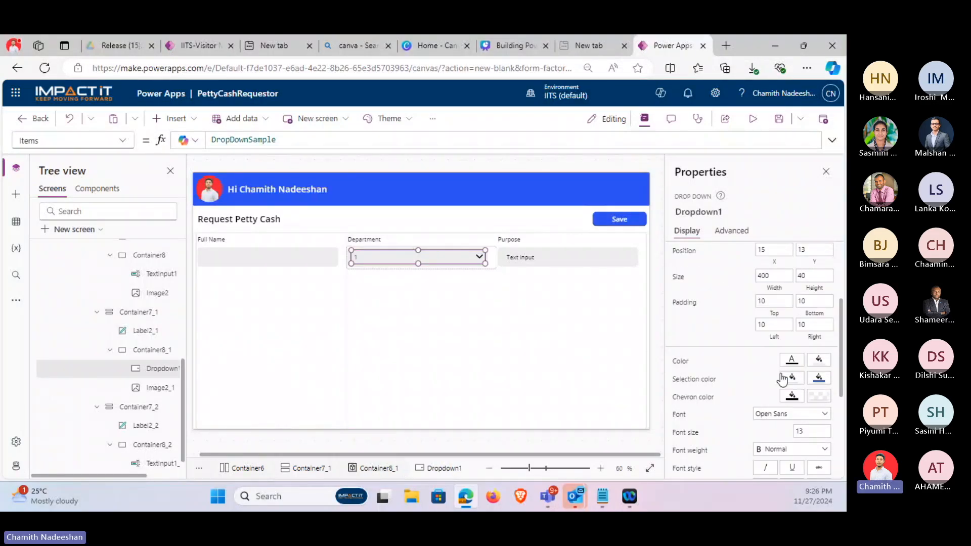
scroll(742, 374, down, 4)
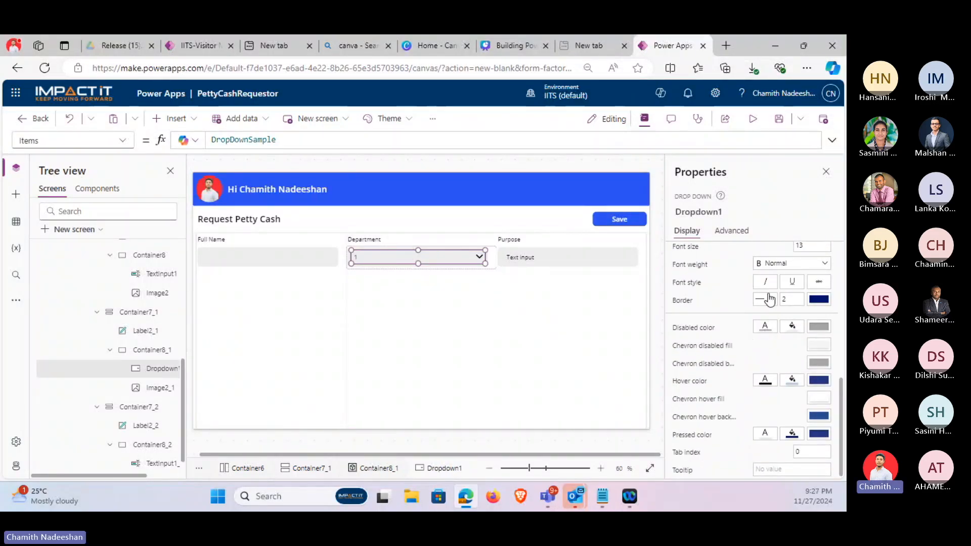
click(764, 299)
click(761, 340)
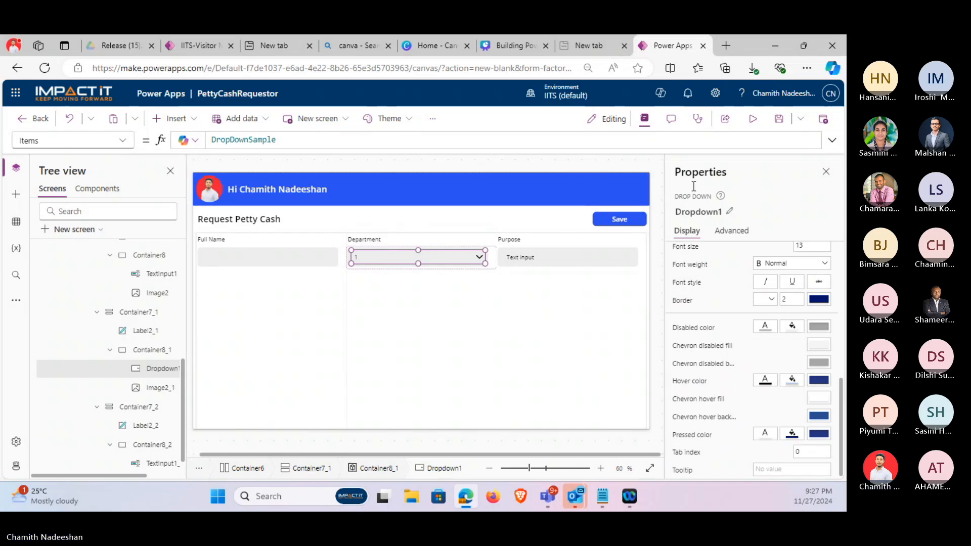
Preview the app, expand the Department dropdown to check its styling, and return to editing.
click(760, 125)
click(475, 247)
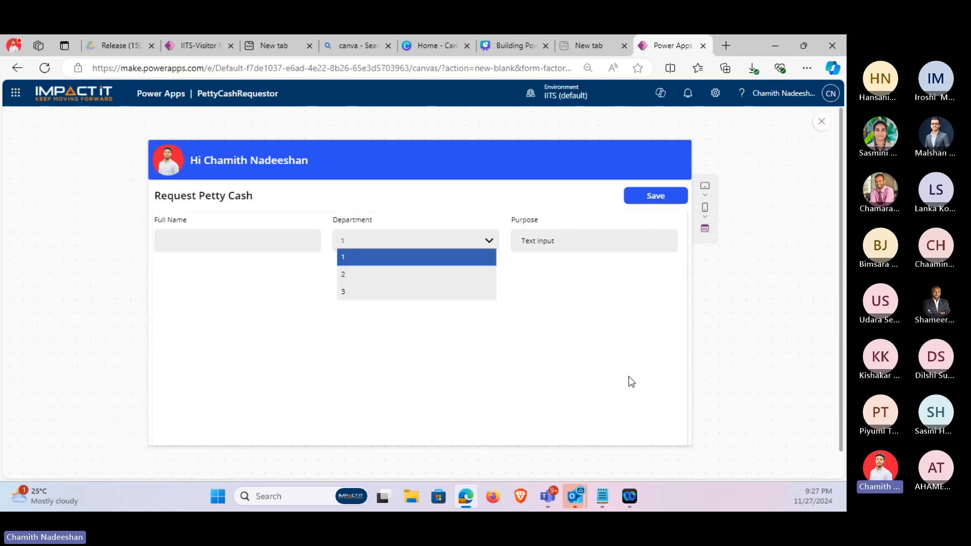
click(541, 354)
click(821, 121)
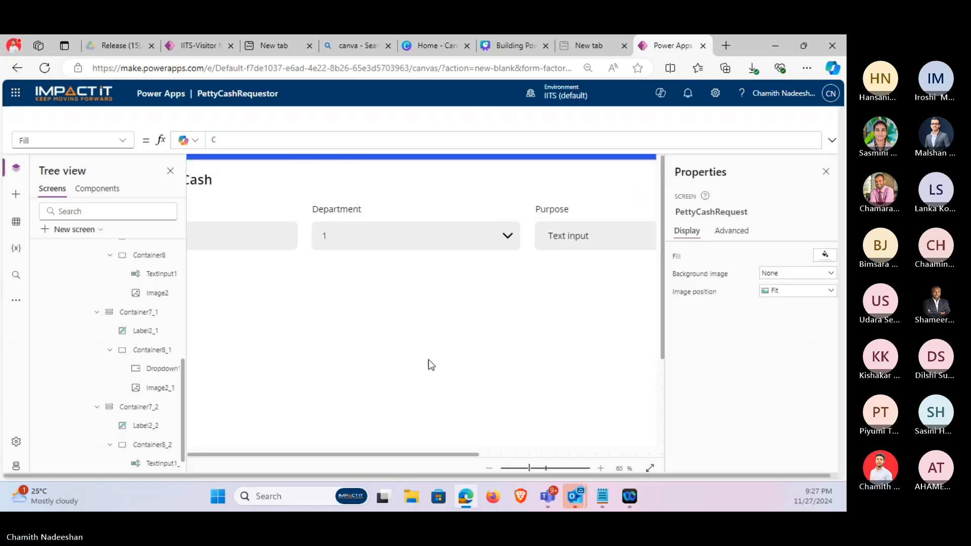
click(549, 327)
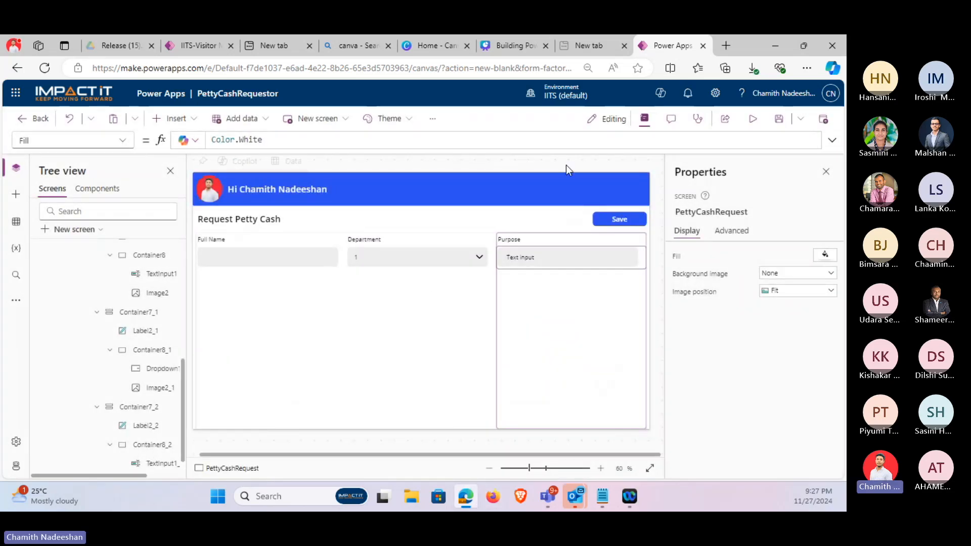
Switch to the Canva deck, view the petty cash mock-up on page 9 full screen, and return to Power Apps.
click(511, 48)
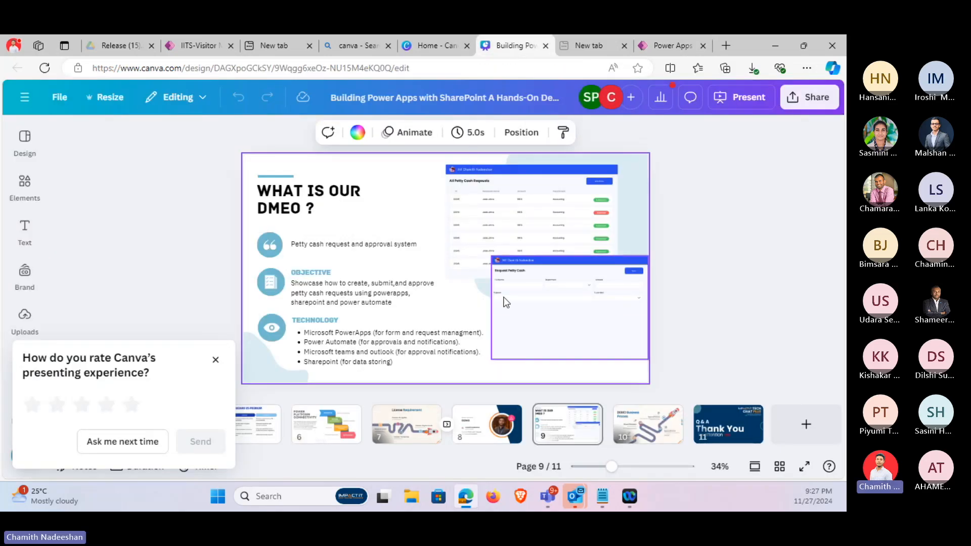
click(804, 466)
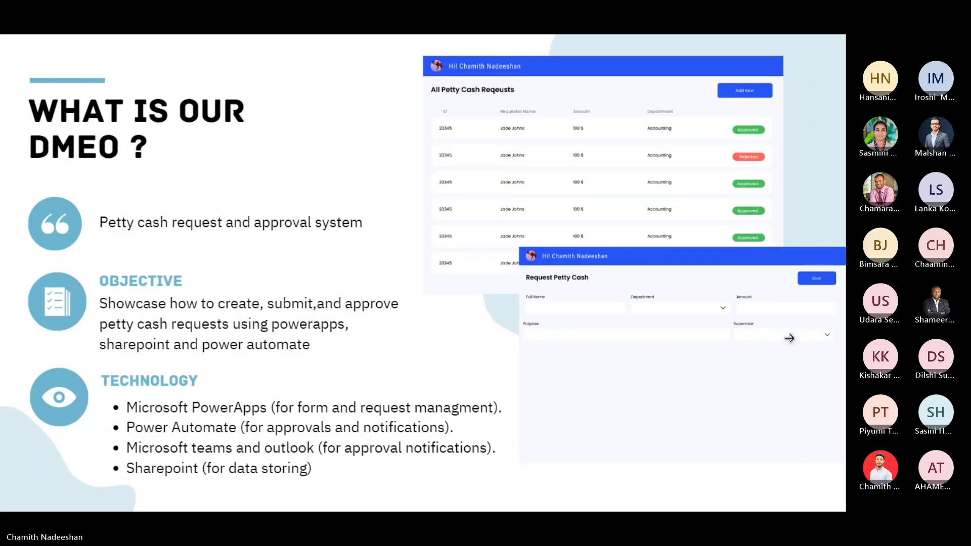
key(Escape)
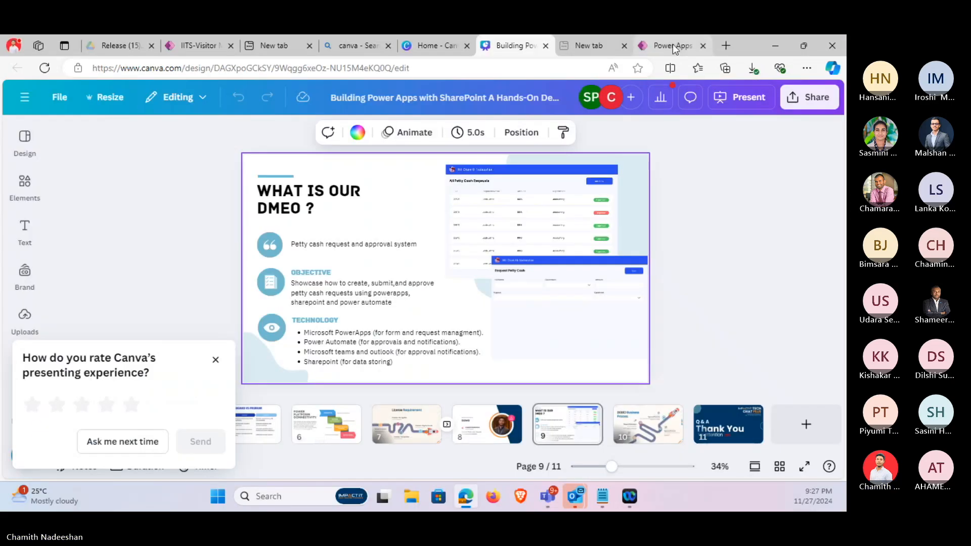
click(673, 45)
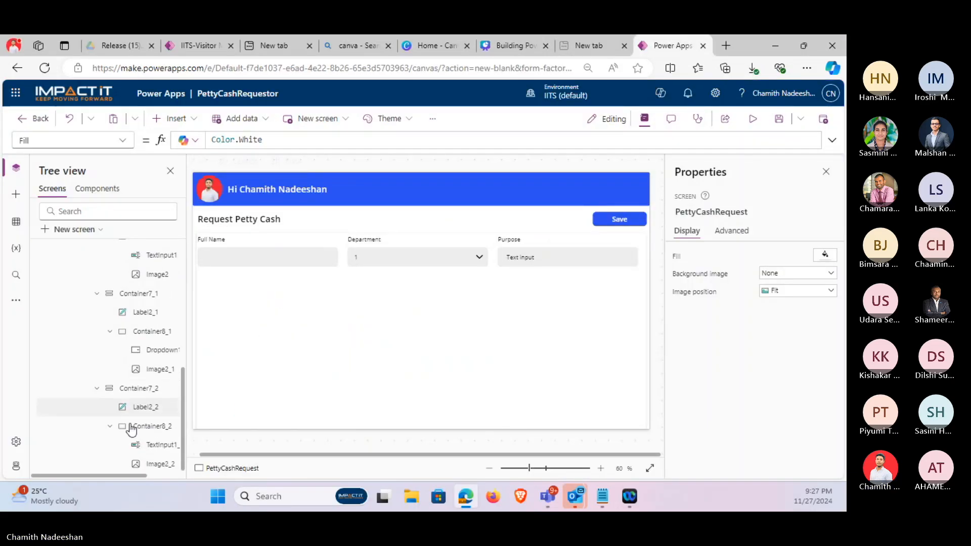
Collapse Container7, Container7_1 and Container7_2 in the screen's control tree.
scroll(96, 356, up, 3)
click(96, 323)
click(97, 340)
click(97, 387)
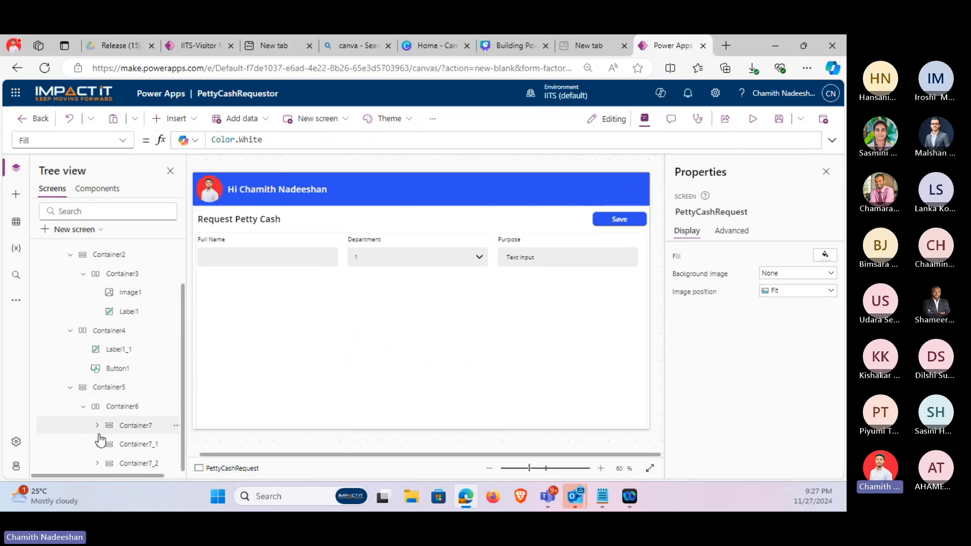
Identify which screen areas the parent containers cover, and collapse Container4 and Container2 in the control tree.
click(126, 409)
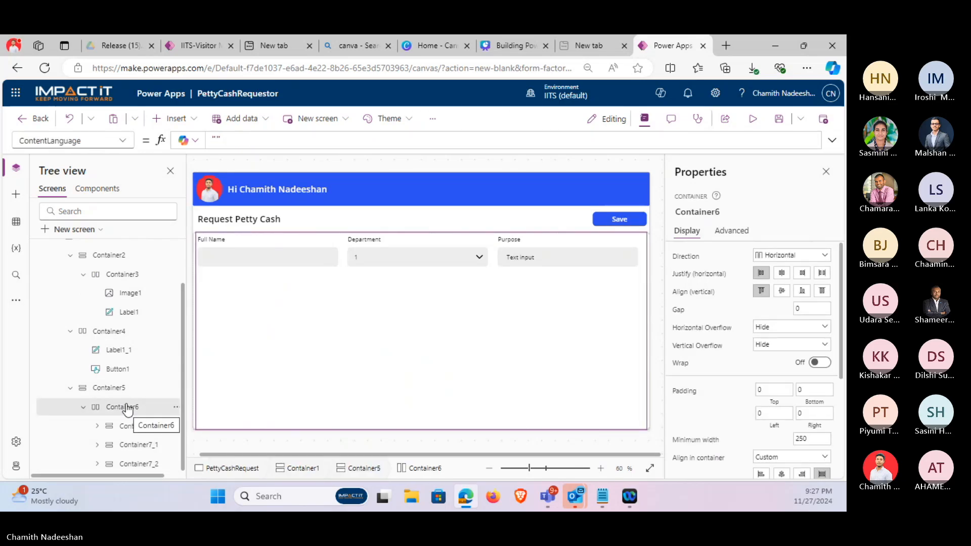
click(122, 388)
click(89, 331)
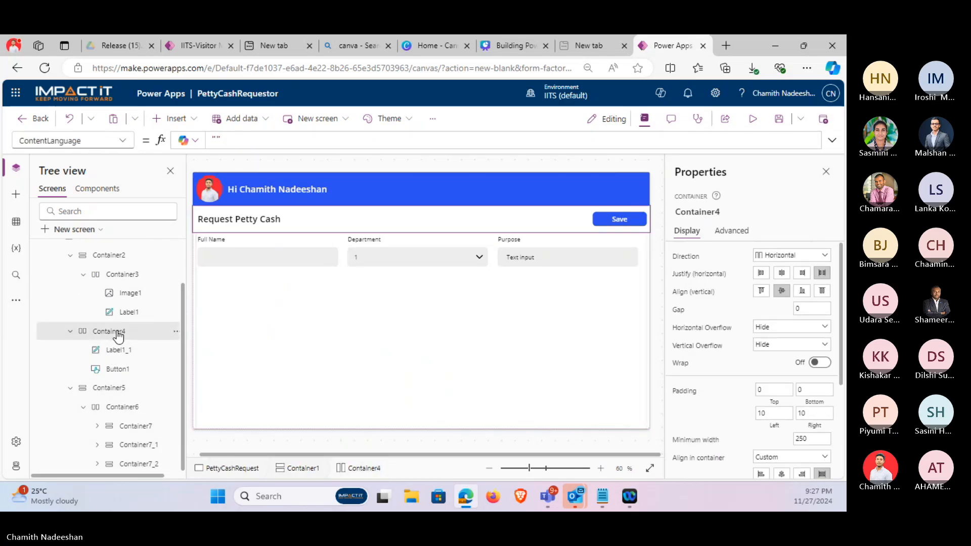
scroll(76, 331, up, 1)
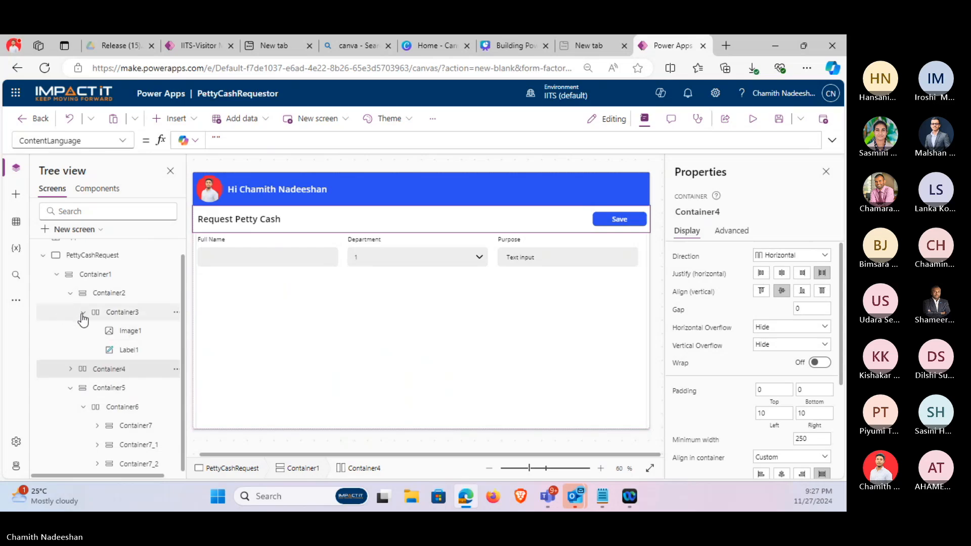
click(82, 313)
click(75, 306)
Turn off flexible height for Container6, the row holding the form fields, and set its height to 120.
click(117, 345)
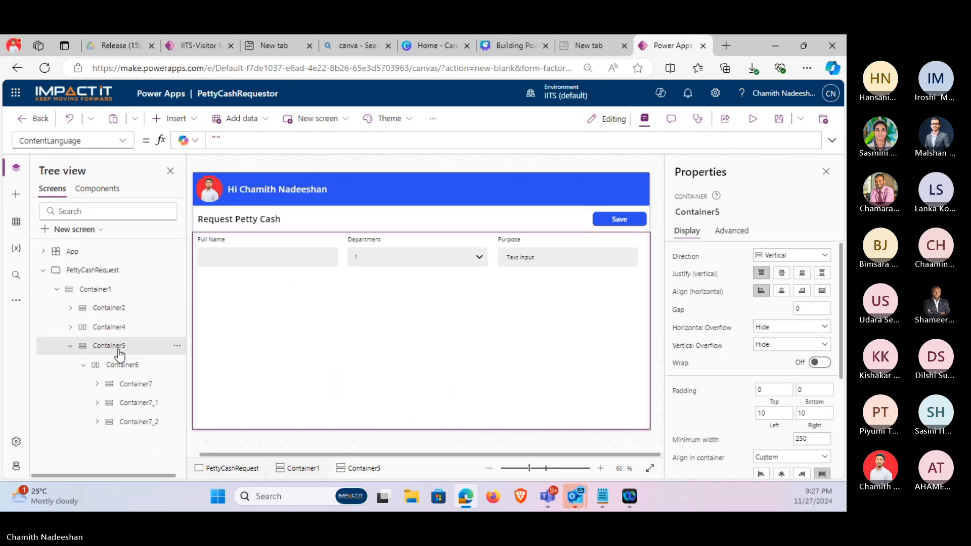
click(117, 362)
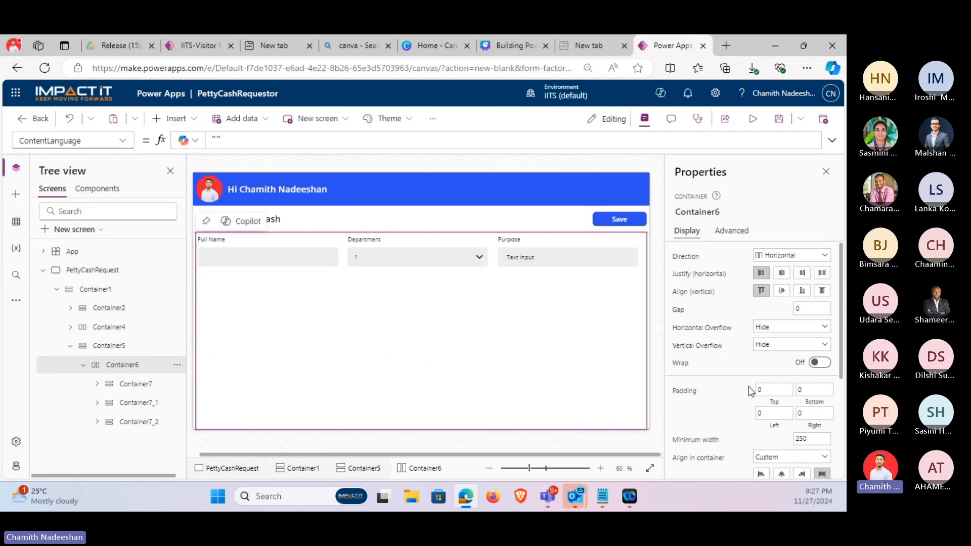
scroll(753, 392, down, 3)
click(815, 372)
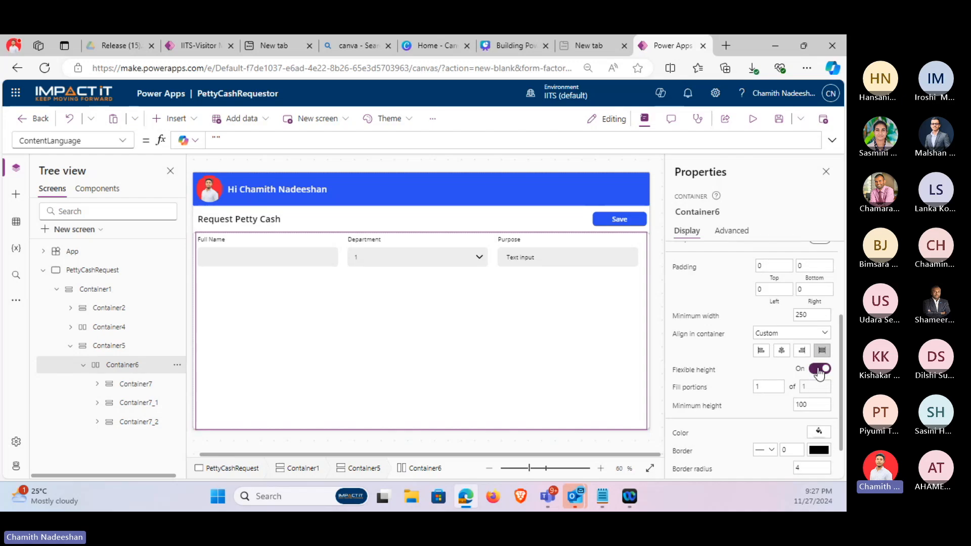
double_click(810, 386)
text(100)
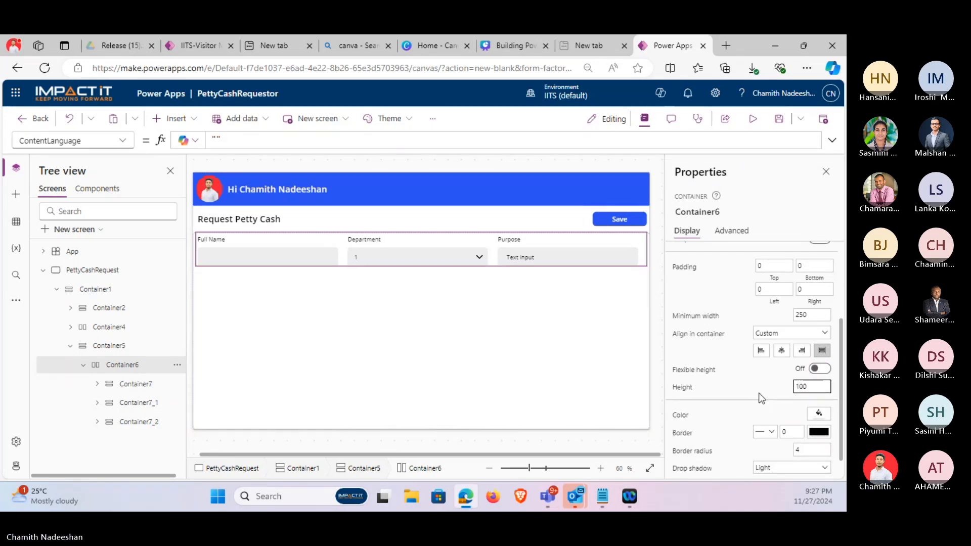
text(120)
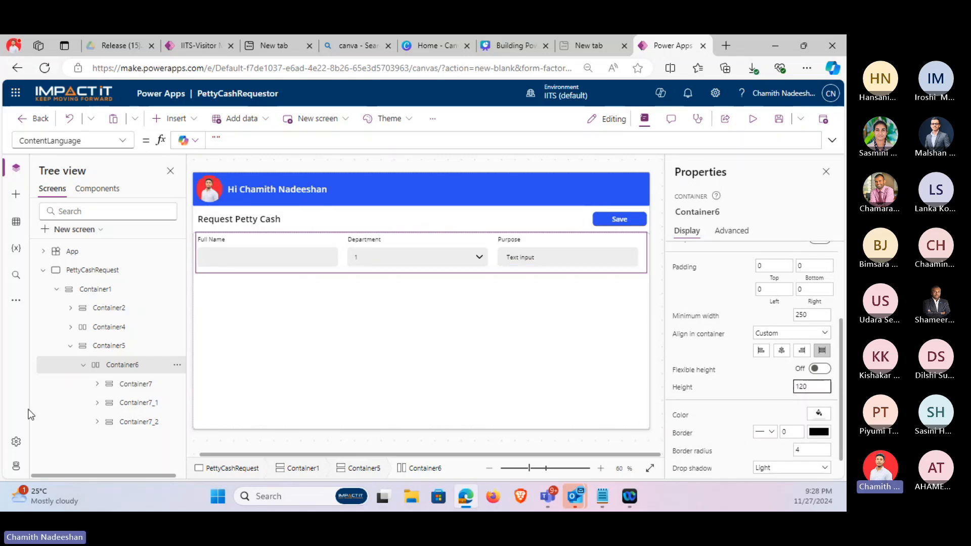
Duplicate the Container6 field row inside Container5 to add a second row of form fields.
click(83, 365)
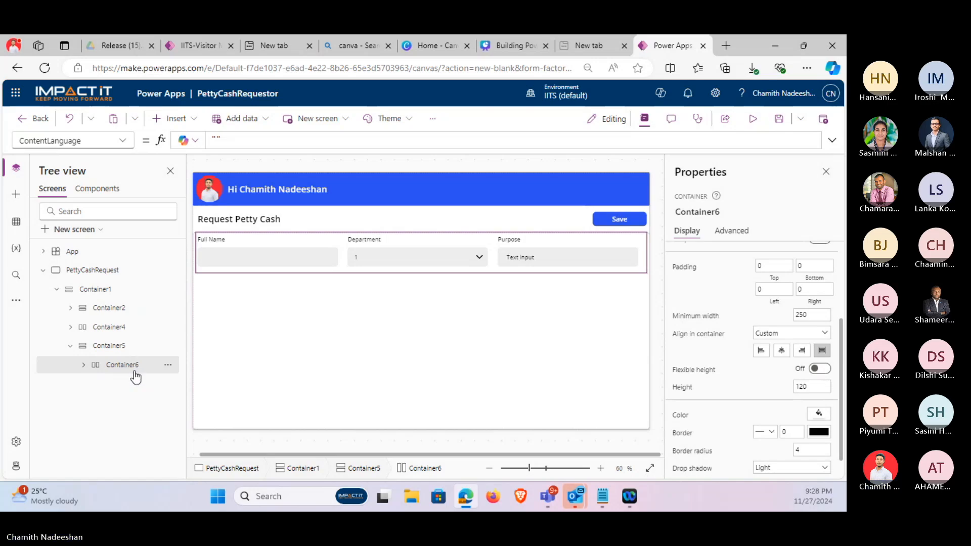
click(127, 349)
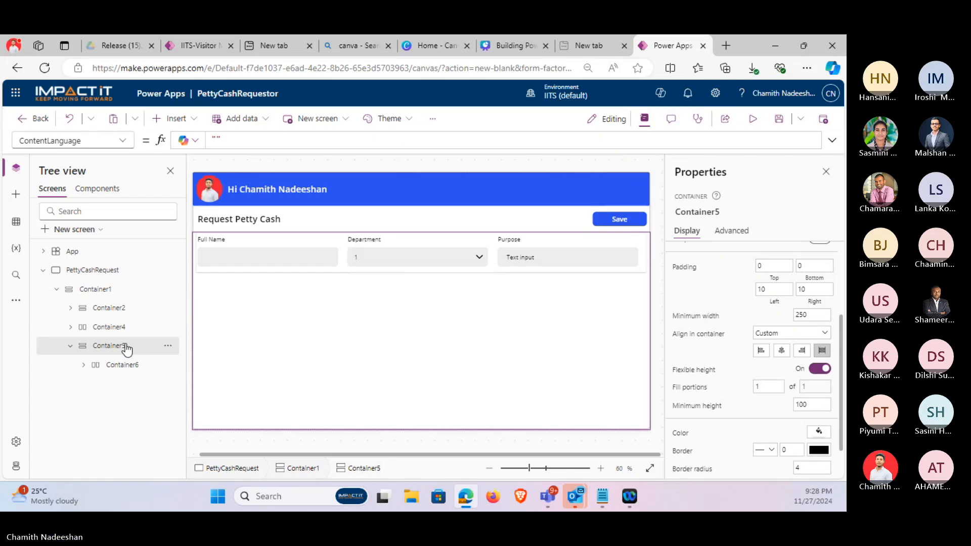
key(ctrl+v)
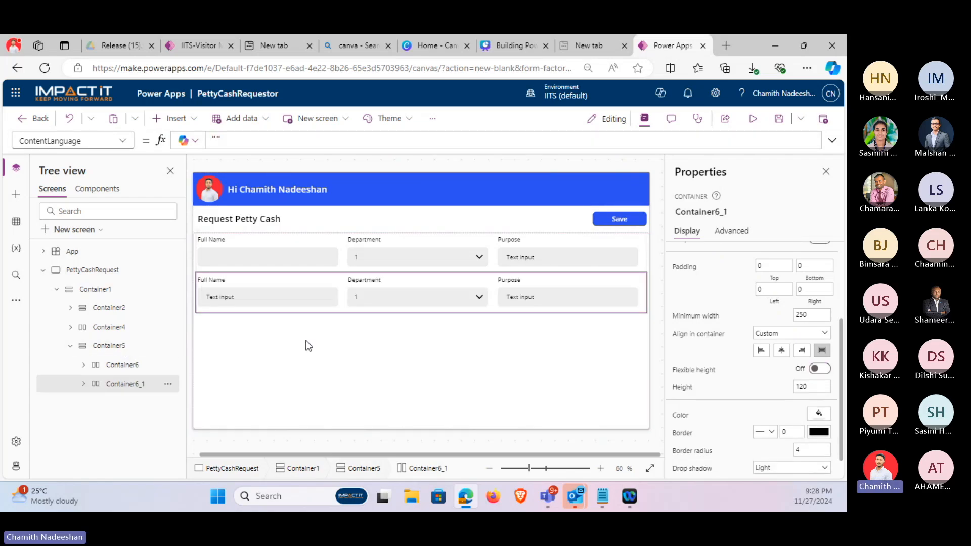
click(417, 369)
click(124, 365)
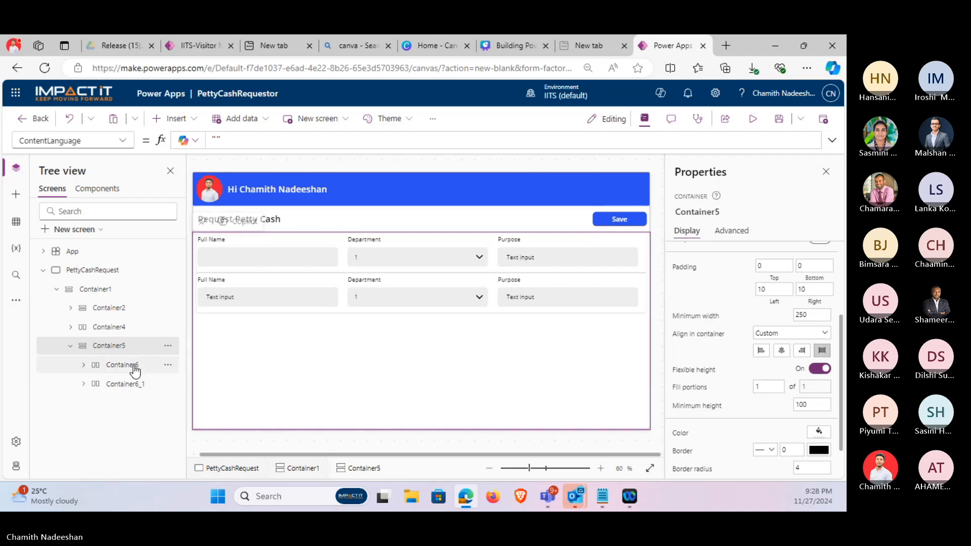
Set the drop shadow of both form rows, Container6 and Container6_1, to None.
ctrl+click(121, 384)
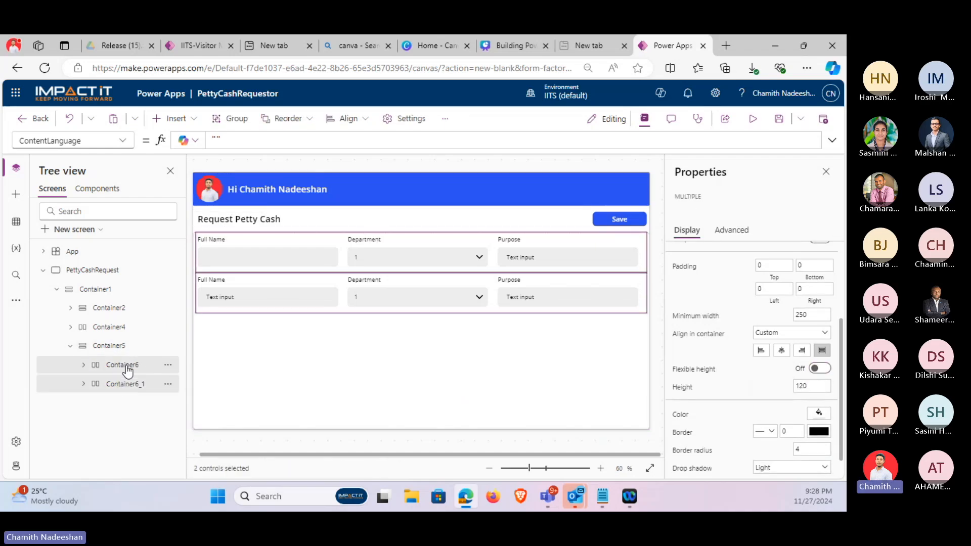
scroll(784, 445, down, 1)
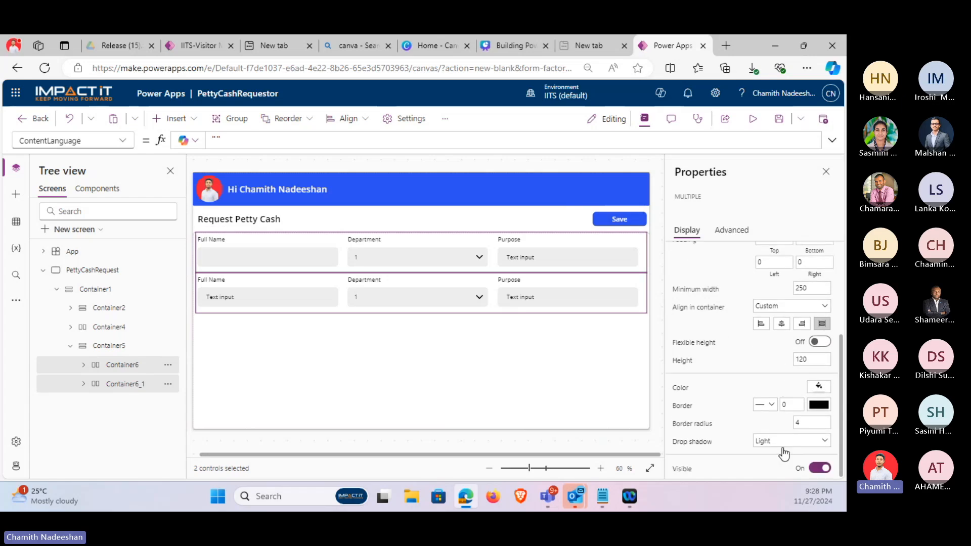
click(792, 441)
click(793, 346)
click(451, 432)
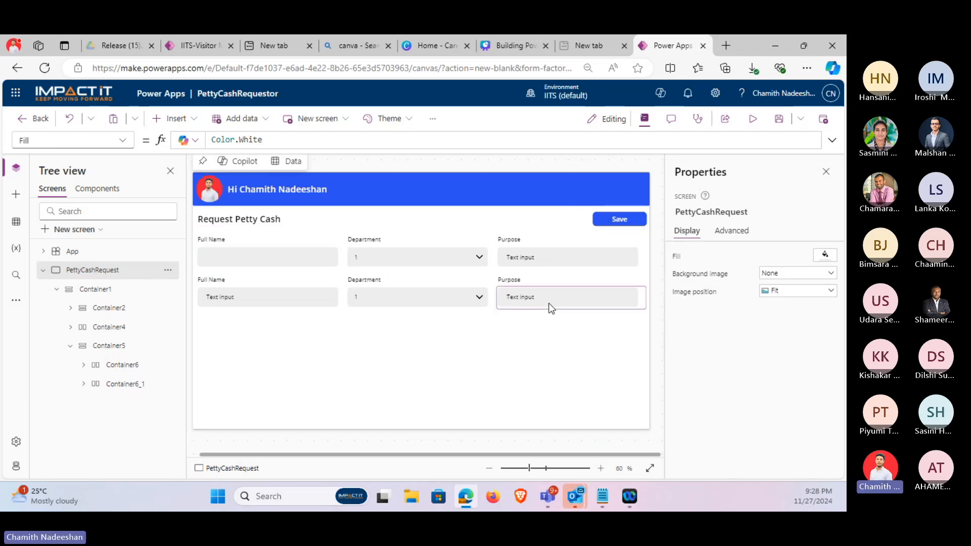
Delete Container7_4, the Department field, from the second form row.
click(361, 282)
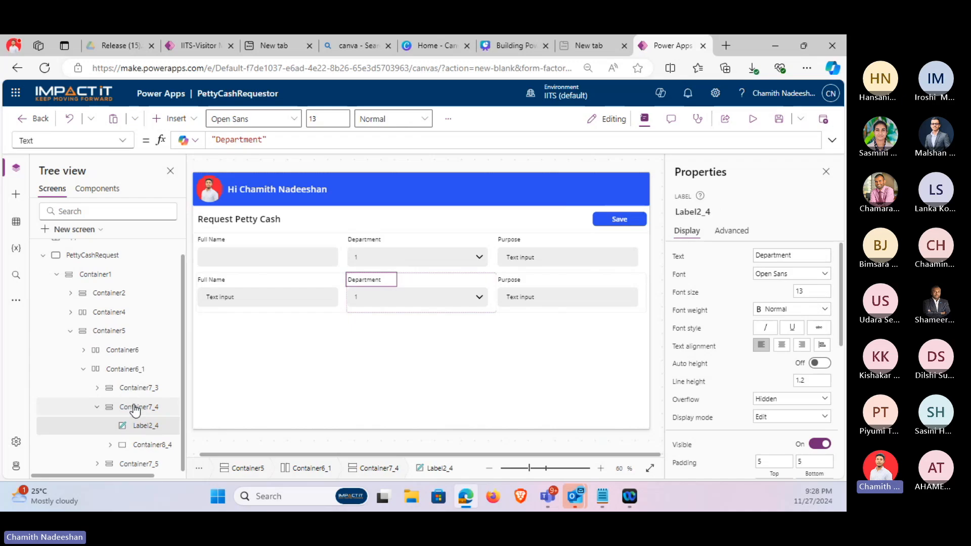
click(135, 409)
key(Delete)
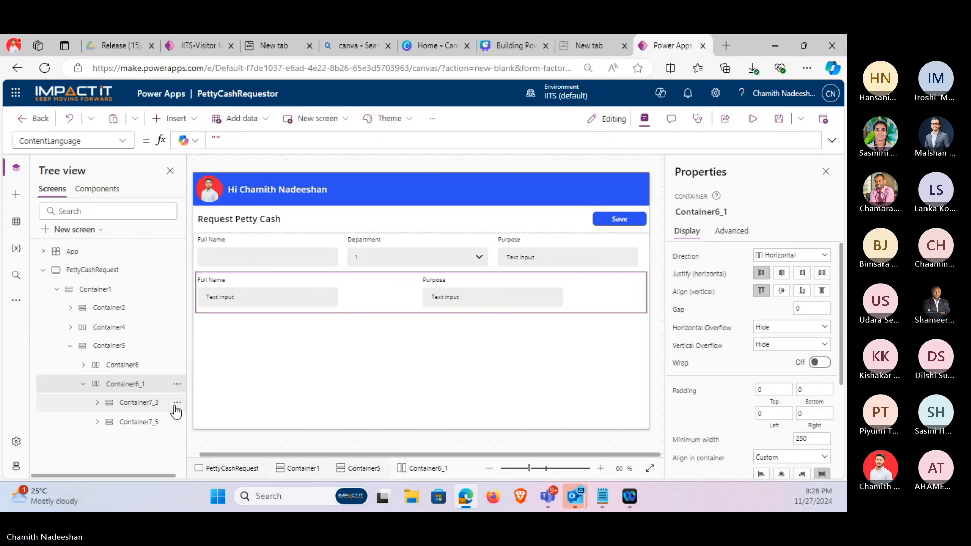
Clear the text of the Full Name label in the second form row.
click(387, 276)
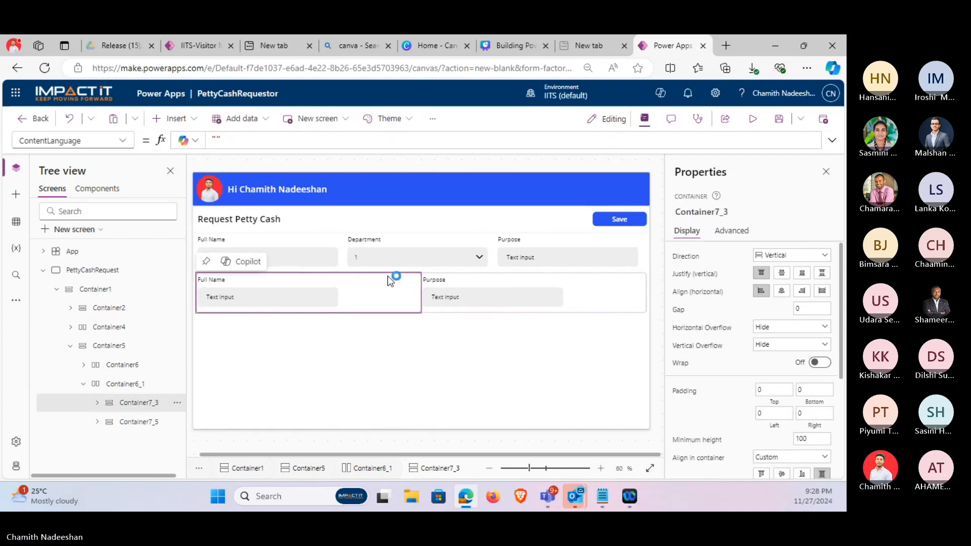
click(223, 281)
double_click(257, 141)
key(BackSpace)
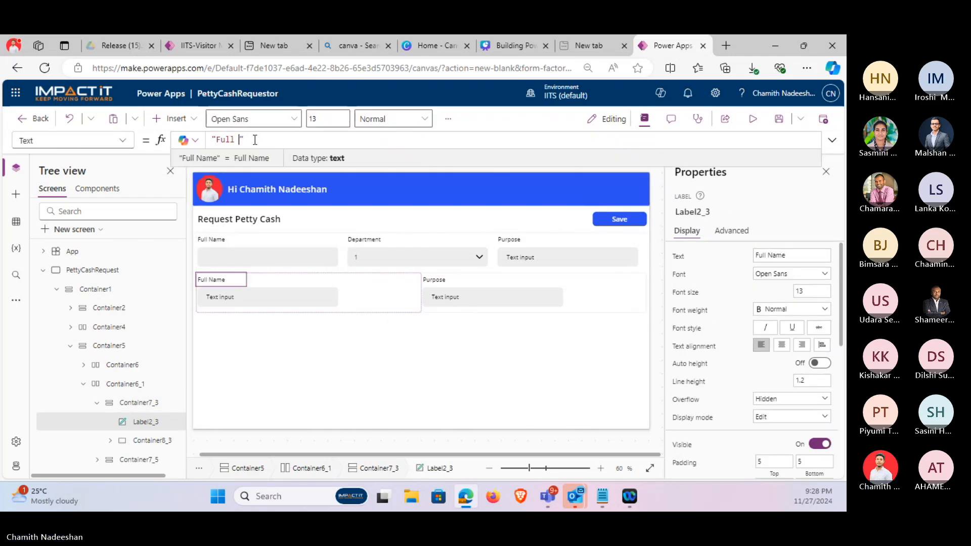
key(BackSpace)
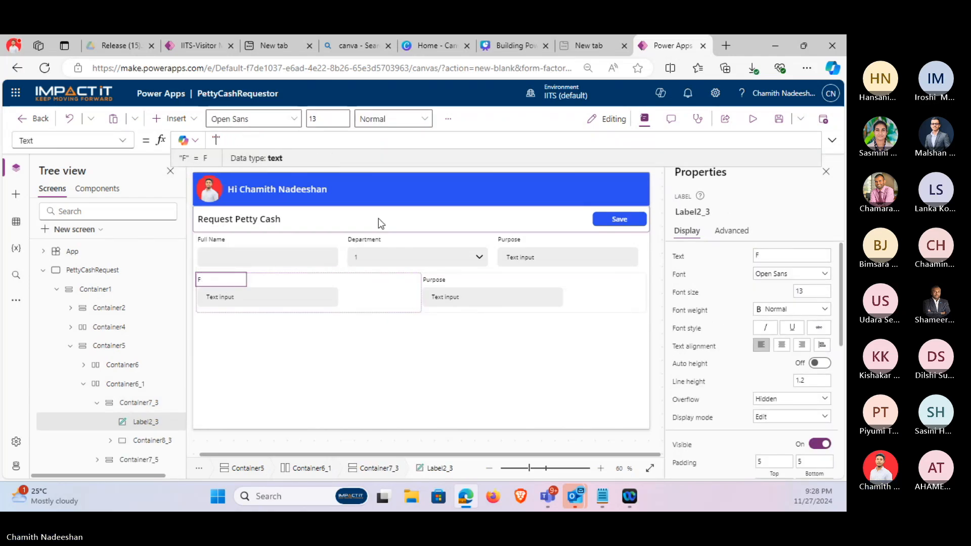
Change the Purpose label in the first form row to "Amount".
click(516, 244)
double_click(228, 140)
text(Am)
key(BackSpace)
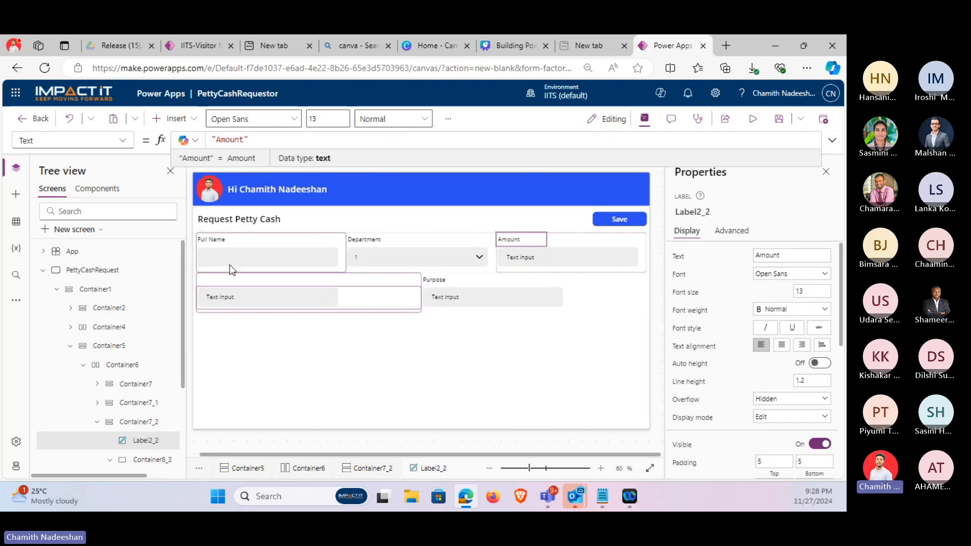
Set the empty label above the first field of the second row to "Purpose".
click(220, 284)
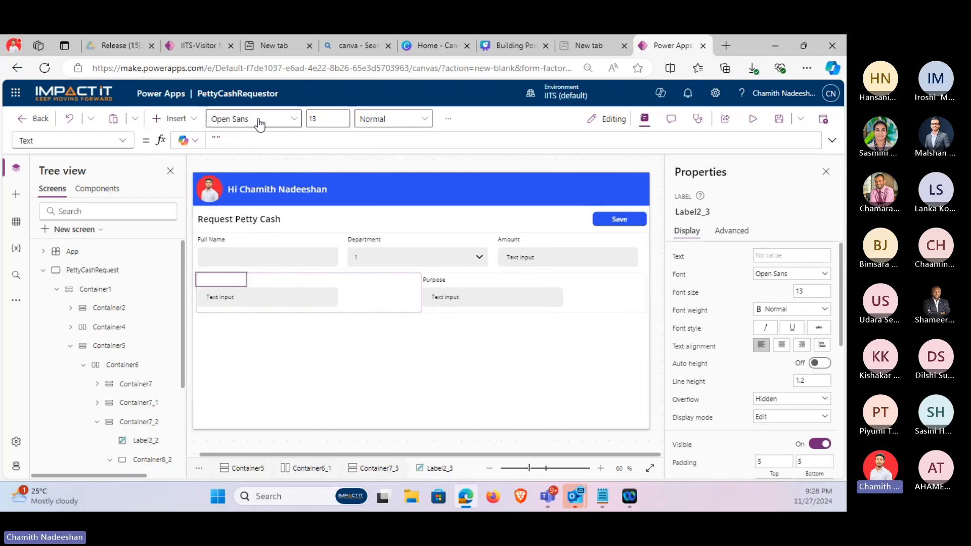
click(218, 137)
text(Purpose)
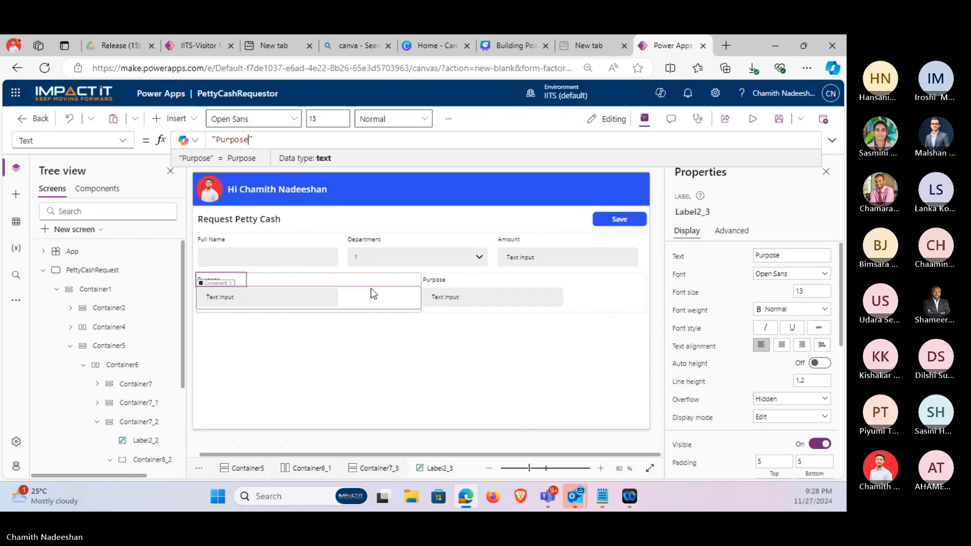
Turn off flexible width for Container7_3, the first field container in the second row, and set its width to 900.
click(398, 273)
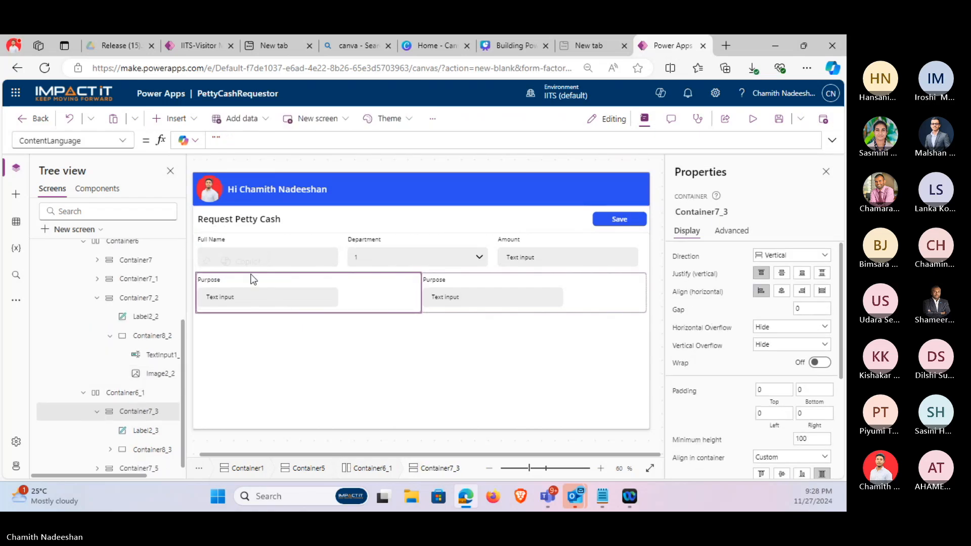
scroll(773, 395, down, 2)
scroll(775, 399, down, 1)
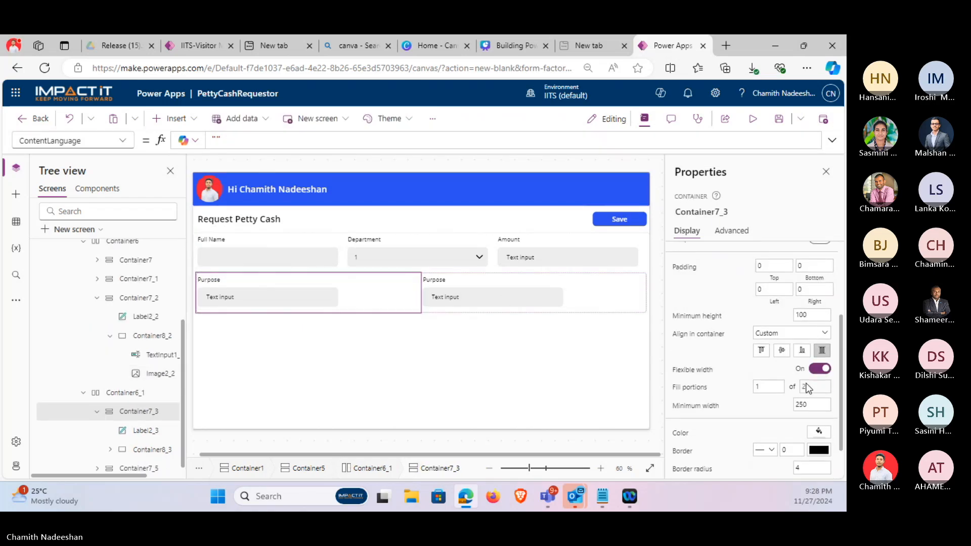
click(820, 368)
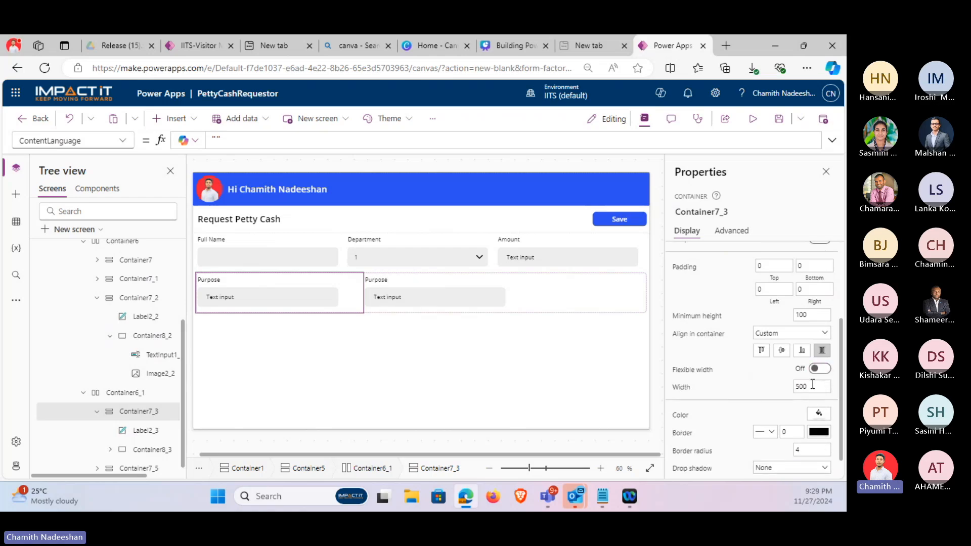
click(813, 386)
text(600)
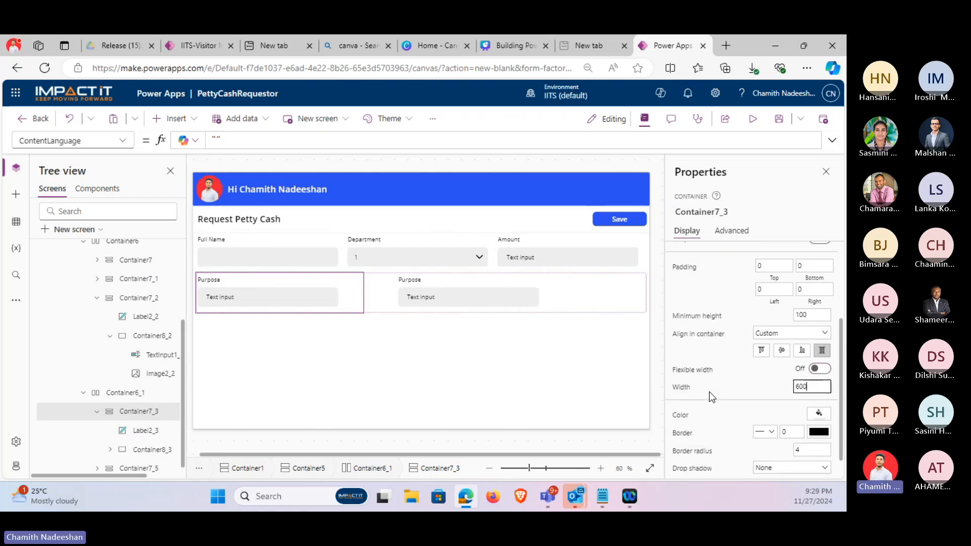
double_click(801, 386)
text(800)
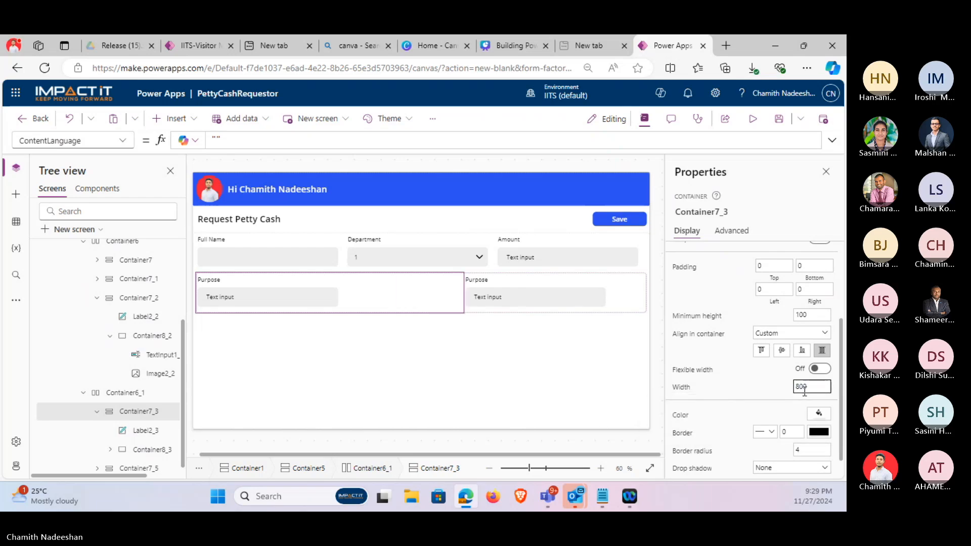
drag(805, 391, 792, 388)
text(900)
Set the width of Image2_3, the grey background of the wide Purpose field, to 870.
click(351, 300)
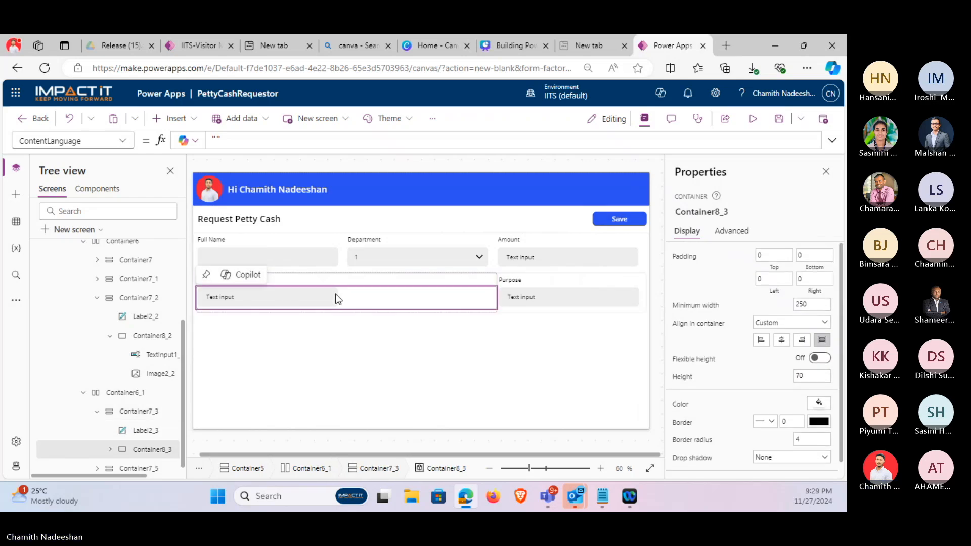
click(336, 299)
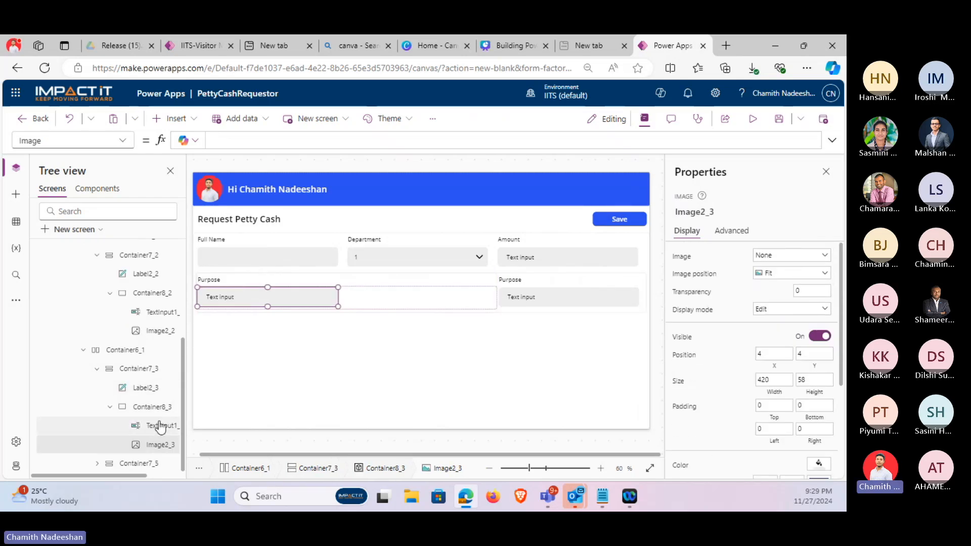
click(766, 380)
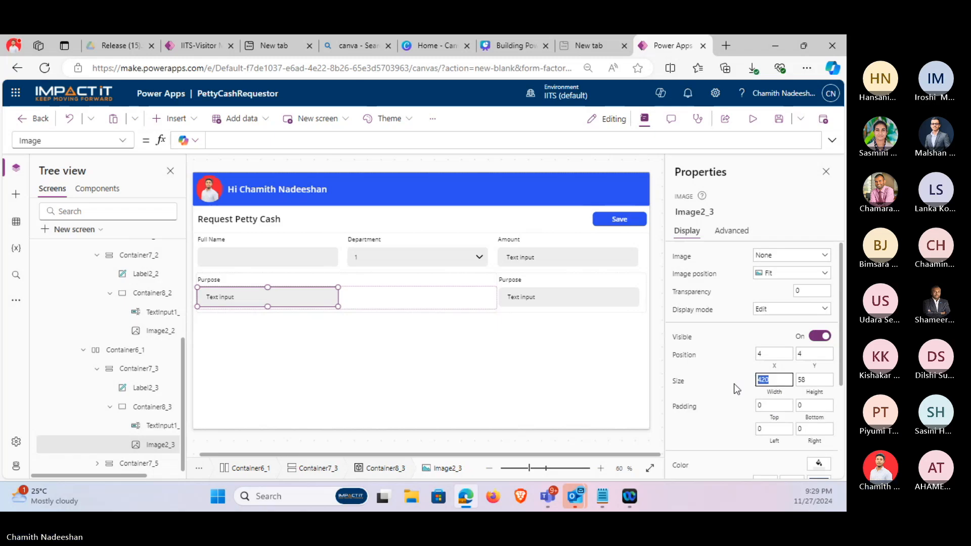
text(850)
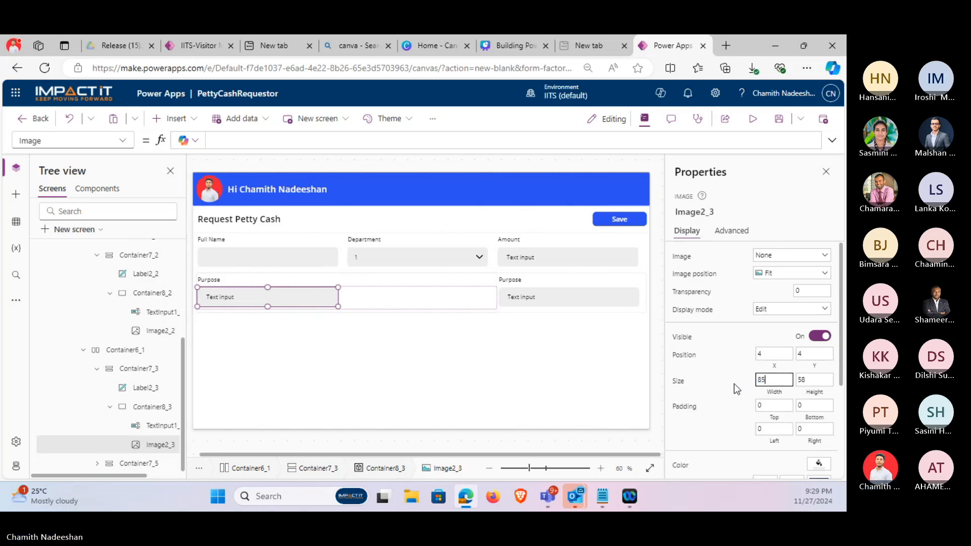
double_click(765, 380)
text(890)
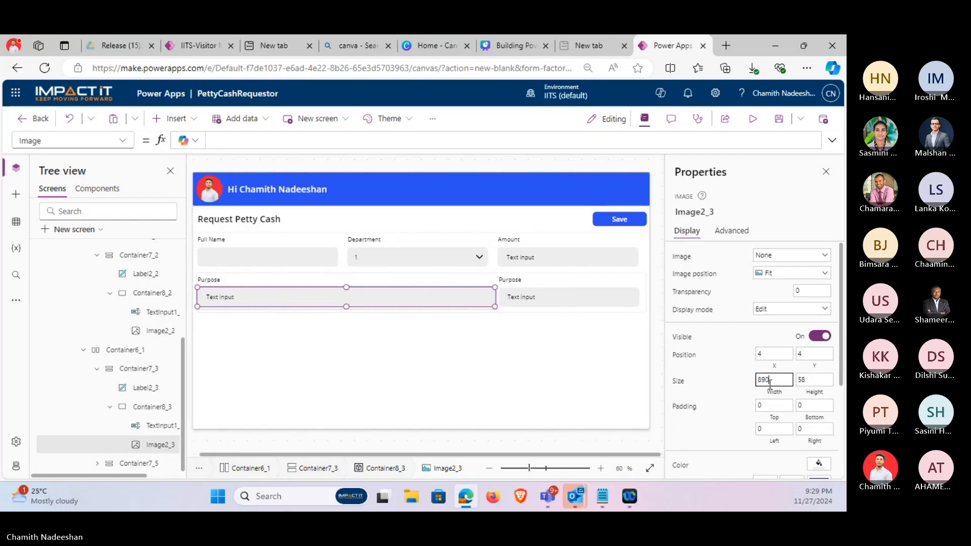
double_click(769, 380)
text(870)
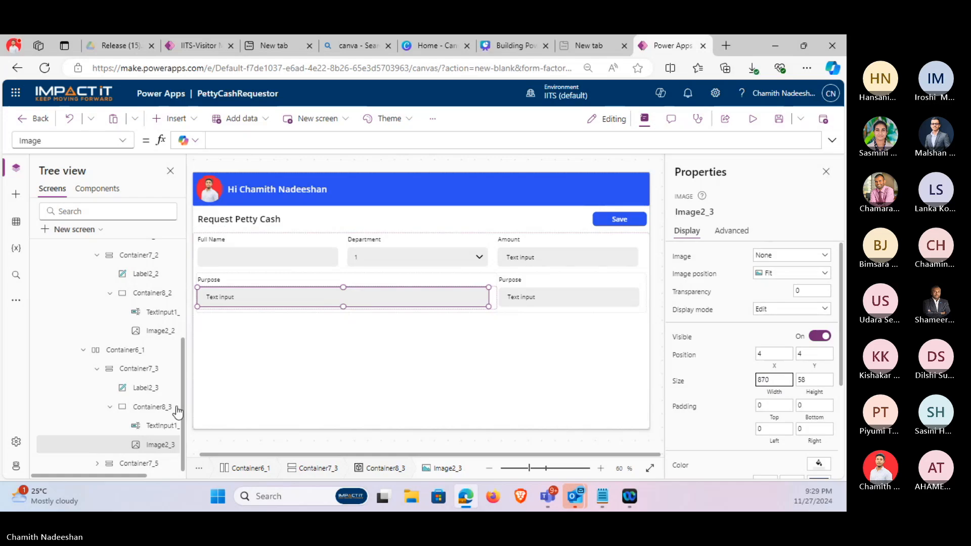
Set the width of the text input inside the wide Purpose field to 800.
click(160, 427)
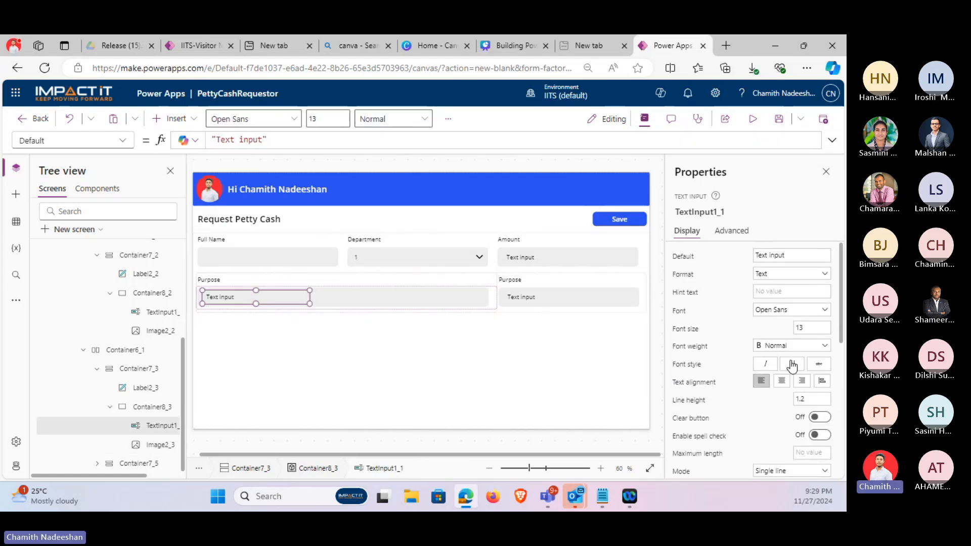
scroll(749, 374, down, 4)
double_click(771, 373)
text(800)
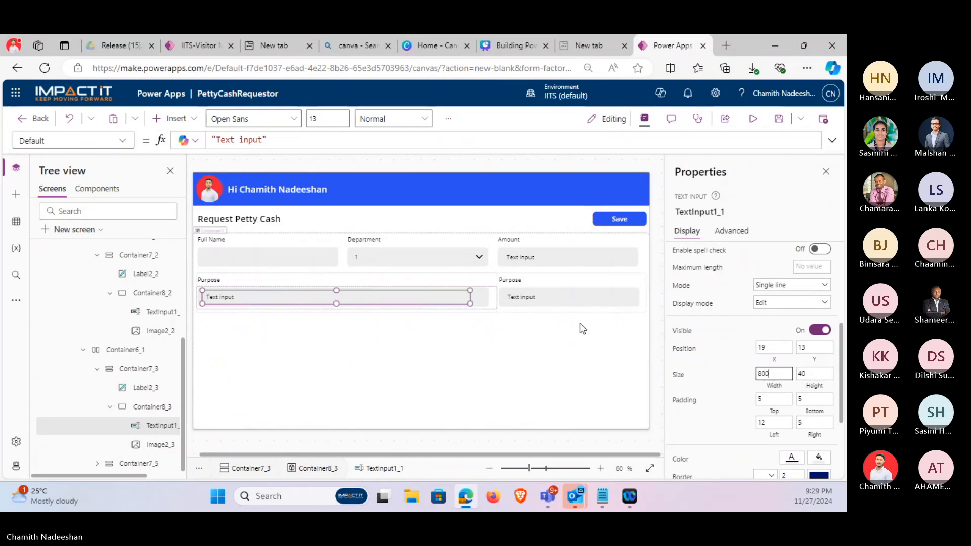
Change the label of the last field in the second row to "Supervisor".
click(510, 282)
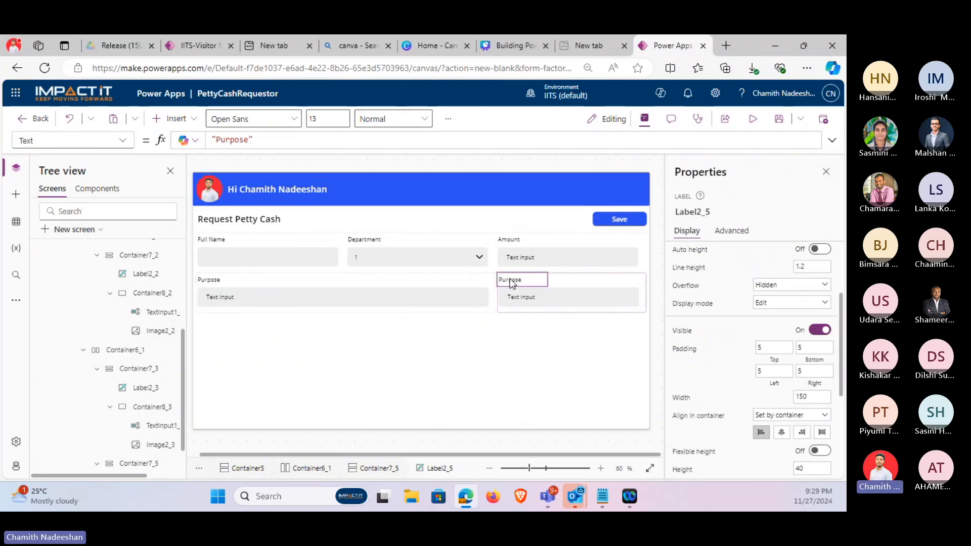
double_click(231, 140)
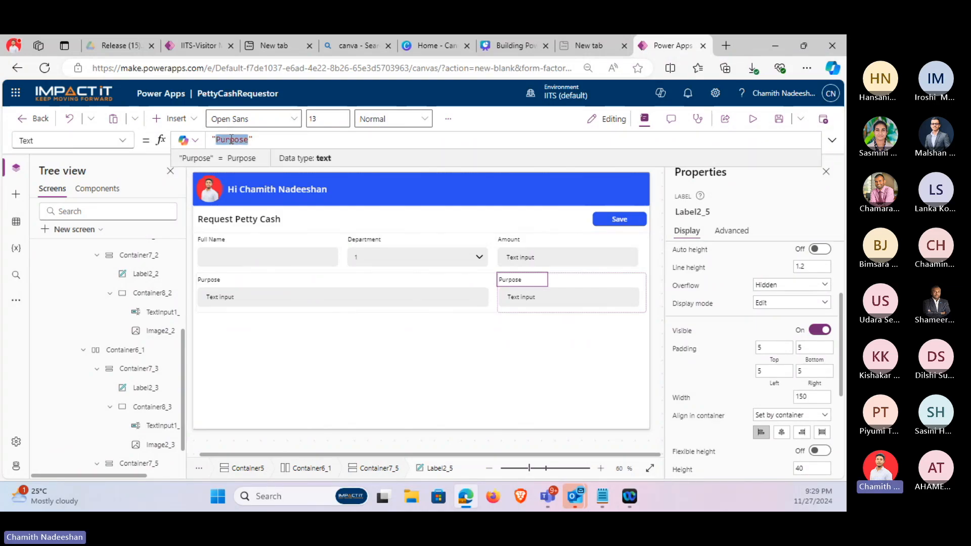
text(Supervi)
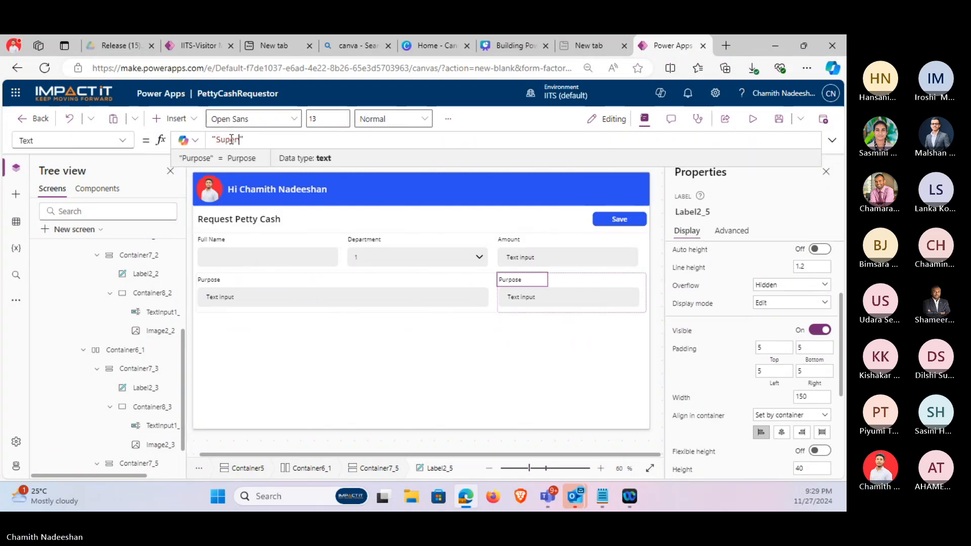
text(so)
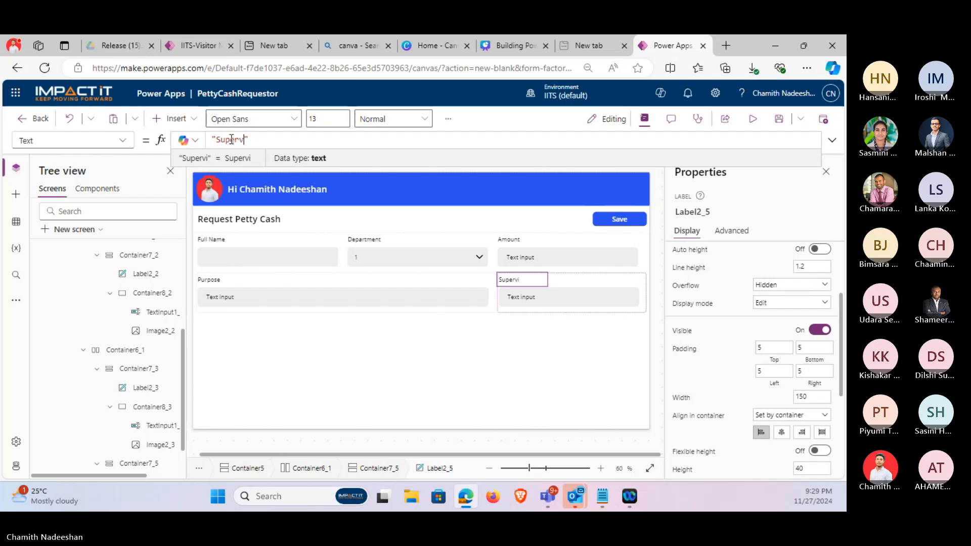
text(r)
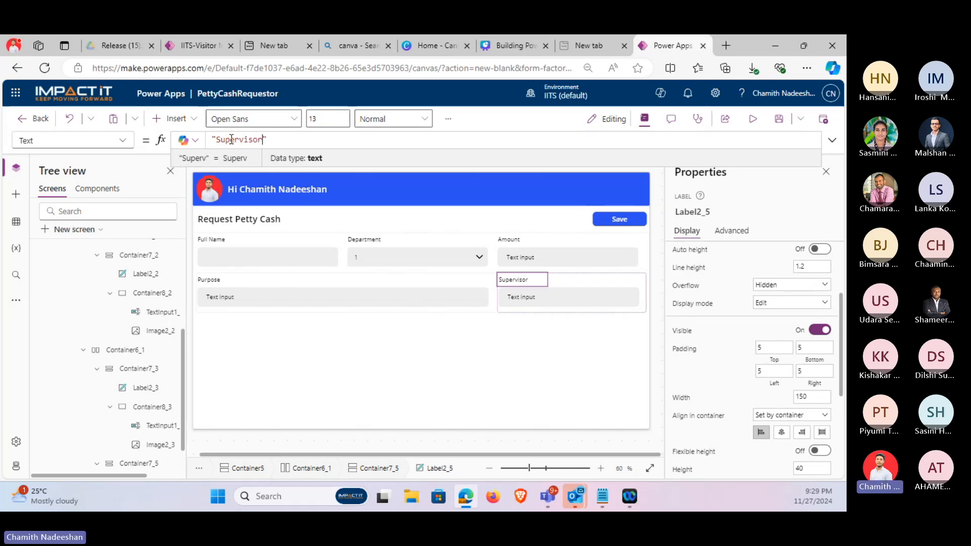
Replace the text input in the Supervisor field with a copy of the Department dropdown, positioned at X 14, Y 13 over the grey background.
click(599, 297)
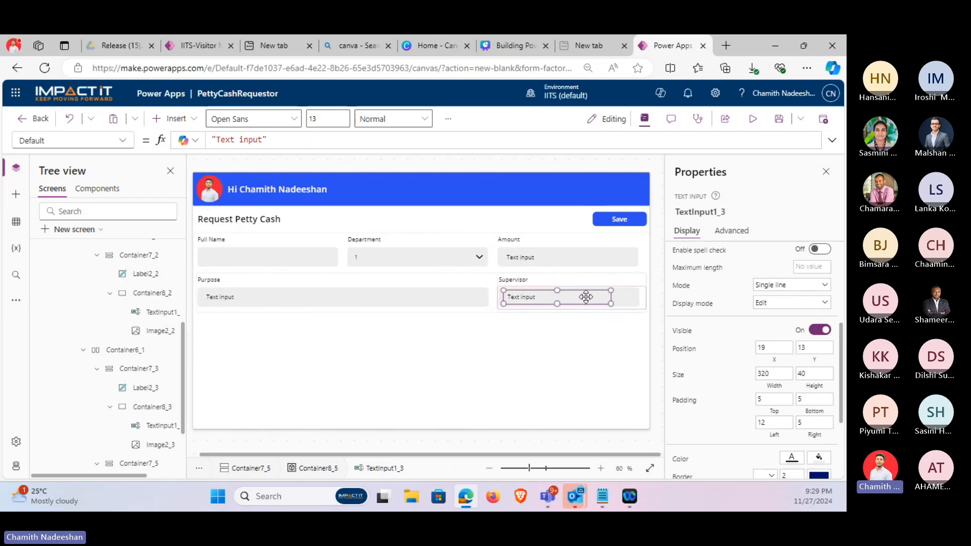
key(ctrl+x)
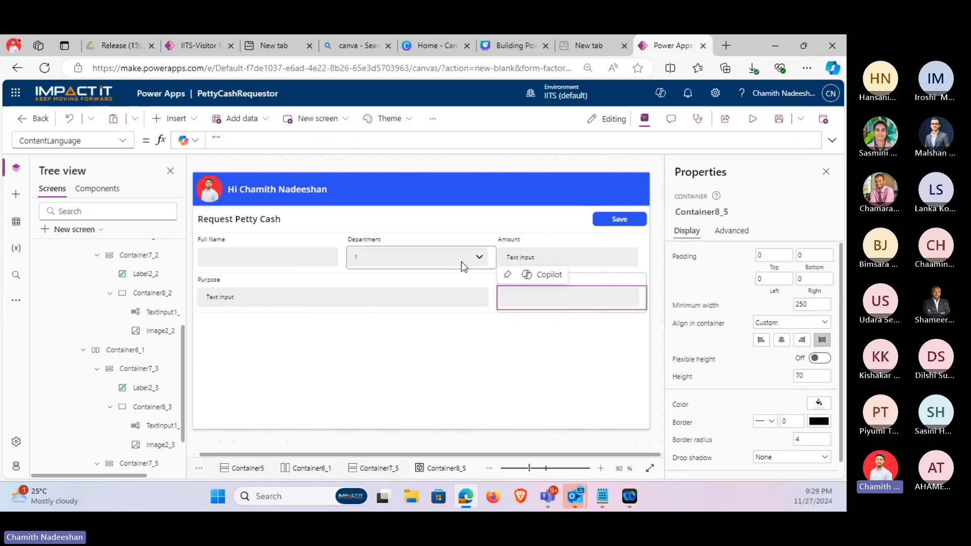
click(418, 256)
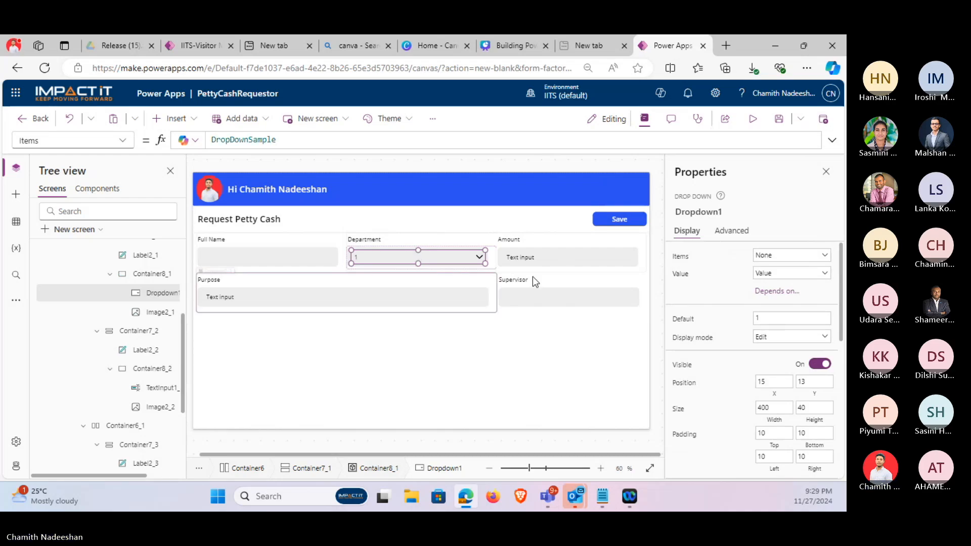
click(555, 297)
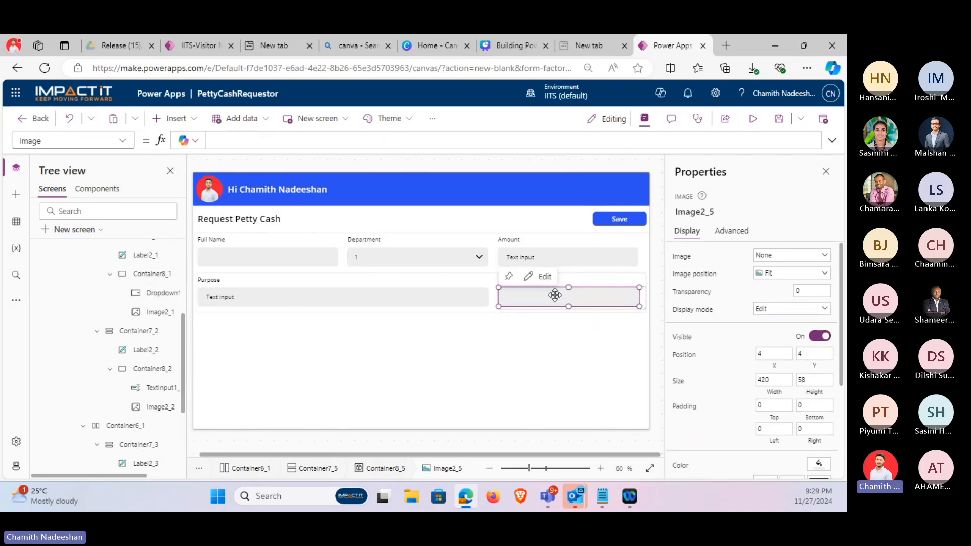
key(ctrl+v)
drag(562, 301, 553, 291)
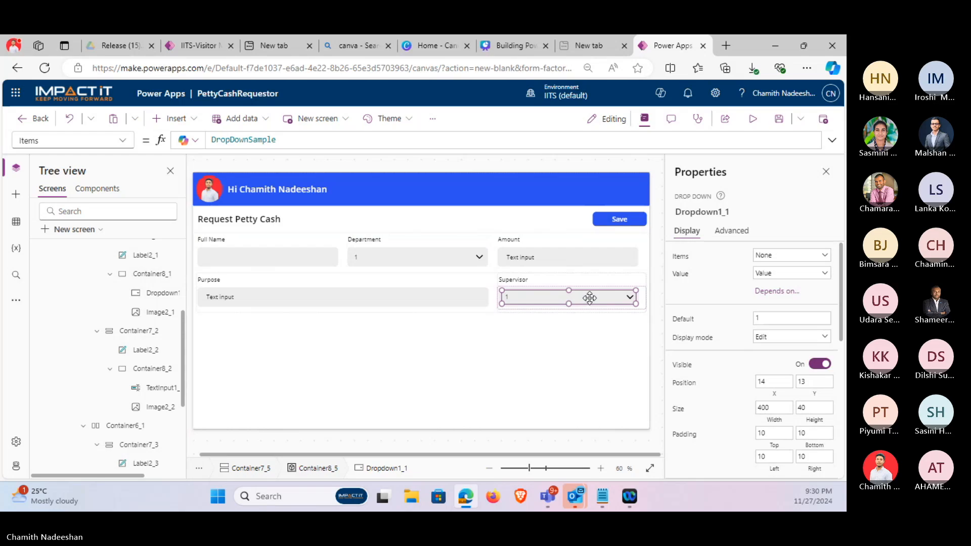
Preview the app to check the layout of the petty cash form.
click(753, 119)
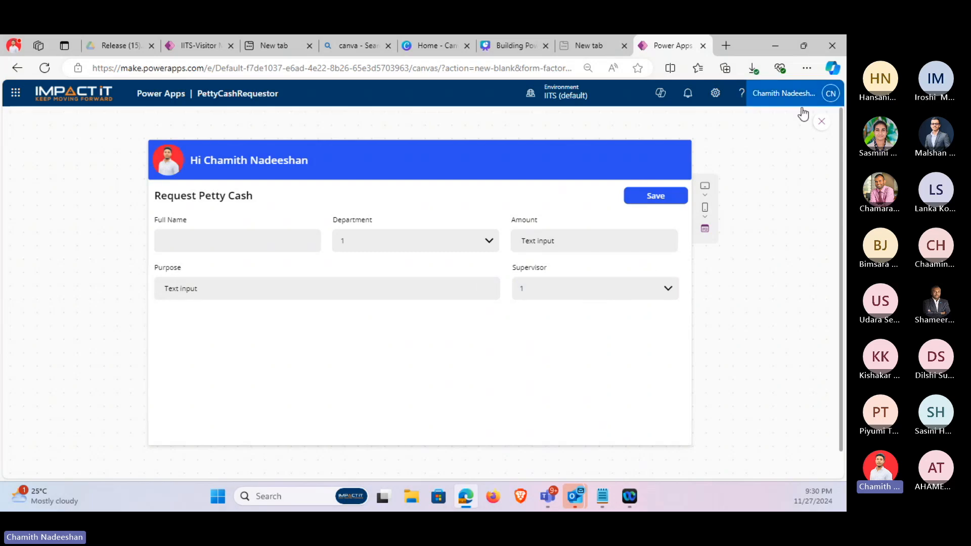
Close the app preview and return to editing the PettyCashRequest screen.
click(818, 122)
click(552, 331)
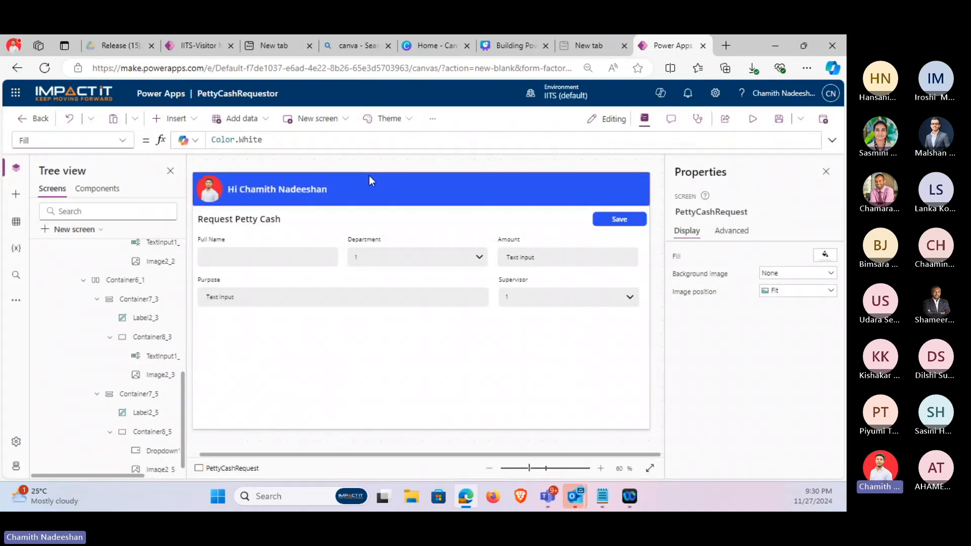
mouse_move(375, 177)
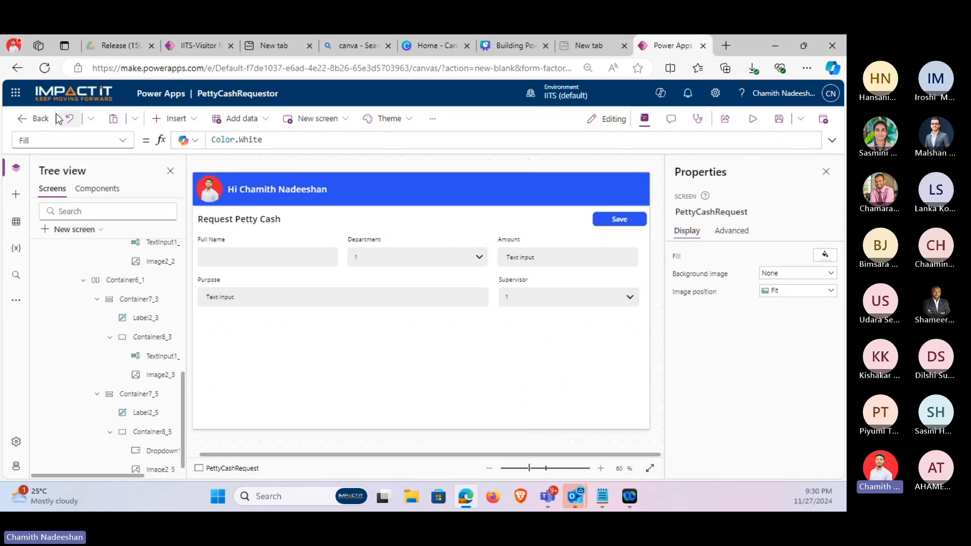
Switch to the SharePoint start page from the Microsoft 365 apps.
click(15, 94)
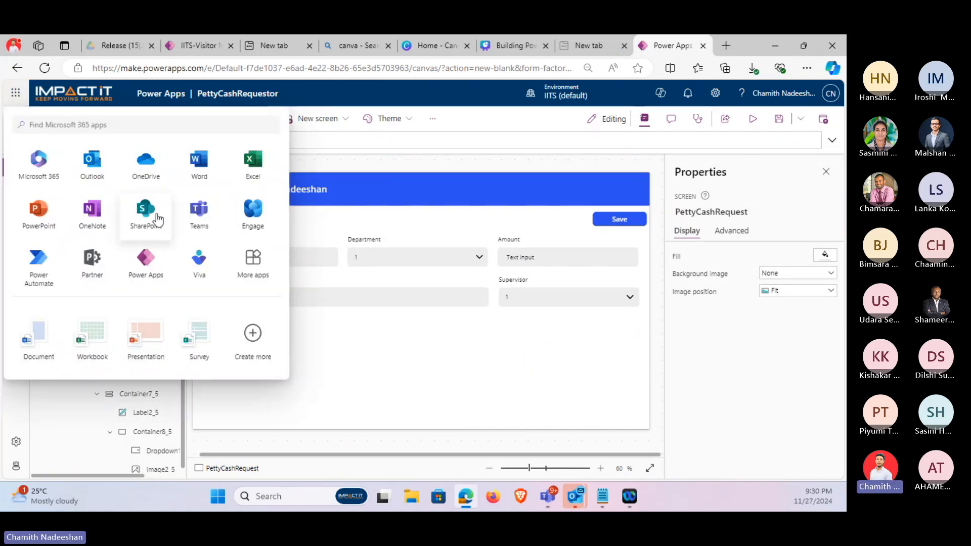
click(8, 98)
click(11, 97)
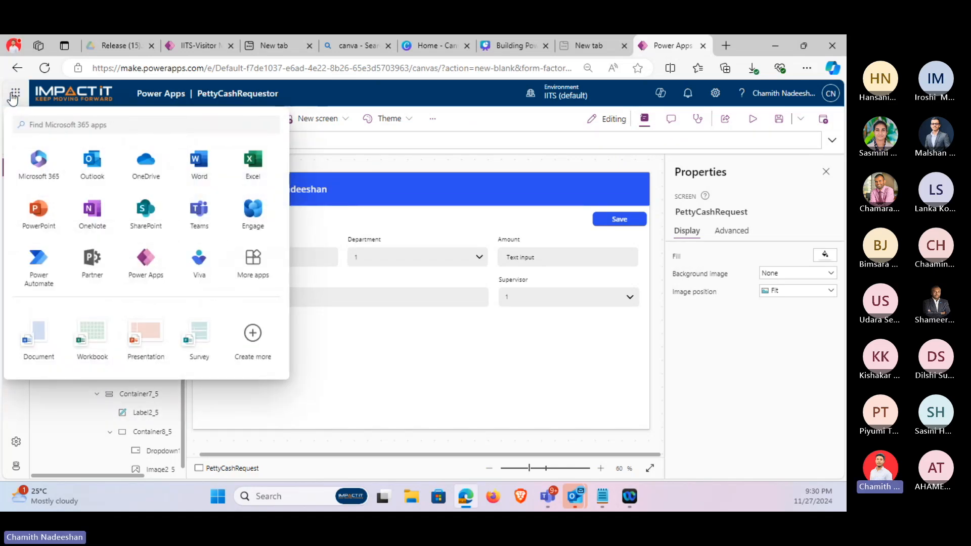
click(13, 97)
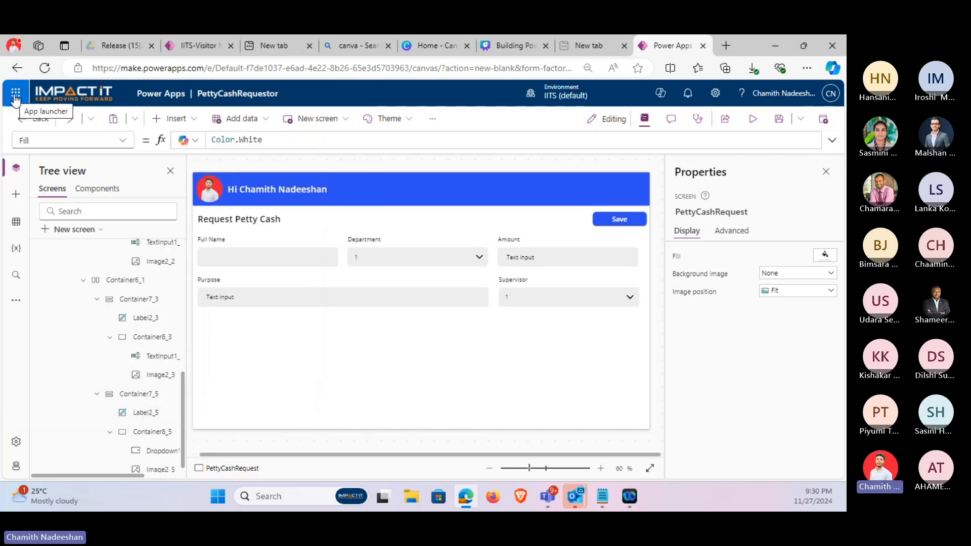
click(15, 100)
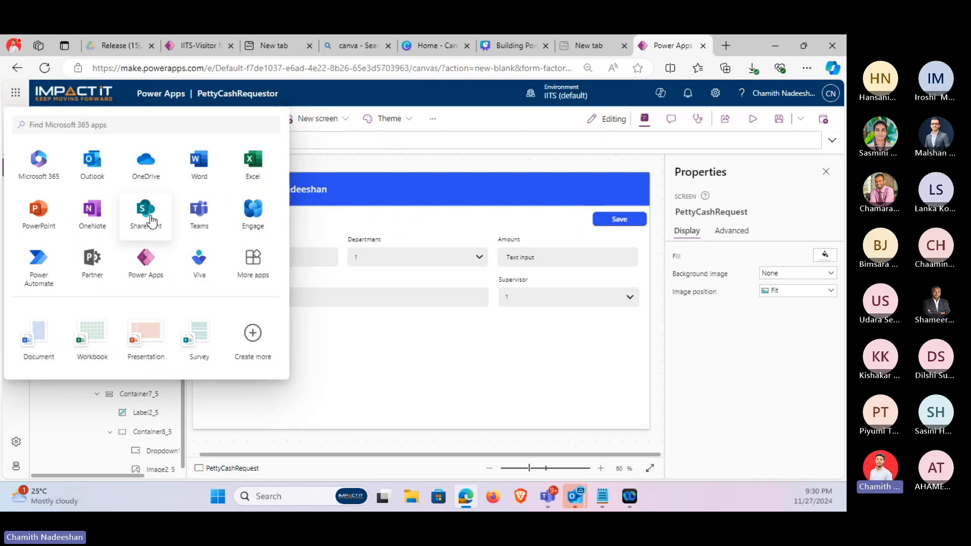
click(146, 211)
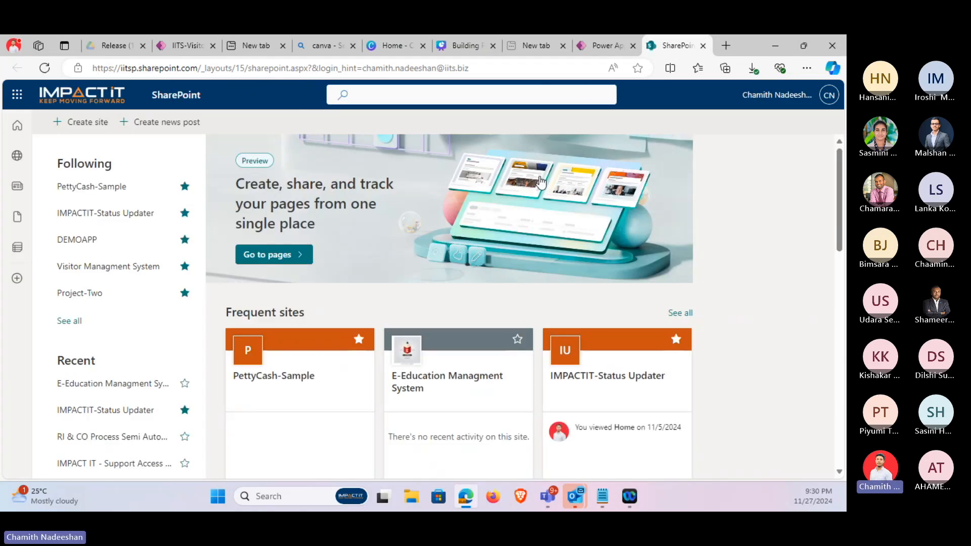
click(725, 46)
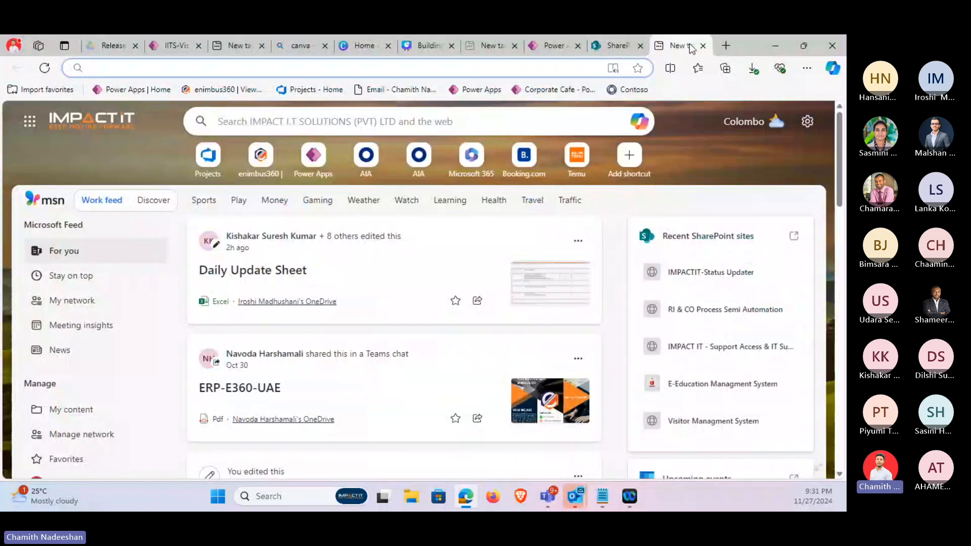
click(703, 46)
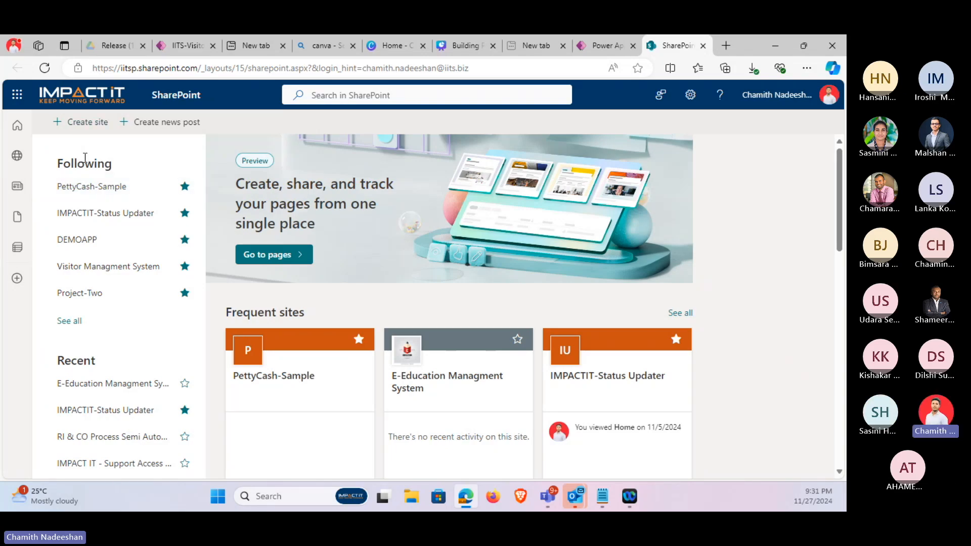
Start a new communication site in SharePoint using Microsoft's Standard communication template.
click(83, 124)
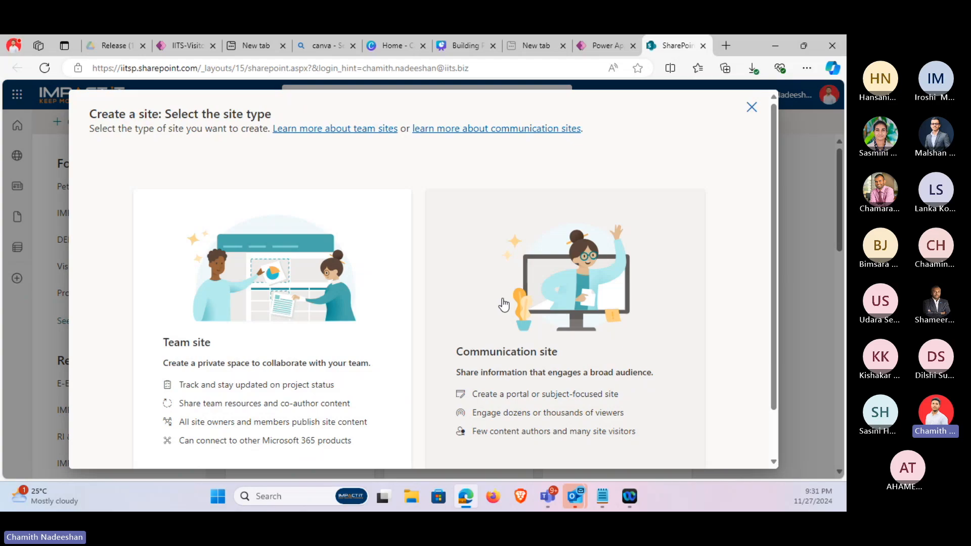
scroll(503, 301, down, 1)
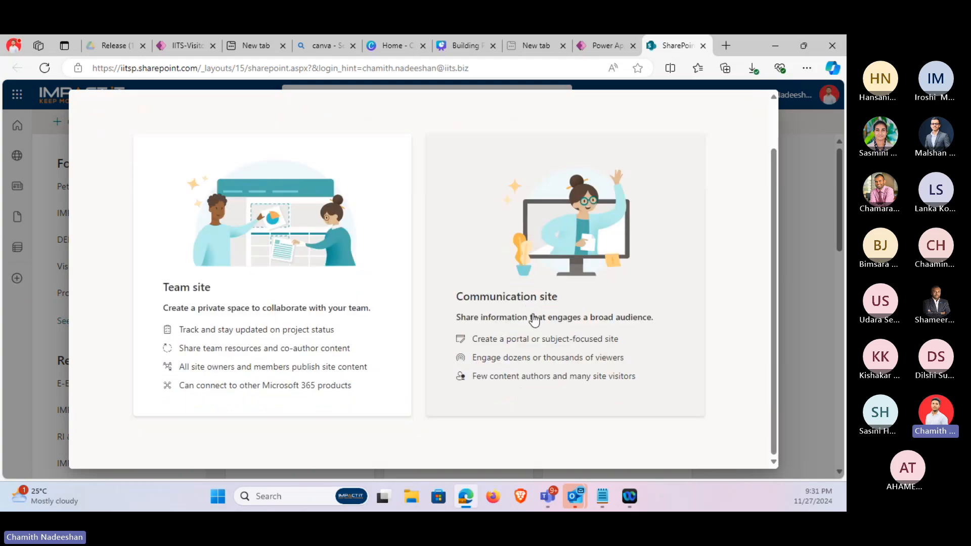
click(615, 234)
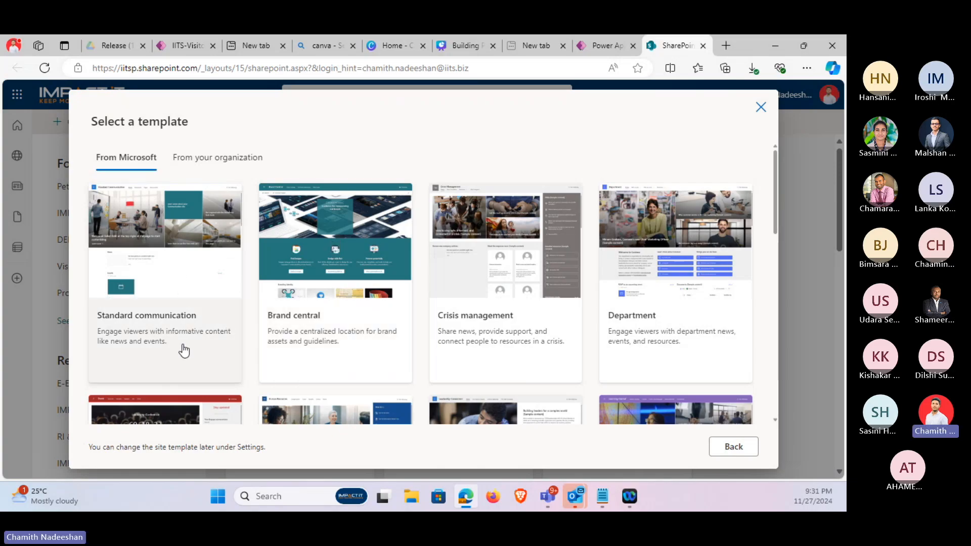
click(177, 274)
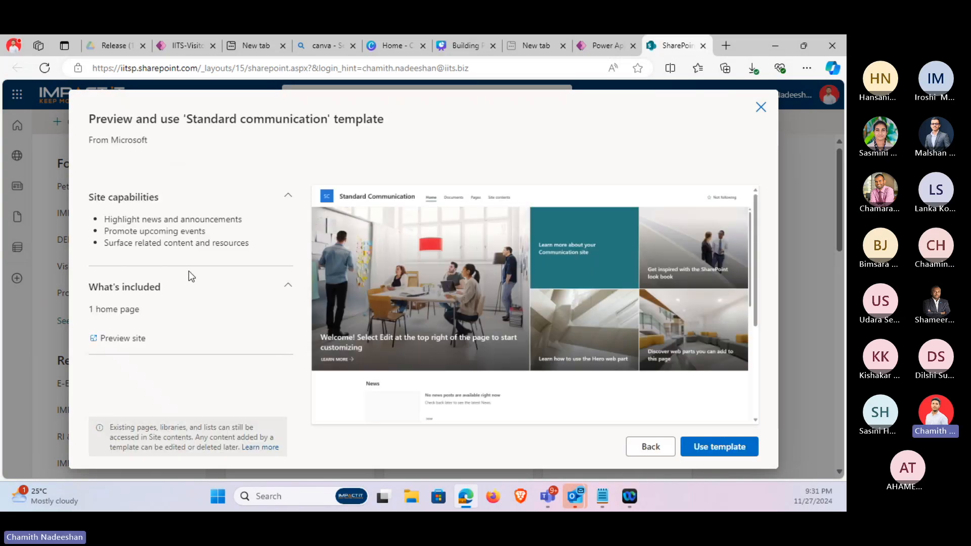
click(738, 448)
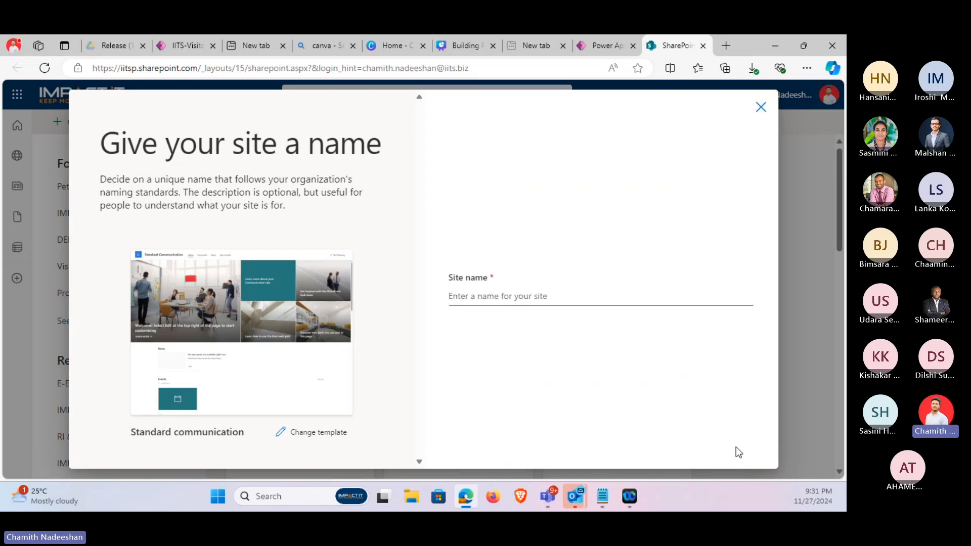
Name the site PettyCashRequester and create it with English as the default language.
click(480, 296)
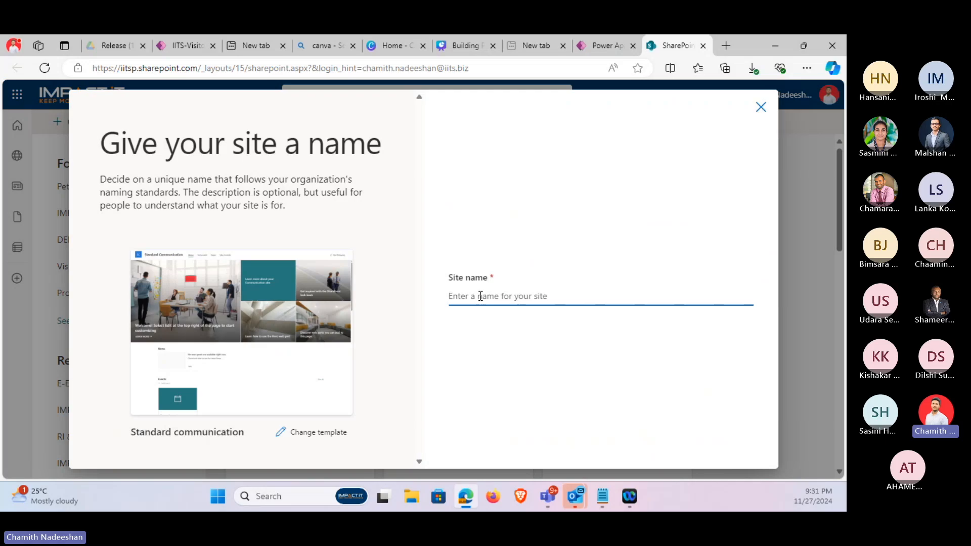
text(PettyCahs)
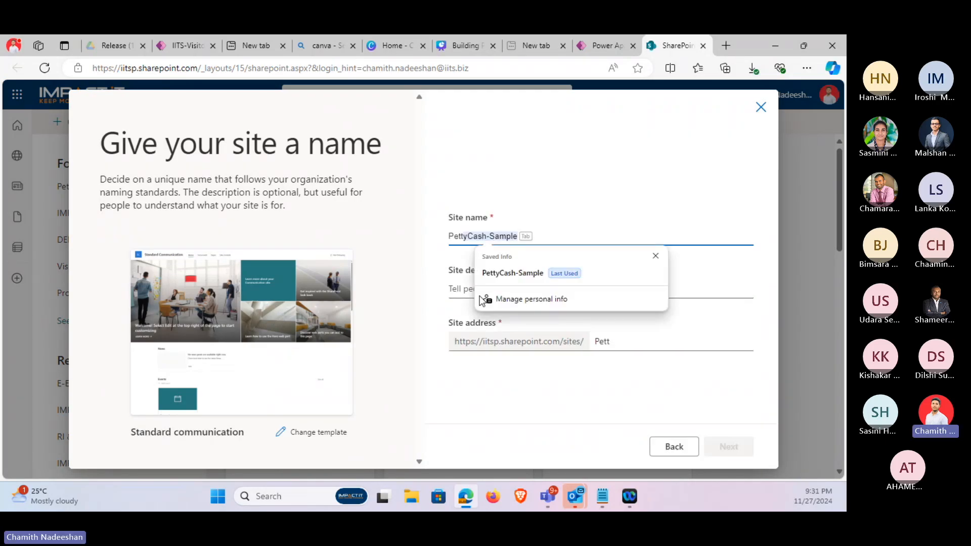
key(BackSpace)
key(BackSpace)
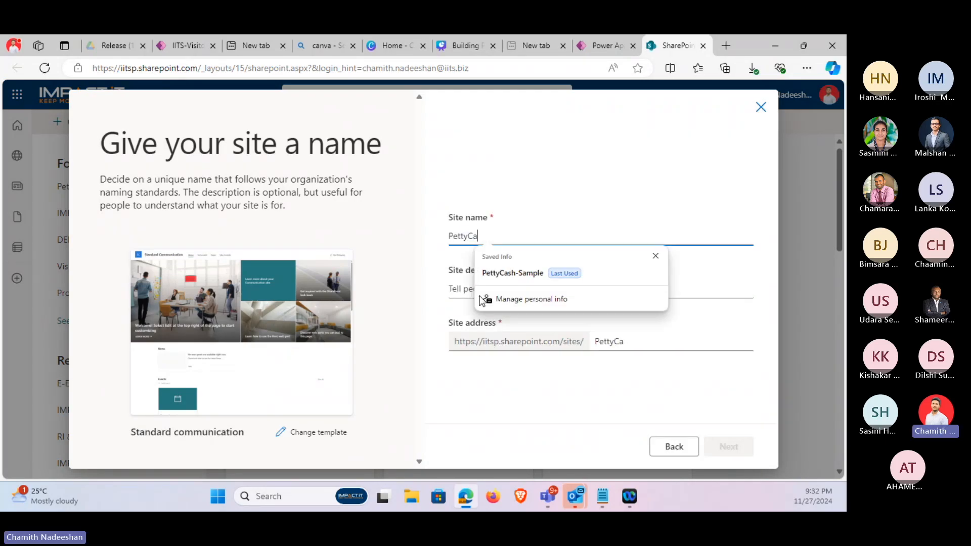
text(shRe)
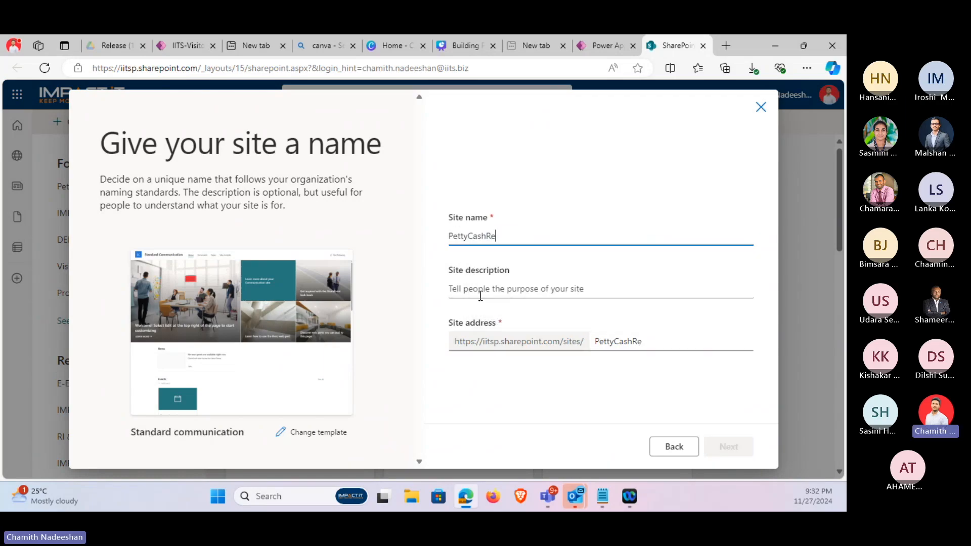
text(quester)
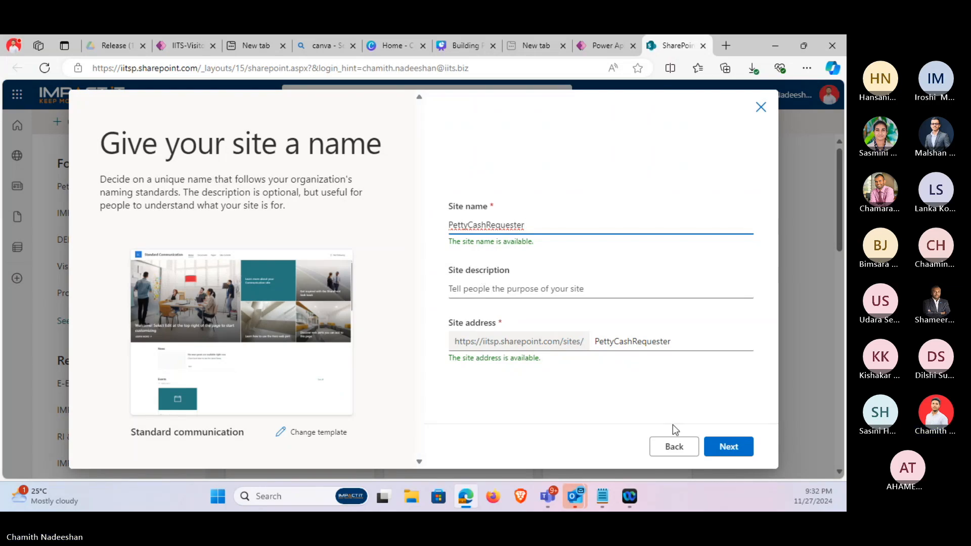
click(722, 451)
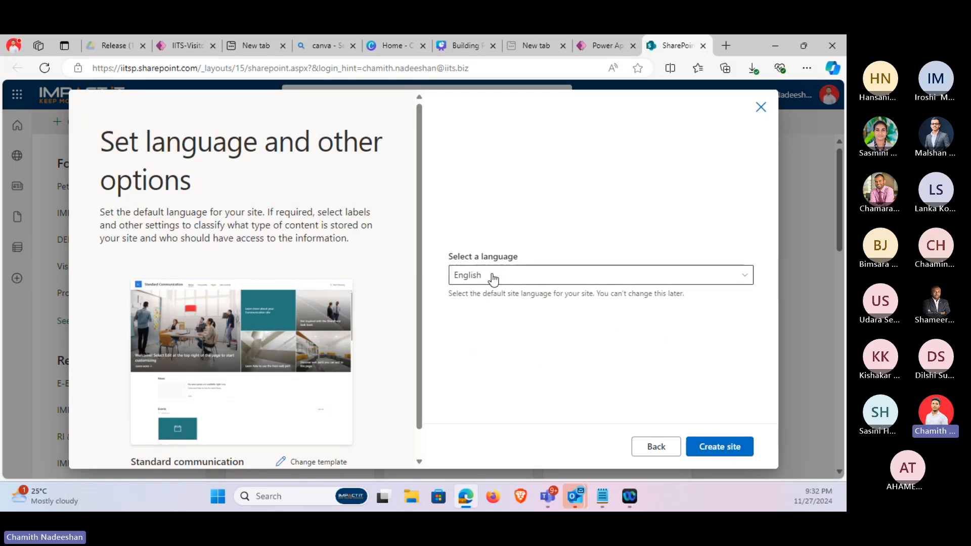
click(725, 447)
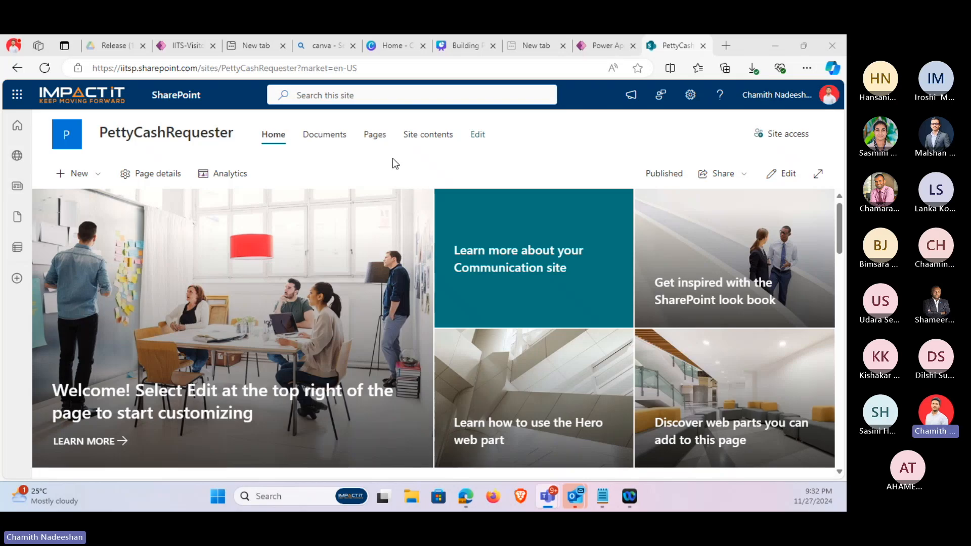
Create a blank list named PettyCashRequest, shown in the site navigation, and dismiss the offer to browse site templates.
click(79, 174)
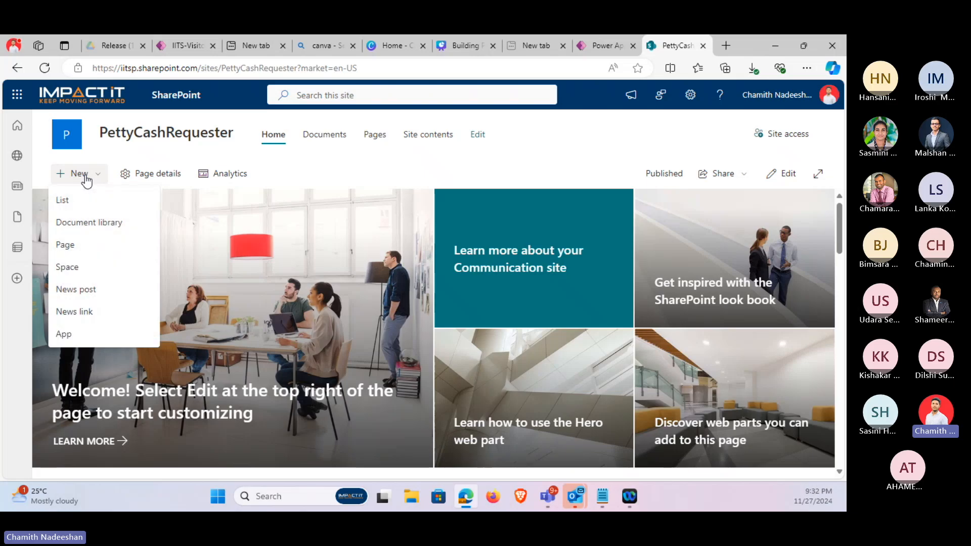
click(73, 203)
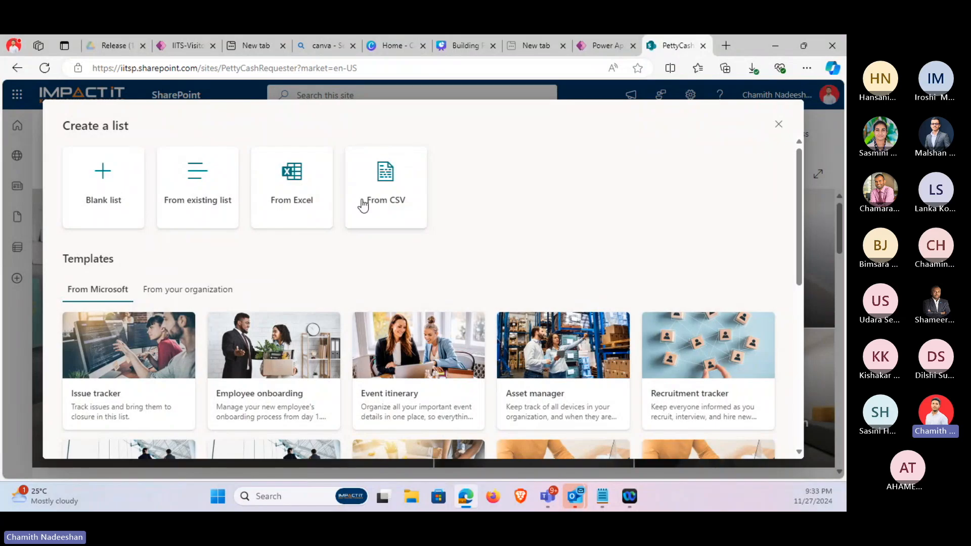
click(112, 206)
click(112, 207)
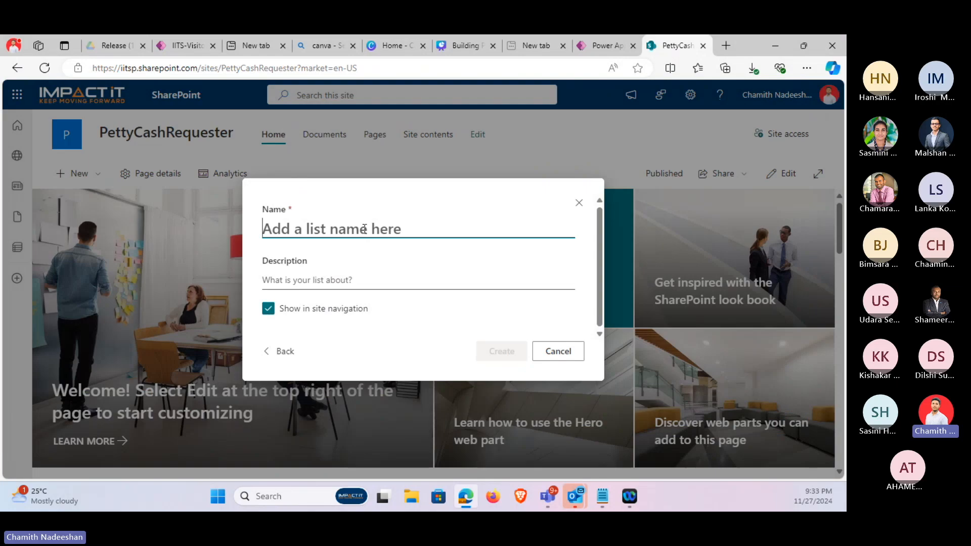
text(PettyCah)
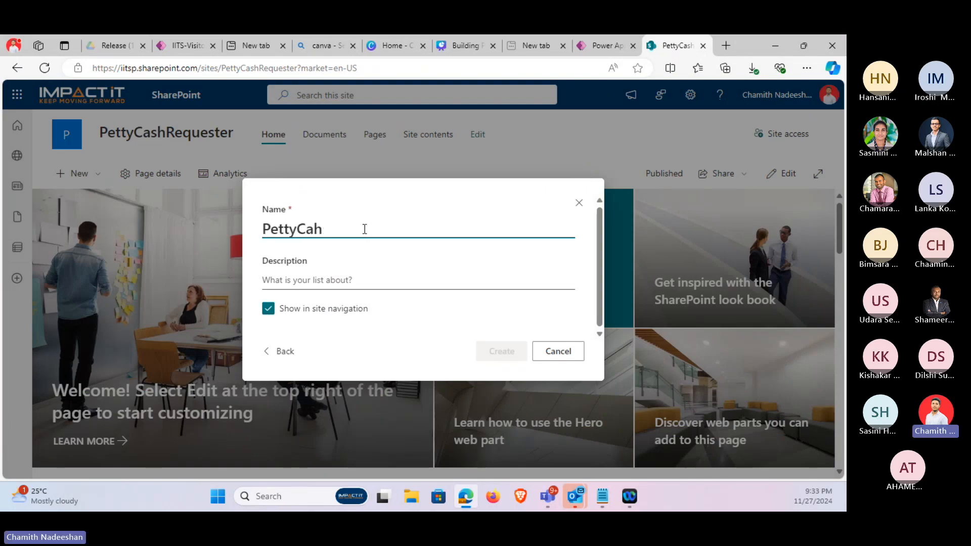
key(BackSpace)
text(shRequest)
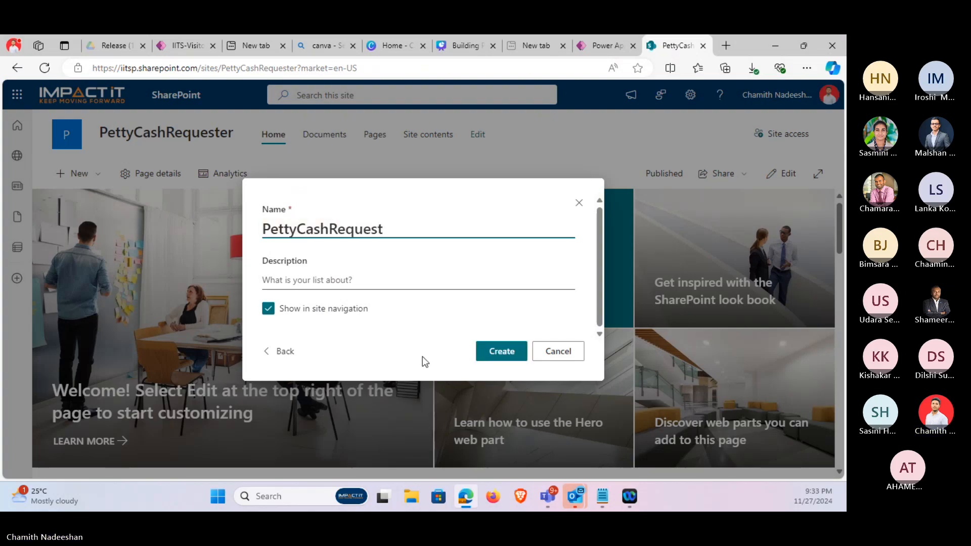
click(510, 359)
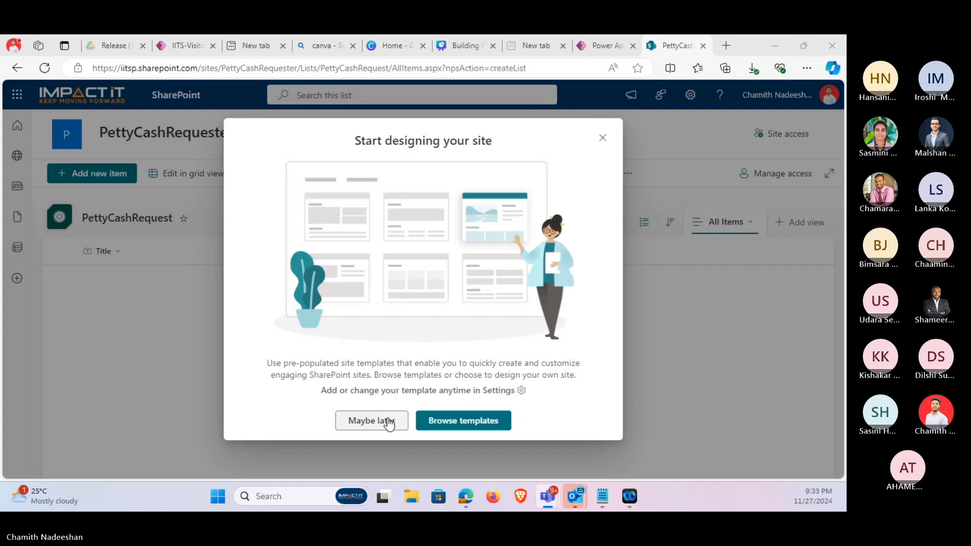
click(371, 421)
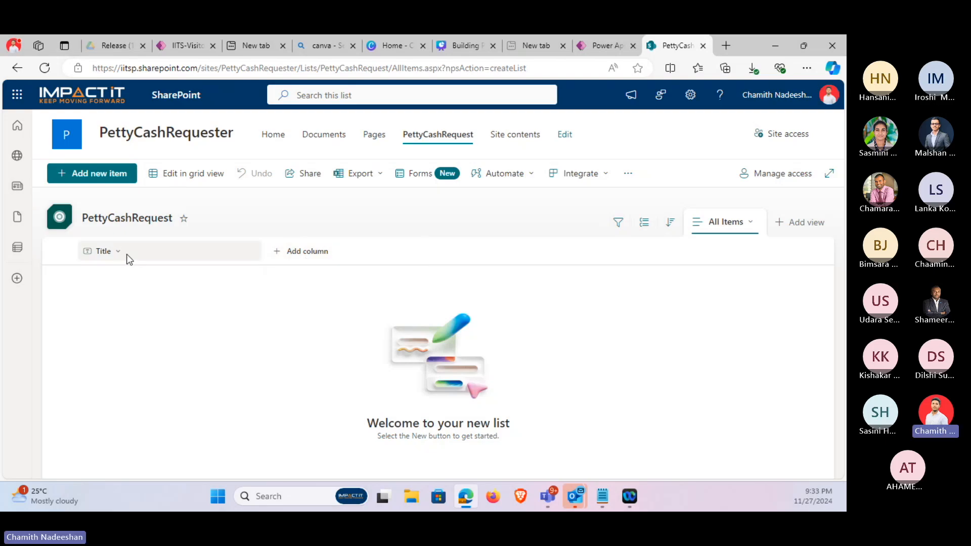
Show the built-in ID and Created columns in the PettyCashRequest list view alongside Title.
click(306, 253)
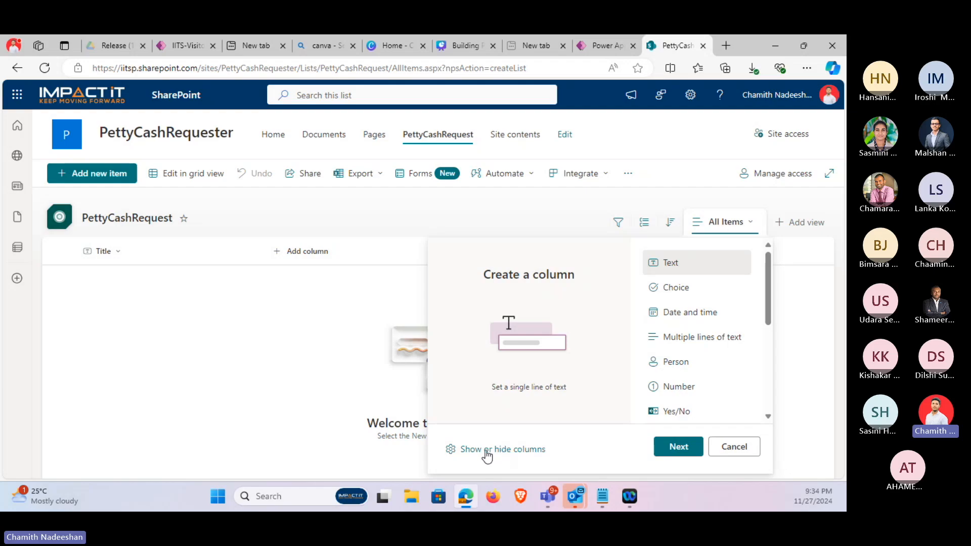
click(517, 449)
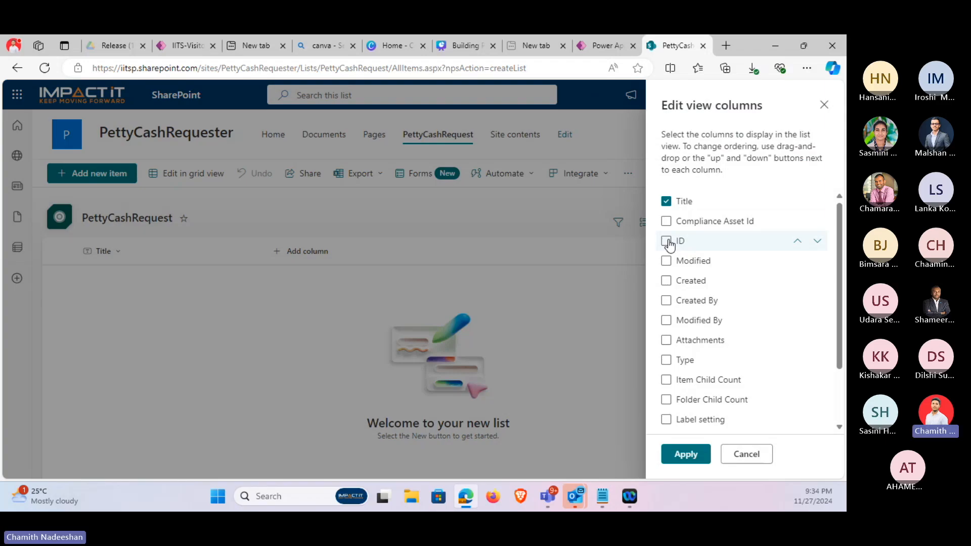
click(667, 243)
click(666, 282)
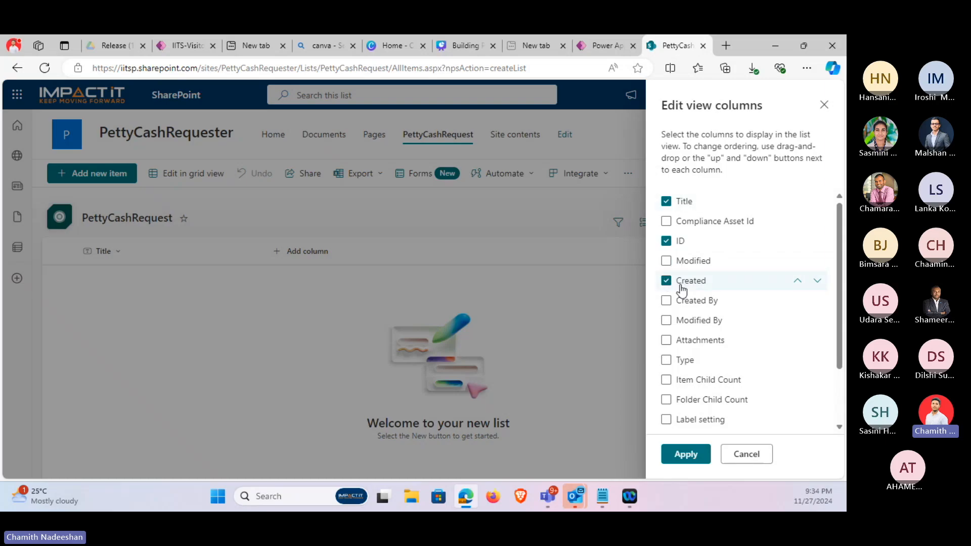
scroll(712, 345, down, 2)
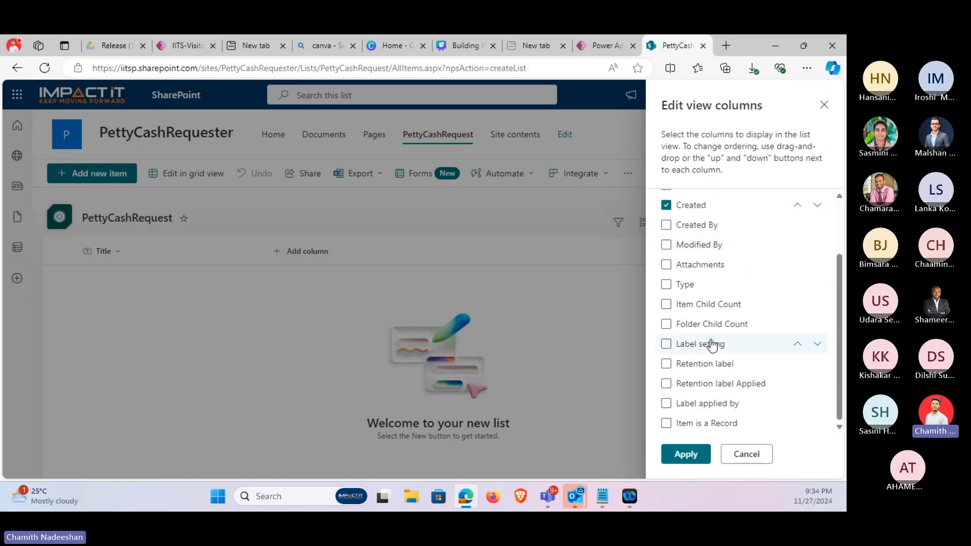
scroll(698, 344, up, 2)
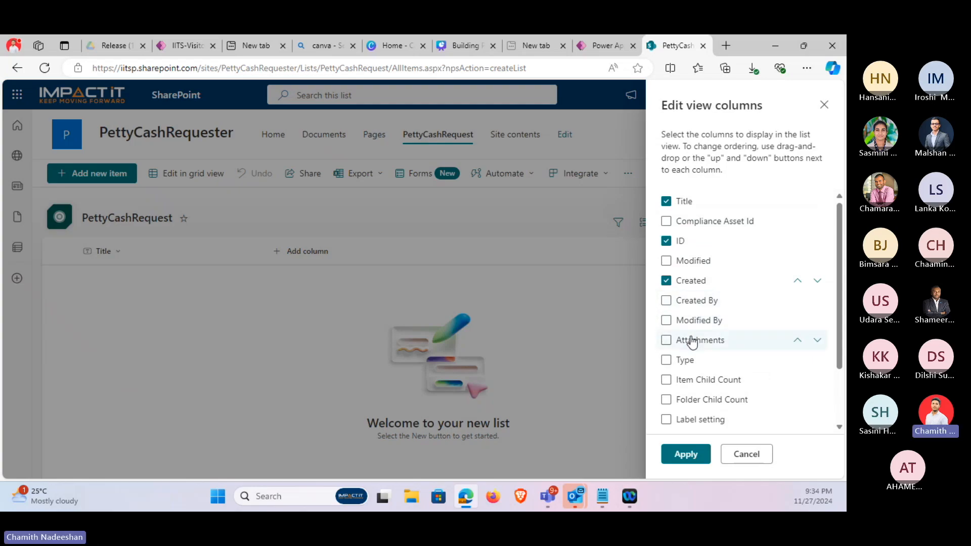
scroll(693, 344, down, 2)
click(686, 454)
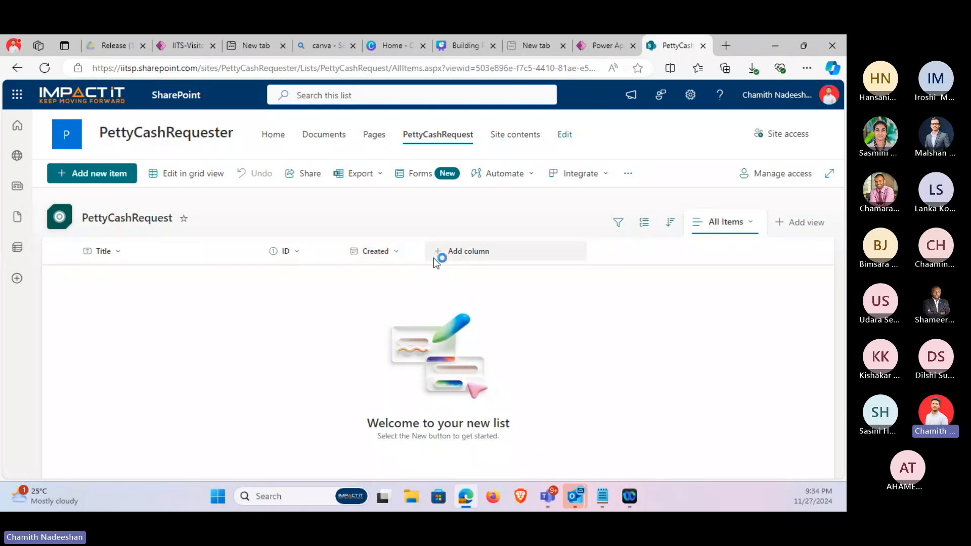
Add a single-line text column named RequsterName to the PettyCashRequest list.
click(466, 253)
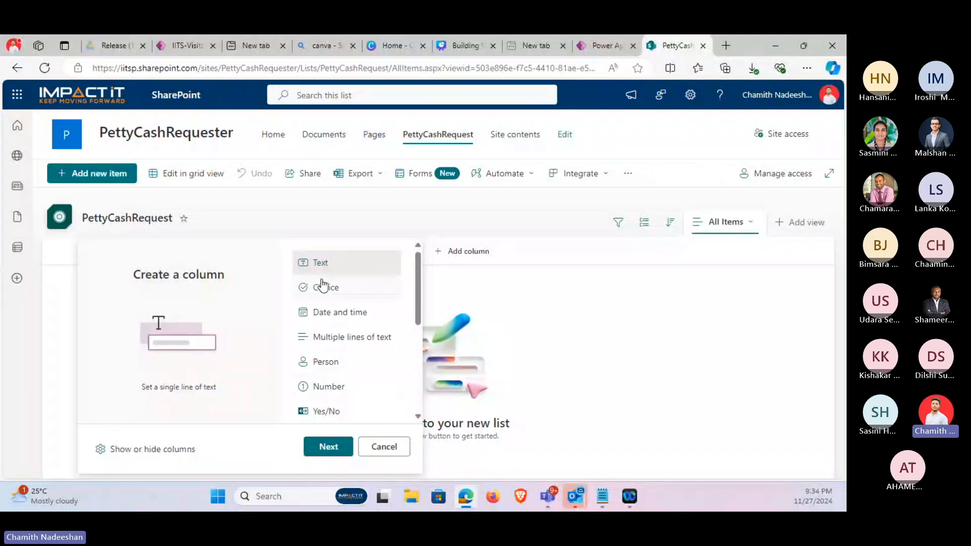
click(329, 446)
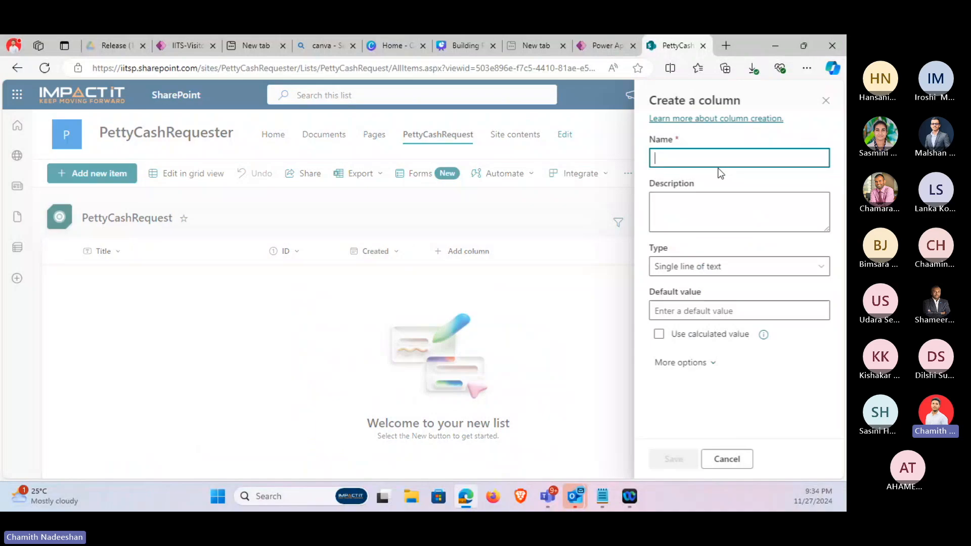
text(RequsterName)
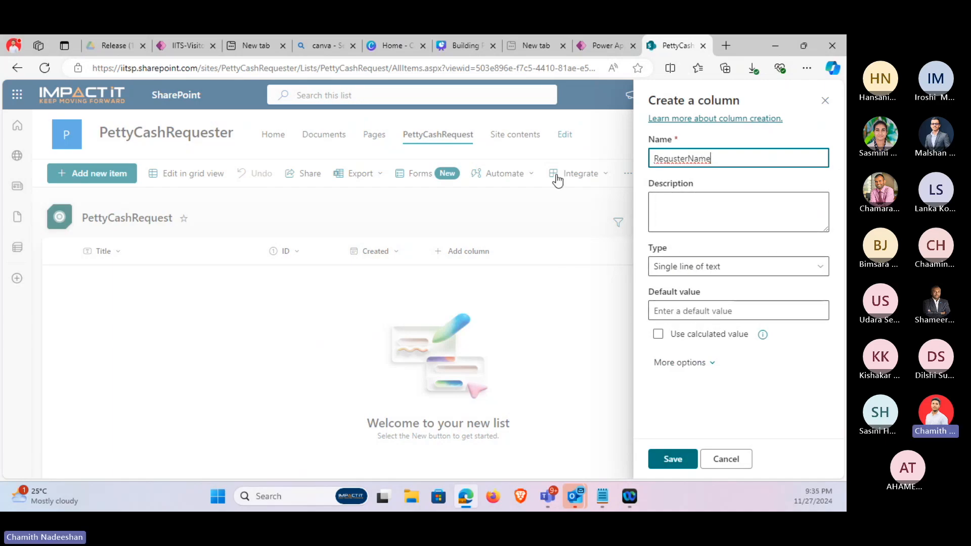
click(659, 460)
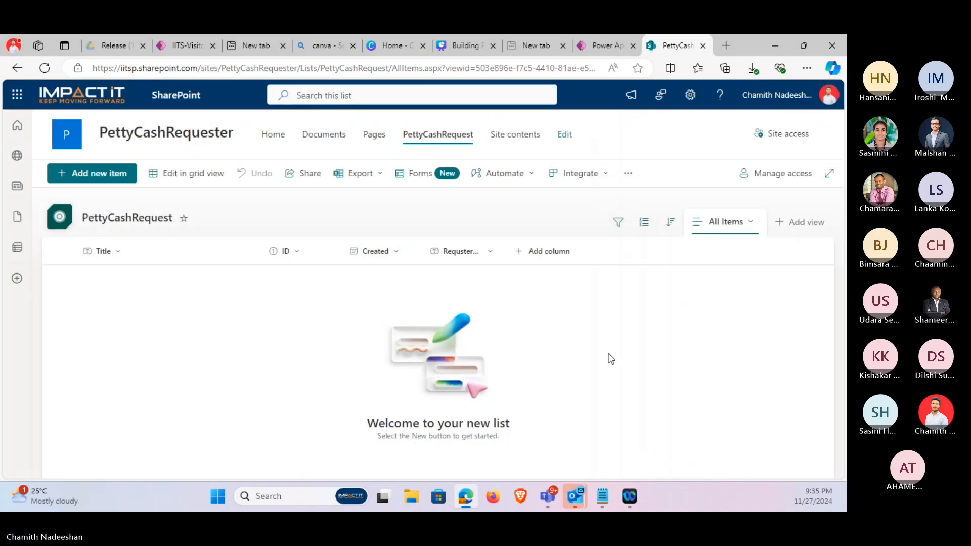
Add a number column named DepartmentID to the PettyCashRequest list.
click(524, 258)
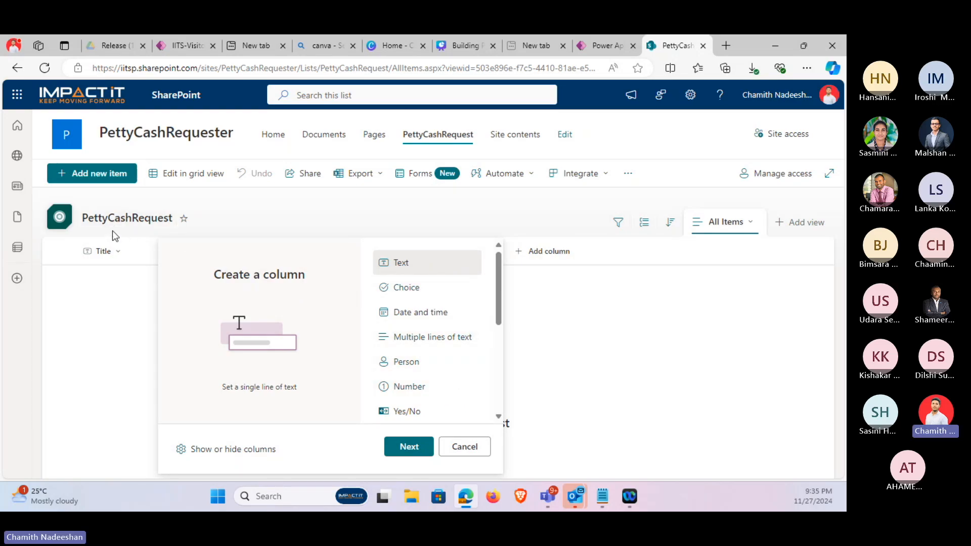
click(428, 388)
click(409, 446)
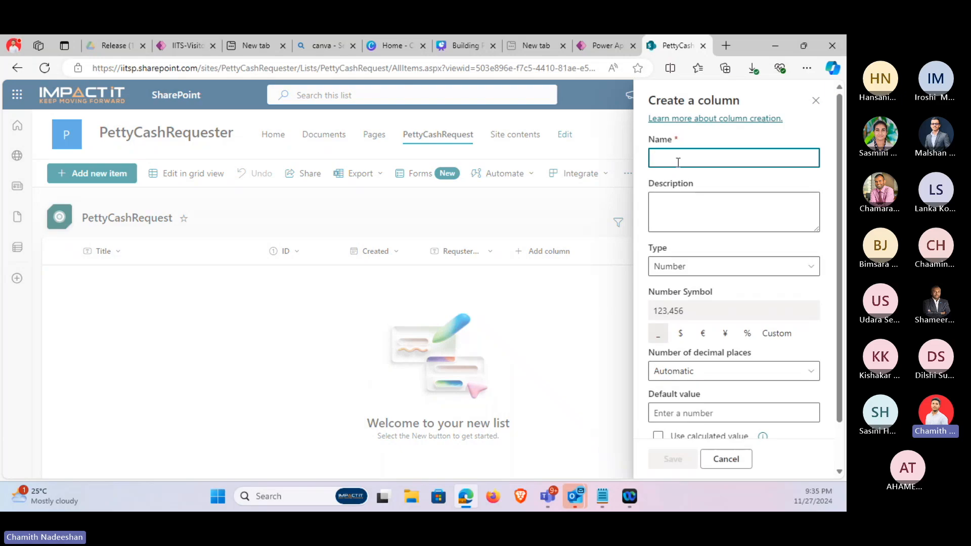
click(677, 159)
text(DepartmentID)
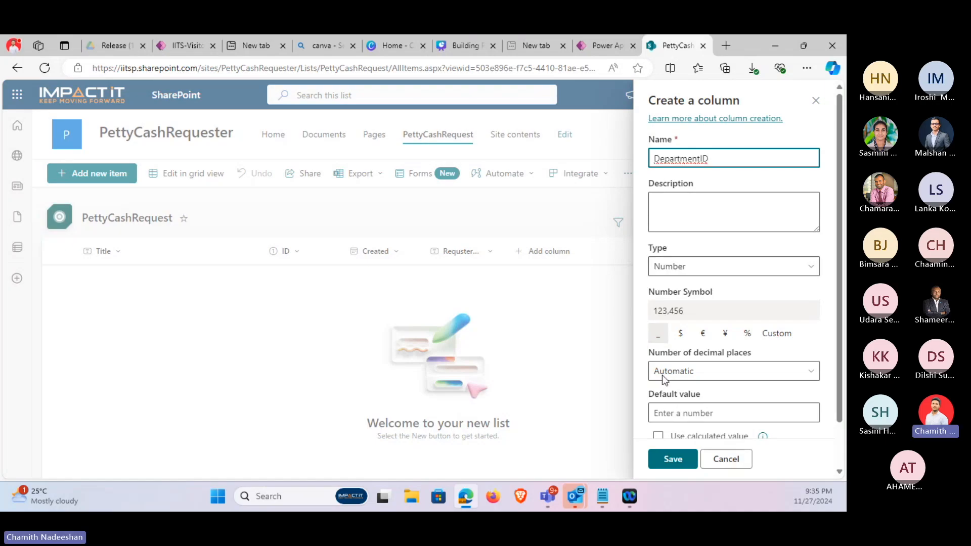
click(673, 459)
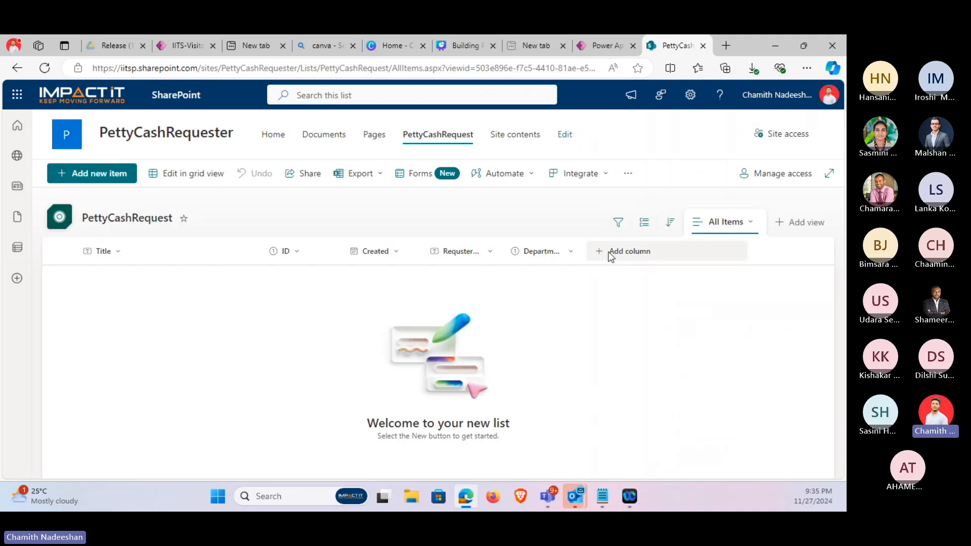
Add a single-line text column named Amount to the PettyCashRequest list.
click(626, 249)
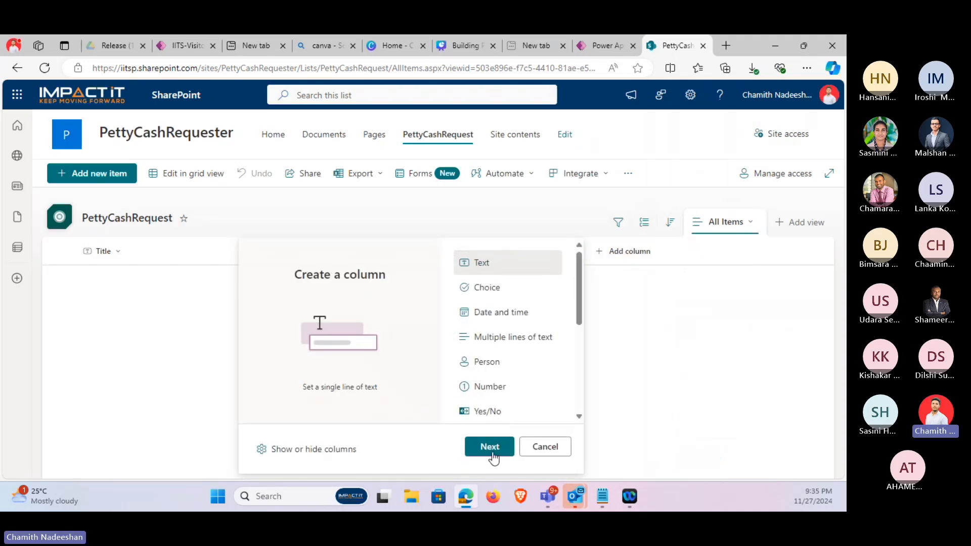
click(490, 446)
click(707, 157)
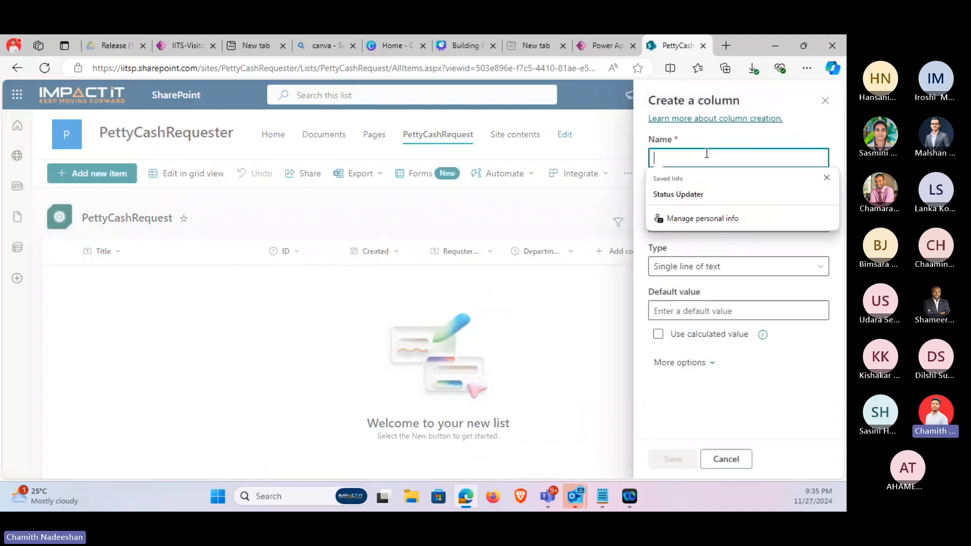
text(Amount)
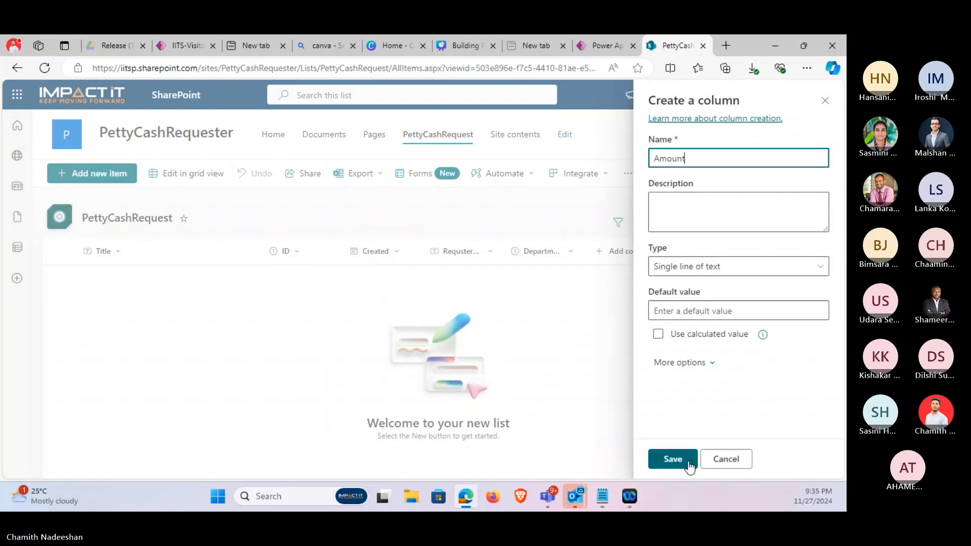
click(686, 460)
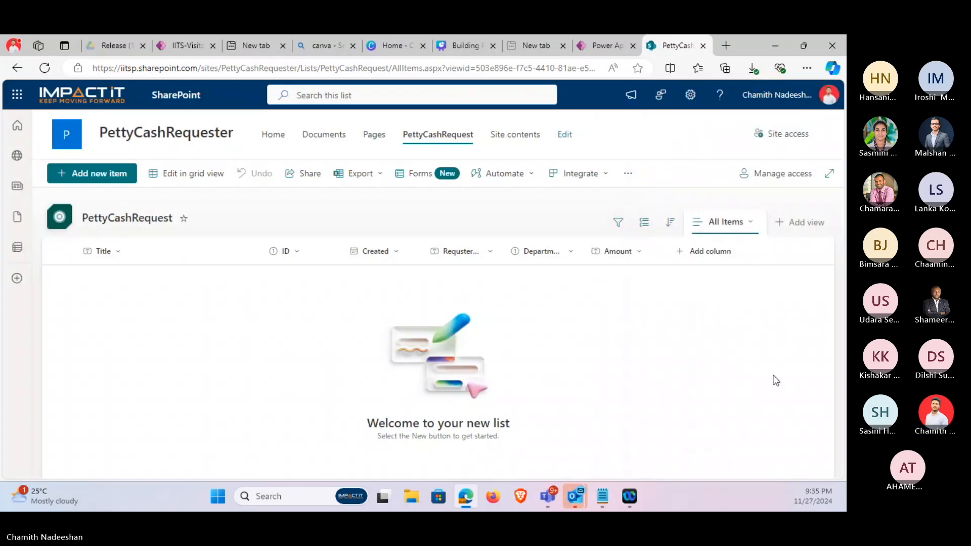
Add a single-line text column named Purpose to the PettyCashRequest list.
click(703, 252)
click(568, 446)
text(P)
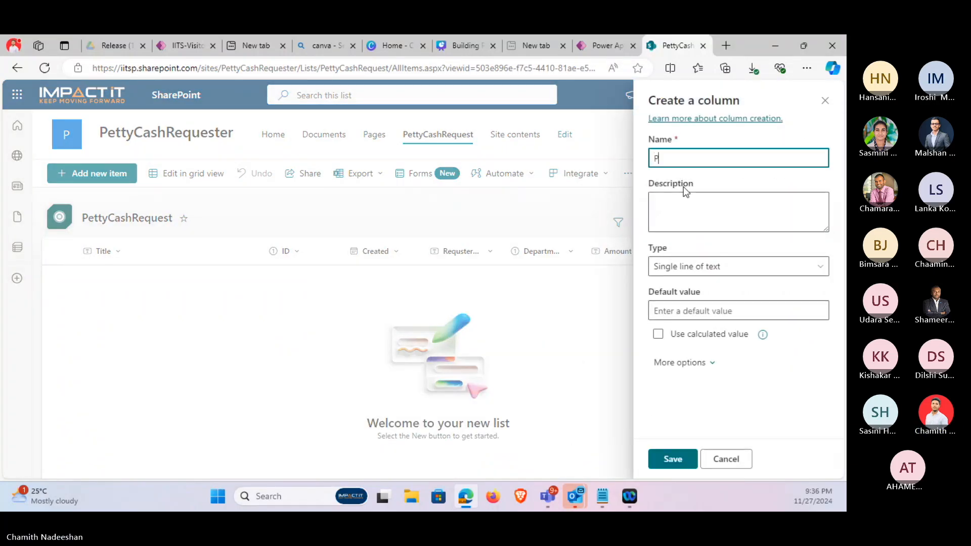
text(urpose)
click(670, 469)
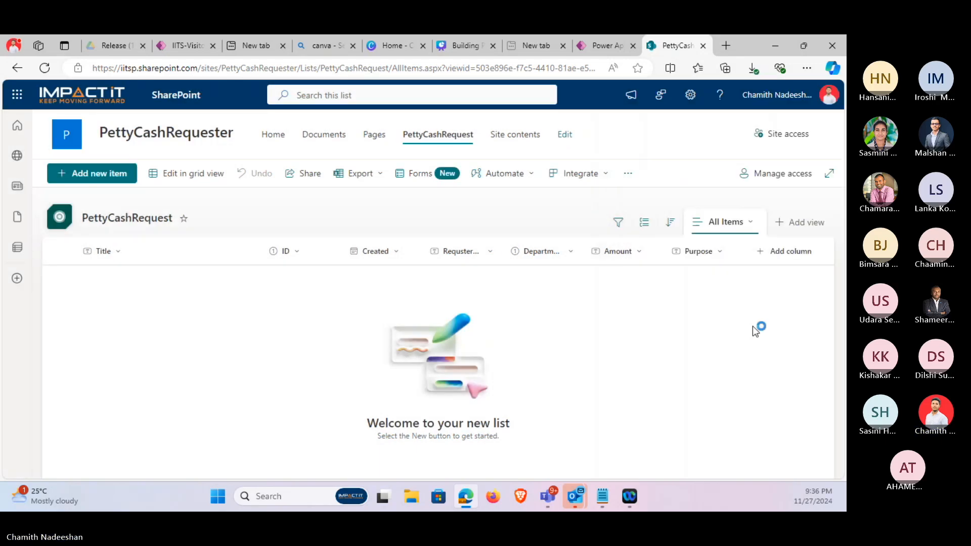
Add a single-line text column named SupervisorEmail to the PettyCashRequest list.
click(783, 252)
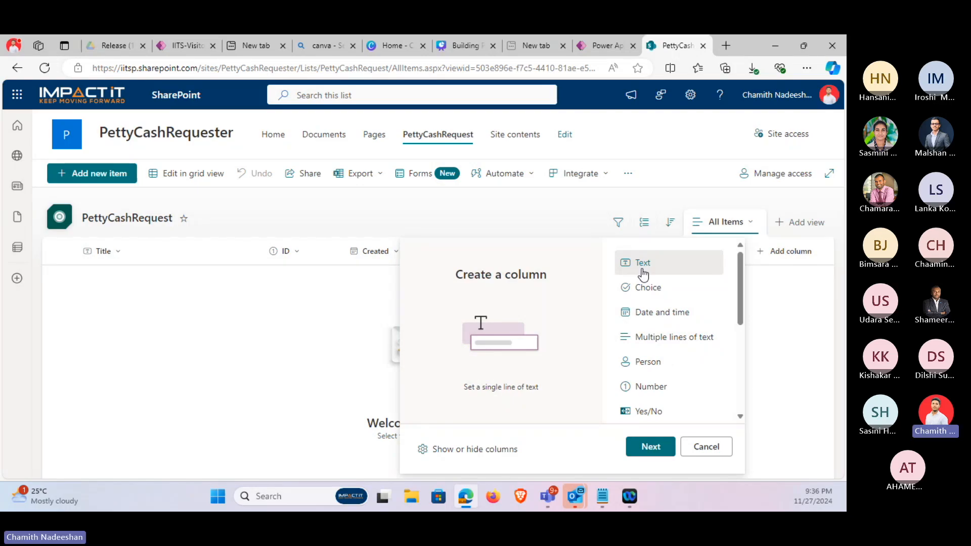
click(658, 447)
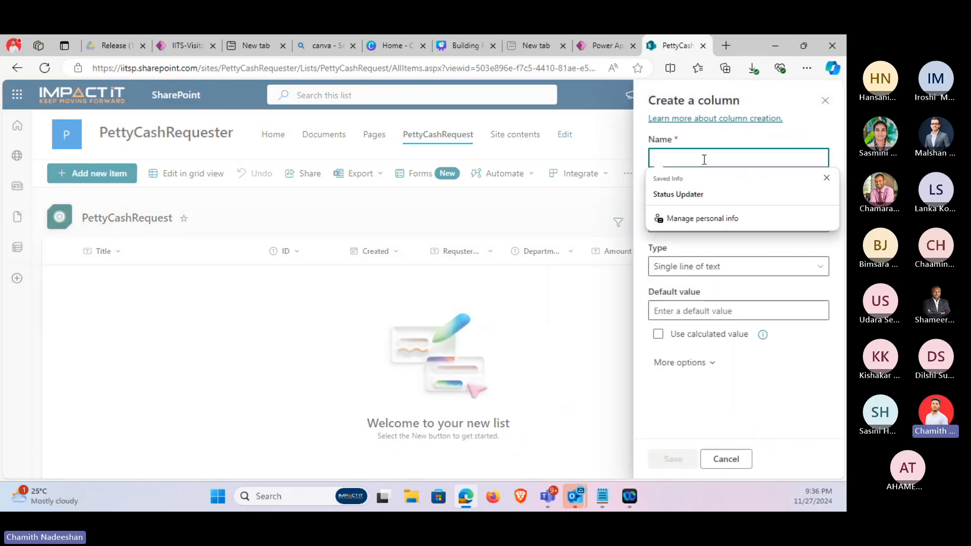
text(Superv)
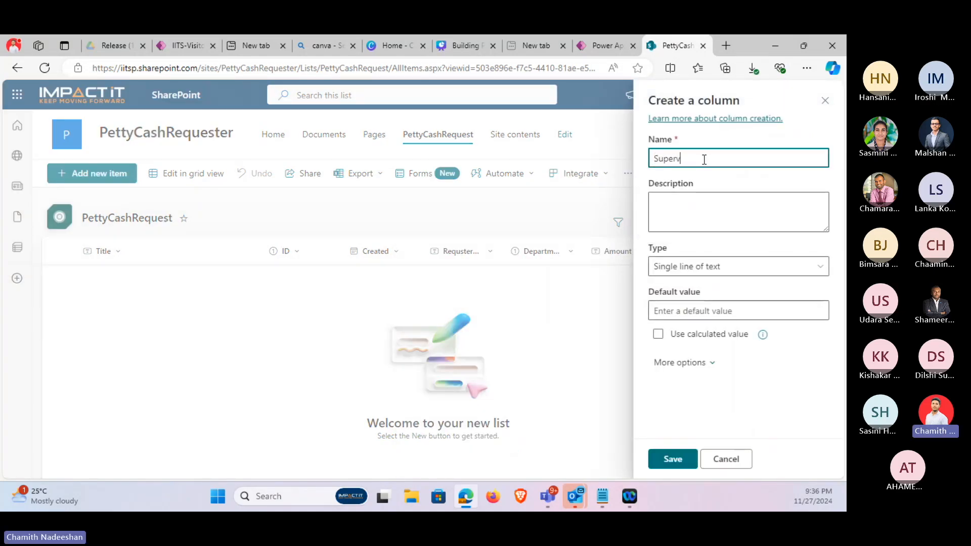
text(isorEmail)
click(672, 458)
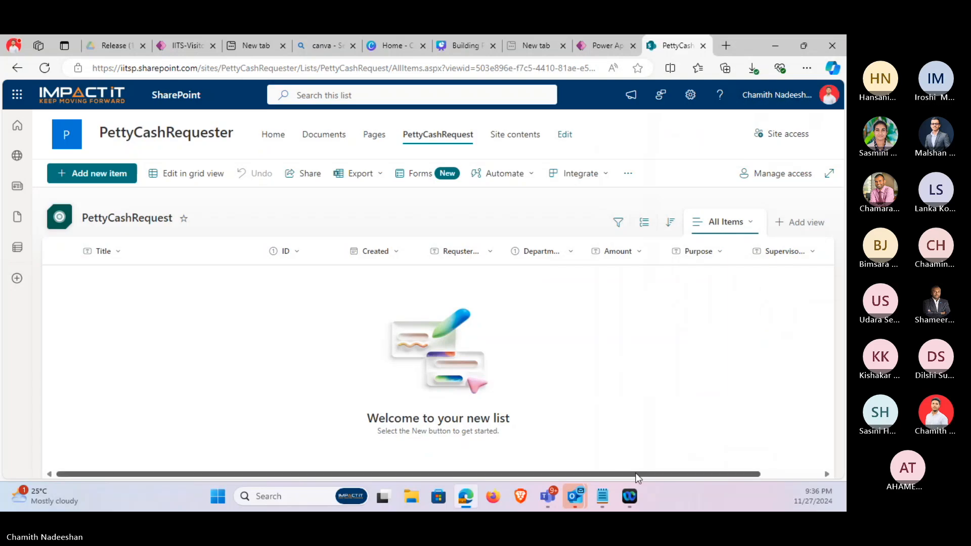
Add a single-line text column named SupervisorName to the PettyCashRequest list.
drag(637, 475, 690, 277)
click(797, 252)
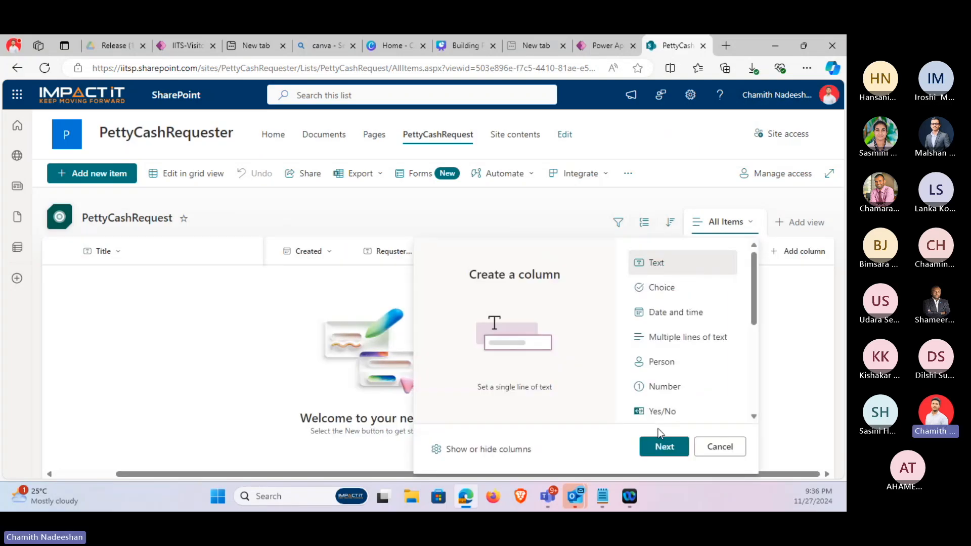
click(663, 447)
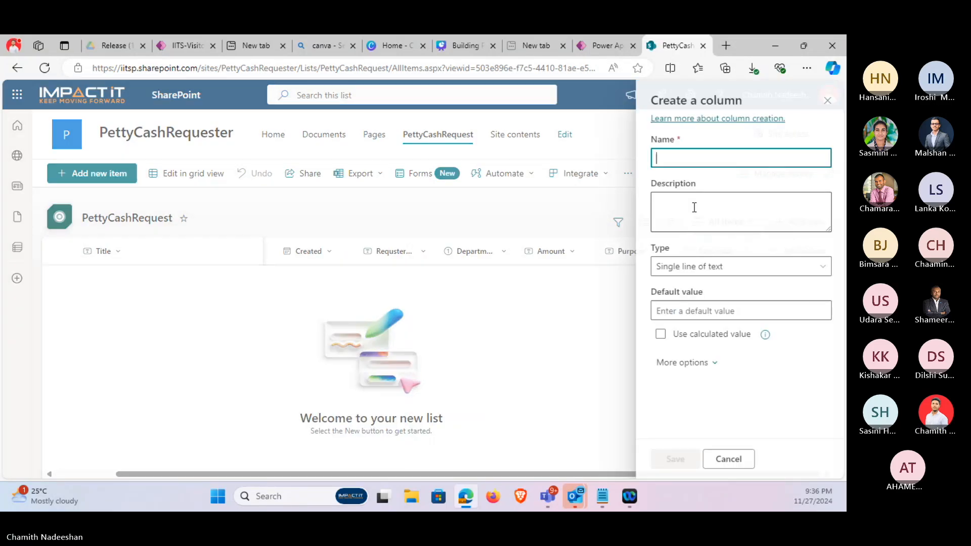
text(SupervisorName)
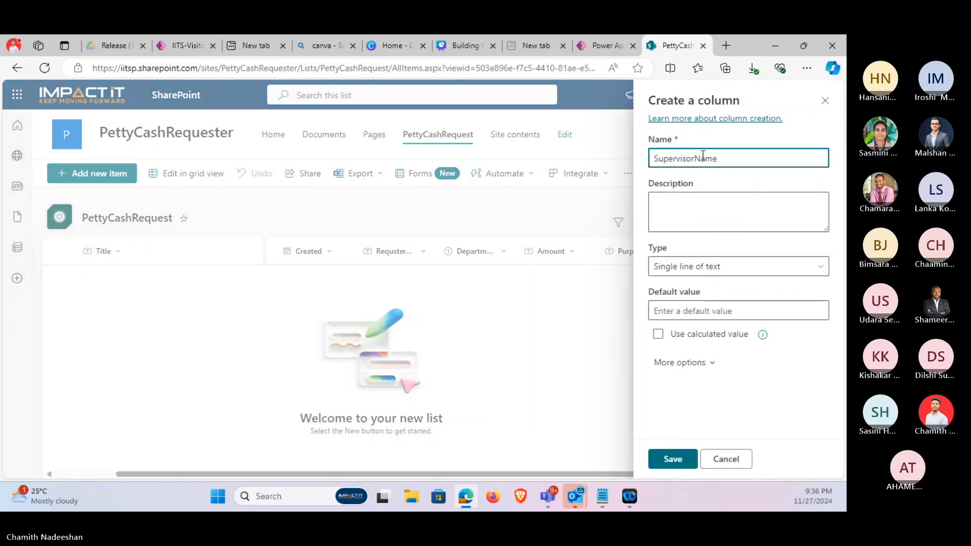
click(656, 450)
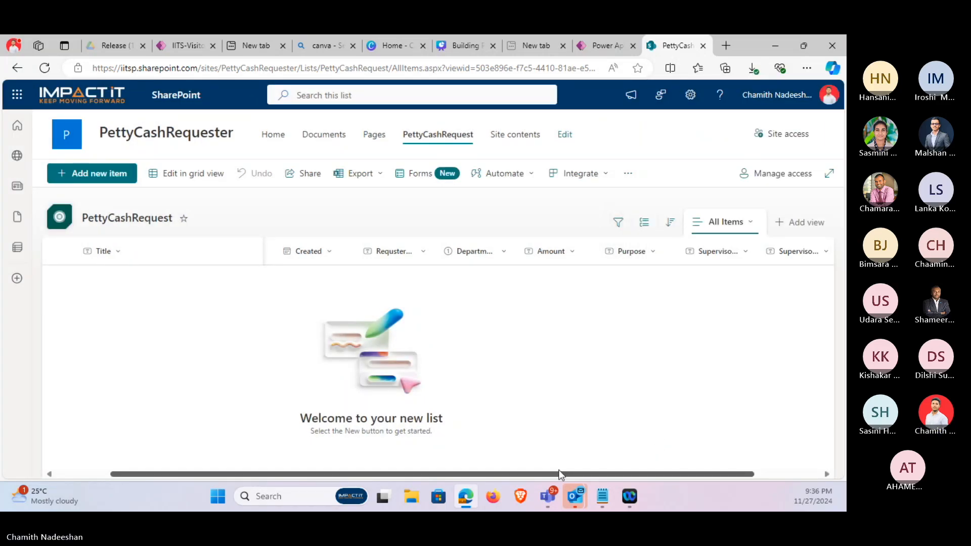
Note the codes Approved - 1, Rejected - 2, Pending - 3 in Notepad and add a number column named ApprovalStatus to the PettyCashRequest list.
drag(562, 474, 627, 475)
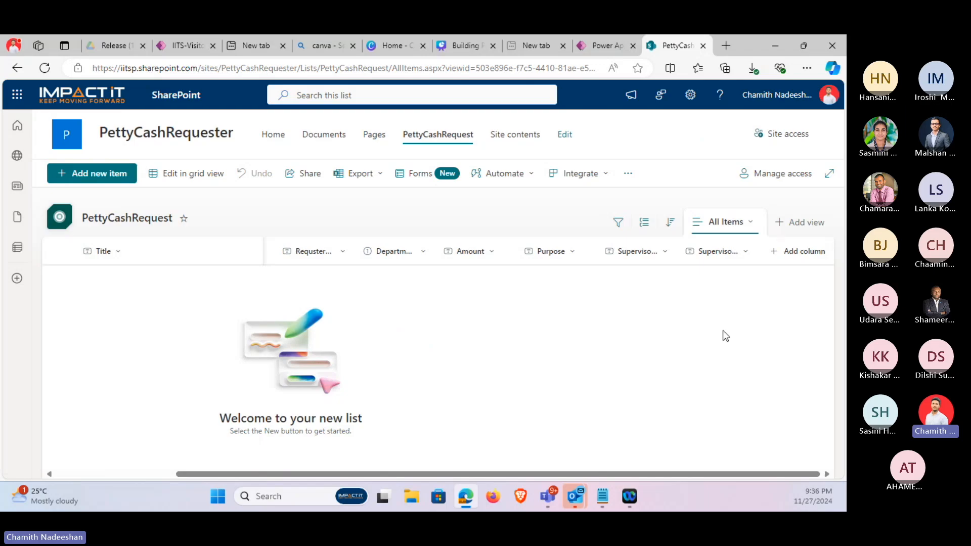
click(793, 250)
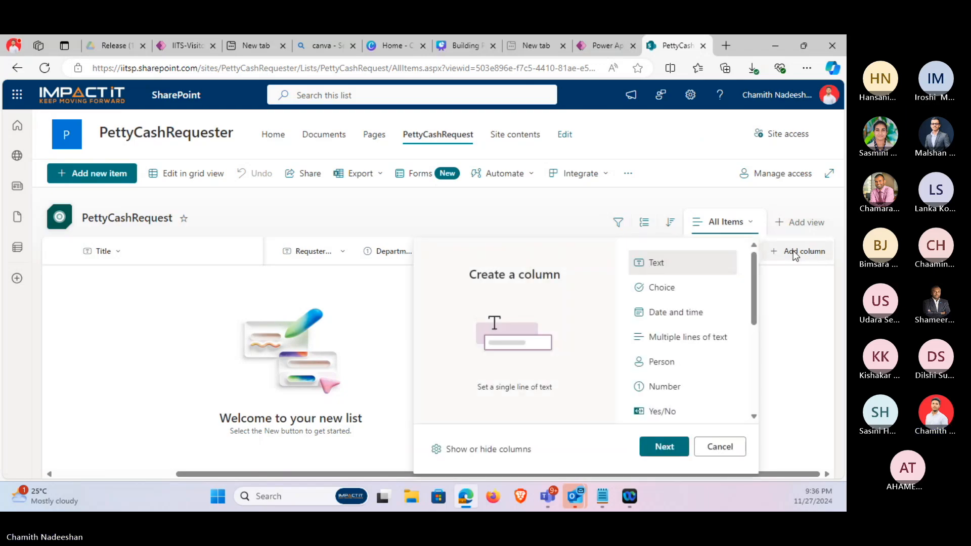
click(689, 390)
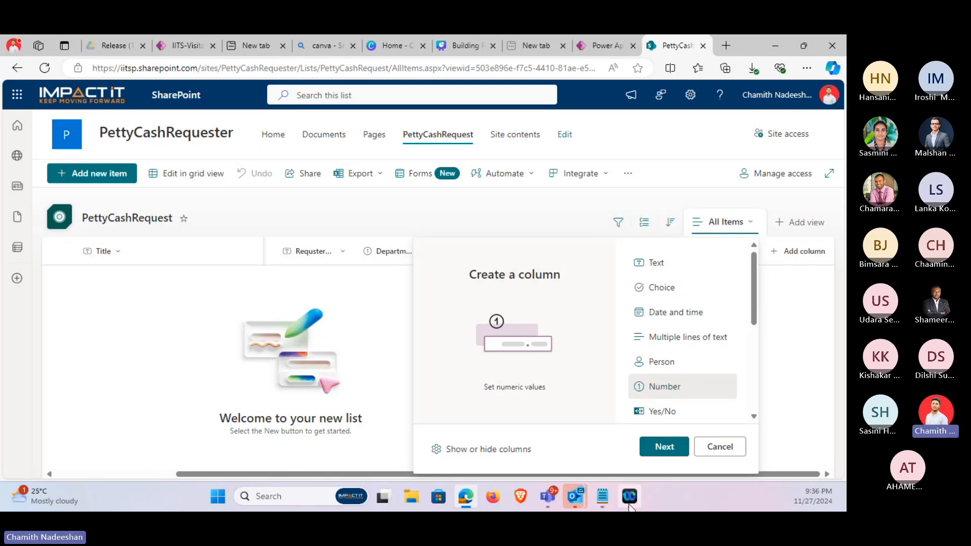
mouse_move(613, 506)
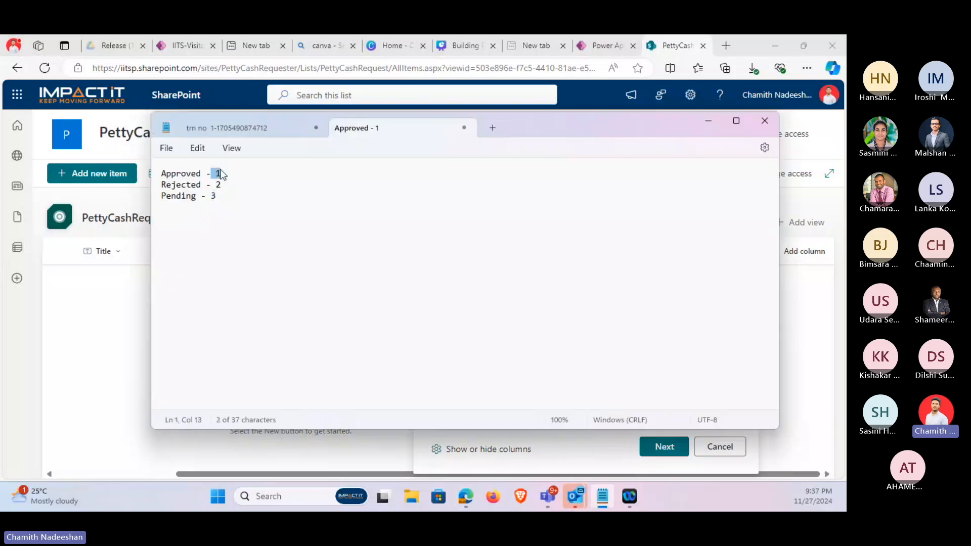
click(221, 185)
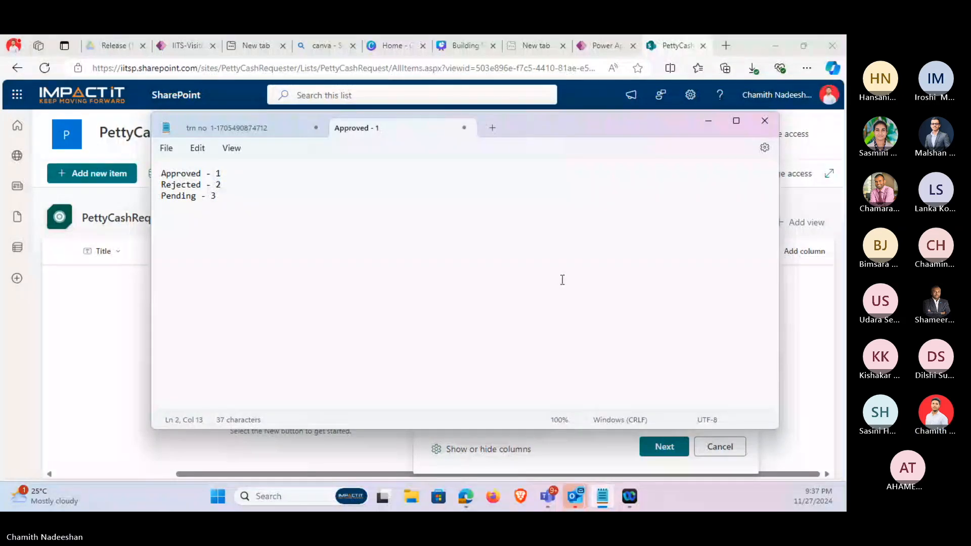
click(815, 315)
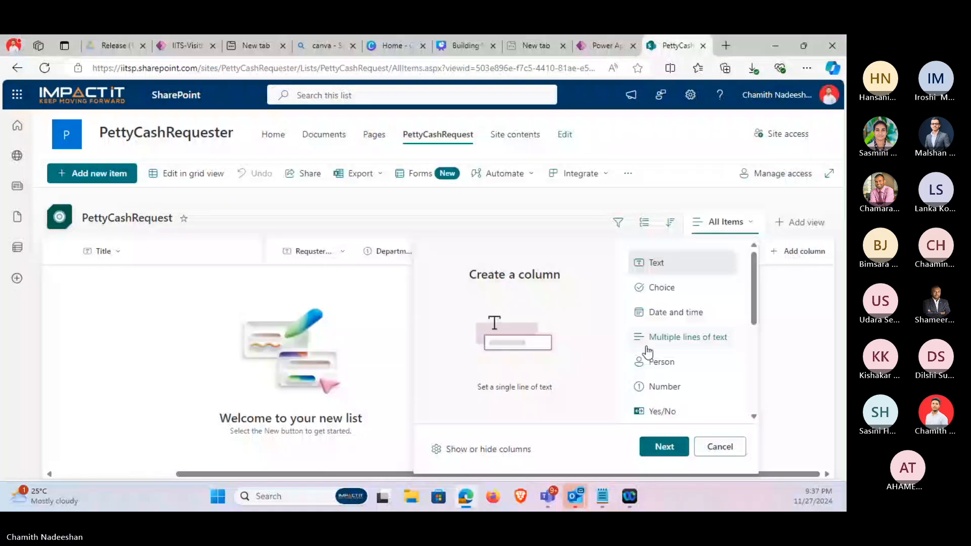
click(664, 387)
click(664, 446)
click(666, 159)
text(ApprovalStatus)
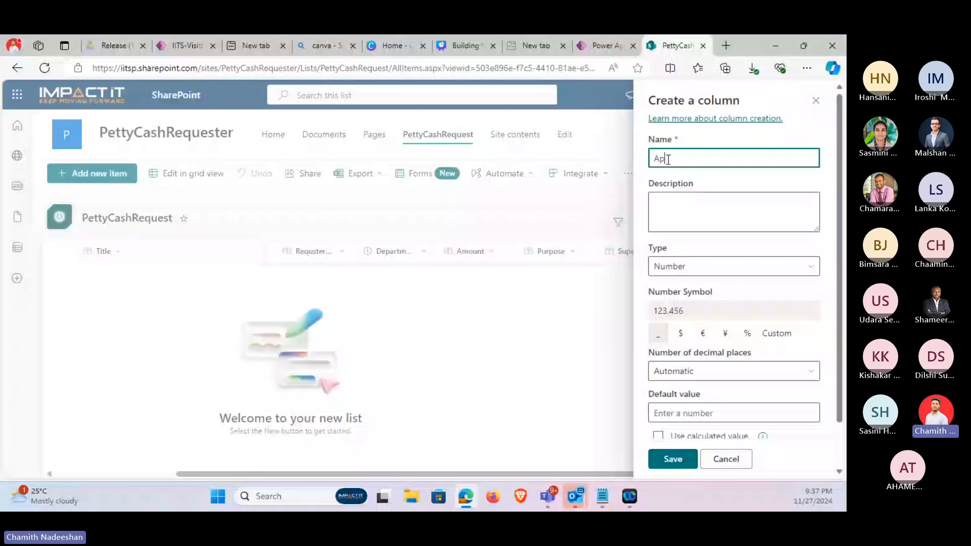
click(672, 459)
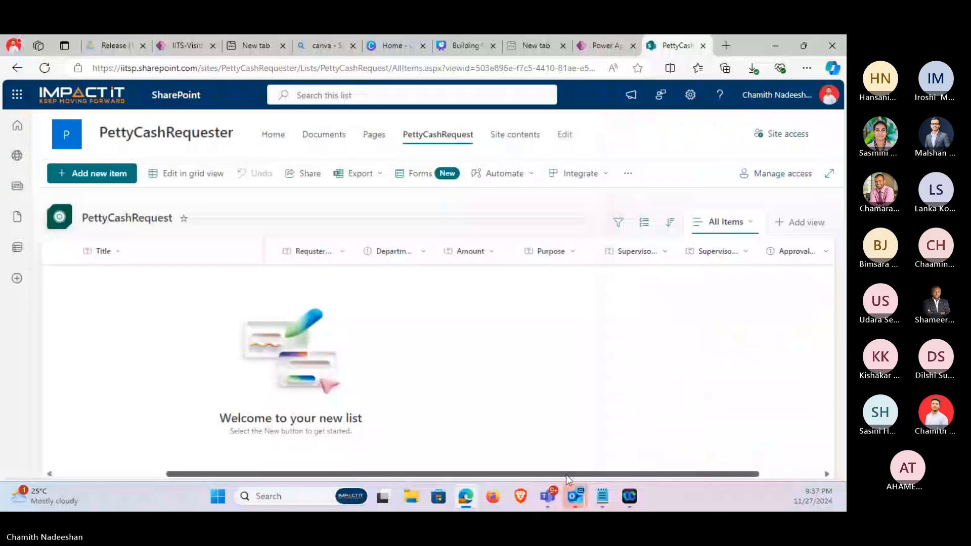
Create a second list on the PettyCashRequester site, named Department, with ID and Name columns.
drag(566, 475, 731, 475)
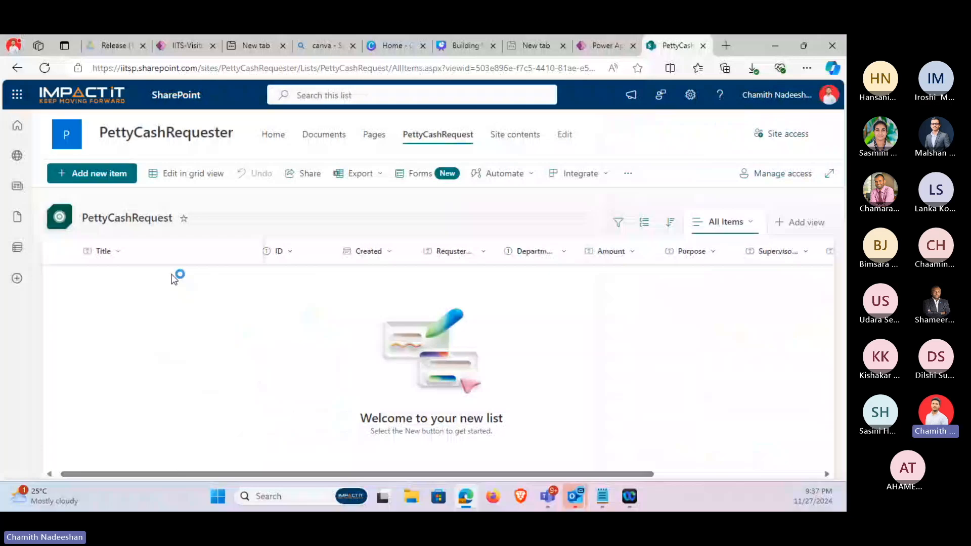
click(263, 137)
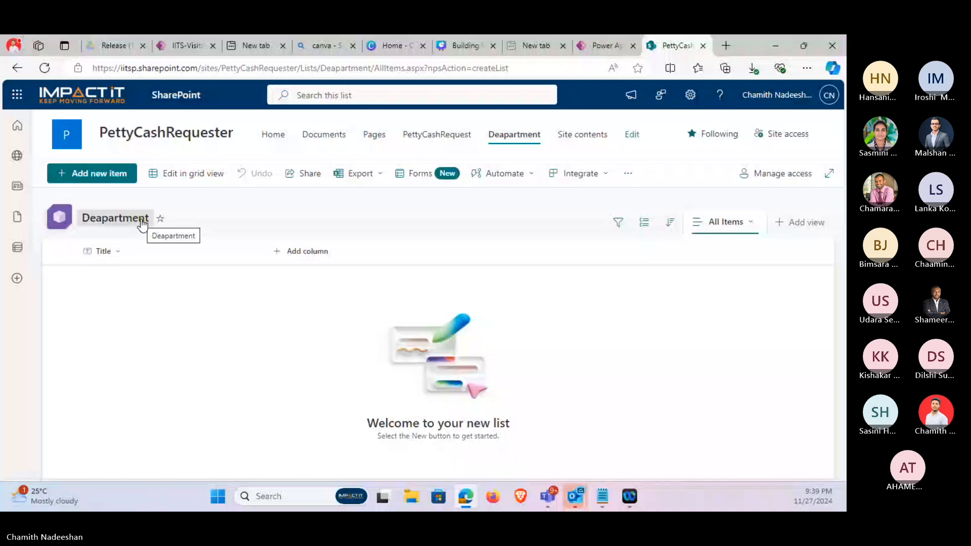
click(142, 221)
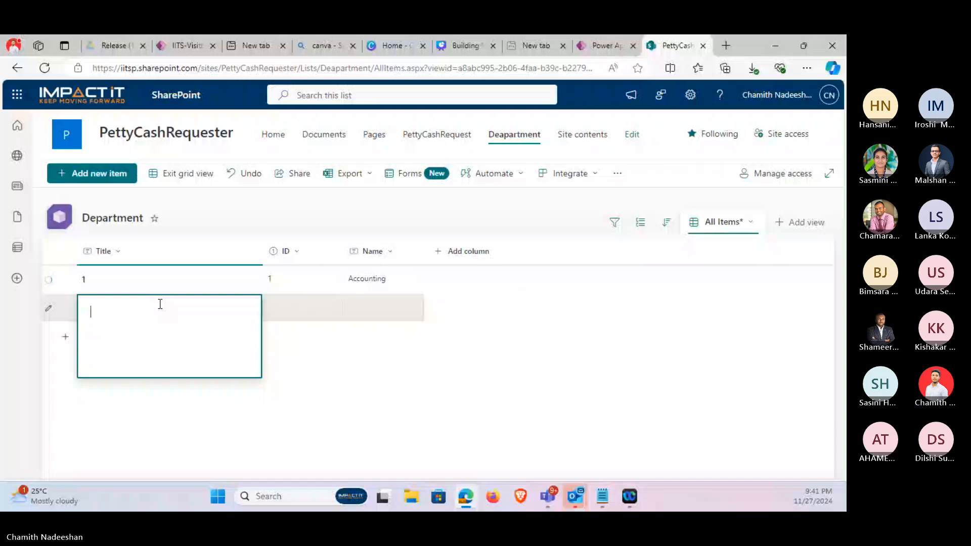
Add the items 2 - IT and 3 - HR to the Department list and leave grid editing.
text(2)
click(384, 306)
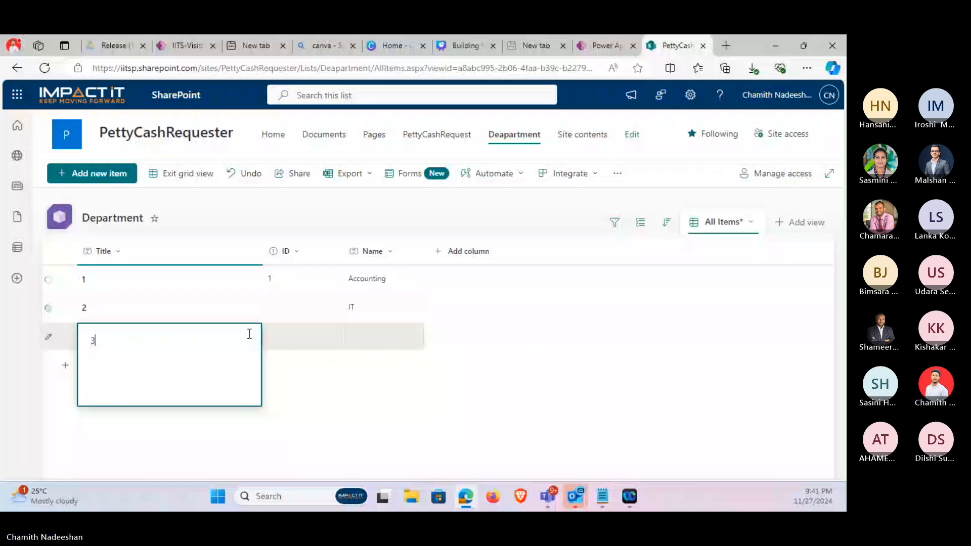
click(383, 324)
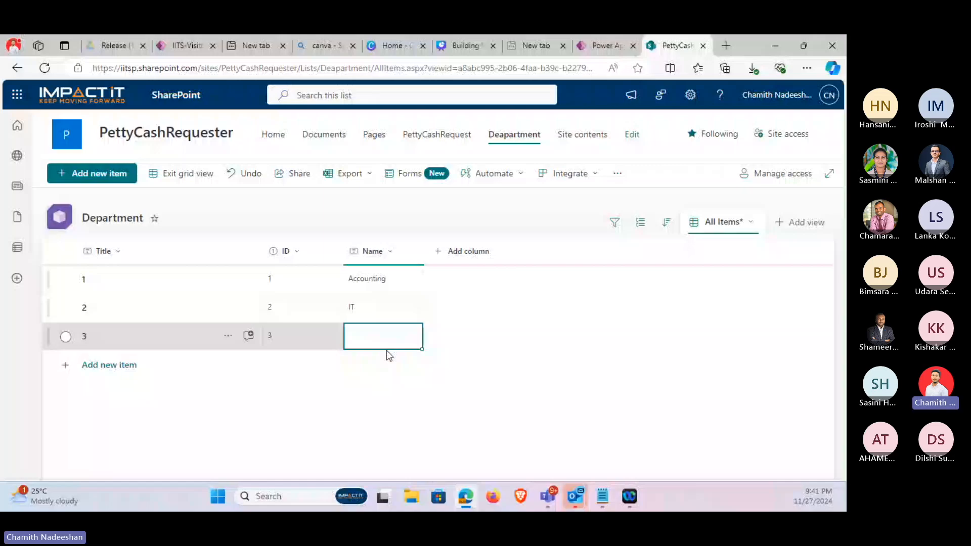
text(HR)
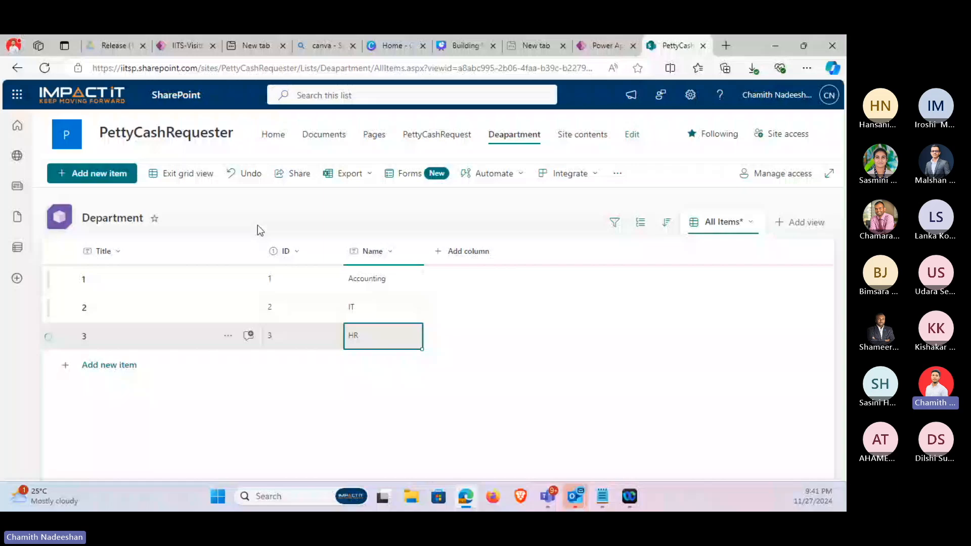
click(182, 173)
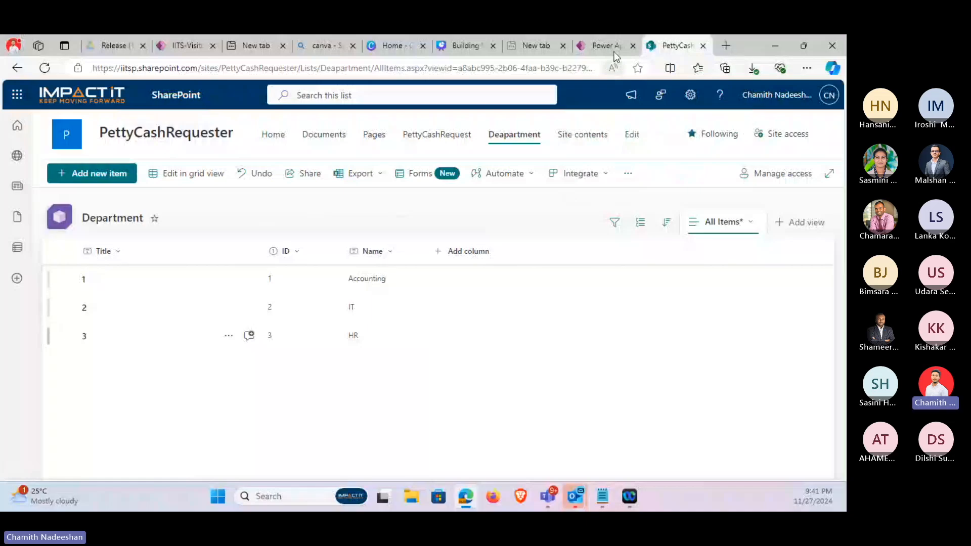
Switch to Power Apps, start adding a SharePoint data source and look through the recent sites for PettyCashRequester.
mouse_move(606, 47)
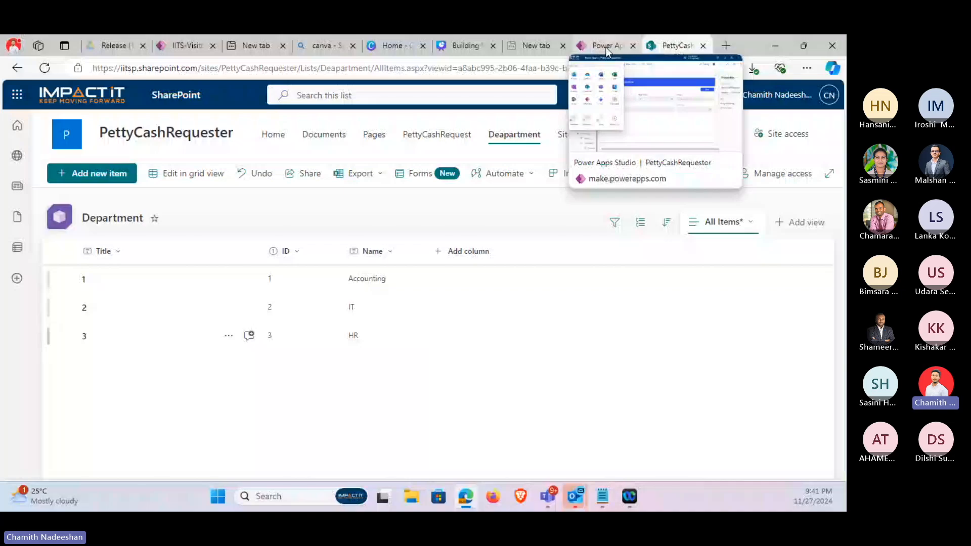
click(606, 47)
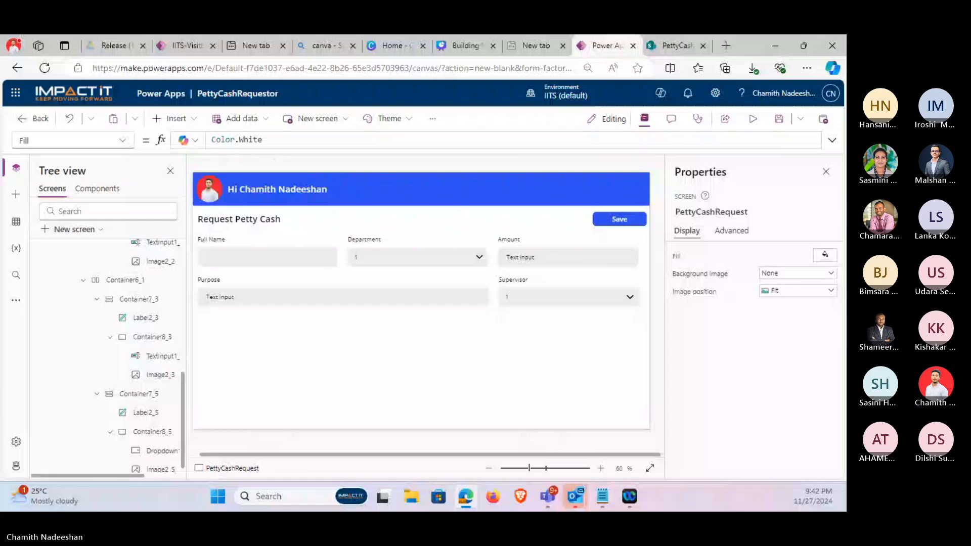
click(241, 118)
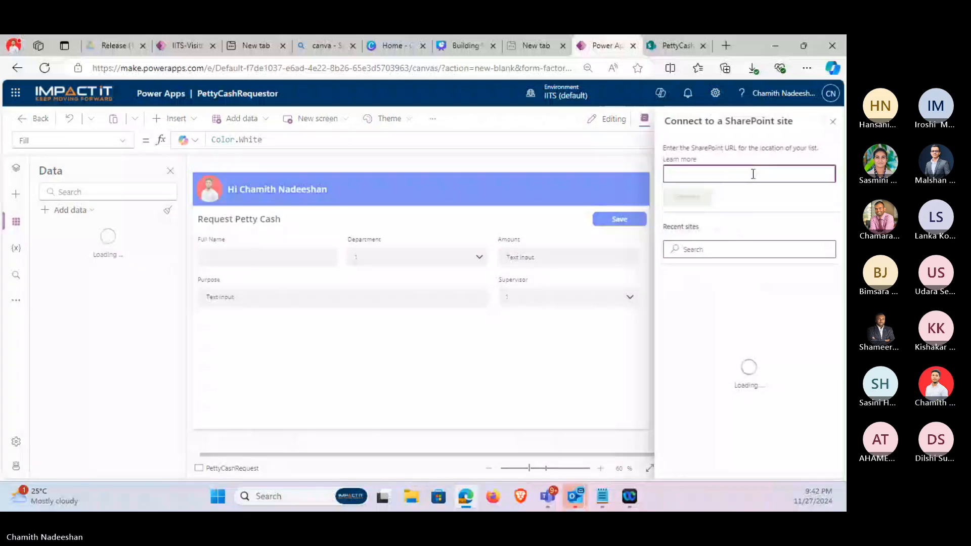
click(753, 174)
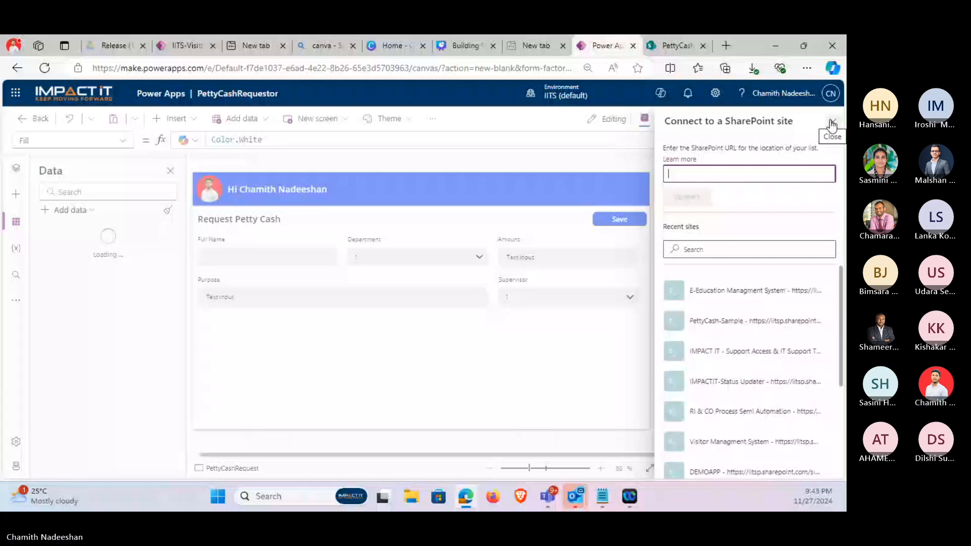
scroll(723, 384, down, 3)
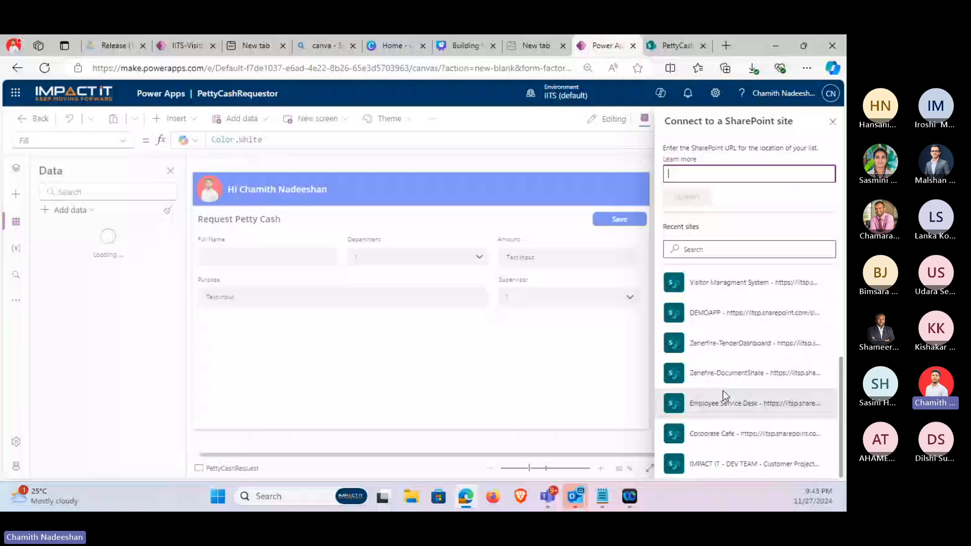
scroll(720, 333, up, 3)
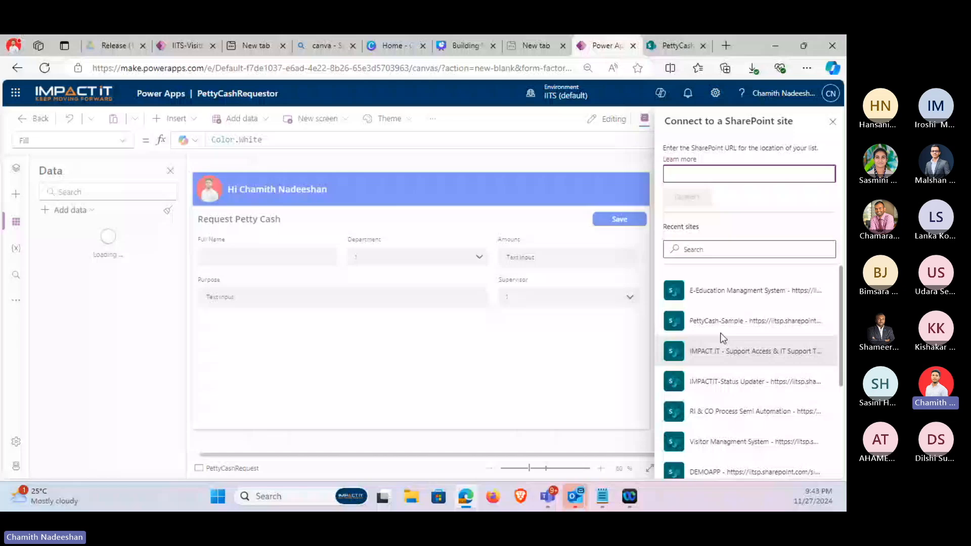
scroll(720, 333, down, 3)
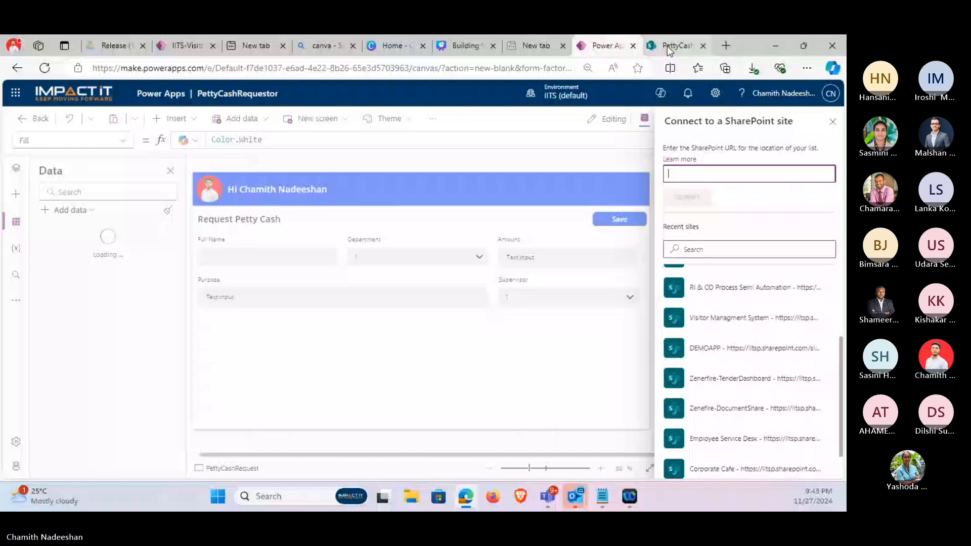
click(666, 46)
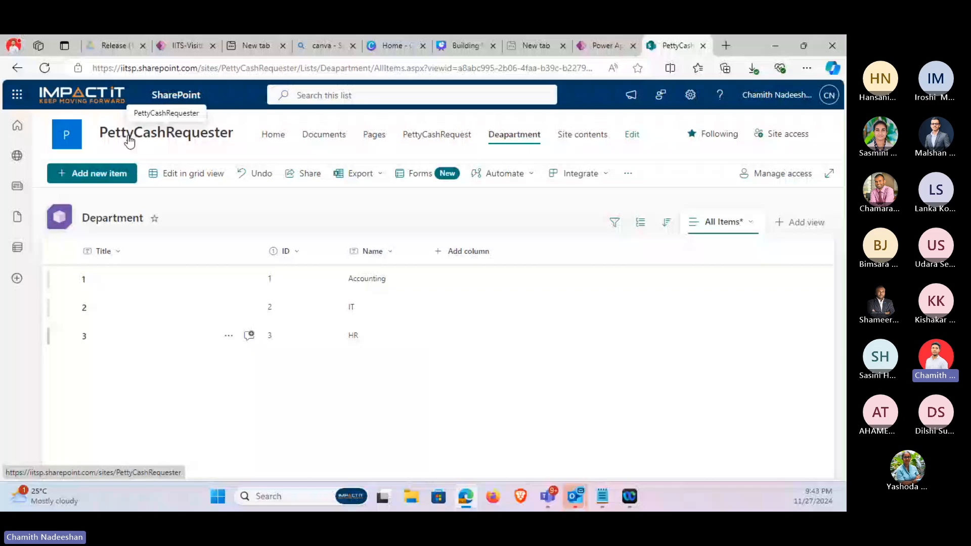
click(608, 46)
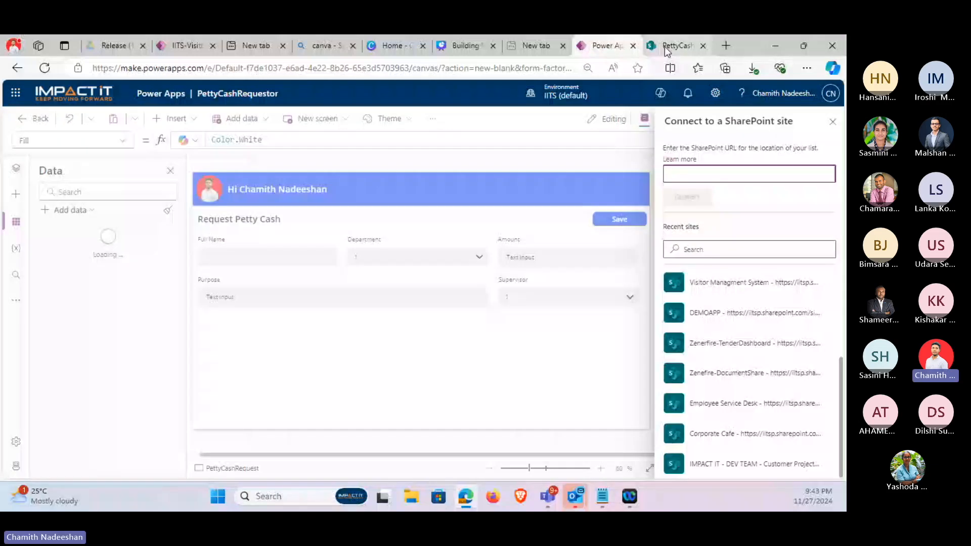
click(665, 47)
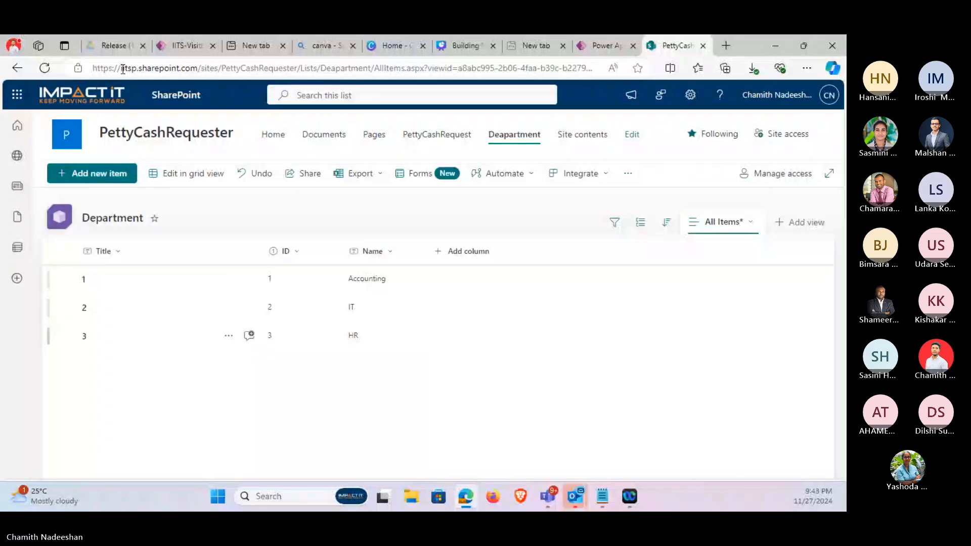
click(122, 67)
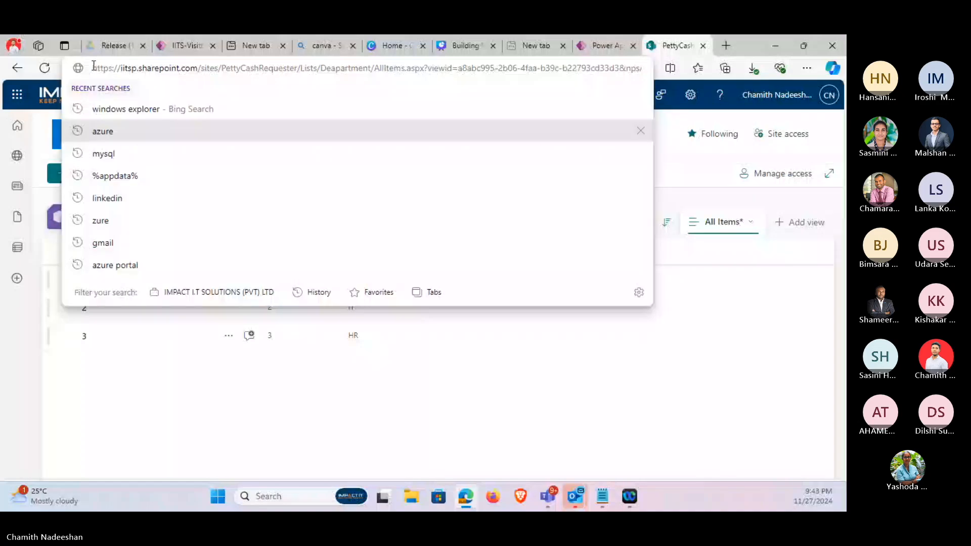
drag(94, 67, 297, 67)
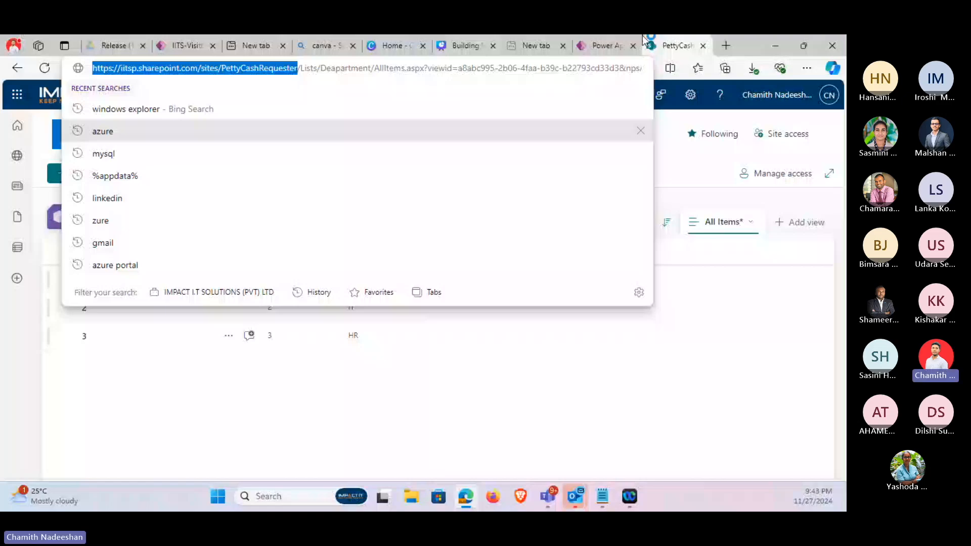
drag(642, 35, 642, 110)
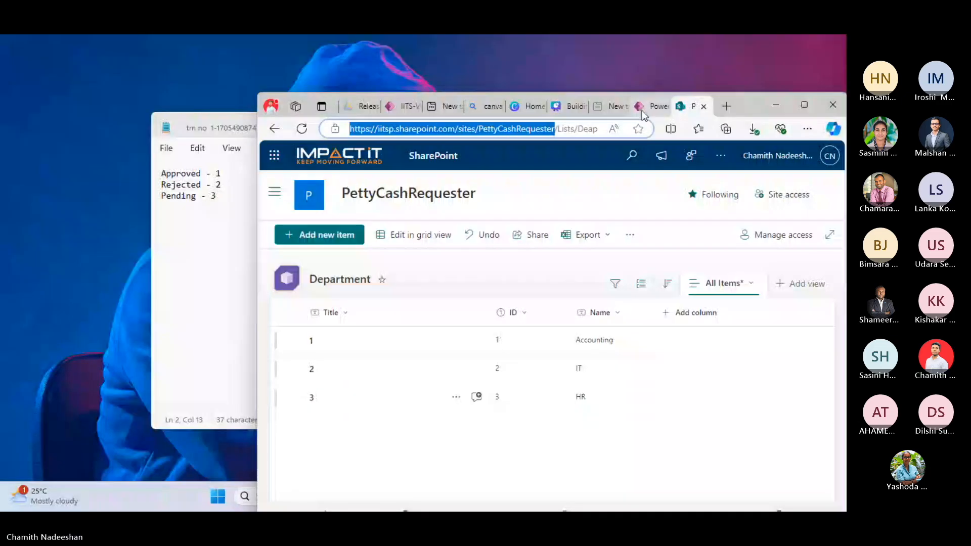
double_click(642, 110)
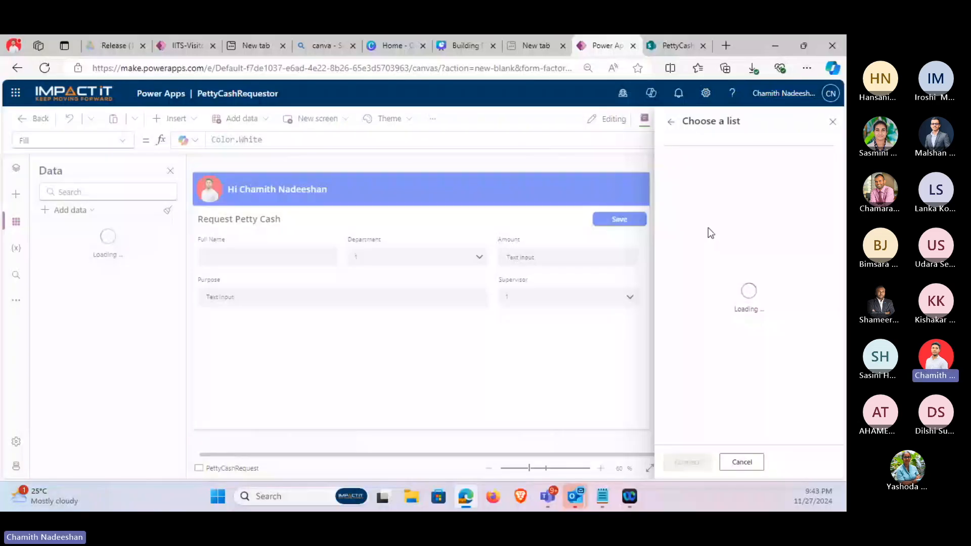
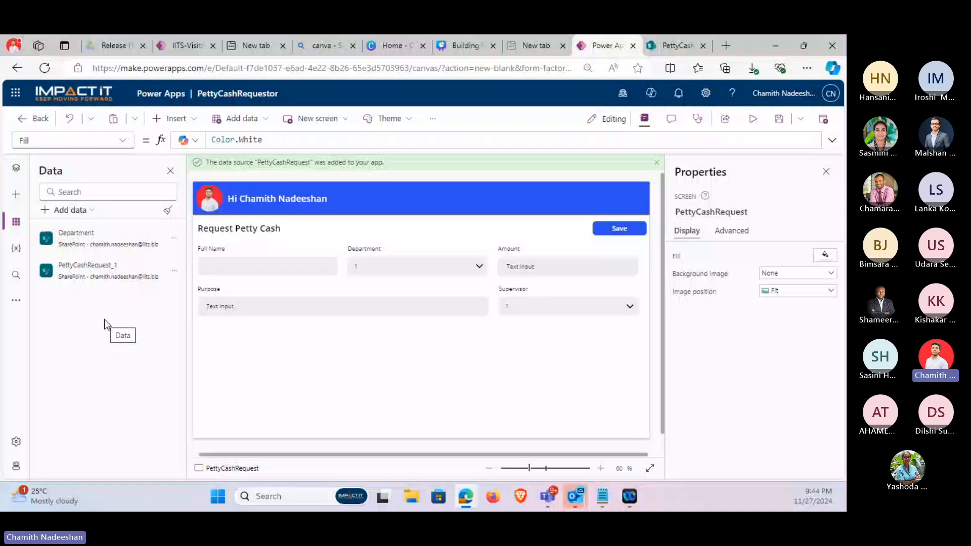
Preview the app, examine the options offered by the Department dropdown and close the preview.
click(414, 266)
click(754, 119)
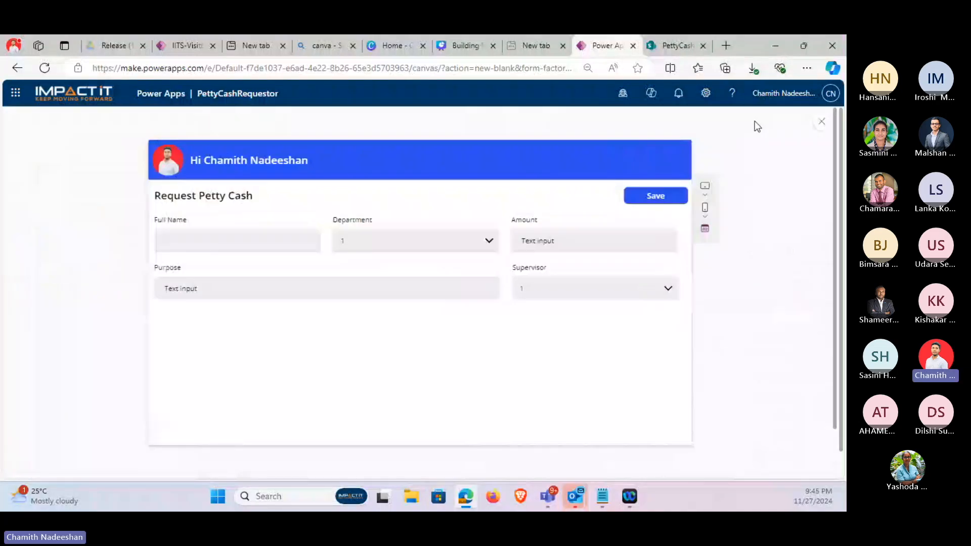
click(441, 242)
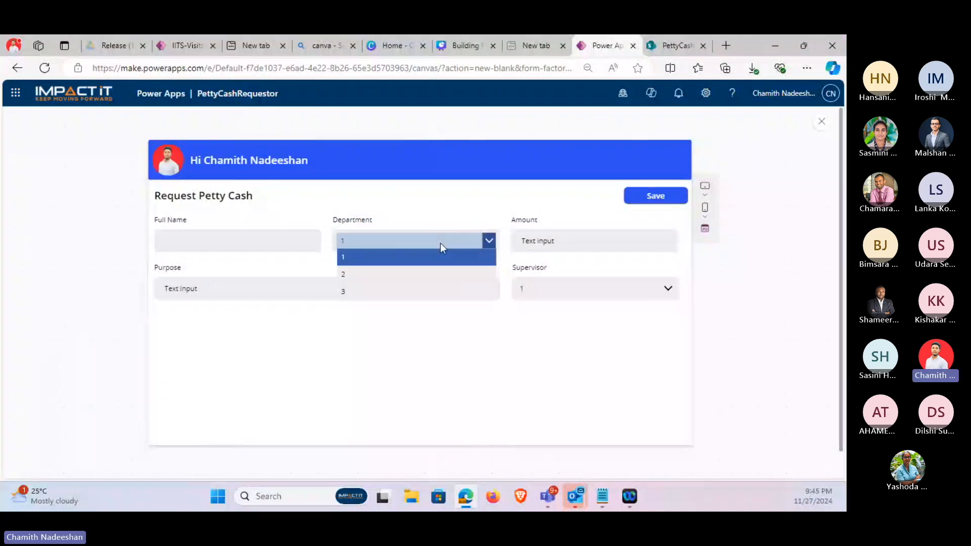
click(822, 130)
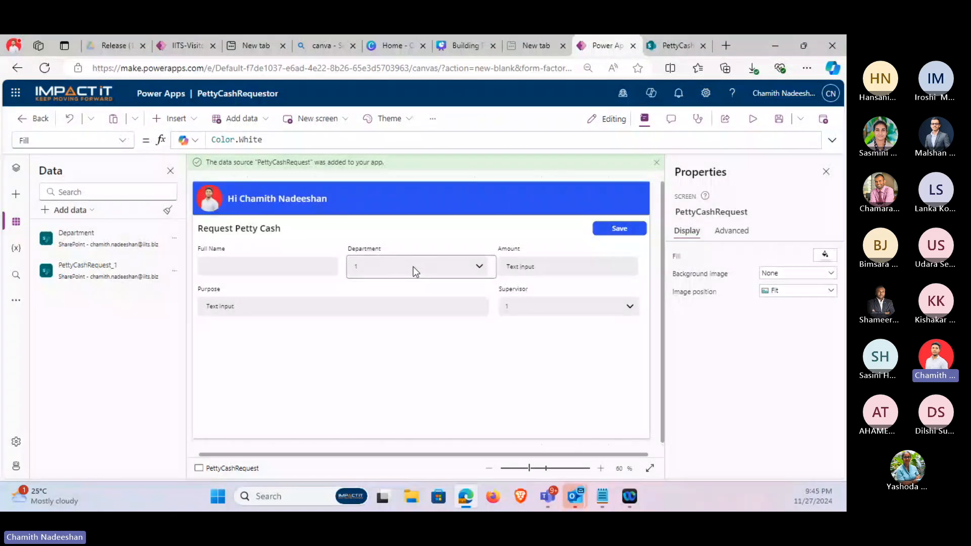
Set the Department dropdown's items to the Department list with Name as its value, and check the Name column in SharePoint.
click(414, 270)
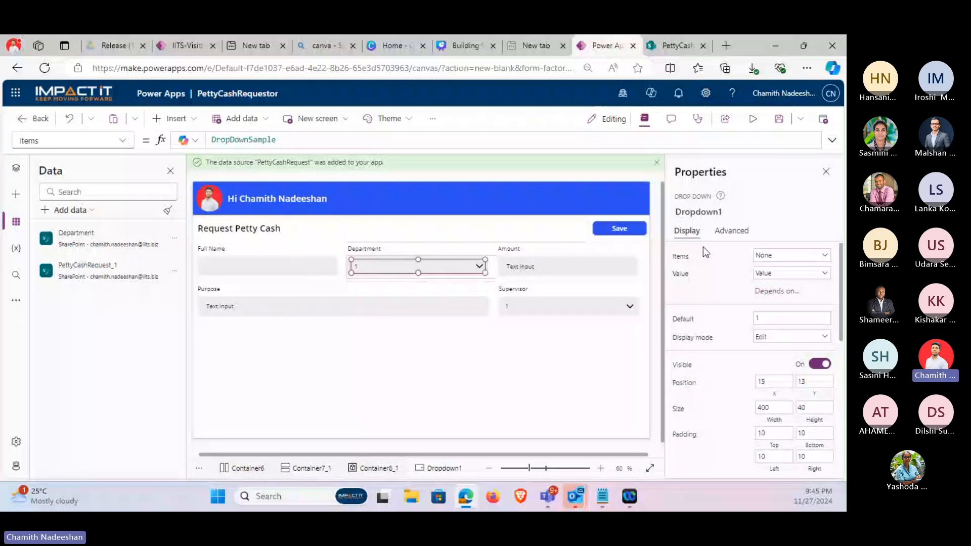
click(805, 257)
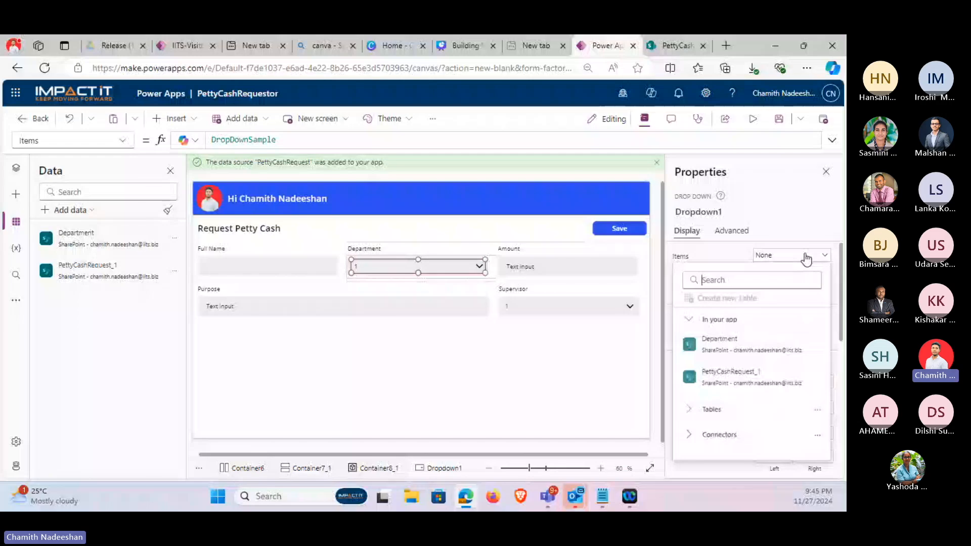
click(746, 341)
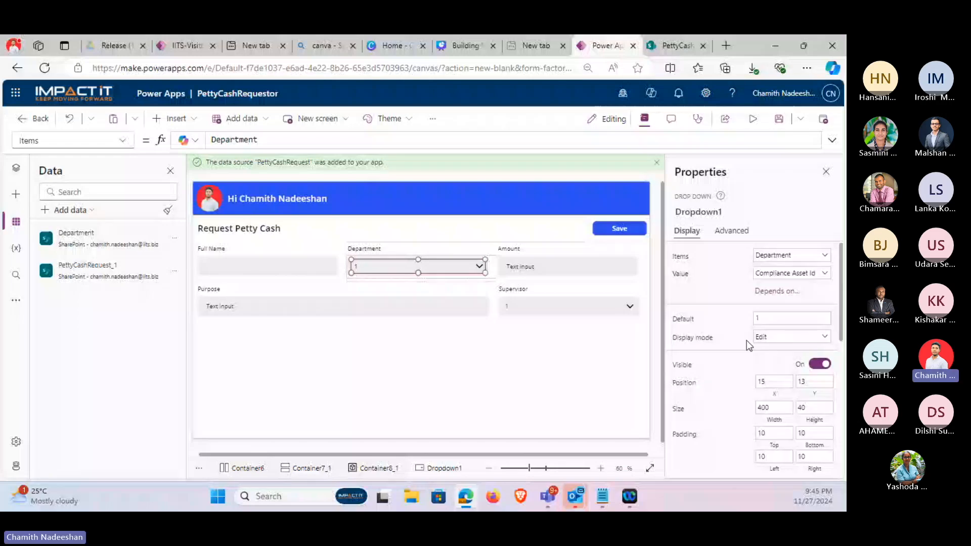
click(762, 271)
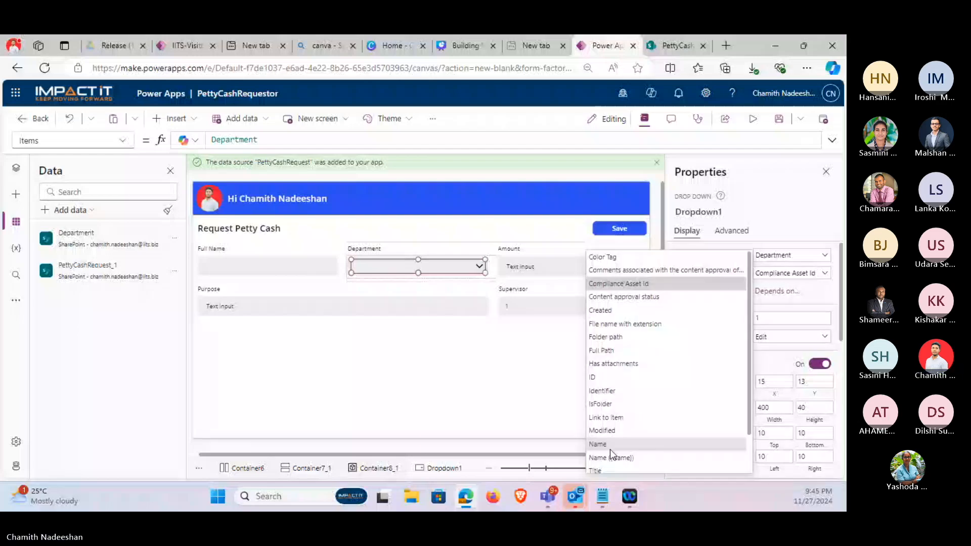
click(609, 448)
click(660, 47)
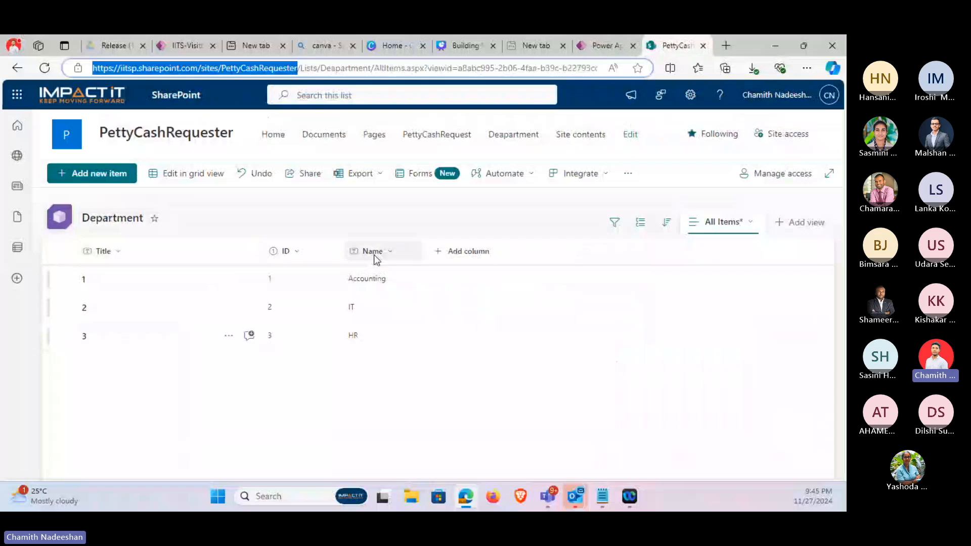
click(606, 46)
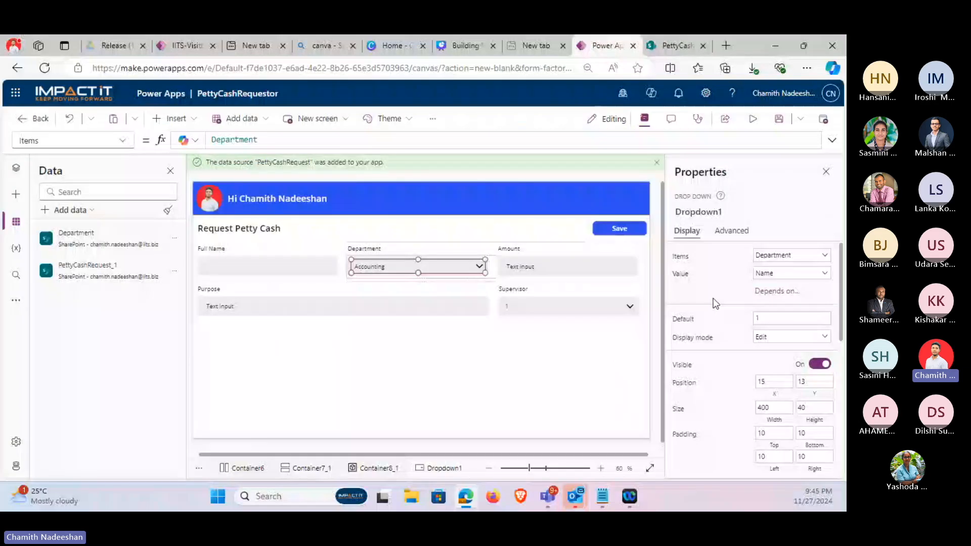
Preview the app, test the Department dropdown by choosing IT and HR, and return to editing.
key(F5)
click(415, 241)
click(354, 276)
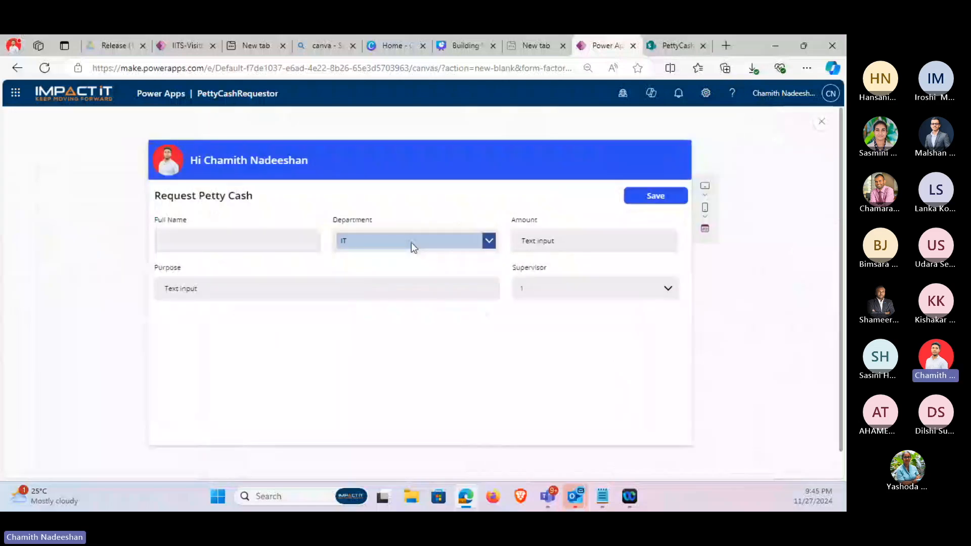
click(411, 241)
click(386, 290)
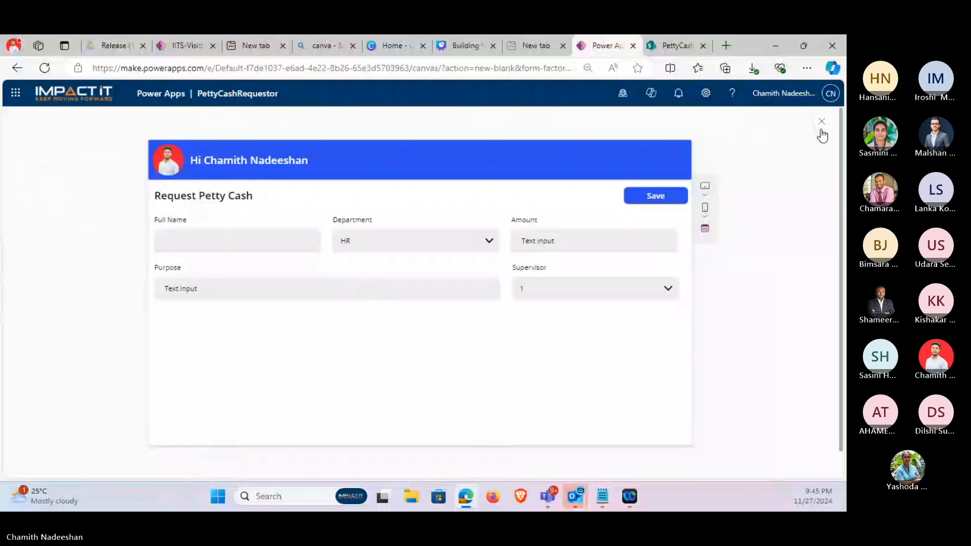
click(820, 130)
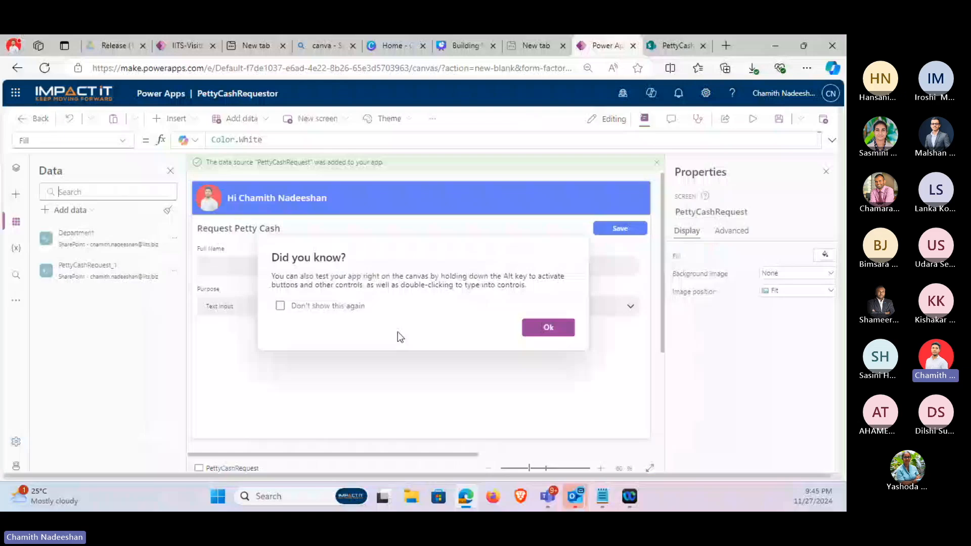
click(537, 326)
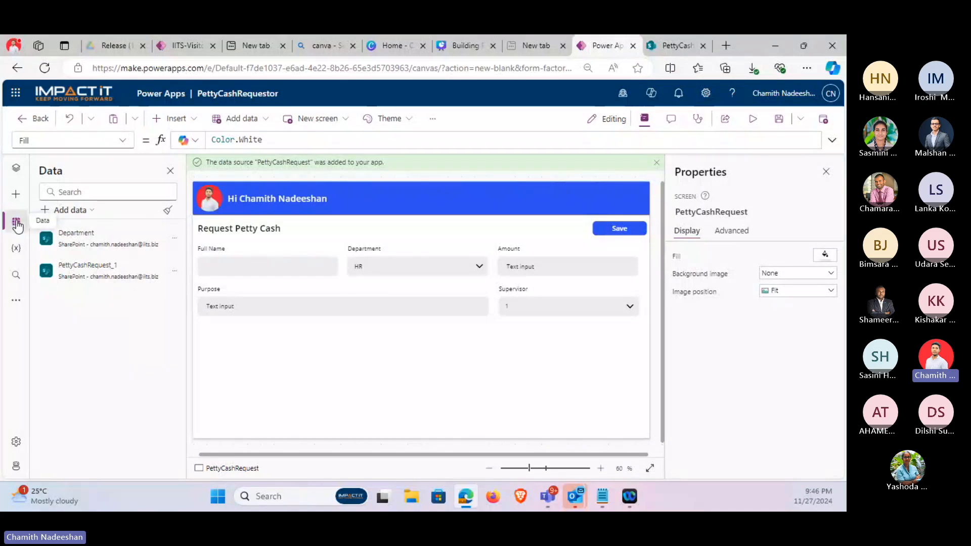
Search the data sources for Office and add the existing Office 365 Users connection to the app.
click(65, 192)
text(off)
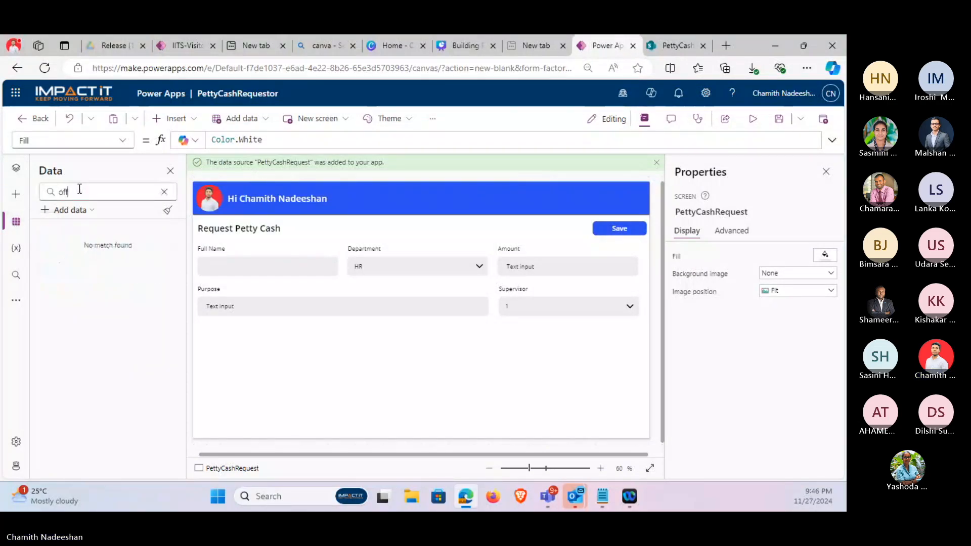
text(ice3645)
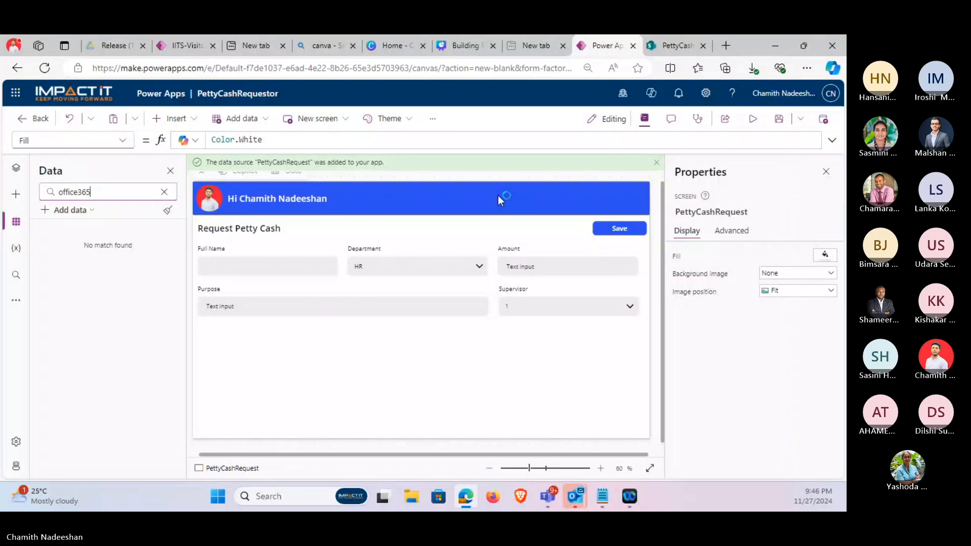
click(71, 210)
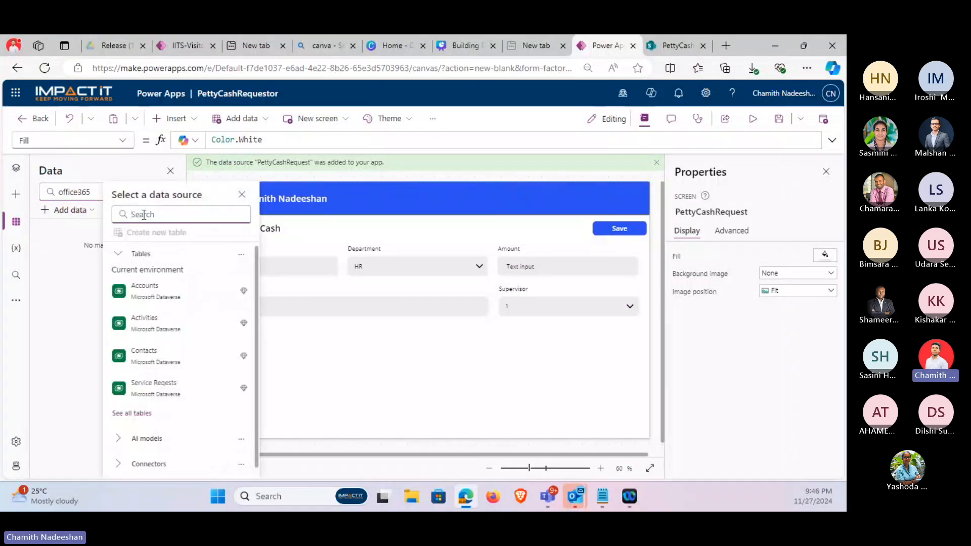
text(Office)
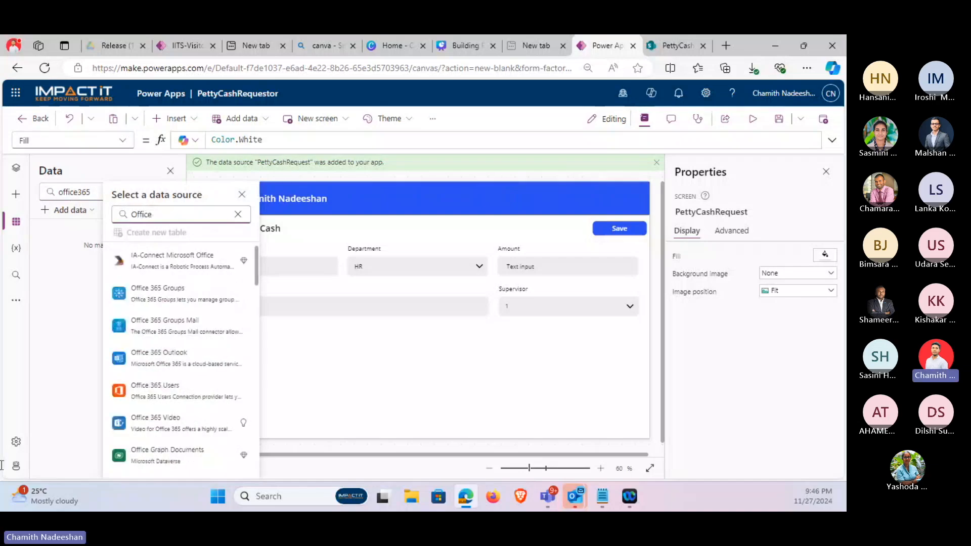
click(194, 396)
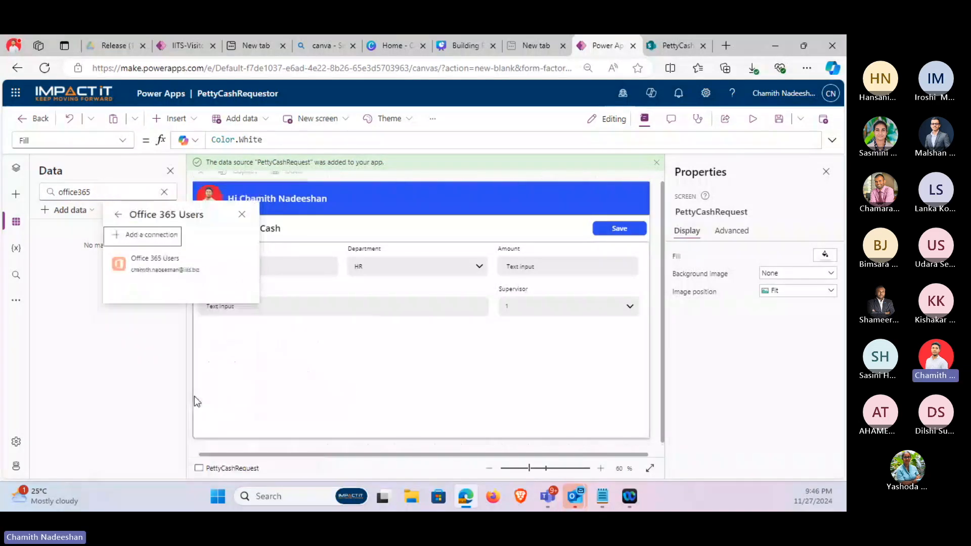
click(157, 261)
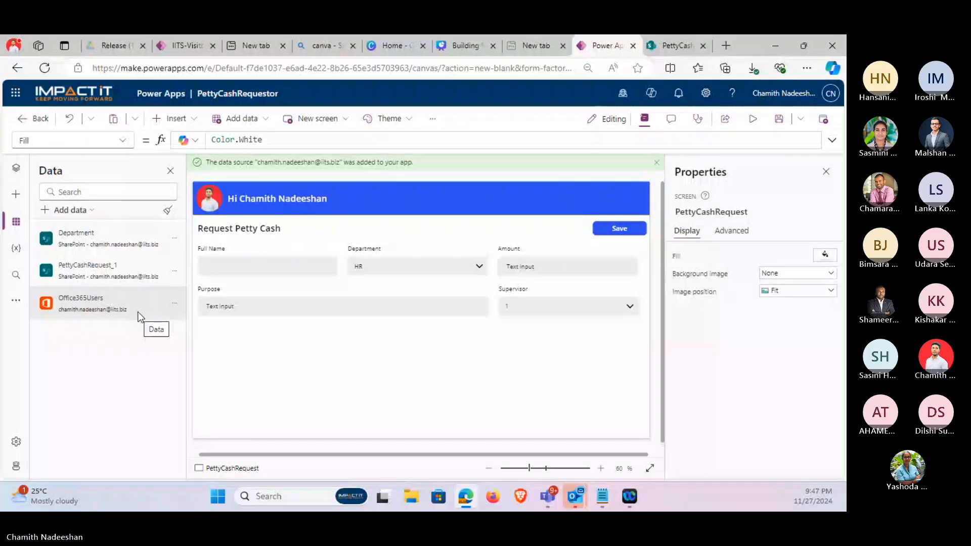
Set the Supervisor dropdown's items to Office365Users.SearchUser and test it in the app preview by choosing a supervisor.
click(561, 306)
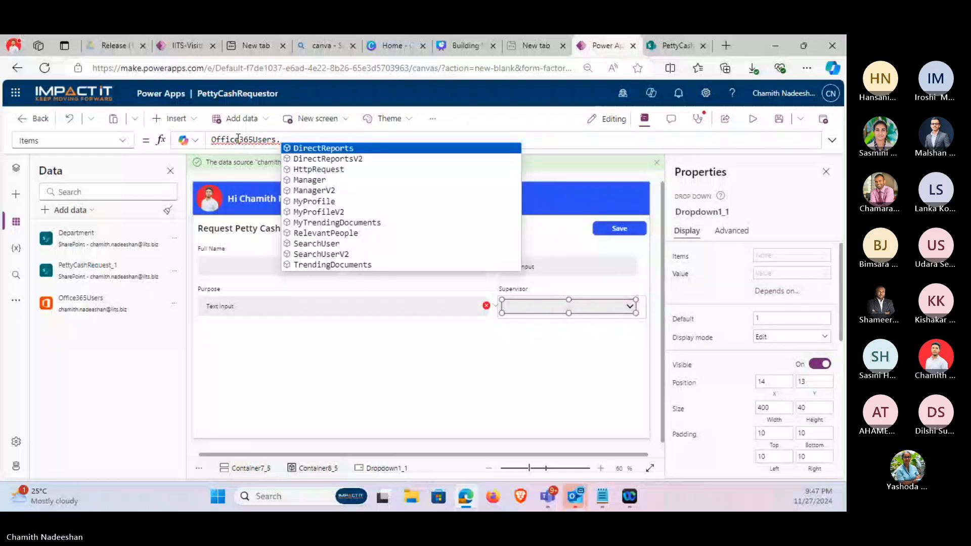
click(323, 243)
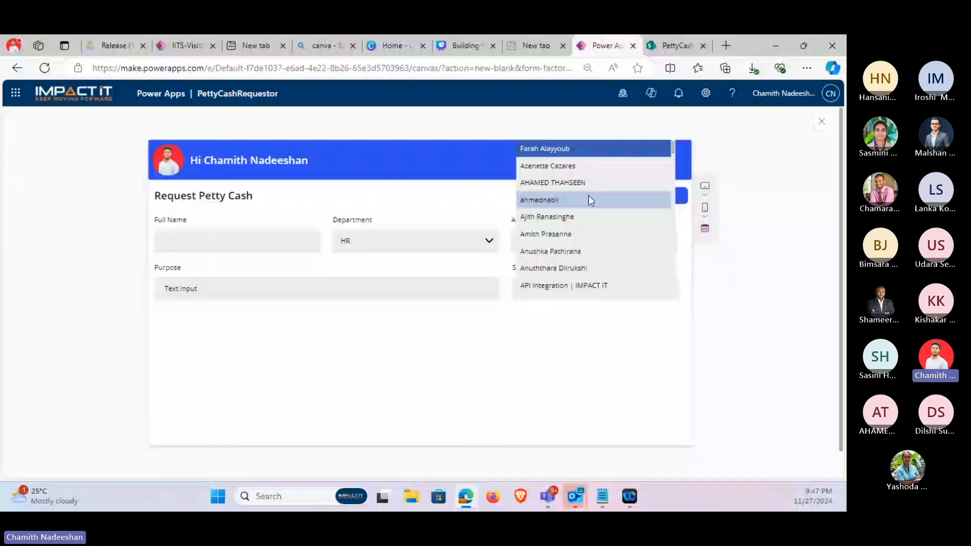
scroll(587, 199, down, 3)
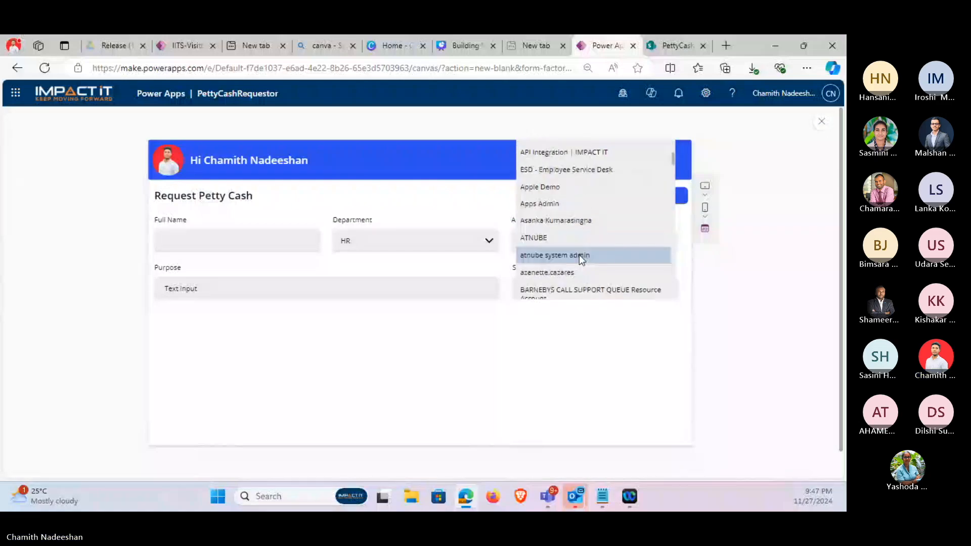
scroll(578, 254, up, 3)
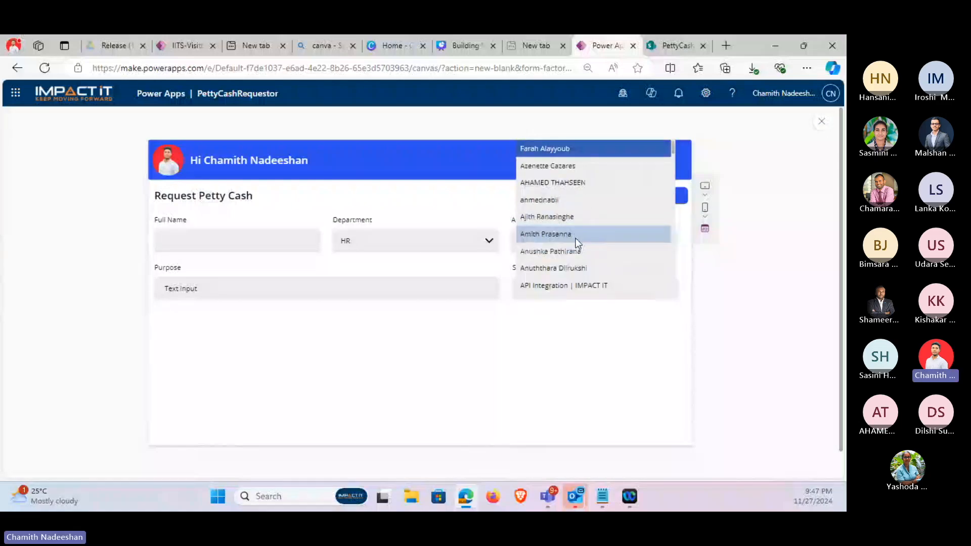
scroll(575, 238, down, 3)
click(601, 296)
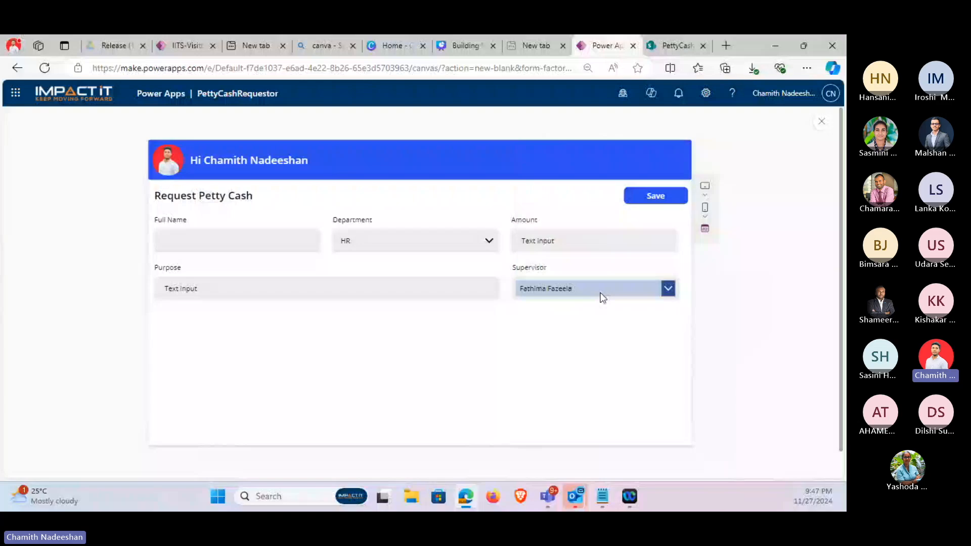
click(822, 121)
click(557, 329)
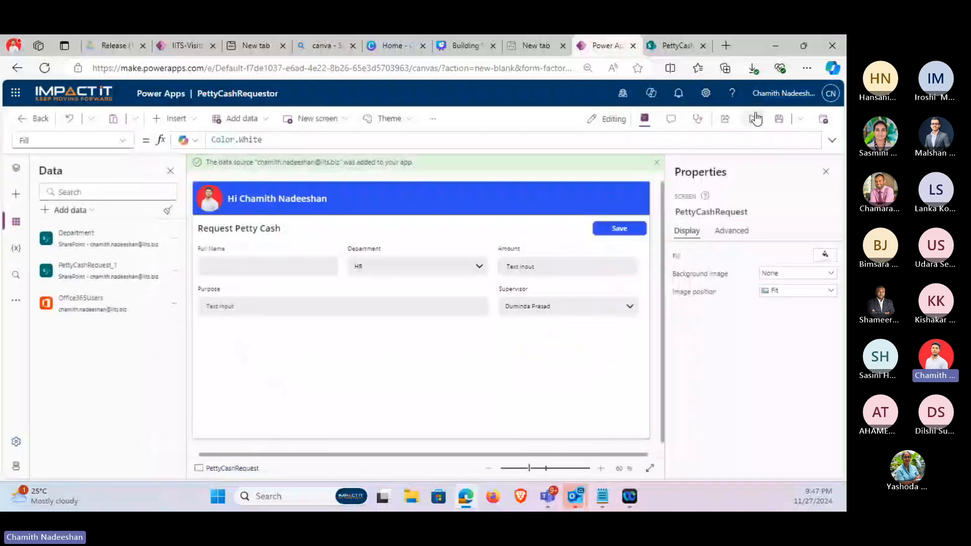
click(755, 118)
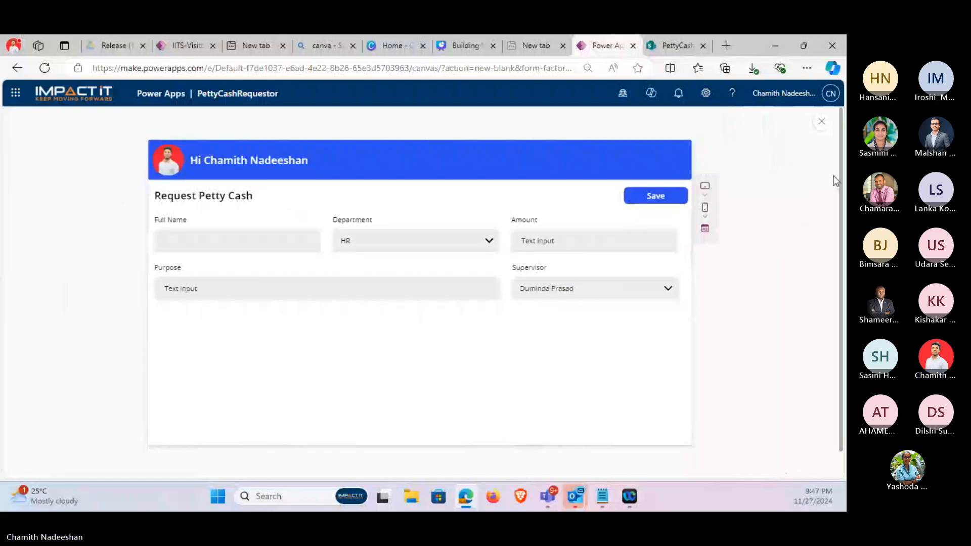
click(821, 121)
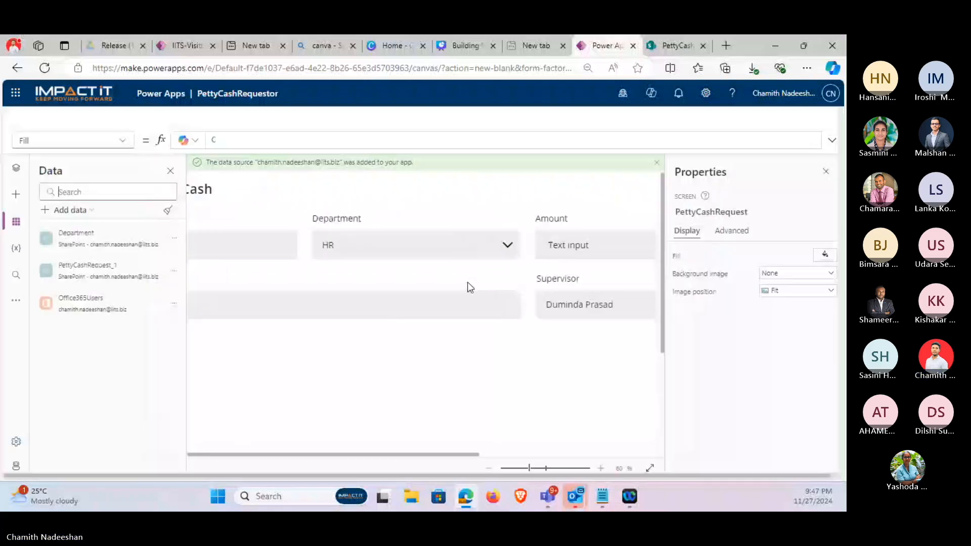
click(544, 330)
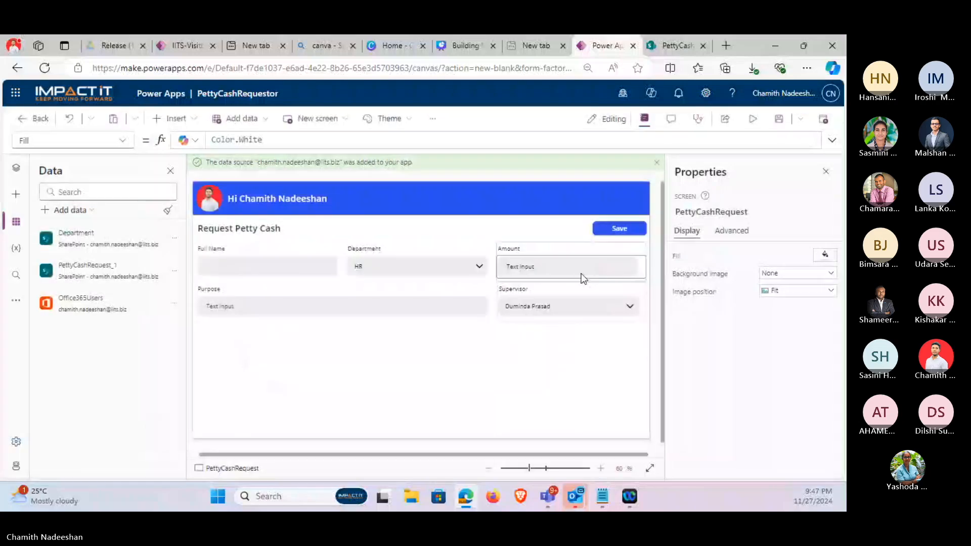
Clear the default text of the Amount and Purpose text inputs on the request form.
click(579, 272)
double_click(770, 256)
key(BackSpace)
key(BackSpace)
key(BackSpace)
key(BackSpace)
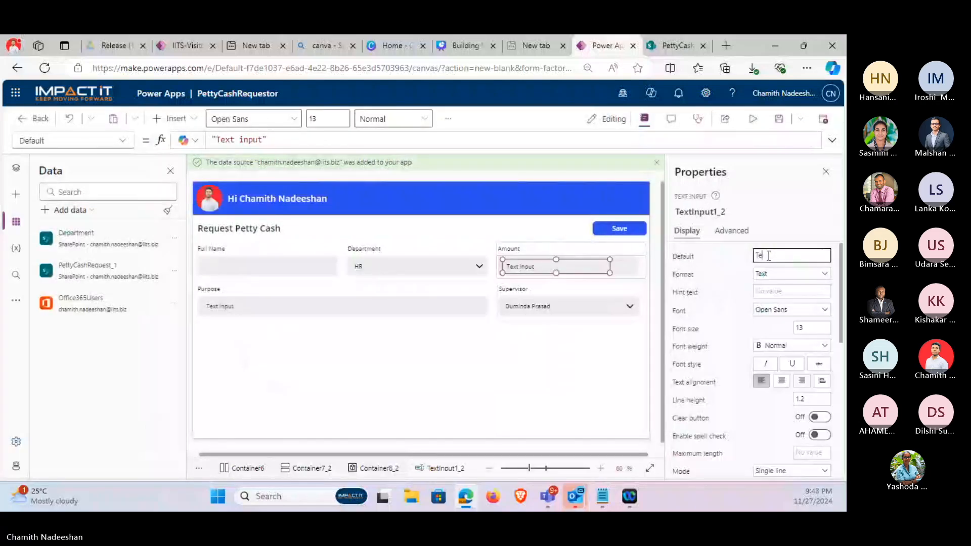
click(286, 301)
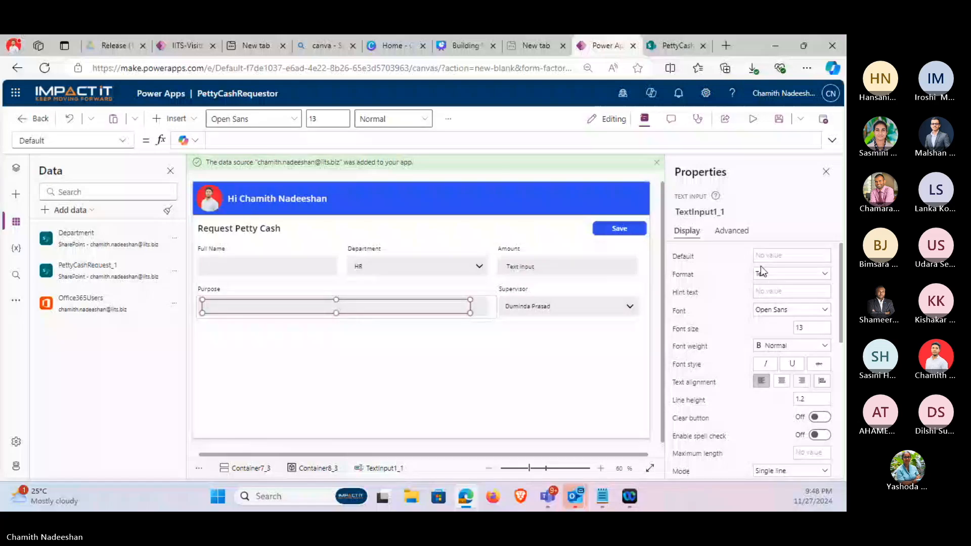
click(519, 270)
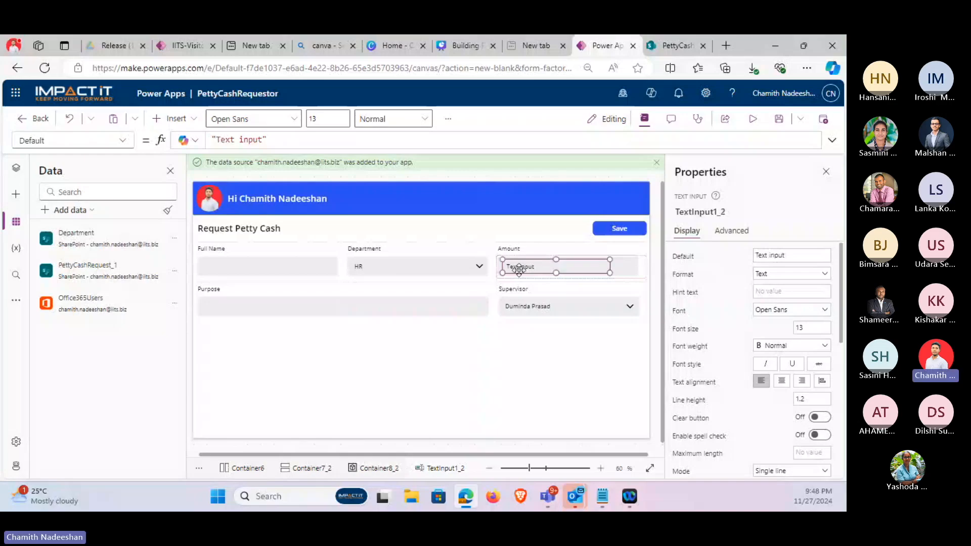
click(561, 363)
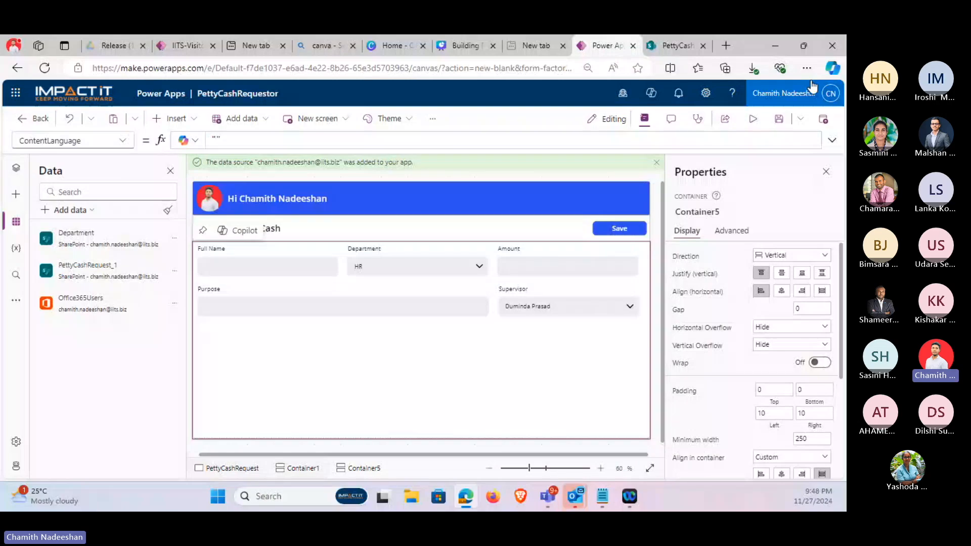
Preview the request form and examine the columns of the PettyCashRequest list in SharePoint.
click(752, 118)
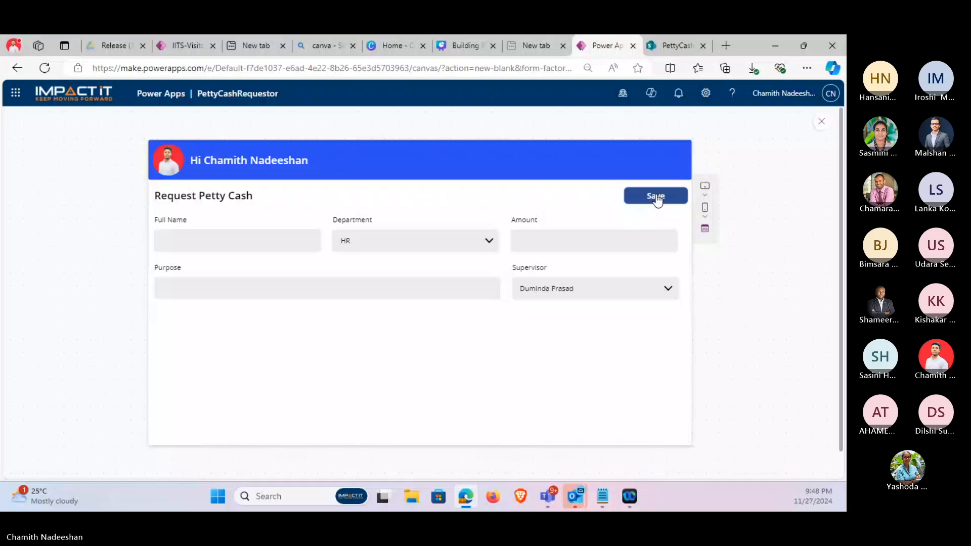
click(677, 46)
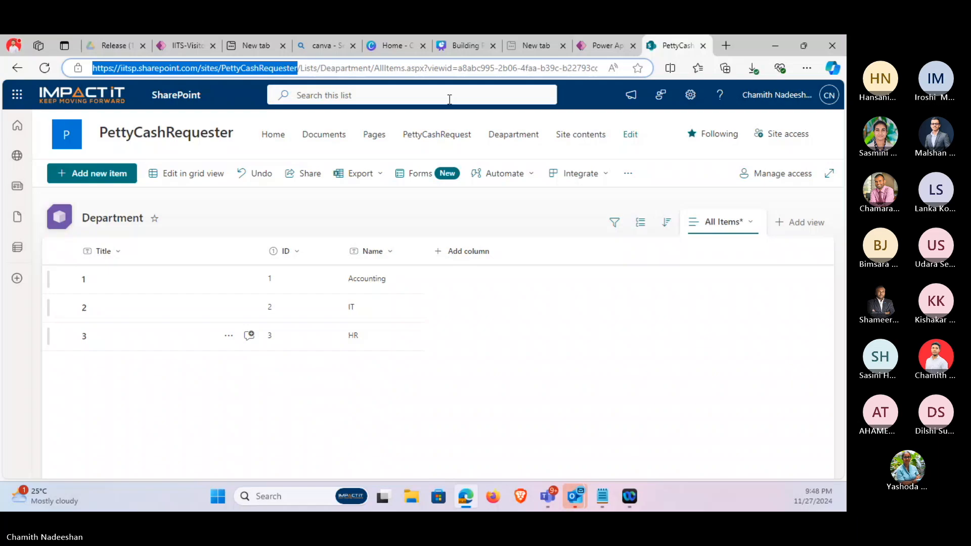
click(439, 135)
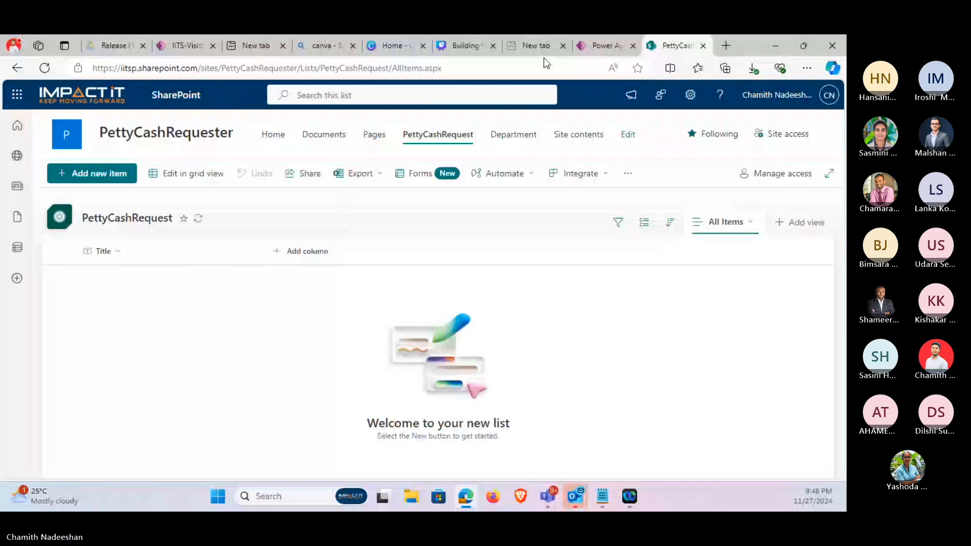
click(513, 134)
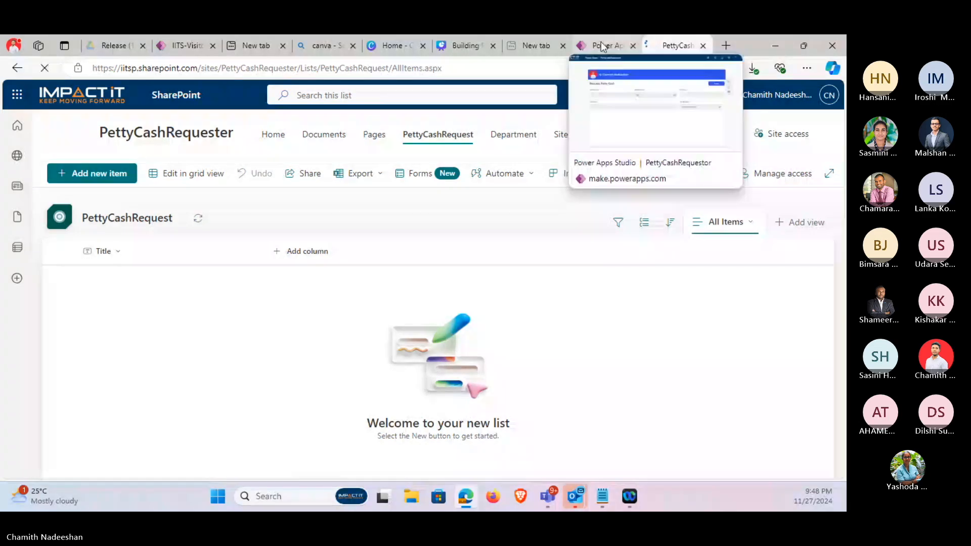
mouse_move(609, 47)
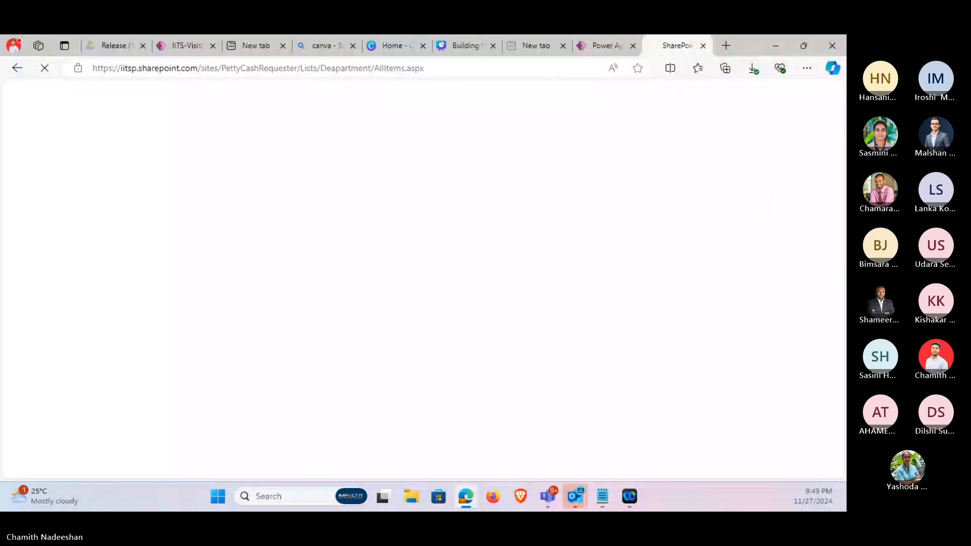
click(592, 44)
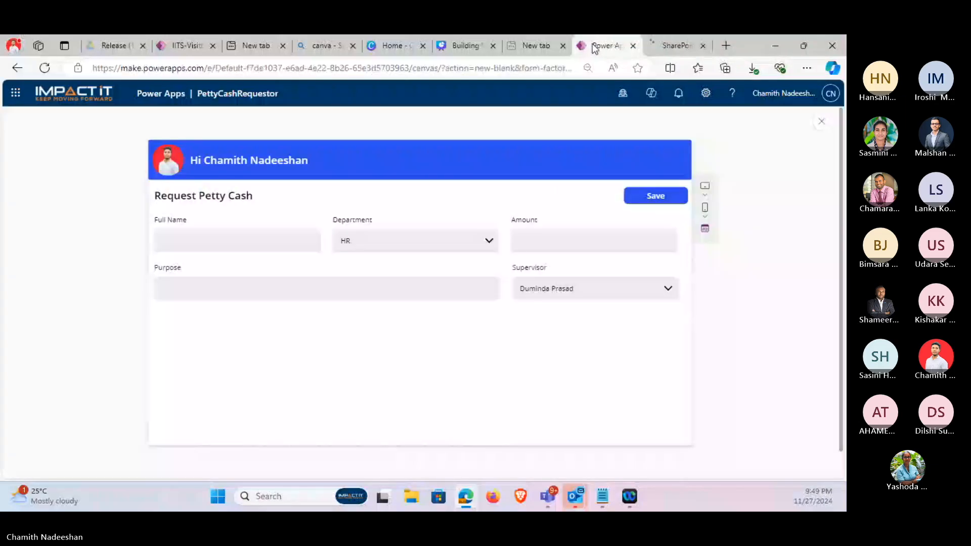
click(672, 41)
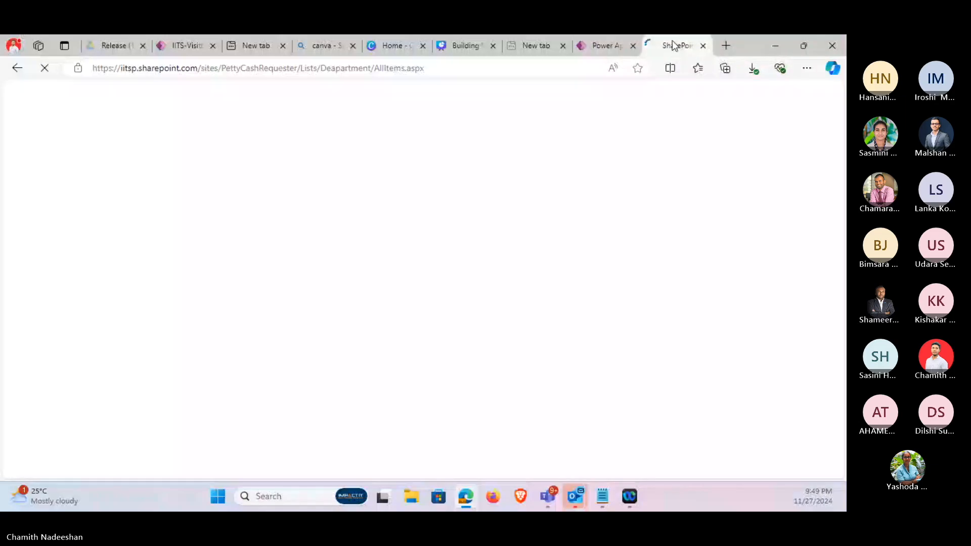
key(ctrl+shift+Tab)
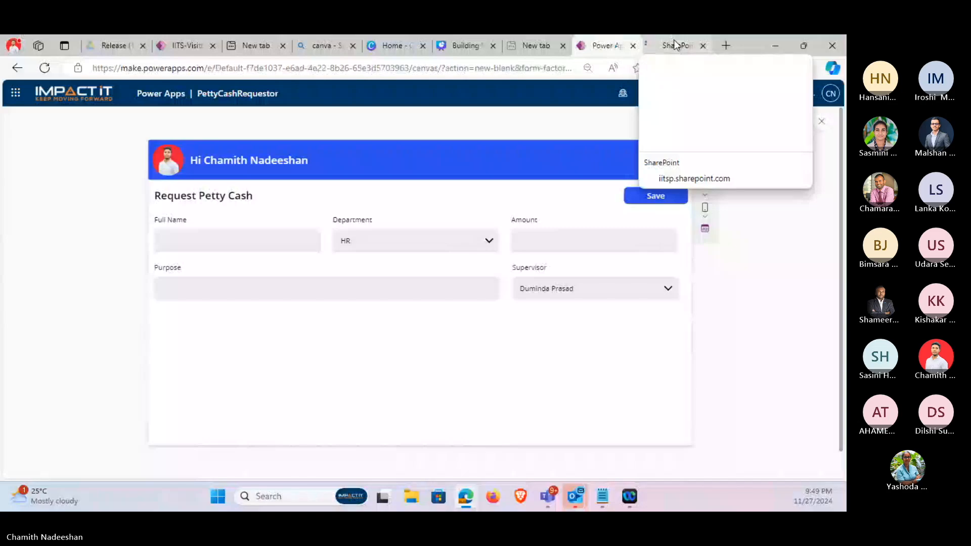
click(675, 45)
click(602, 50)
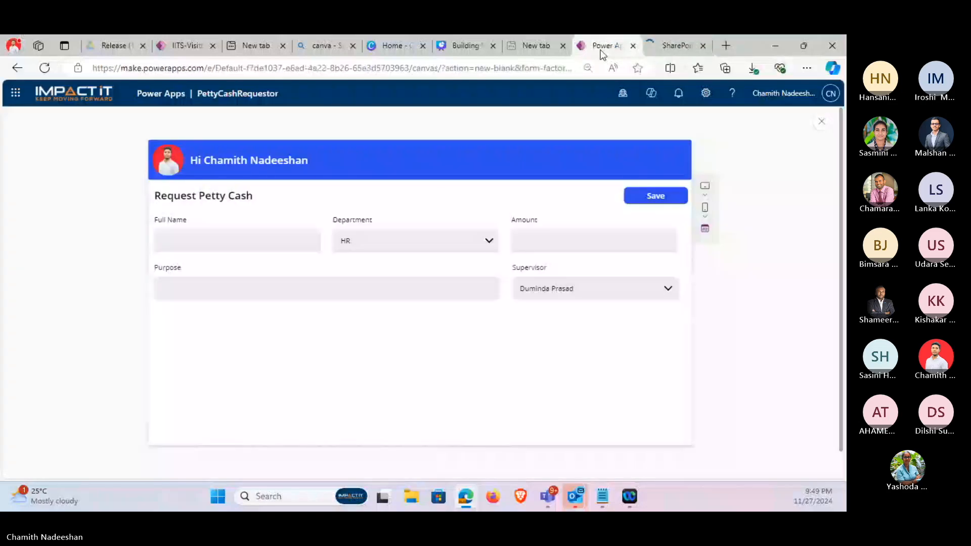
click(667, 47)
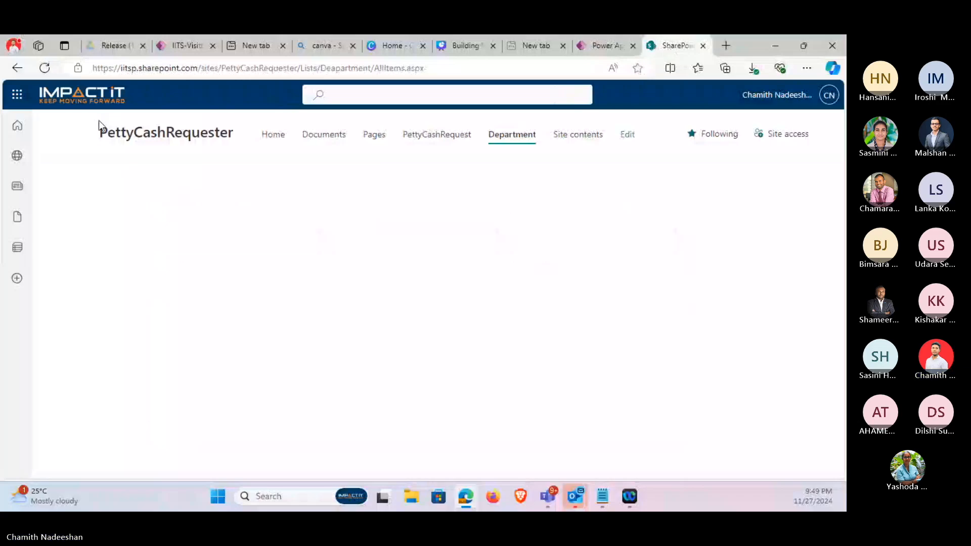
click(437, 146)
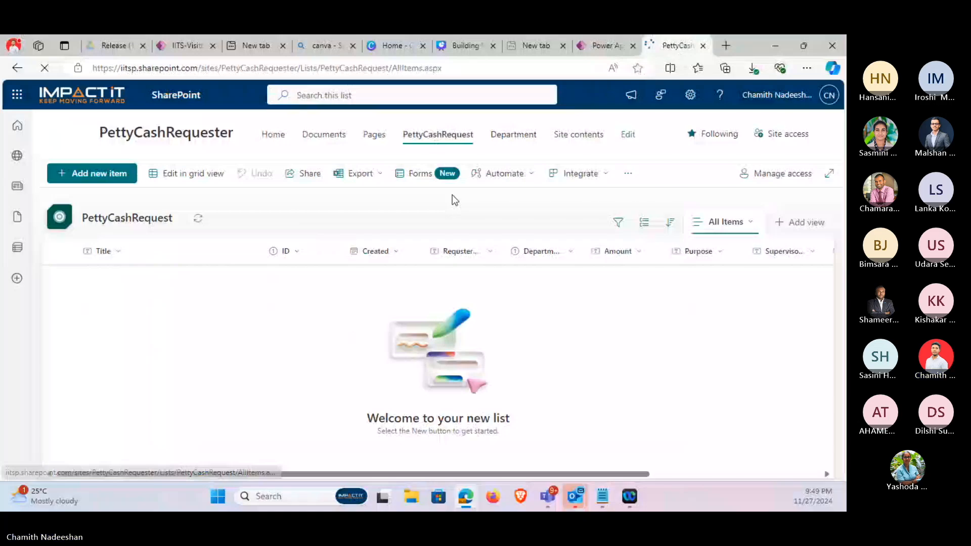
Back in Power Apps, replace the Save button's OnSelect value with a Patch formula that uses PettyCashRequest_1 as its source.
click(606, 46)
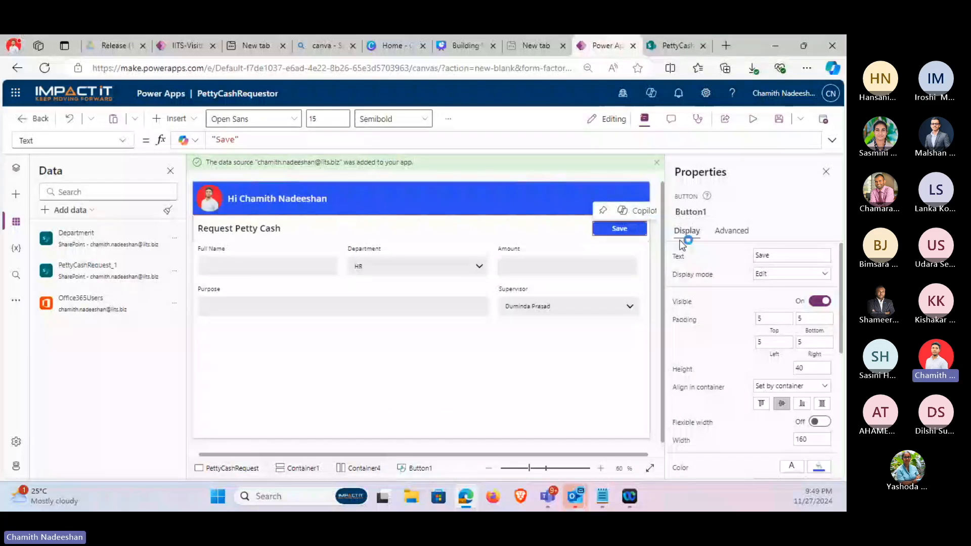
click(112, 140)
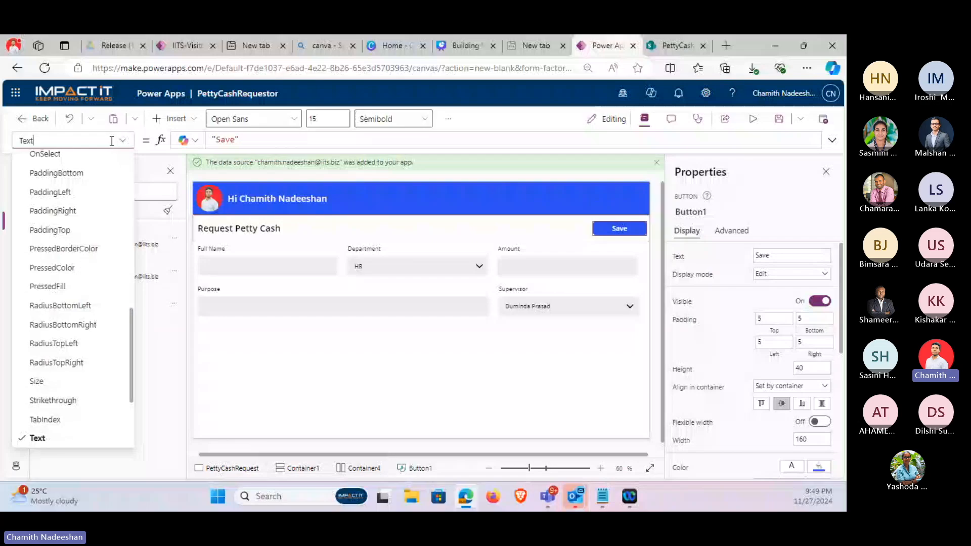
click(45, 155)
click(832, 140)
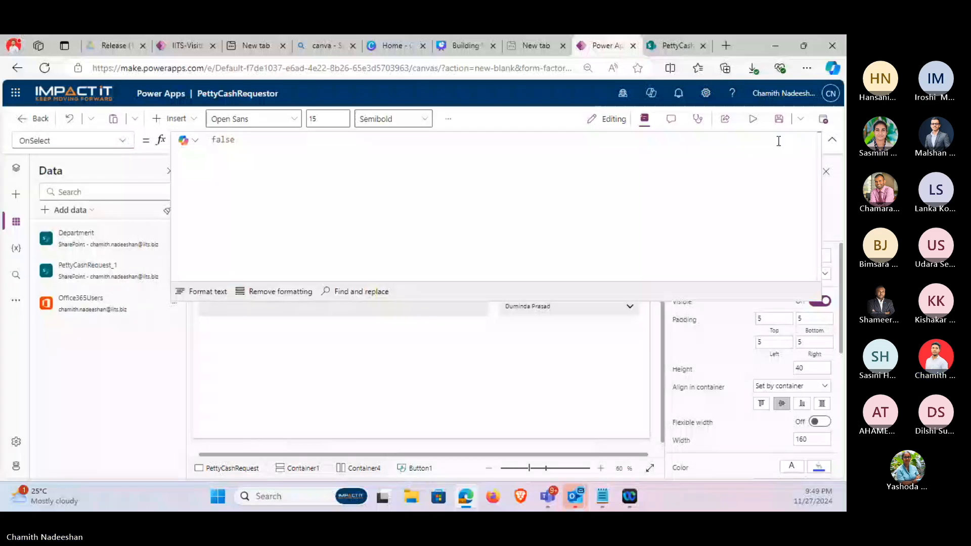
click(395, 167)
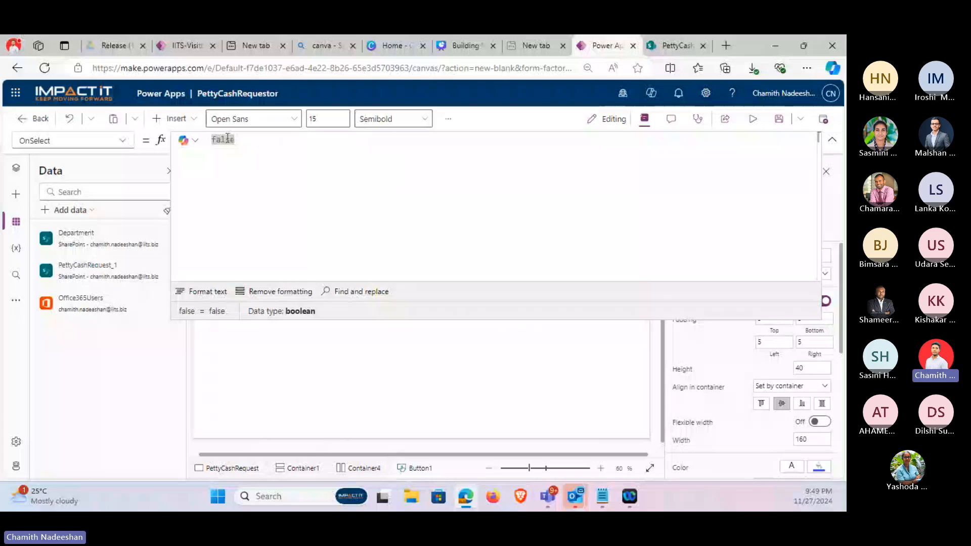
text(Patch()
key(shift+Return)
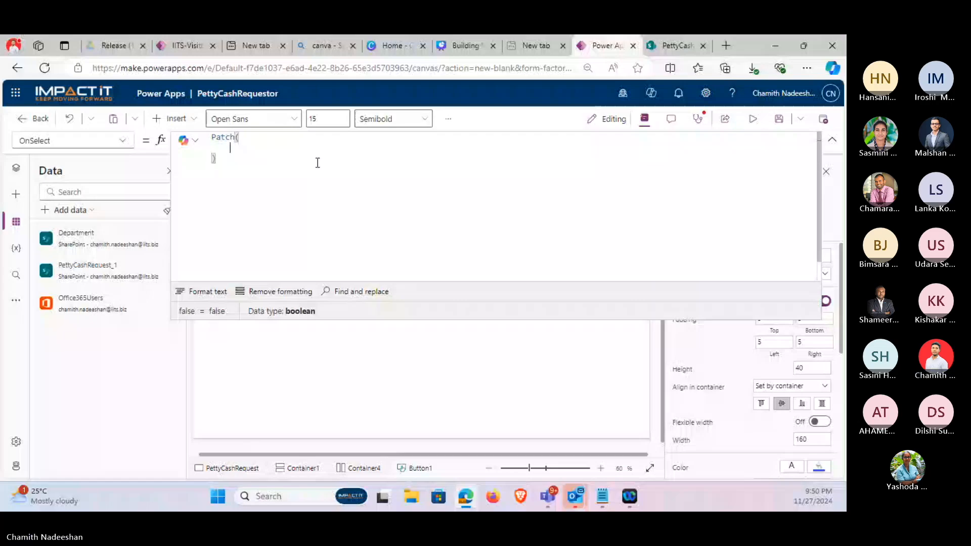
text(Patt)
key(Tab)
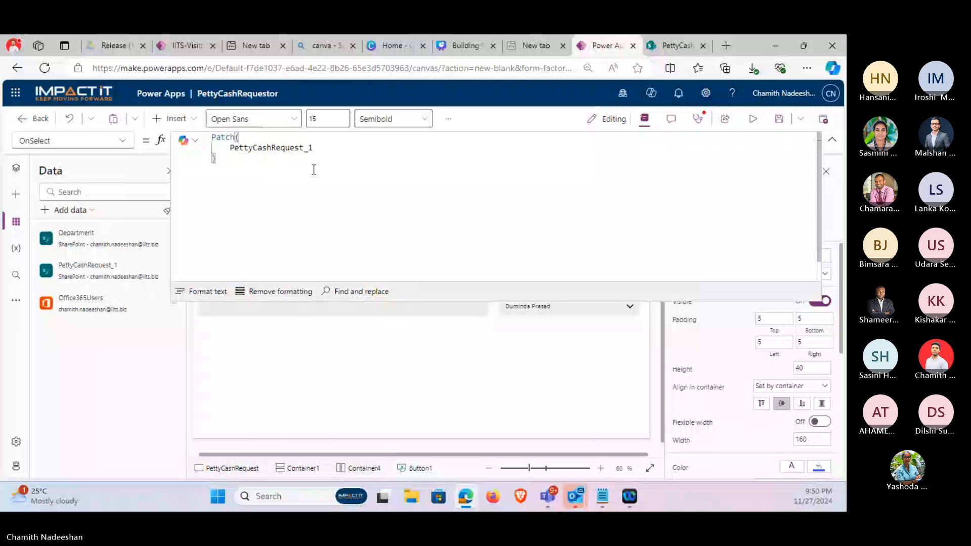
Add Default(PettyCashRequest_1) as the second argument of the Patch formula.
text(,)
key(Return)
text(Default(Pe)
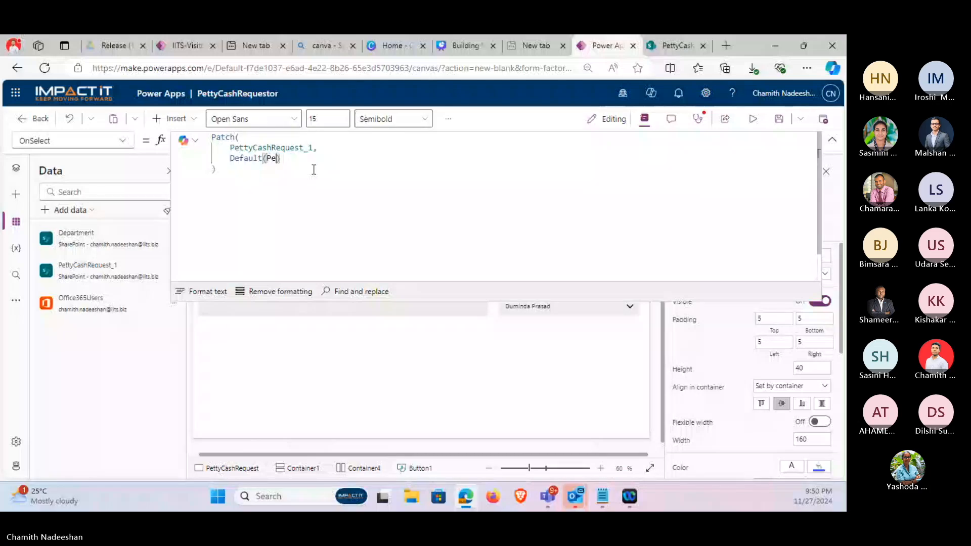
text(tty)
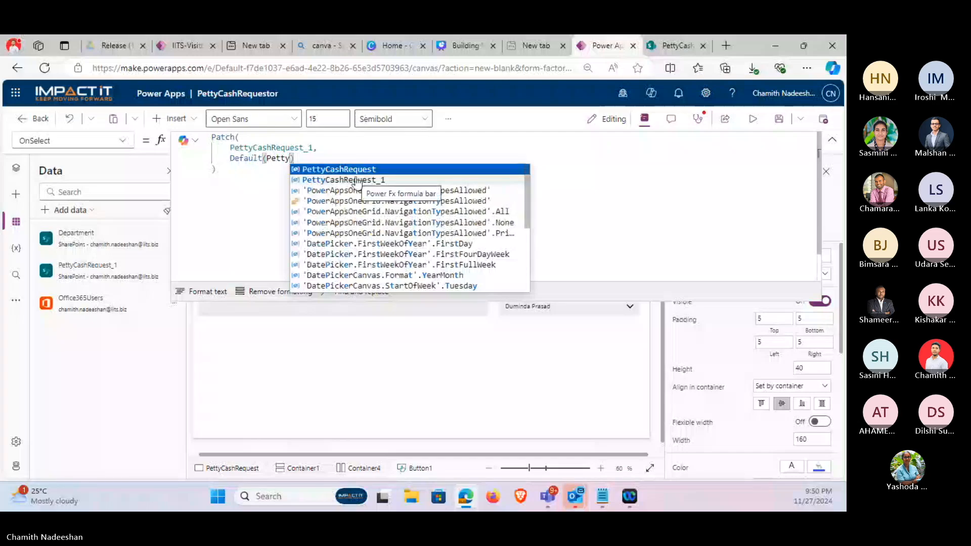
click(356, 180)
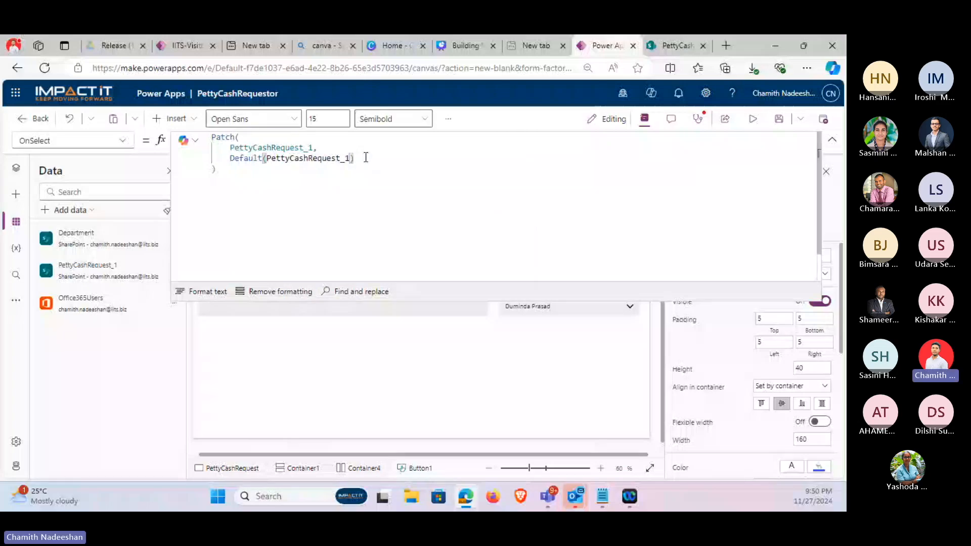
Add an update record to the Patch formula with Title set to "1" and RequsterName set to TextInput1.Text.
text(,)
key(Return)
text({)
key(Return)
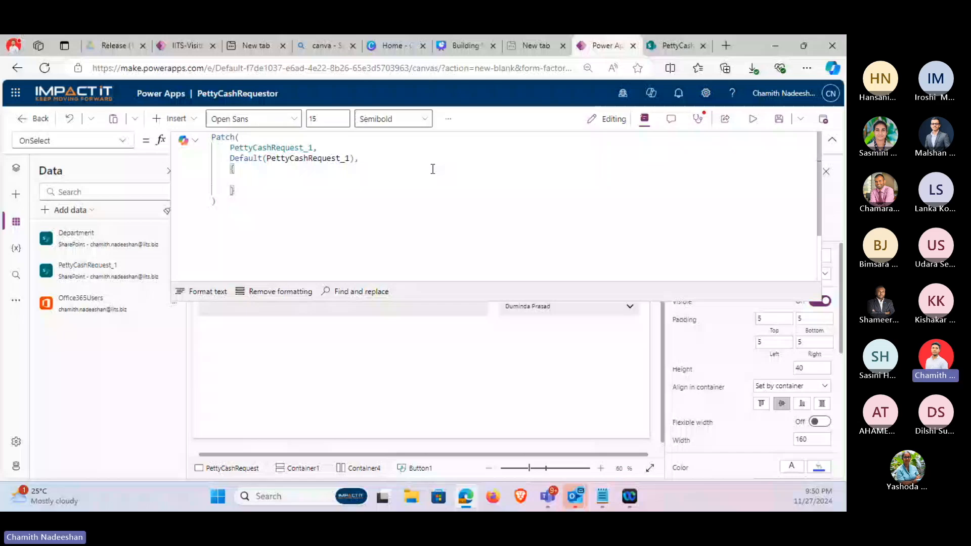
text(Title: "1",)
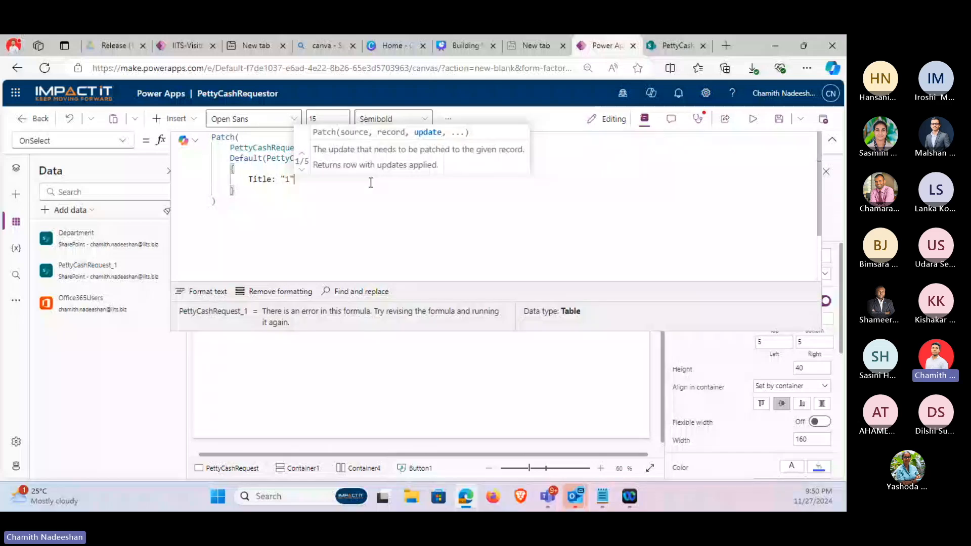
key(Return)
text(Req)
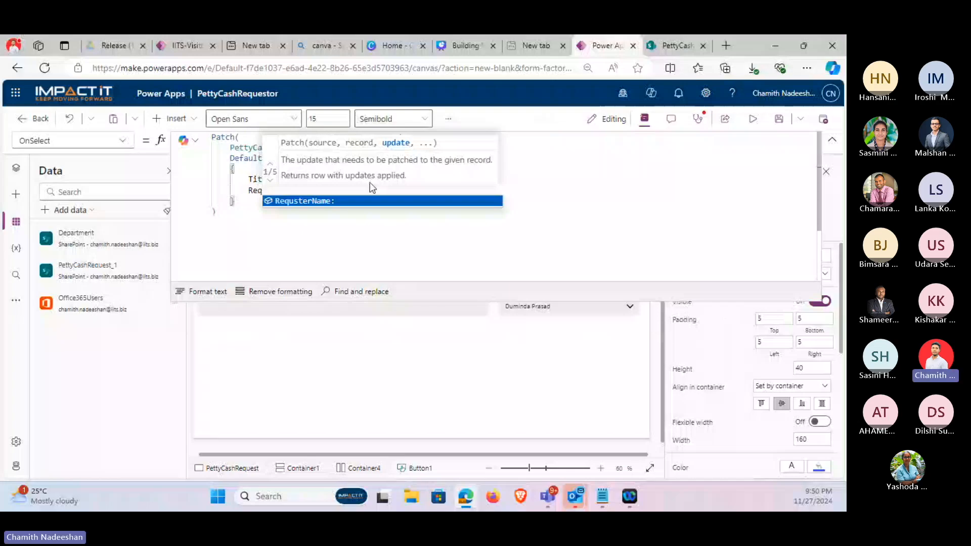
click(331, 201)
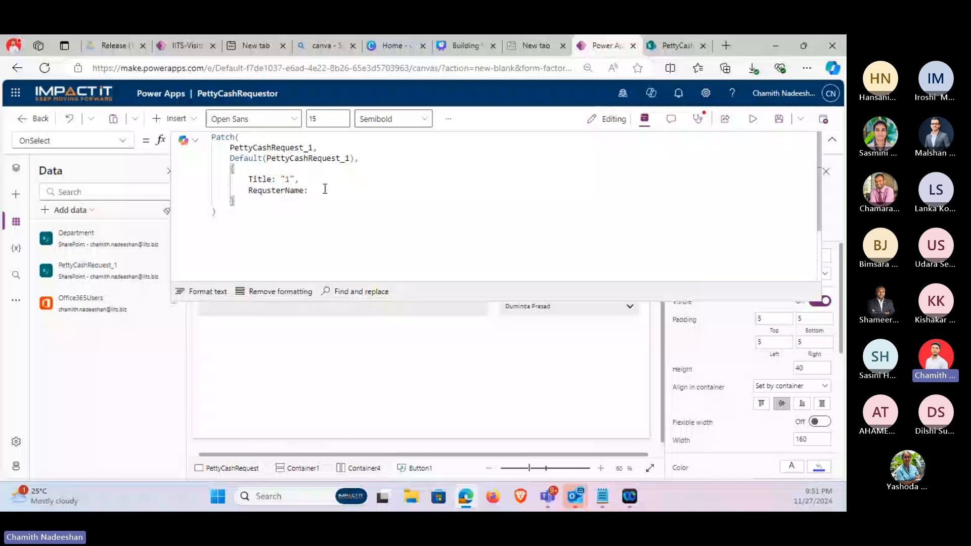
text(TextInput1.)
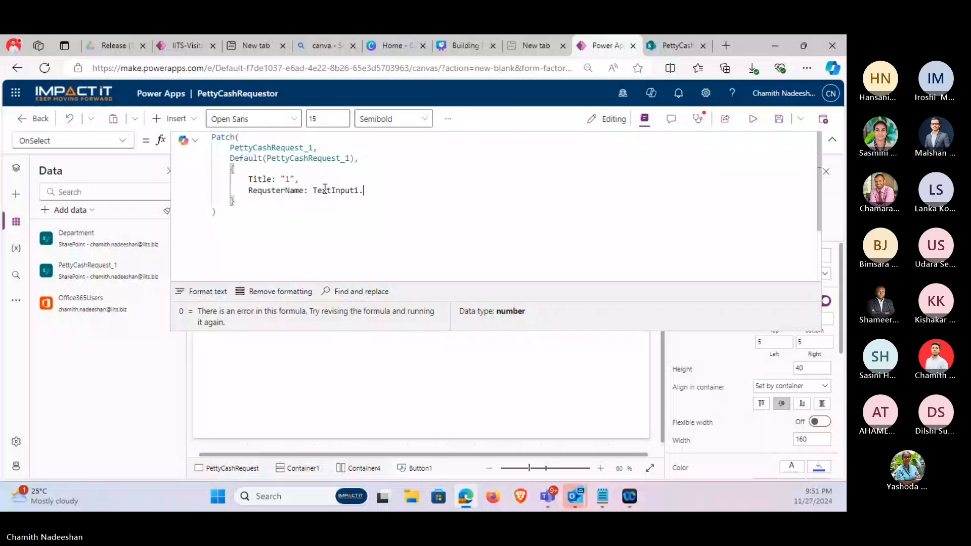
text(Text)
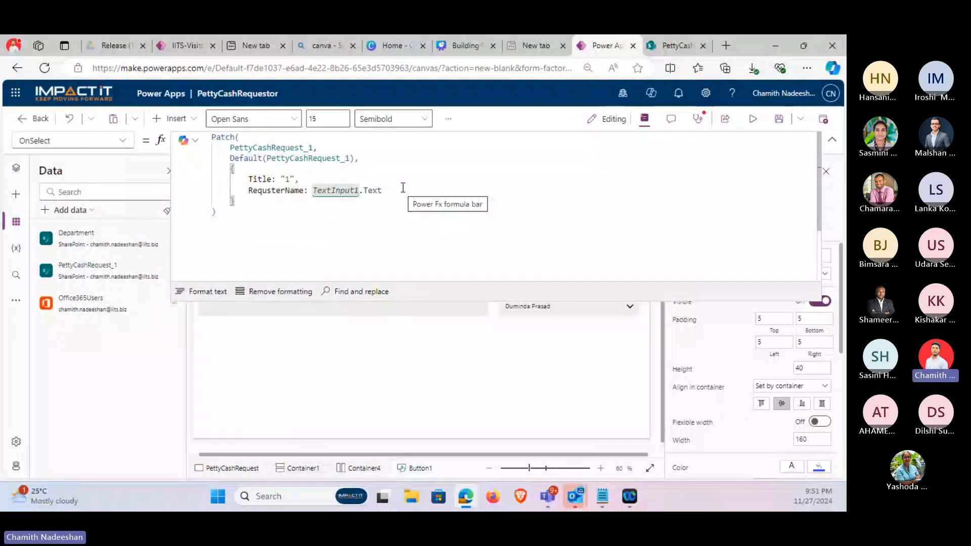
text(,)
key(Return)
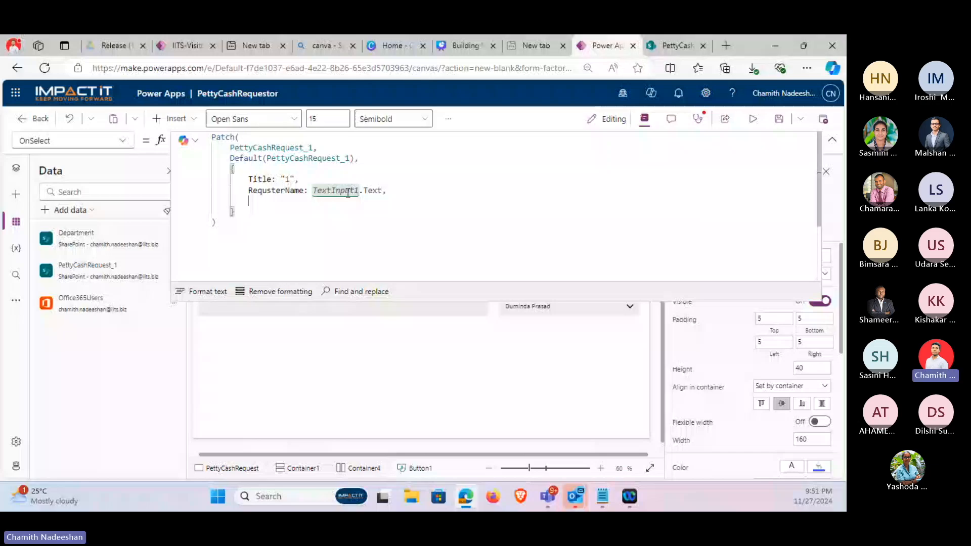
Extend the Patch record with DepartmentID as Dropdown1.Selected.ID, Amount as TextInput1_2.Text and an empty Purpose entry.
text(DepartmentID:)
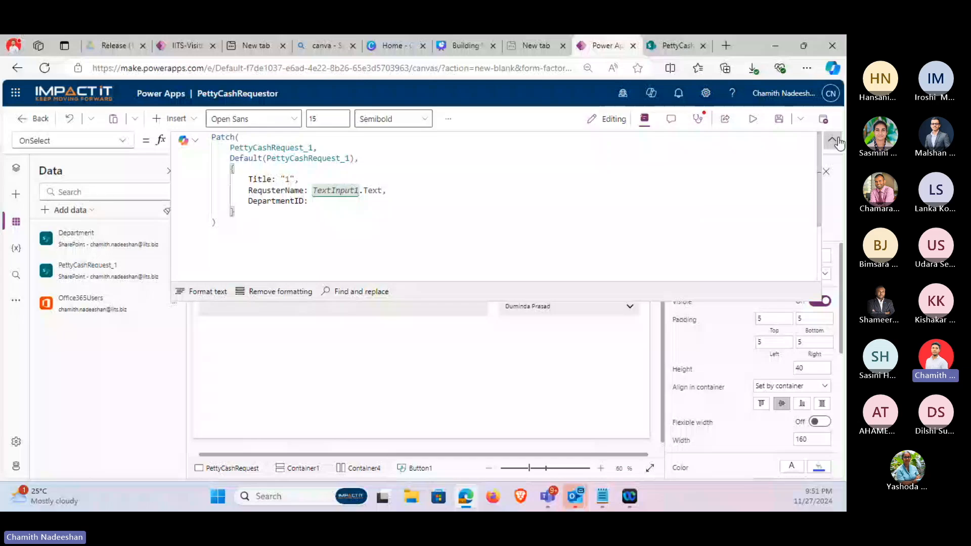
click(838, 142)
click(418, 266)
double_click(701, 213)
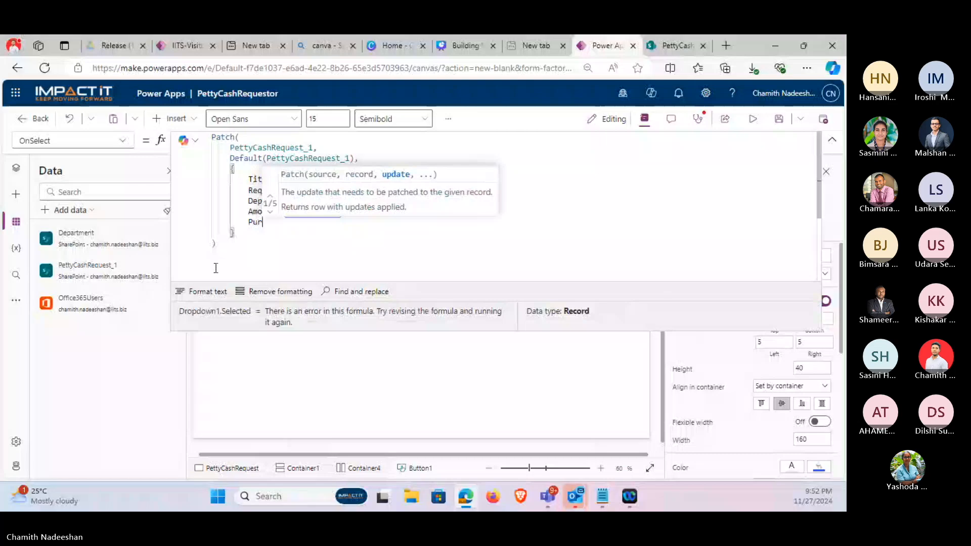
text(pose:)
click(620, 228)
click(341, 140)
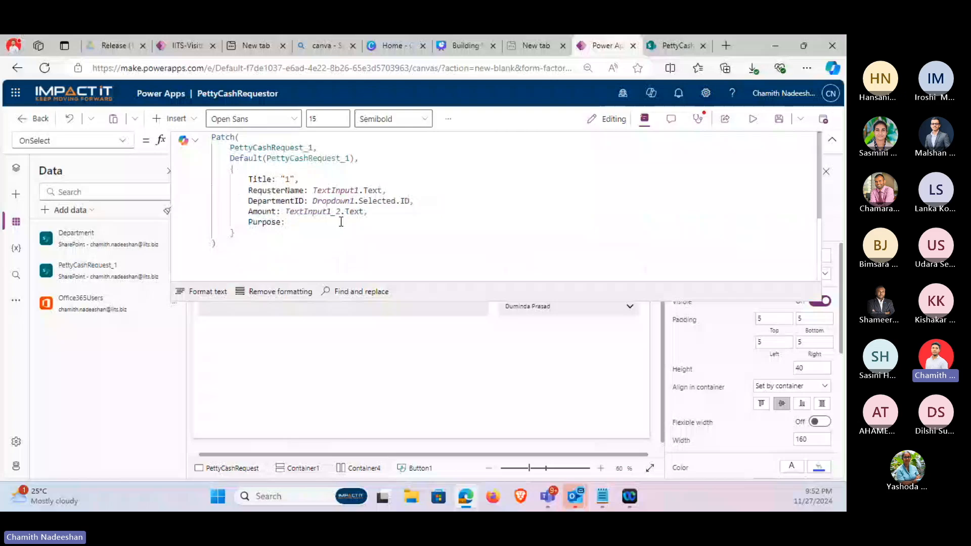
Check the SharePoint list's columns and set Purpose to TextInput1_1.Text, SupervisorEmail to Dropdown1_1.Selected.Mail and SupervisorName to Dropdown1_1.Selected.DisplayName in the Patch record.
click(677, 45)
scroll(689, 271, right, 3)
drag(678, 252, 722, 251)
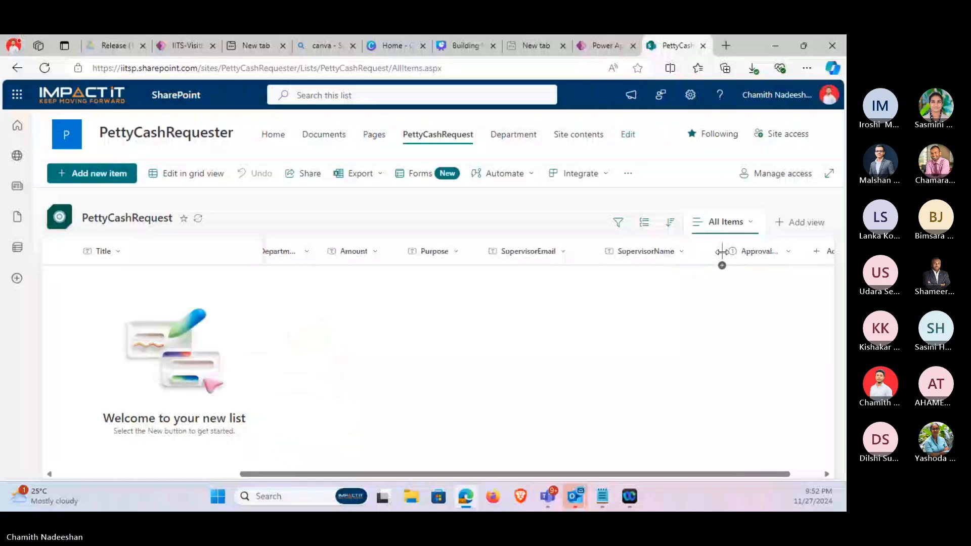
key(ctrl+shift+Tab)
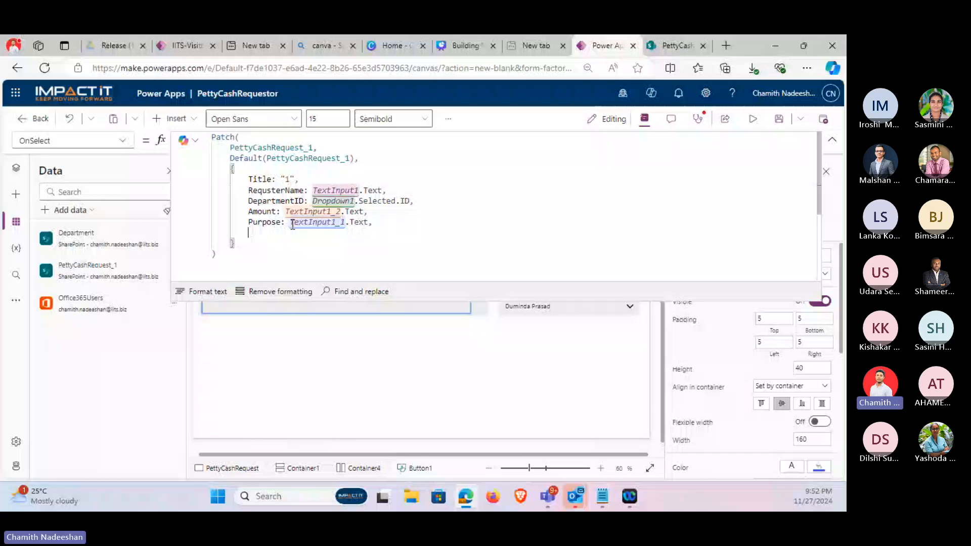
text(SupervisorEmail: Dropdown1_1.Selected.Mail, SupervisorName: Dropdown1_1.Selected.DisplayName, ApprovalStatus:)
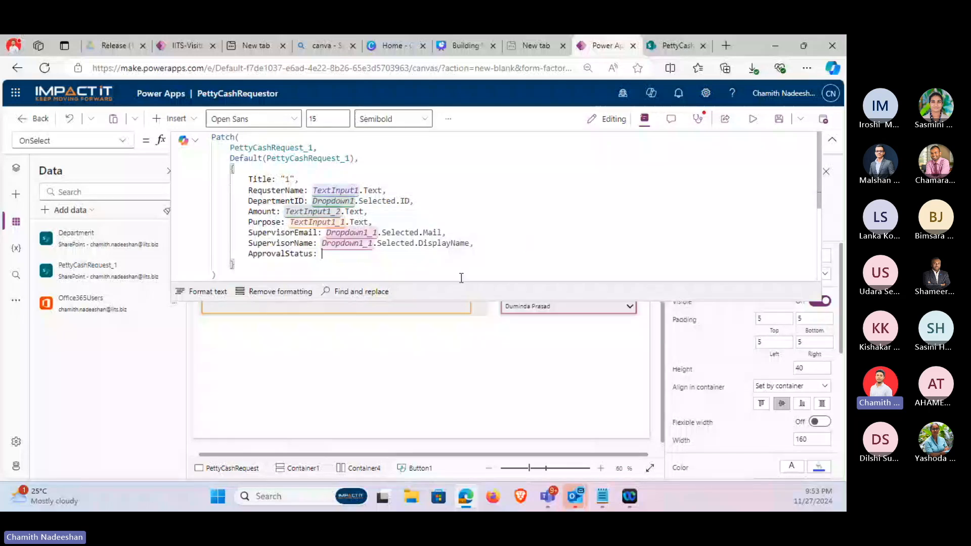
Look up the Pending code in the Notepad status list and set ApprovalStatus to 3, checking the column in the SharePoint list.
key(alt+Tab)
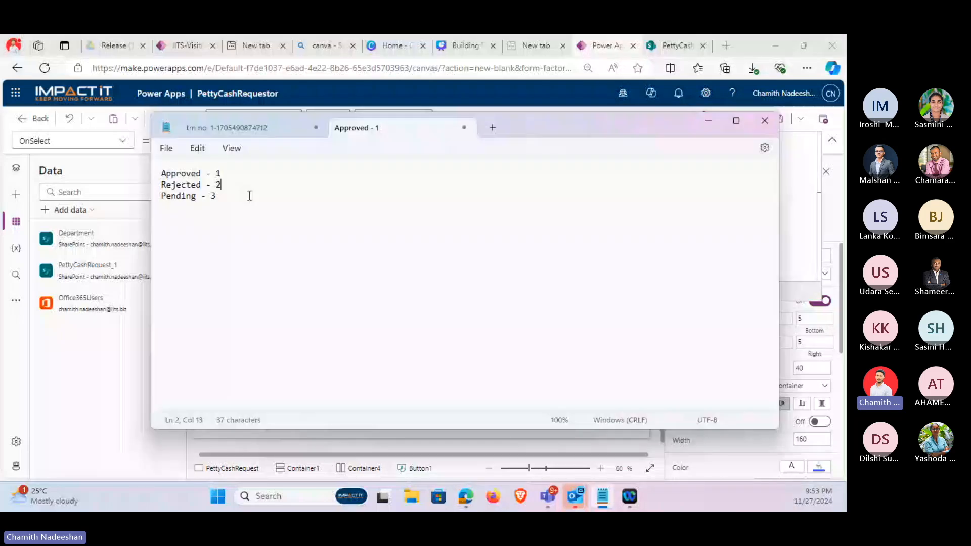
drag(232, 185, 161, 173)
click(219, 195)
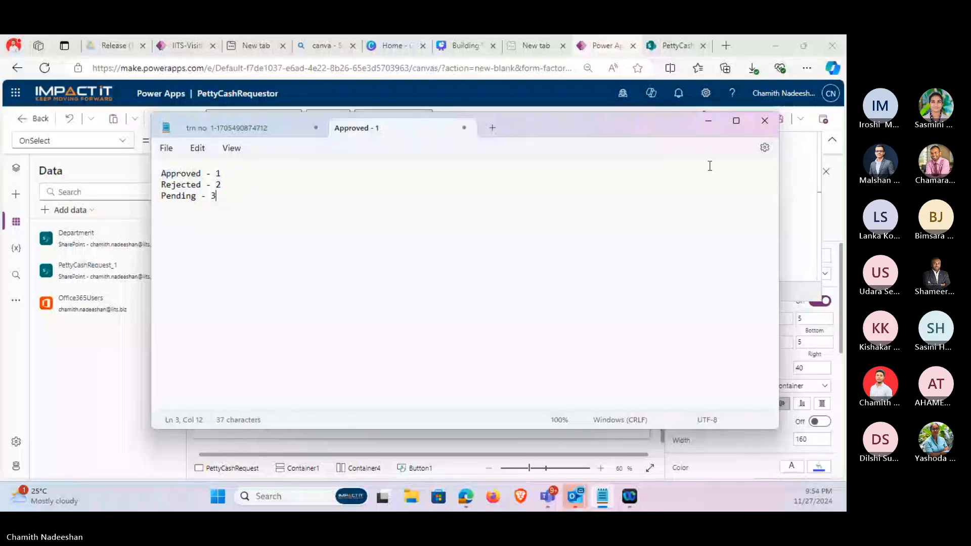
click(708, 123)
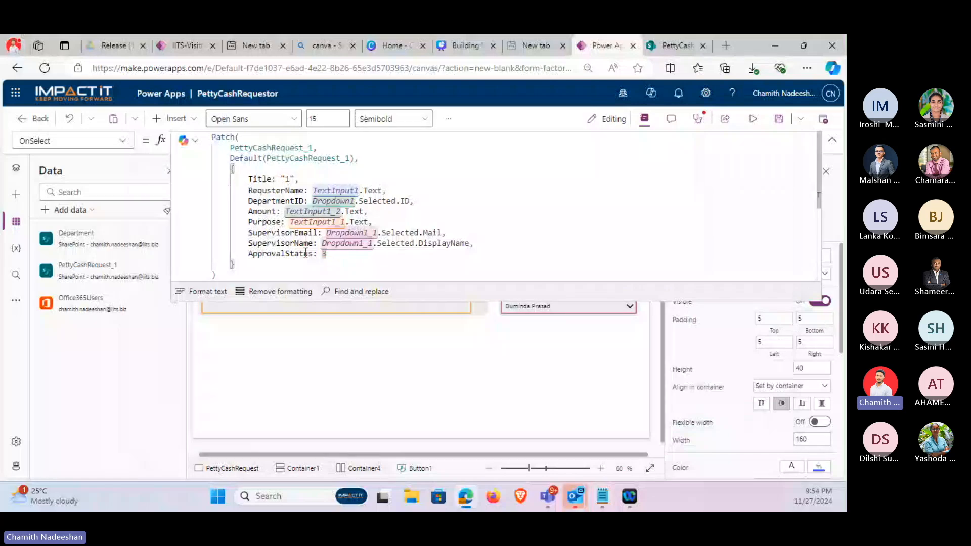
click(676, 39)
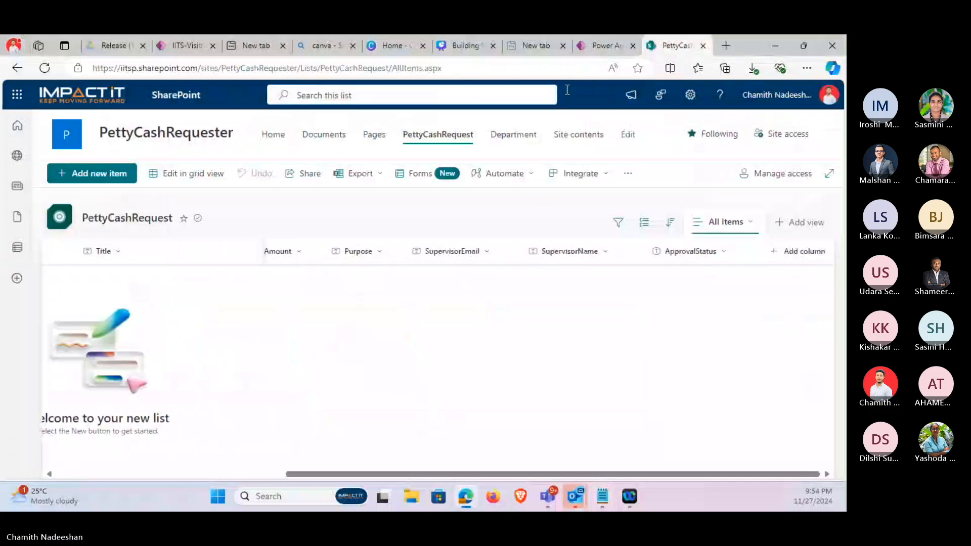
click(608, 50)
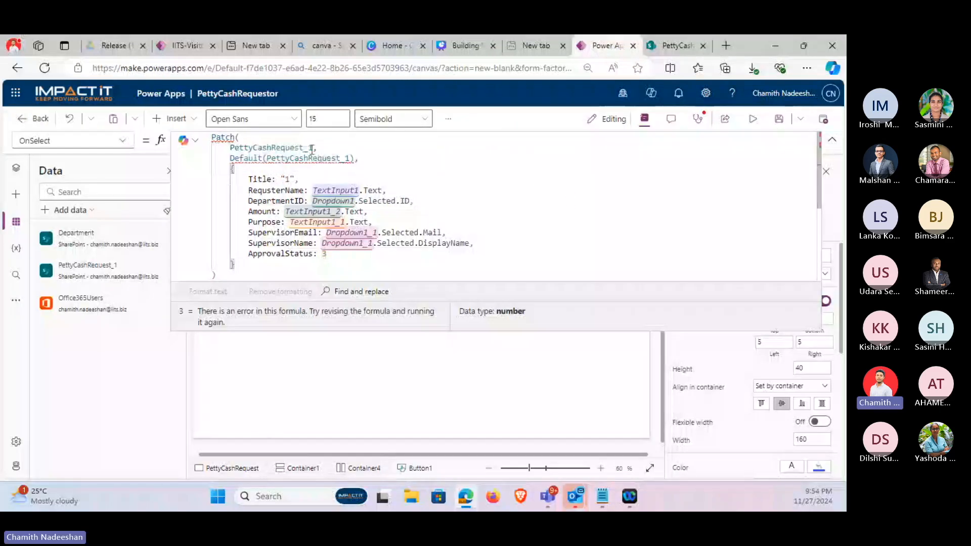
Correct the Default function in the Patch formula to Defaults(PettyCashRequest_1) and review the mapped fields.
click(311, 148)
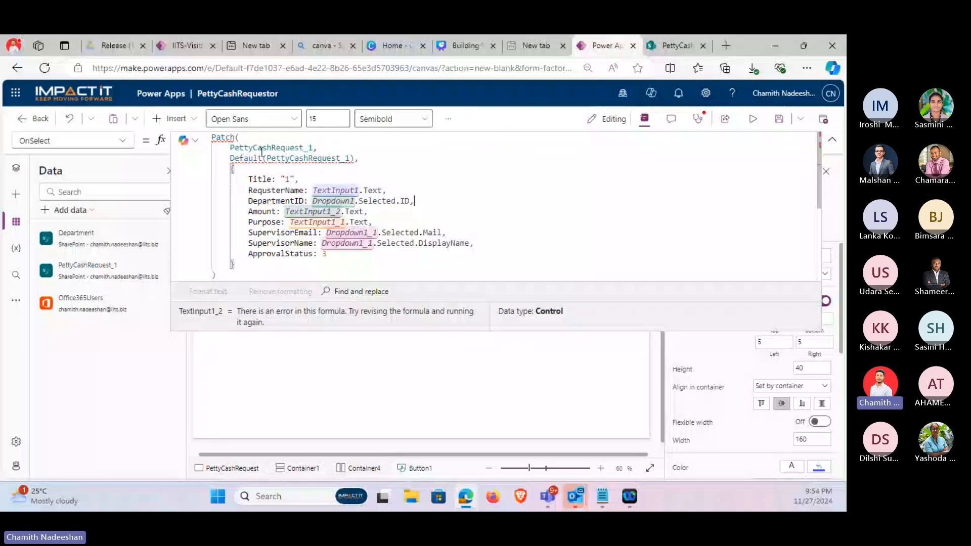
click(255, 158)
key(Tab)
click(425, 181)
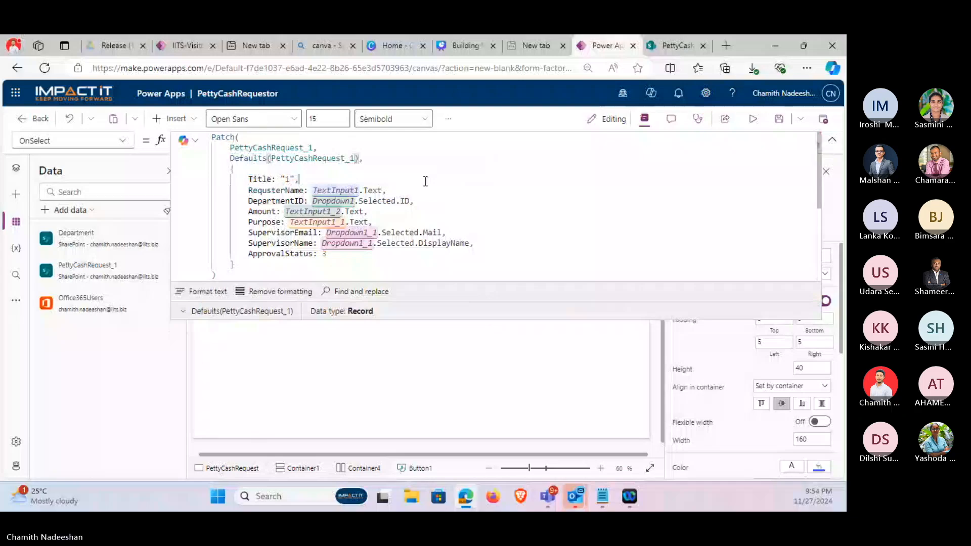
click(411, 201)
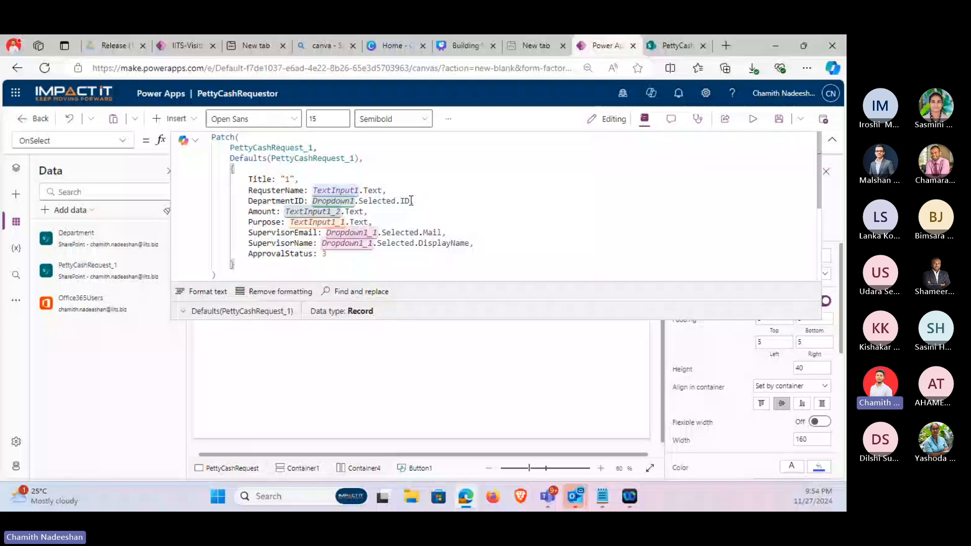
End the Patch call with a semicolon and append Notify("Form is Submitted Successfully",NotificationType.Success); to the formula.
click(228, 275)
text(;)
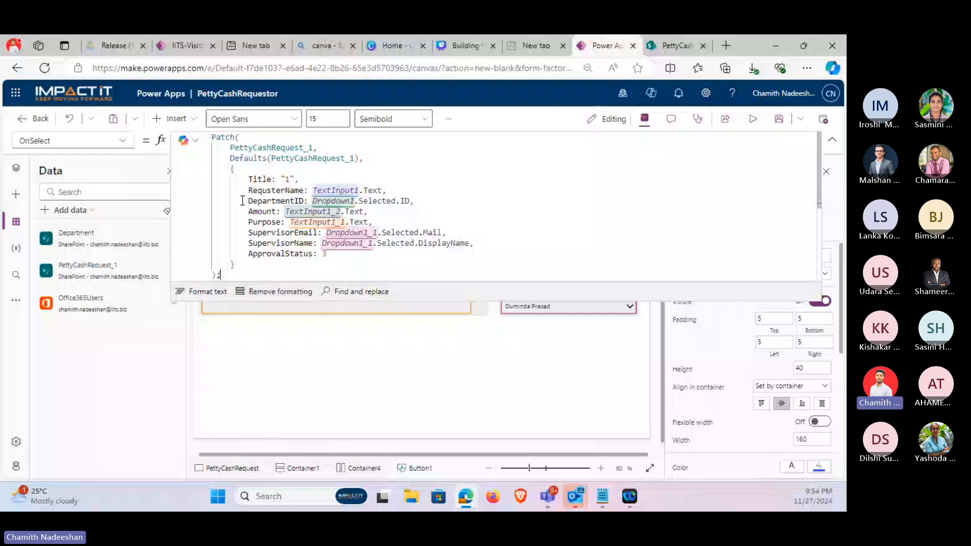
scroll(270, 230, down, 1)
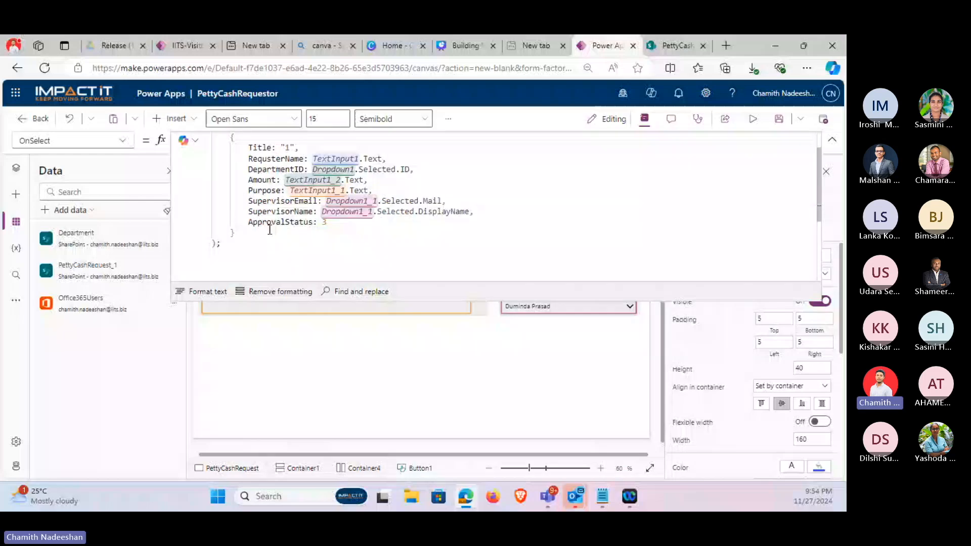
text(Notify()
text("Form is S)
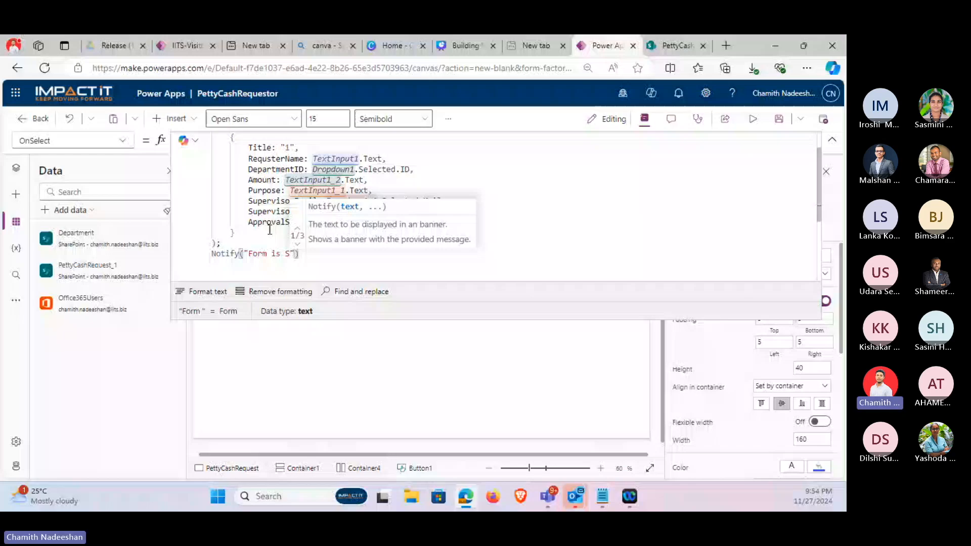
text(ubmitted Successfully",NotificationType.Success);)
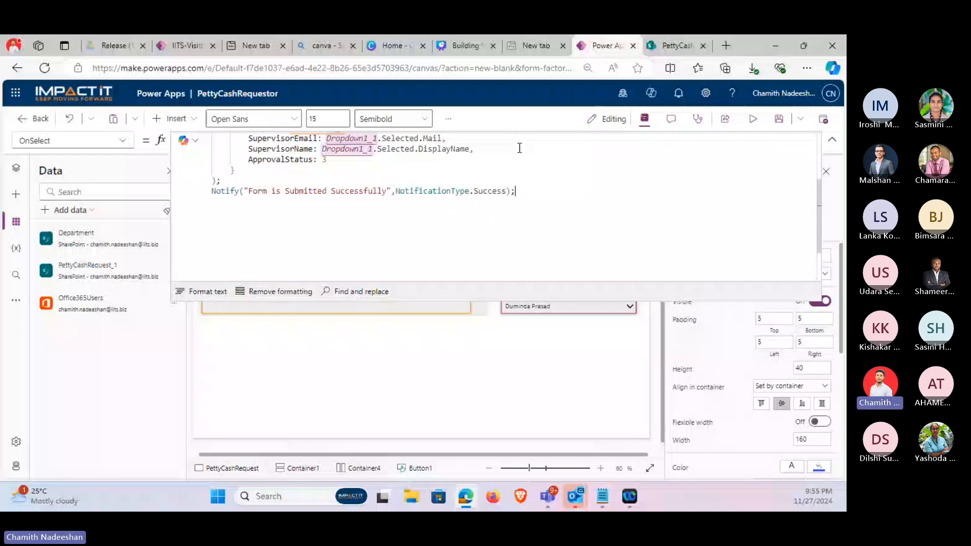
Preview the app and fill in the request form with the requester's full name, amount 100 and purpose "For Transport".
click(837, 140)
click(752, 119)
click(226, 236)
text(Jahn)
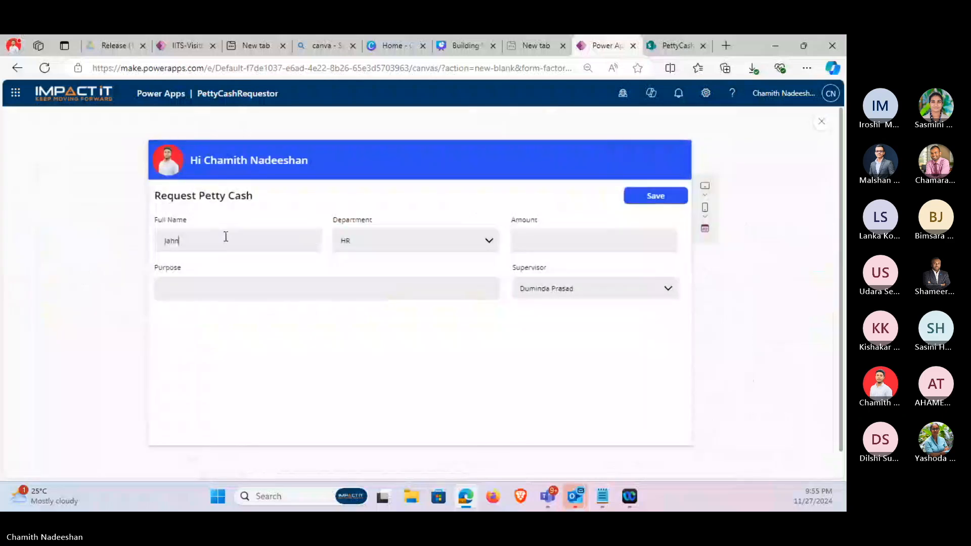
key(BackSpace)
key(BackSpace)
key(BackSpace)
text(ohn)
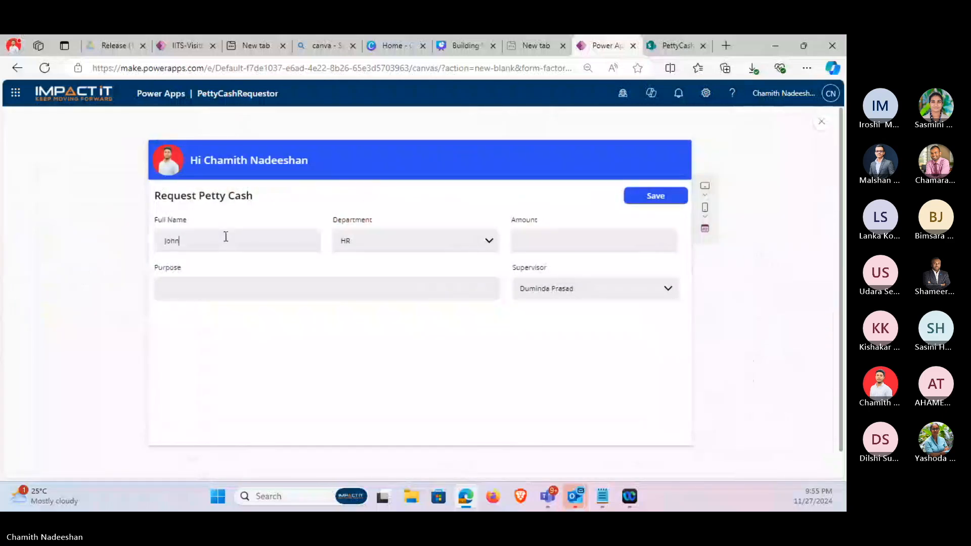
click(544, 234)
text(100)
click(349, 288)
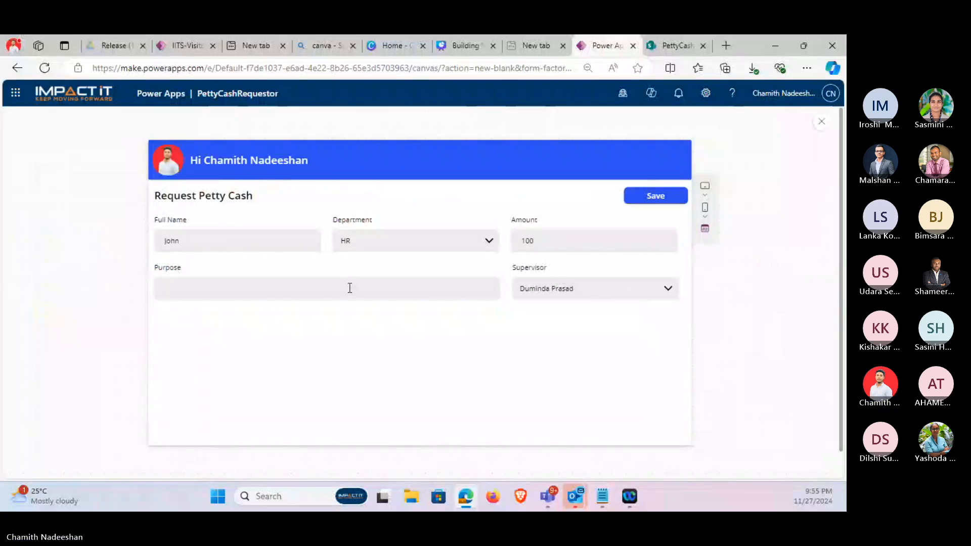
text(For Transporatt)
Choose the supervisor for the petty cash request and save the form.
click(620, 287)
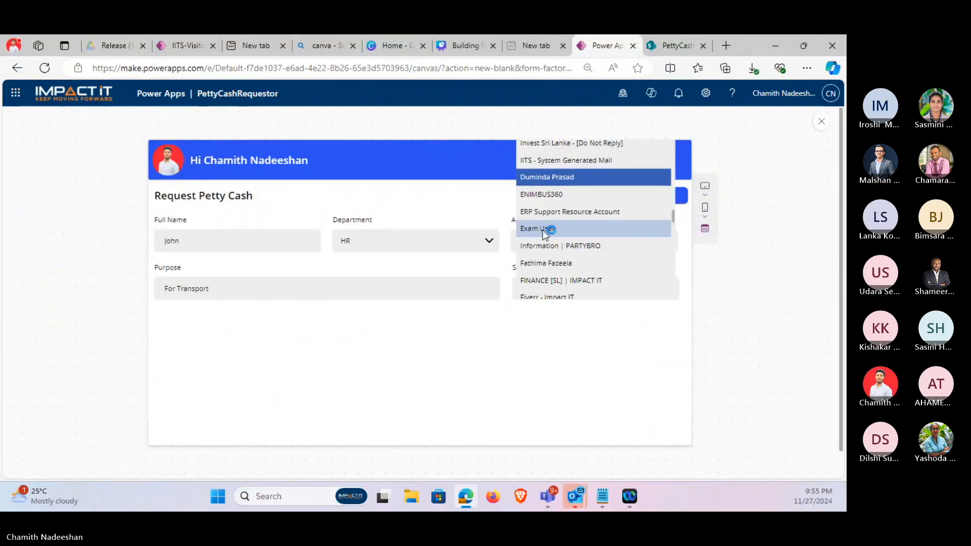
scroll(542, 229, up, 5)
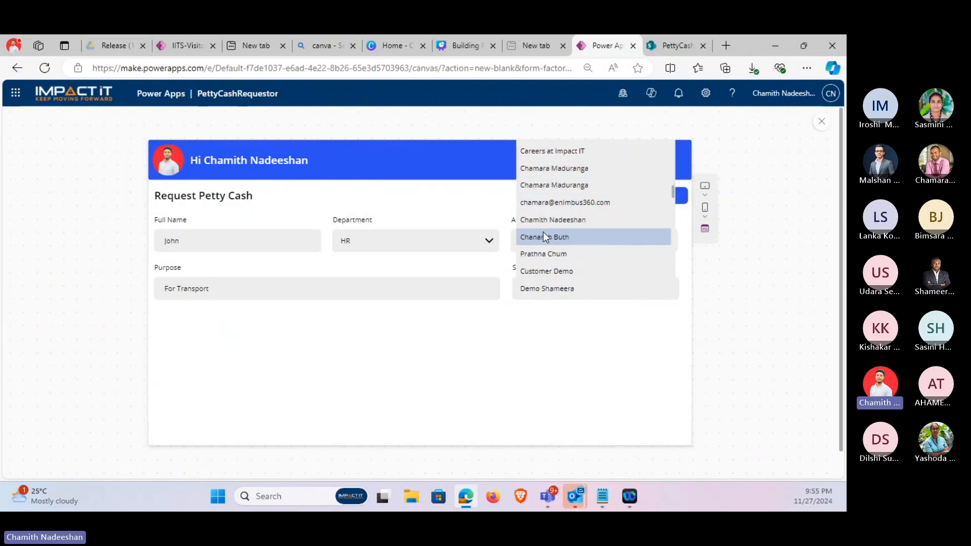
click(546, 221)
click(651, 197)
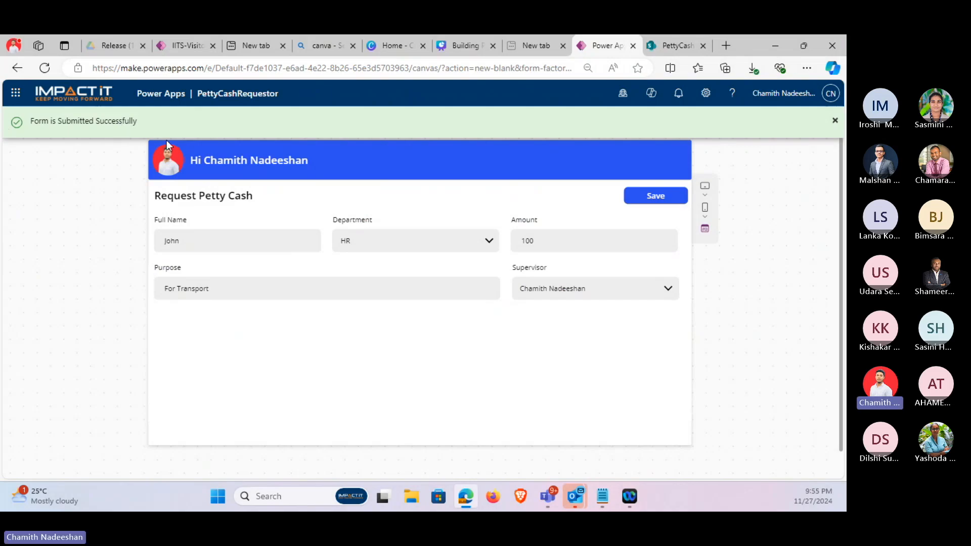
Reload the SharePoint PettyCashRequest list to check for the submitted record, and return to the app preview.
click(678, 45)
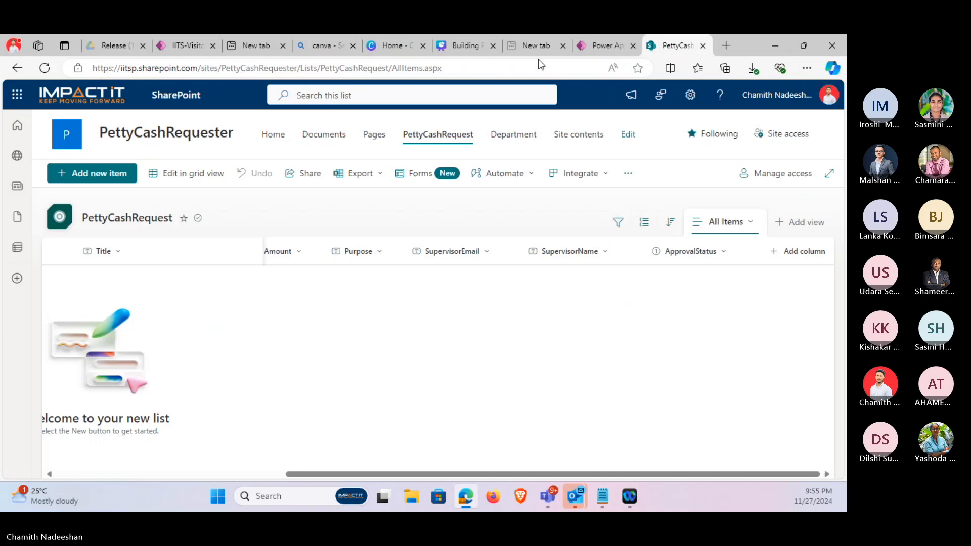
click(44, 69)
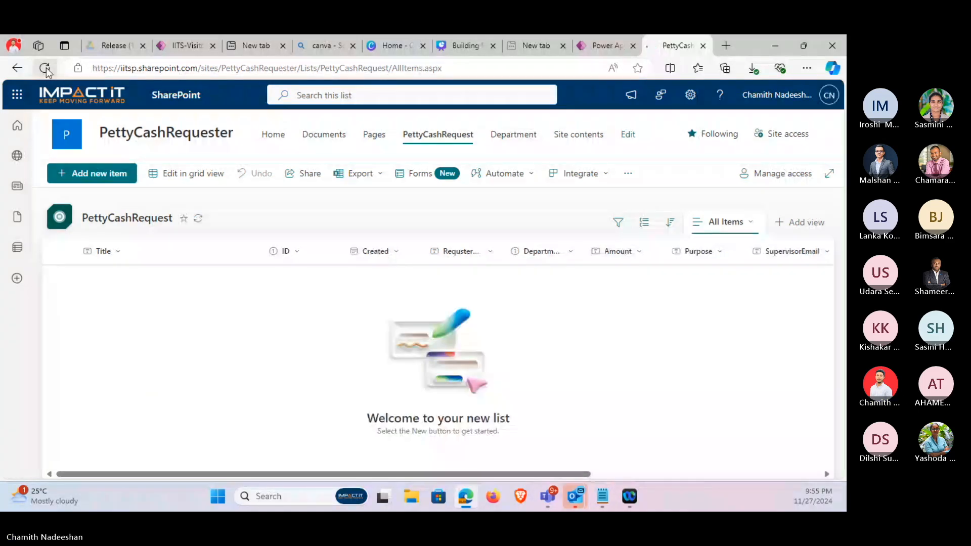
click(45, 67)
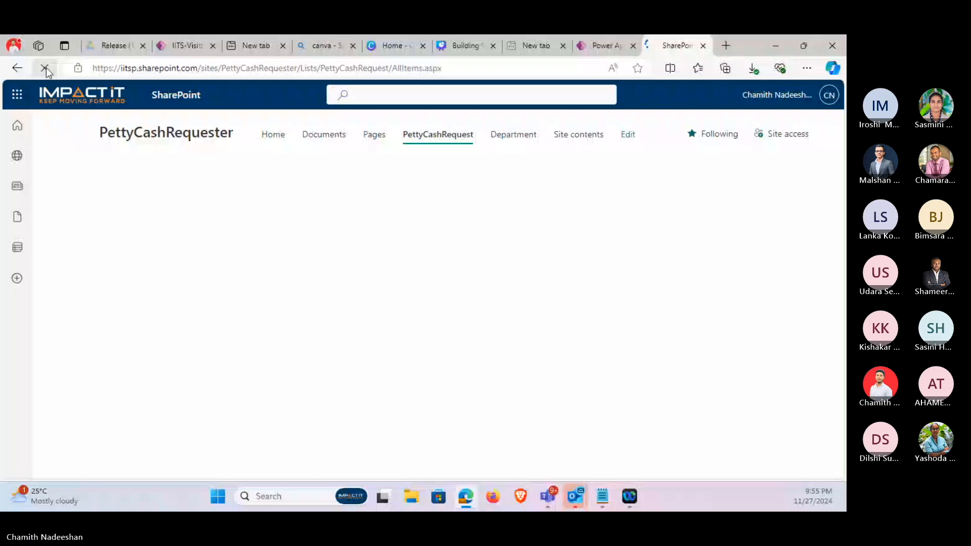
key(ctrl+w)
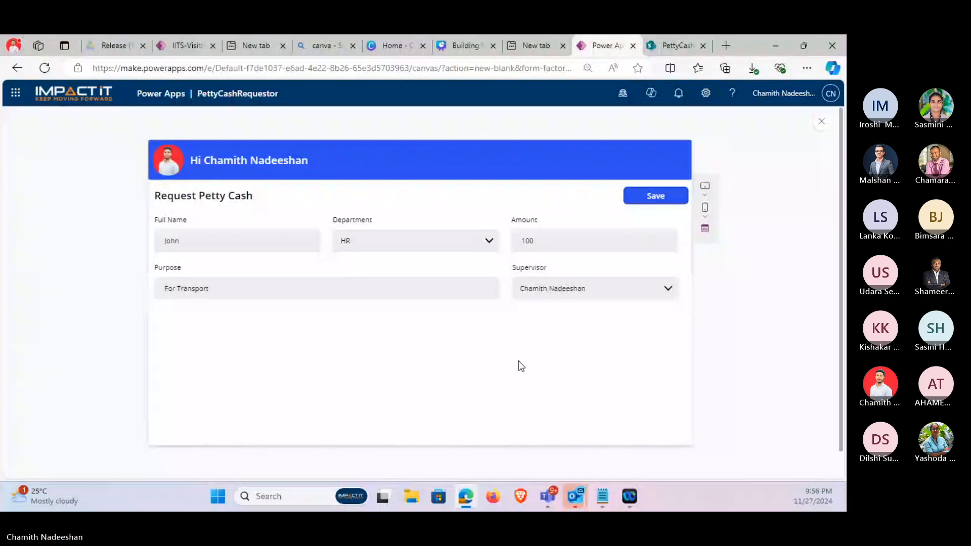
Switch to Power Automate and start building a new instant cloud flow.
click(15, 94)
click(38, 260)
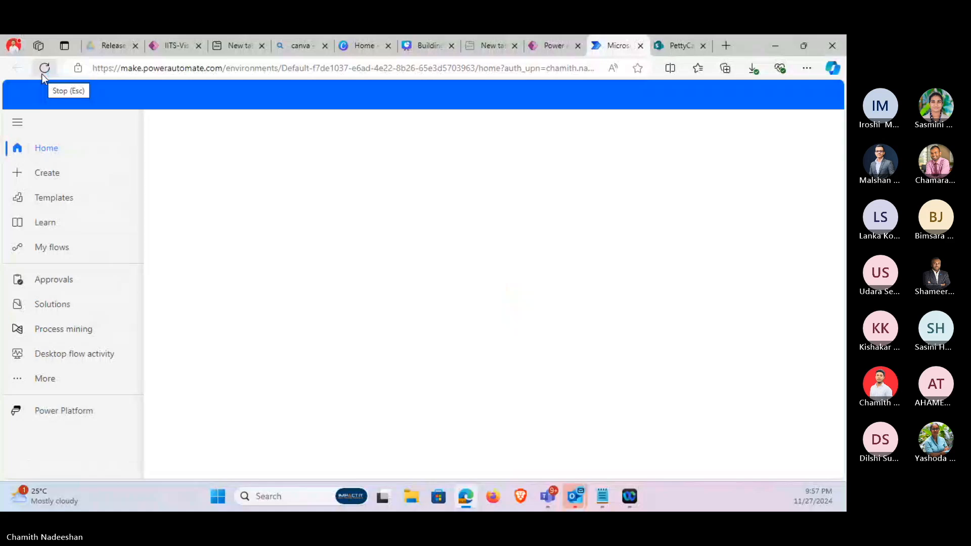
scroll(392, 278, down, 3)
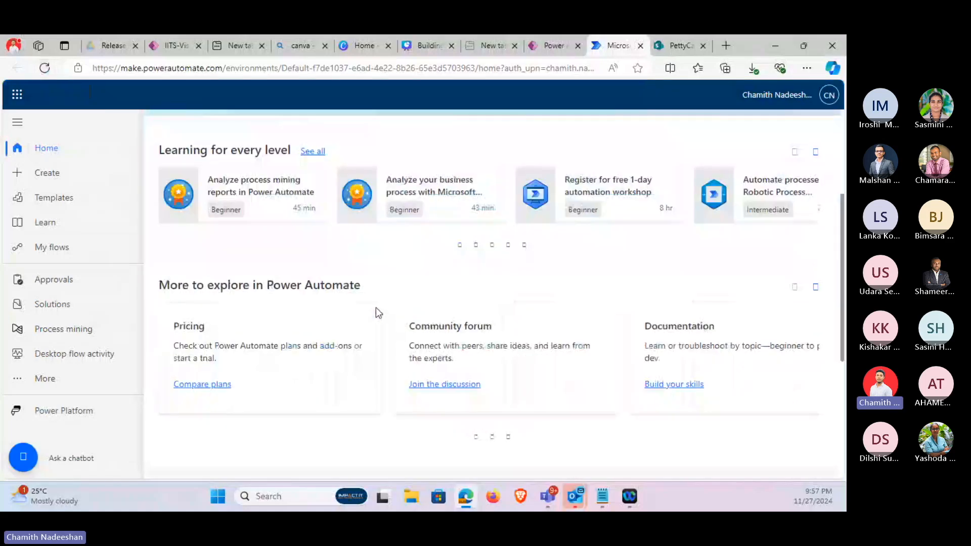
scroll(384, 288, up, 3)
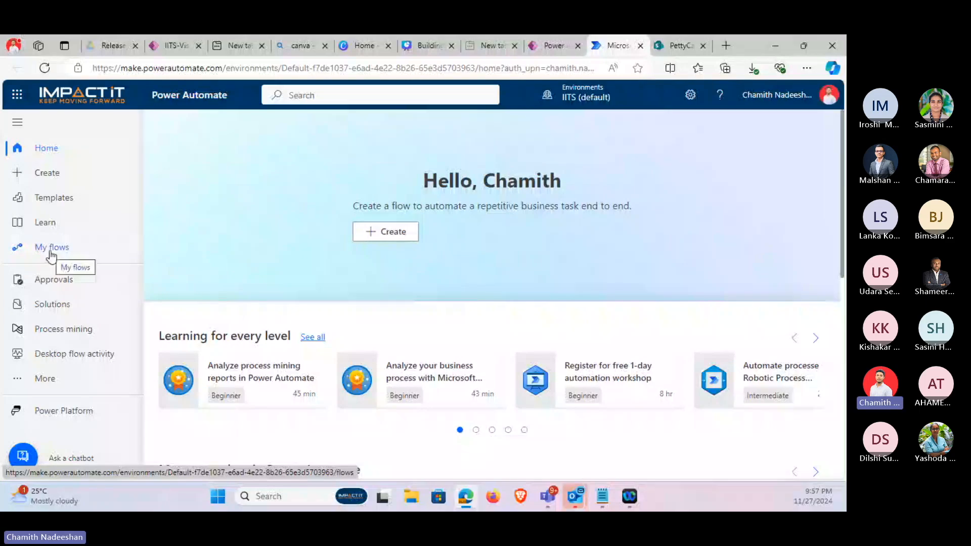
click(50, 175)
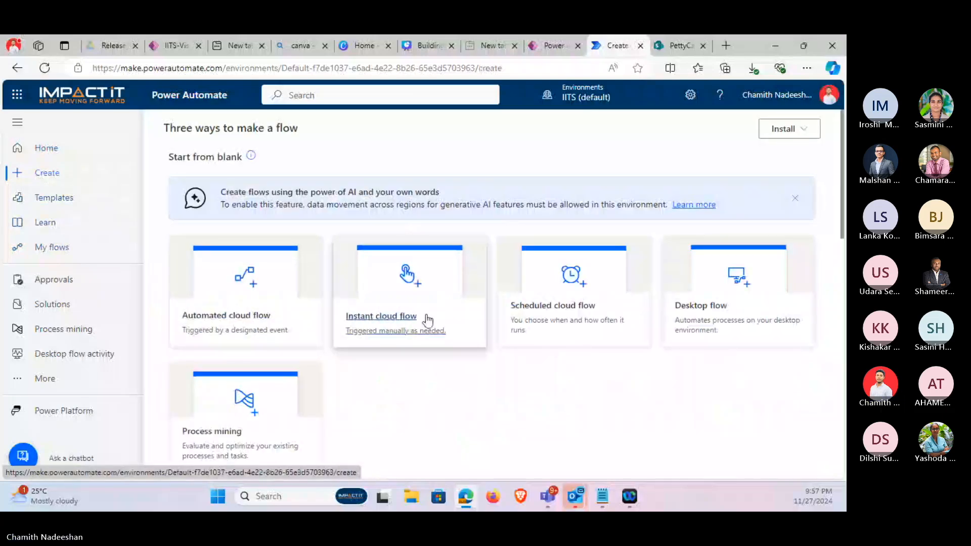
click(427, 320)
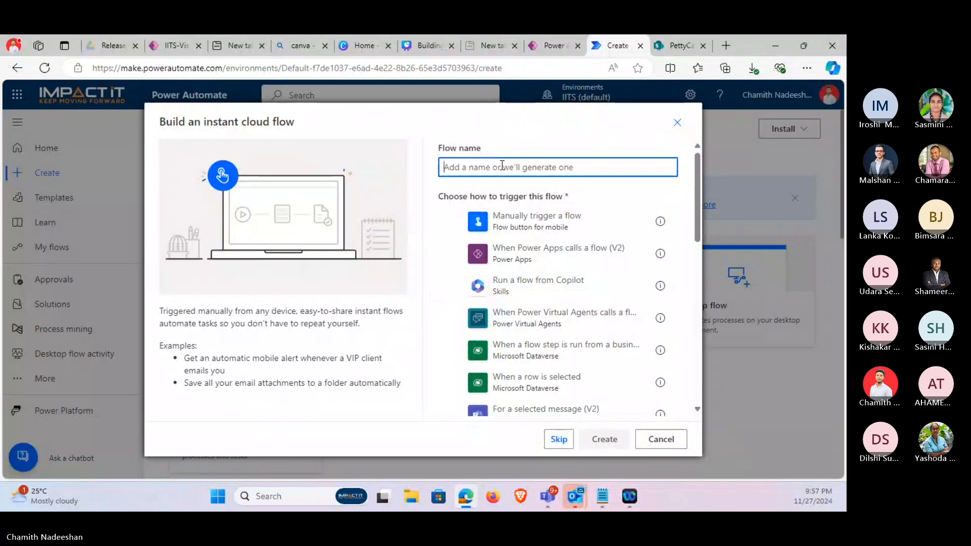
Name the flow PCR-LazyApprovalOutlook, choose the trigger "When Power Apps calls a flow (V2)" and create it.
text(P)
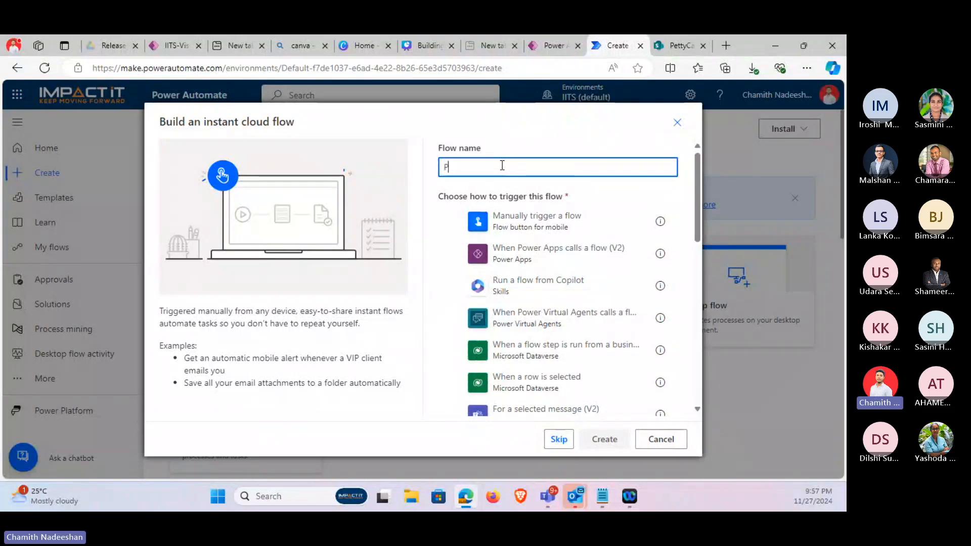
text(CR-)
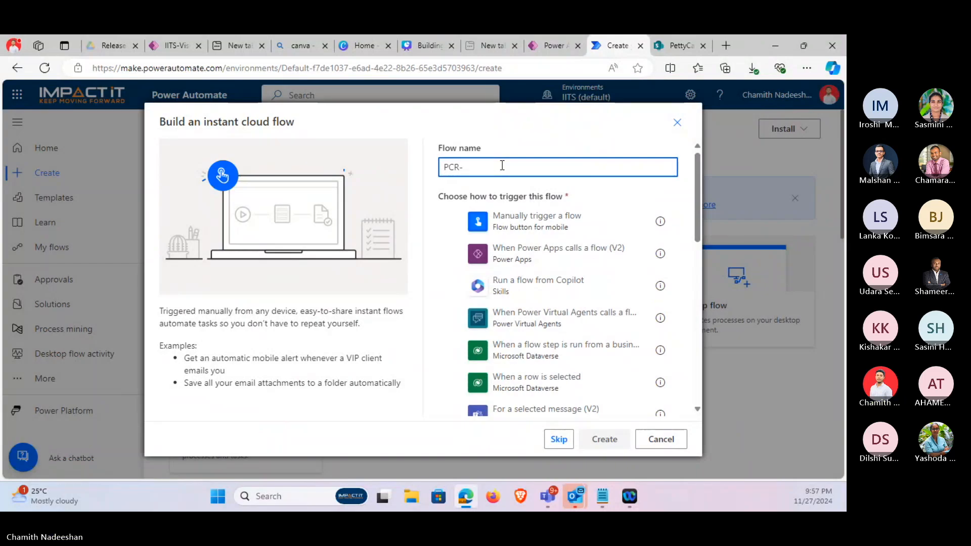
text(LazyAppoi)
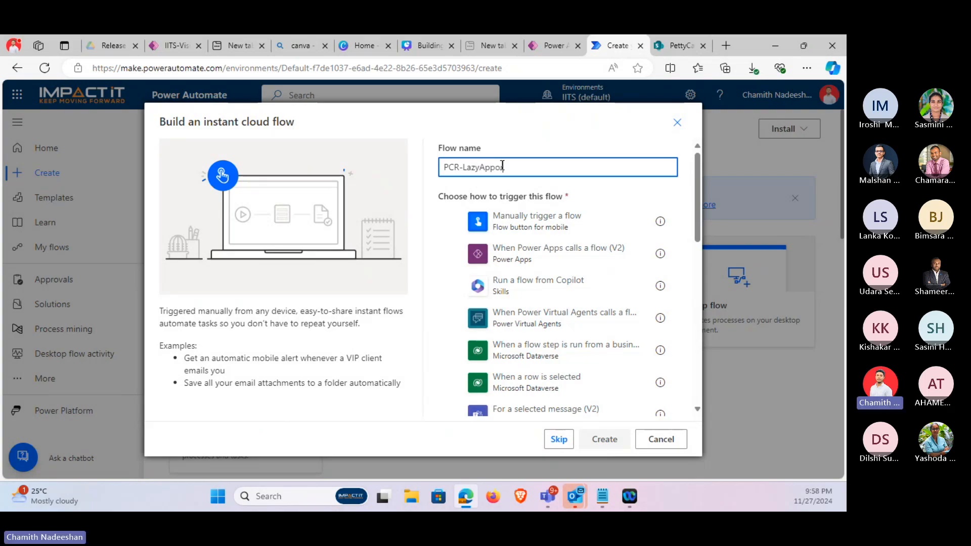
key(BackSpace)
key(BackSpace)
text(rovalO)
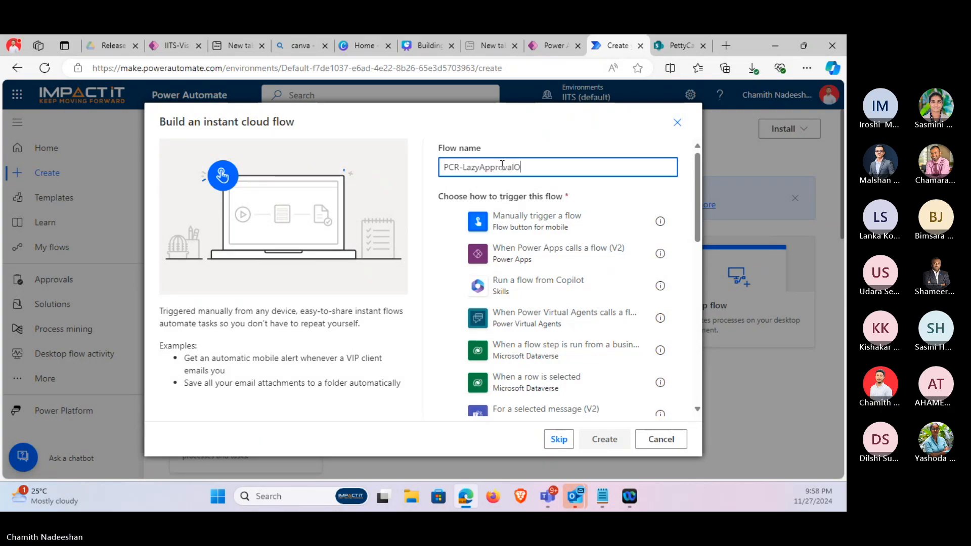
text(utlook)
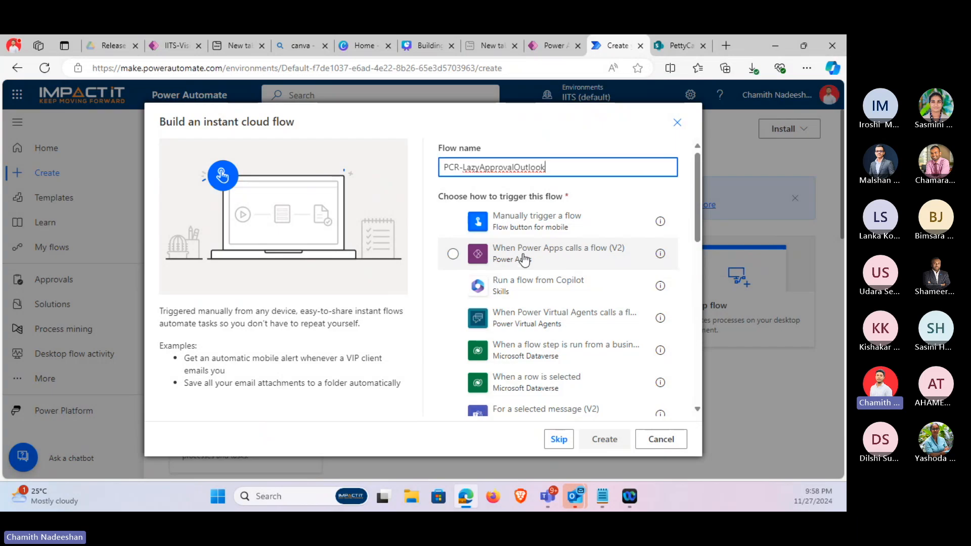
click(566, 261)
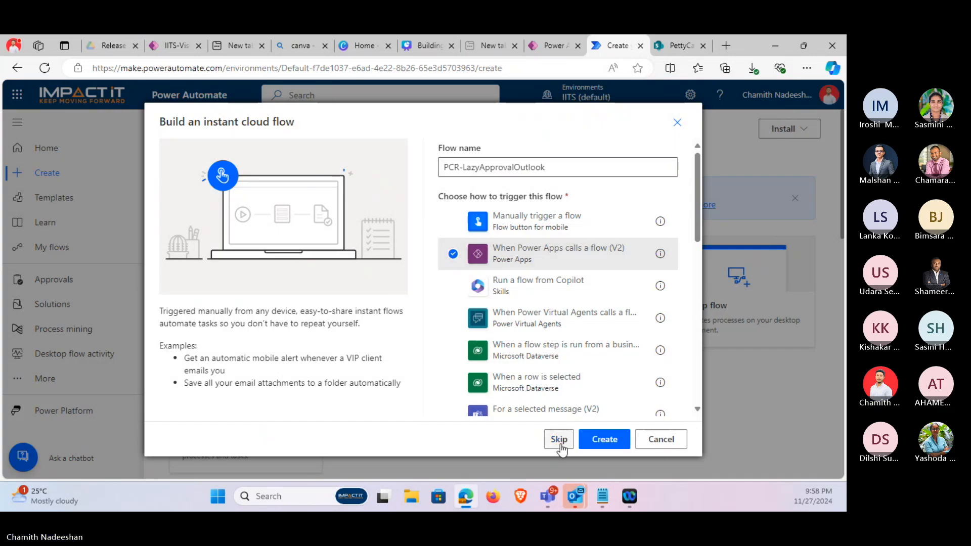
click(613, 441)
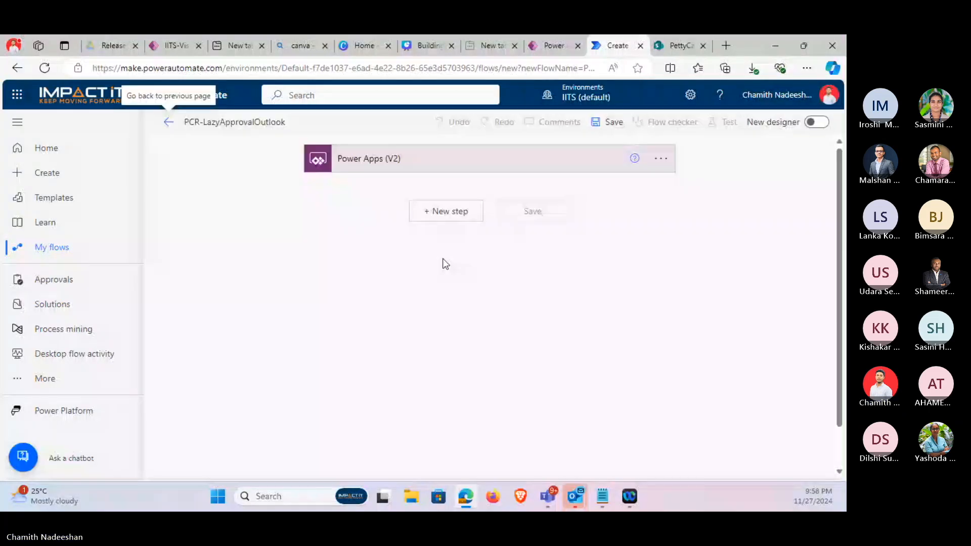
Add a text input named requesterName to the Power Apps (V2) trigger.
click(462, 158)
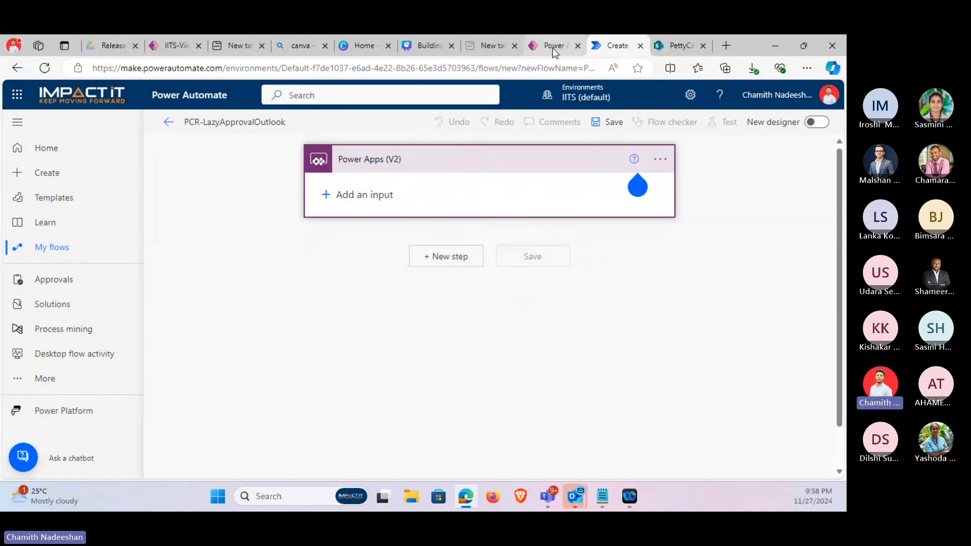
click(356, 194)
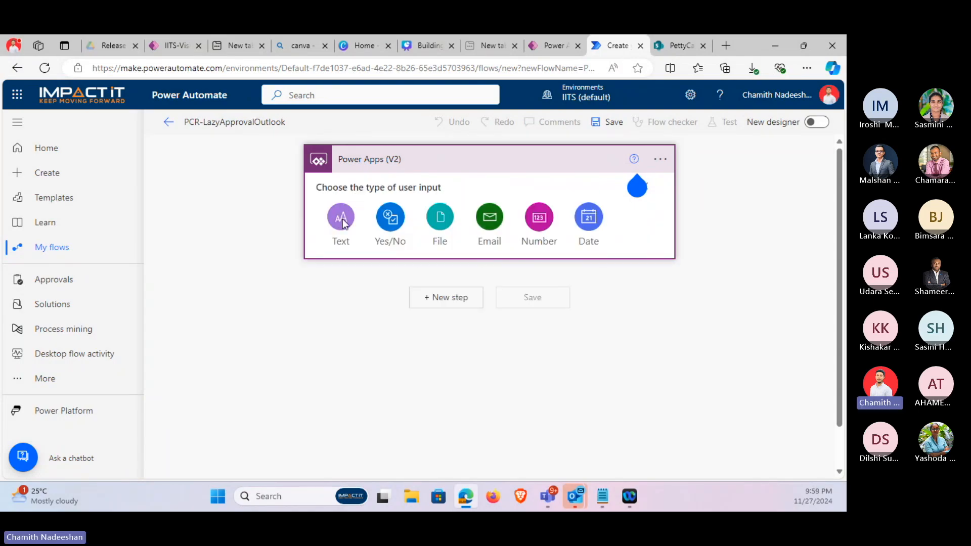
click(342, 220)
click(376, 193)
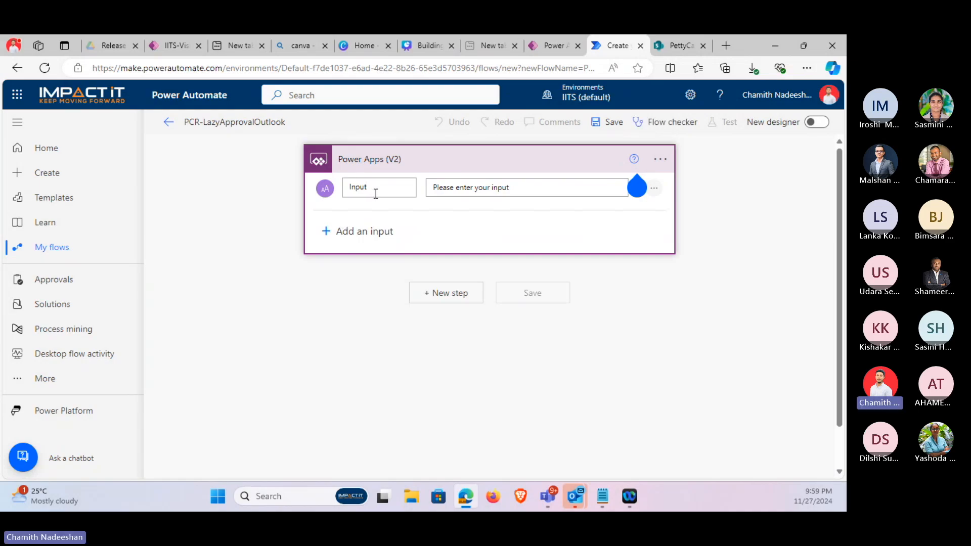
key(ctrl+a)
text(Re)
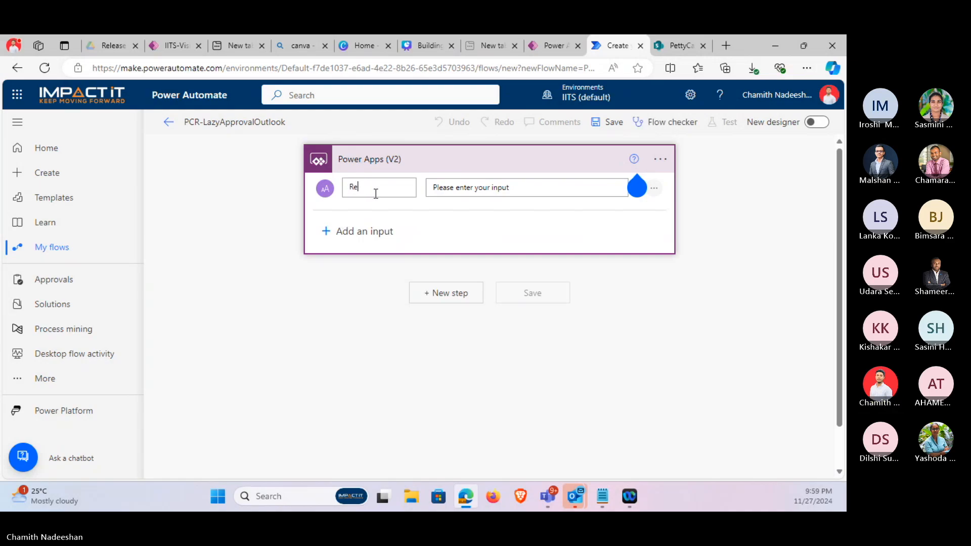
key(BackSpace)
key(BackSpace)
text(requesterName)
Add a second text input named supervisorEmail to the Power Apps (V2) trigger.
click(359, 230)
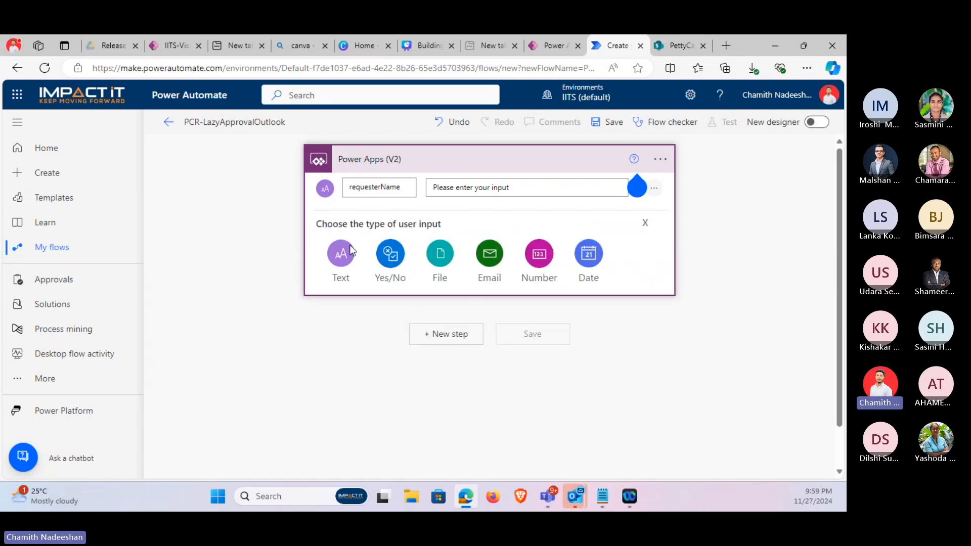
click(343, 254)
triple_click(374, 228)
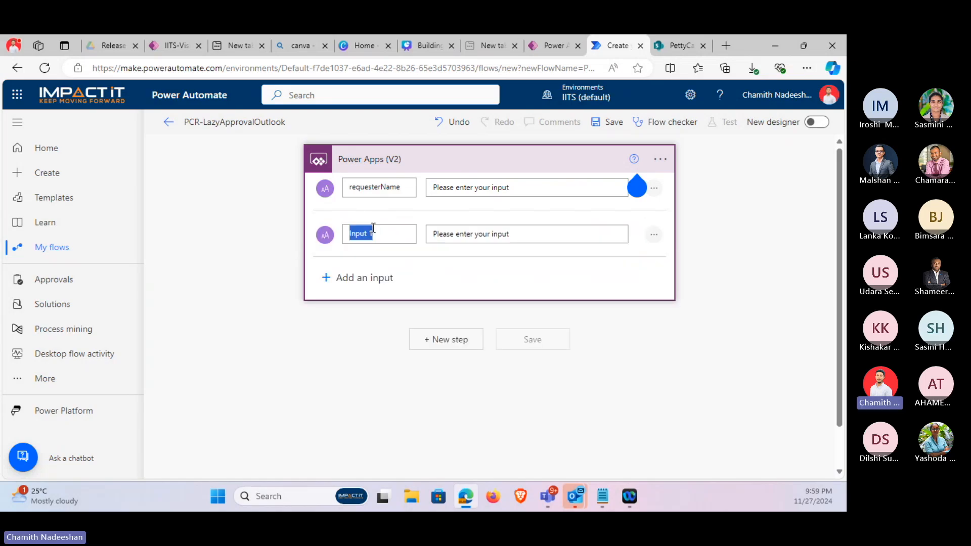
text(sup)
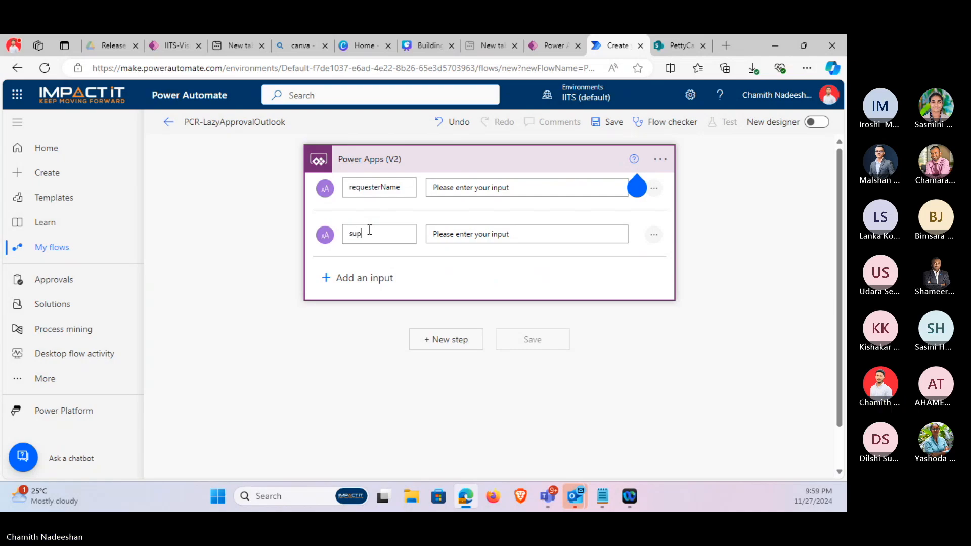
text(ervisorEmail)
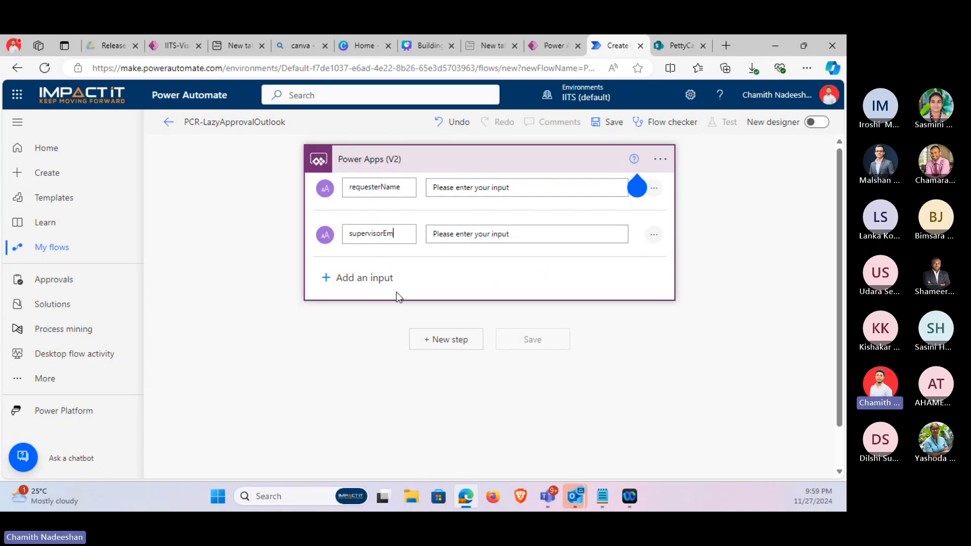
Add a third text input named supervisorName to the Power Apps (V2) trigger.
click(370, 278)
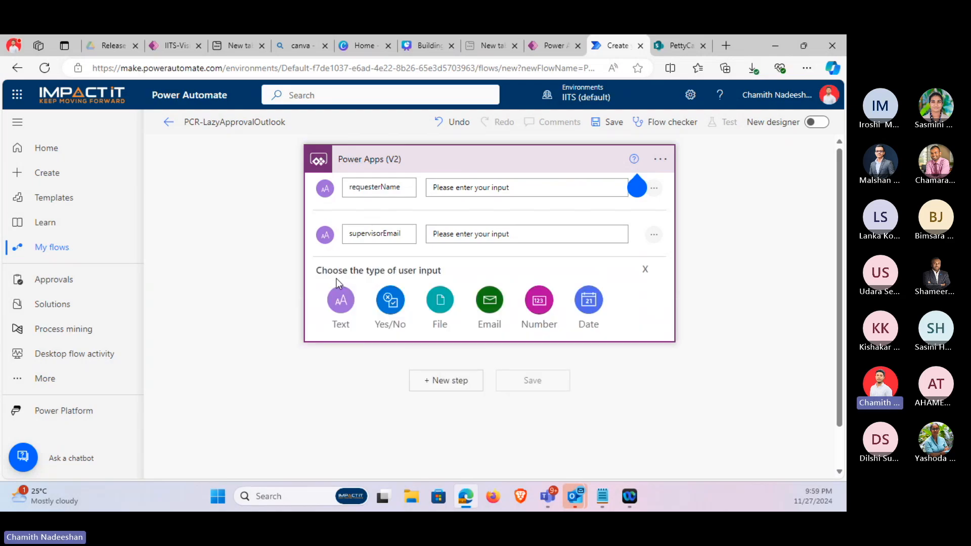
click(340, 299)
triple_click(367, 279)
text(su)
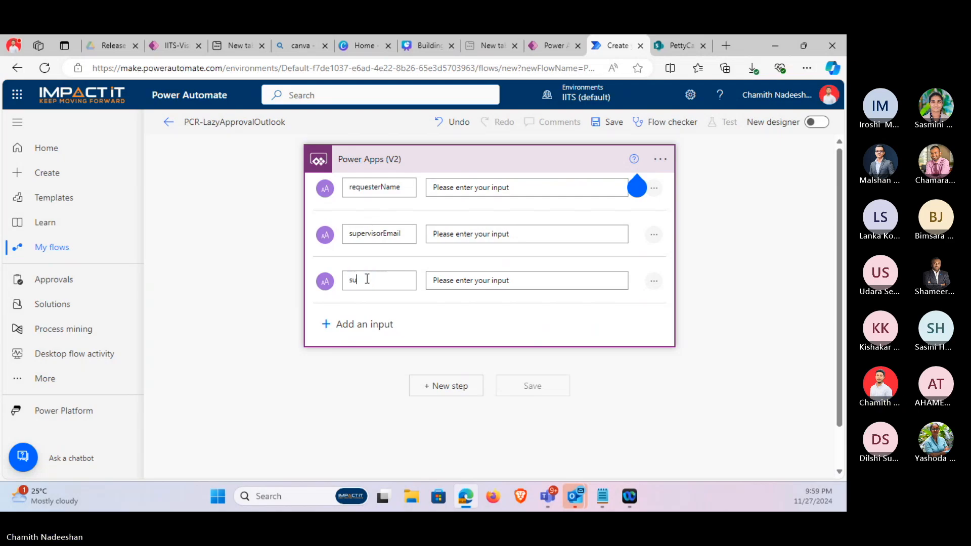
text(pervisorName)
Add a number input named requestId to the Power Apps (V2) trigger.
click(383, 325)
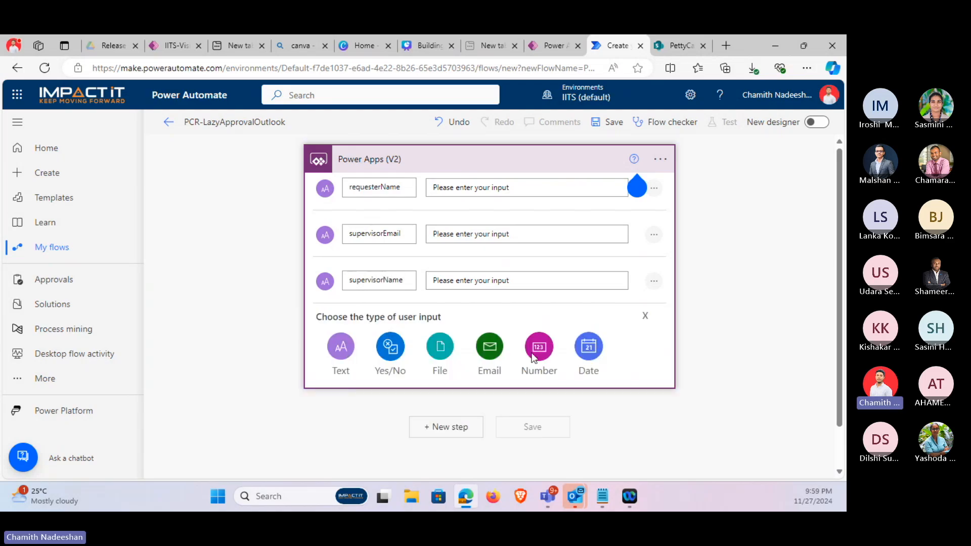
click(663, 44)
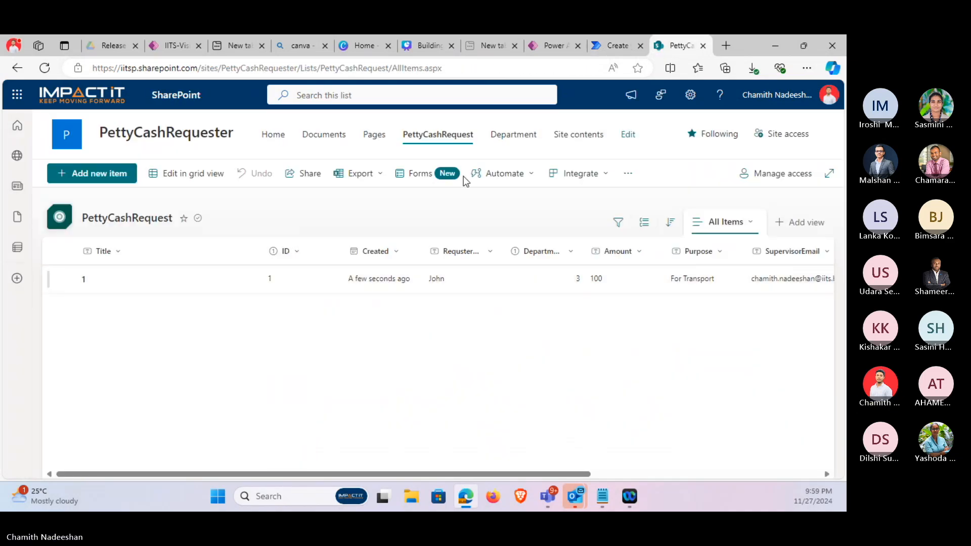
click(604, 50)
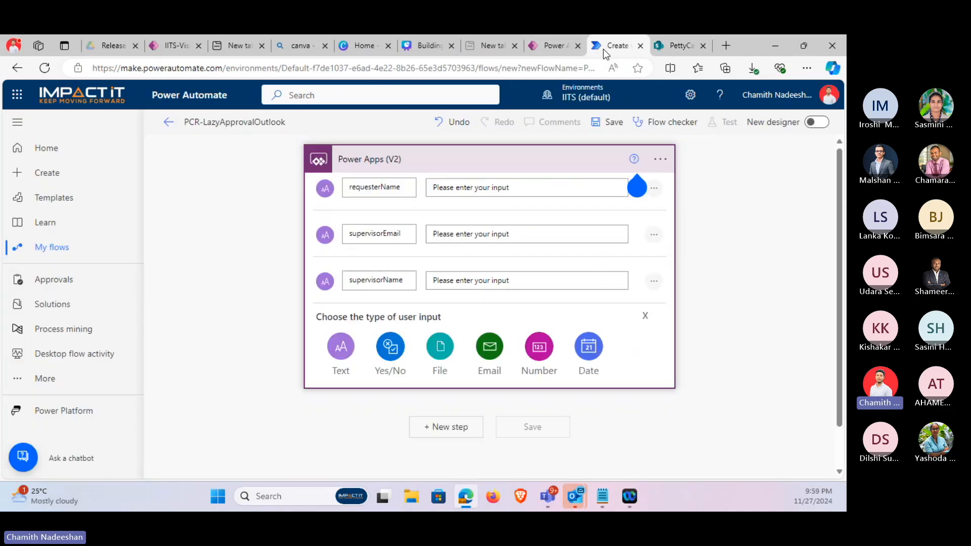
click(664, 44)
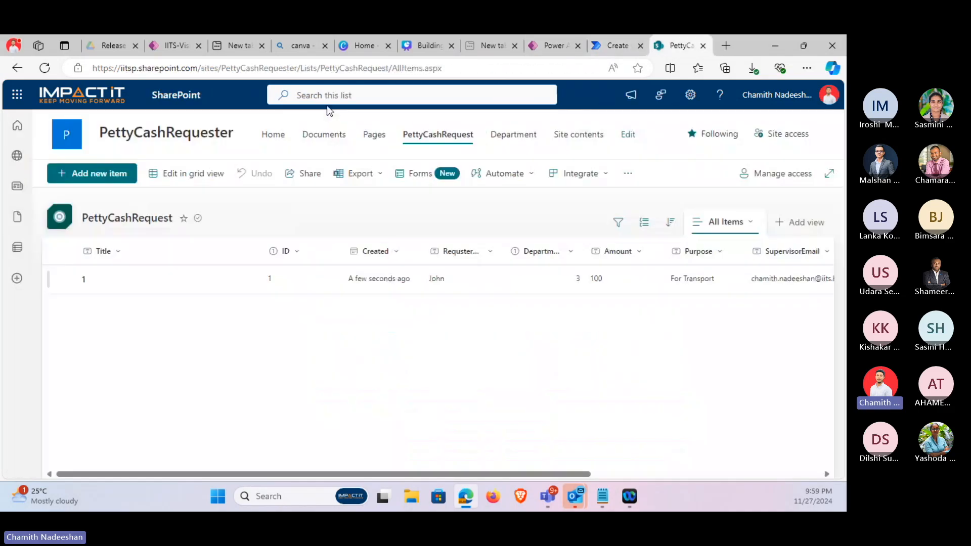
click(602, 45)
click(540, 344)
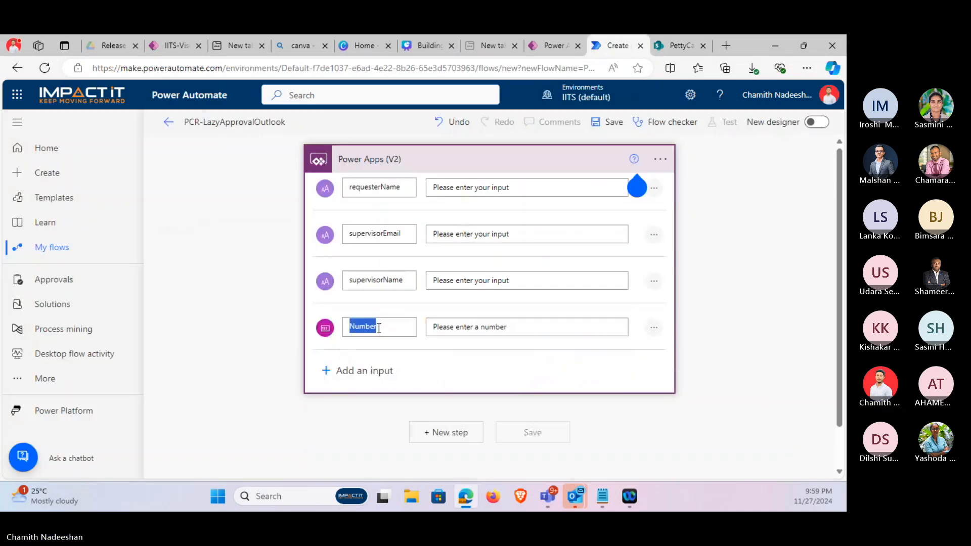
text(requesteId)
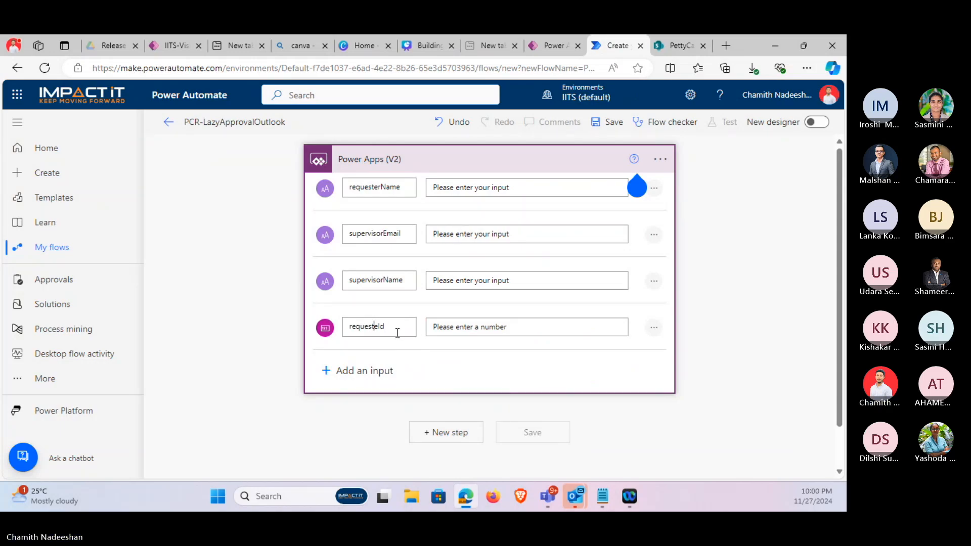
click(540, 387)
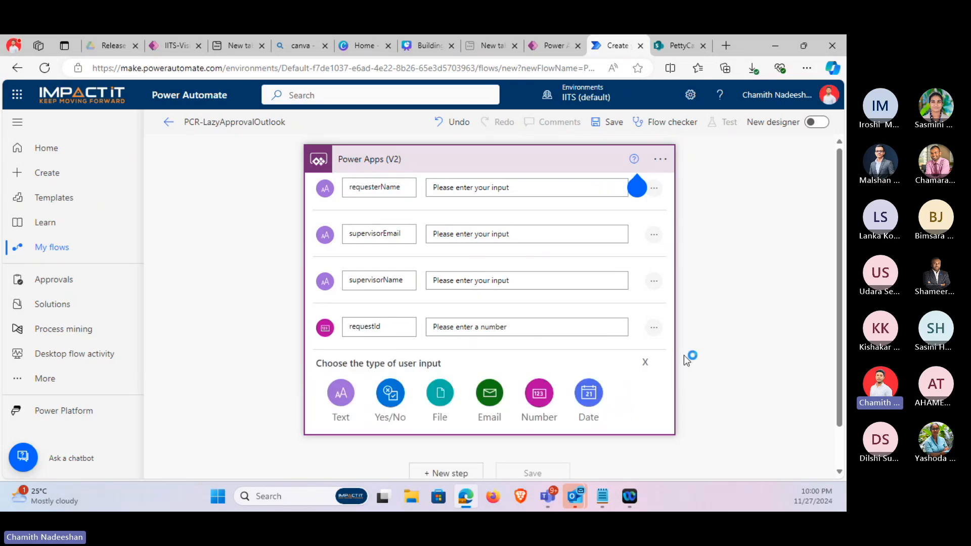
click(644, 362)
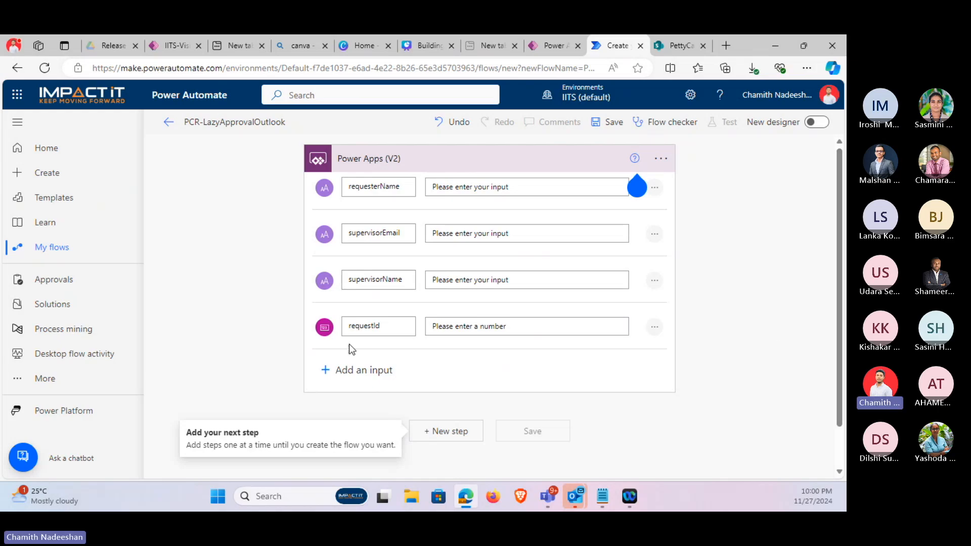
Add the Office 365 Outlook action "Send email with options" after the Power Apps (V2) trigger.
scroll(282, 357, down, 1)
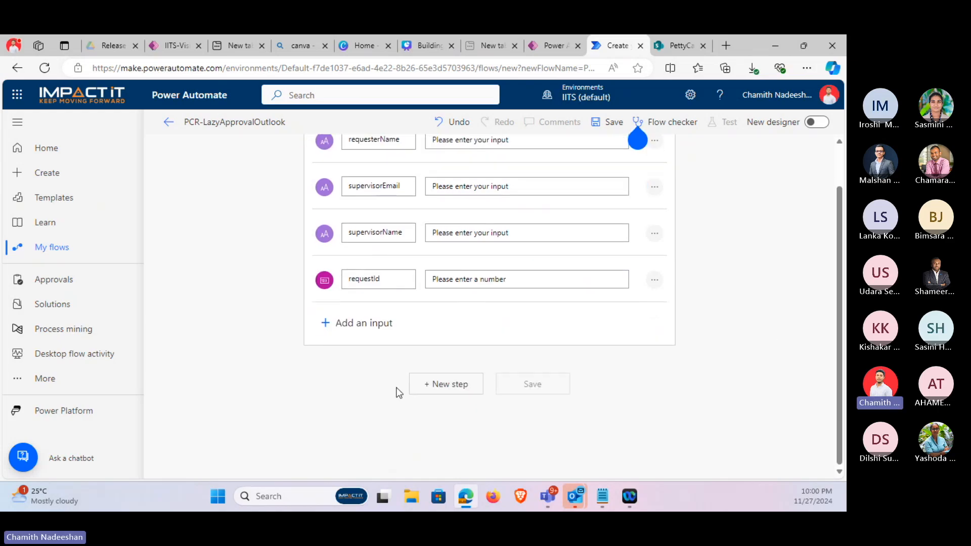
click(460, 387)
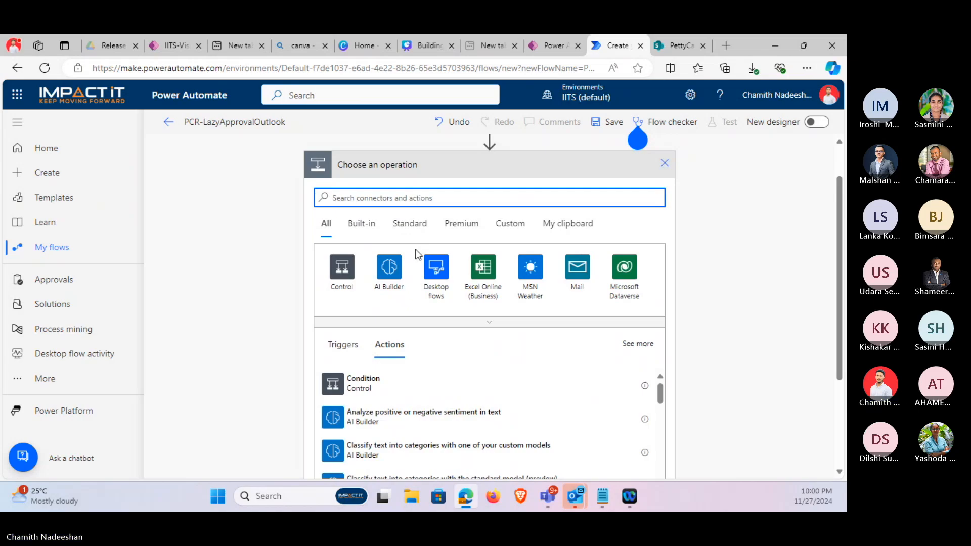
text(send email)
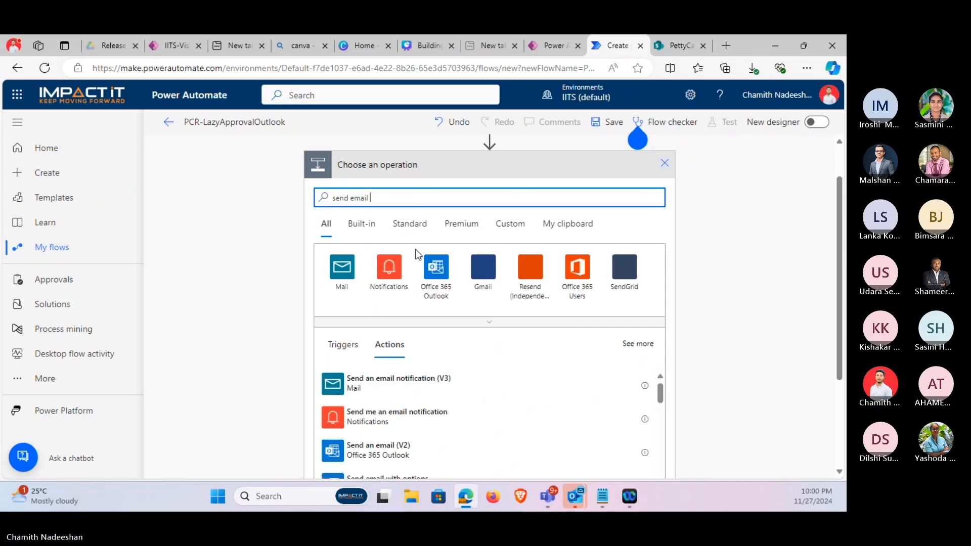
scroll(393, 319, down, 2)
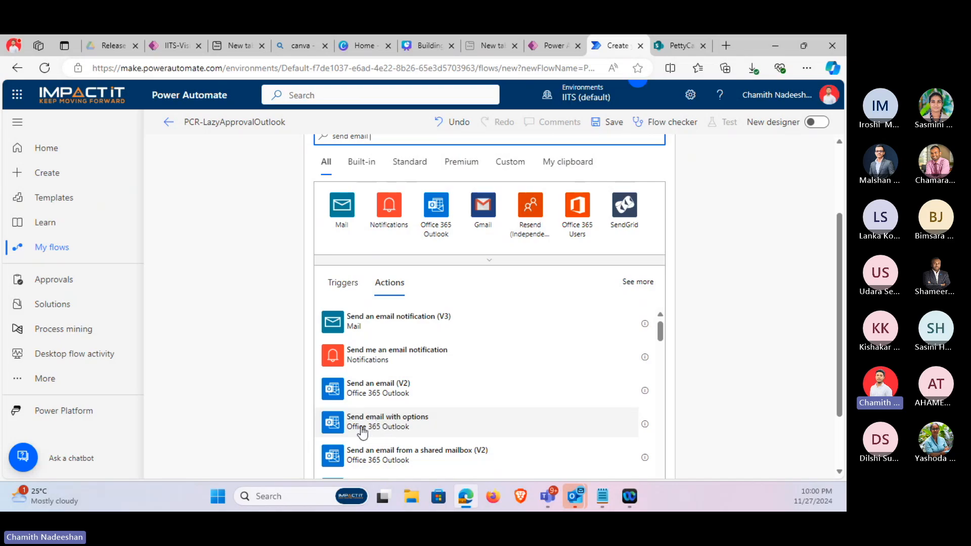
click(411, 420)
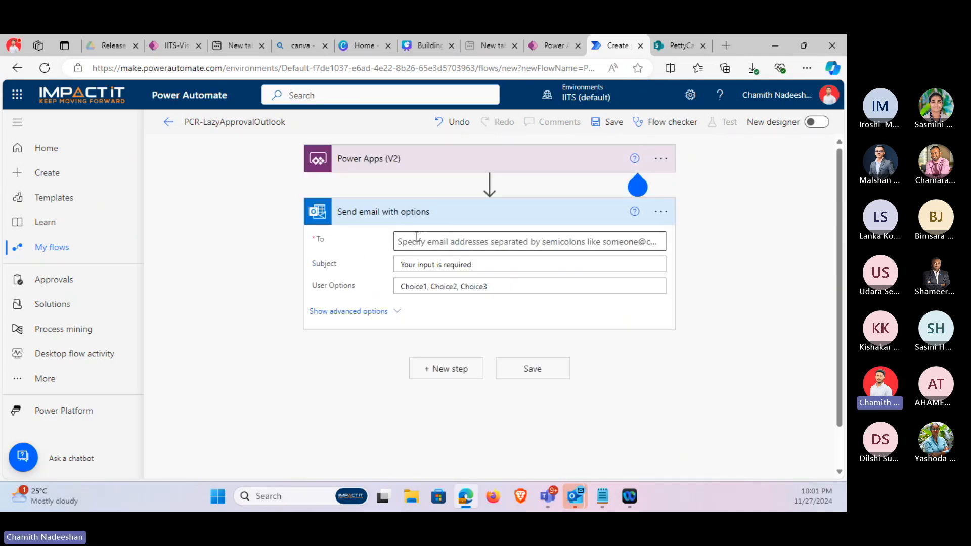
Set the recipient of the options email to the supervisorEmail dynamic value from the trigger.
click(436, 241)
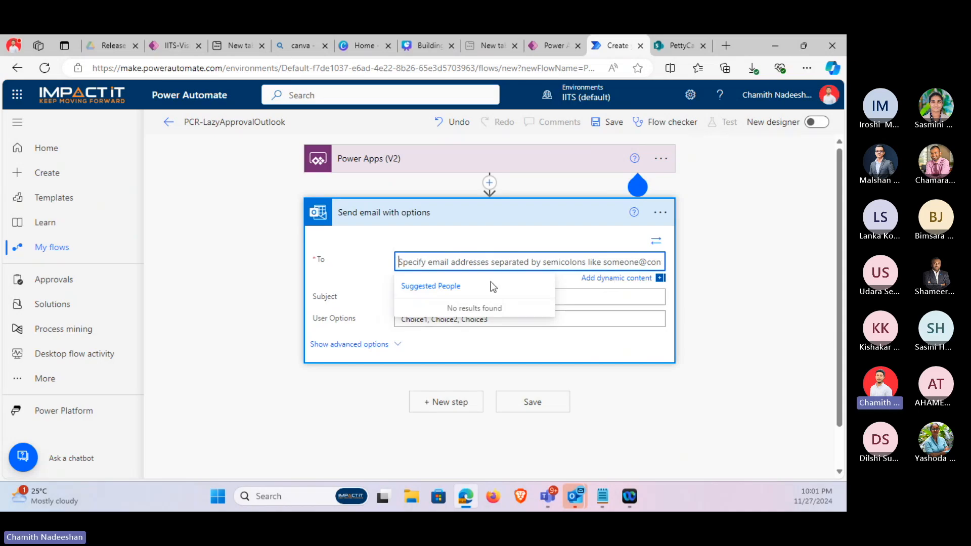
click(608, 279)
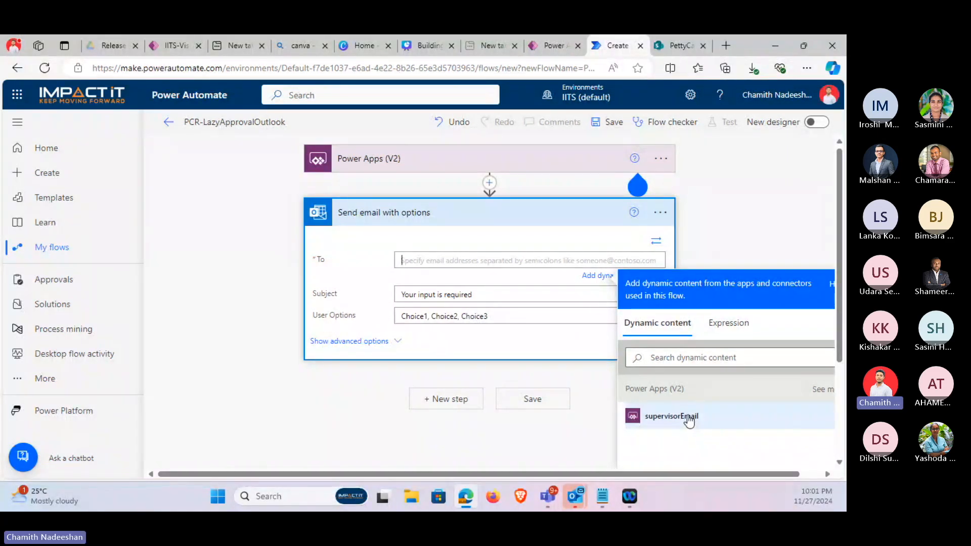
click(688, 417)
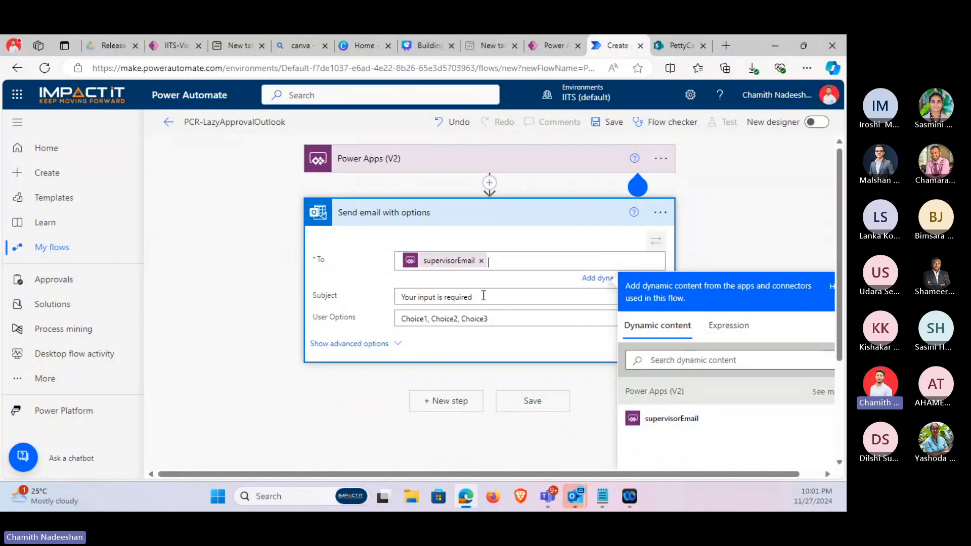
Replace the subject of the options email with "Waiting your response".
triple_click(484, 296)
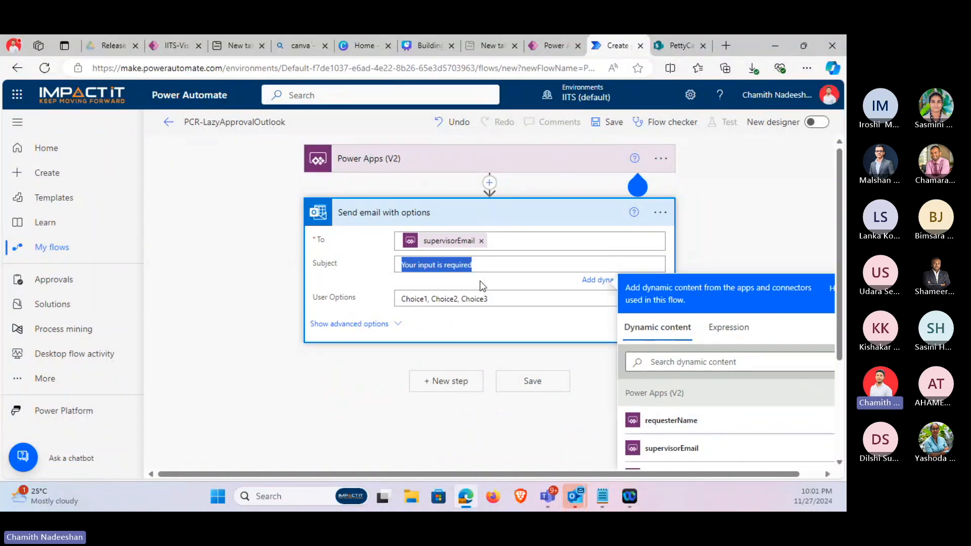
text(wa)
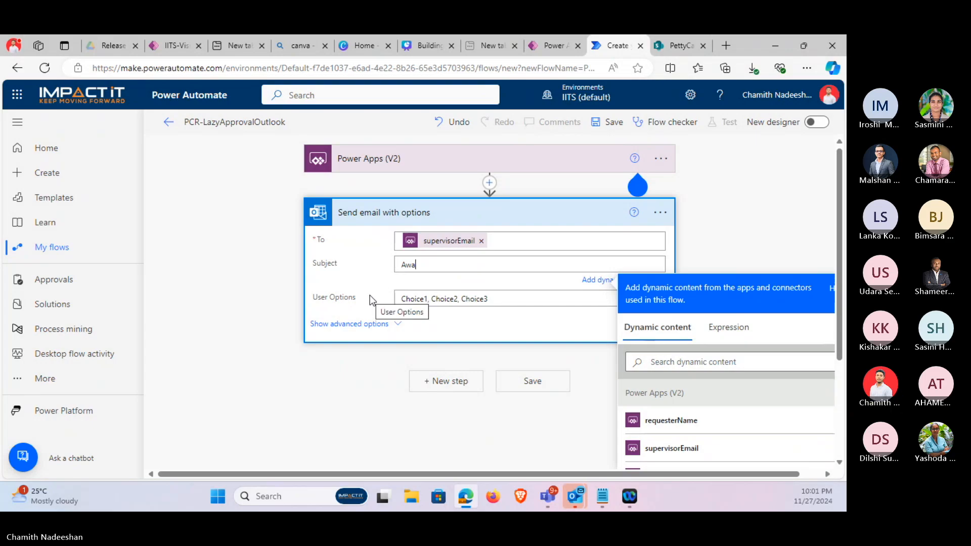
double_click(413, 264)
text(Wai)
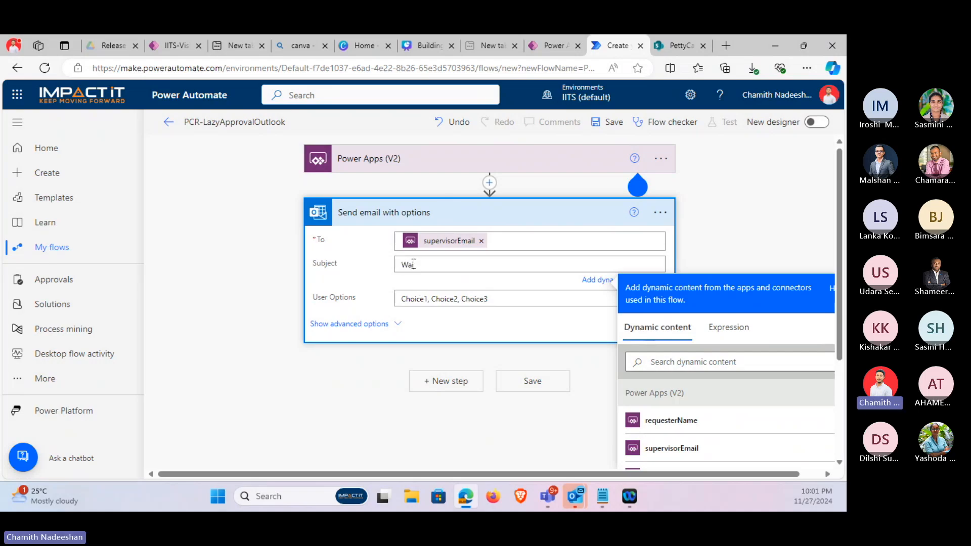
text(t)
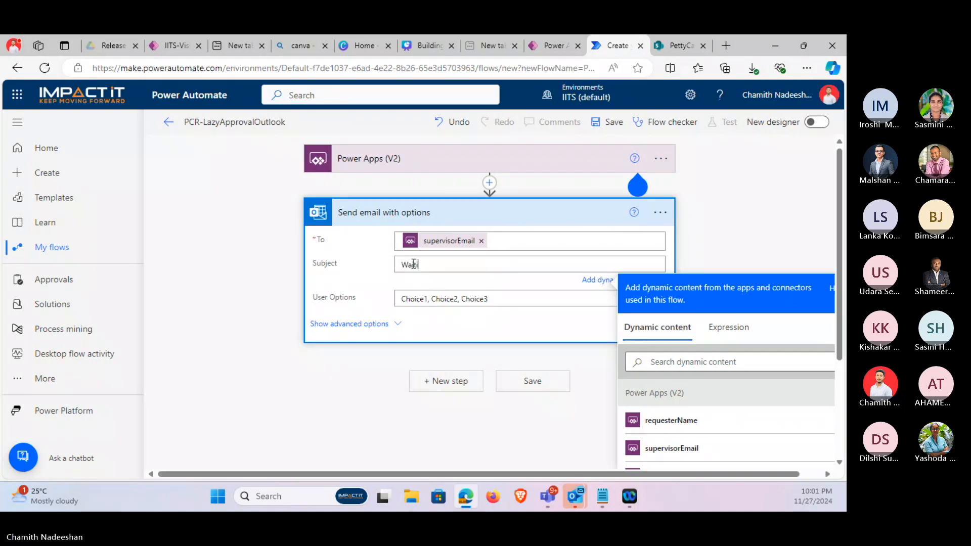
text(ing your respo)
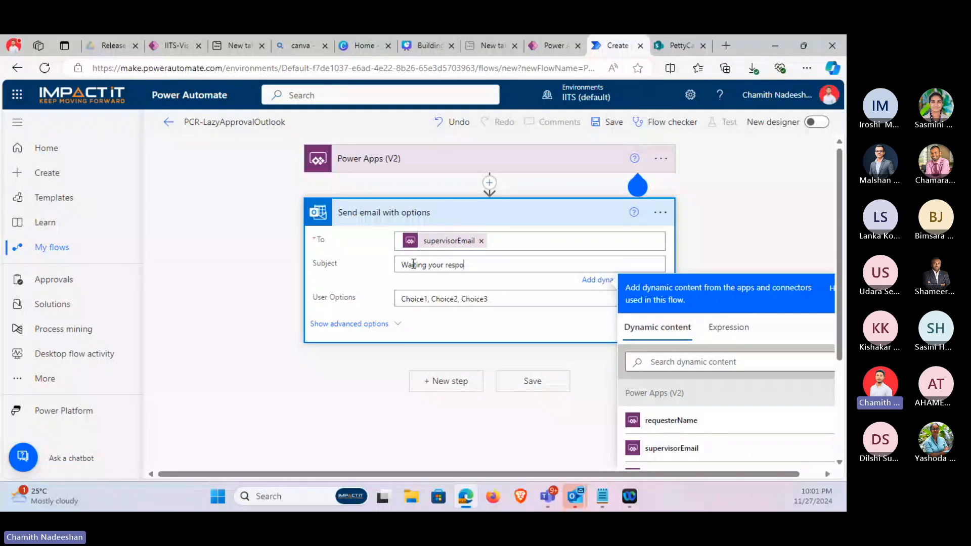
text(nse)
Set the email's user options to "Approve, Reject" and reveal its advanced options, including the body.
drag(489, 298, 377, 305)
text(Approve, Reject)
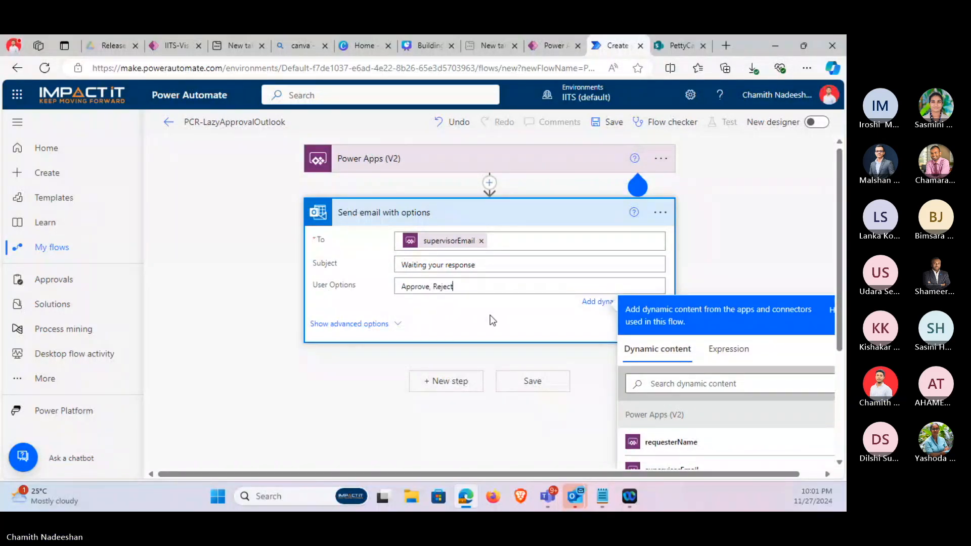
click(365, 319)
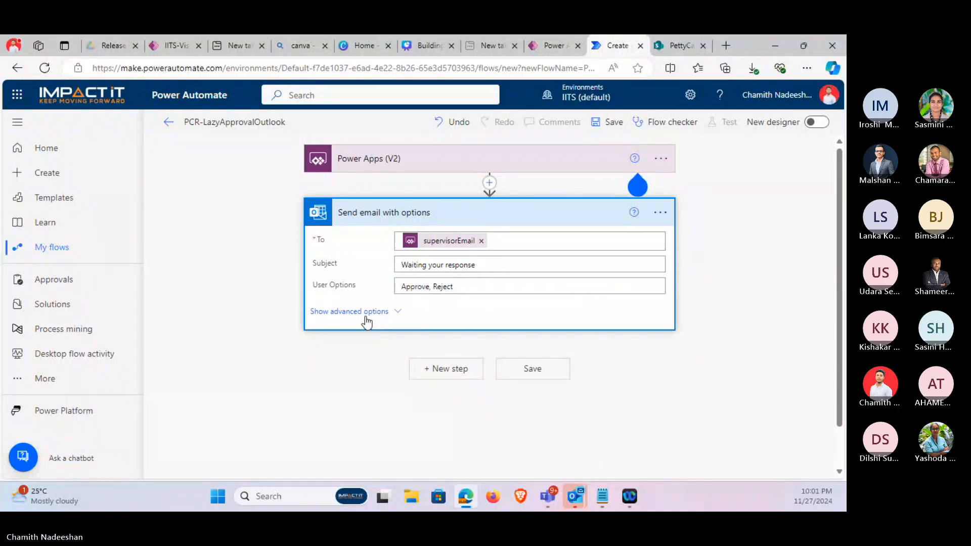
click(366, 318)
scroll(378, 310, down, 1)
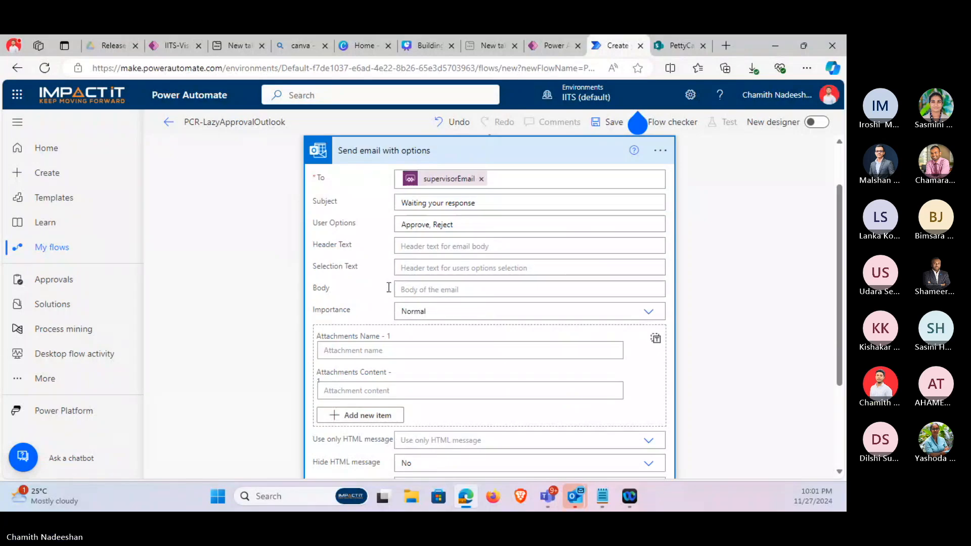
click(427, 292)
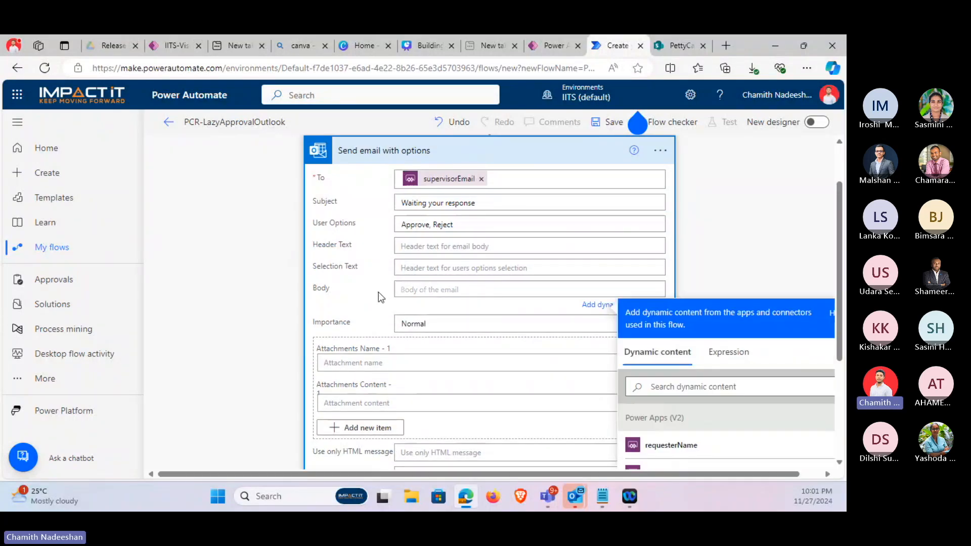
Insert a Data Operation Compose action between the Power Apps (V2) trigger and the Send email with options action.
scroll(489, 192, up, 1)
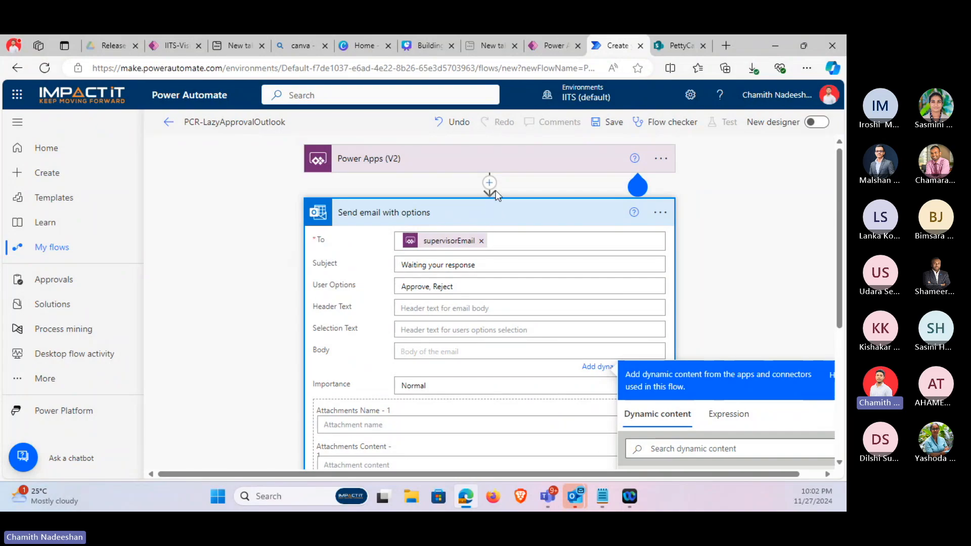
click(489, 183)
click(498, 200)
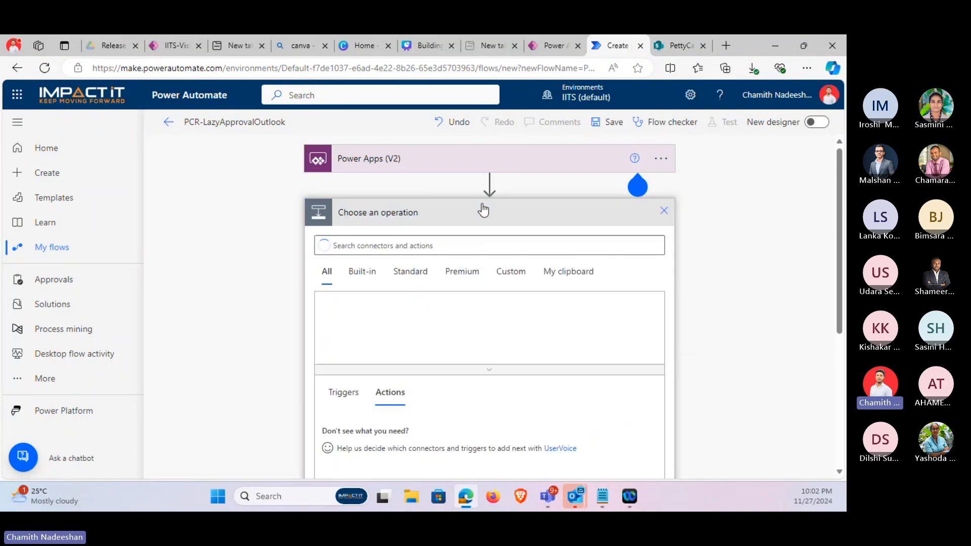
text(compose)
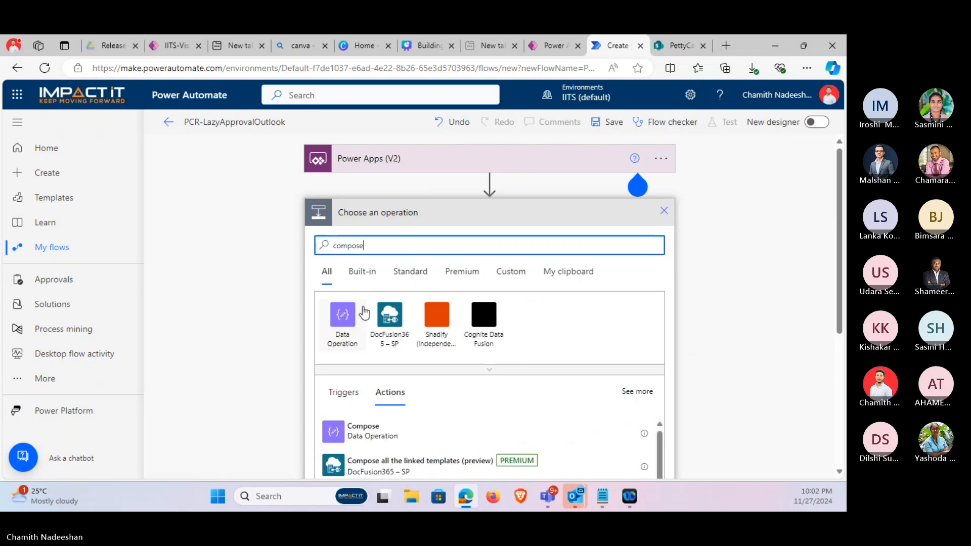
click(372, 427)
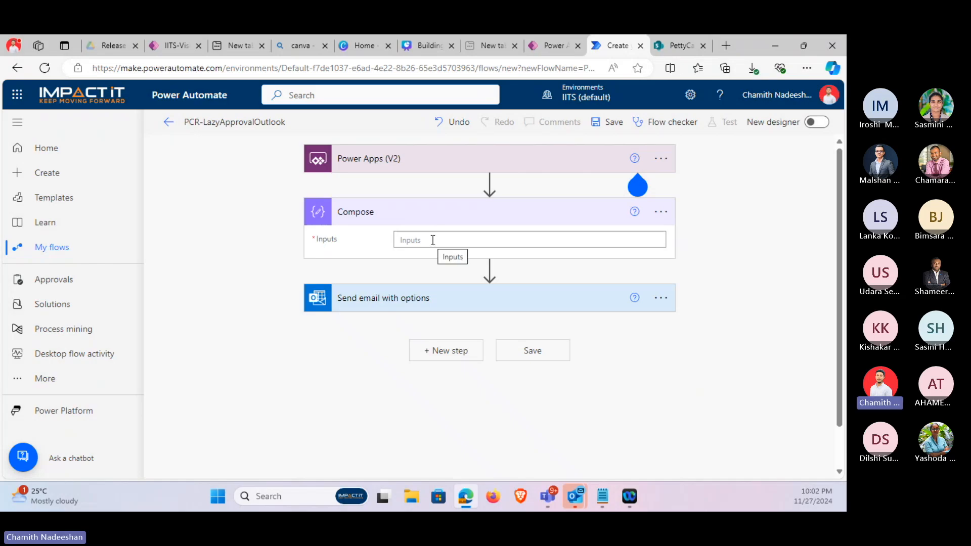
Compose the greeting paragraph "<p>Dear </p>" in the Compose inputs, with the supervisorName dynamic value inside it after "Dear".
click(433, 240)
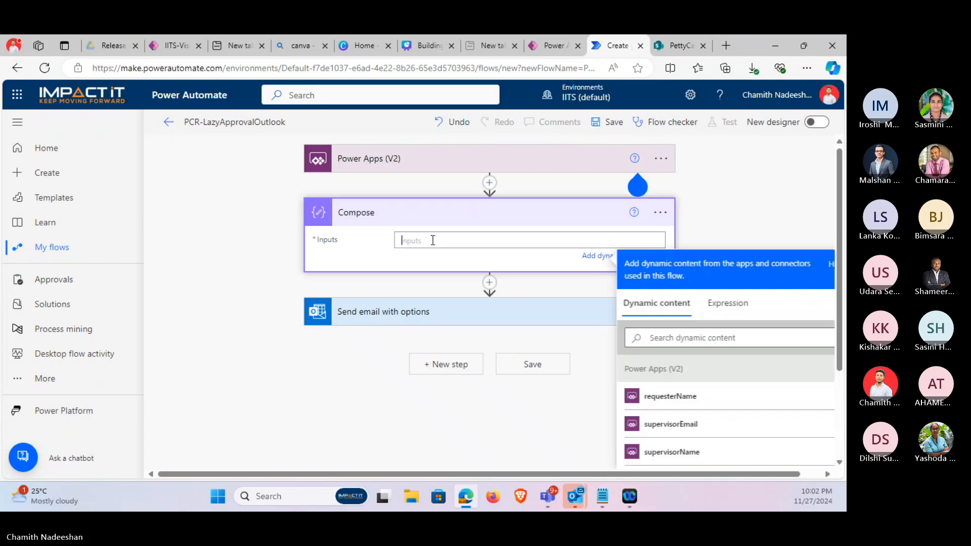
text(<p></p>)
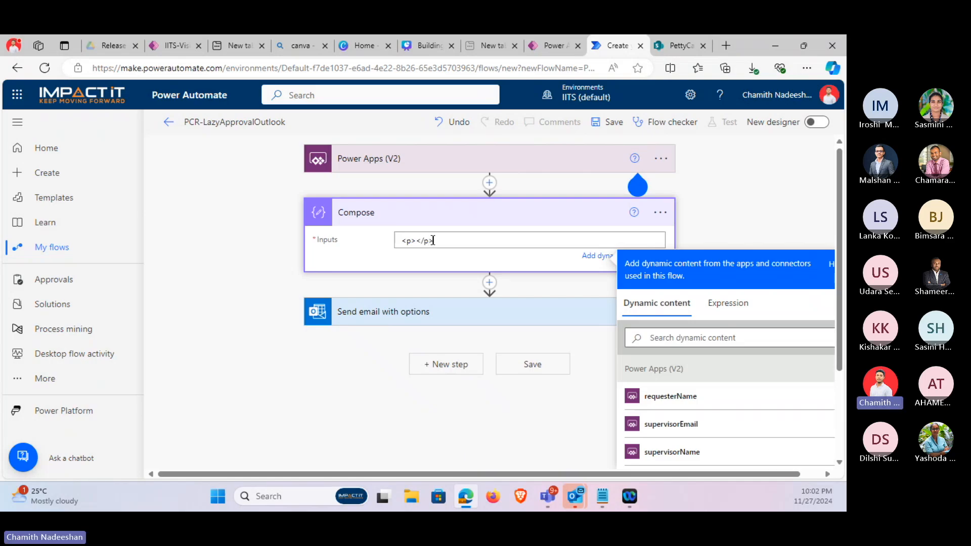
key(Left)
key(Left)
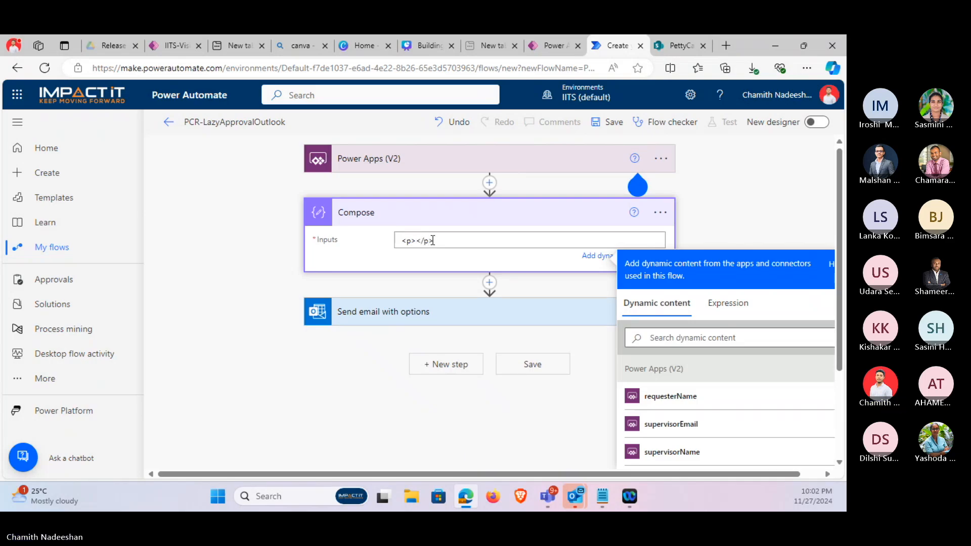
text(Dear)
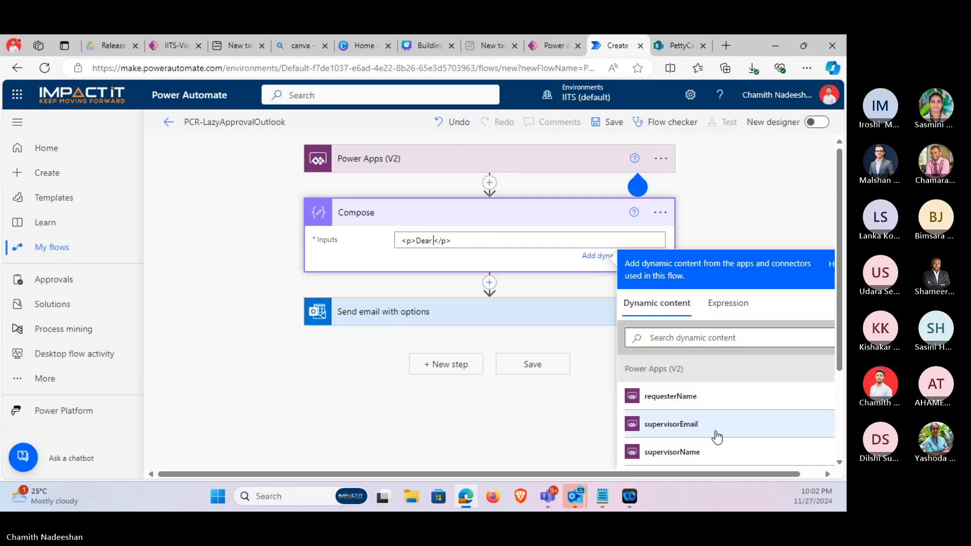
click(680, 396)
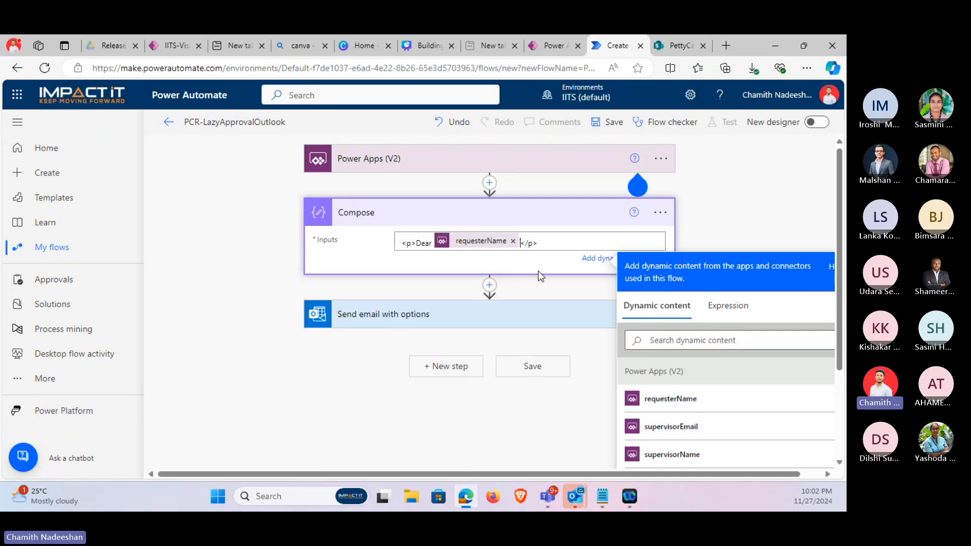
click(513, 241)
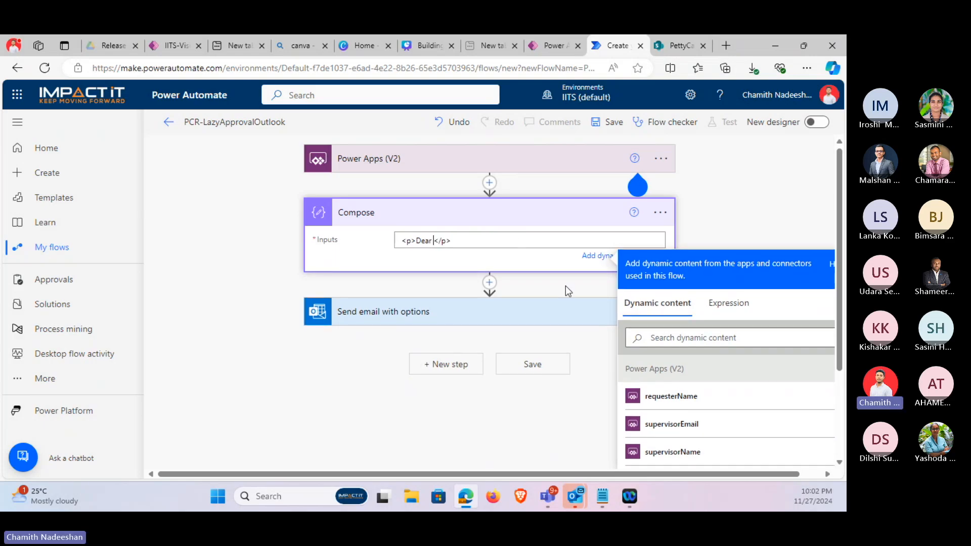
click(680, 453)
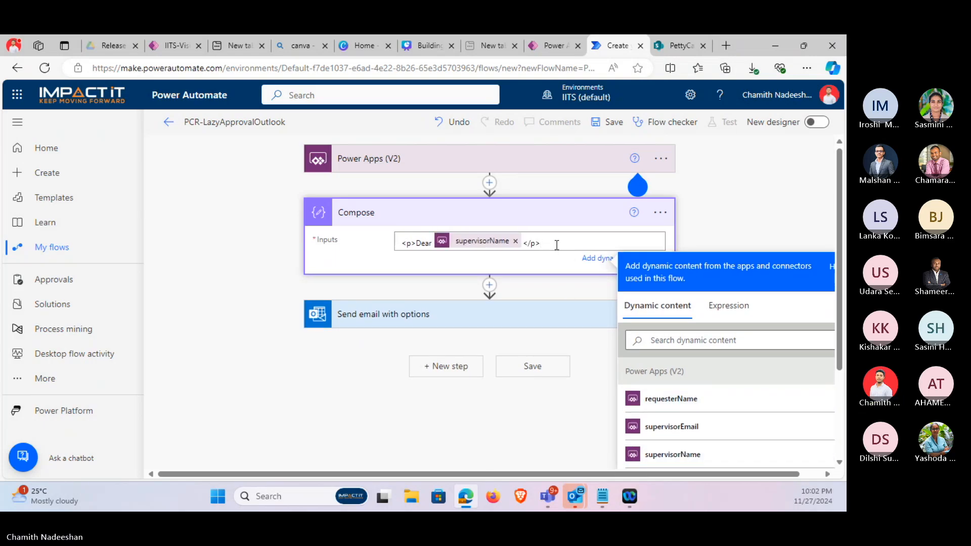
Add a second <p> paragraph to the Compose inputs reading "A new petty cash request has been created by" followed by the requesterName dynamic value.
key(Return)
text(<p>)
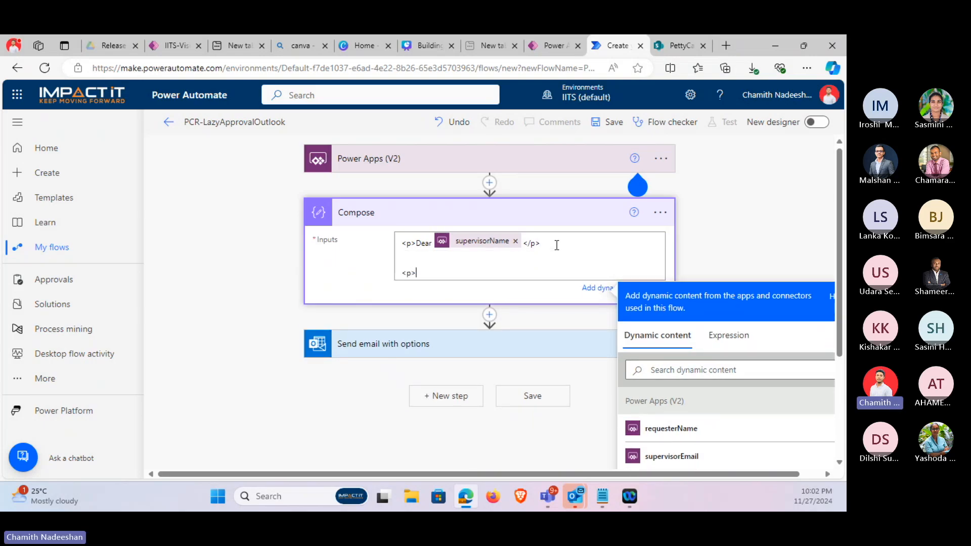
text(<p)
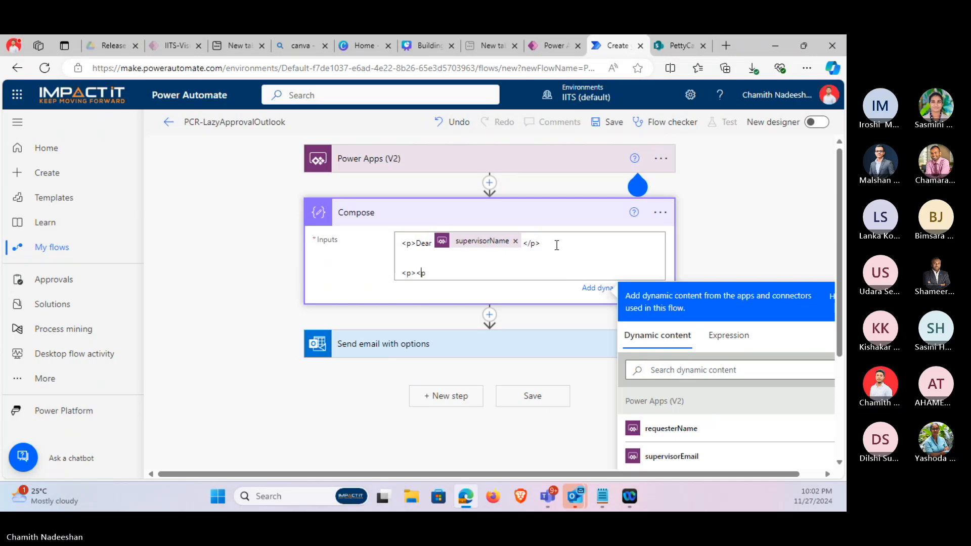
text(/)
text(A )
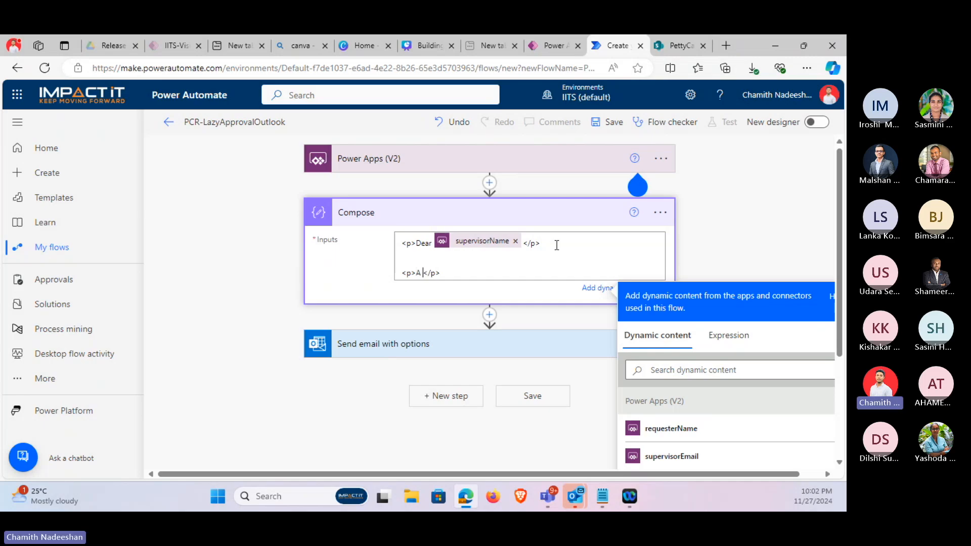
text(new petty )
text(ch)
text(ash reque)
text(st )
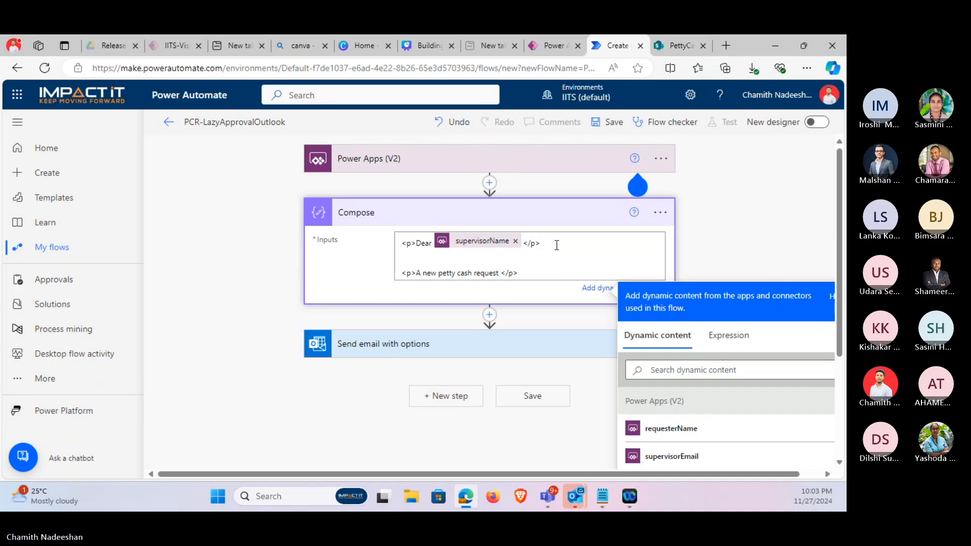
text(has v)
key(BackSpace)
text(been c)
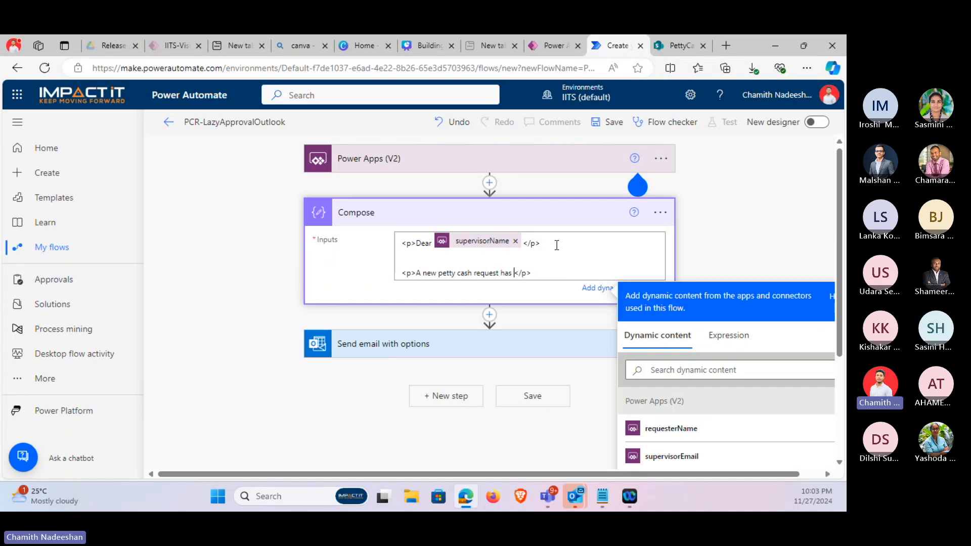
text(reated )
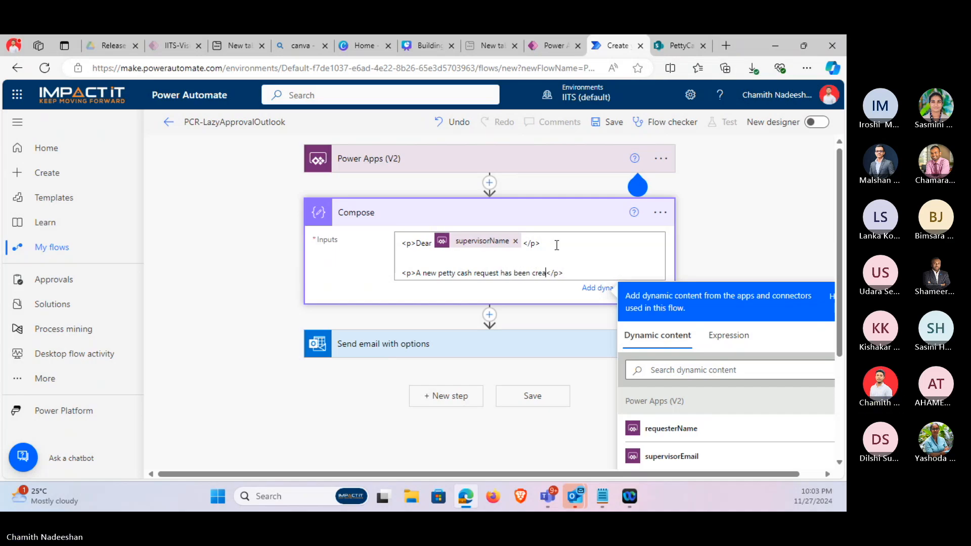
text(by)
click(670, 429)
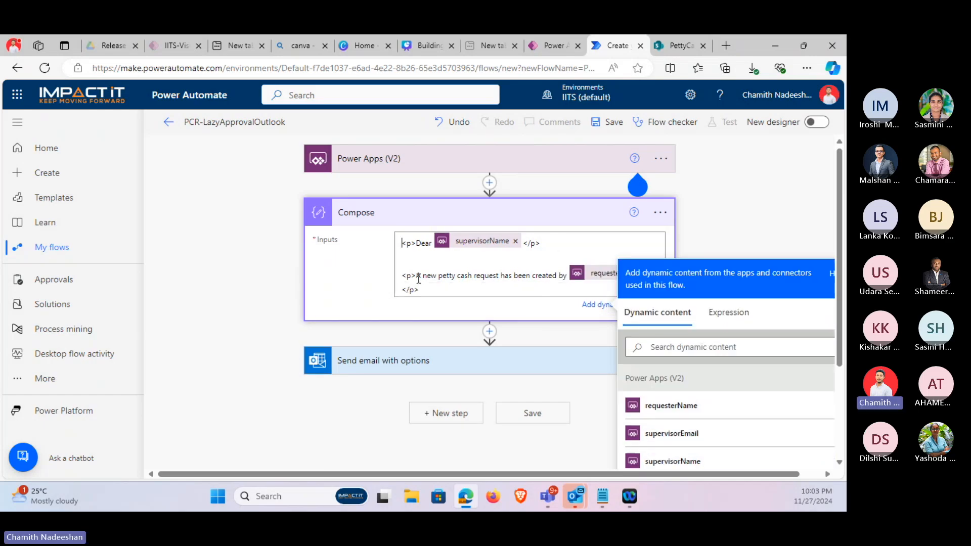
Expand the Power Apps (V2) trigger and review its input parameters.
scroll(654, 193, down, 3)
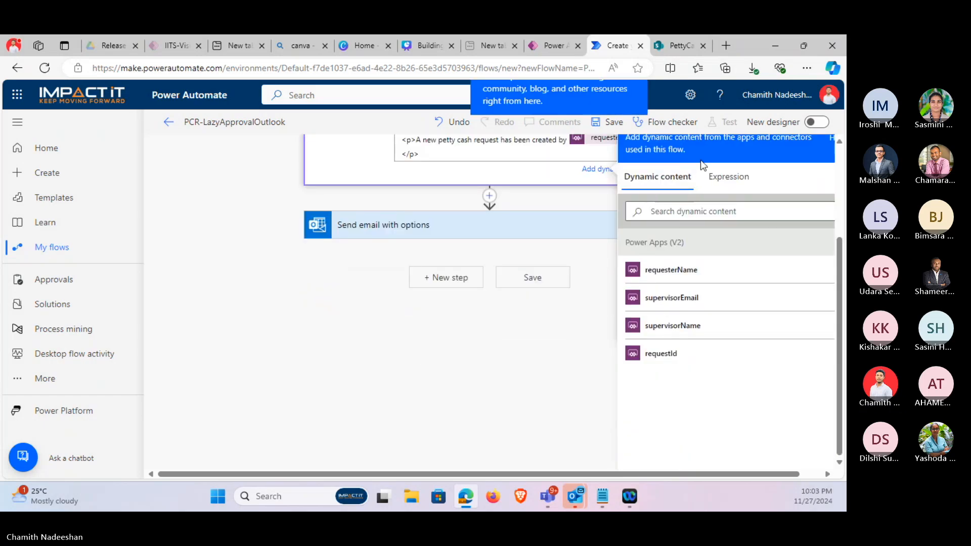
scroll(700, 162, up, 2)
scroll(696, 216, up, 1)
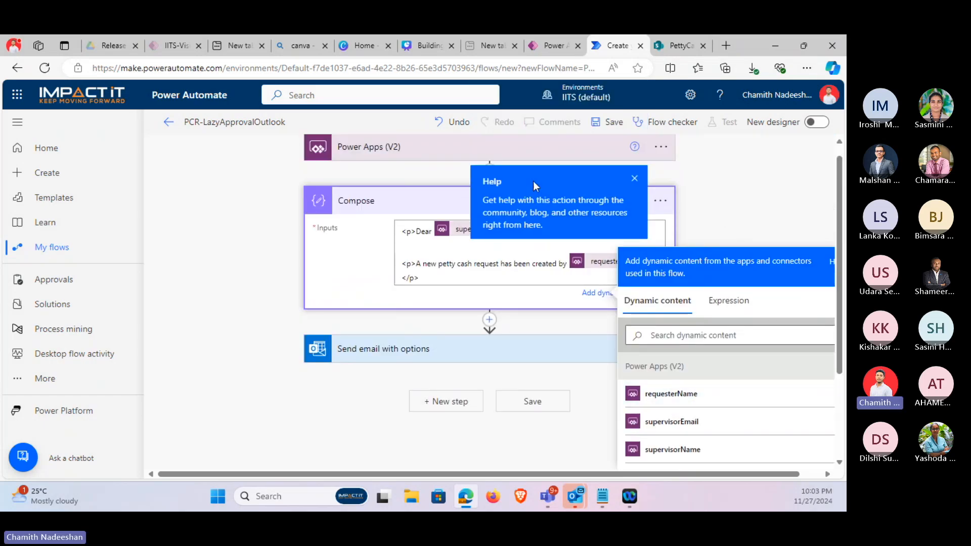
click(392, 153)
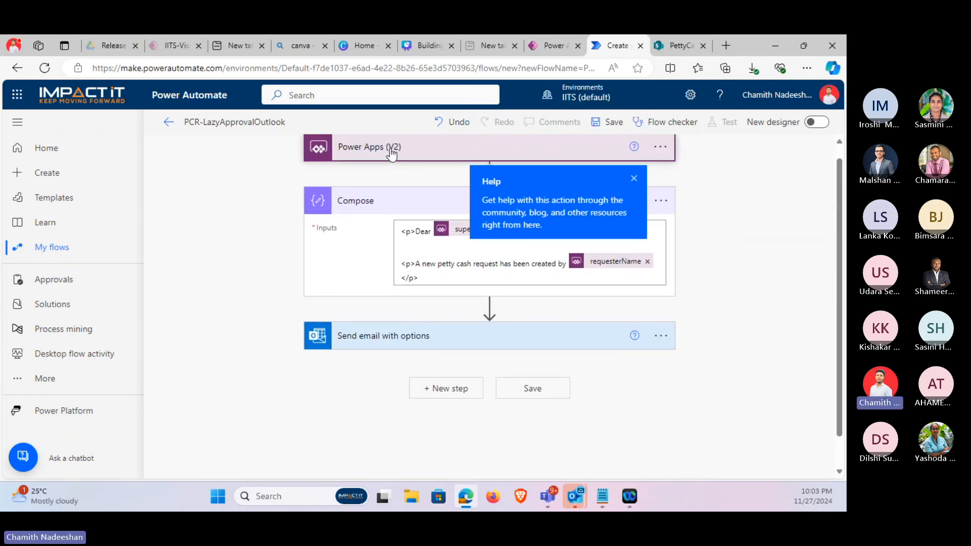
click(391, 152)
scroll(663, 362, down, 3)
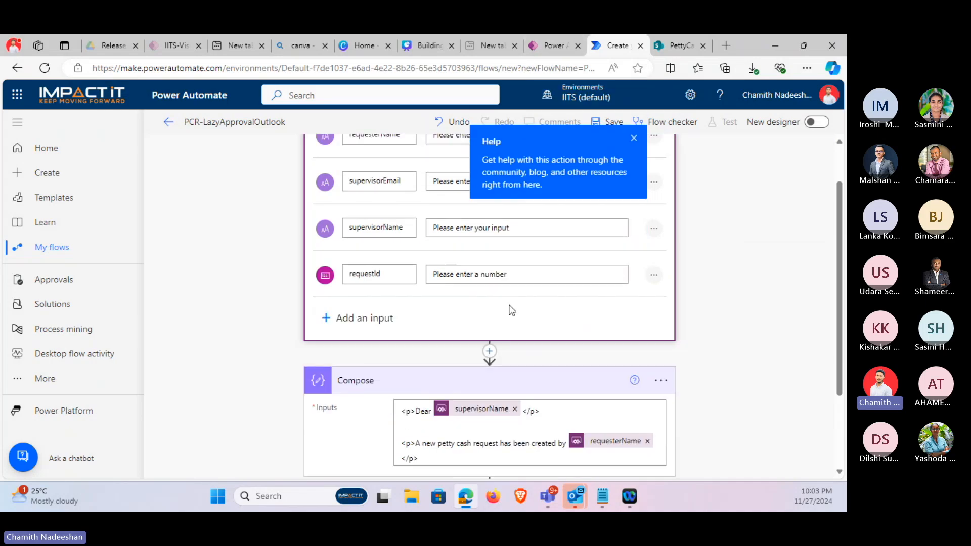
Extend the second Compose paragraph after requesterName with "and awaits your approval. Please take neccessary action." before its closing tag.
click(408, 374)
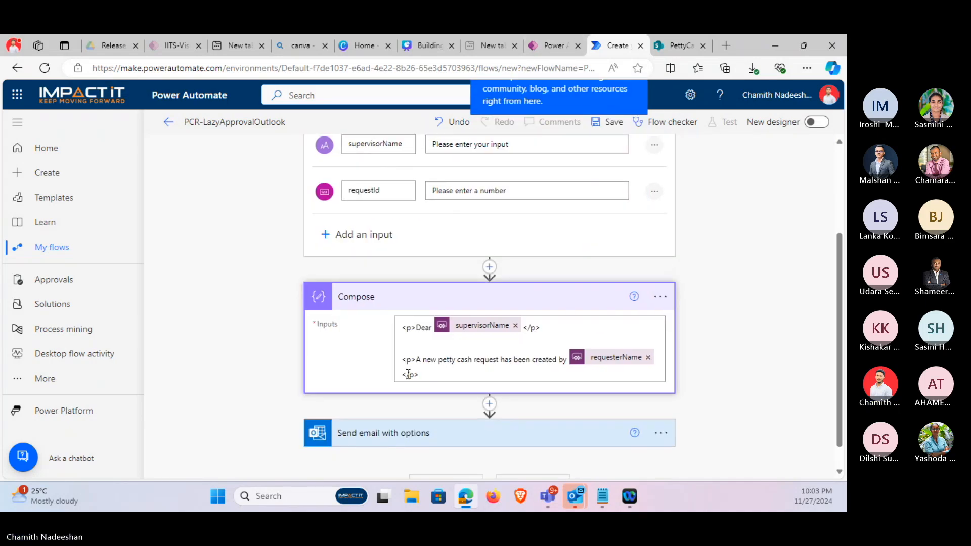
click(402, 375)
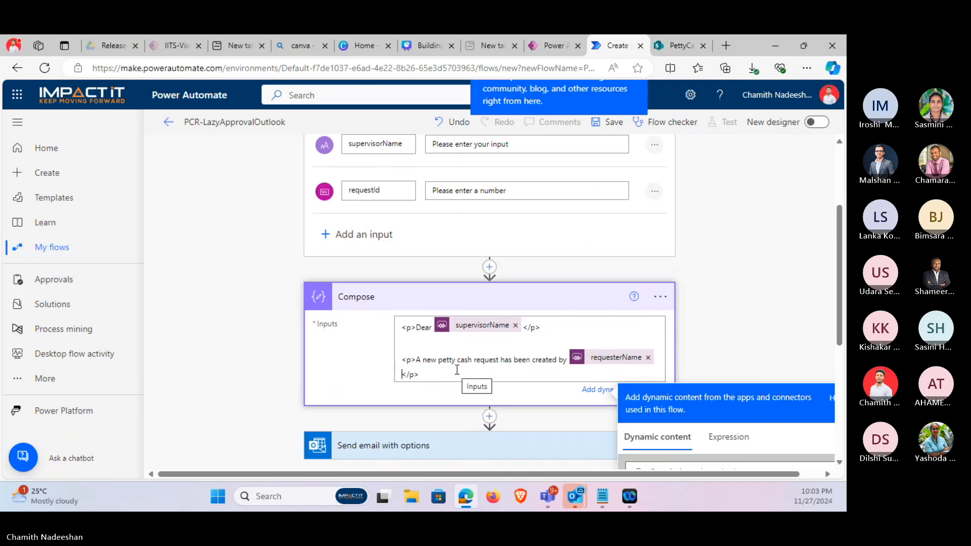
text(and awaits )
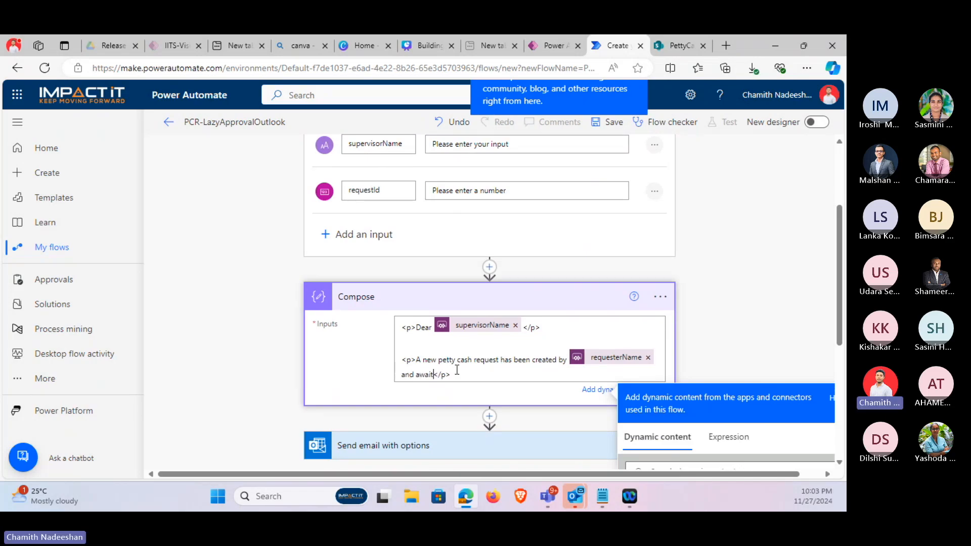
text(your approval. )
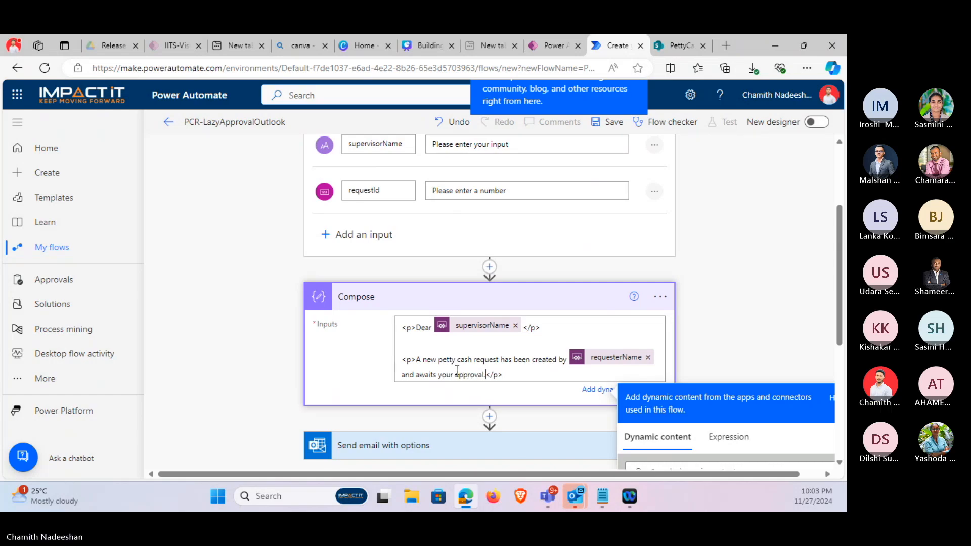
text(Ple)
text(ase tak)
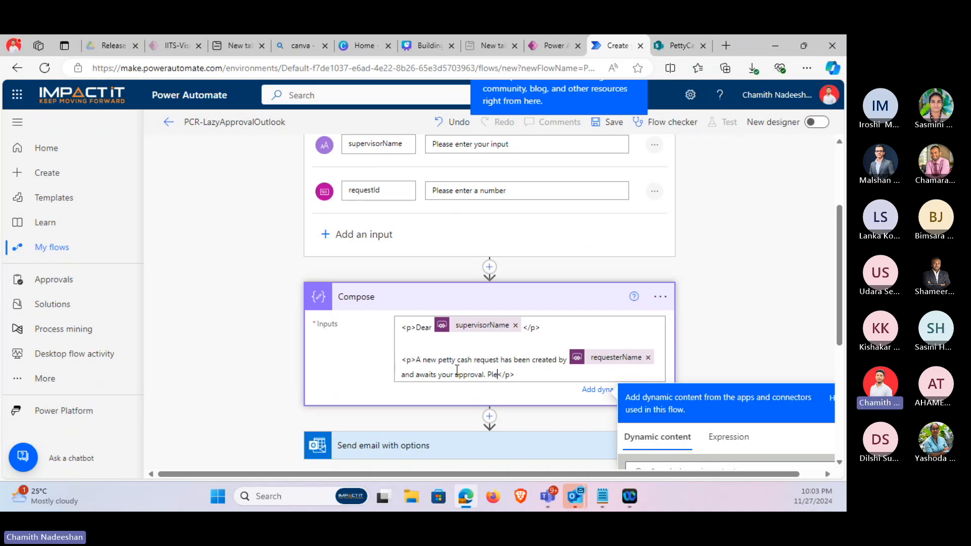
text(e ne)
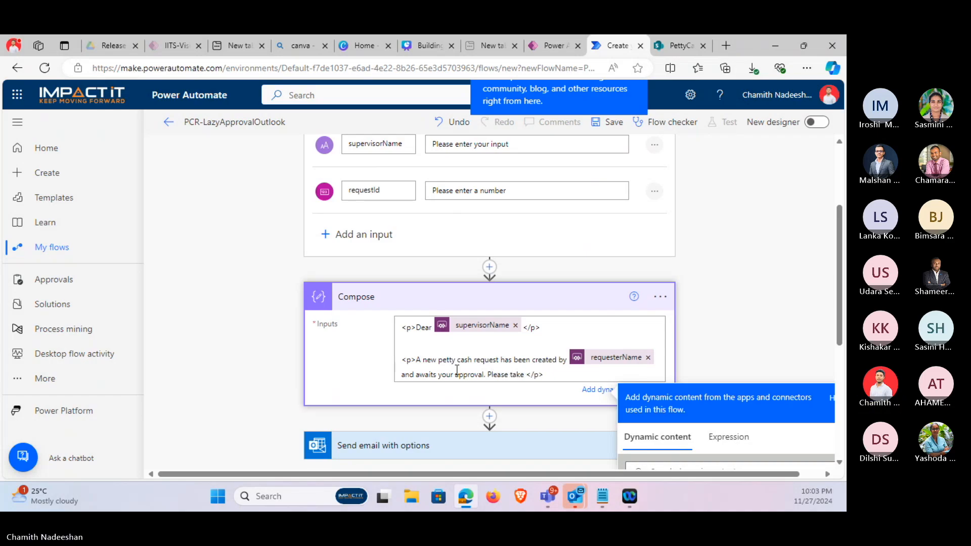
text(ccessary act)
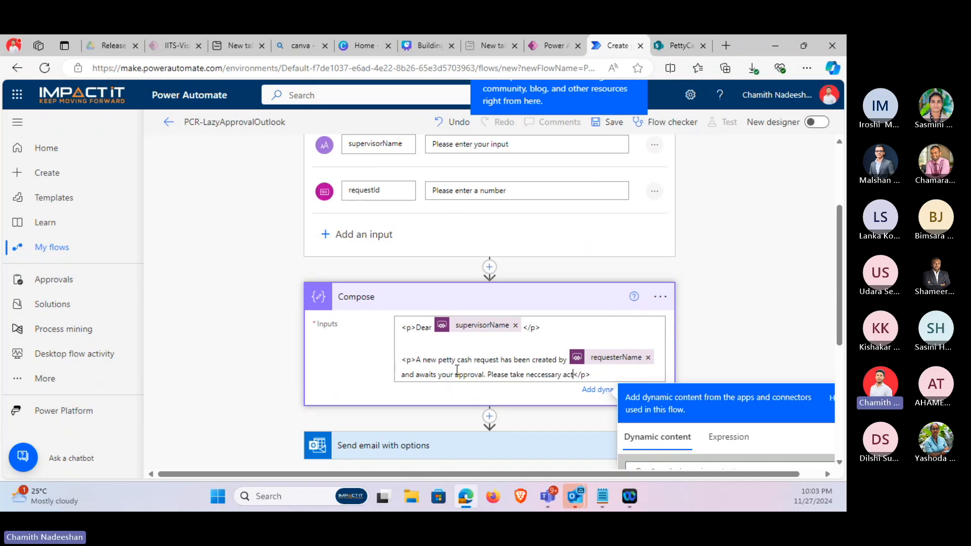
text(nio)
key(BackSpace)
key(BackSpace)
key(BackSpace)
text(ion.)
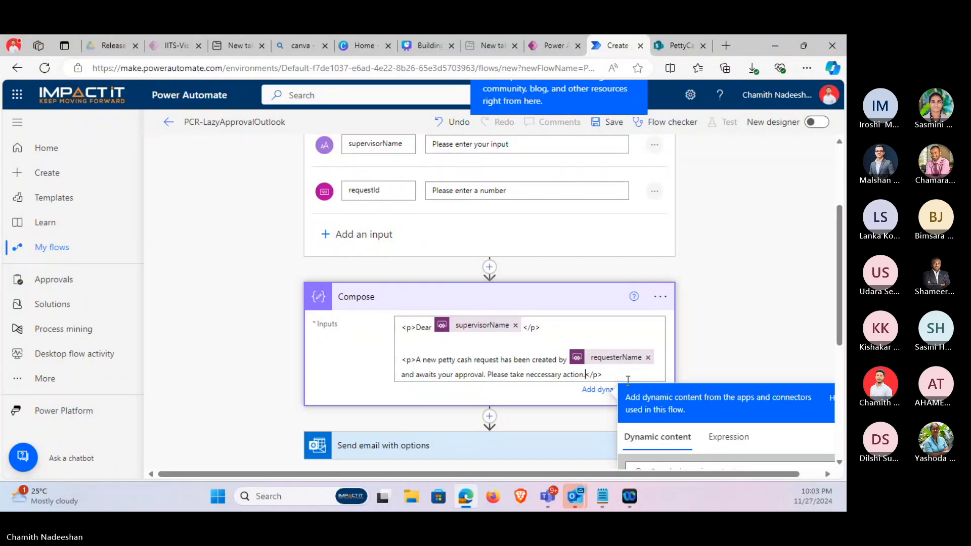
Append "</br>" after the second Compose paragraph and add the closing paragraph "<p>Thanks</p>" on a new line.
click(612, 373)
text(</br>)
key(Return)
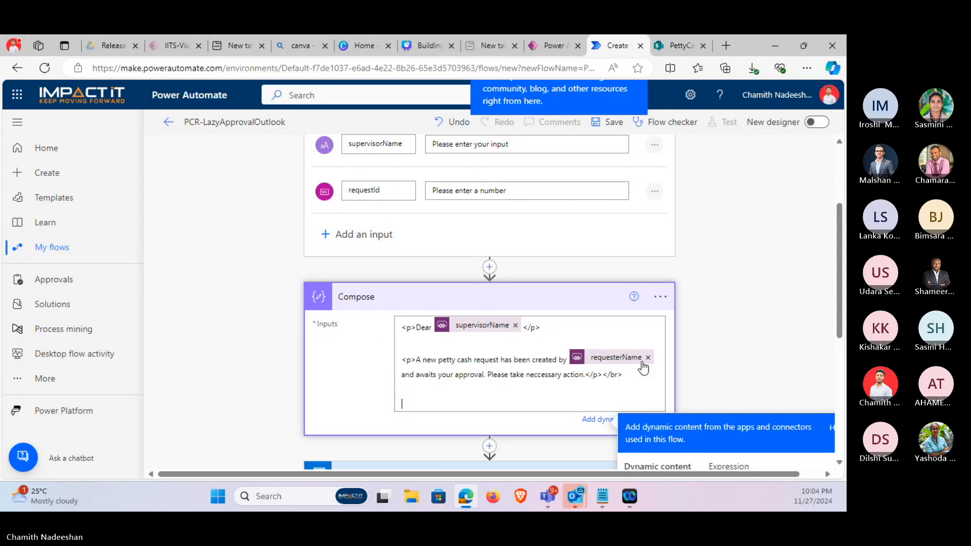
text(<p></p>)
key(Left)
text(Thanks)
click(736, 238)
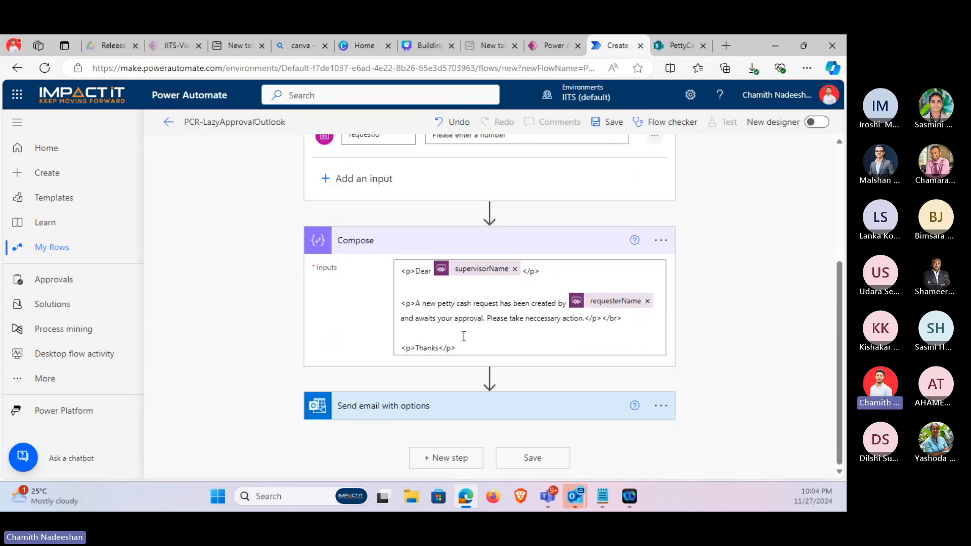
Set the body of the Send email with options action to the Compose Outputs dynamic value.
click(433, 415)
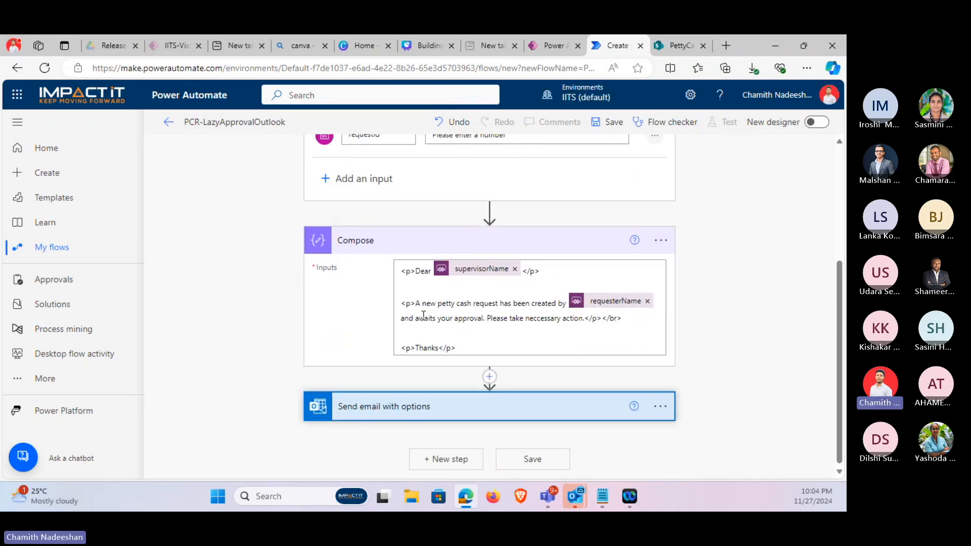
scroll(424, 354, down, 5)
click(405, 298)
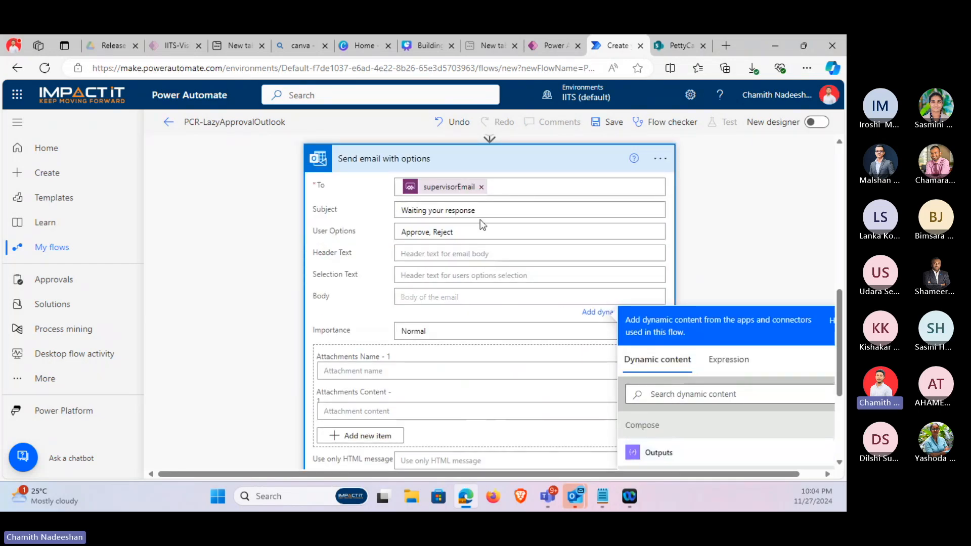
scroll(480, 220, up, 3)
scroll(481, 220, up, 1)
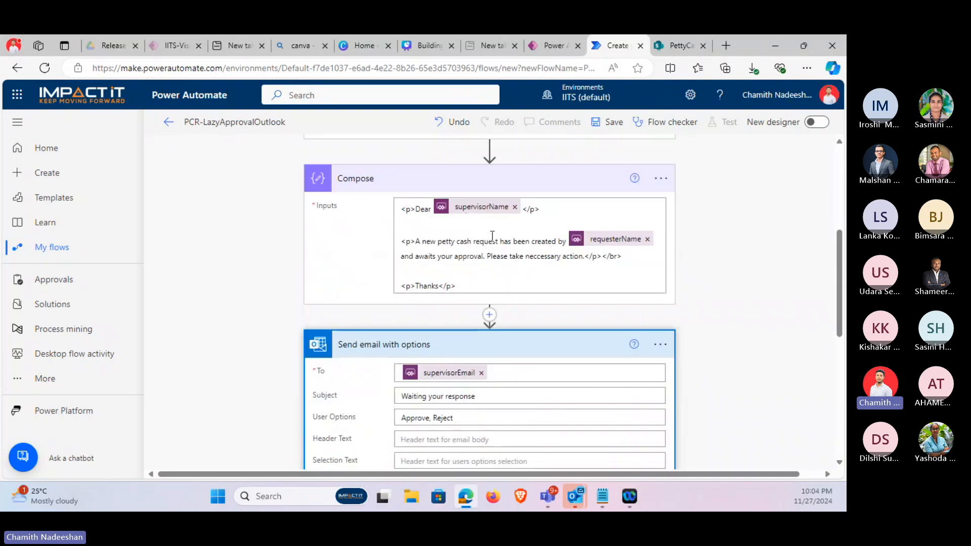
scroll(492, 235, down, 4)
click(440, 297)
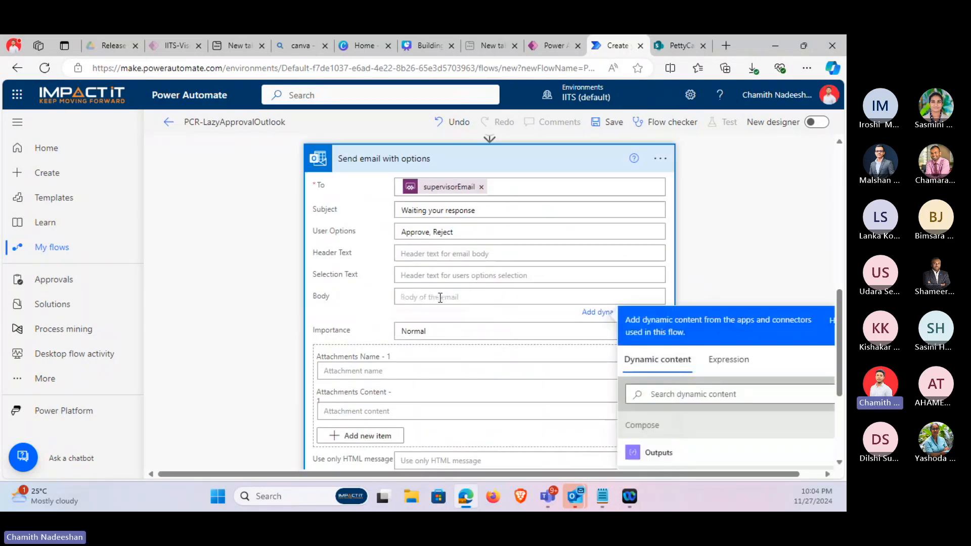
scroll(711, 435, down, 1)
scroll(711, 435, down, 2)
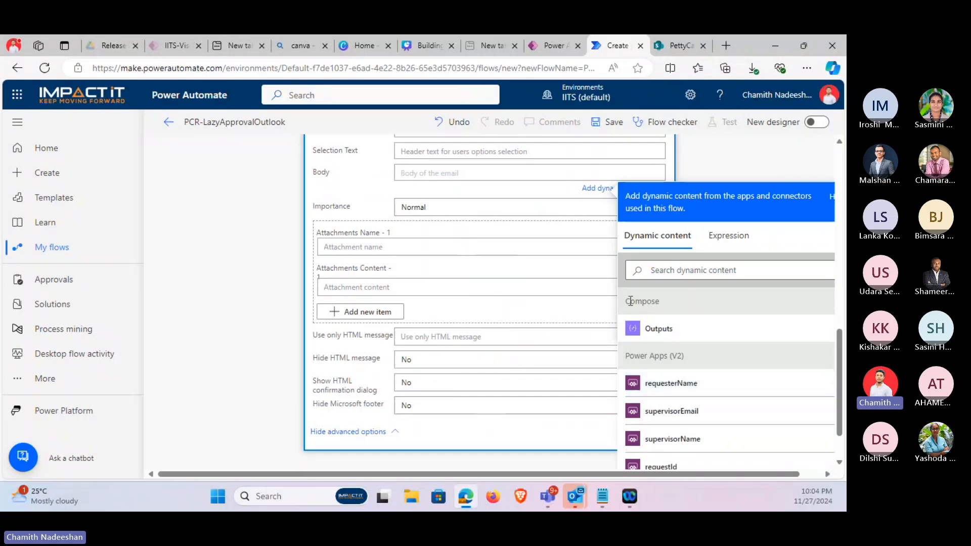
click(658, 329)
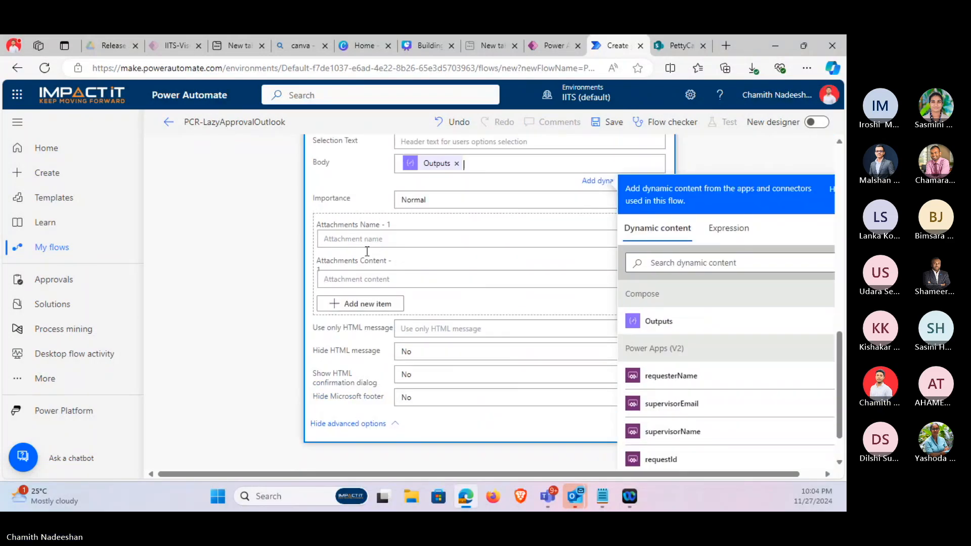
scroll(367, 256, up, 3)
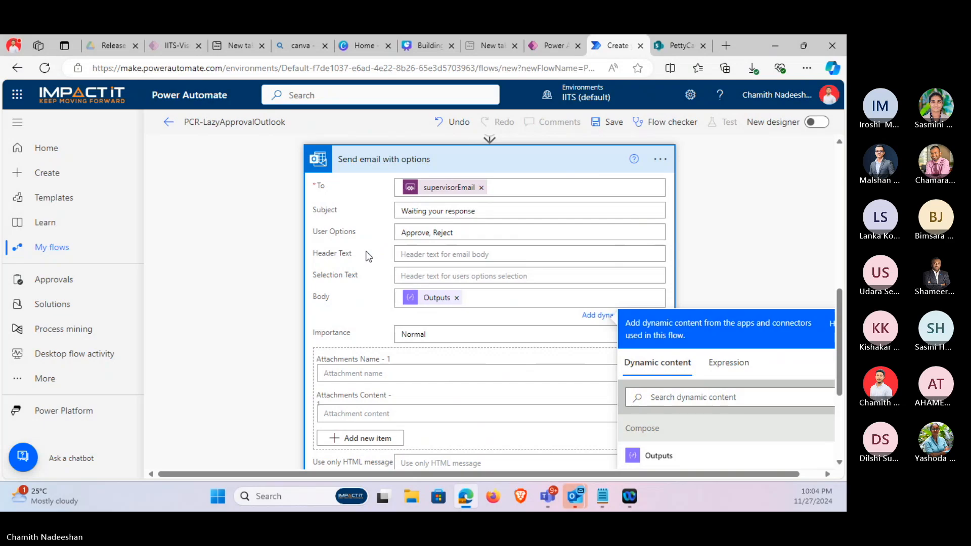
Add a SharePoint Get item action after the Send email with options action, searching the operations for "get item".
scroll(312, 278, down, 2)
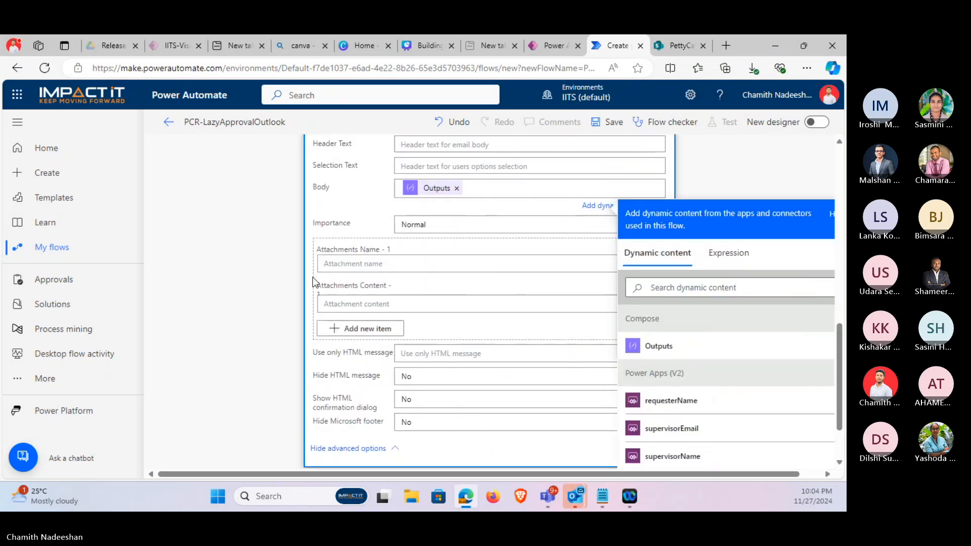
scroll(312, 277, down, 2)
scroll(413, 323, up, 5)
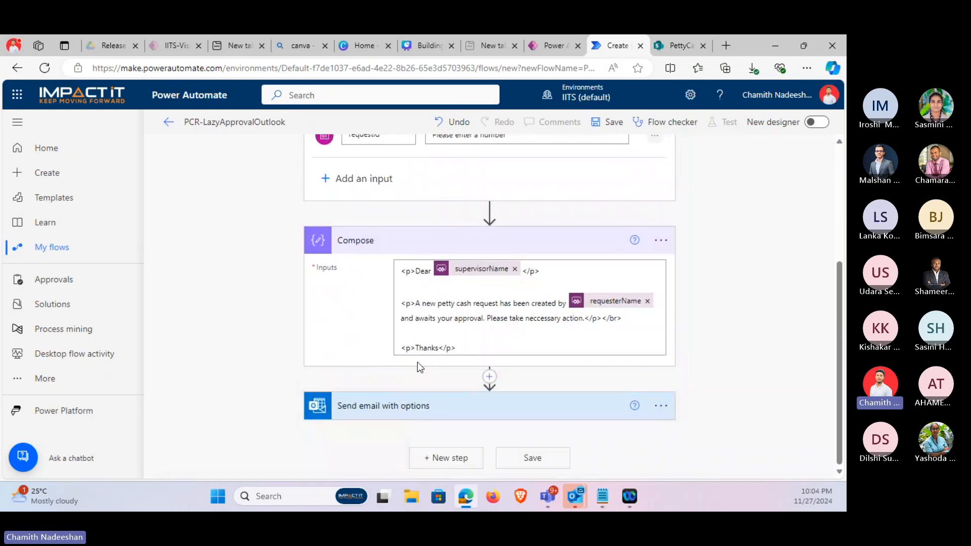
click(427, 418)
scroll(452, 459, down, 4)
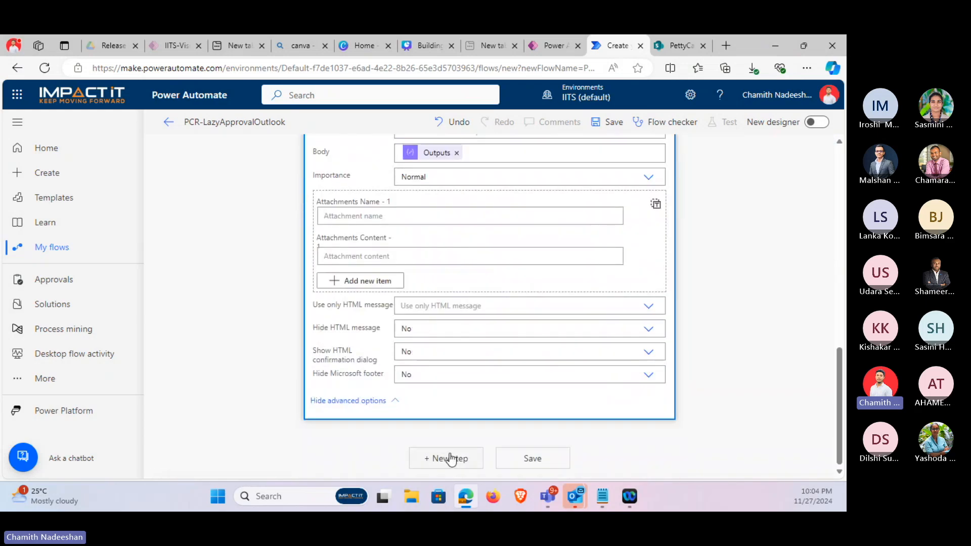
click(452, 459)
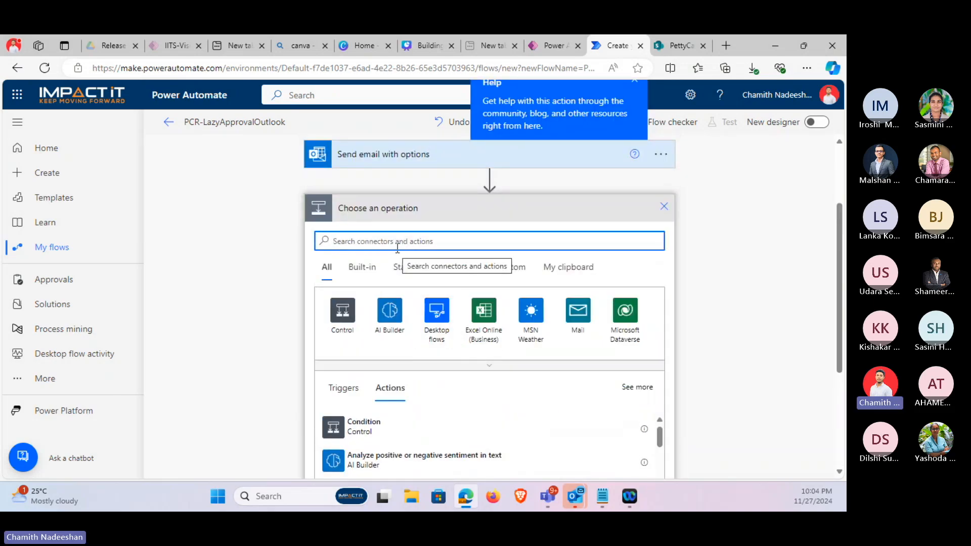
text(ge)
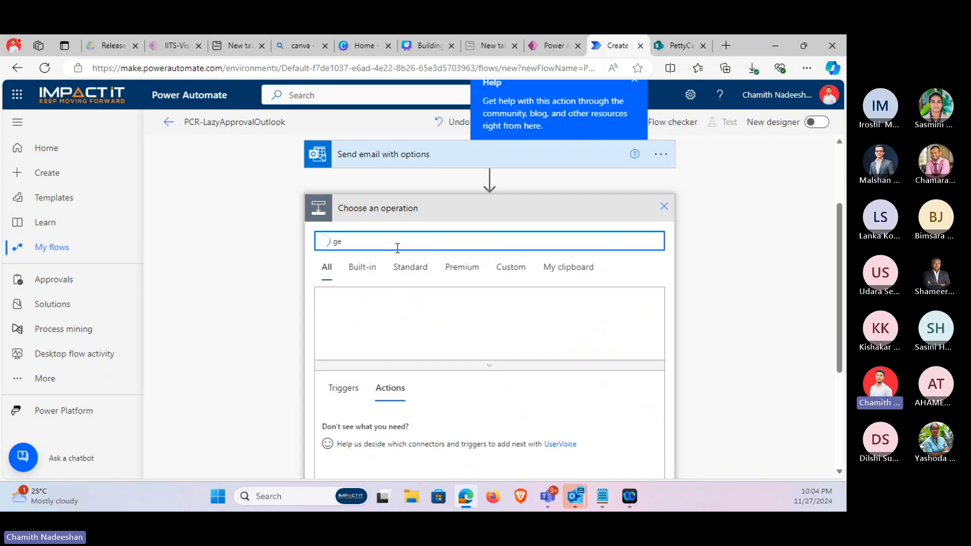
text(t)
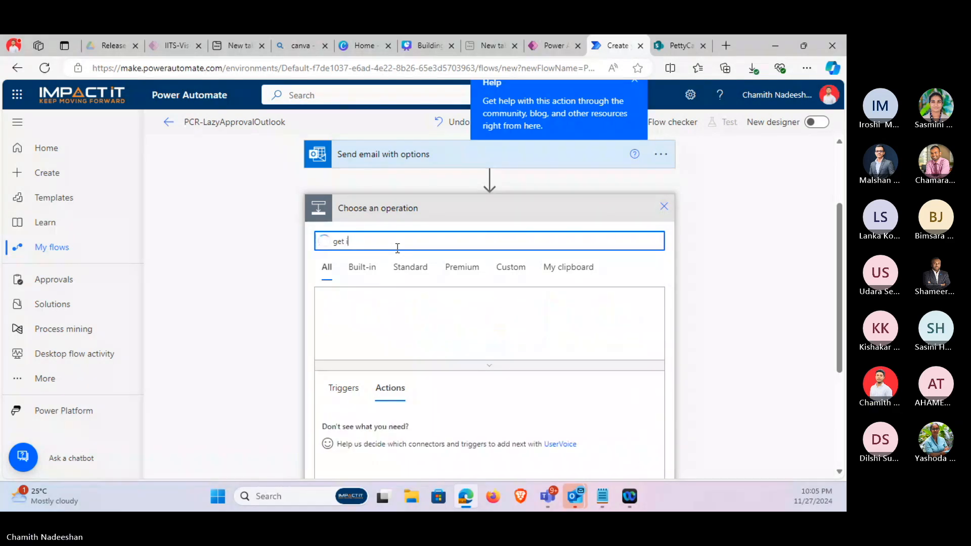
text( items)
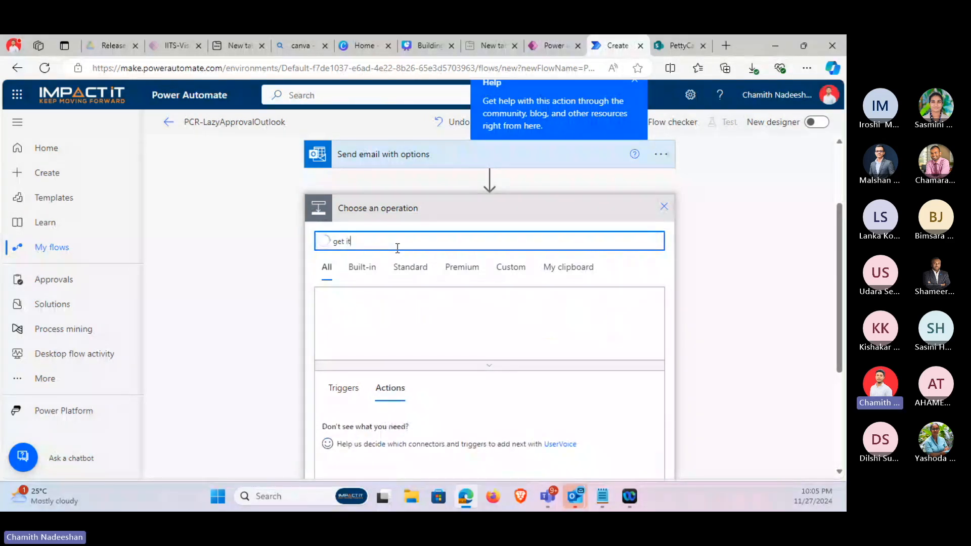
key(BackSpace)
scroll(362, 286, down, 1)
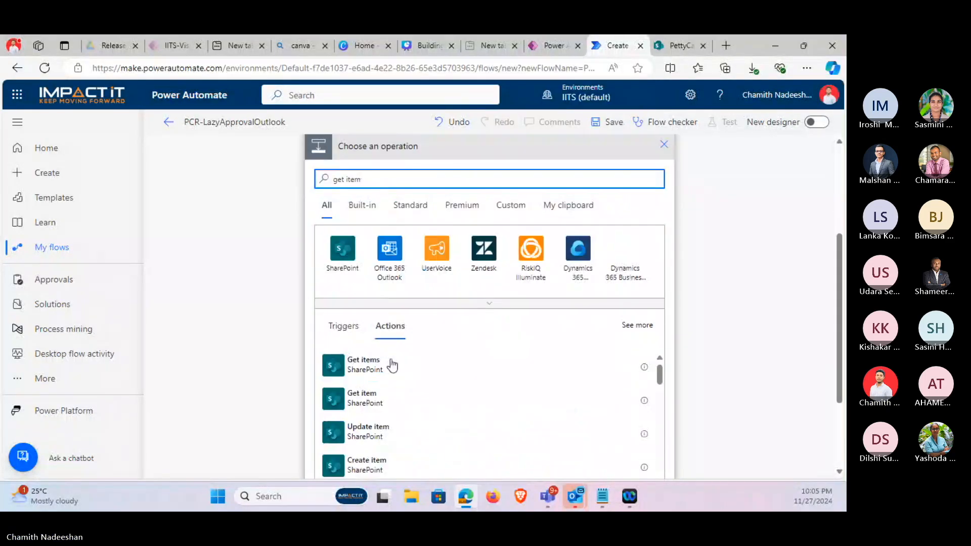
click(380, 402)
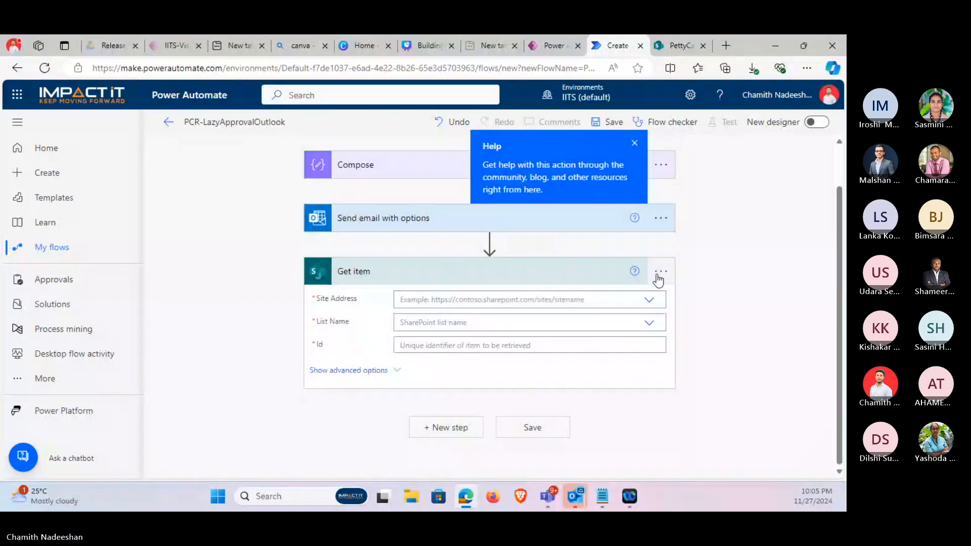
Rename the new SharePoint Get item action to "Get Request".
click(660, 272)
click(737, 263)
key(BackSpace)
key(BackSpace)
key(BackSpace)
key(BackSpace)
text(Request)
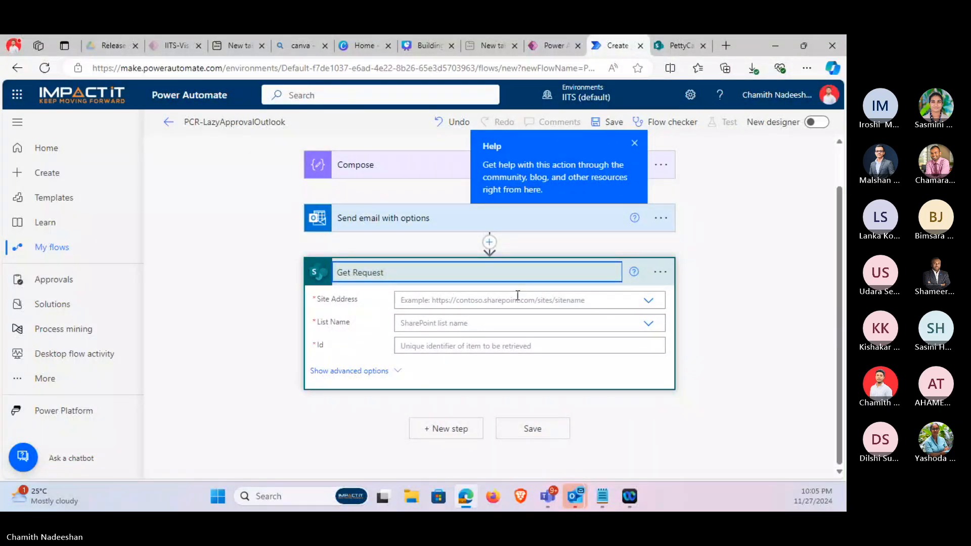
Open the list of available SharePoint sites for the Get Request action's Site Address.
click(517, 296)
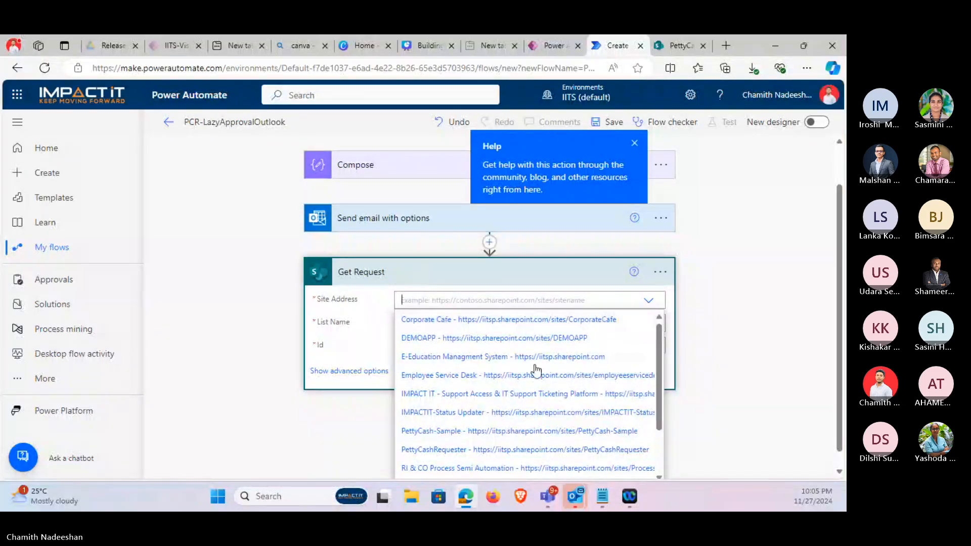
scroll(473, 304, down, 1)
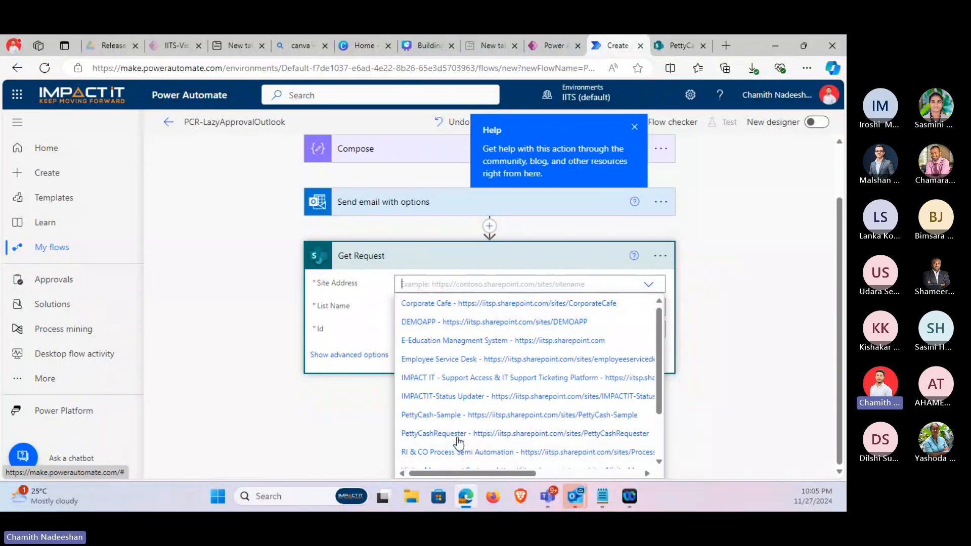
Configure the Get Request action with the PettyCashRequester site, the PettyCashRequest list and requestId as the Id.
click(512, 435)
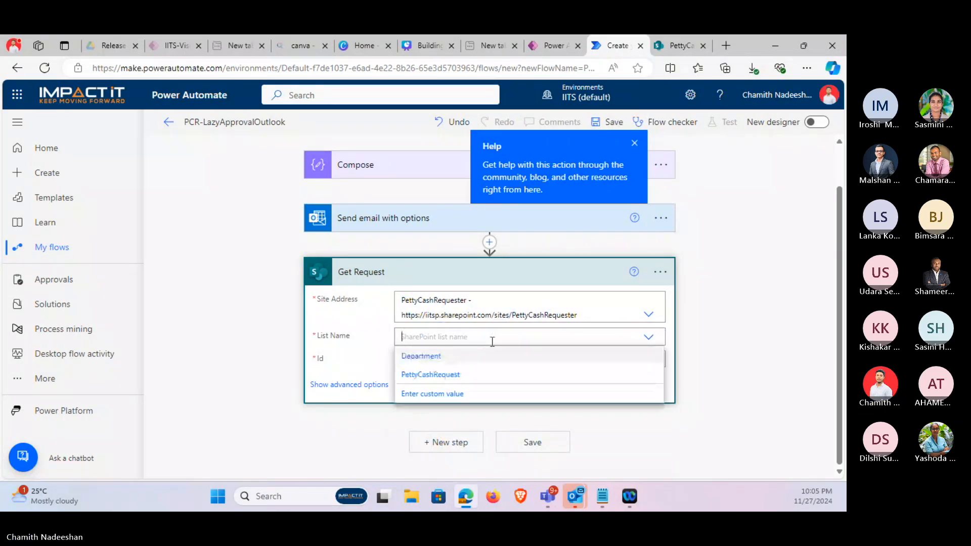
click(428, 374)
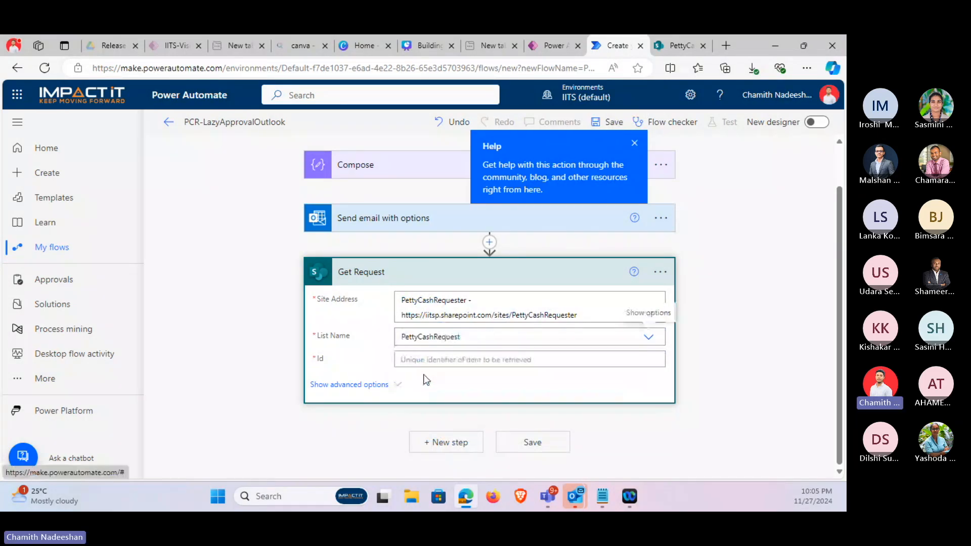
click(430, 359)
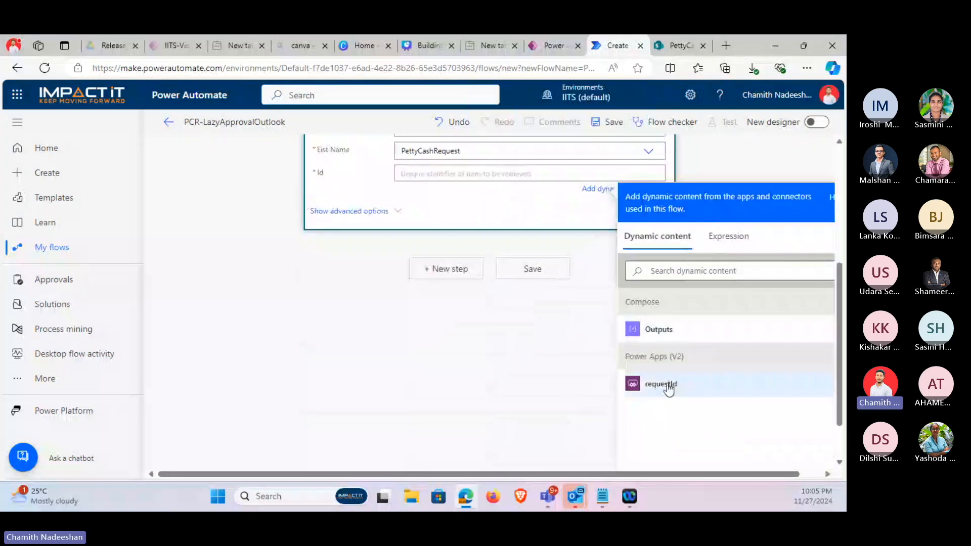
click(665, 386)
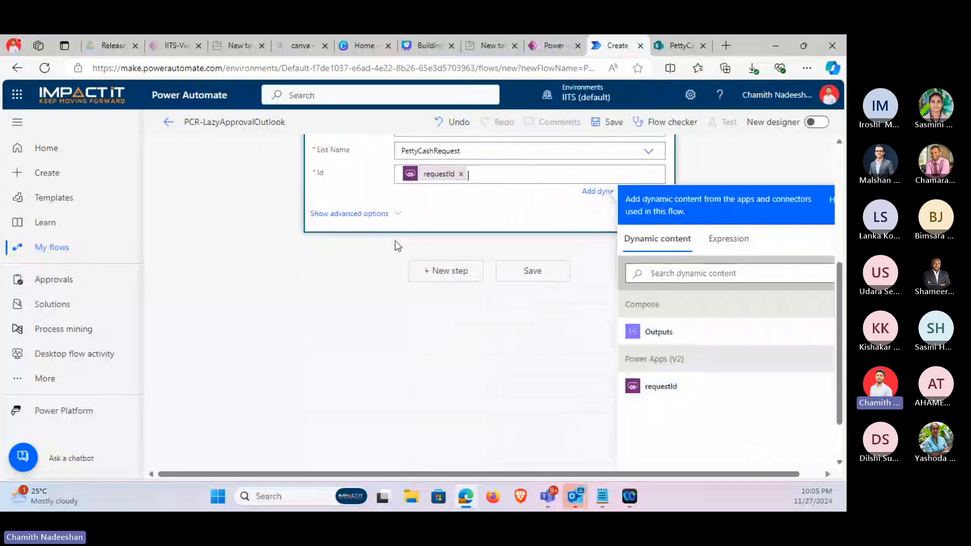
scroll(396, 245, up, 10)
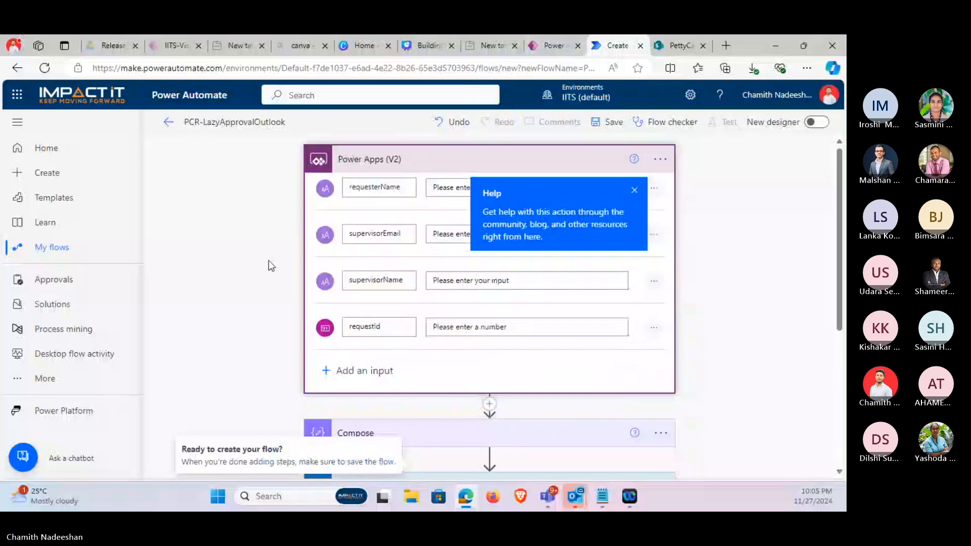
scroll(268, 260, down, 5)
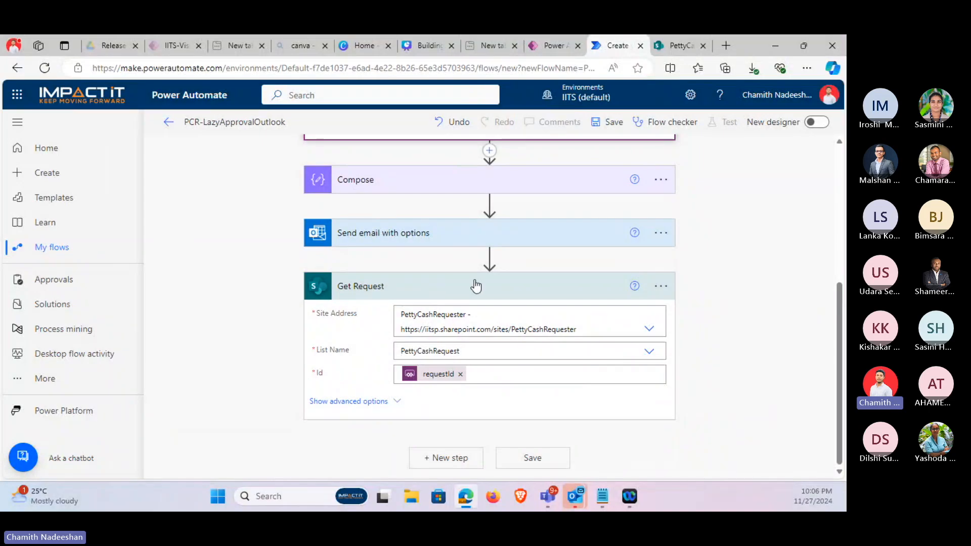
Check the ApprovalStatus column in the PettyCashRequest SharePoint list, and add a Condition control after Get Request in the flow.
click(667, 48)
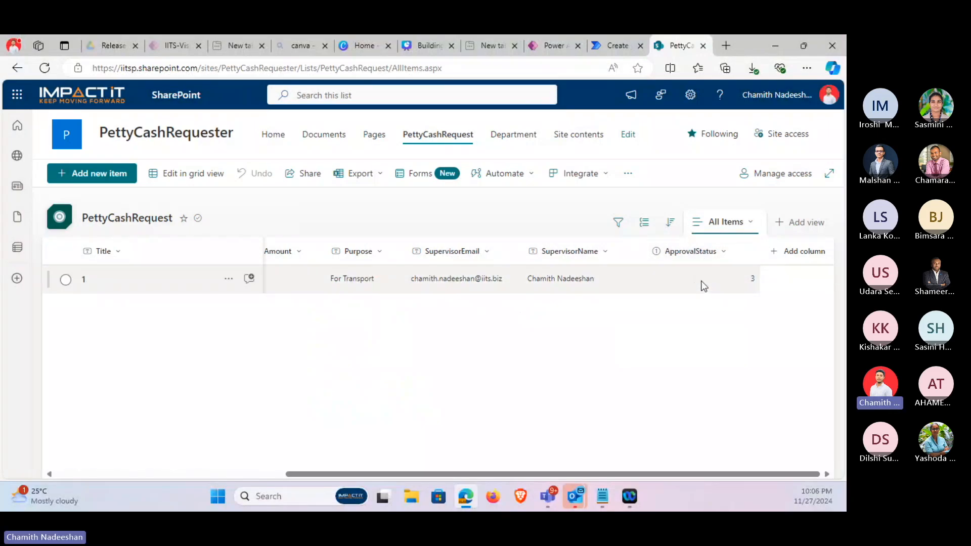
click(614, 46)
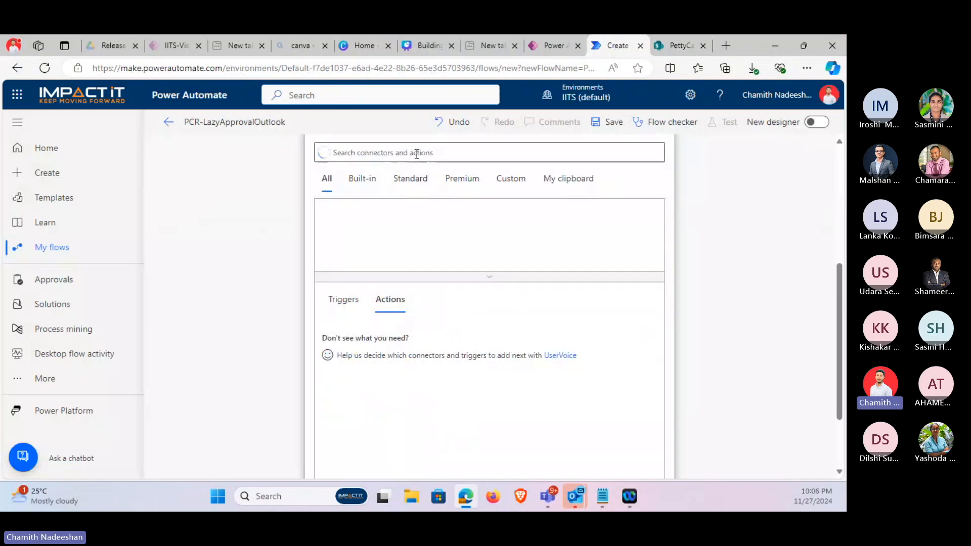
click(417, 153)
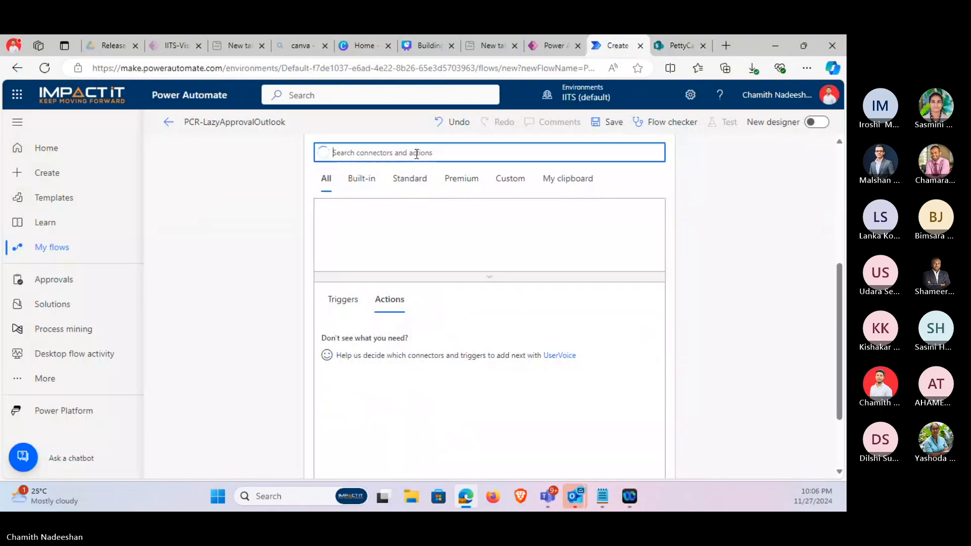
text(condi)
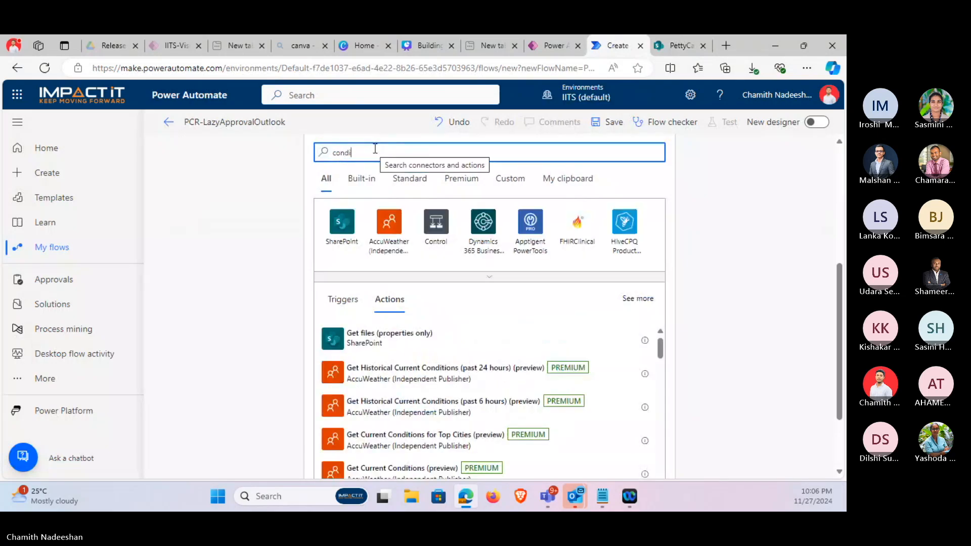
text(tion)
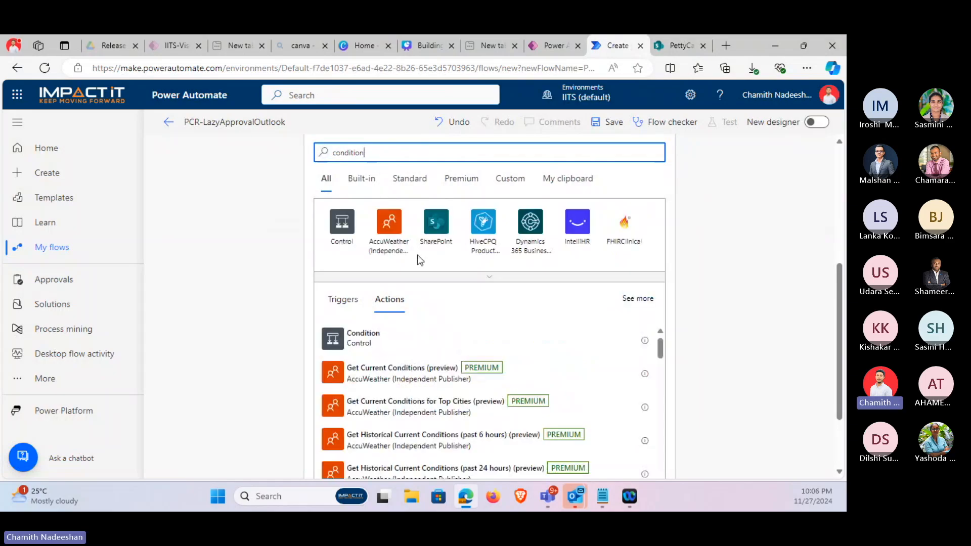
click(362, 340)
Set the condition to SelectedOption is equal to Approve, and check the wording against the User Options of Send email with options.
click(402, 245)
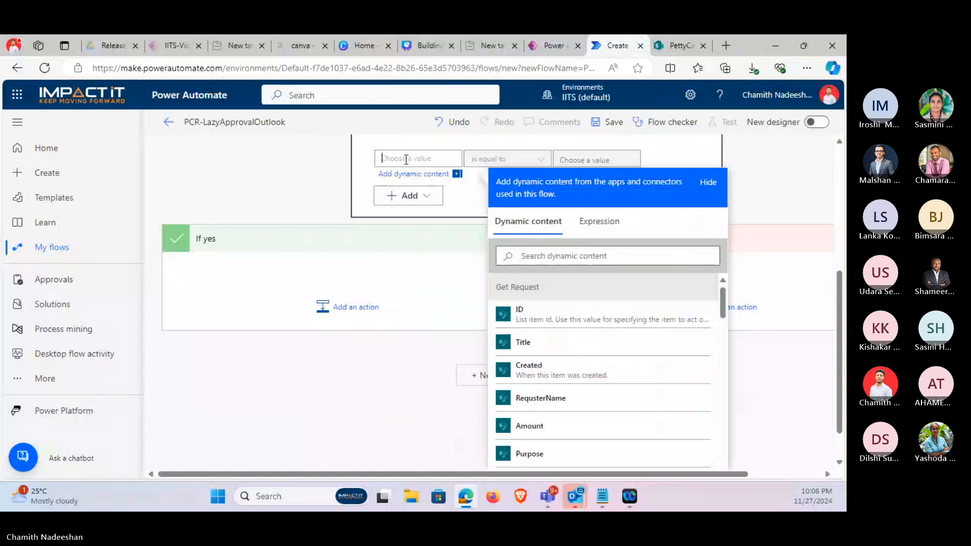
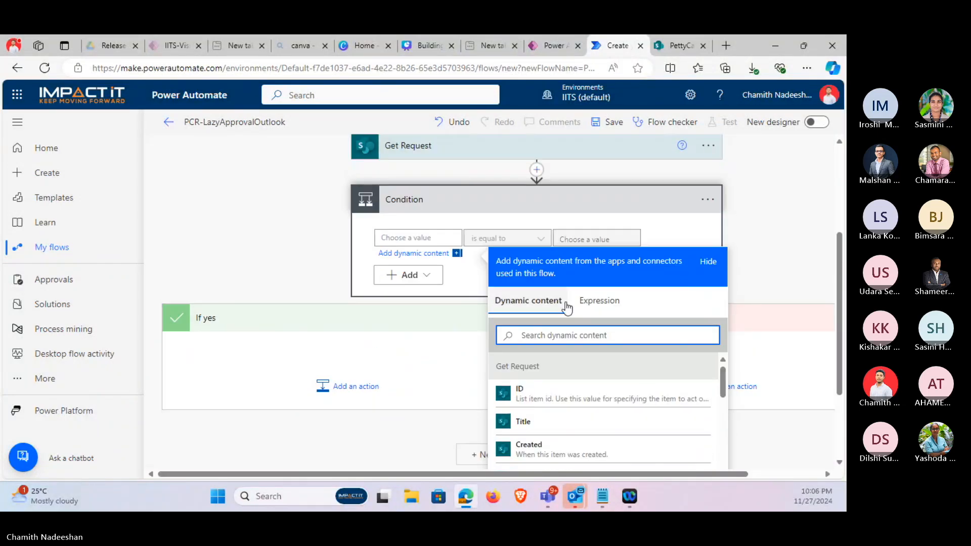
text(selec)
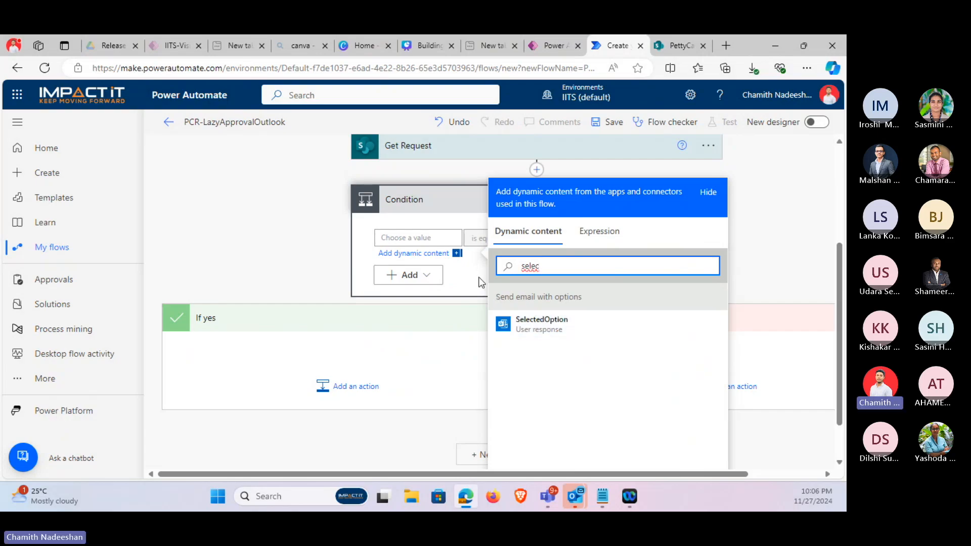
scroll(480, 282, up, 3)
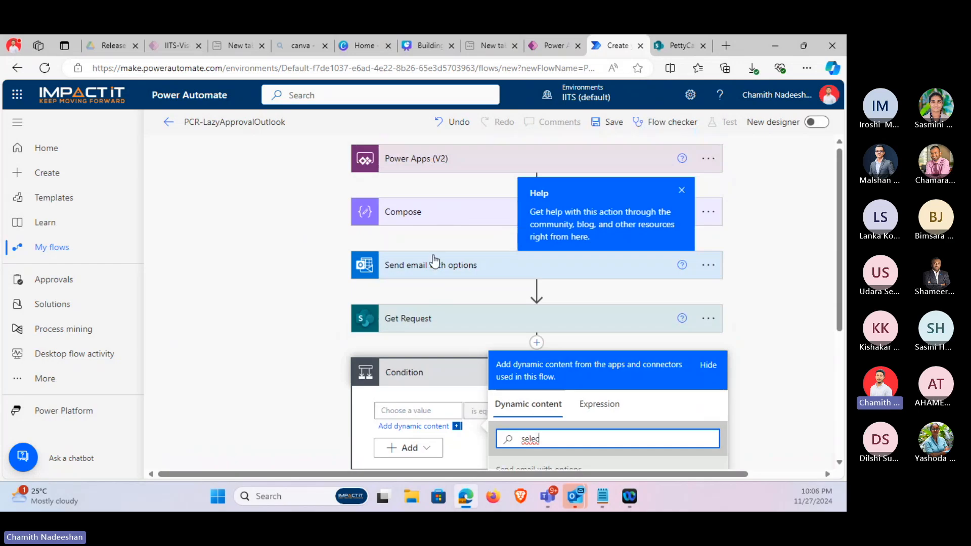
scroll(433, 260, down, 3)
click(535, 325)
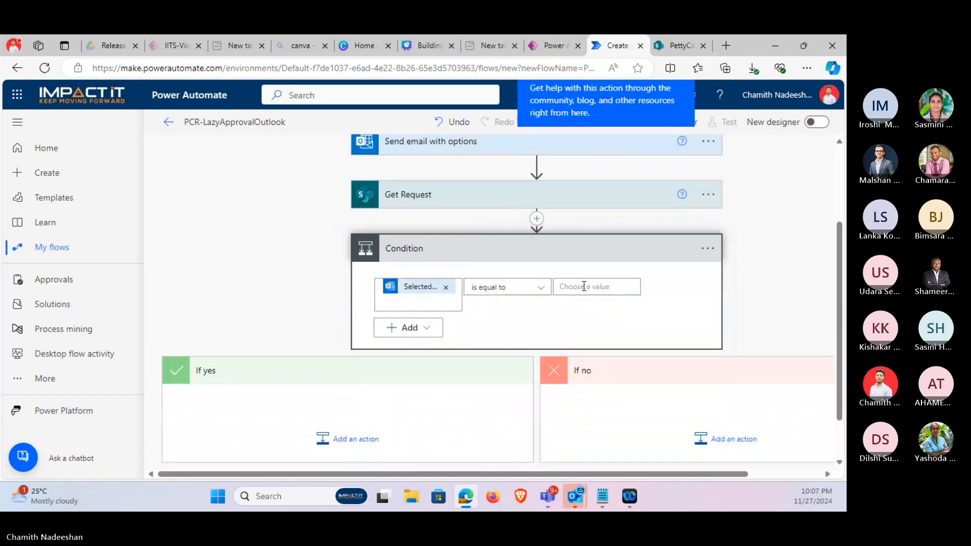
click(584, 287)
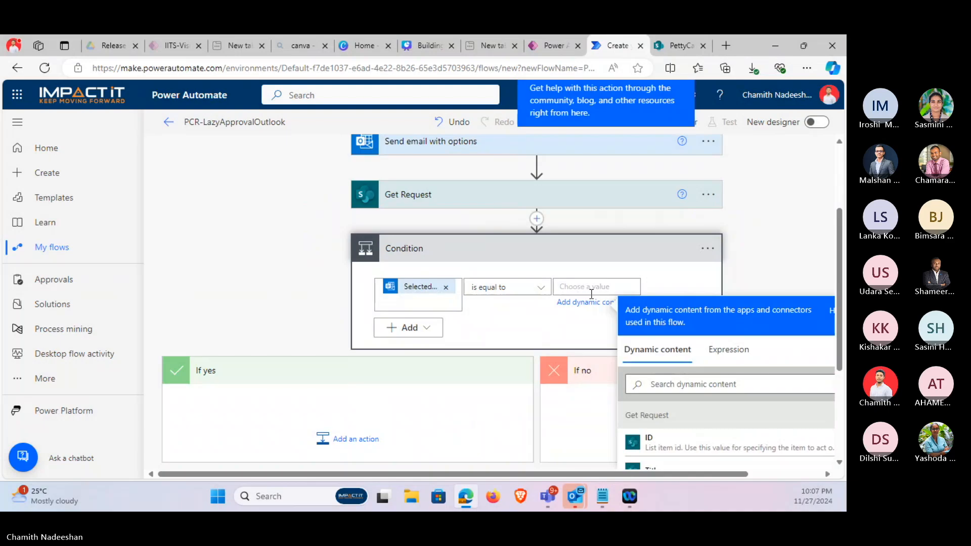
text(Approve)
scroll(470, 228, up, 2)
click(470, 203)
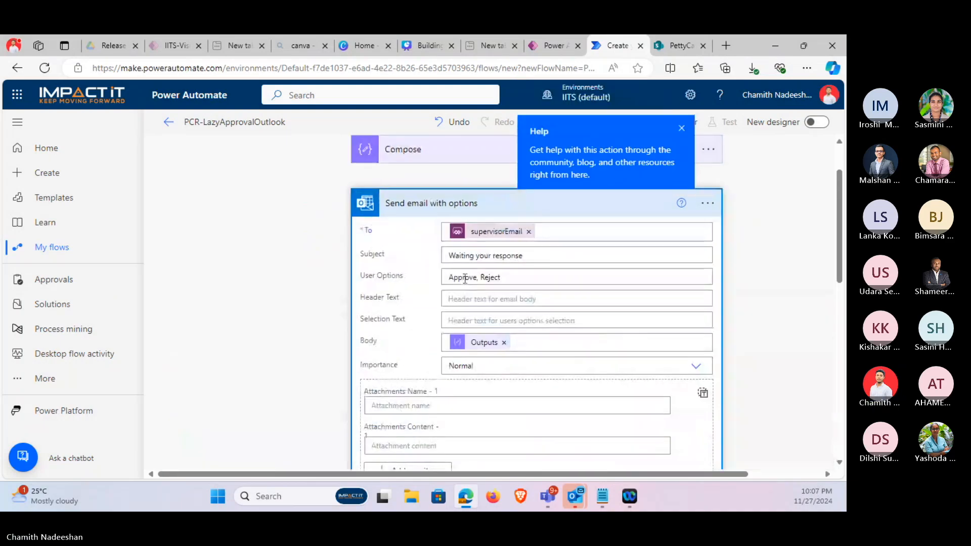
scroll(464, 278, down, 10)
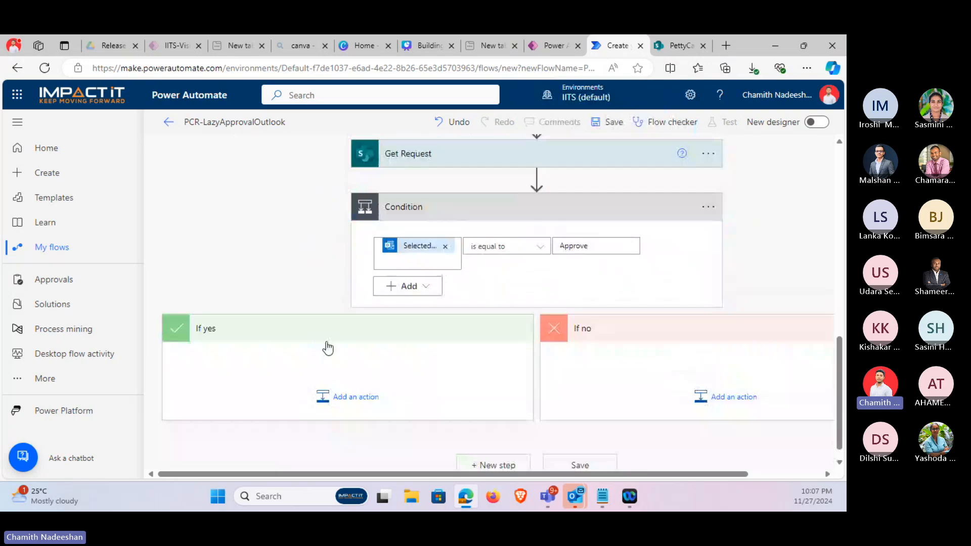
scroll(375, 314, up, 2)
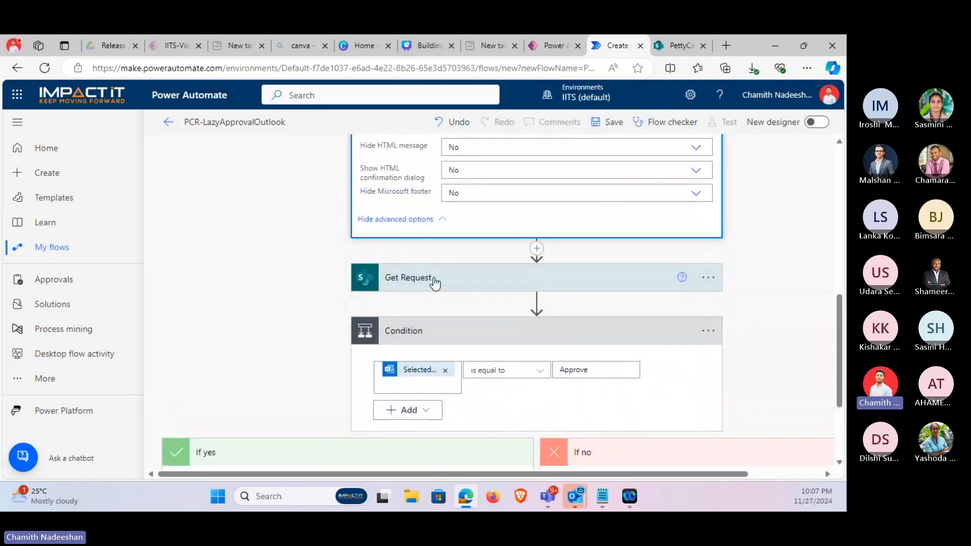
scroll(434, 283, down, 2)
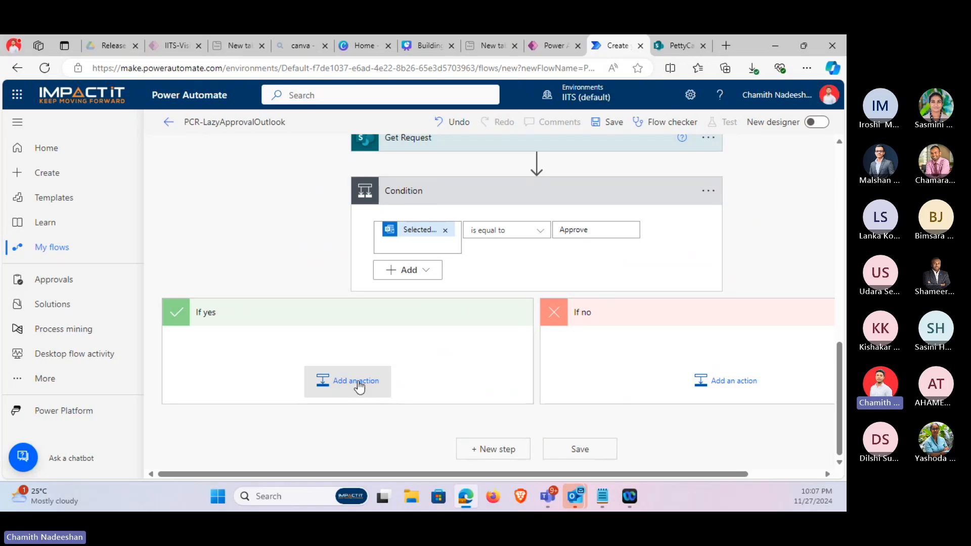
Add a SharePoint Update item action to the If yes branch of the condition.
click(359, 386)
scroll(359, 384, down, 3)
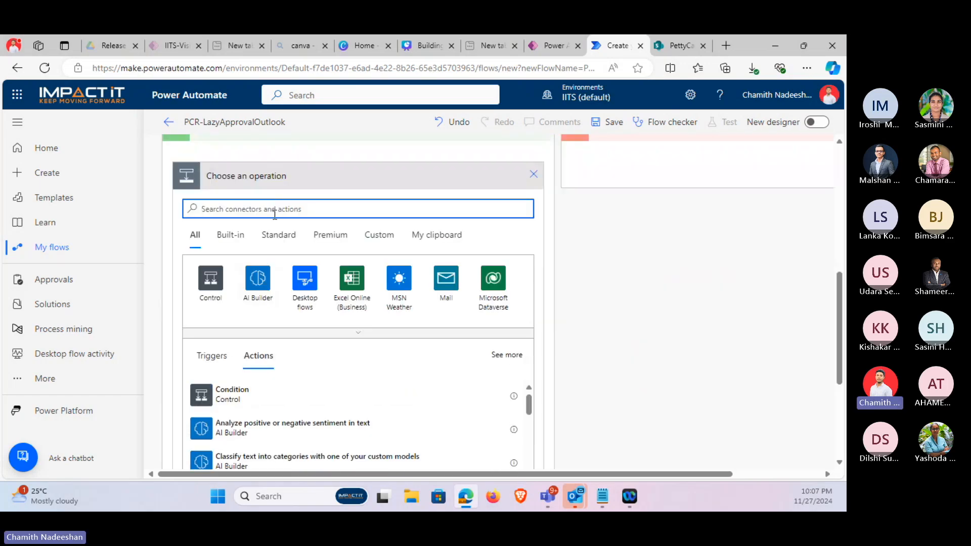
text(update)
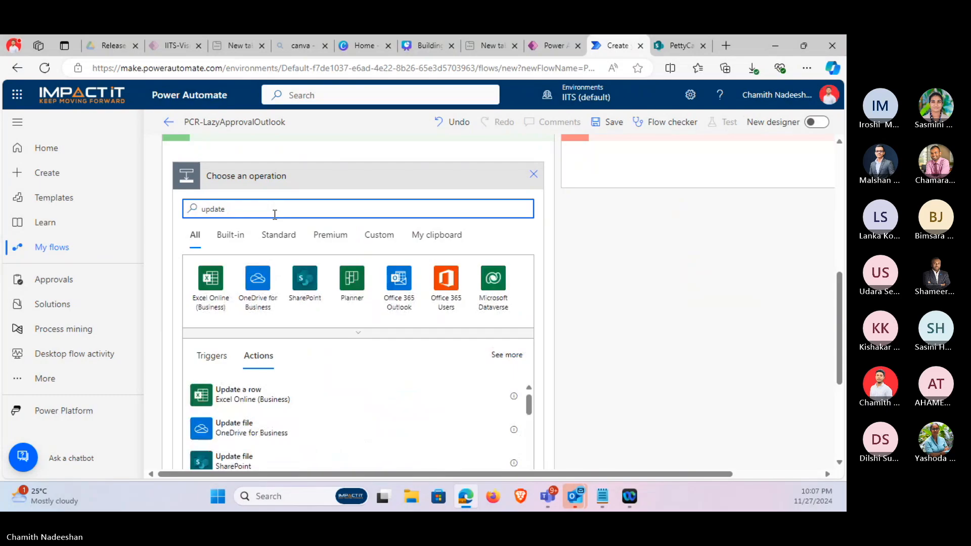
scroll(341, 369, down, 1)
scroll(344, 370, down, 1)
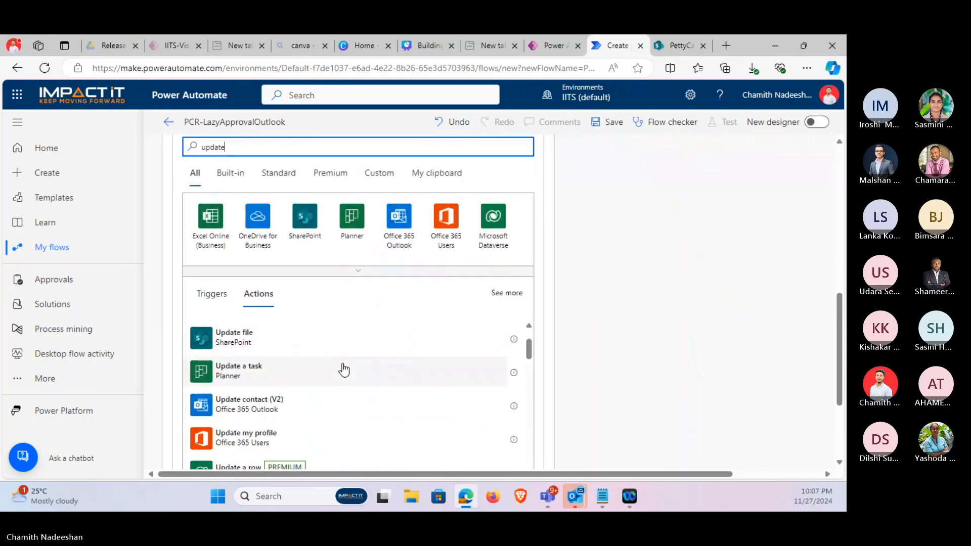
text(item)
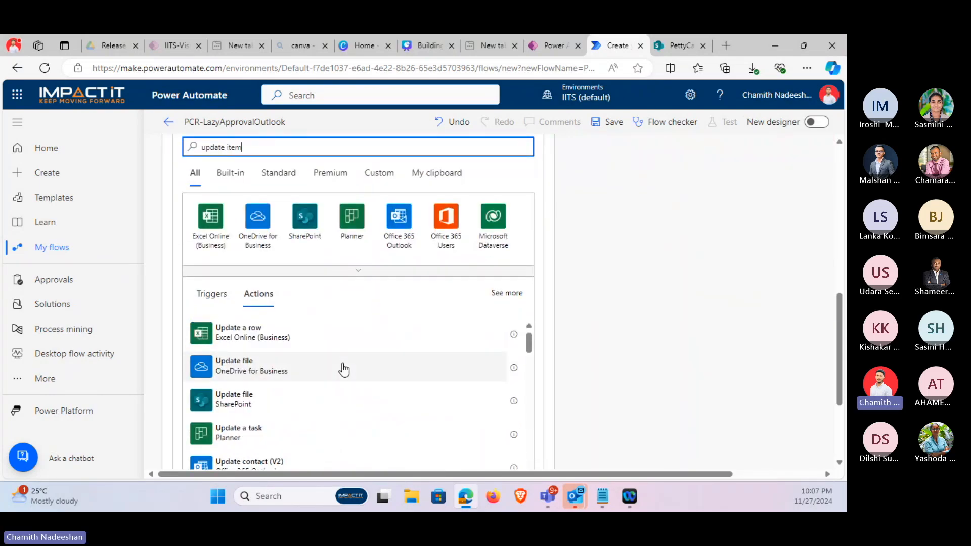
click(260, 336)
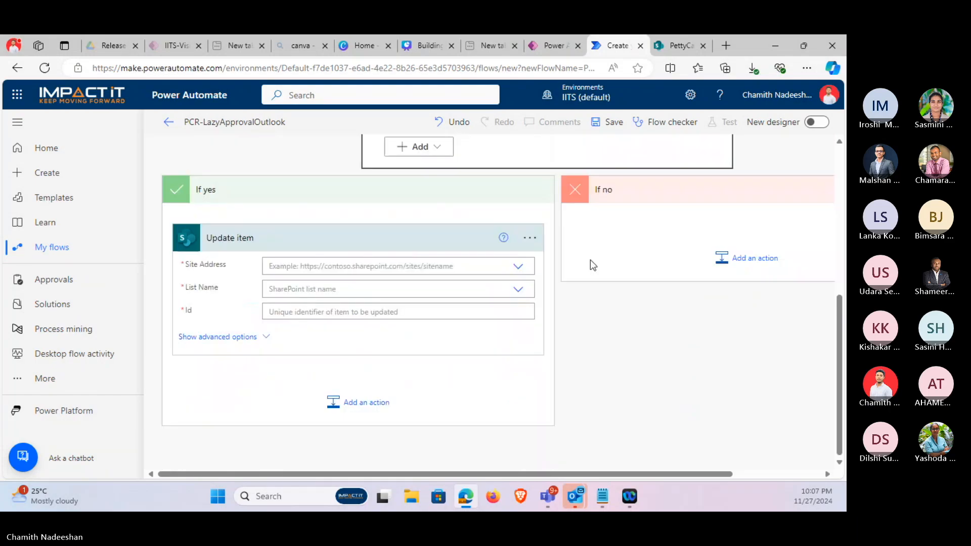
Set Update item to the PettyCashRequester site and PettyCashRequest list, with the ID from Get Request as its Id.
click(498, 249)
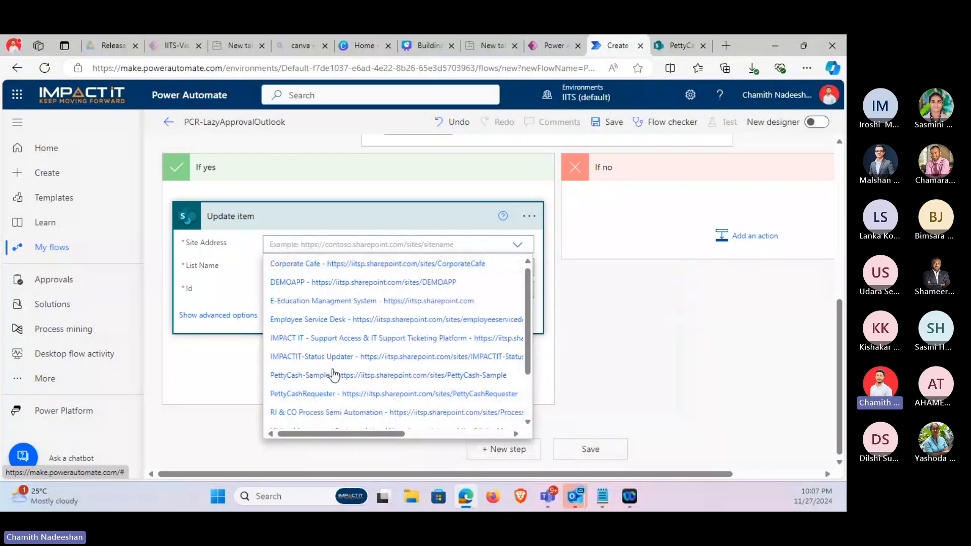
click(334, 394)
click(327, 280)
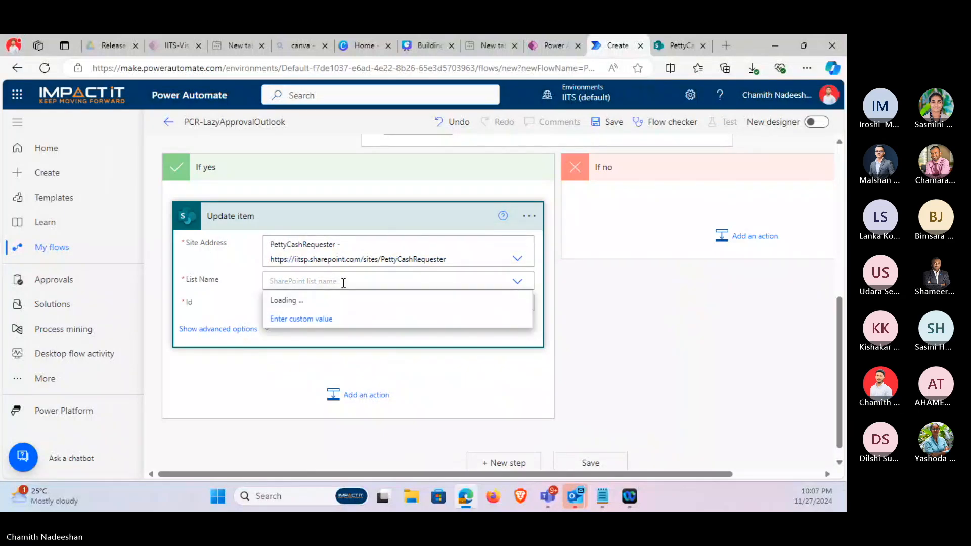
click(345, 301)
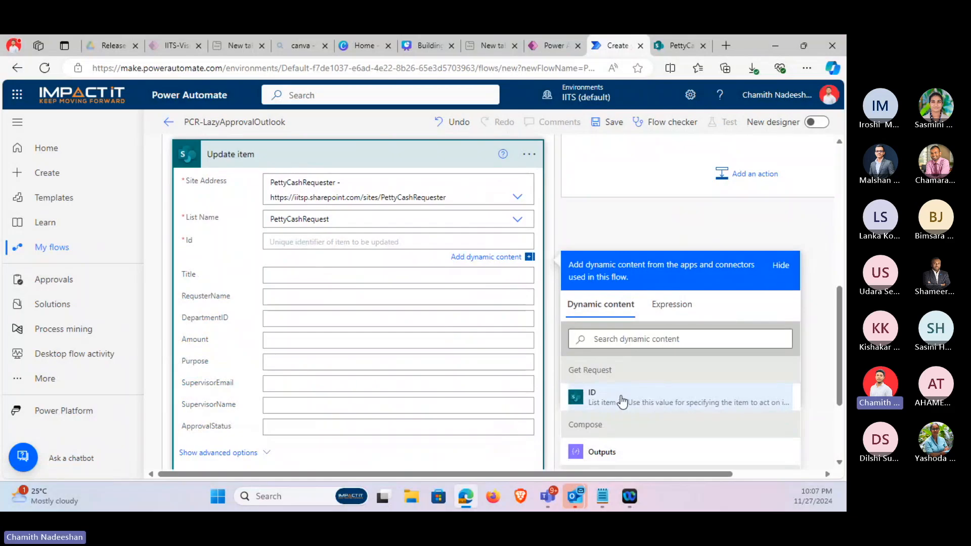
click(622, 401)
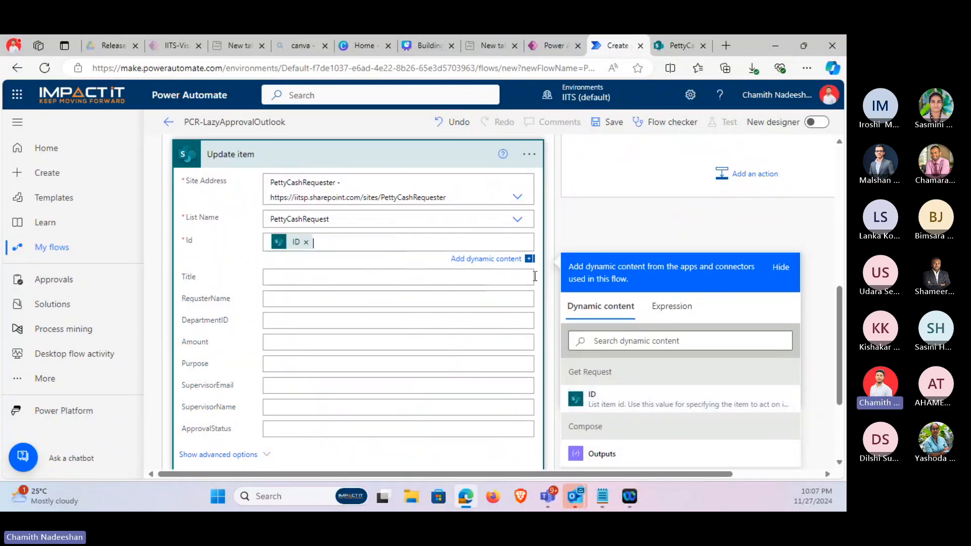
scroll(516, 202, up, 5)
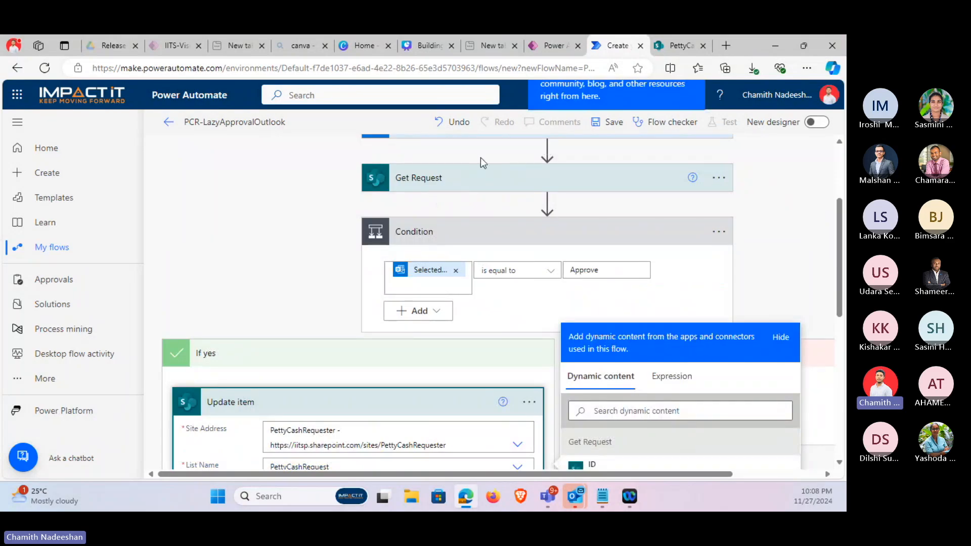
scroll(428, 202, down, 4)
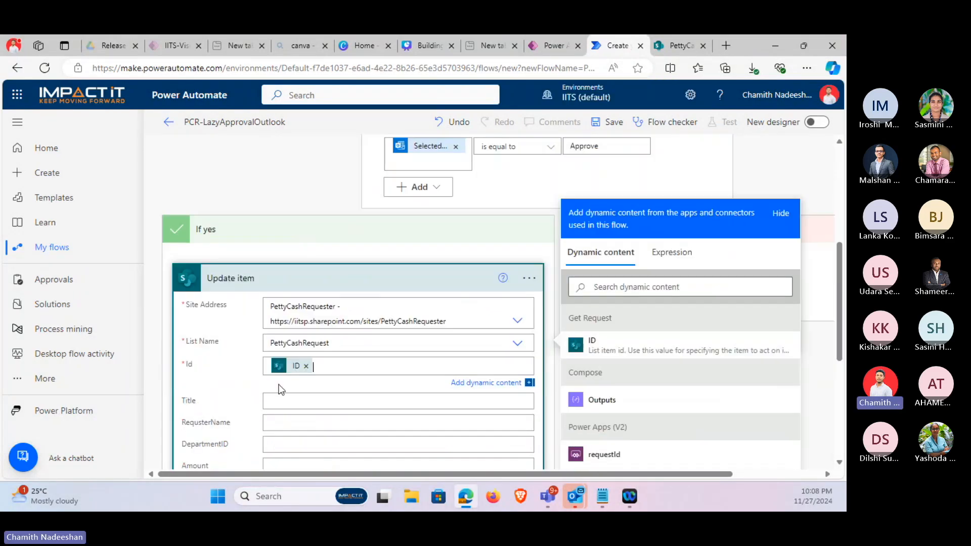
Fill the Title and RequsterName fields of Update item with the matching dynamic values from Get Request.
click(299, 341)
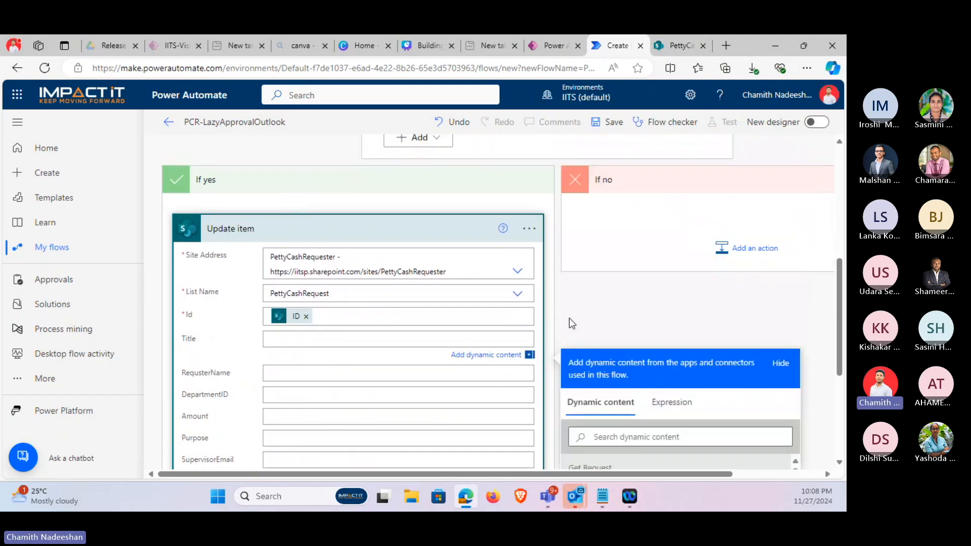
scroll(572, 323, down, 3)
click(601, 392)
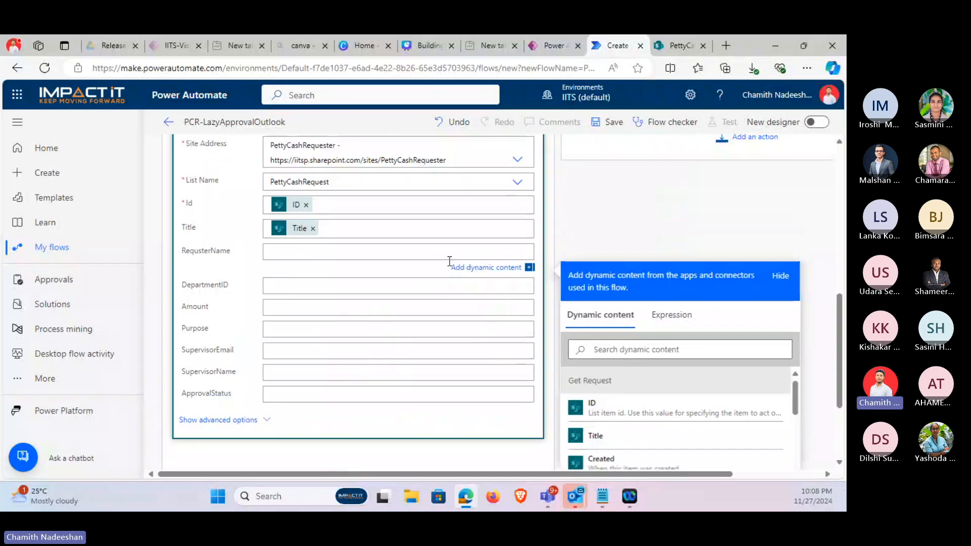
scroll(526, 288, down, 2)
click(609, 353)
scroll(295, 267, up, 2)
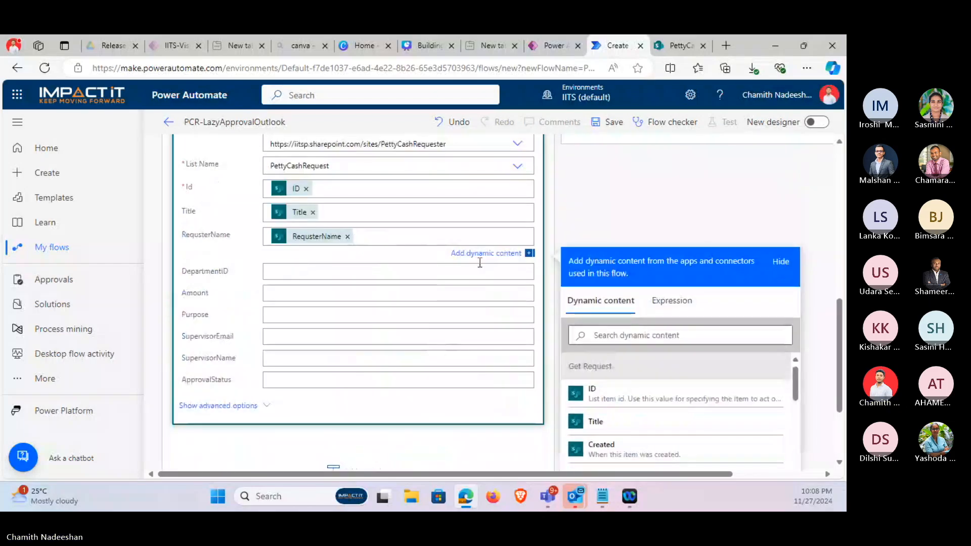
Fill the DepartmentID, Amount and Purpose fields of Update item with the matching dynamic values from Get Request.
click(315, 271)
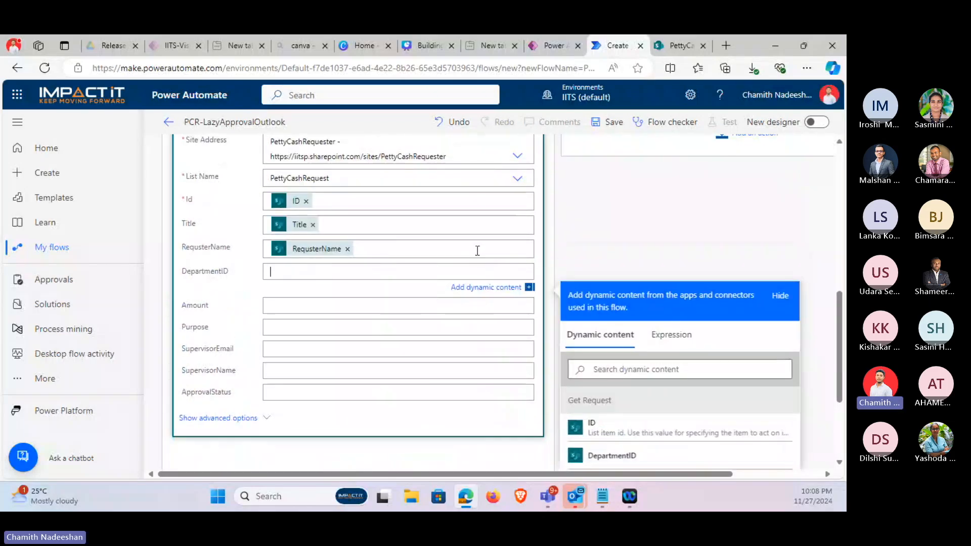
click(612, 456)
click(285, 273)
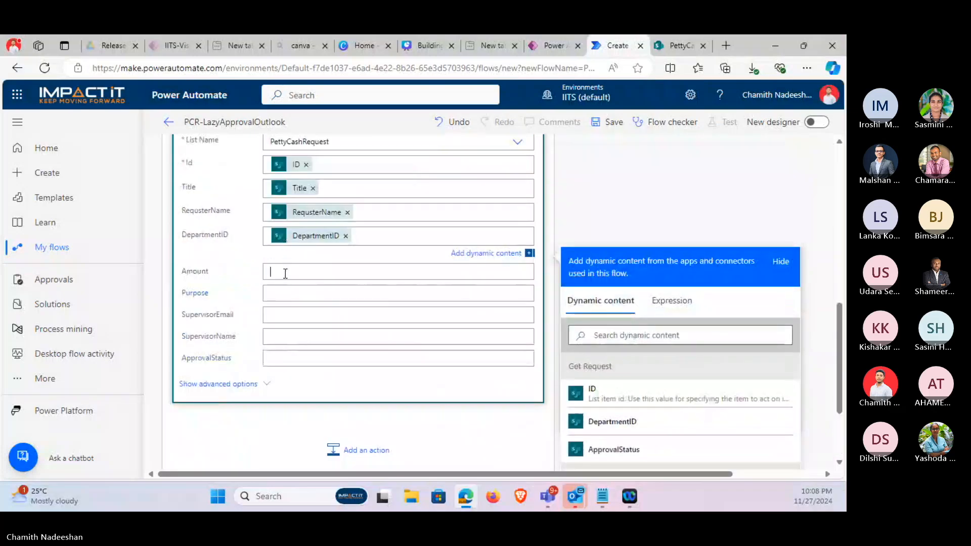
click(600, 458)
click(293, 188)
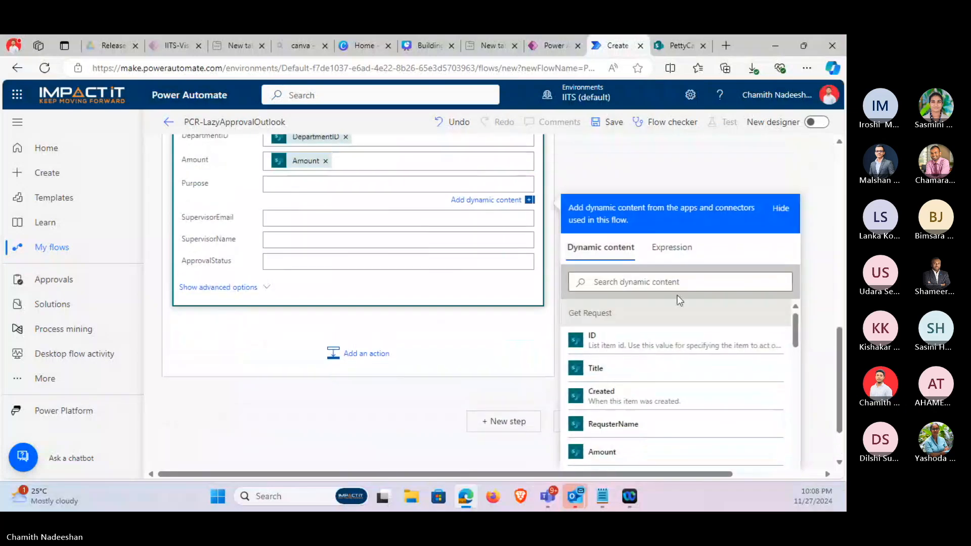
scroll(653, 384, down, 2)
click(629, 421)
Fill the SupervisorEmail and SupervisorName fields of Update item with the matching dynamic values from Get Request.
click(287, 224)
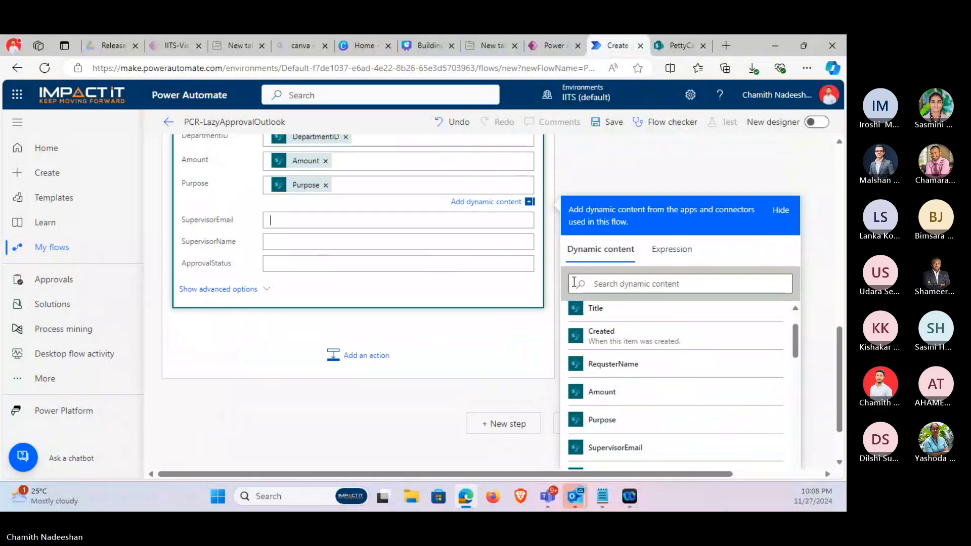
scroll(613, 393, down, 2)
click(614, 421)
click(349, 256)
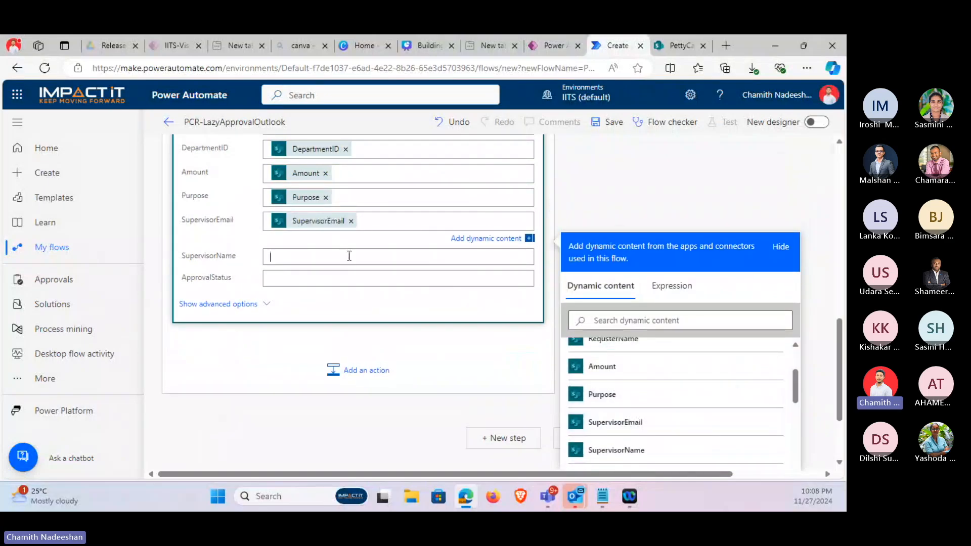
scroll(613, 420, down, 3)
click(614, 424)
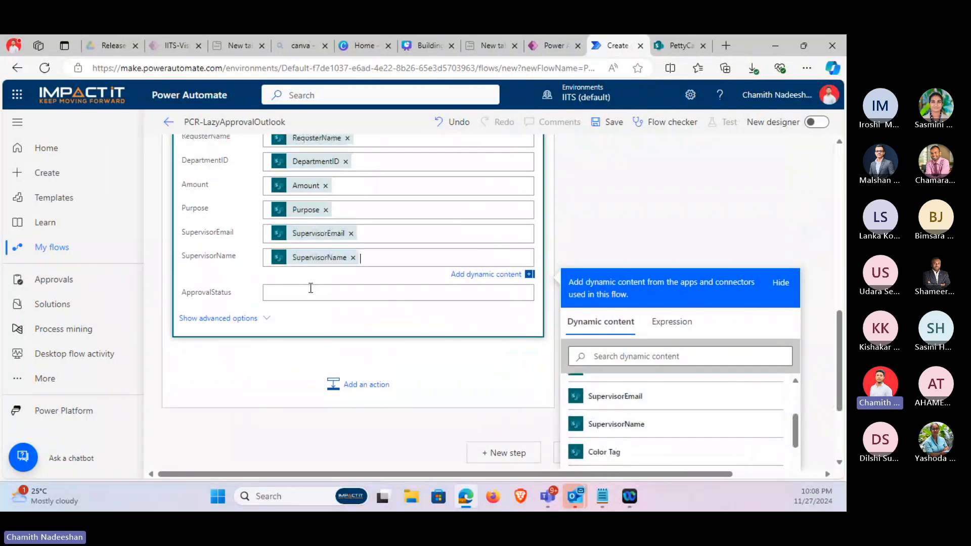
Look up the Approved code in the Notepad status list and set the ApprovalStatus of Update item to 1.
click(311, 288)
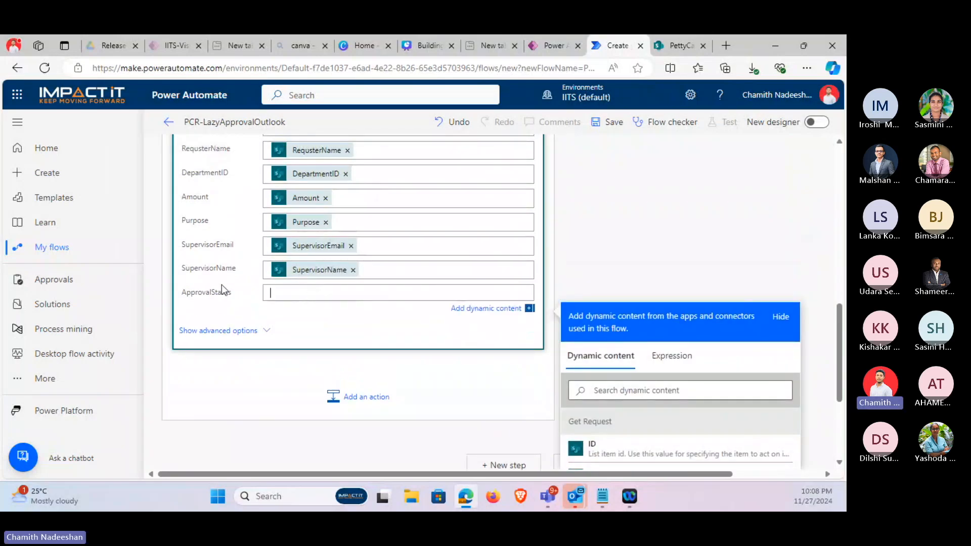
scroll(226, 299, up, 7)
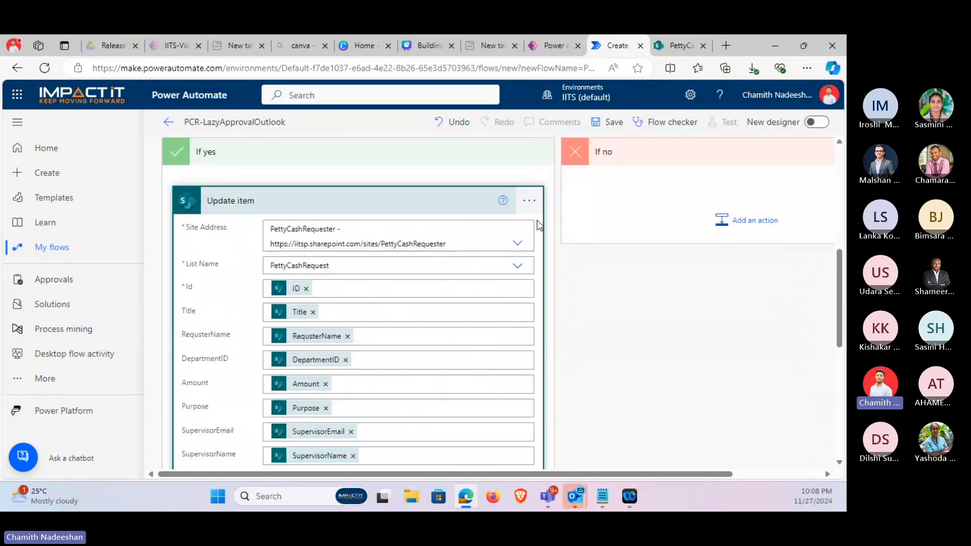
scroll(321, 260, down, 8)
scroll(321, 272, down, 1)
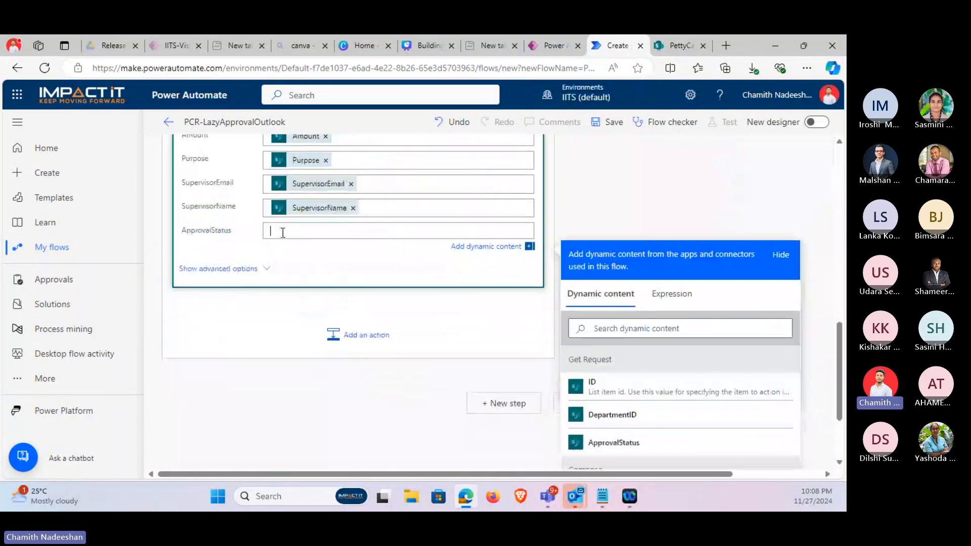
scroll(281, 233, up, 3)
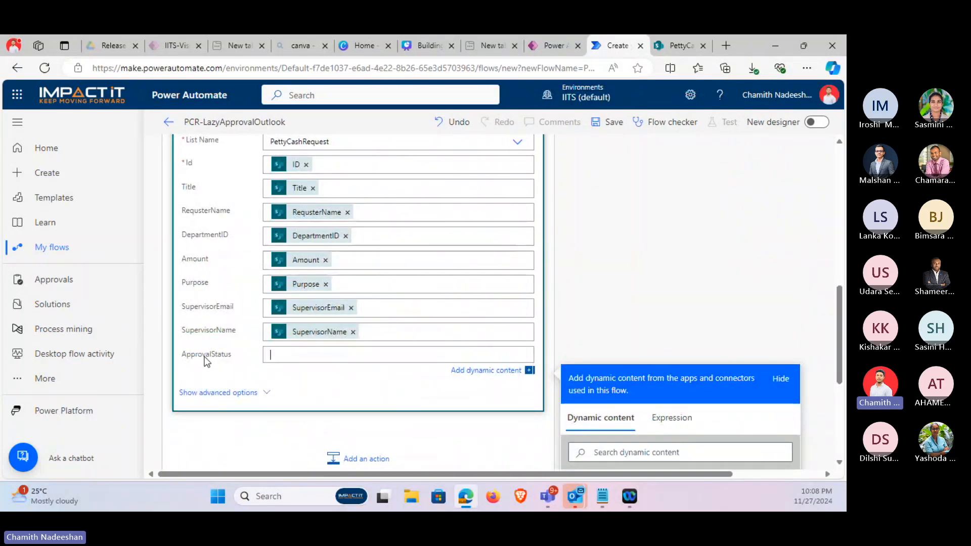
scroll(585, 220, up, 1)
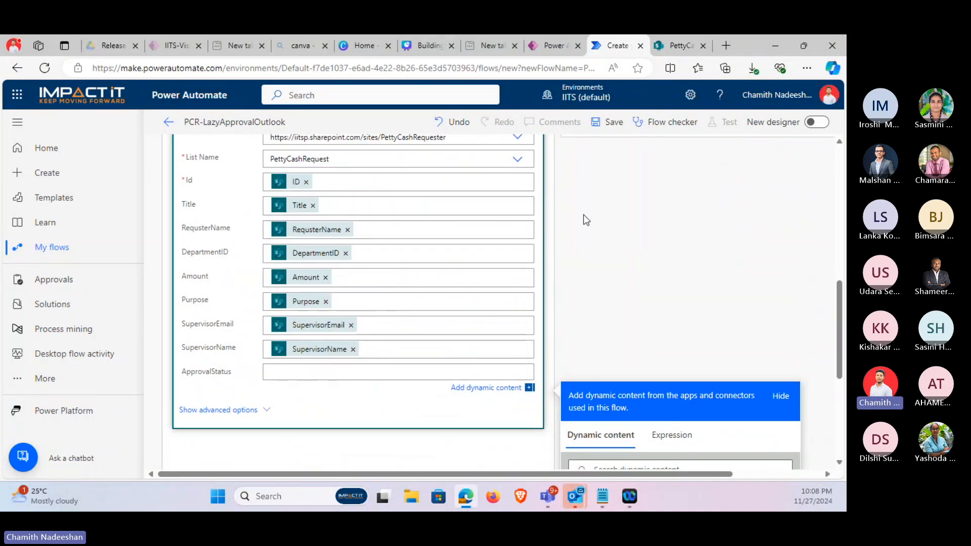
scroll(586, 220, up, 5)
scroll(580, 207, down, 5)
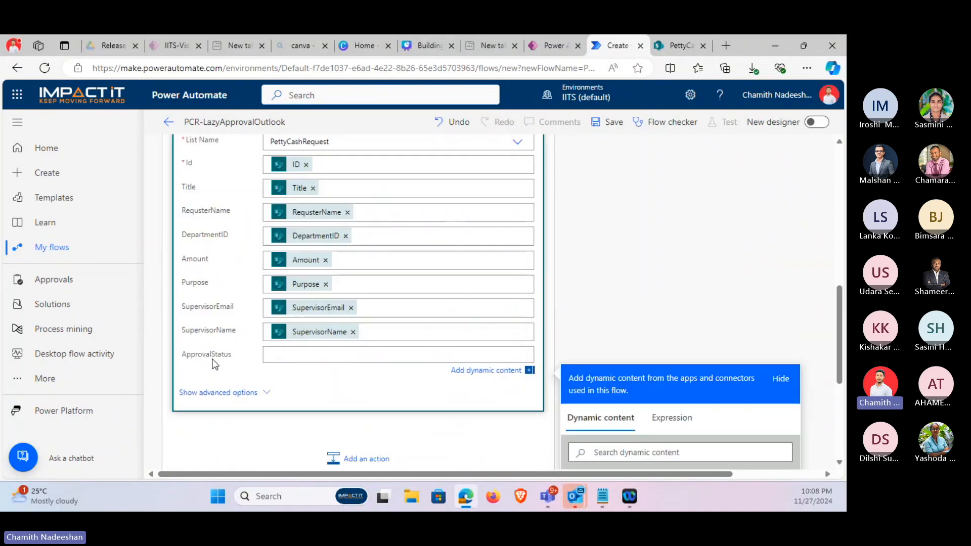
click(601, 498)
double_click(181, 173)
drag(222, 174, 212, 177)
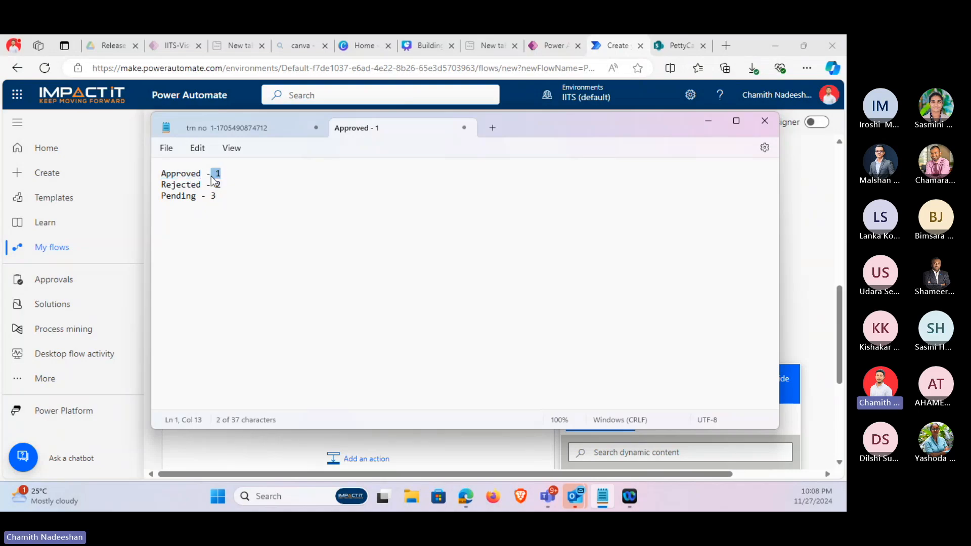
click(295, 178)
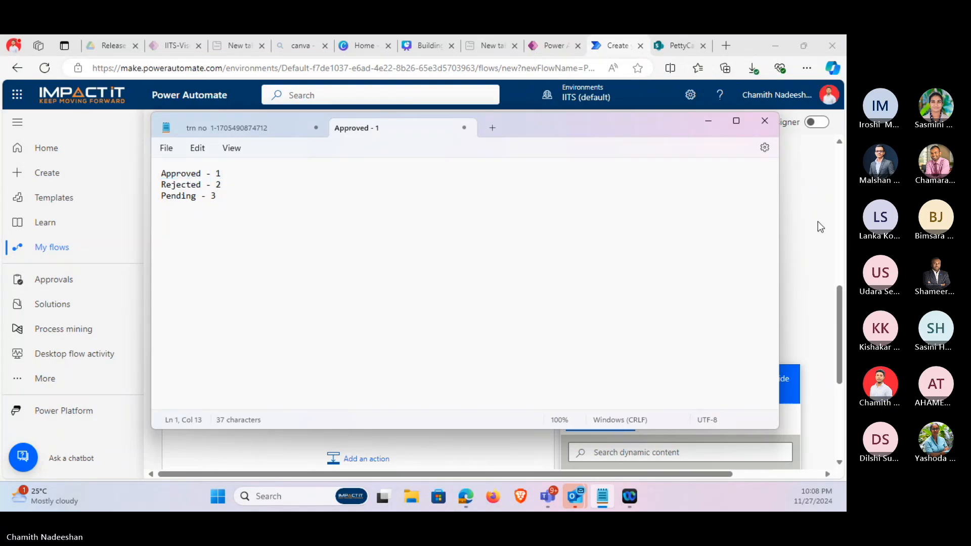
key(alt+Tab)
text(1)
Review the flow from Send email with options through the condition to the Update item fields in the If yes branch.
scroll(596, 242, up, 10)
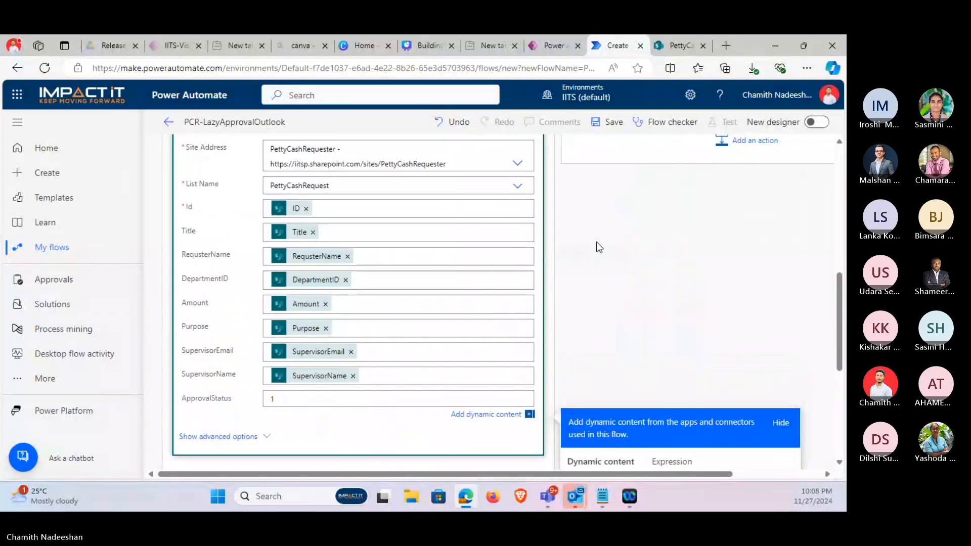
scroll(488, 292, down, 3)
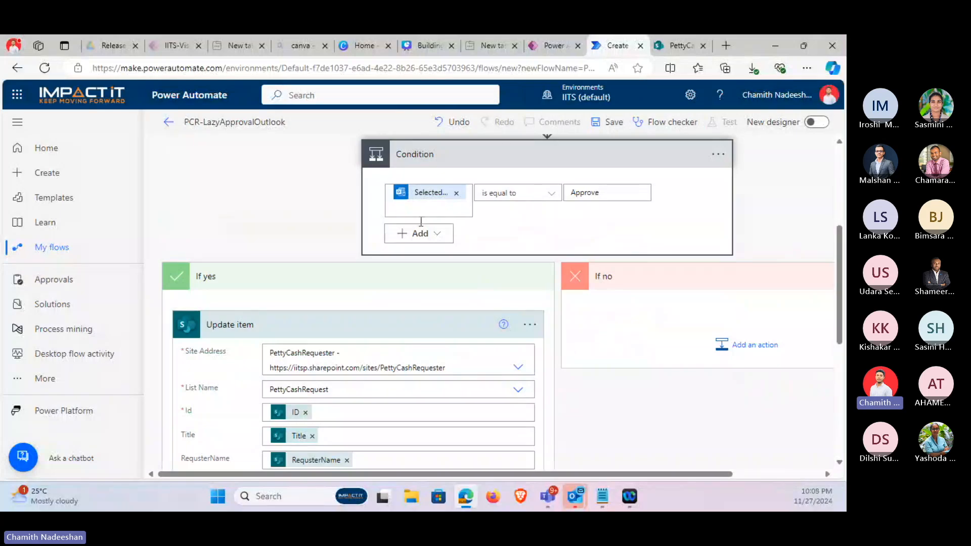
scroll(421, 222, down, 6)
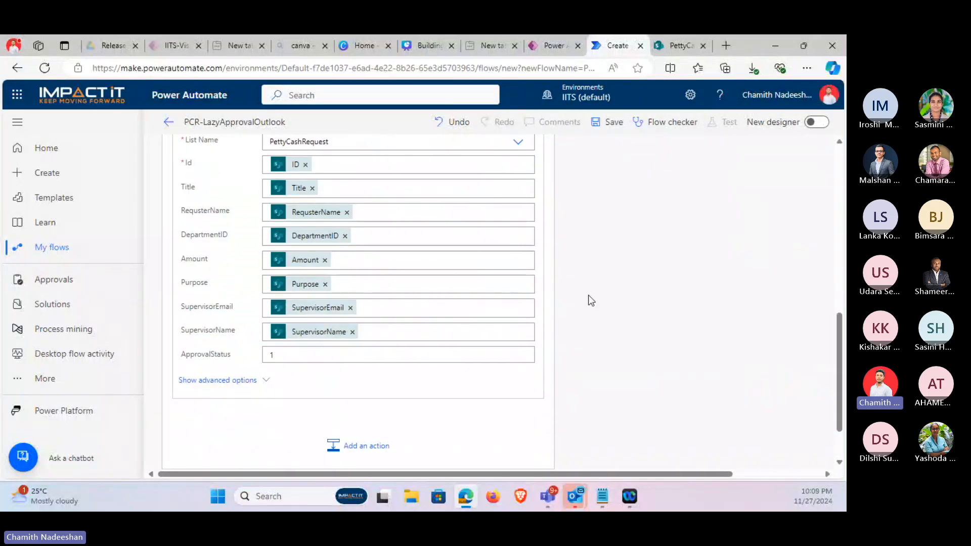
scroll(600, 293, up, 1)
scroll(608, 288, up, 5)
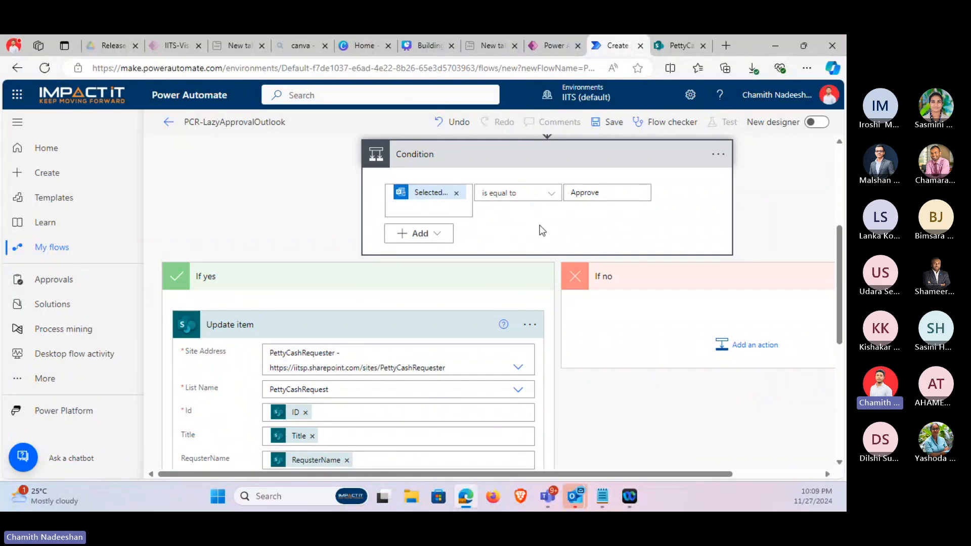
scroll(503, 297, up, 5)
click(486, 273)
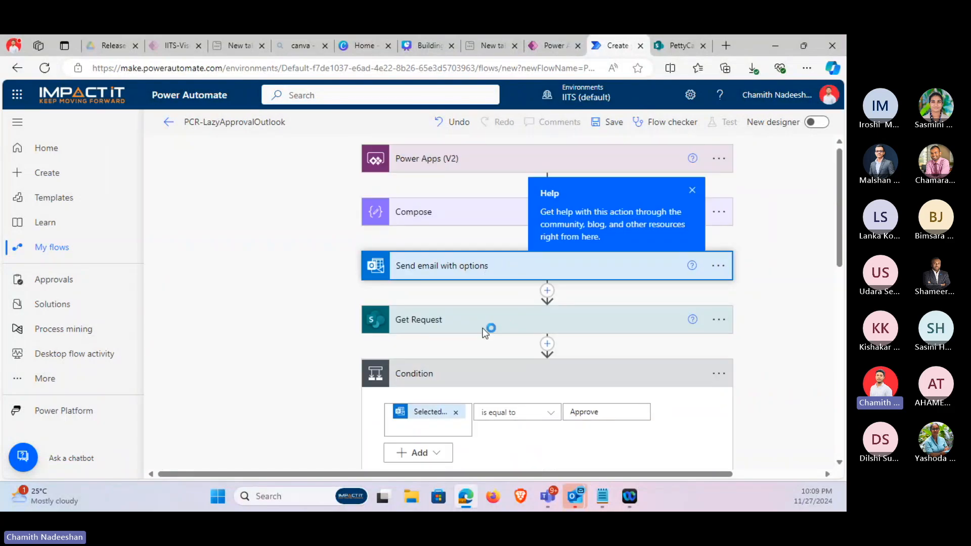
scroll(503, 371, down, 10)
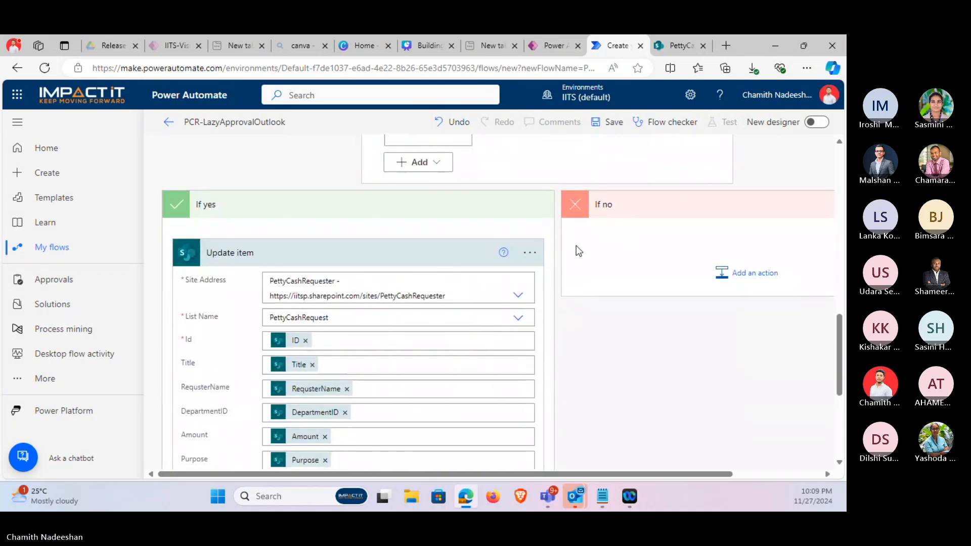
scroll(576, 253, down, 5)
scroll(436, 313, up, 4)
scroll(349, 261, down, 3)
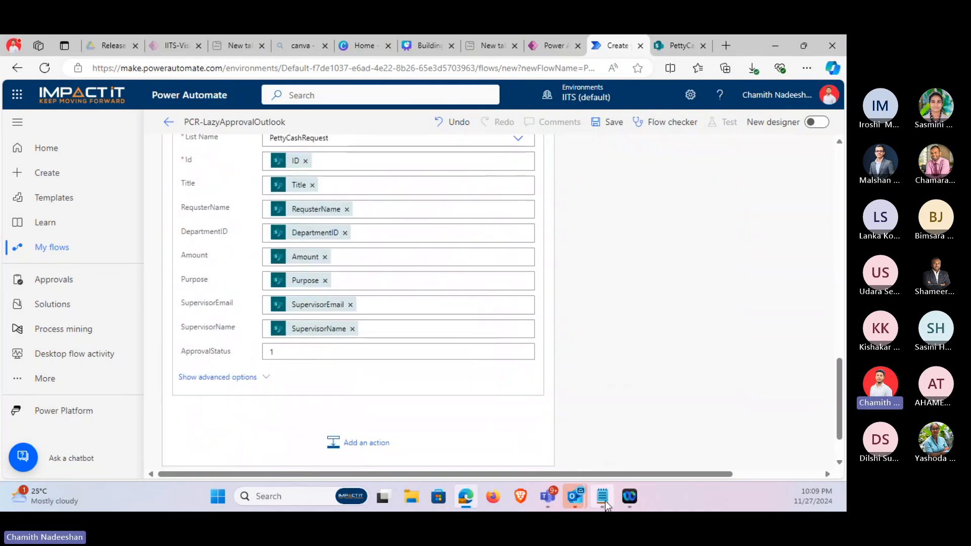
Look up the code for Rejected in the Notepad status list, then return to the flow.
click(607, 505)
double_click(222, 184)
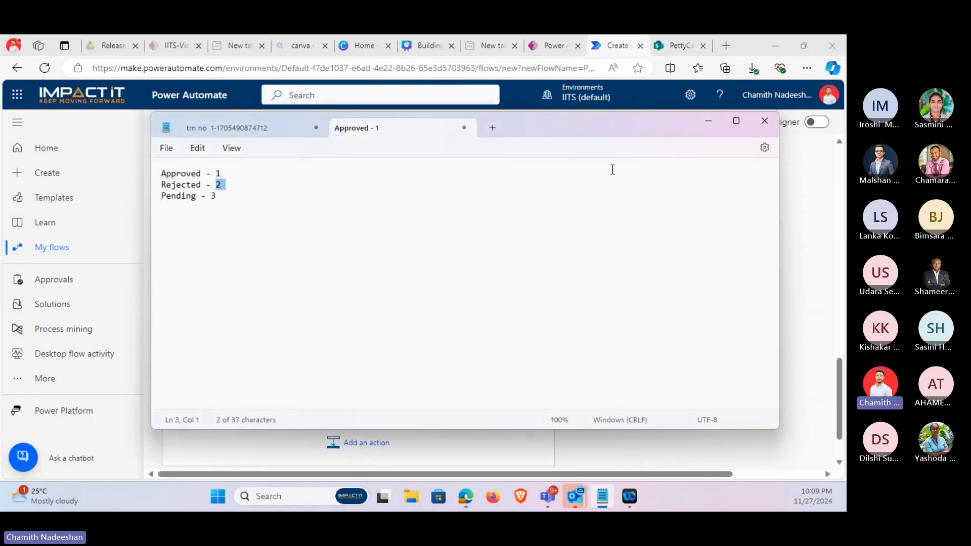
click(703, 124)
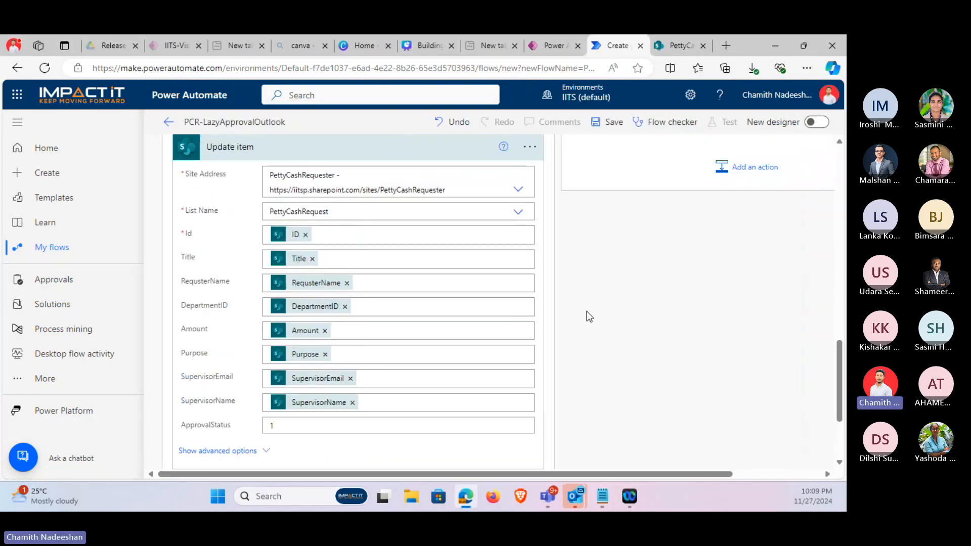
Copy the Update item action from the If yes branch and insert the copy in the If no branch.
scroll(585, 304, up, 2)
click(527, 260)
click(585, 242)
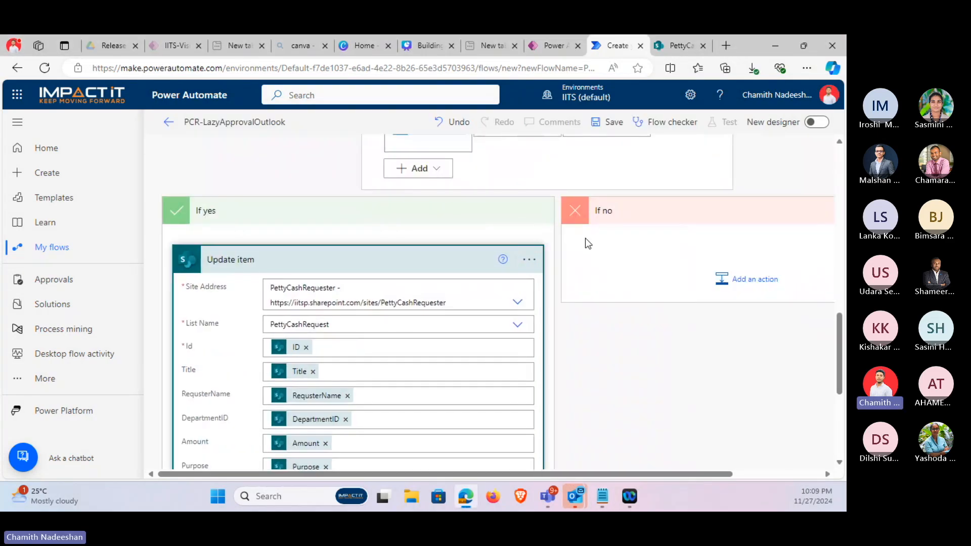
click(744, 281)
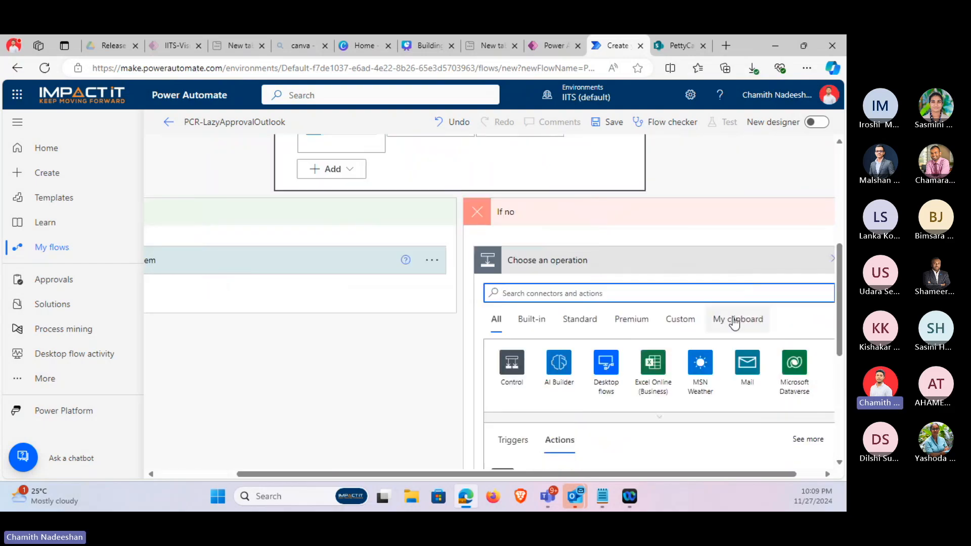
click(798, 317)
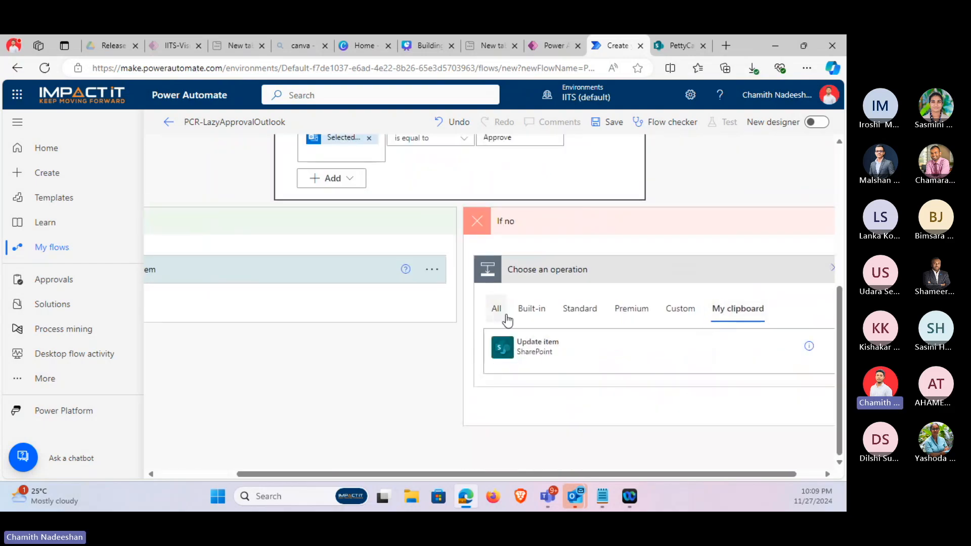
click(513, 349)
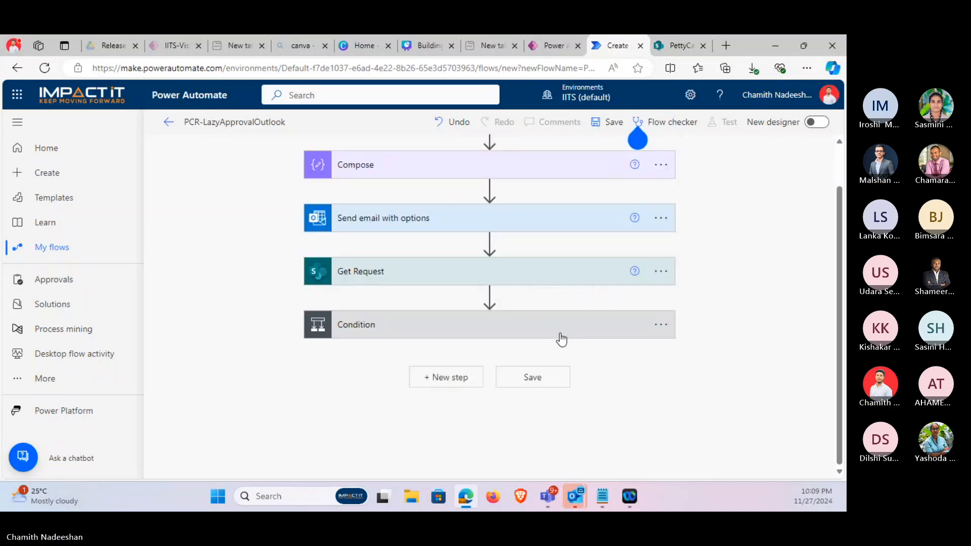
Set the ApprovalStatus of Update item 2 in the If no branch to 2.
click(561, 337)
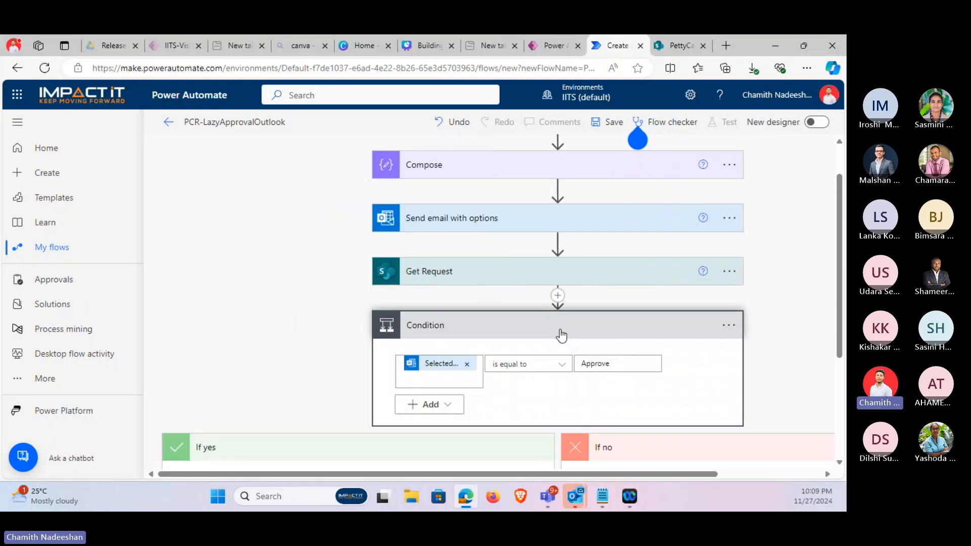
scroll(562, 336, down, 3)
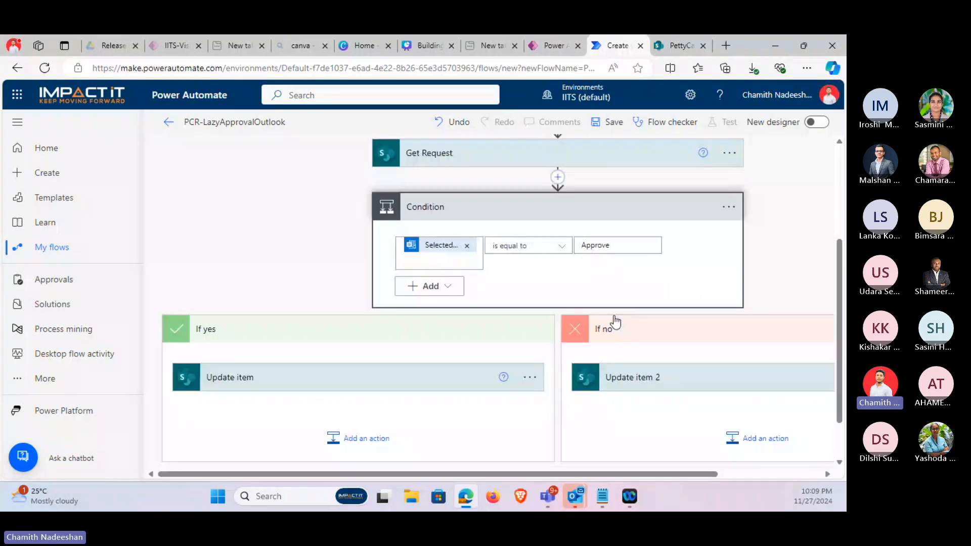
click(612, 324)
scroll(609, 317, down, 3)
double_click(607, 450)
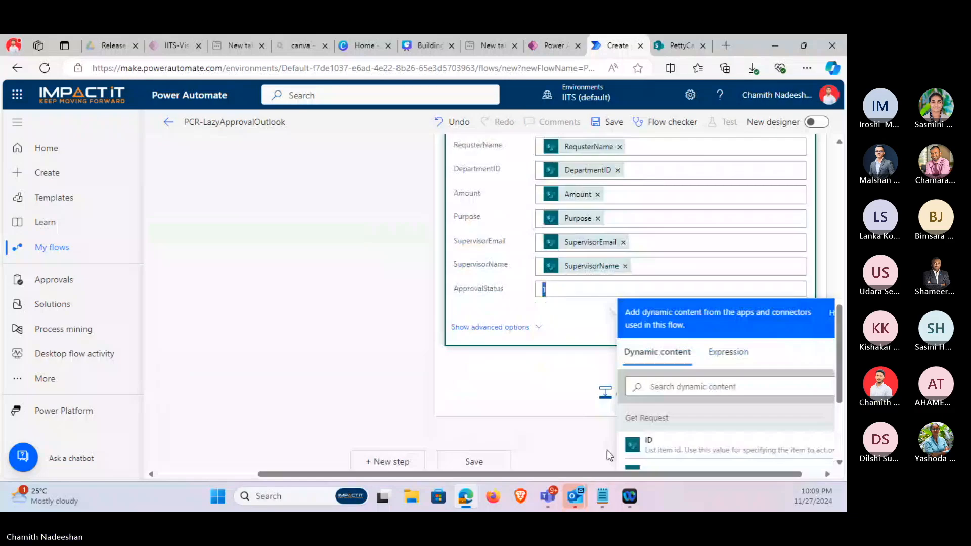
click(602, 496)
click(829, 266)
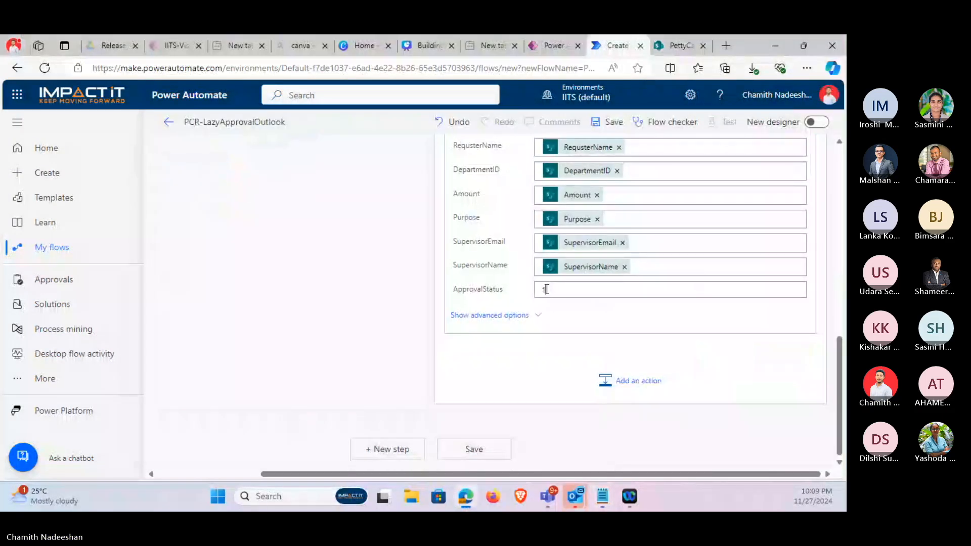
double_click(547, 289)
text(2)
click(344, 250)
Look over the completed flow from its trigger to both condition branches and save it.
scroll(322, 250, up, 1)
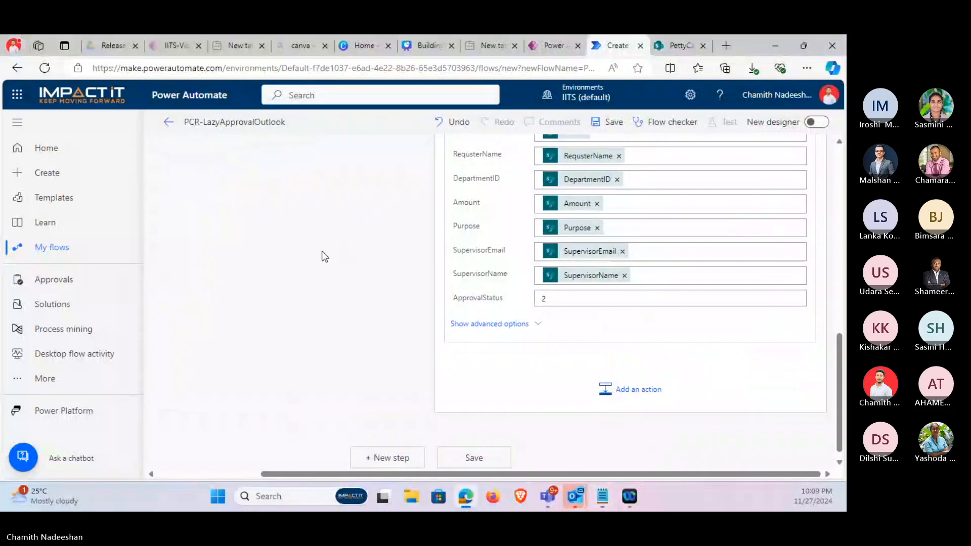
scroll(329, 268, up, 12)
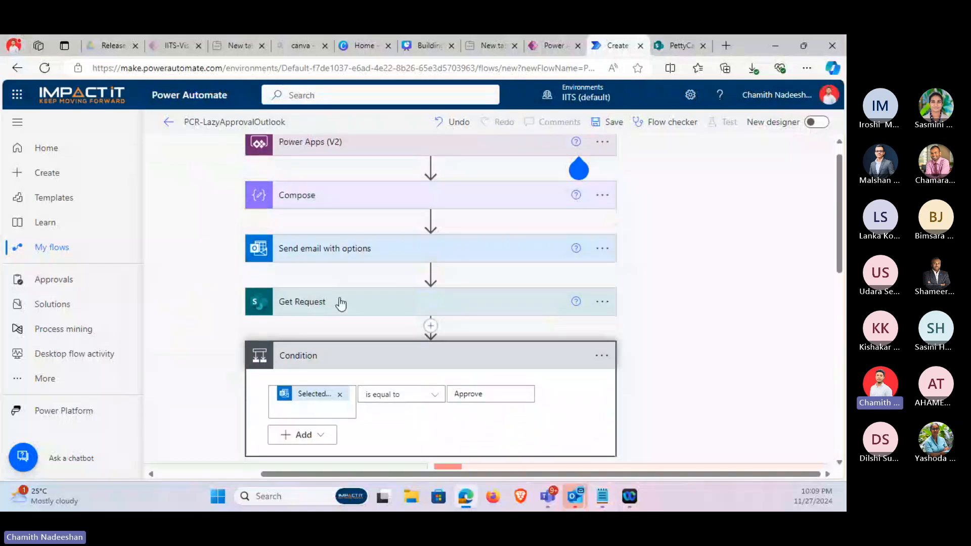
scroll(338, 298, down, 12)
scroll(338, 298, up, 13)
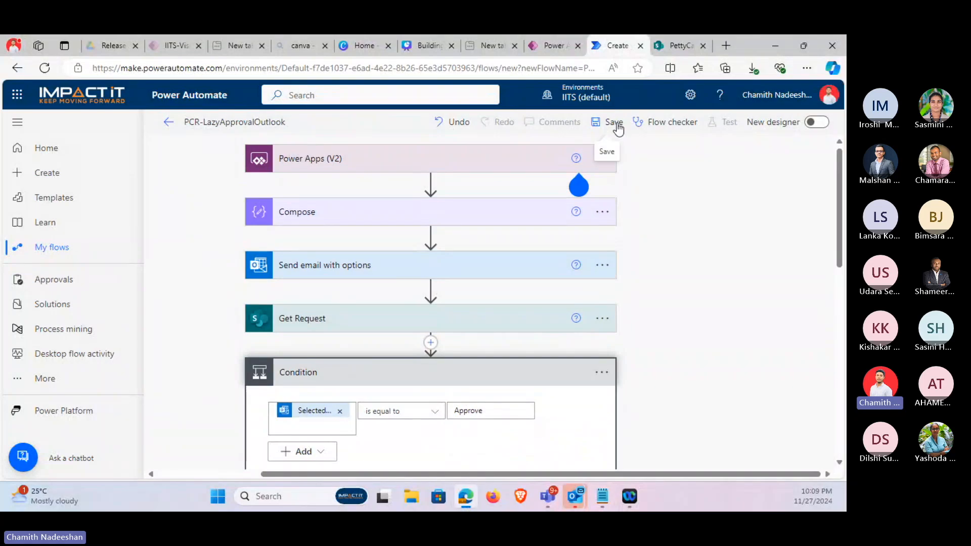
click(613, 123)
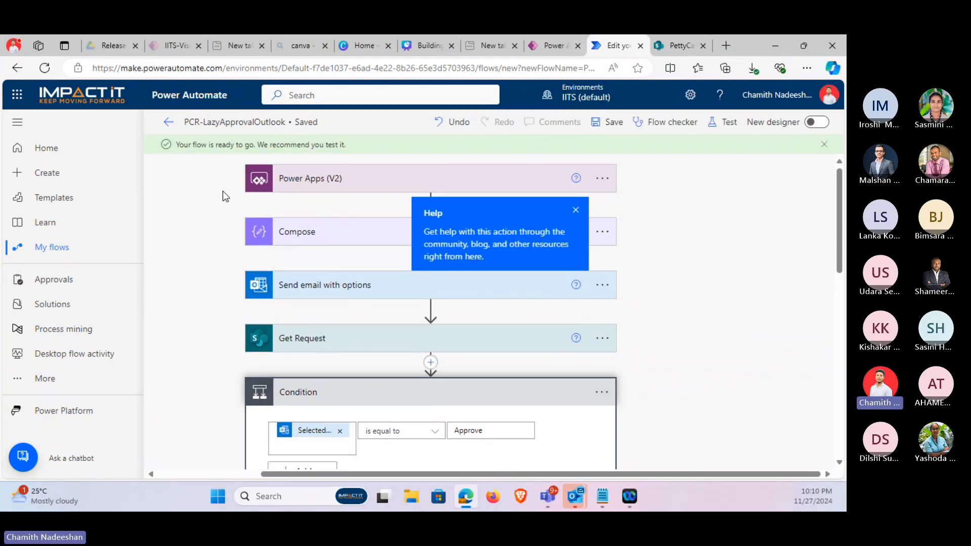
Switch to the PettyCashRequestor app in Power Apps, exit its preview and open the list of Power Automate flows available to add.
click(556, 45)
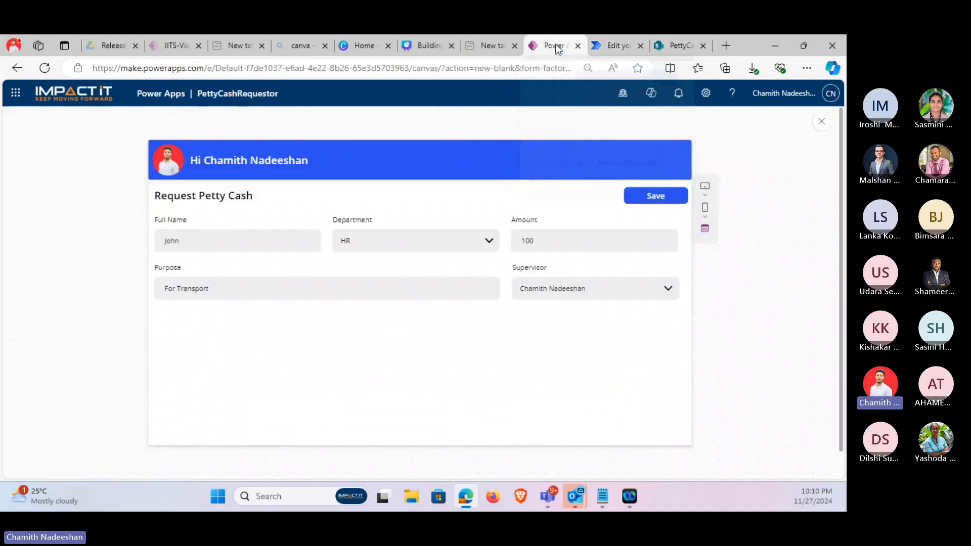
click(822, 122)
click(555, 335)
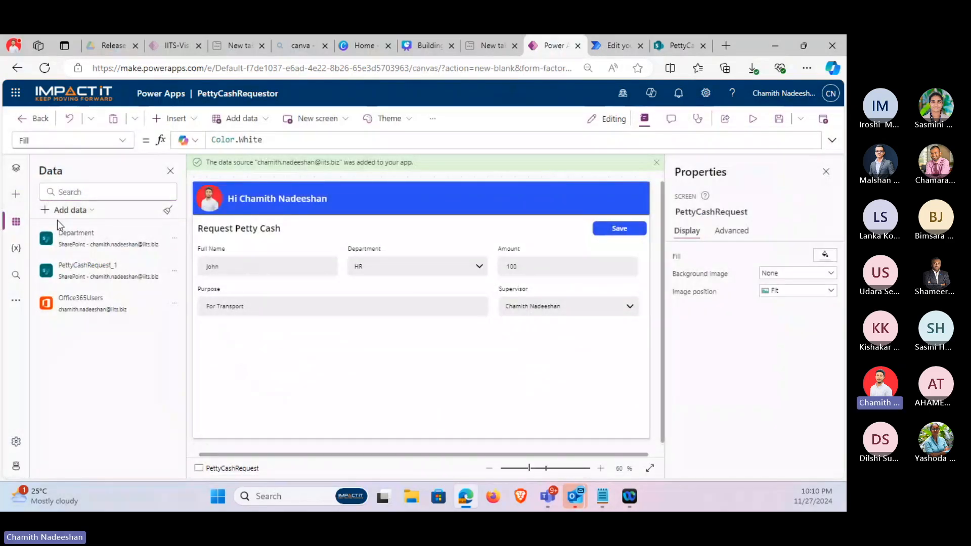
click(17, 303)
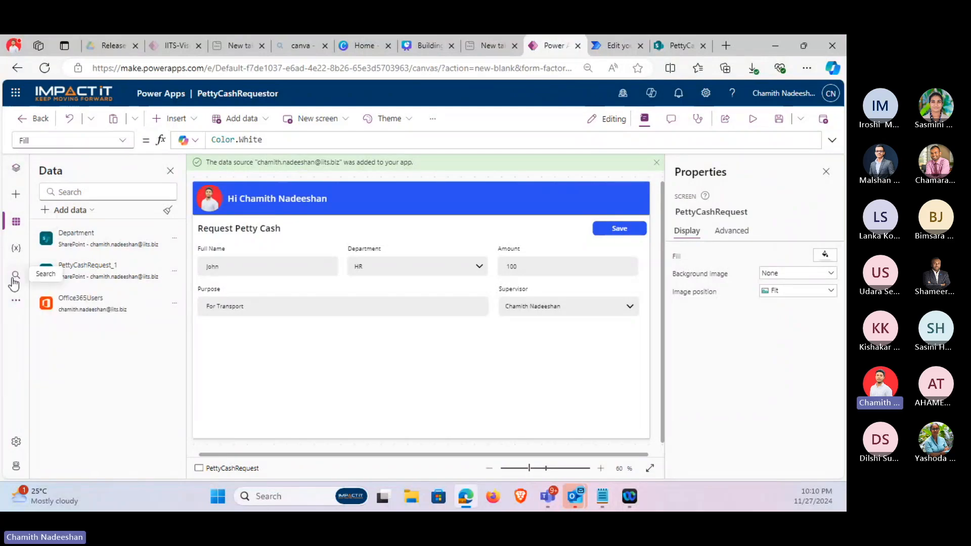
mouse_move(16, 309)
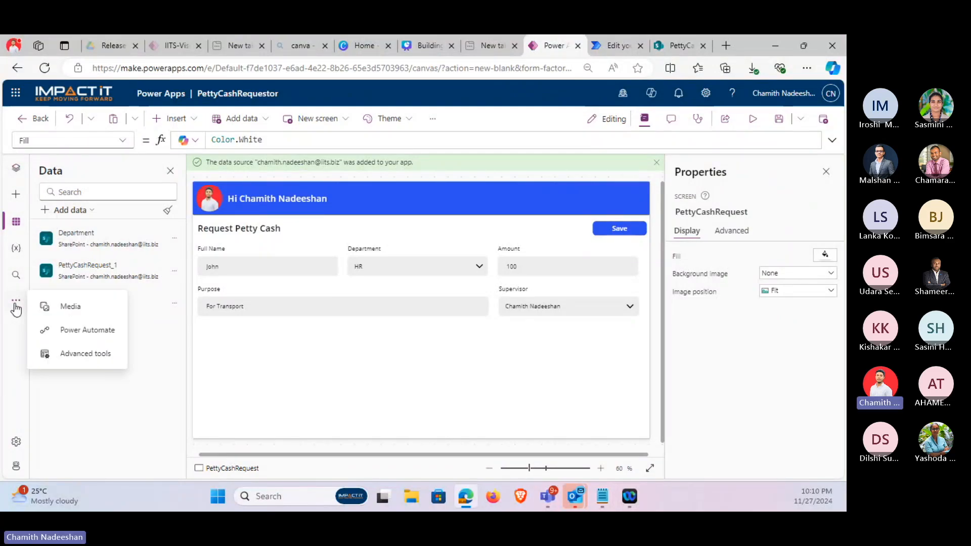
click(93, 337)
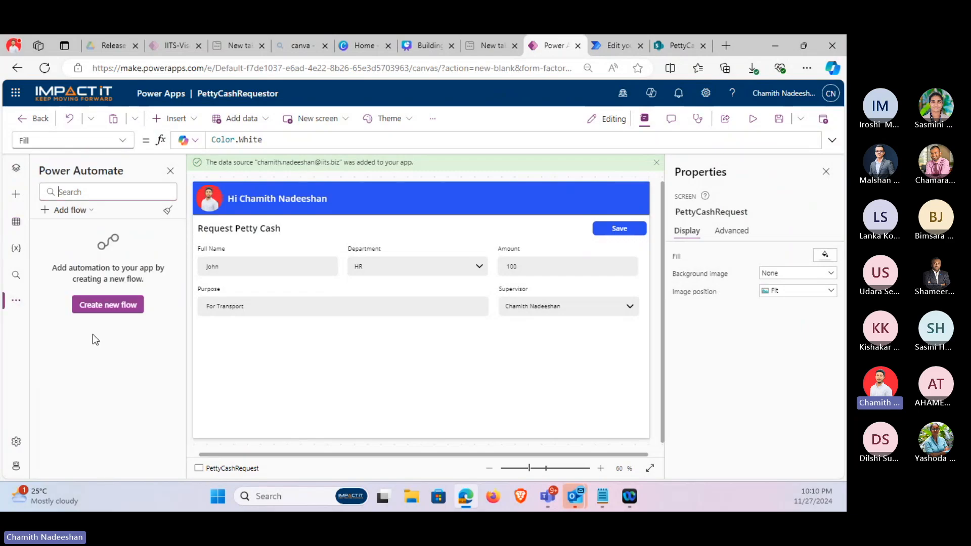
click(71, 210)
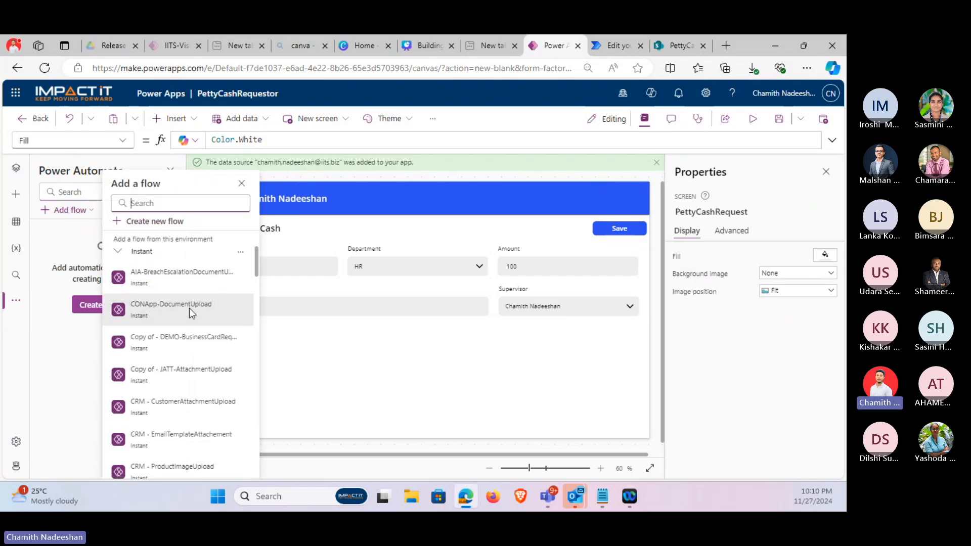
Look through the environment's instant flows for the approval flow and check its exact name in Power Automate.
scroll(189, 308, down, 5)
scroll(168, 291, up, 5)
mouse_move(162, 299)
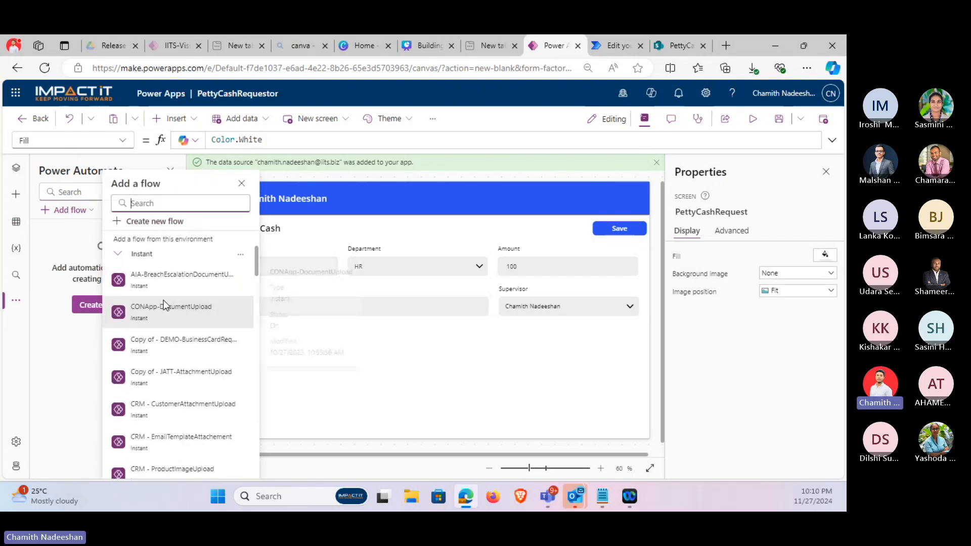
scroll(163, 300, down, 5)
scroll(163, 305, down, 5)
scroll(158, 363, up, 3)
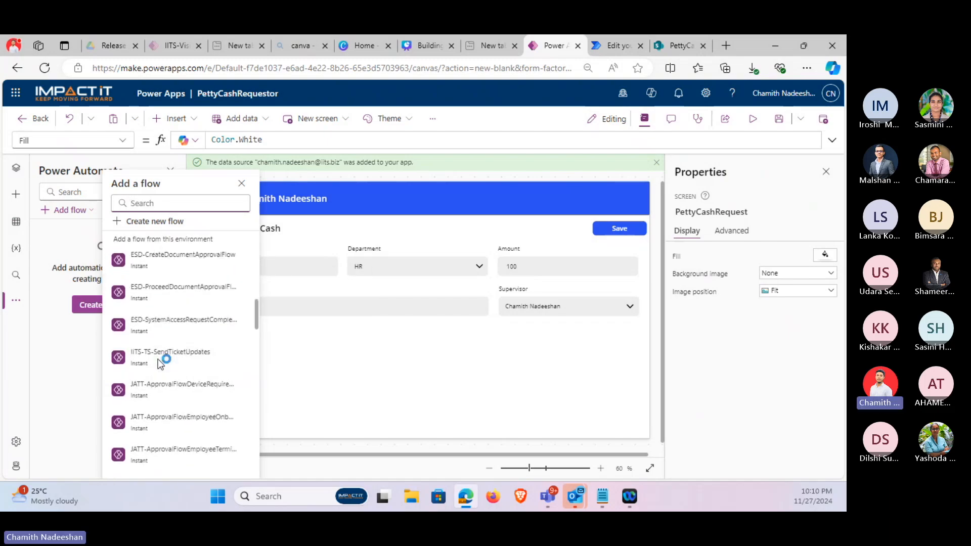
scroll(172, 332, up, 3)
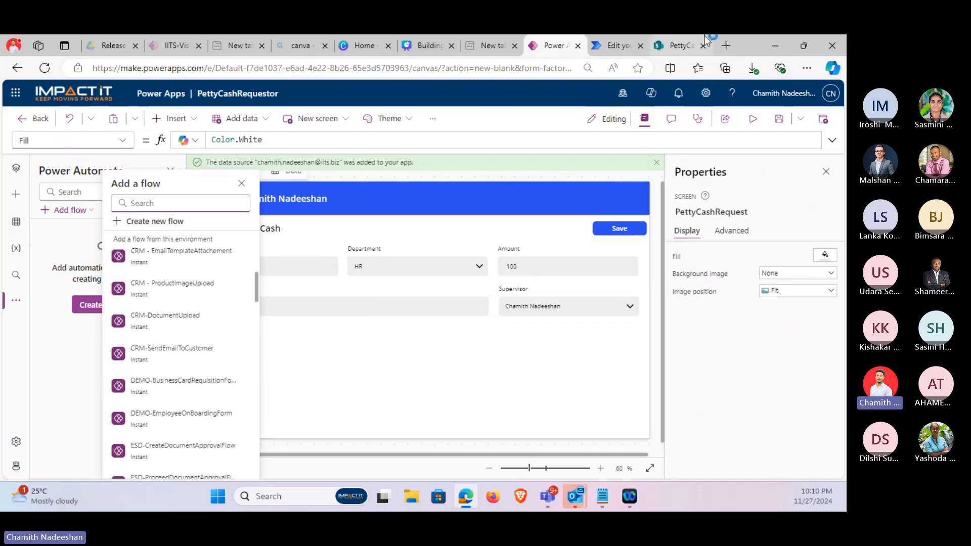
click(678, 46)
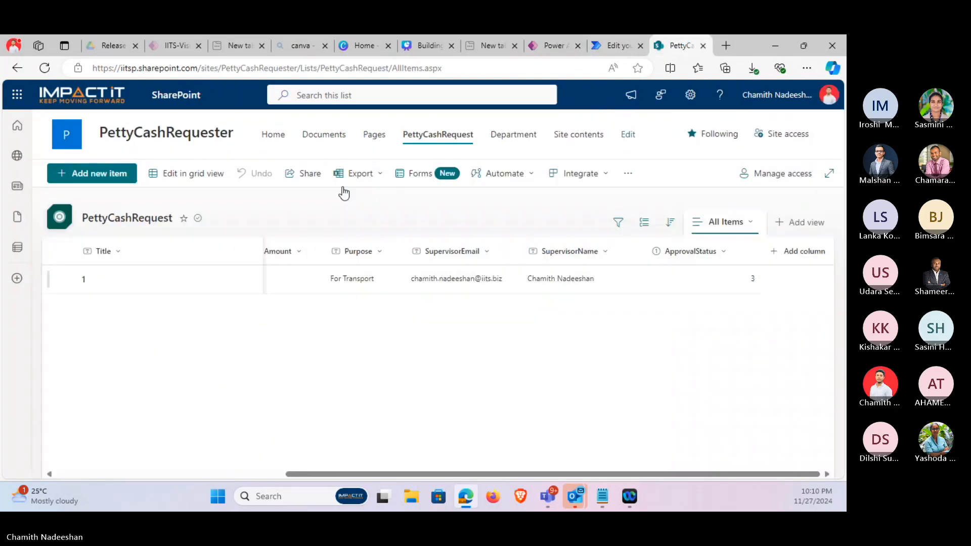
click(617, 44)
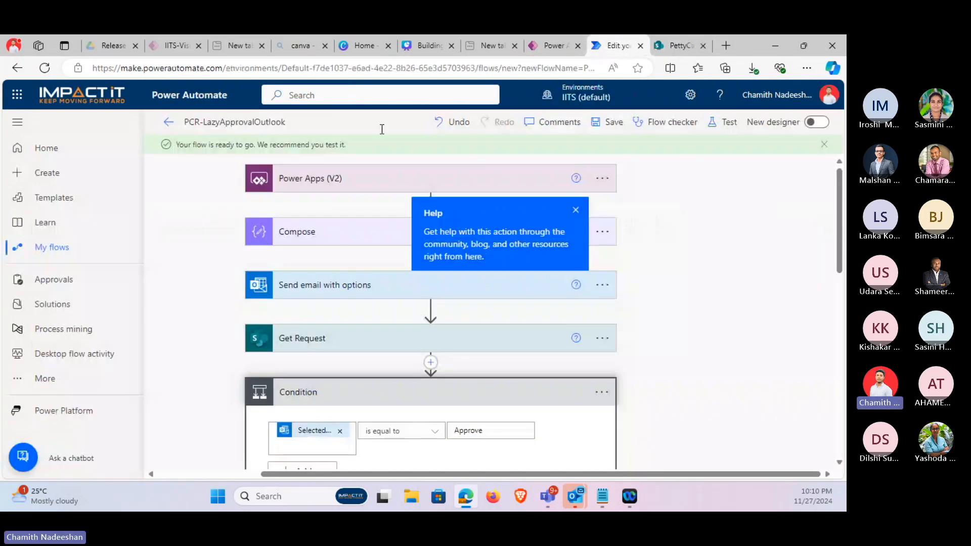
click(554, 46)
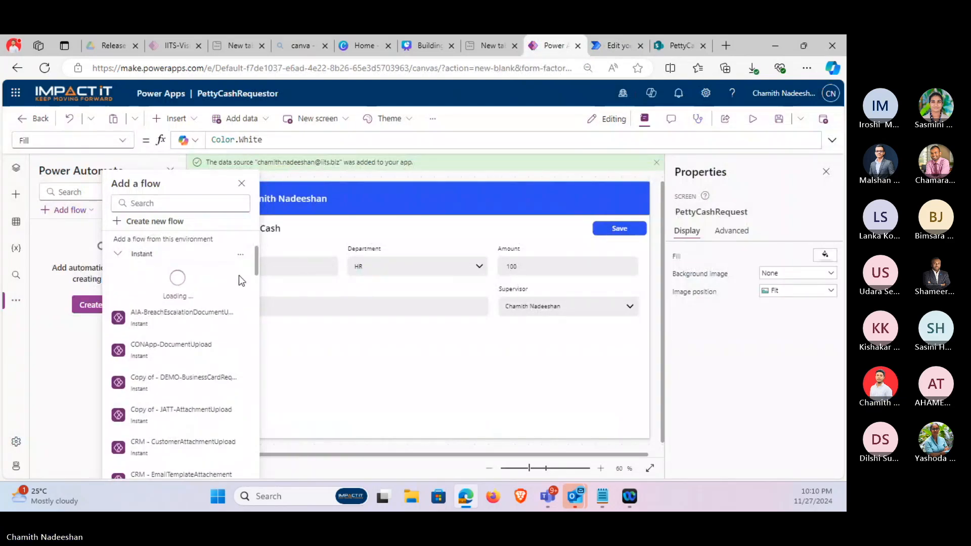
click(189, 202)
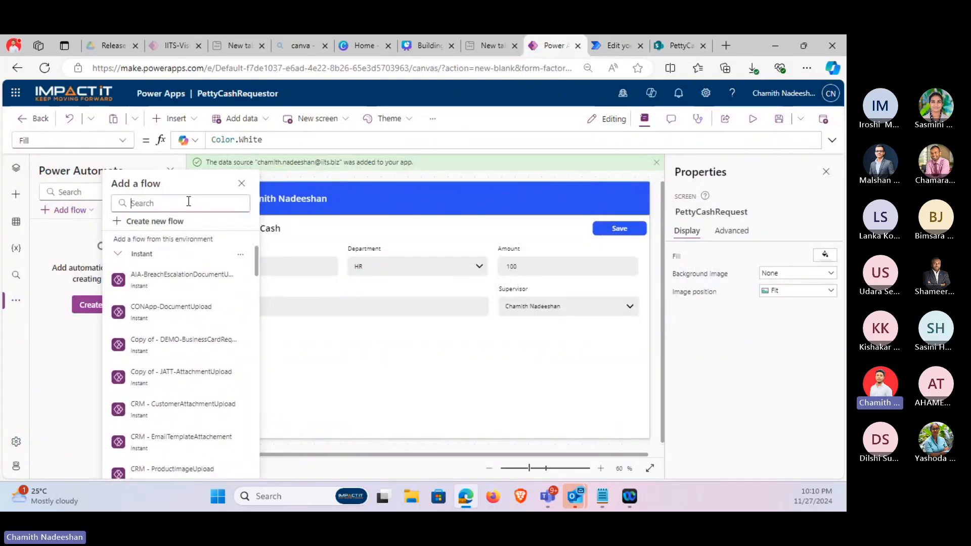
click(594, 46)
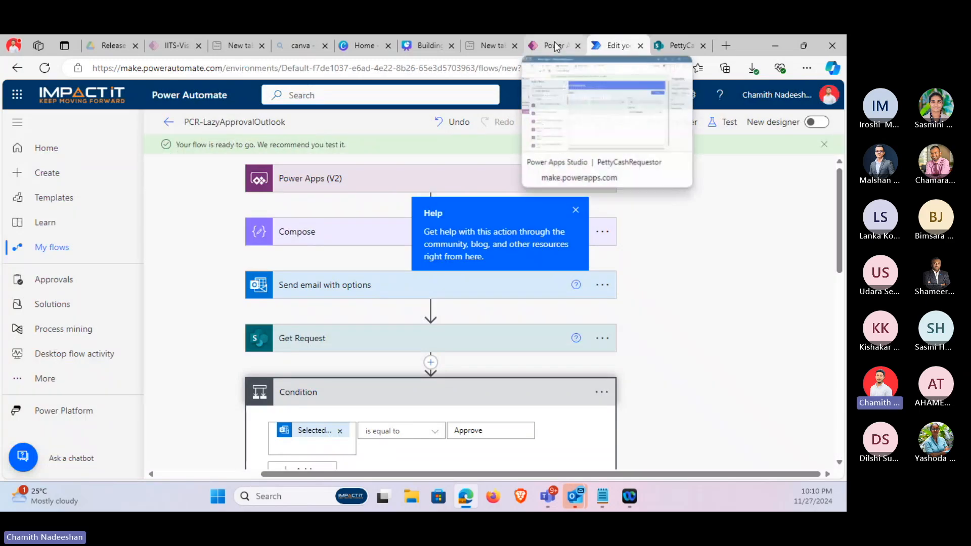
Search the available flows for PCR and add PCR-LazyApprovalOutlook to the app.
click(554, 45)
click(142, 204)
text(P)
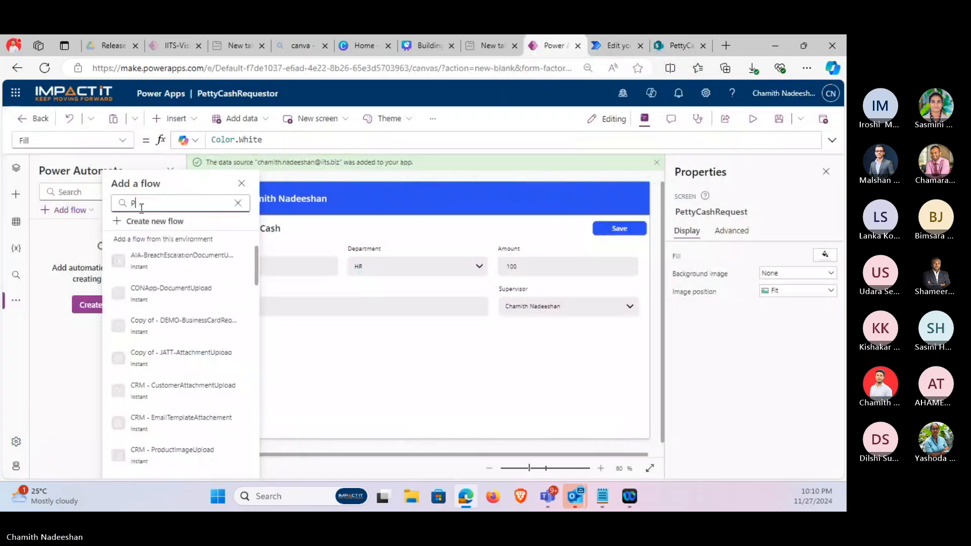
text(CR)
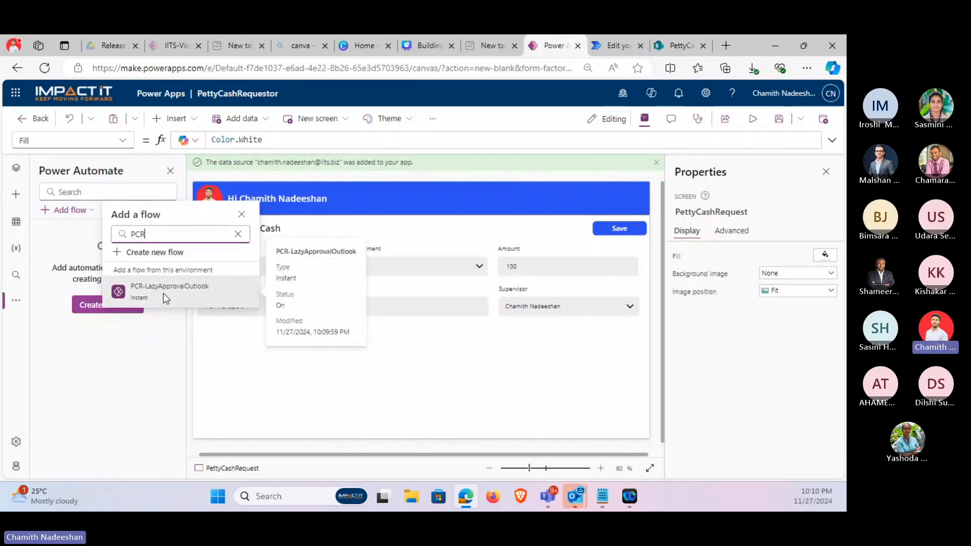
click(163, 293)
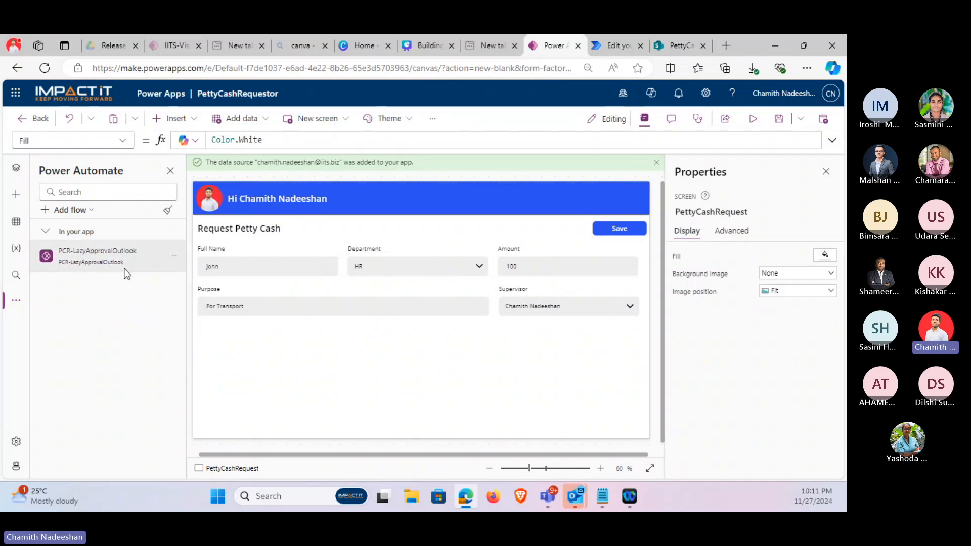
mouse_move(125, 272)
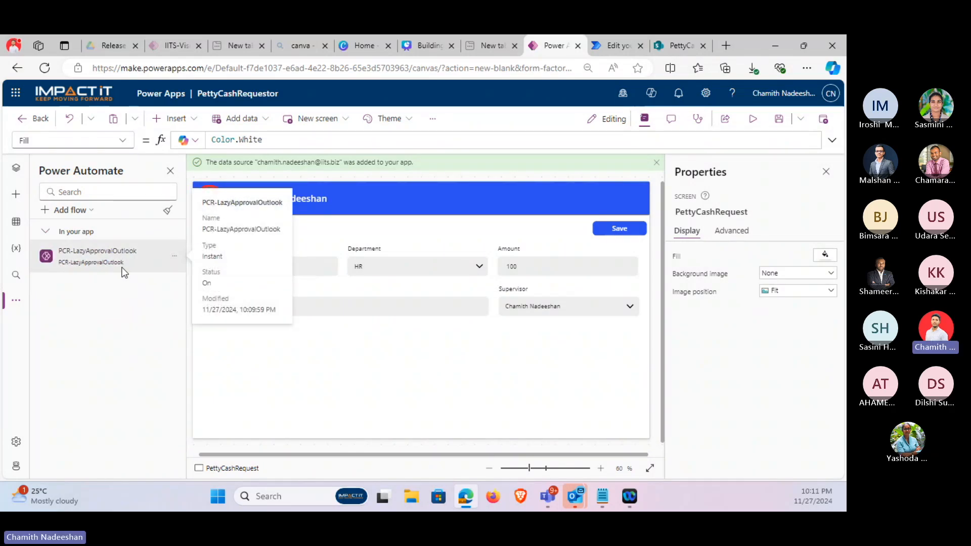
Append a 'PCR-LazyApprovalOutlook'.Run() call after the Notify line in the Save button's OnSelect formula.
click(615, 229)
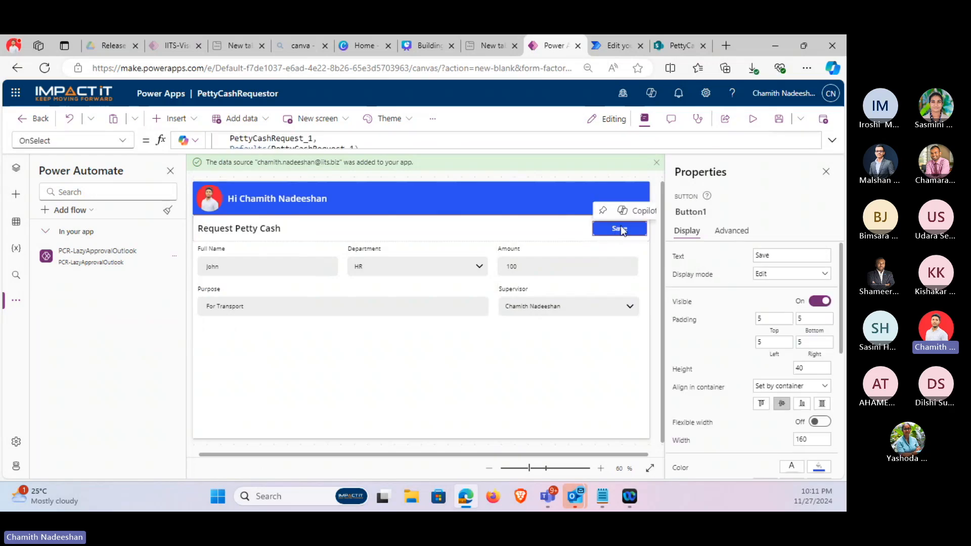
click(836, 148)
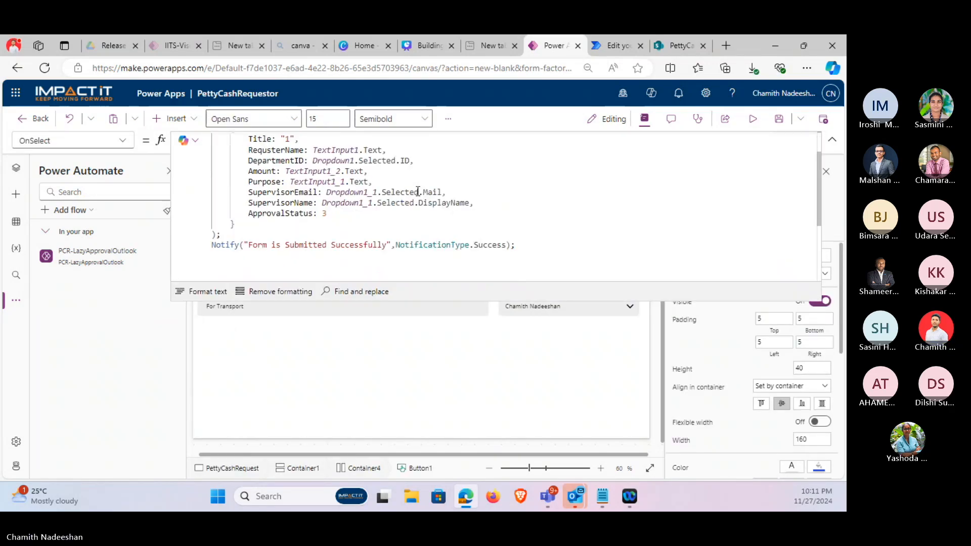
click(540, 245)
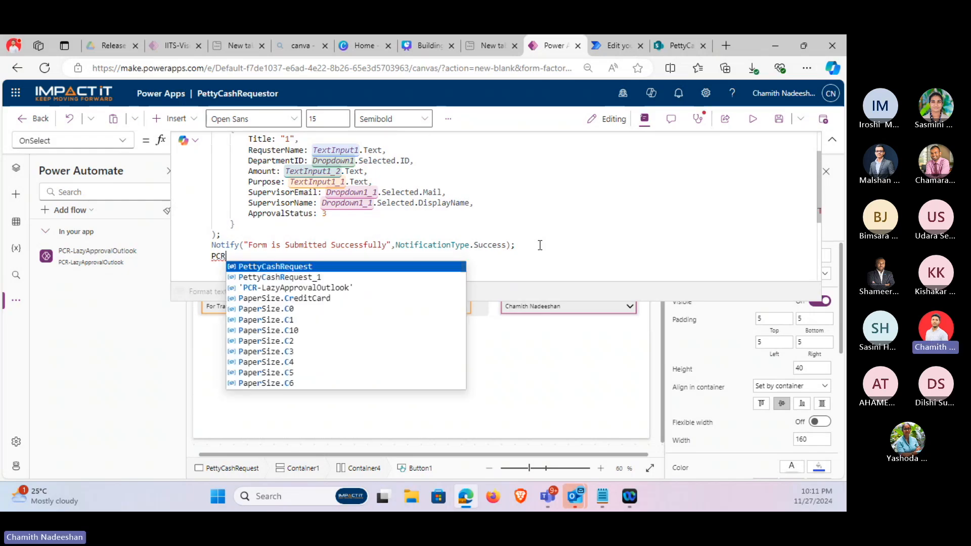
key(Down)
key(Down)
key(Tab)
text(.R)
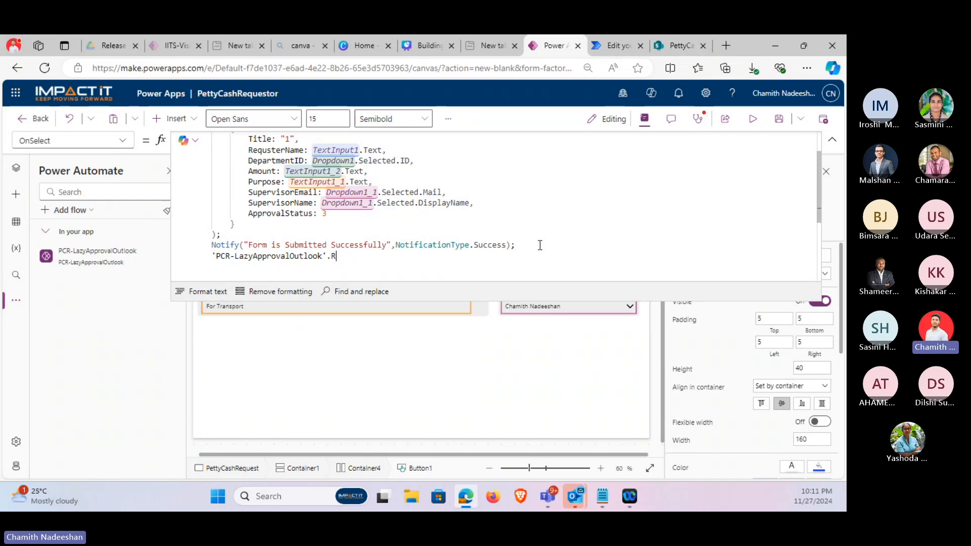
key(Tab)
text(()
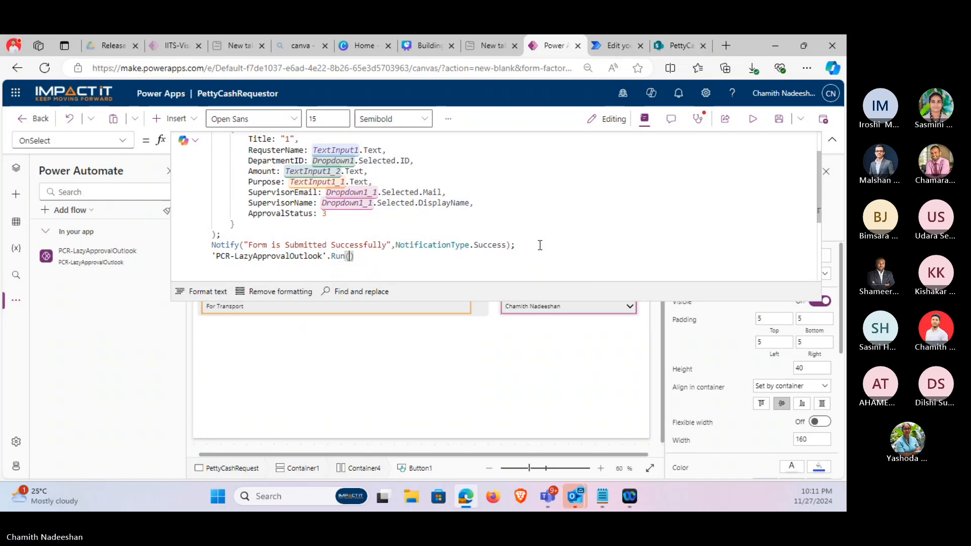
key(Return)
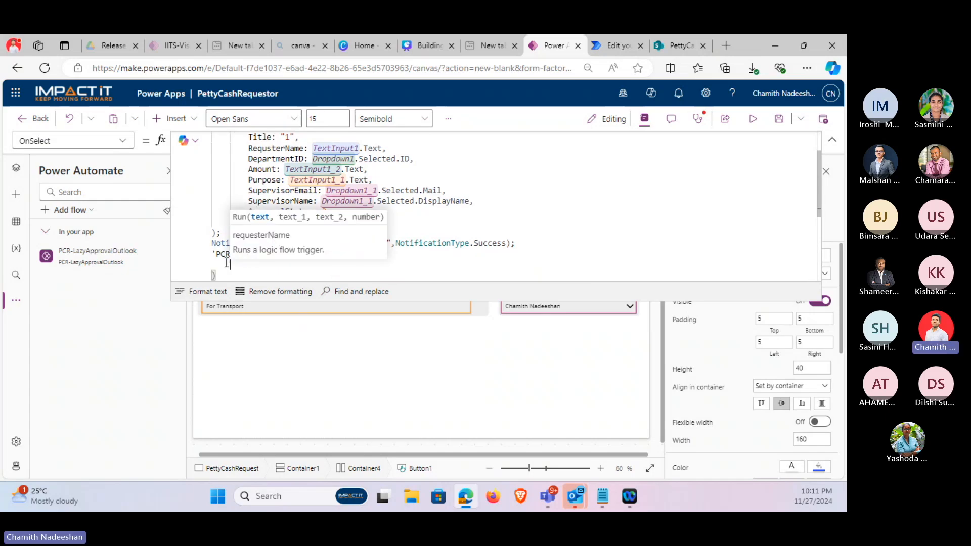
Check the flow's trigger inputs, then pass TextInput1.Text from the Patch as the Run call's requesterName argument.
click(611, 47)
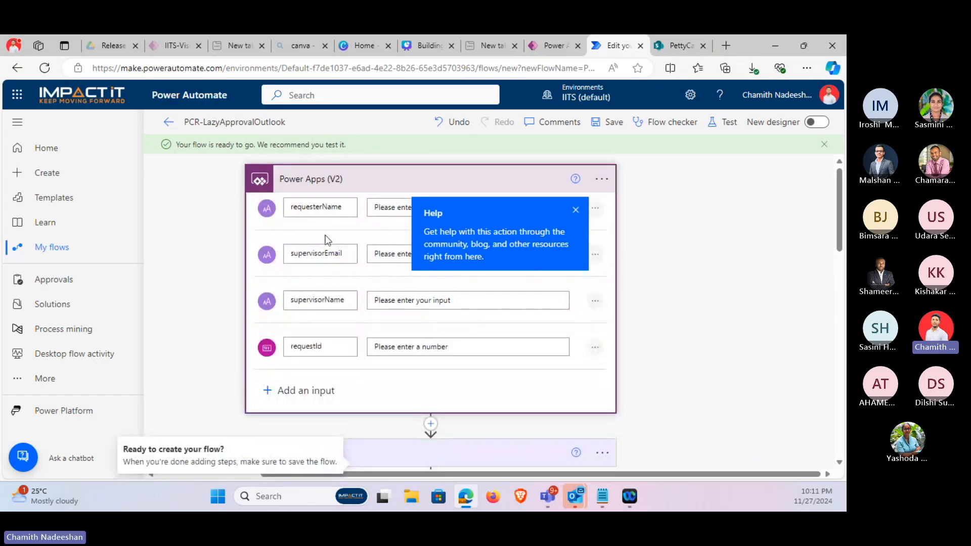
click(555, 47)
scroll(254, 261, up, 1)
drag(313, 191, 382, 191)
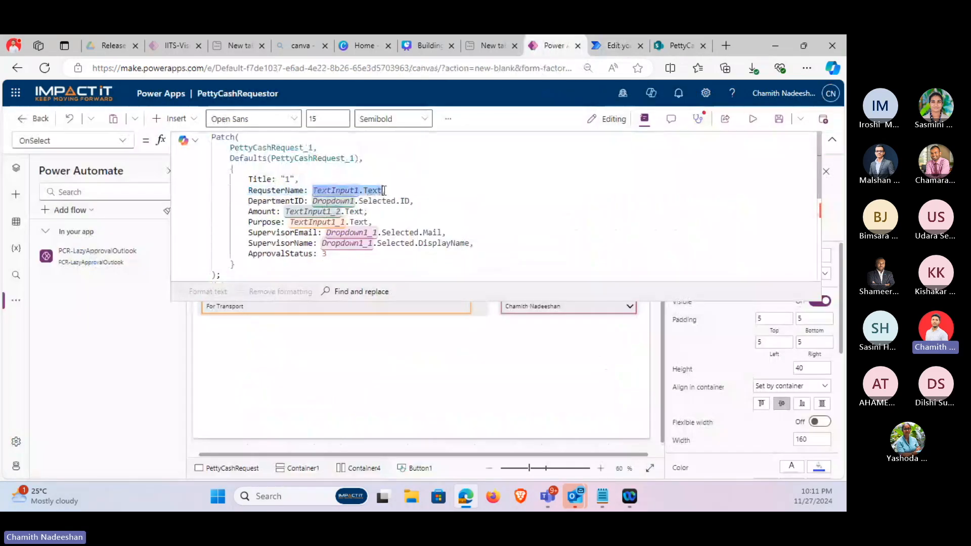
key(ctrl+c)
scroll(315, 194, down, 1)
click(271, 245)
key(ctrl+v)
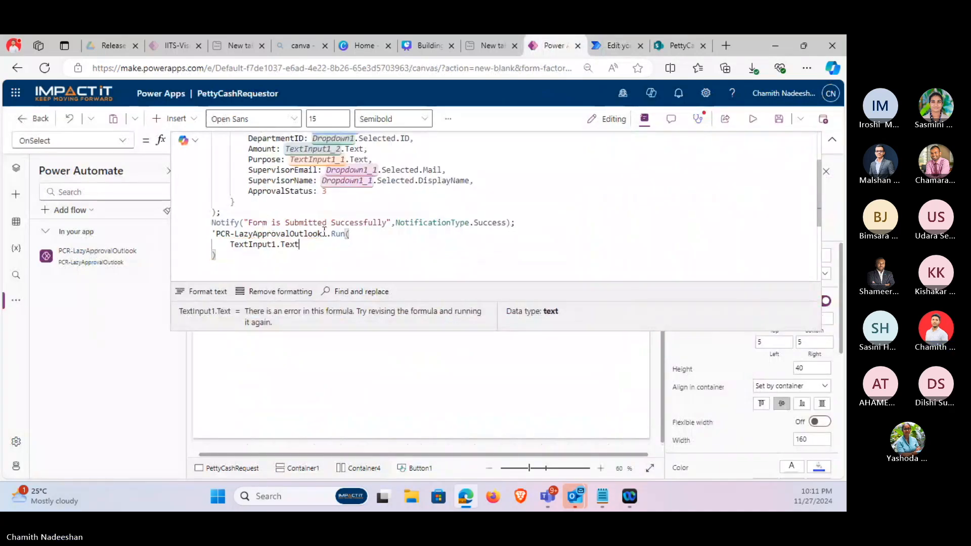
text(,)
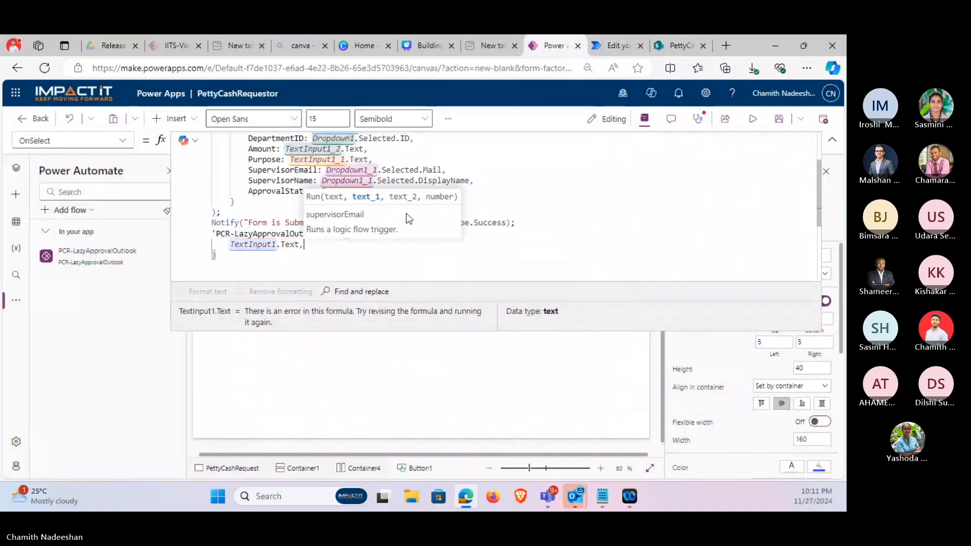
Recheck the trigger's input order and pass Dropdown1_1.Selected.Mail as the Run call's supervisorEmail argument.
click(623, 47)
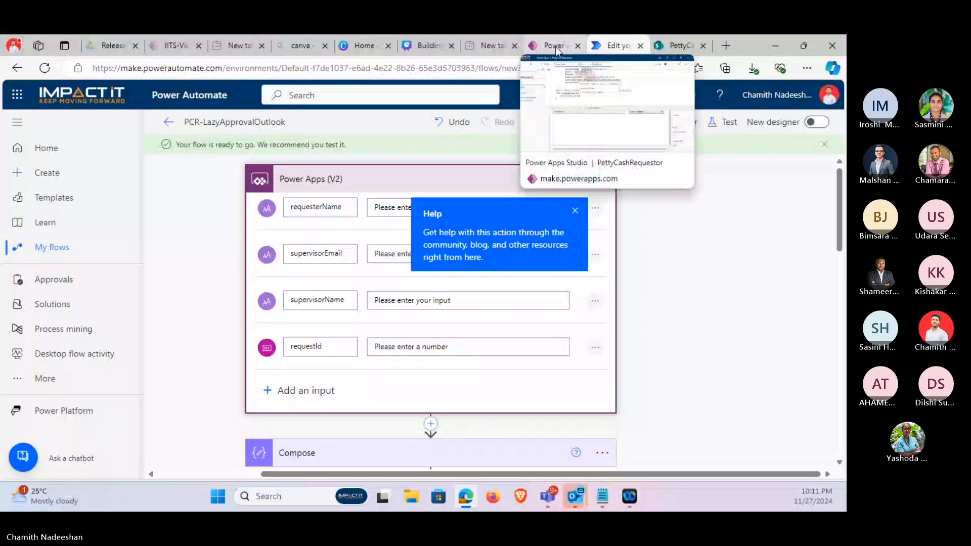
click(555, 46)
drag(326, 170, 443, 170)
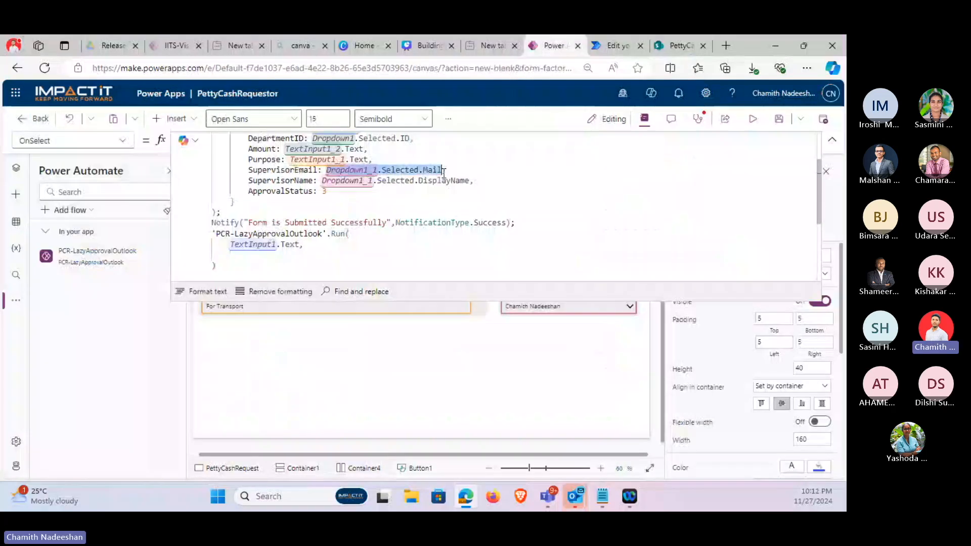
key(ctrl+c)
click(277, 251)
key(ctrl+v)
text(,)
key(Return)
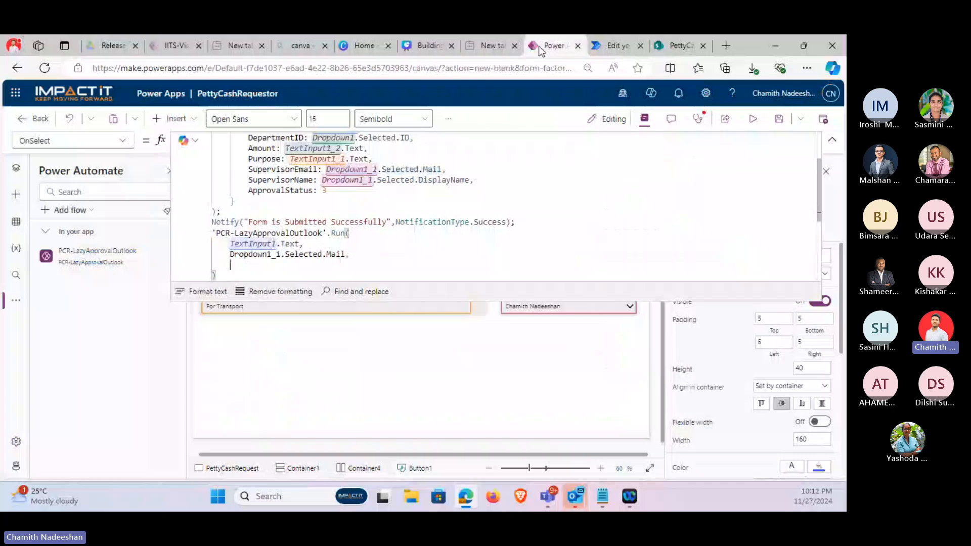
Remove the whole Patch statement from the start of the Save button's OnSelect formula.
scroll(222, 139, up, 2)
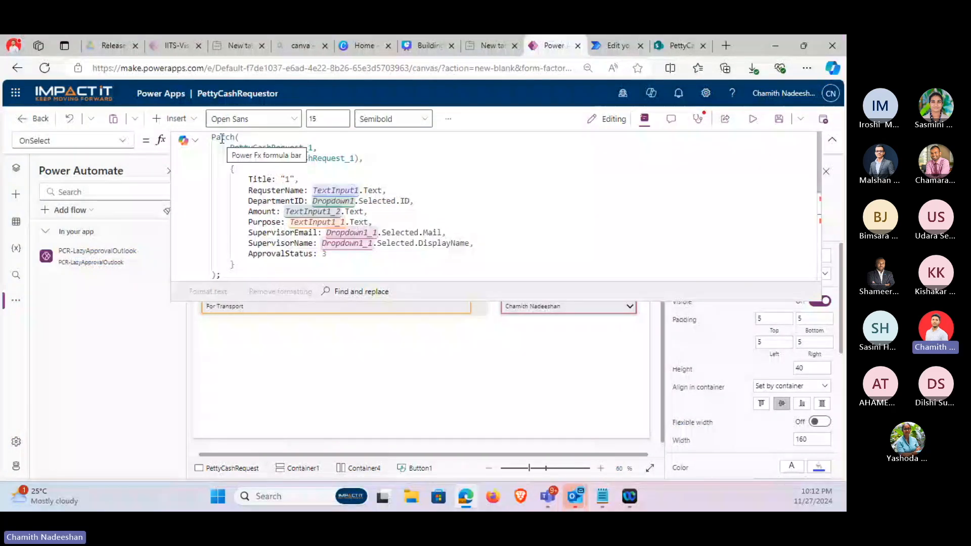
click(222, 138)
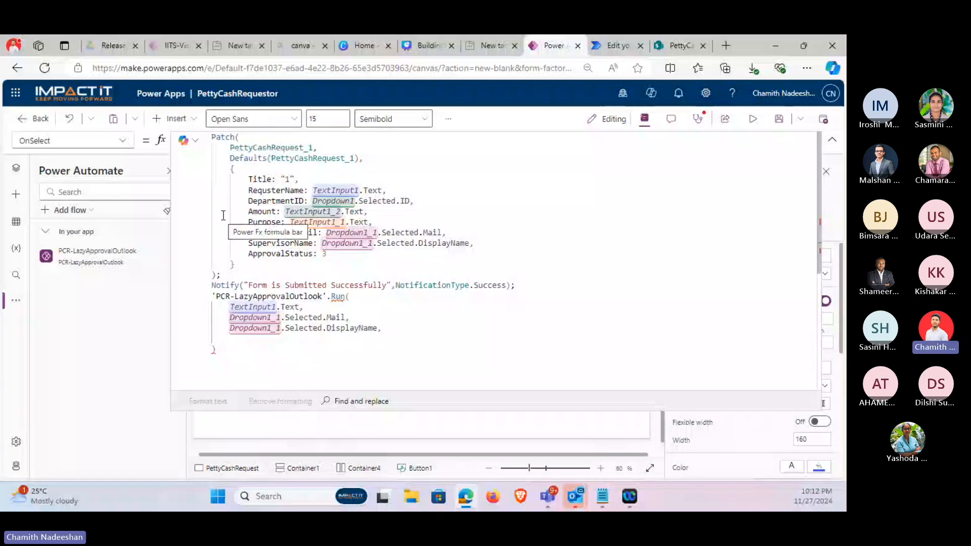
drag(211, 136, 220, 275)
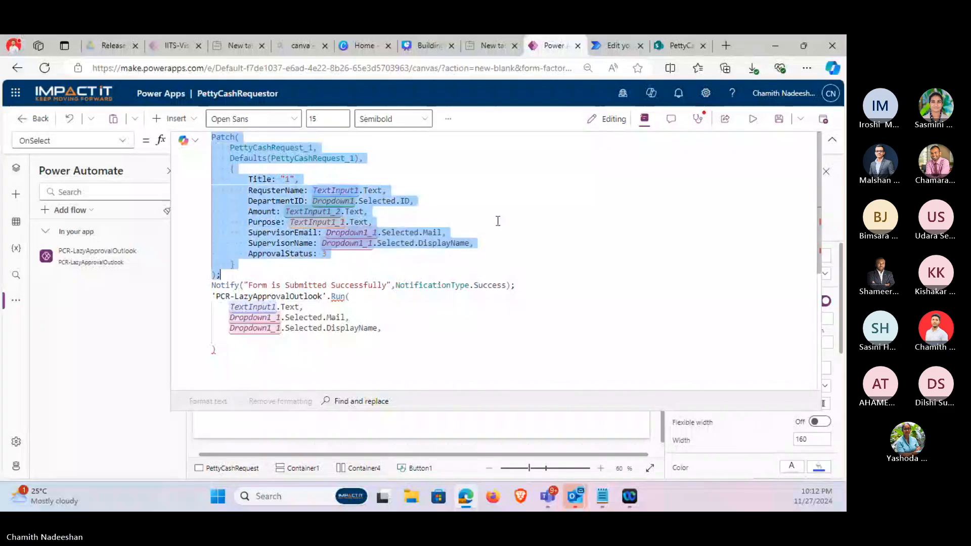
key(Delete)
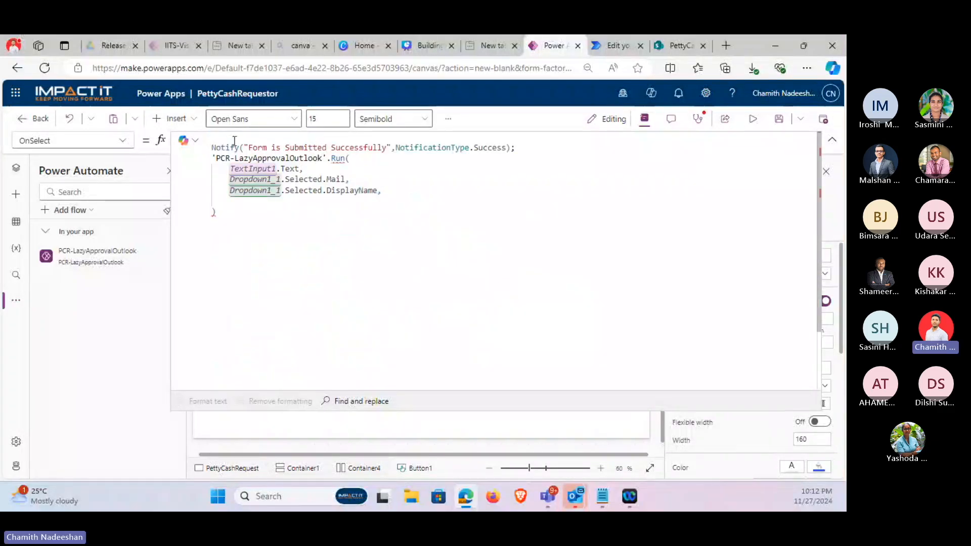
Add an UpdateContext call at the start of the formula that stores the removed Patch statement in the context variable requestId.
text(UpdateContext)
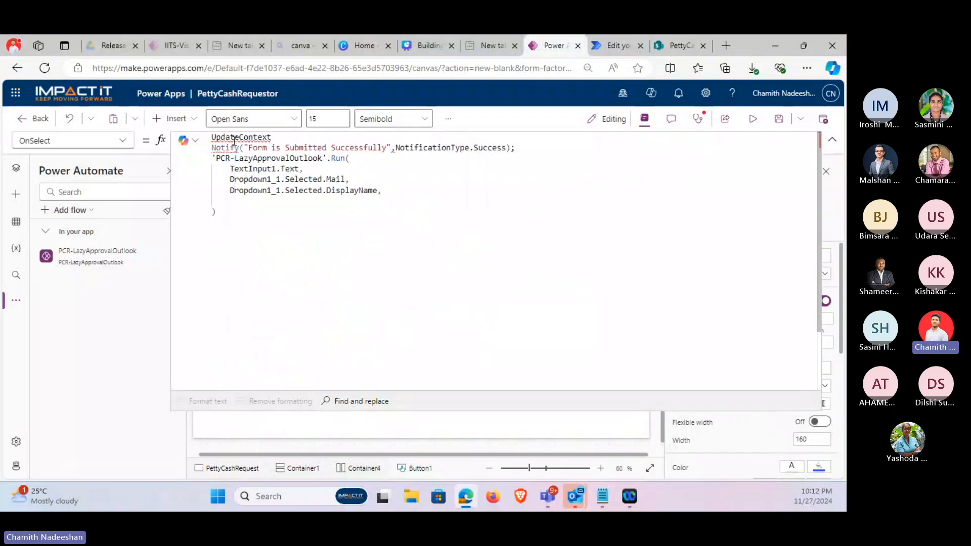
text(({)
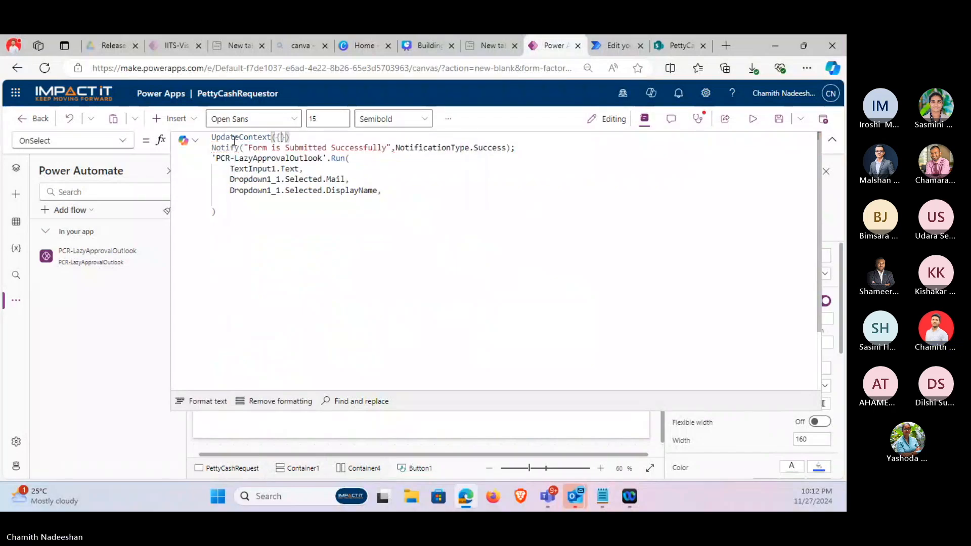
key(Return)
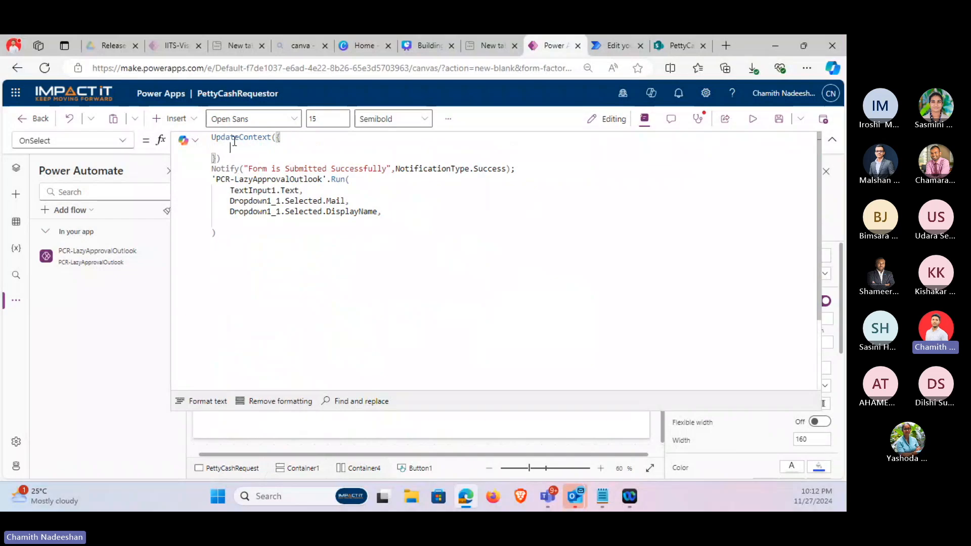
text(req)
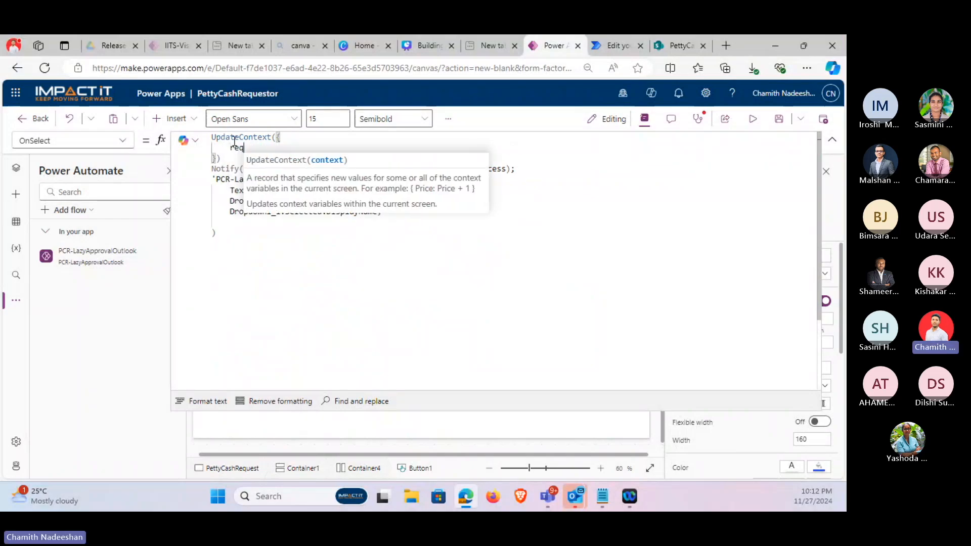
text(uestId:)
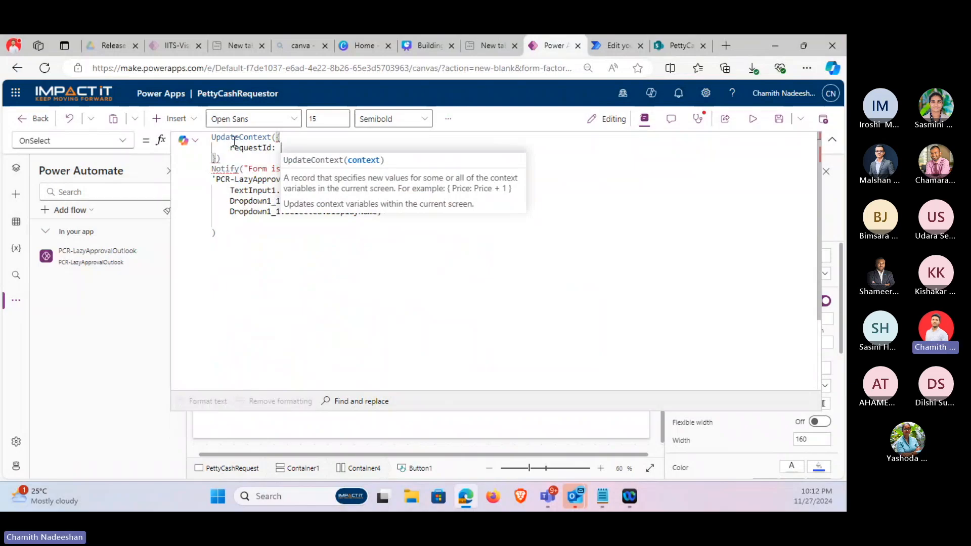
key(ctrl+v)
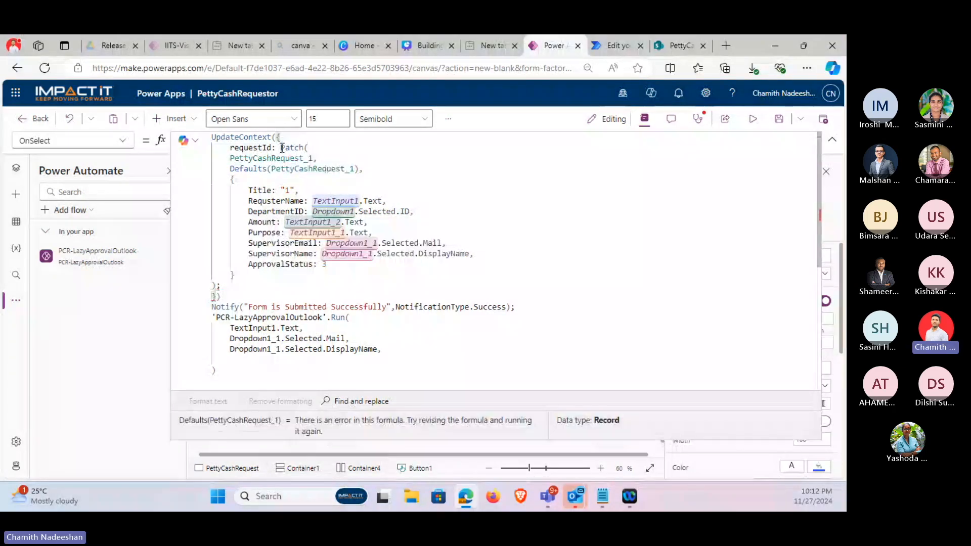
Remove the semicolon after the nested Patch and end the UpdateContext call with a semicolon instead.
drag(281, 147, 337, 276)
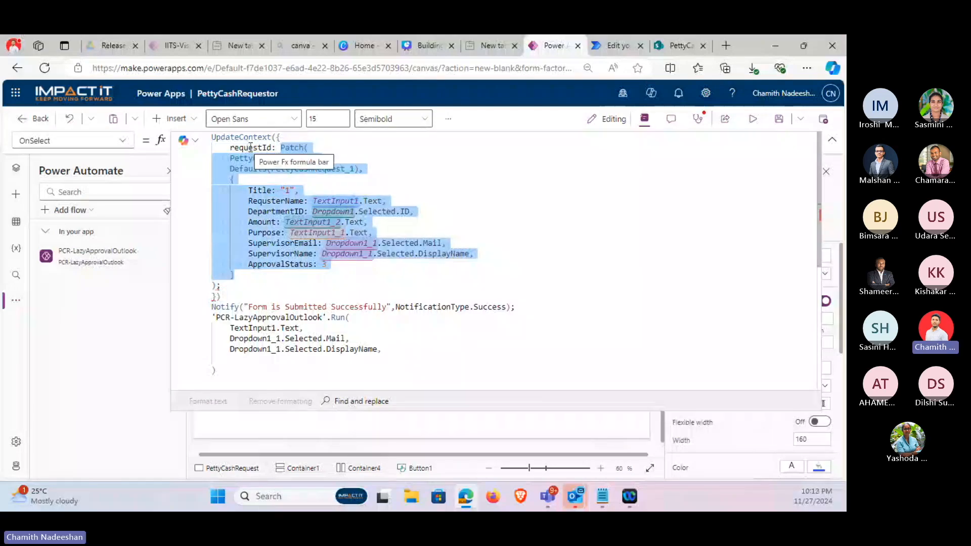
click(282, 146)
drag(282, 147, 331, 266)
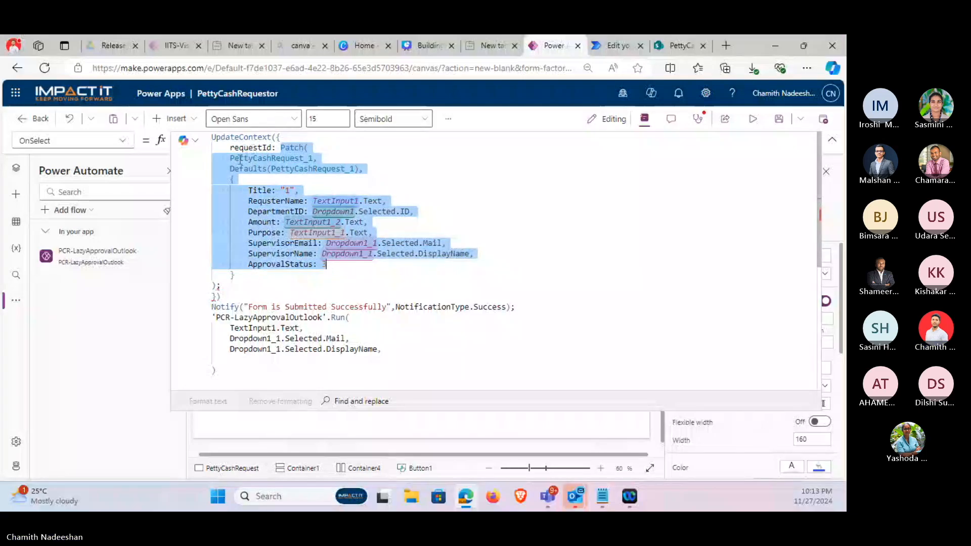
double_click(249, 148)
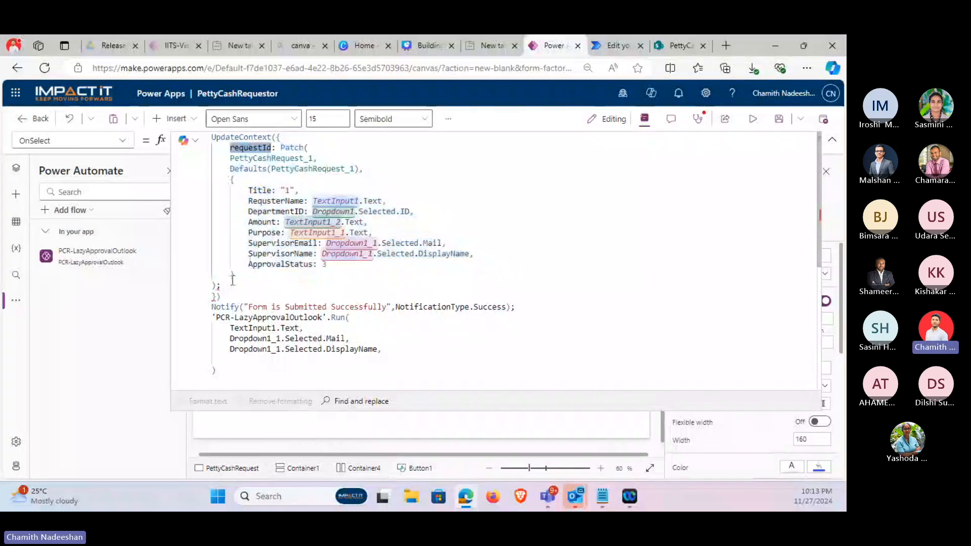
click(226, 287)
key(BackSpace)
click(264, 292)
text(;)
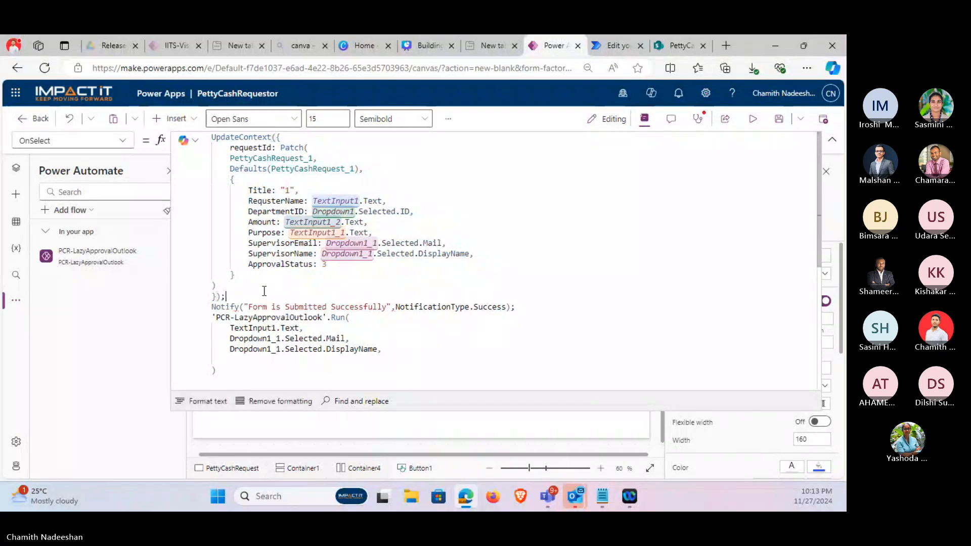
Pass requestId.ID as the Run call's last argument, after Dropdown1_1.Selected.DisplayName.
click(388, 347)
key(Return)
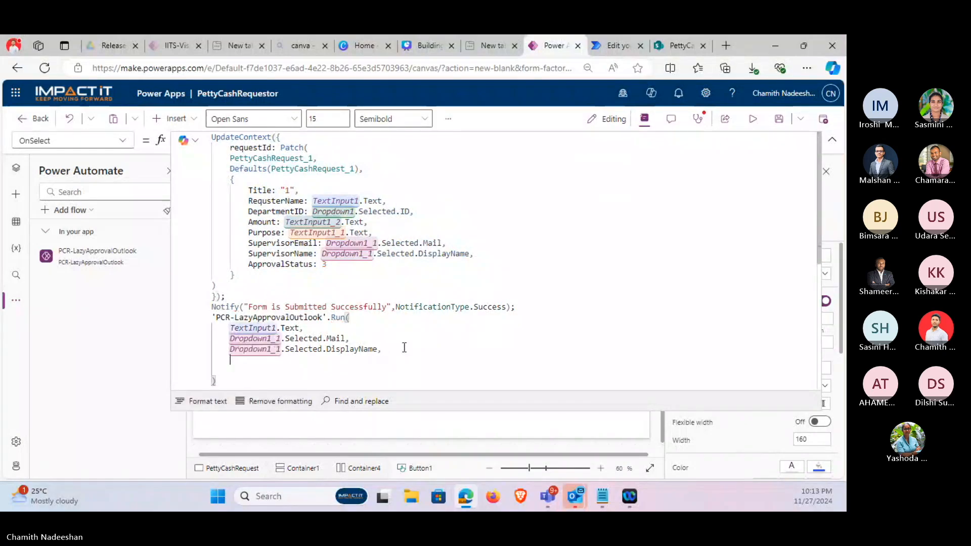
double_click(255, 147)
key(ctrl+c)
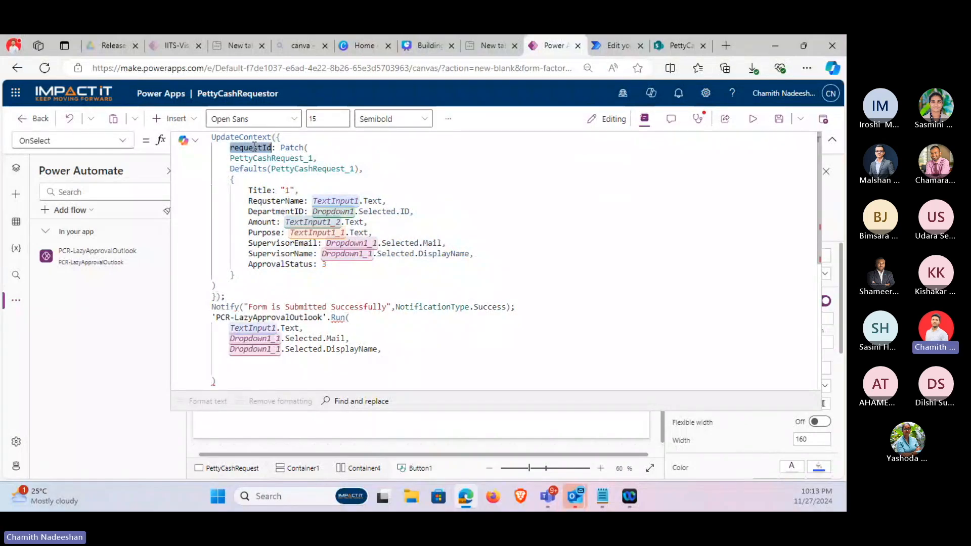
click(264, 361)
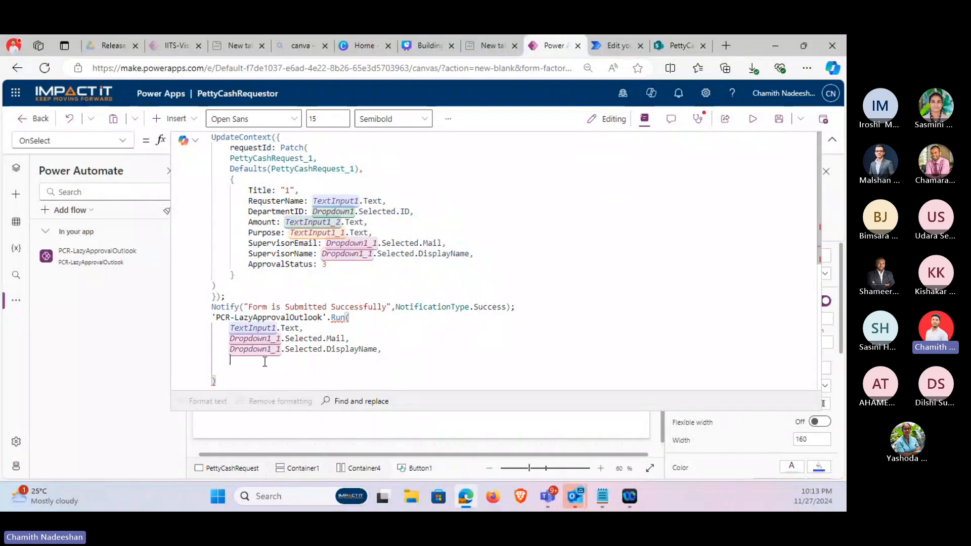
key(ctrl+v)
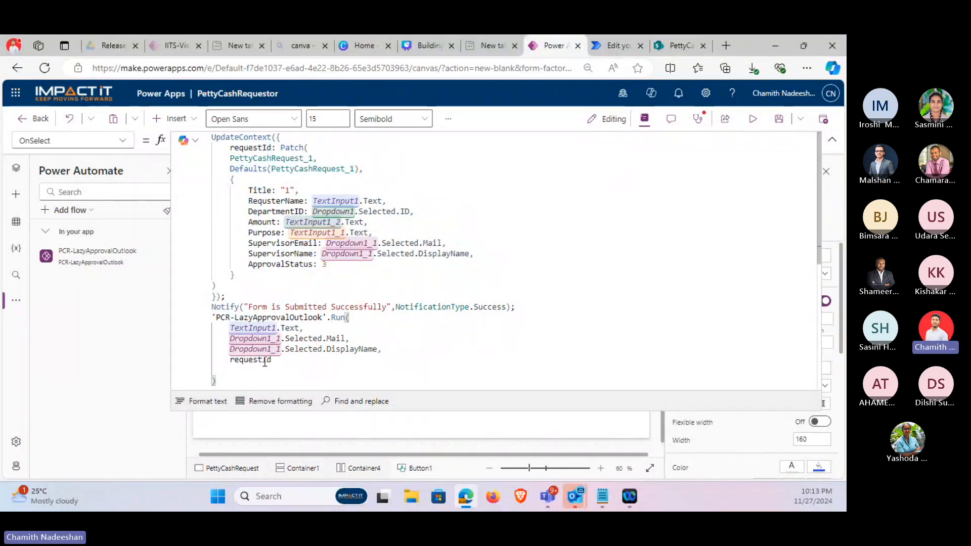
text(.ID)
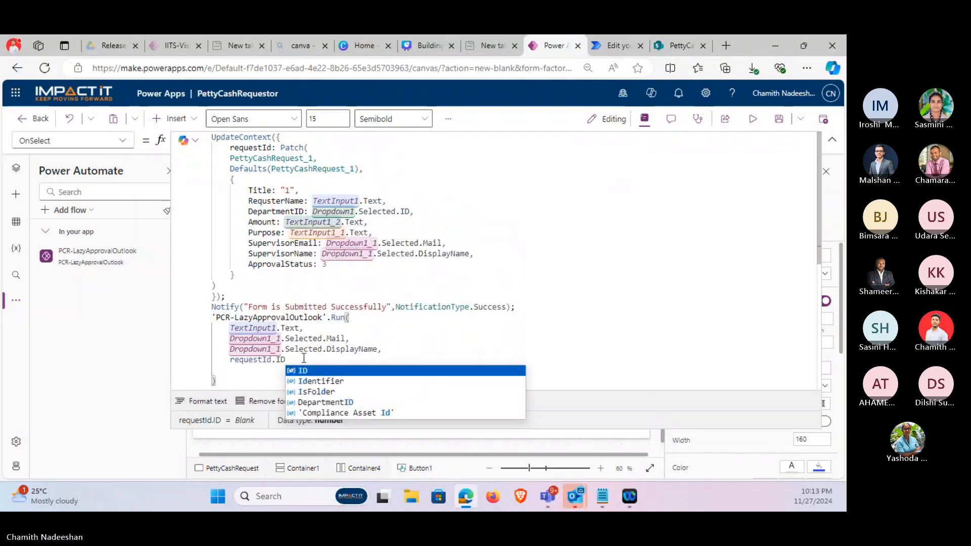
click(524, 307)
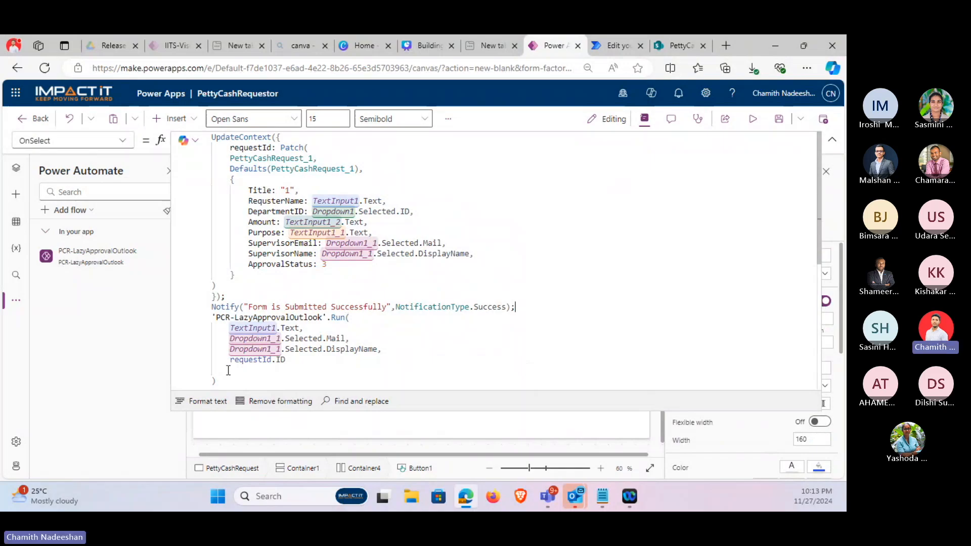
Remove the blank line before the Run call's closing parenthesis, add one after the Notify line, and collapse the formula editor.
click(228, 371)
key(BackSpace)
key(BackSpace)
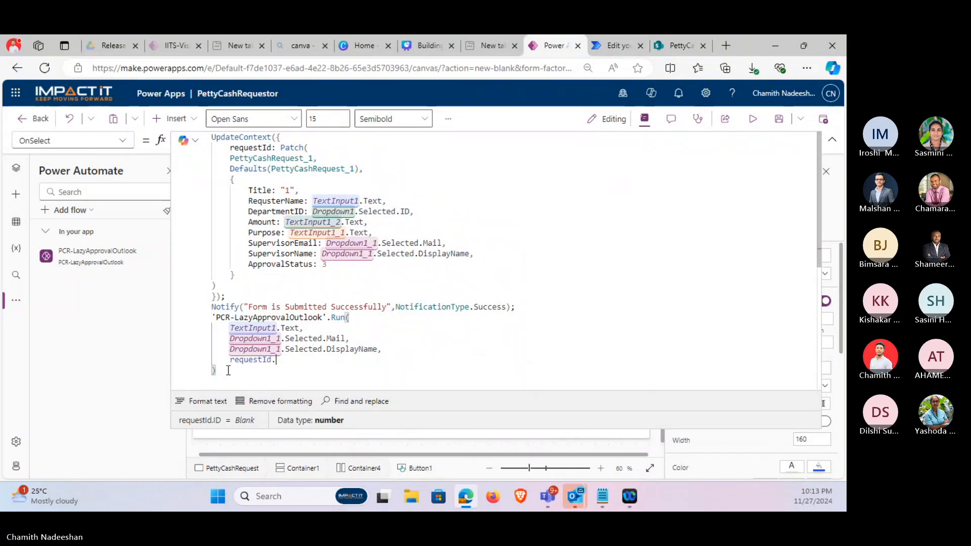
text(ID)
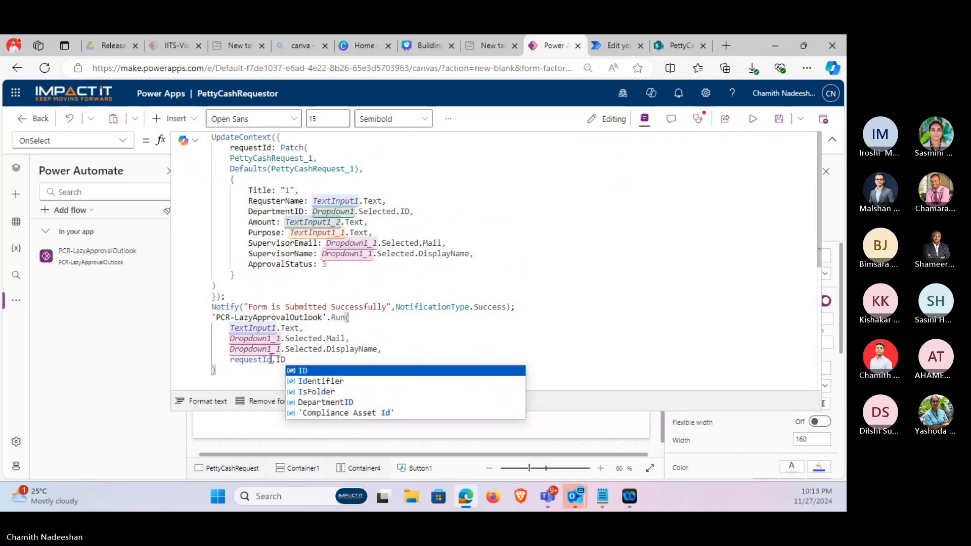
click(520, 307)
key(Return)
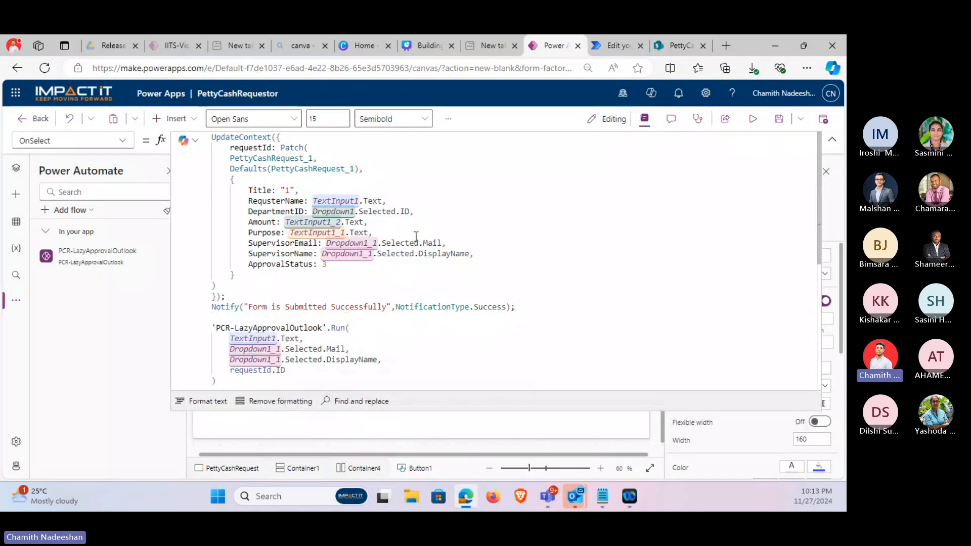
scroll(416, 236, down, 3)
scroll(330, 265, up, 3)
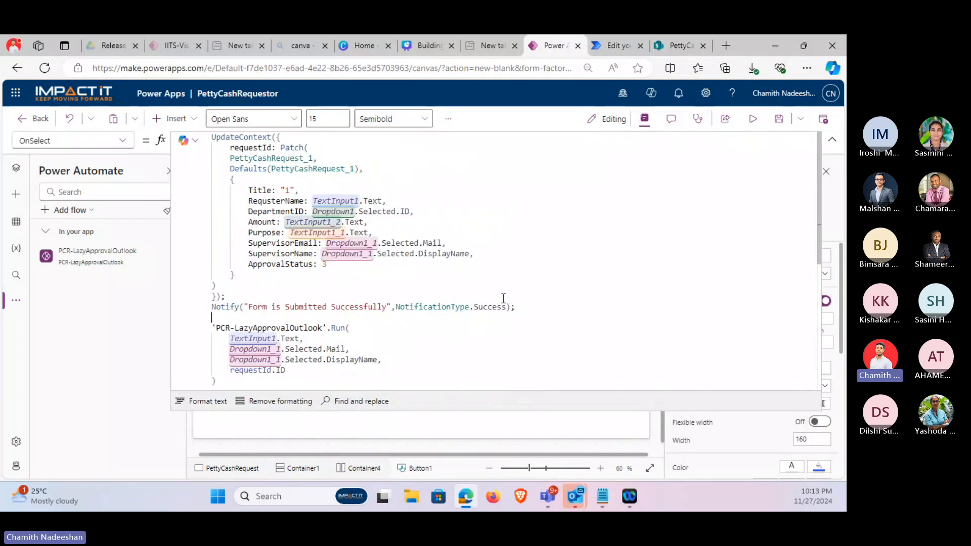
click(831, 143)
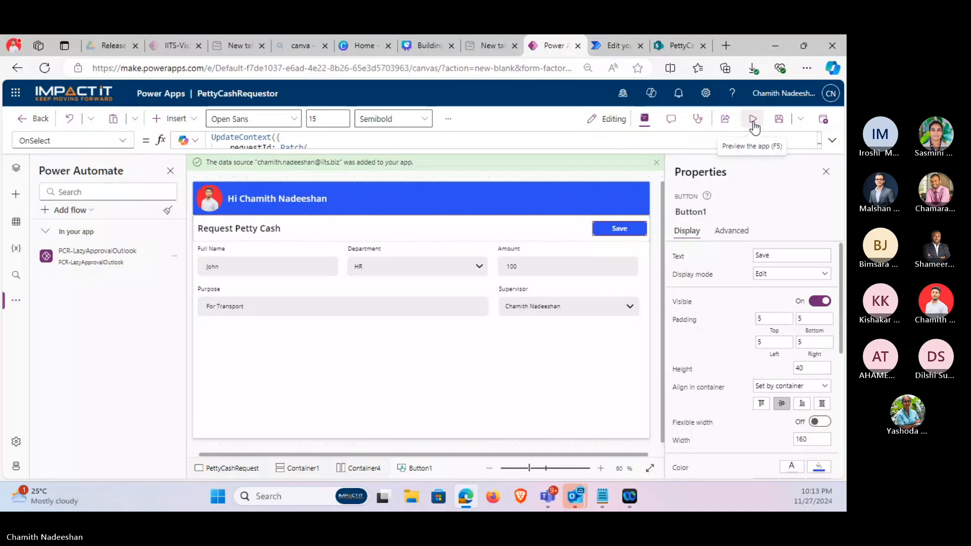
Preview the app and save a request with a new full name, department Accounting, amount 300 and purpose "For Luch".
click(753, 120)
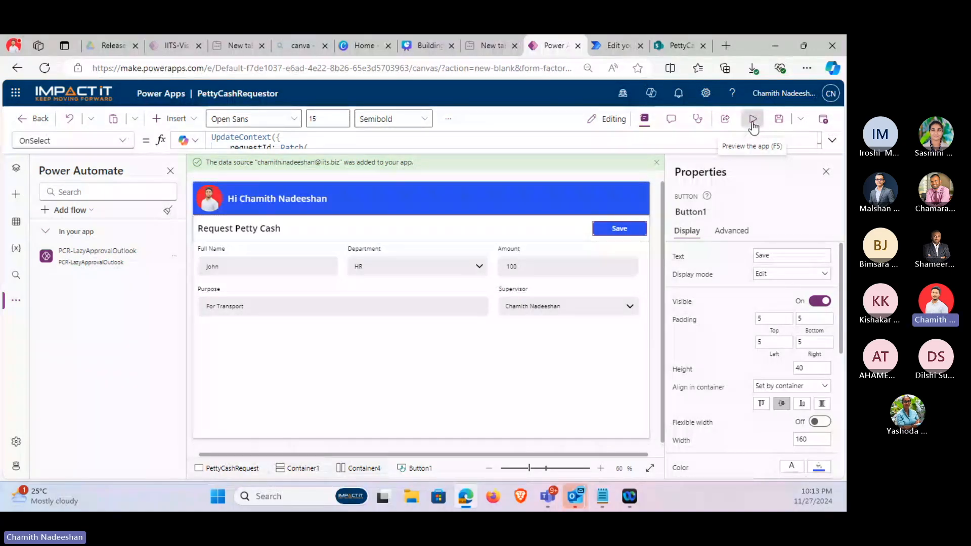
double_click(172, 241)
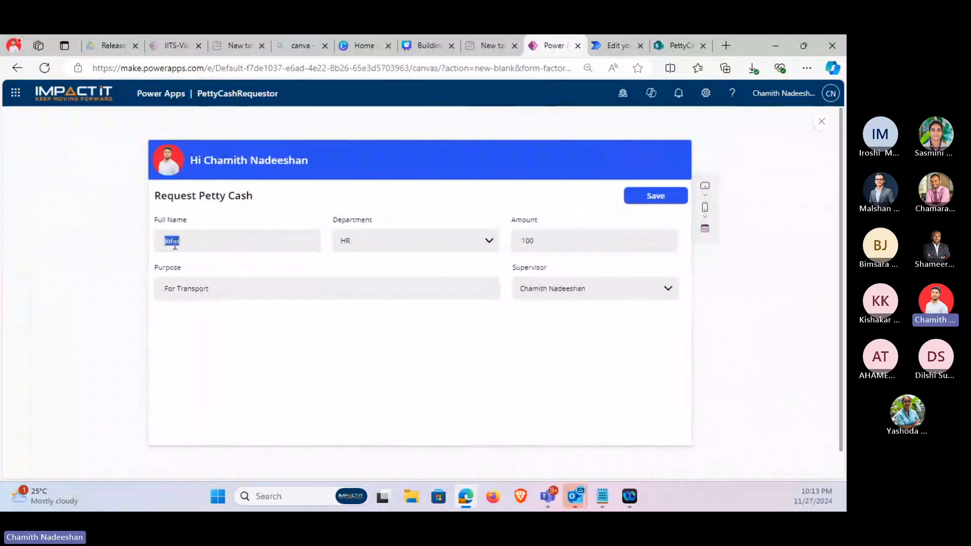
text(David)
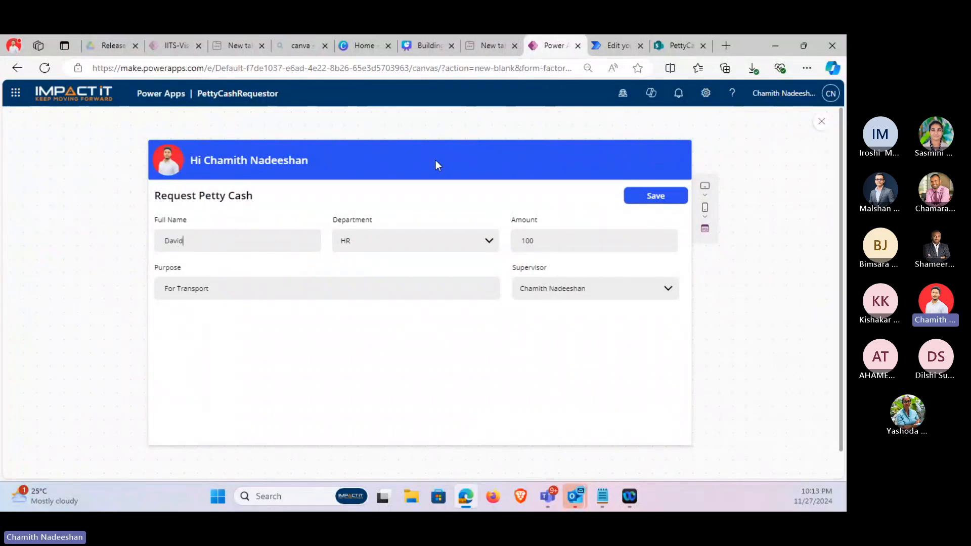
click(425, 242)
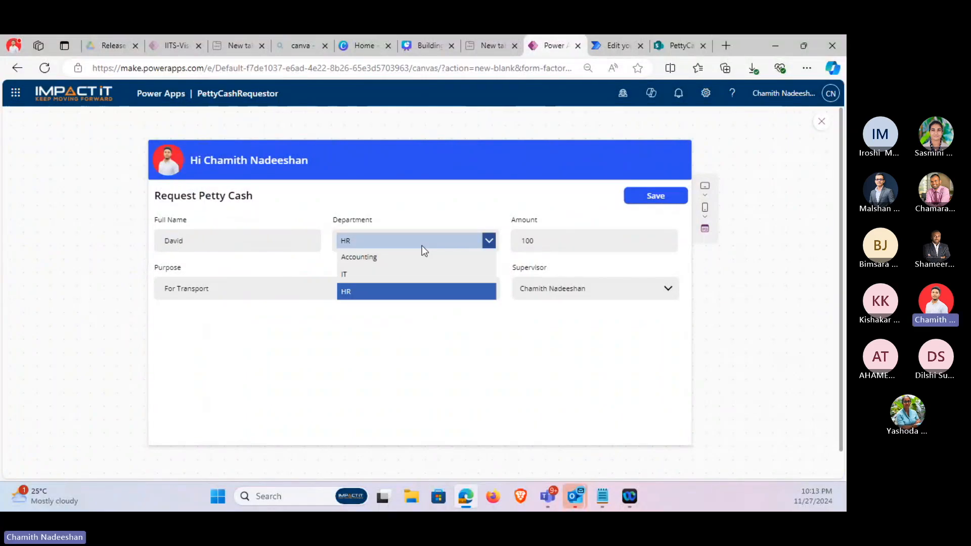
click(398, 257)
double_click(526, 242)
text(300)
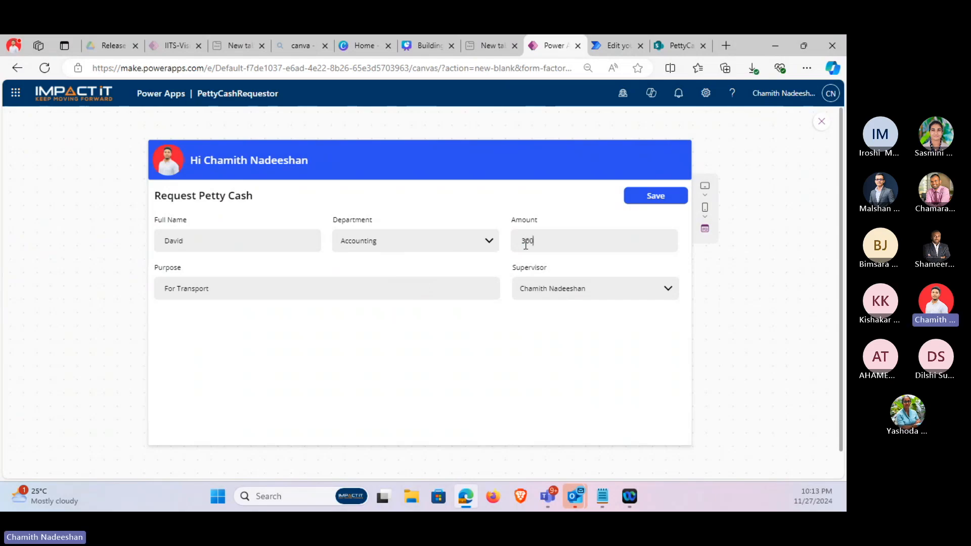
double_click(339, 289)
text(Luch)
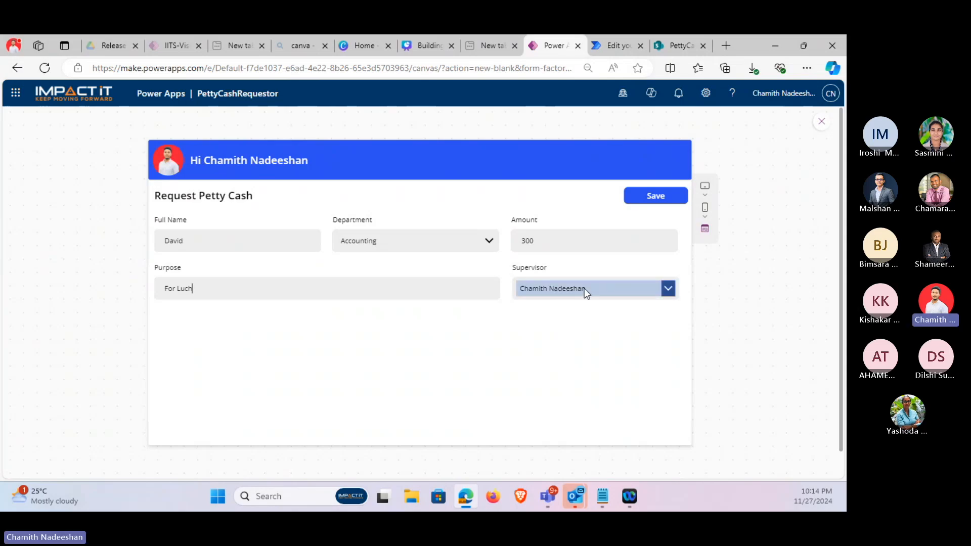
click(641, 199)
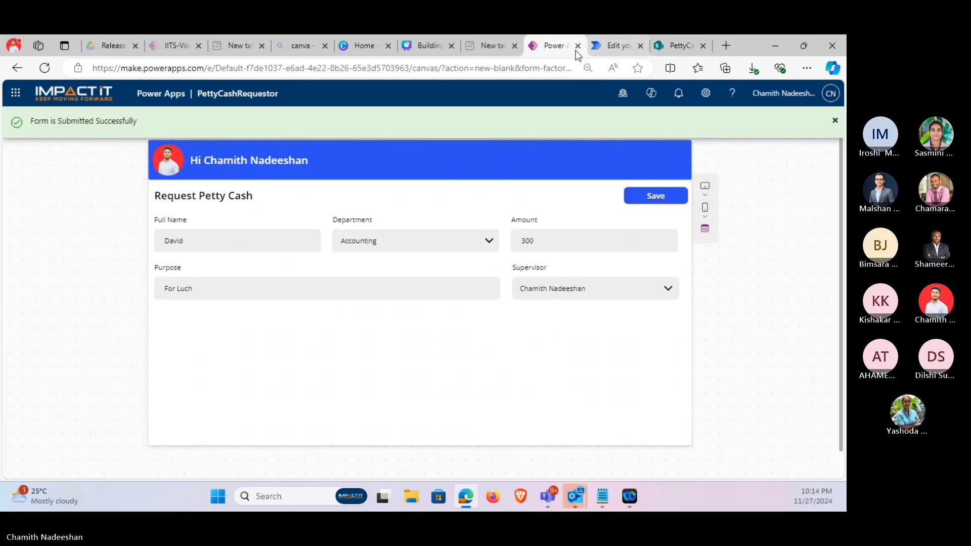
Switch to Power Automate and check the run history of the PCR-LazyApprovalOutlook flow.
click(612, 45)
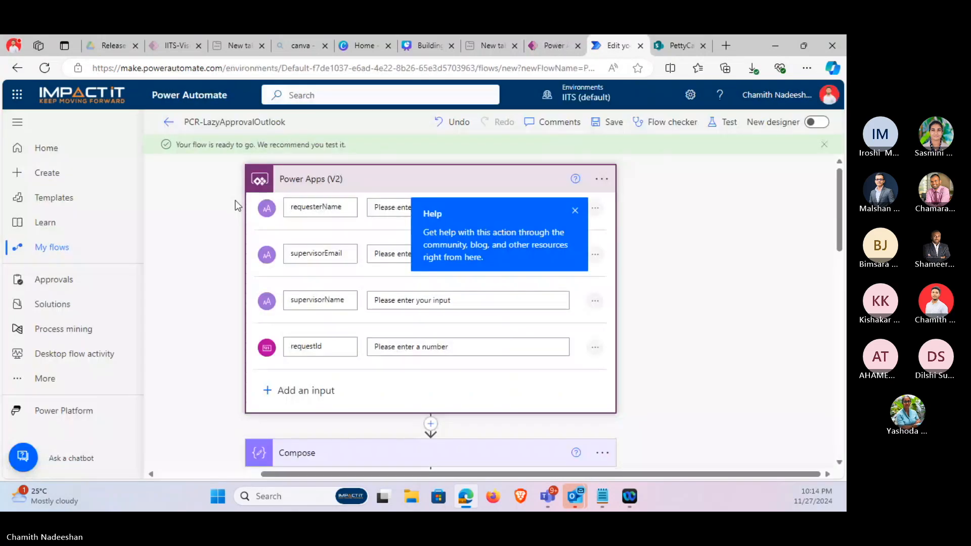
click(535, 45)
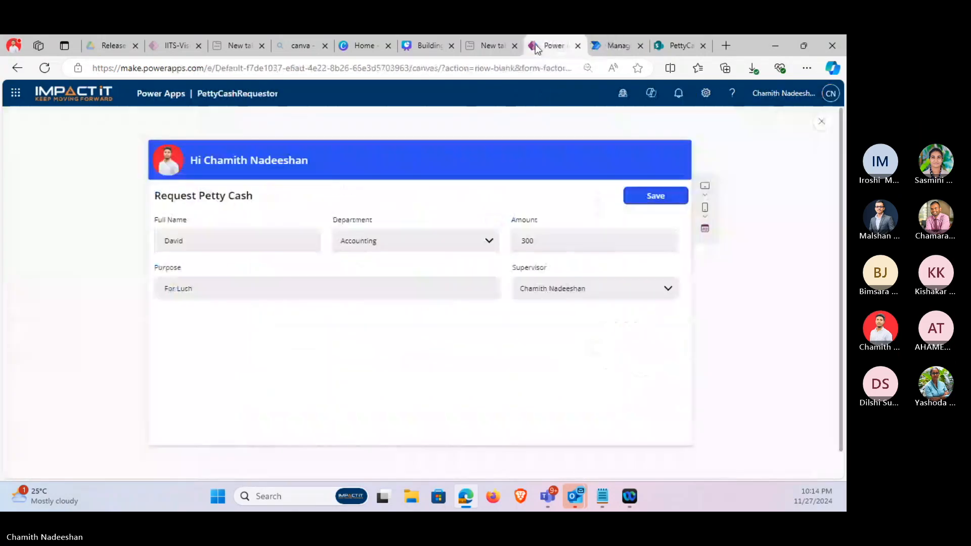
click(610, 46)
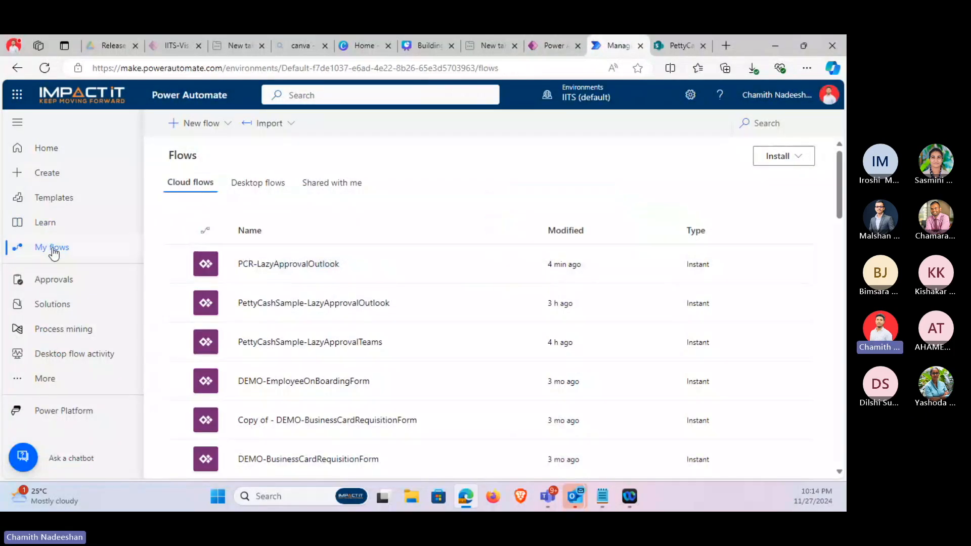
mouse_move(528, 264)
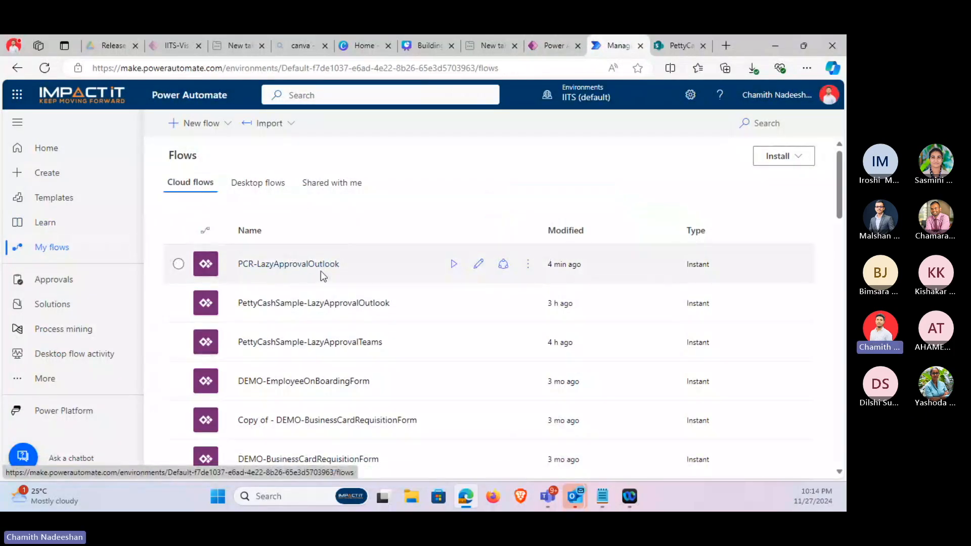
click(527, 267)
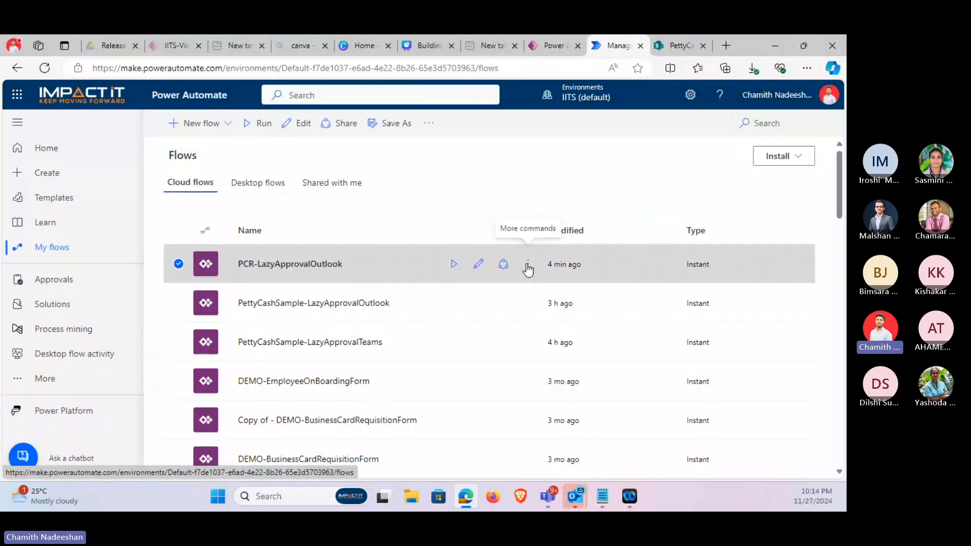
click(528, 268)
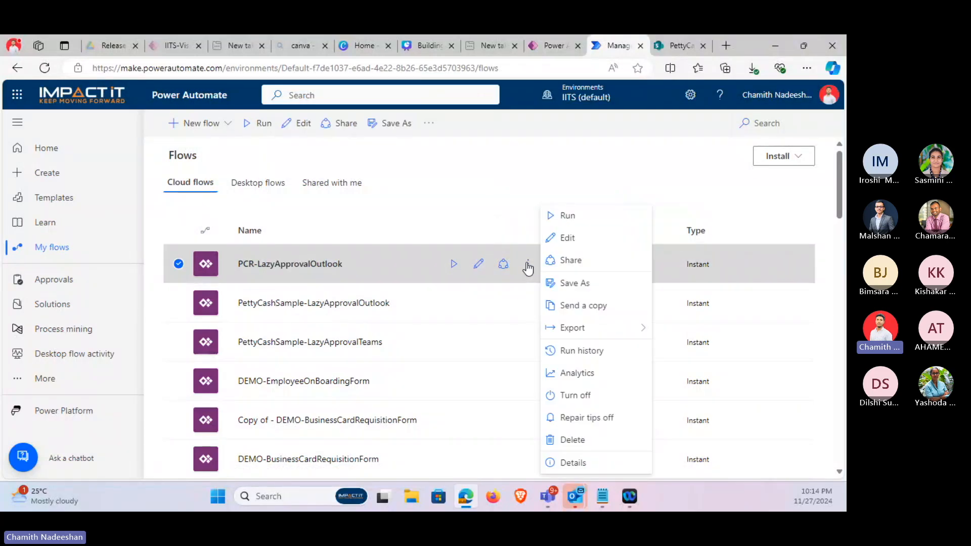
click(589, 351)
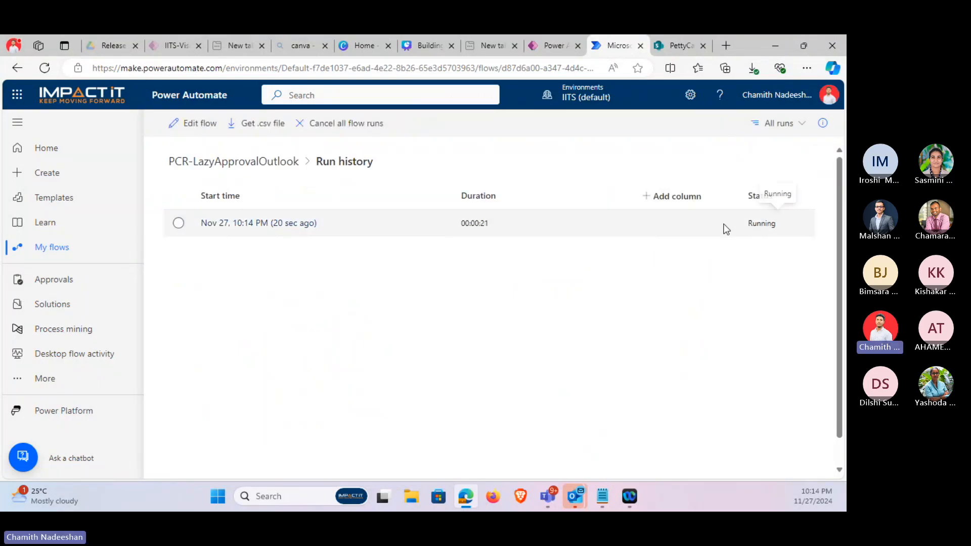
Open the running PCR-LazyApprovalOutlook run and turn off the new view to check the status of its actions.
click(297, 223)
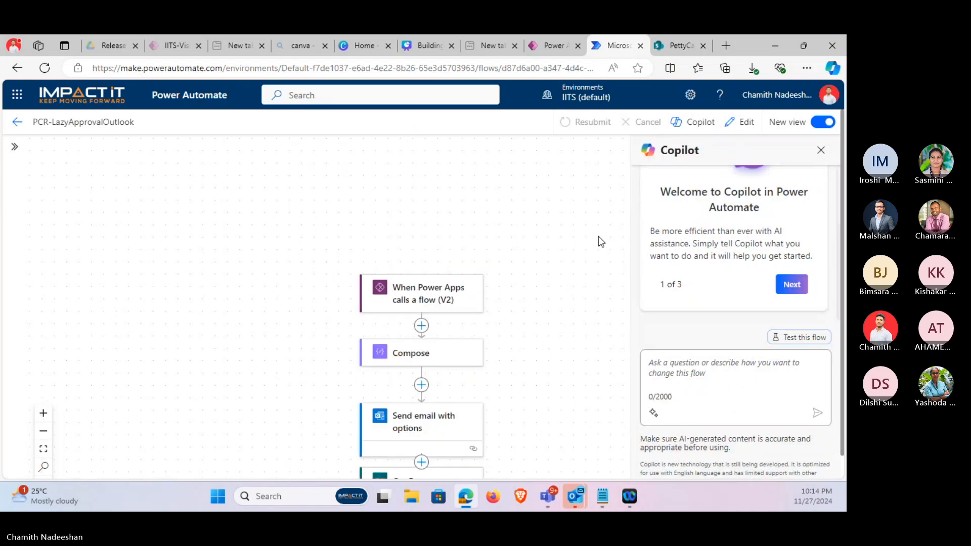
click(825, 123)
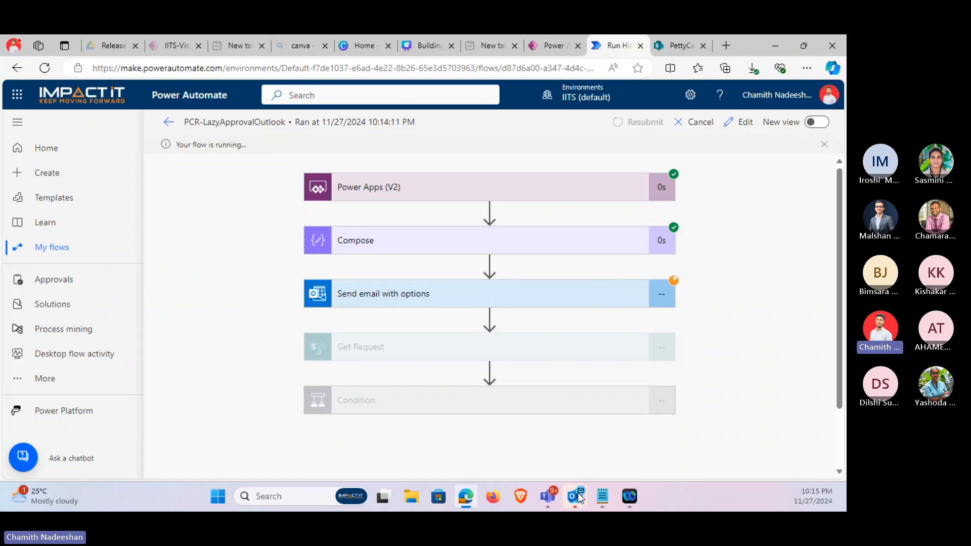
Switch to Outlook and approve the petty cash request in the newest "Waiting your response" email.
mouse_move(580, 499)
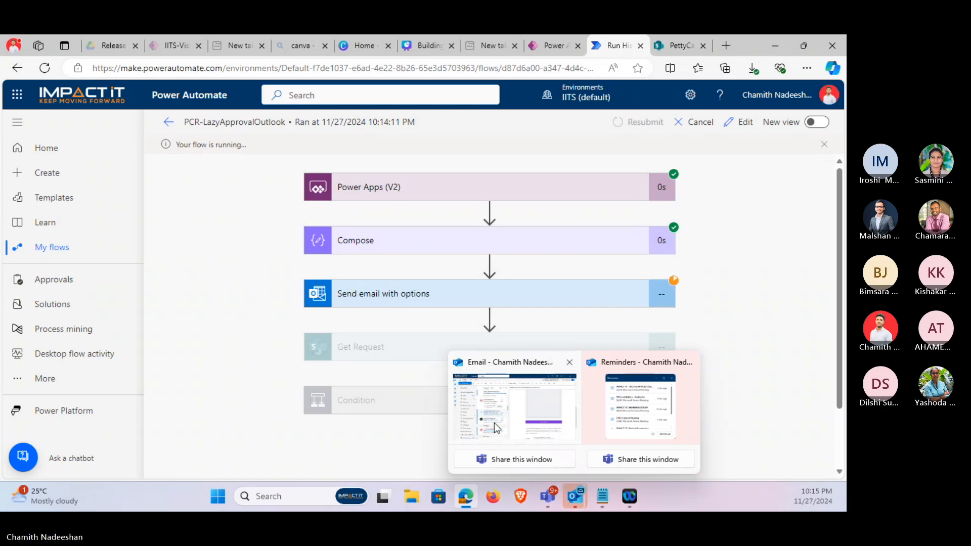
mouse_move(514, 424)
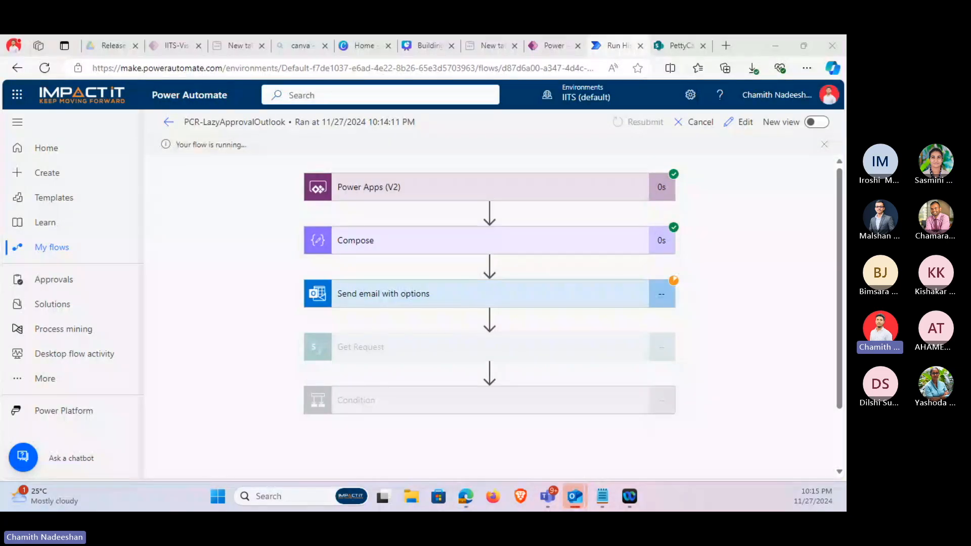
drag(845, 127, 455, 37)
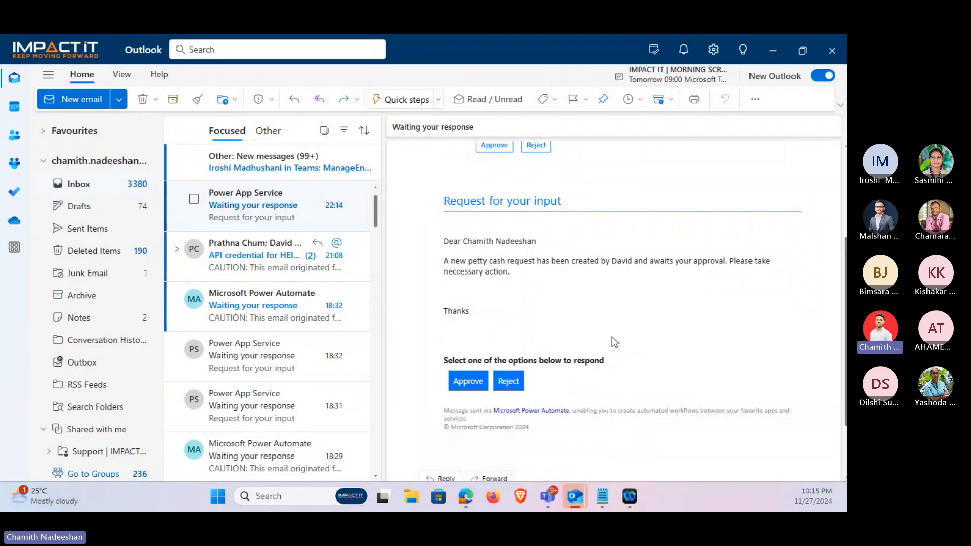
click(468, 381)
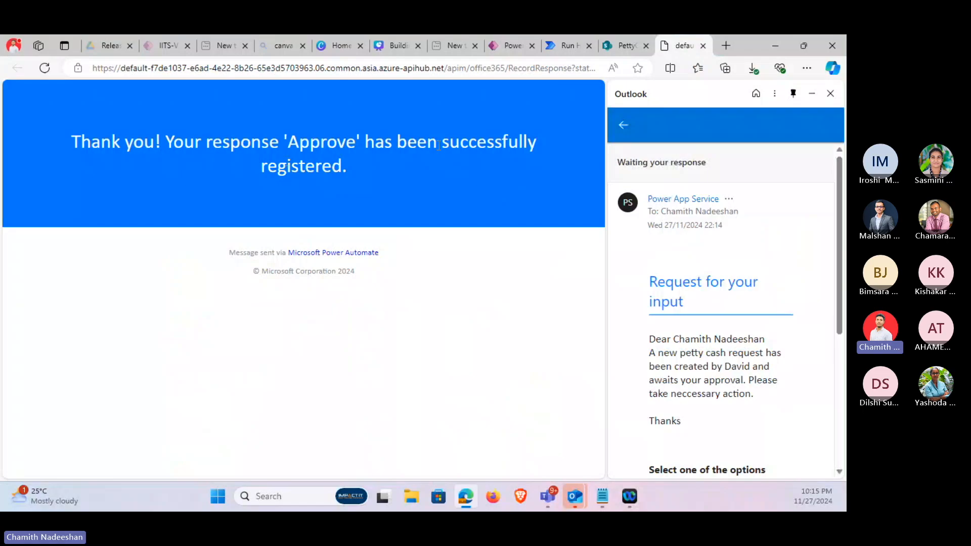
Switch to the PettyCashRequest list in SharePoint and check the new "For Luch" item's details and ApprovalStatus.
mouse_move(619, 46)
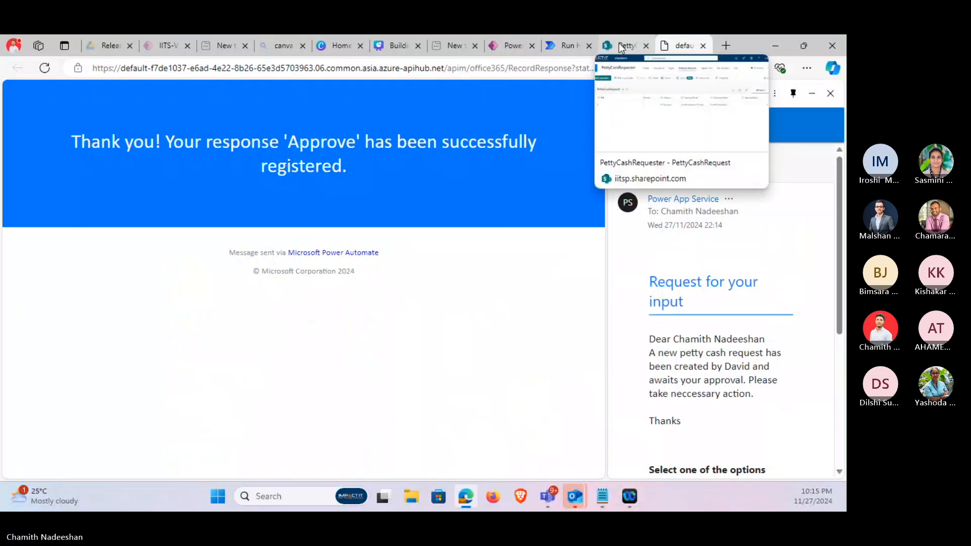
click(619, 46)
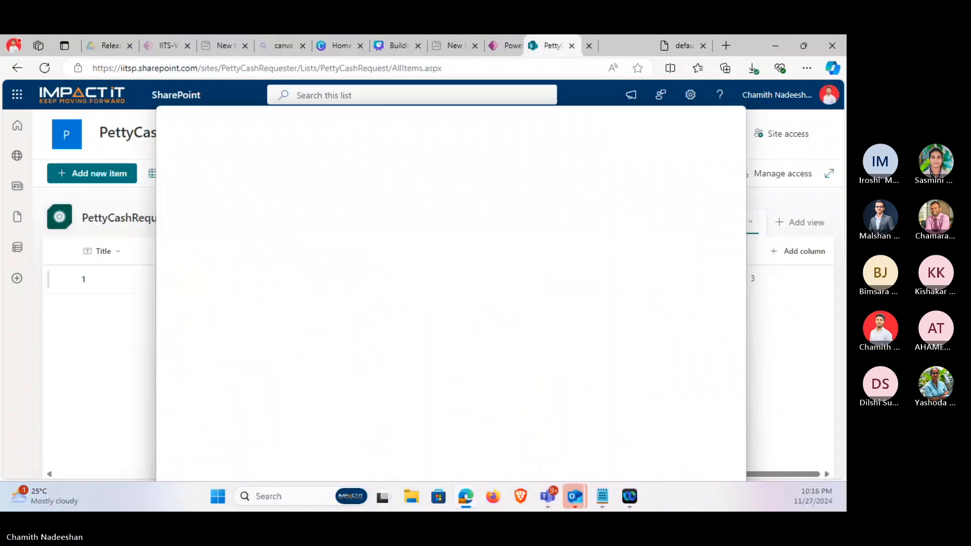
drag(544, 45, 511, 81)
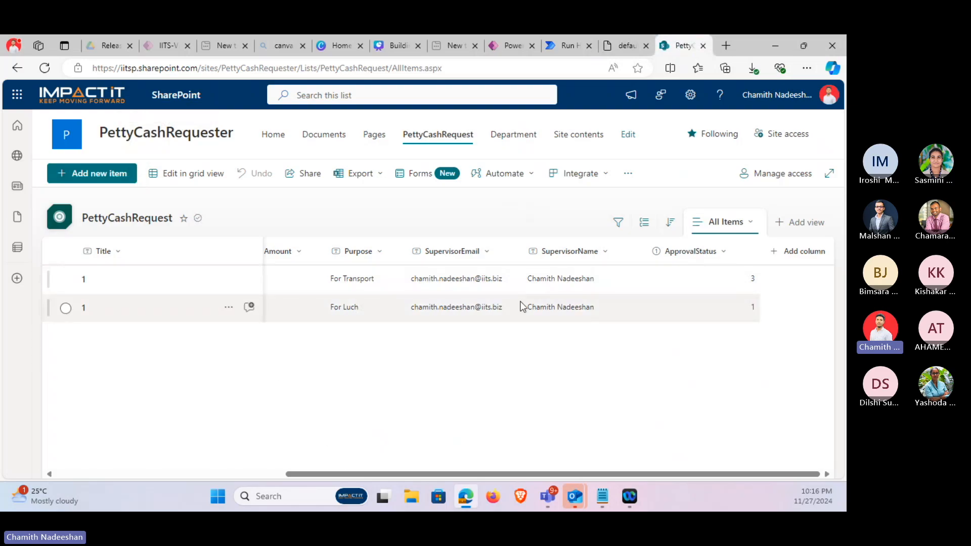
drag(381, 474, 93, 445)
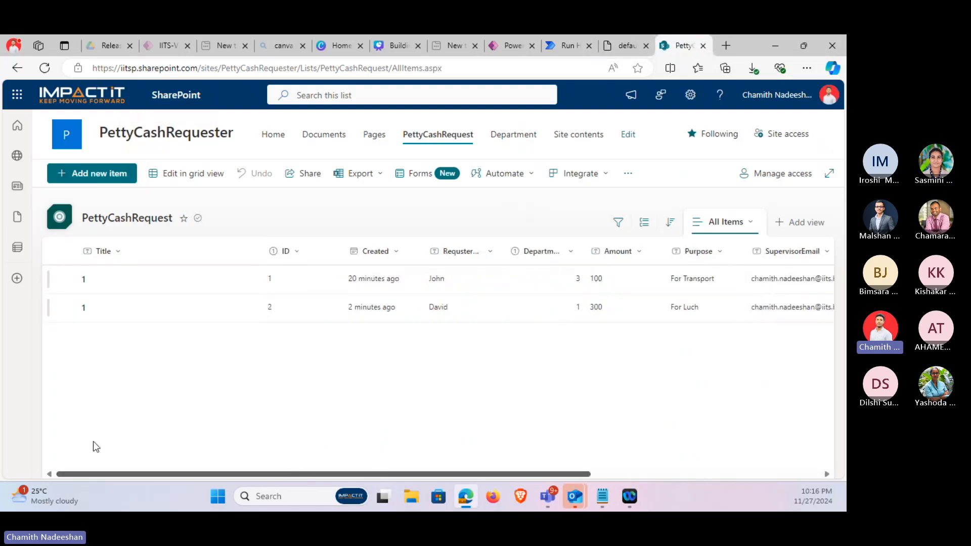
drag(362, 474, 664, 461)
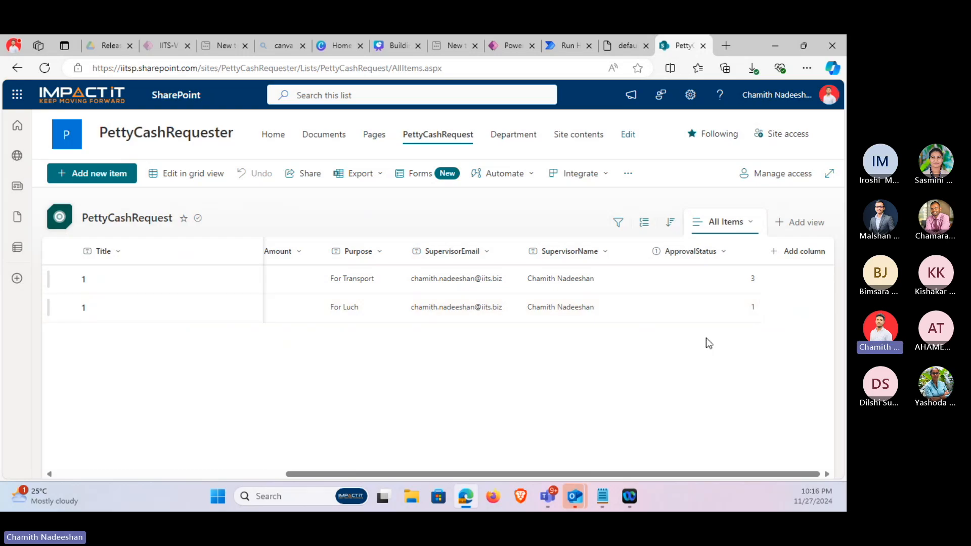
Return to the PettyCashRequestor app in Power Apps and exit its preview.
click(513, 46)
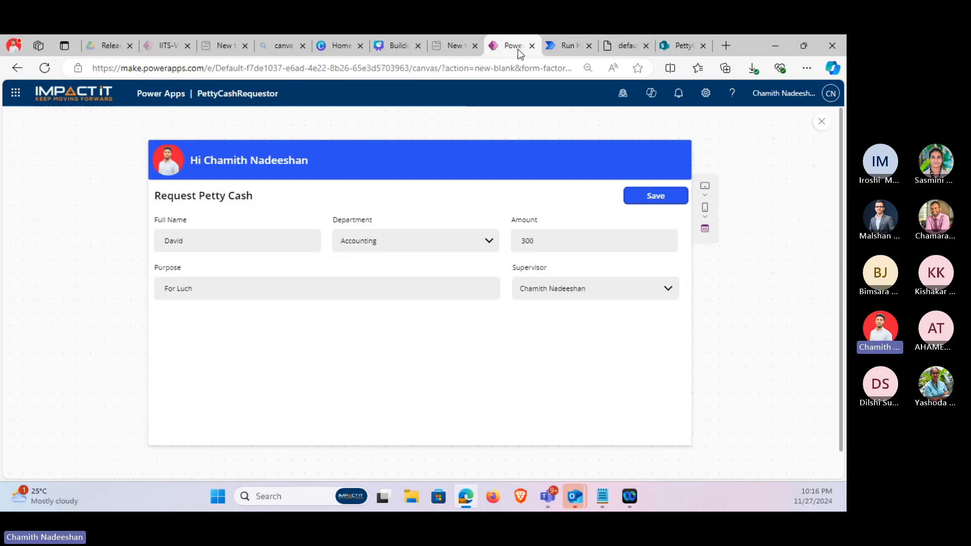
click(822, 125)
click(556, 329)
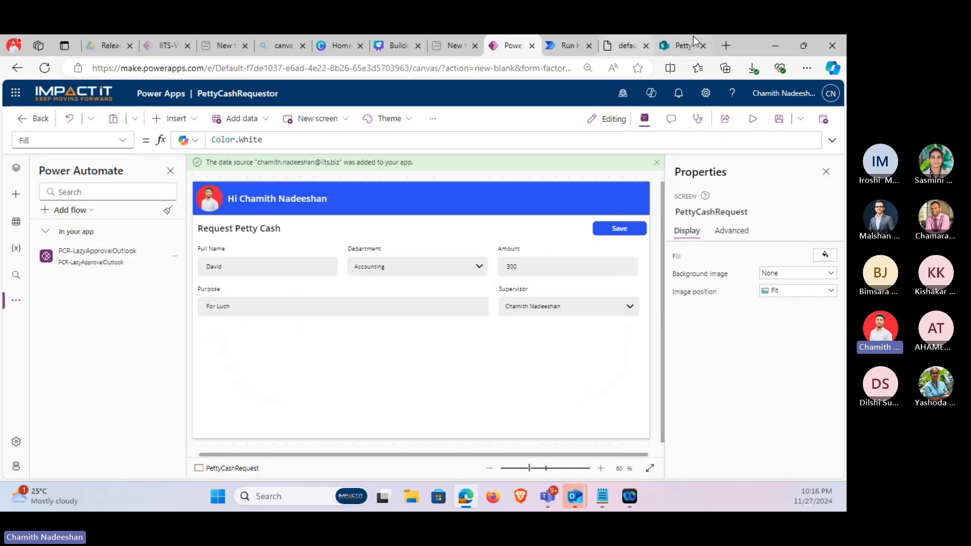
Switch to the Canva presentation and view the demo overview slide in a maximized browser window.
drag(756, 42, 748, 129)
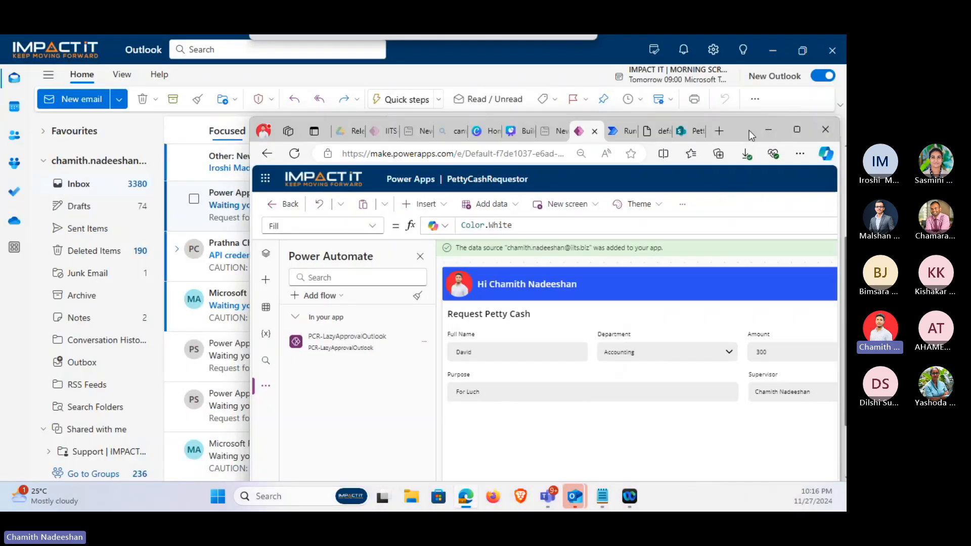
click(539, 134)
click(526, 133)
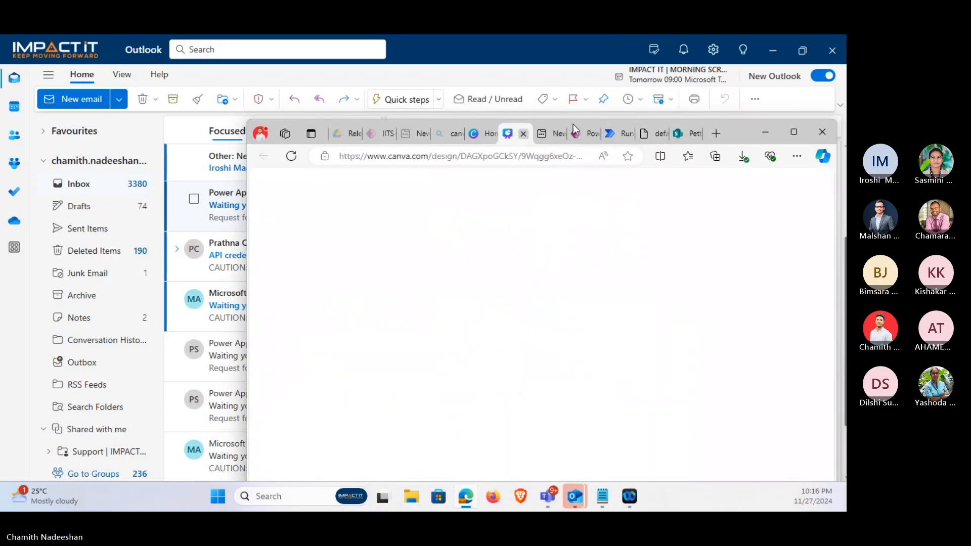
click(793, 132)
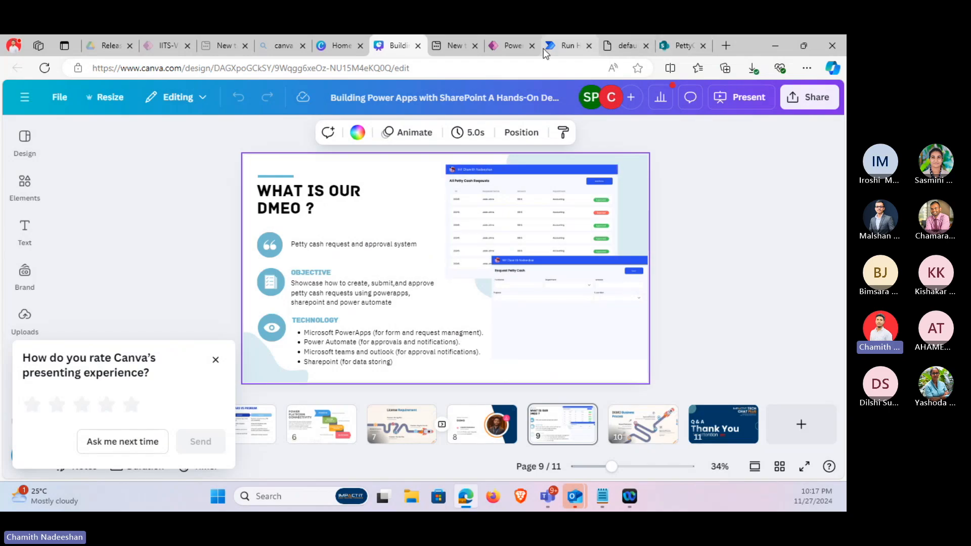
Return to the PettyCashRequestor app, close the screen's properties and duplicate the PettyCashRequest screen.
click(510, 45)
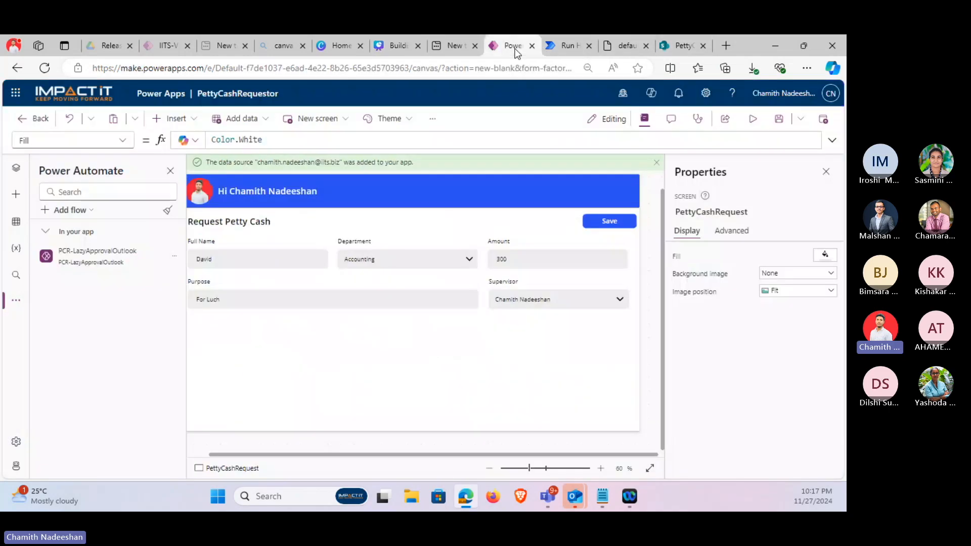
click(828, 172)
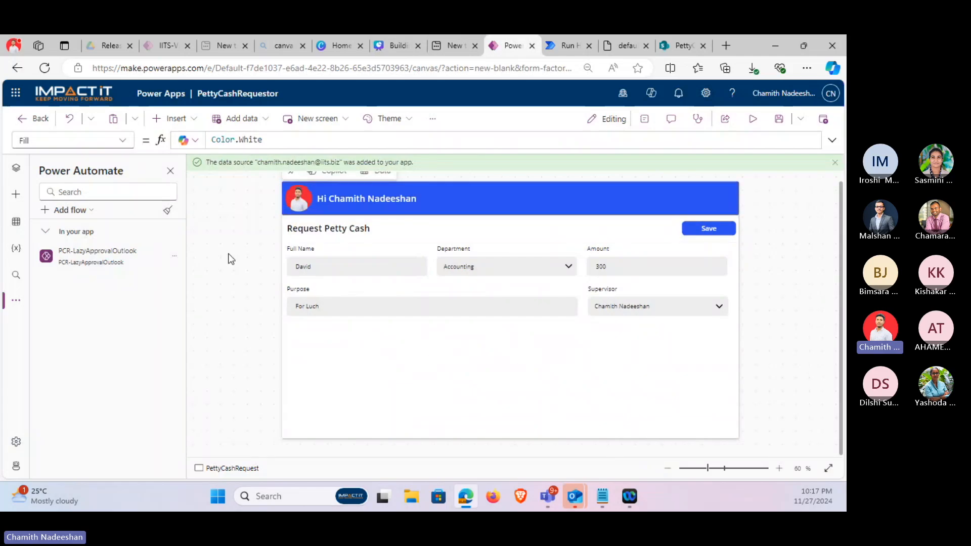
click(14, 171)
click(43, 270)
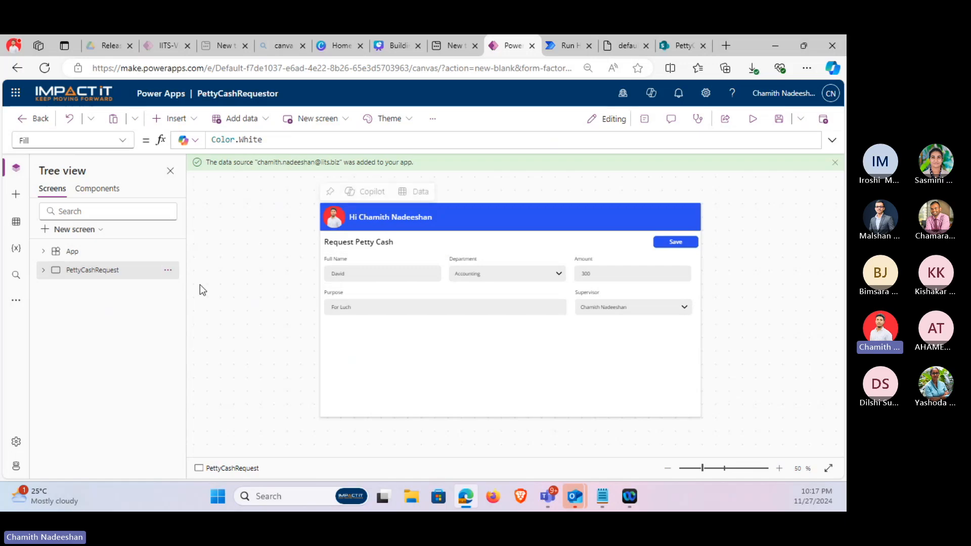
click(168, 273)
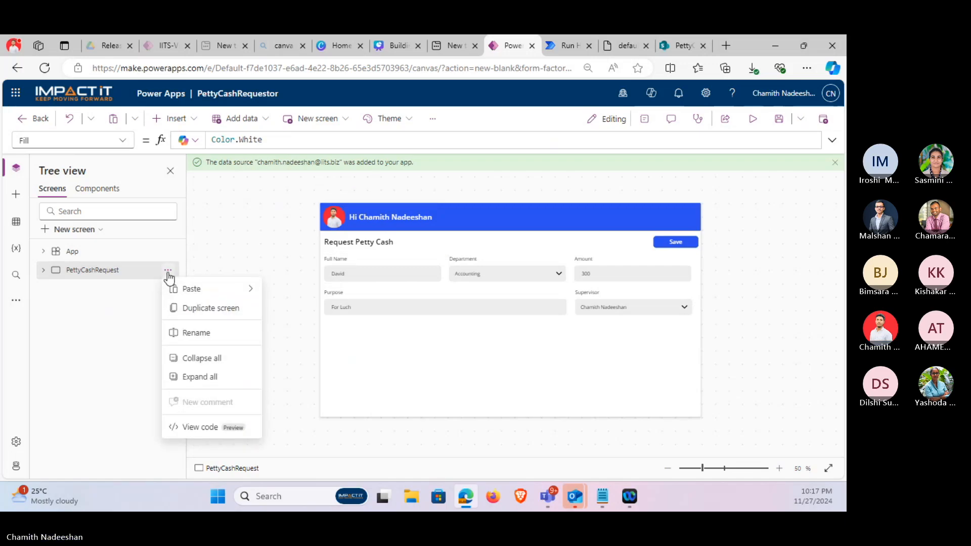
click(207, 308)
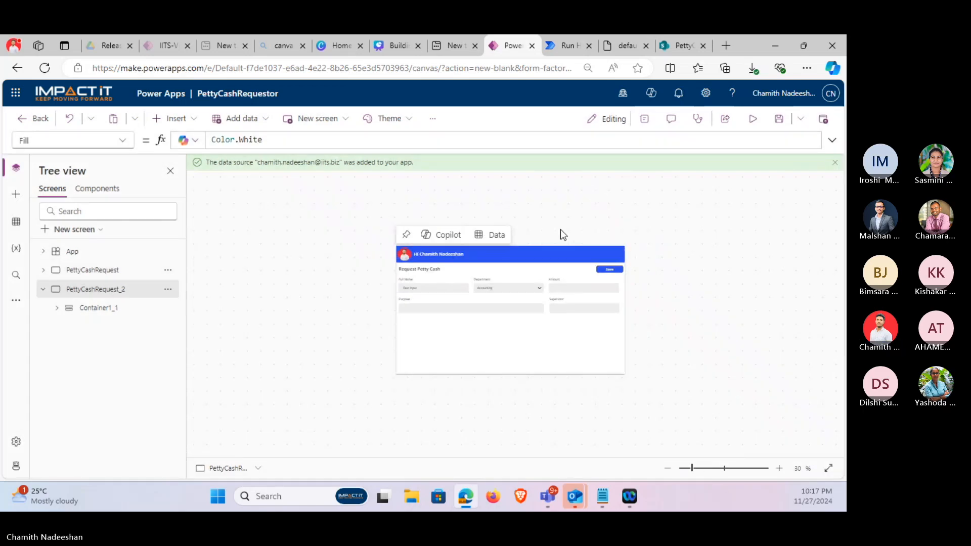
Rename the duplicated screen as AllPettyCashRequests.
double_click(93, 289)
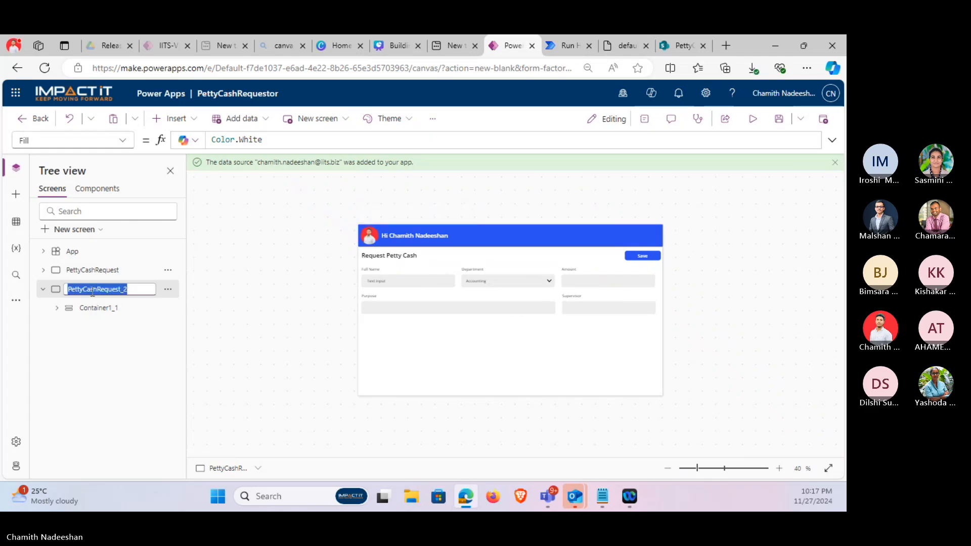
text(AllP)
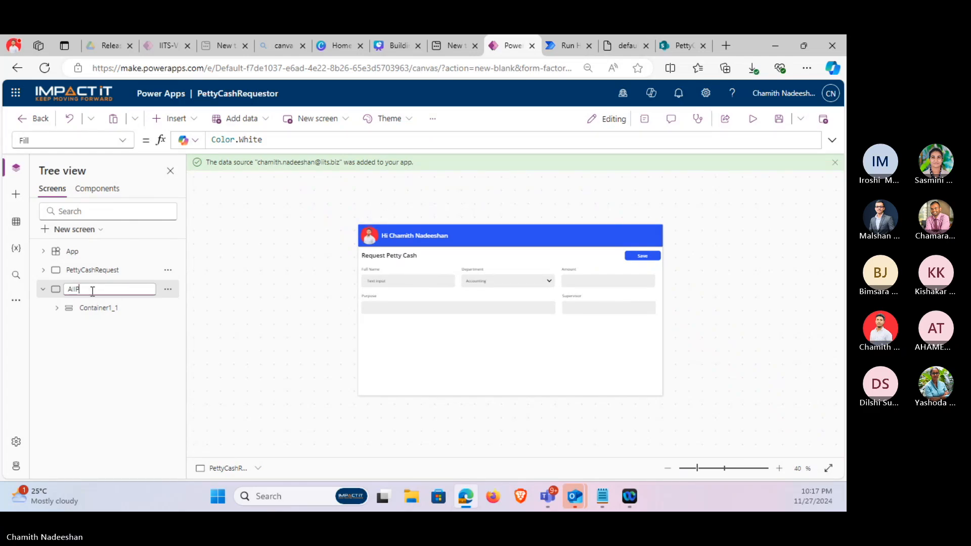
text(etttyCashRequests)
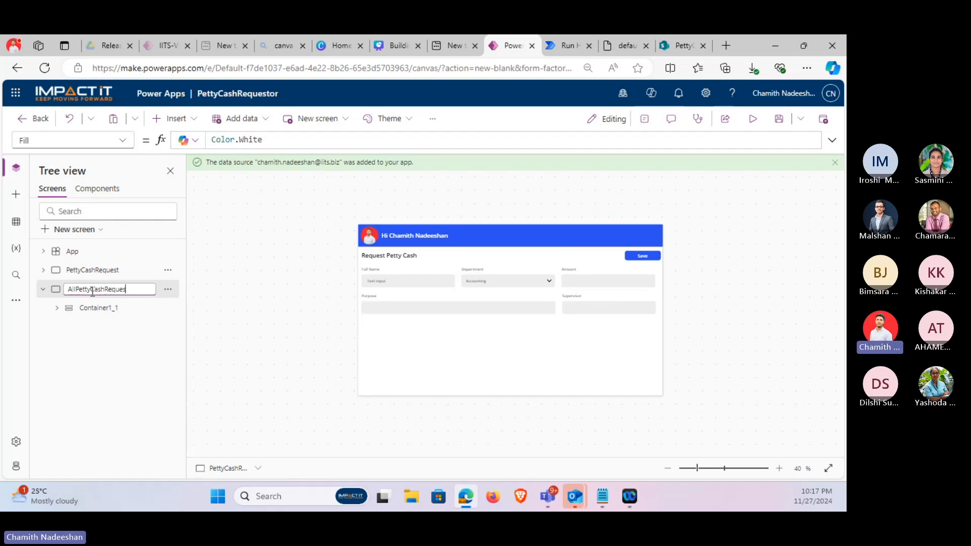
click(321, 292)
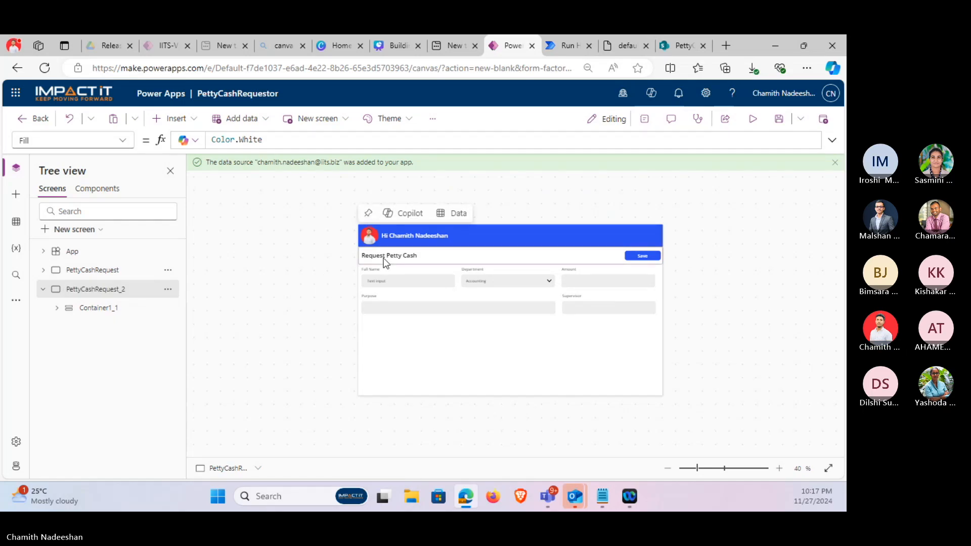
Change the heading label on the AllPettyCashRequests screen from the copied title to "All Requests".
click(385, 258)
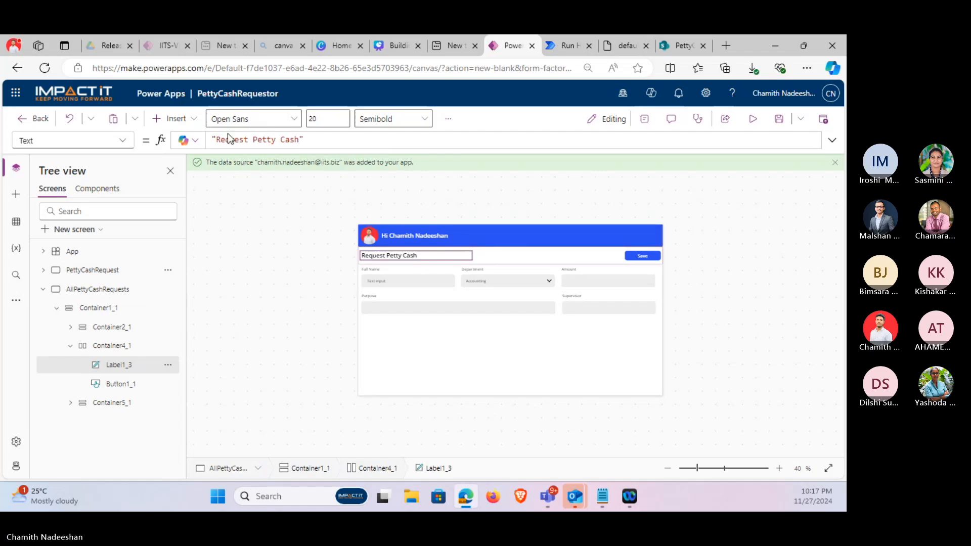
drag(301, 140, 218, 139)
text(All Req)
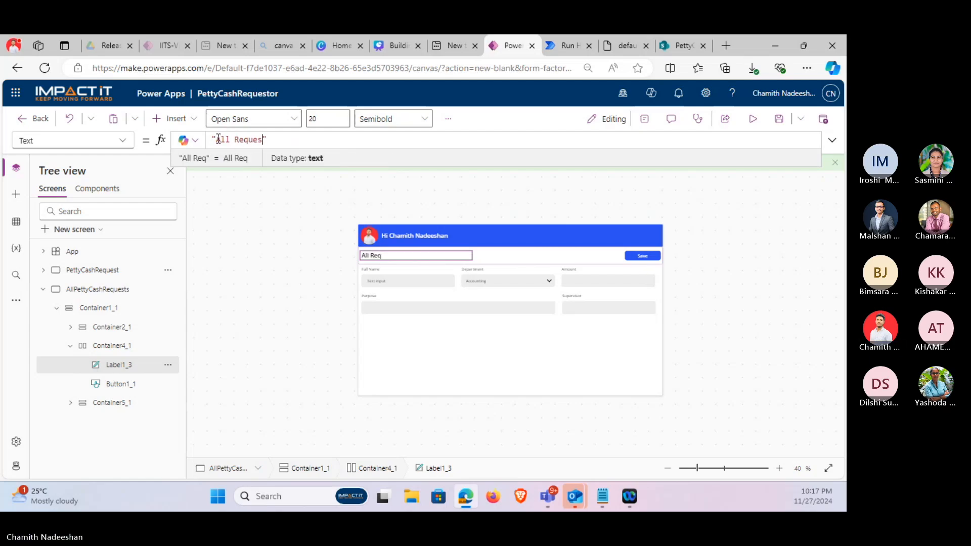
text(uests)
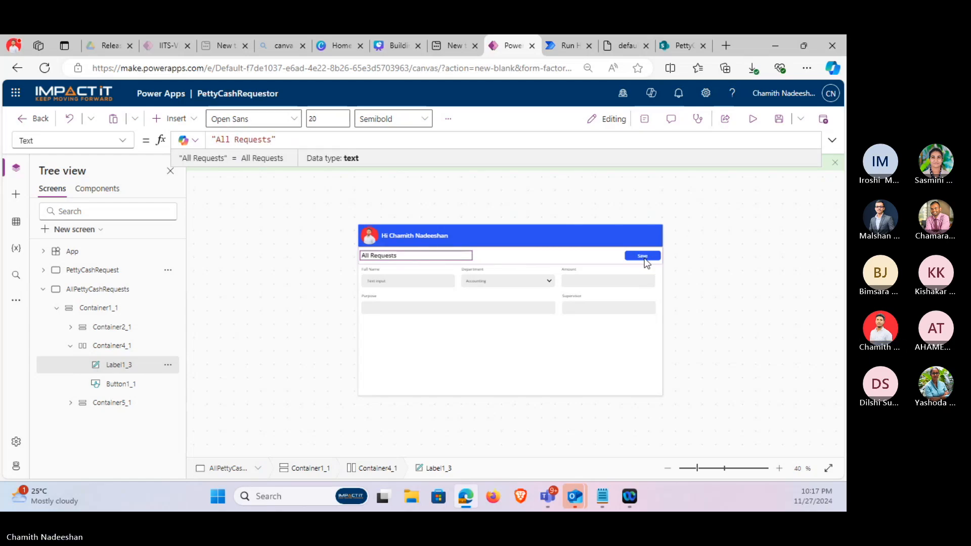
Review the full OnSelect formula of the Save button on the AllPettyCashRequests screen.
click(645, 255)
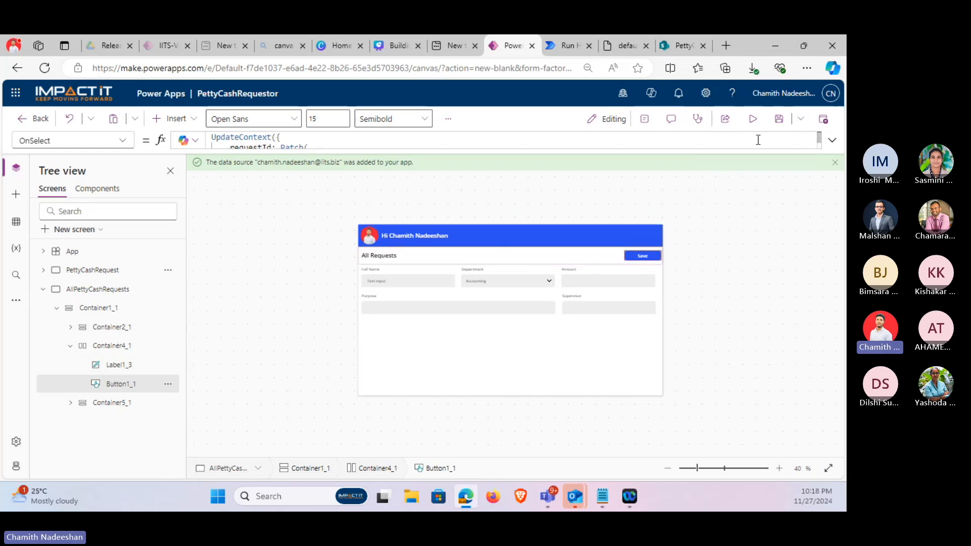
click(833, 140)
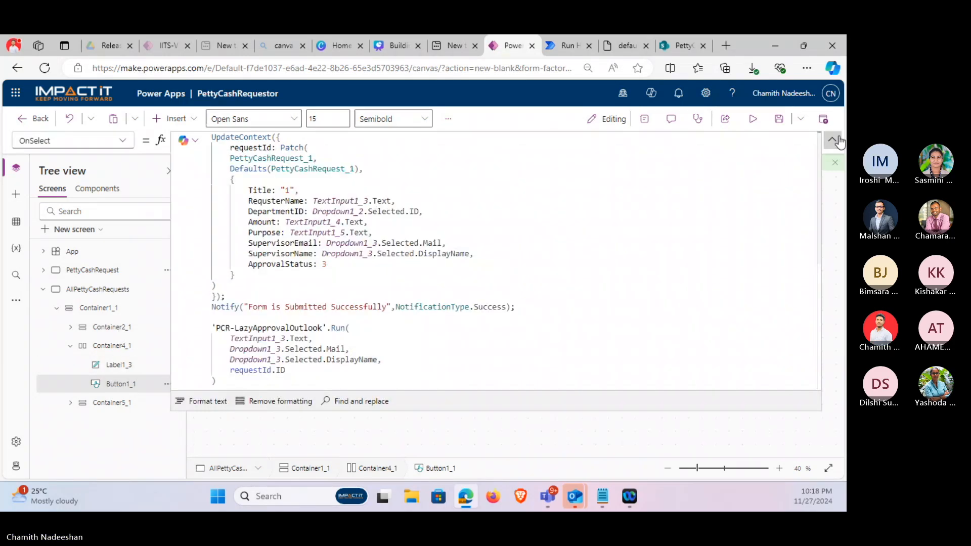
click(833, 140)
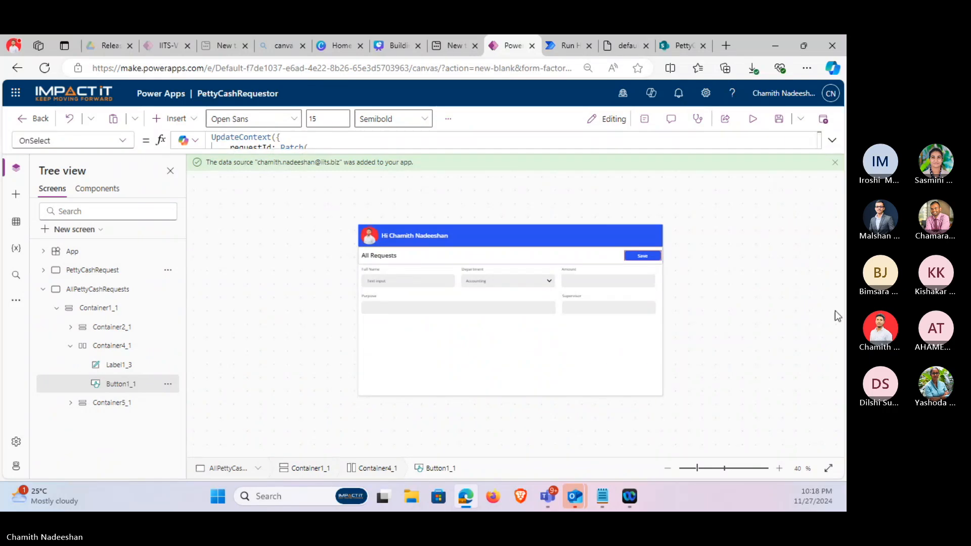
click(828, 466)
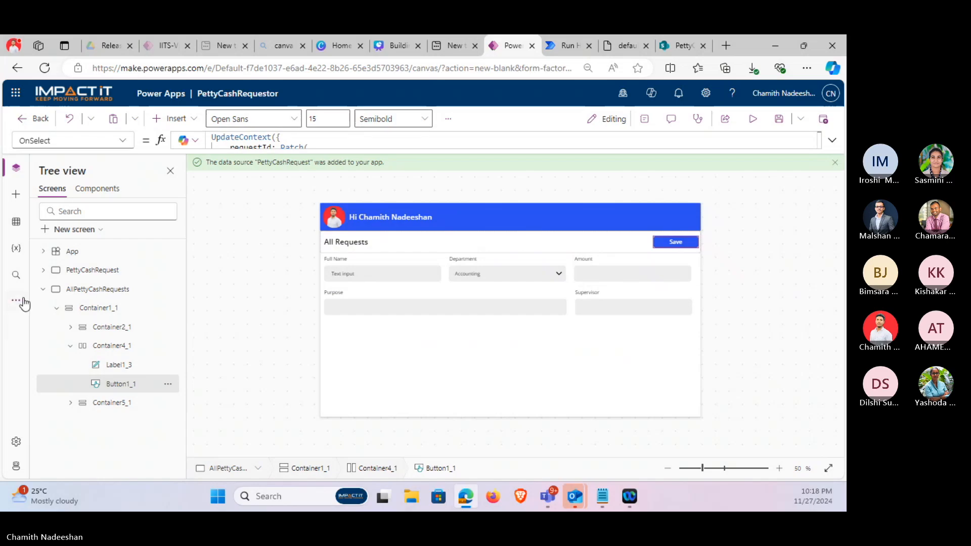
key(ctrl+minus)
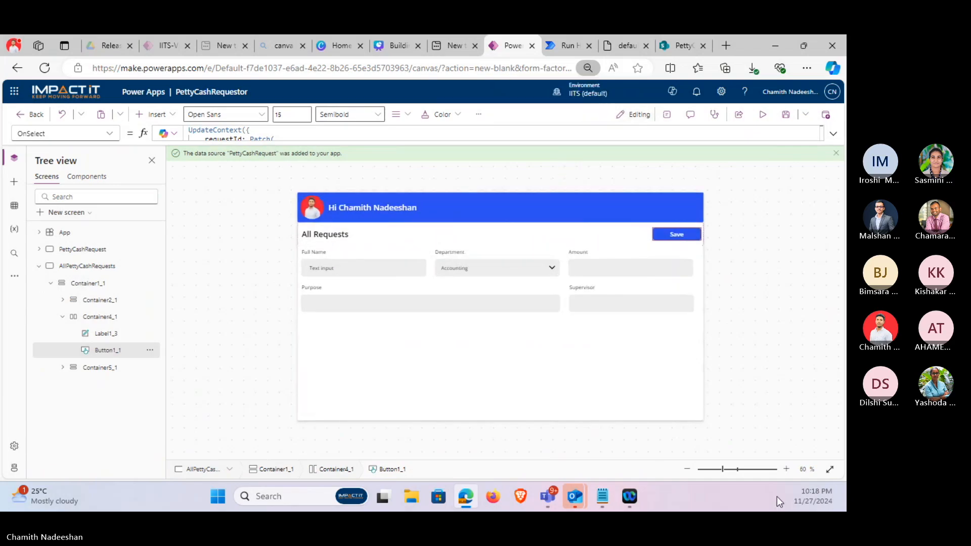
drag(741, 471, 712, 472)
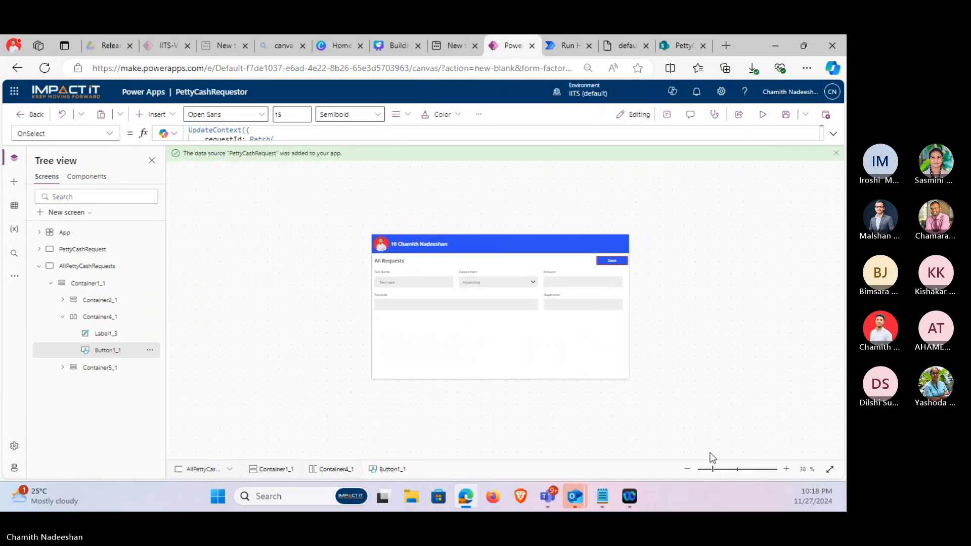
click(807, 47)
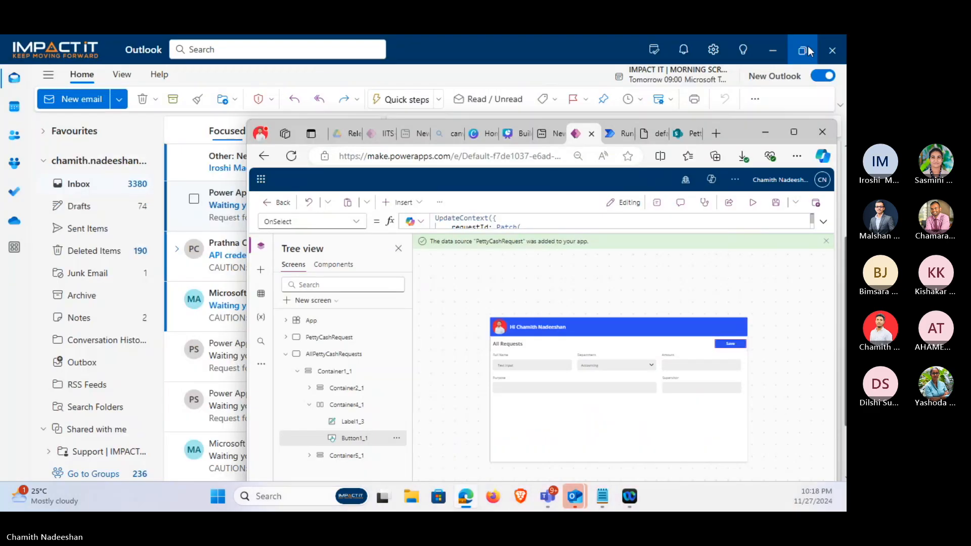
Bring the browser window with the PettyCashRequestor app back to full size in front of Outlook.
click(799, 129)
drag(750, 47, 846, 50)
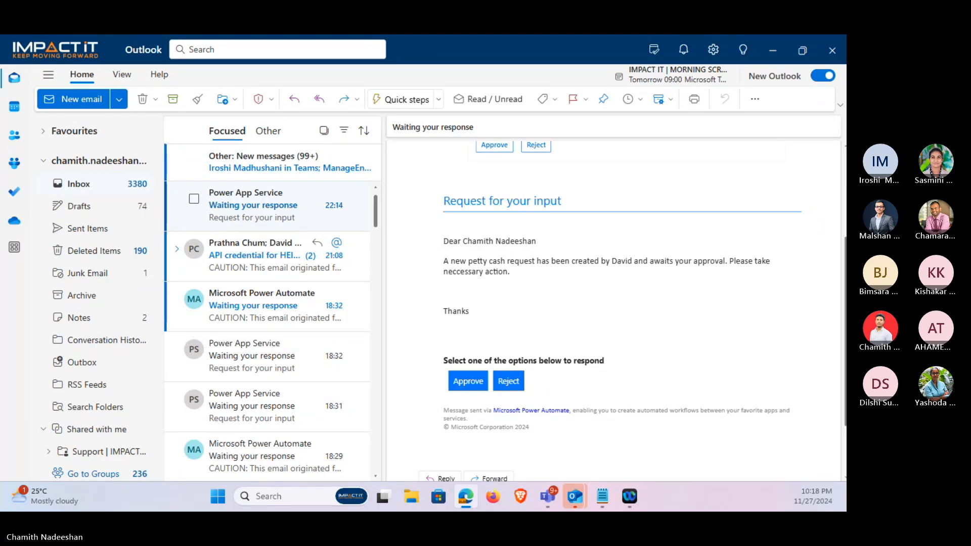
drag(1, 47, 683, 156)
click(584, 144)
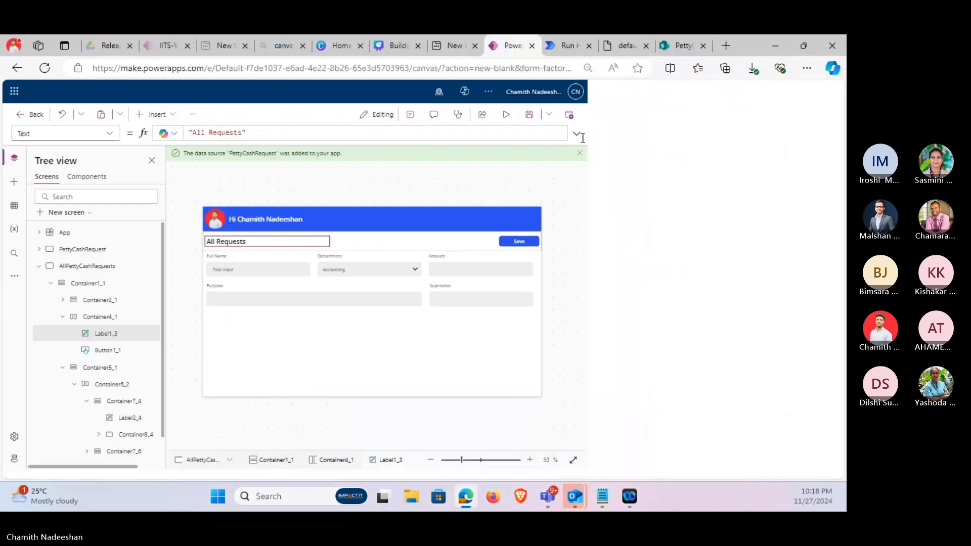
Change the text of the Save button on the AllPettyCashRequests screen to "Add New".
click(683, 238)
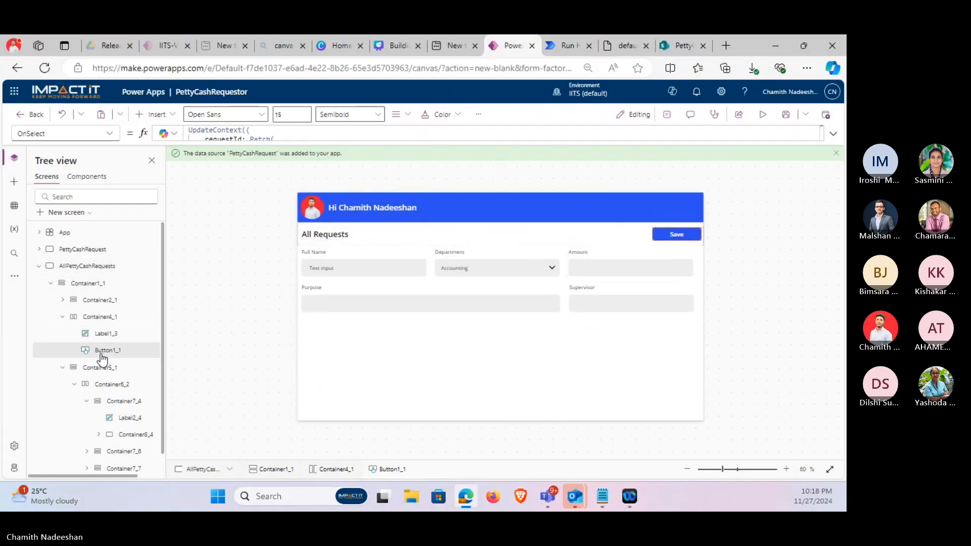
click(79, 134)
click(79, 134)
click(110, 134)
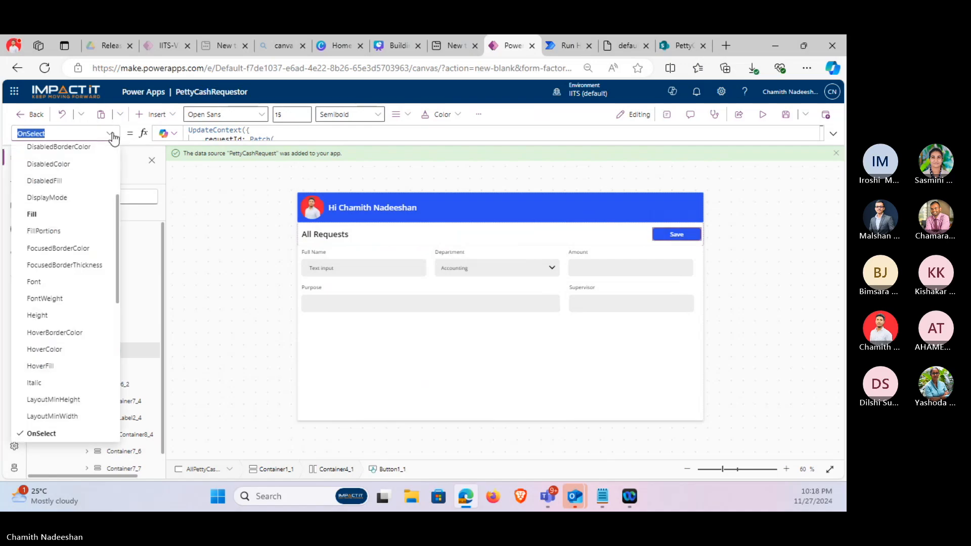
scroll(47, 212, up, 3)
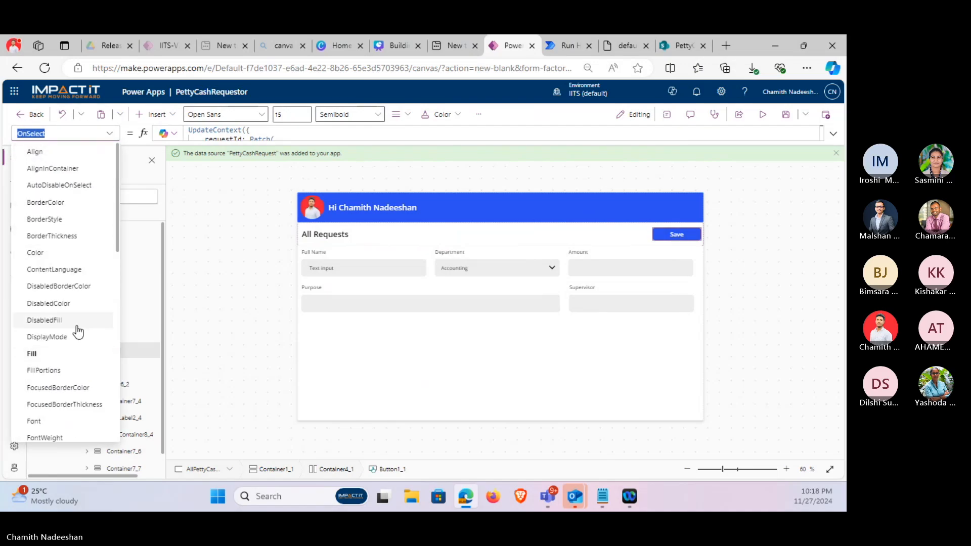
scroll(51, 324, down, 1)
scroll(50, 354, down, 3)
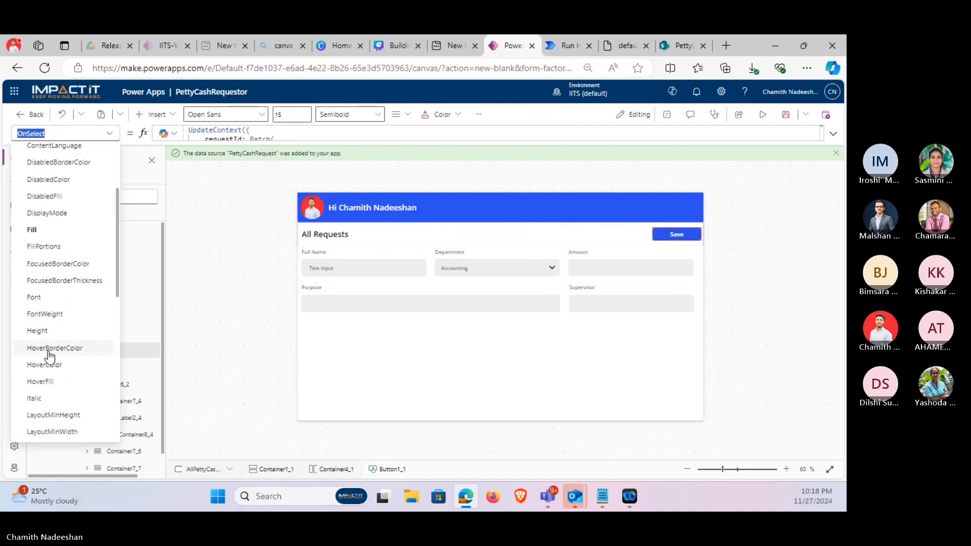
scroll(51, 365, down, 3)
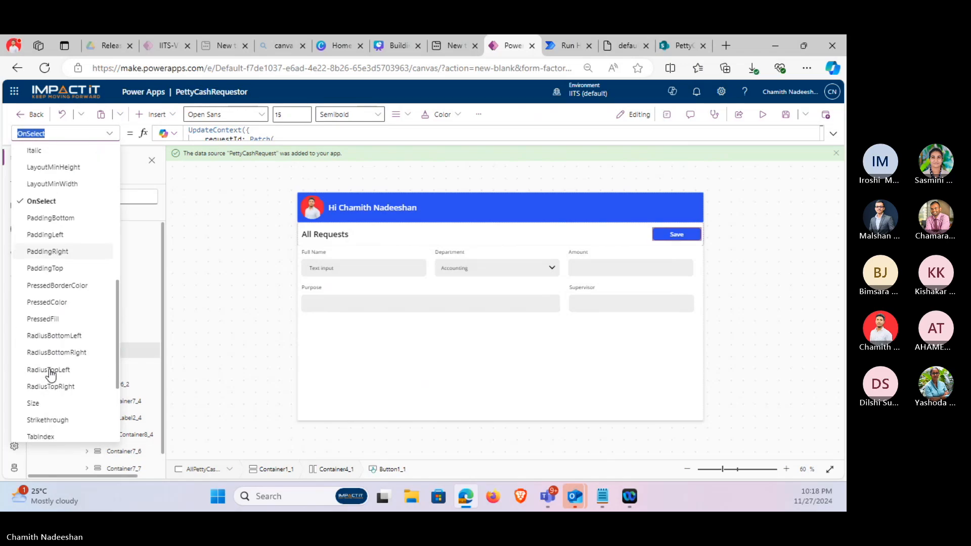
click(51, 391)
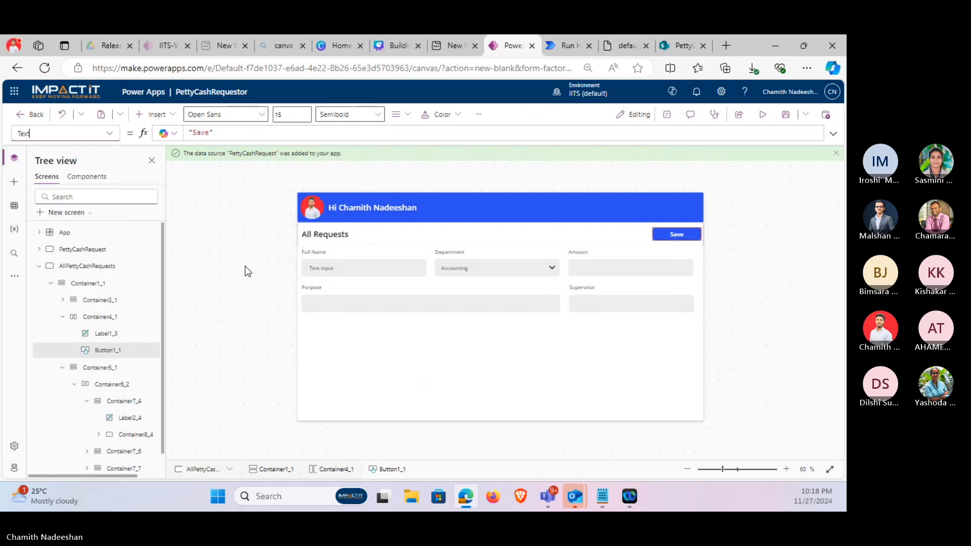
click(201, 133)
double_click(201, 133)
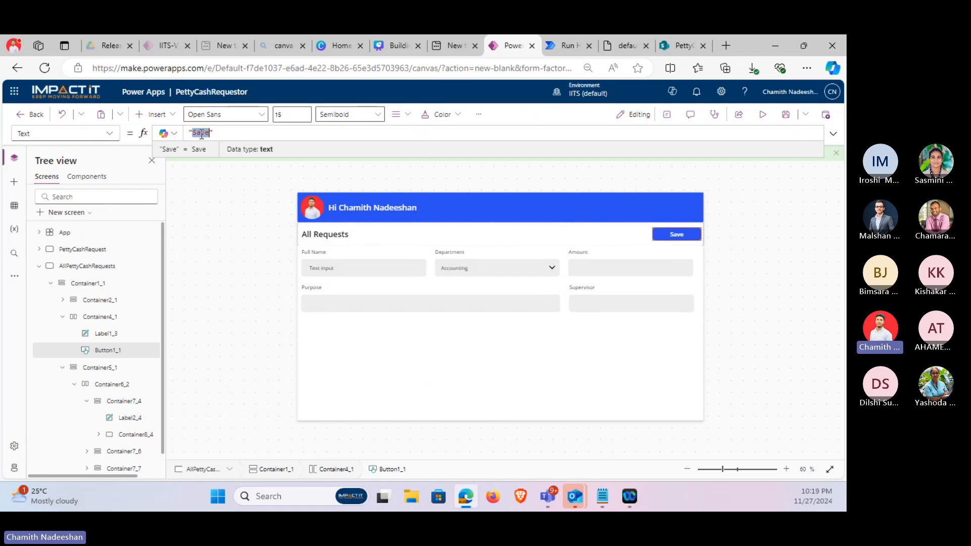
text(Add New)
click(548, 326)
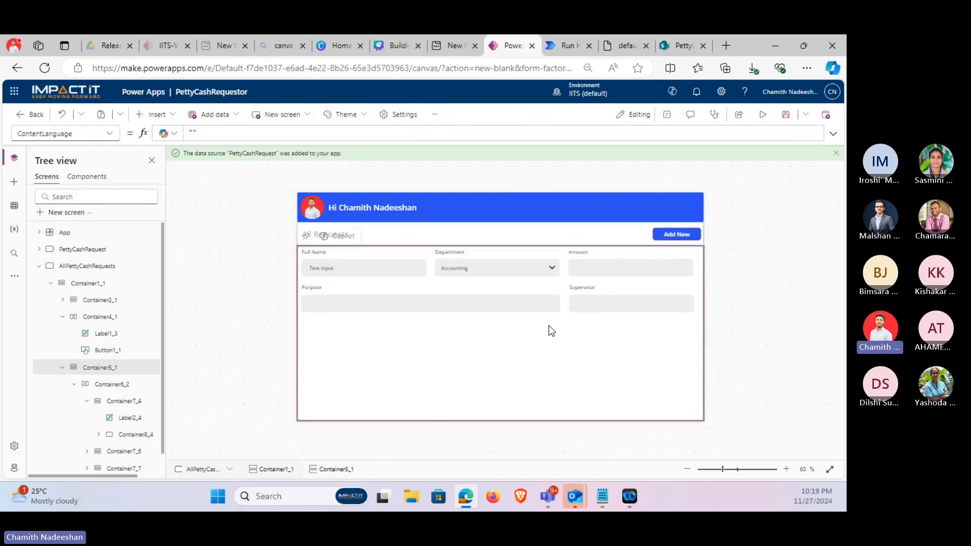
Delete the copied form field containers Container6_2 and Container6_3 from Container5_1.
click(73, 386)
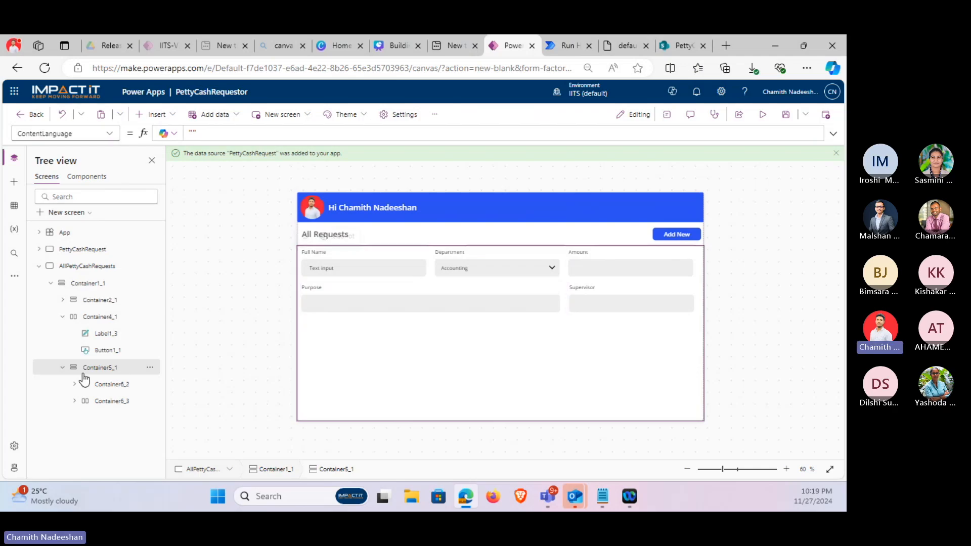
click(112, 387)
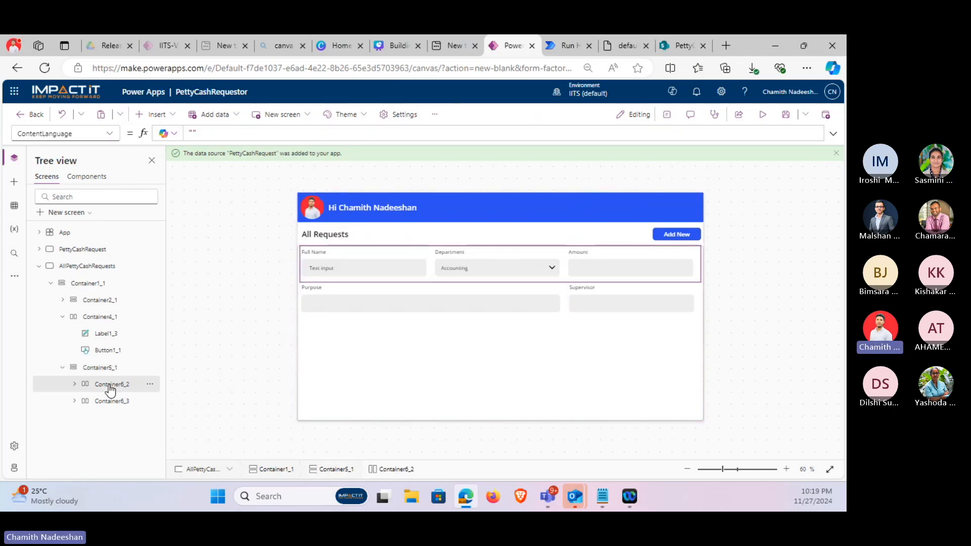
key(Delete)
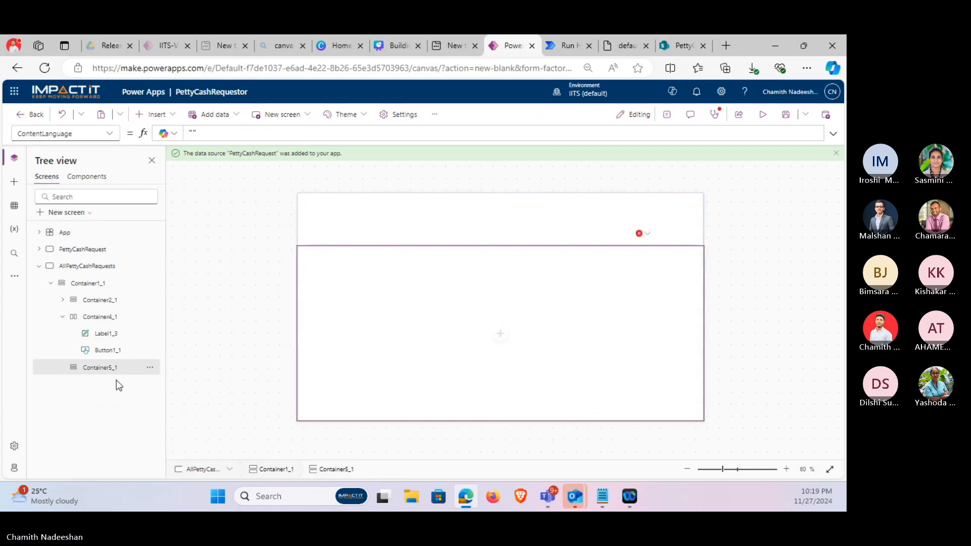
Examine the header, title label and body container on the blank canvas, and reselect the AllPettyCashRequests screen to refresh it.
click(104, 334)
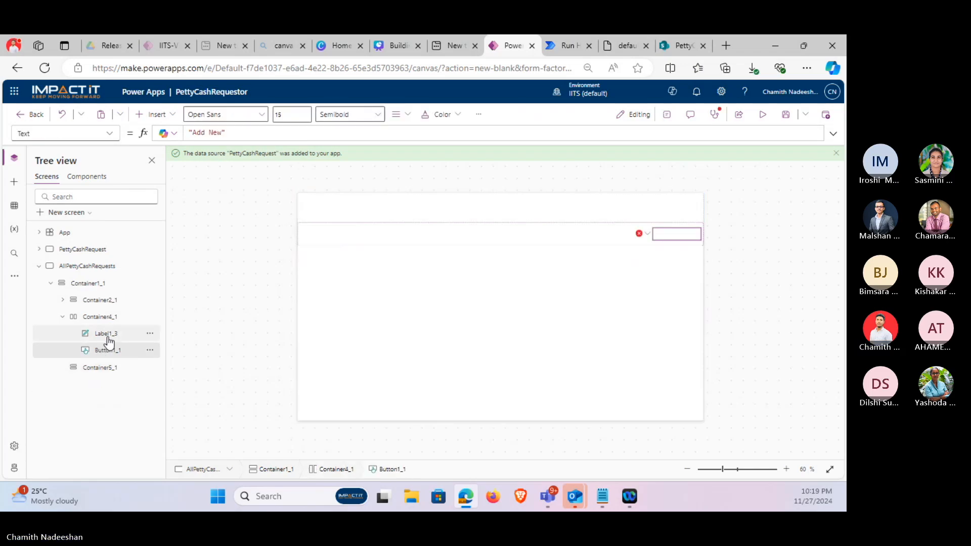
click(112, 368)
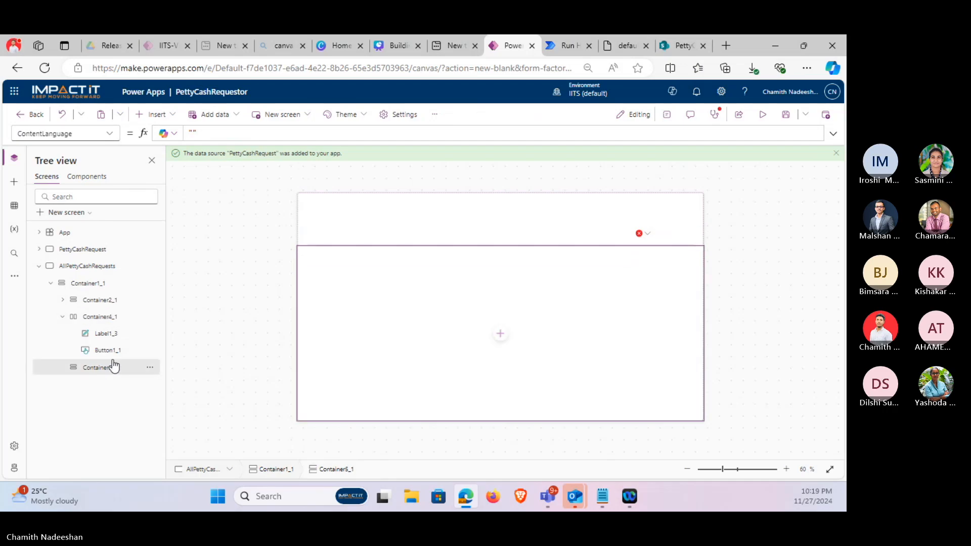
click(104, 336)
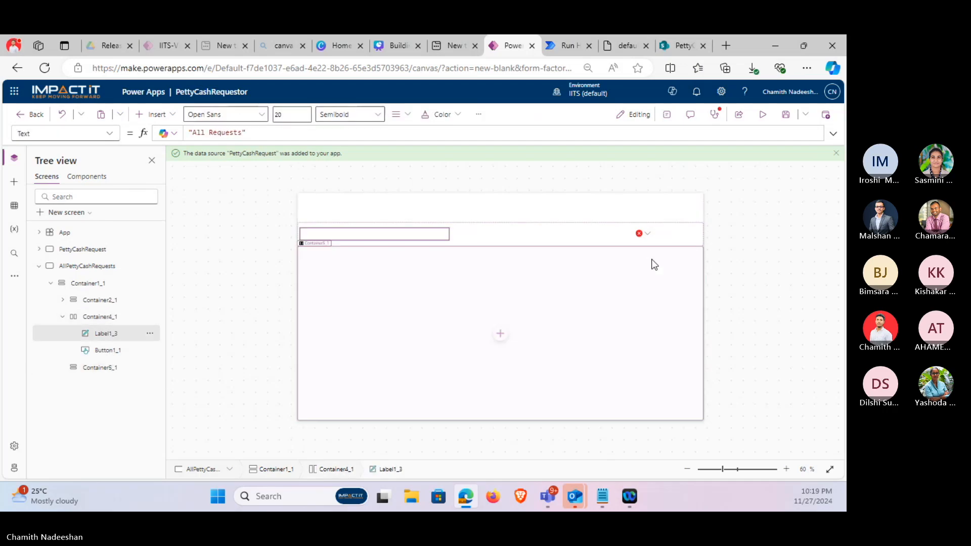
click(622, 303)
click(411, 233)
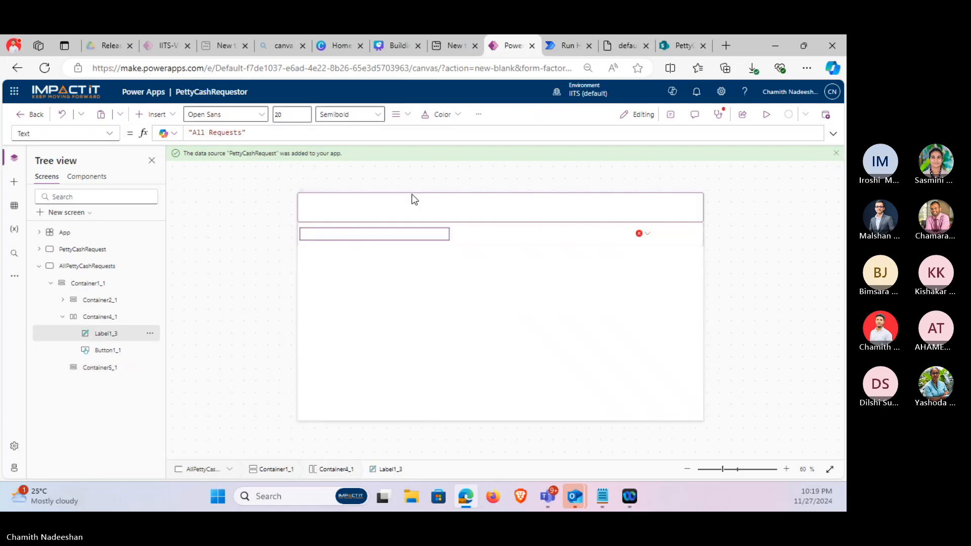
click(411, 197)
click(74, 316)
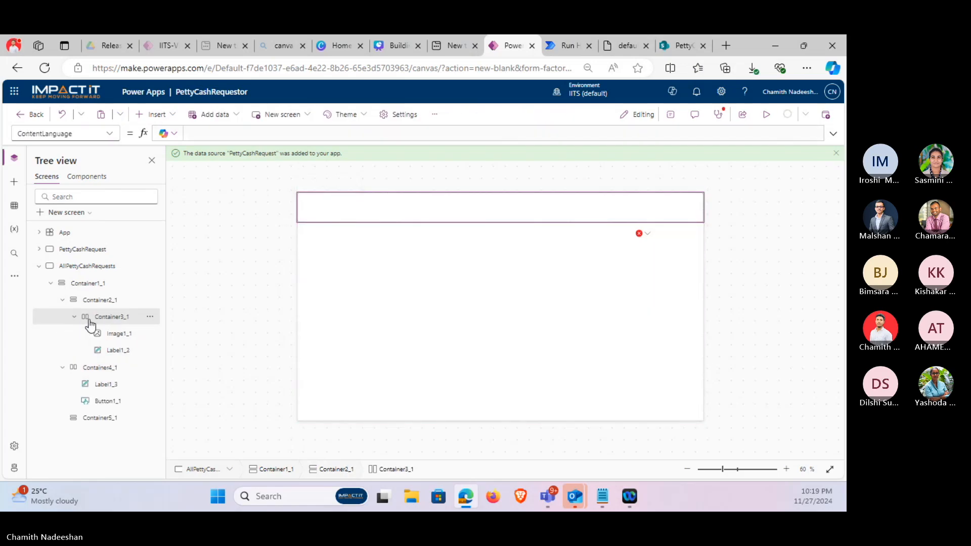
click(126, 348)
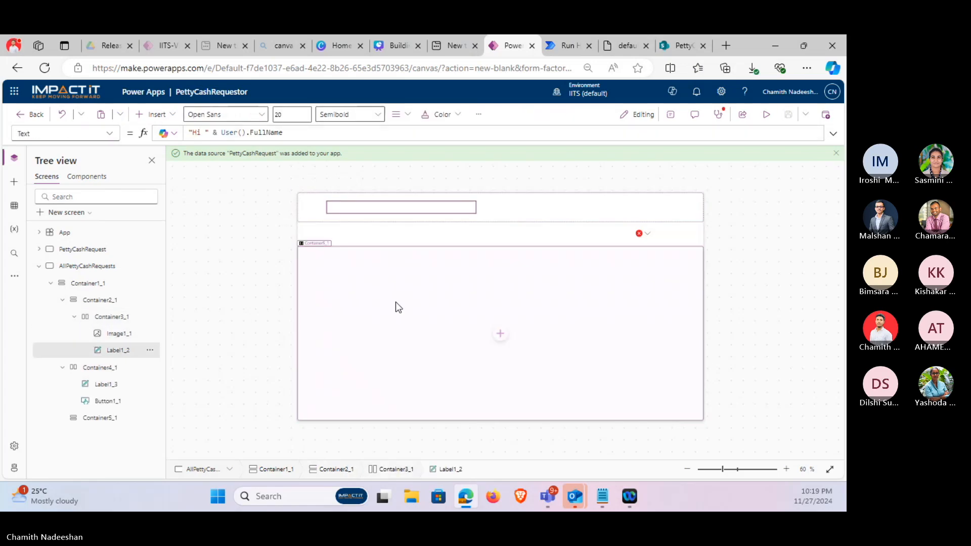
click(396, 302)
mouse_move(780, 115)
click(82, 248)
click(96, 266)
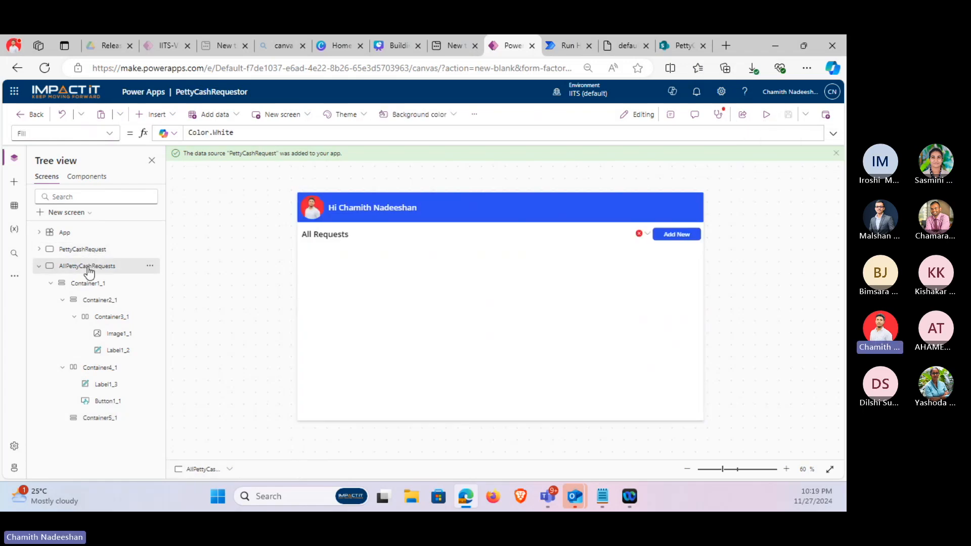
Insert a plain container inside the empty Container5_1 below the All Requests heading.
click(399, 316)
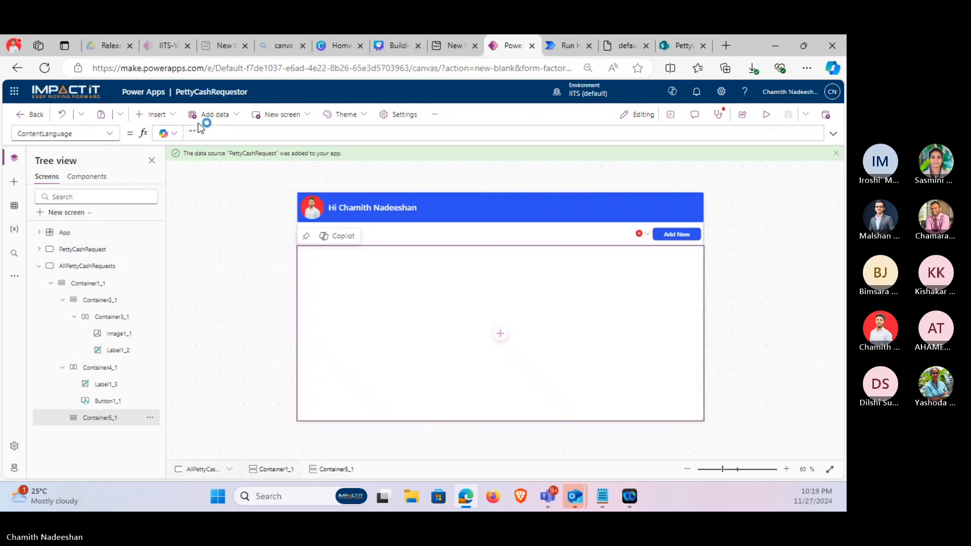
click(154, 114)
text(conta)
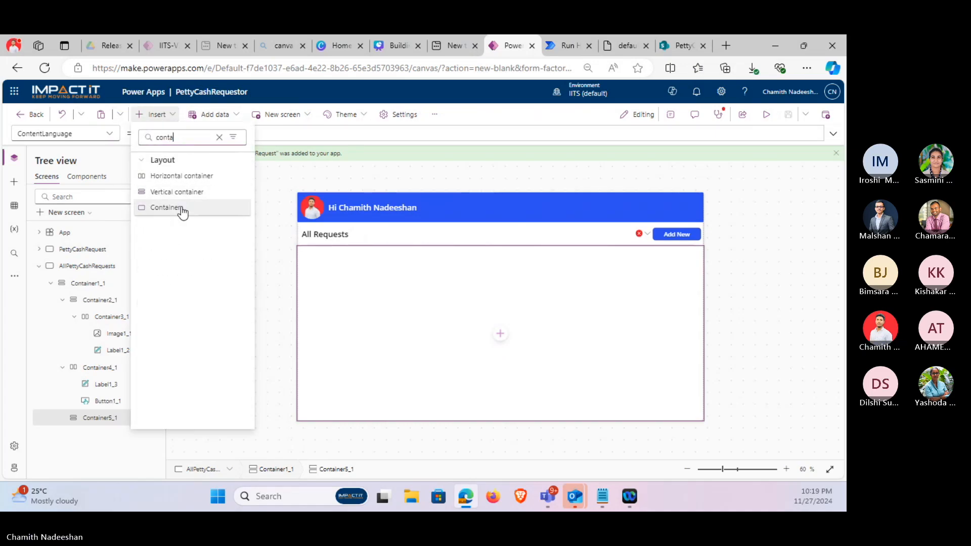
click(167, 208)
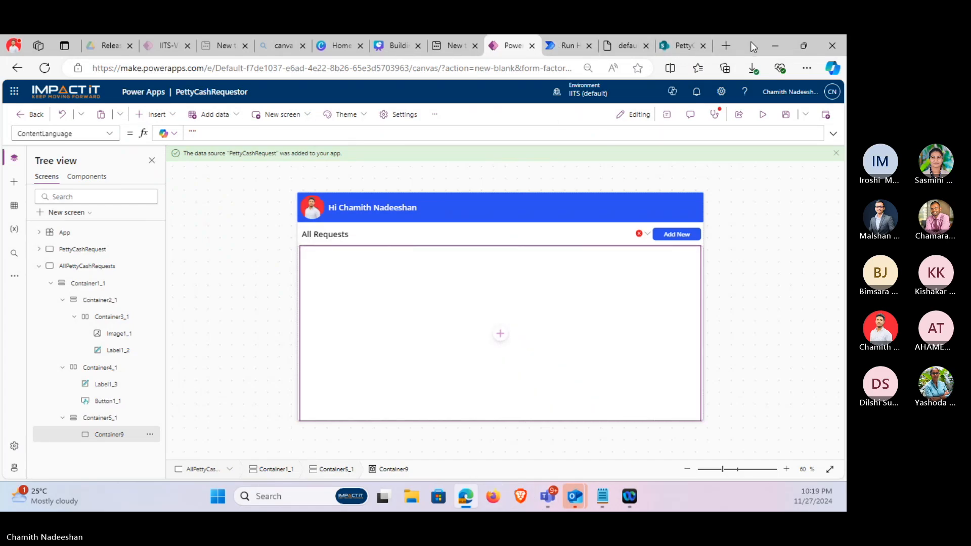
Consult the petty cash requests table mockup on the Canva demo slide and return to the PettyCashRequestor app.
drag(750, 42, 732, 164)
click(506, 168)
click(790, 168)
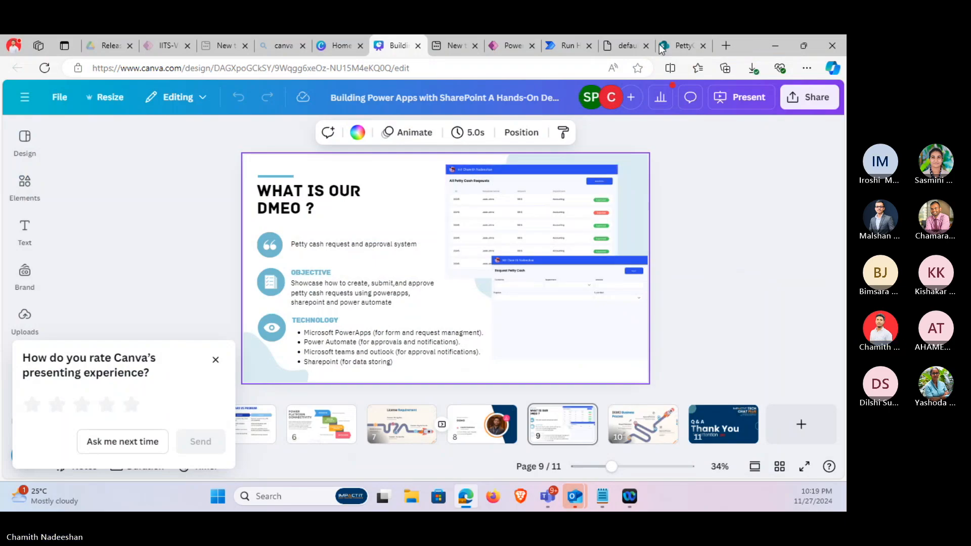
click(518, 47)
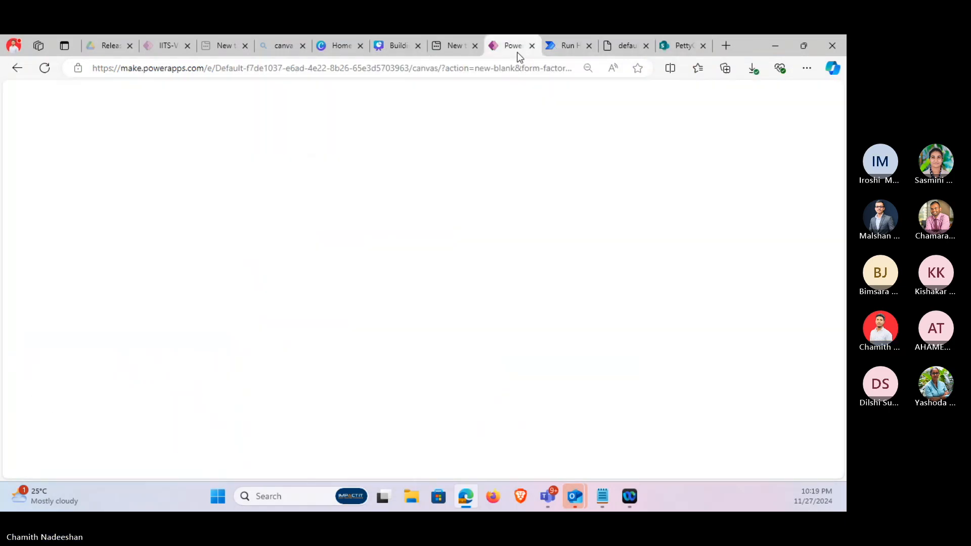
Add a text label in the upper-left corner of the new container and set its text to "ID".
click(155, 116)
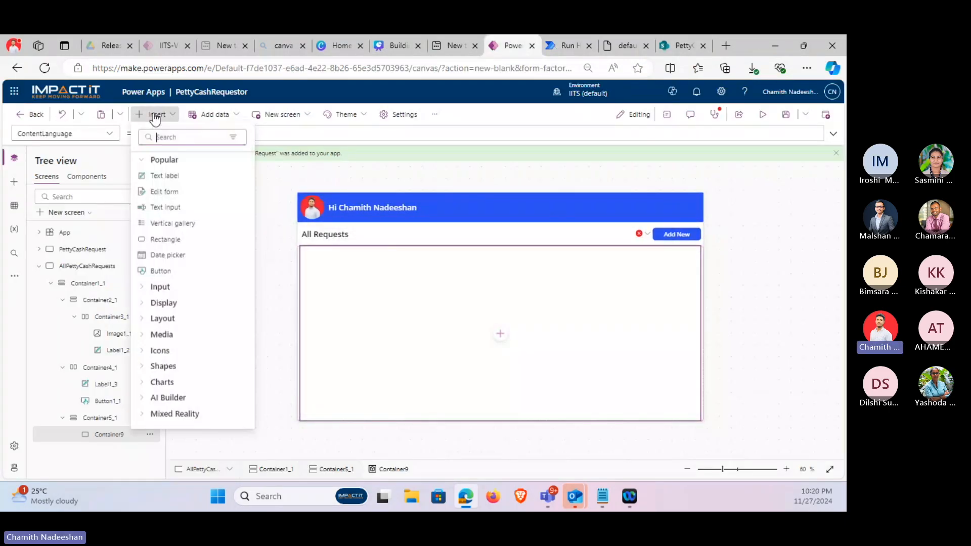
click(164, 175)
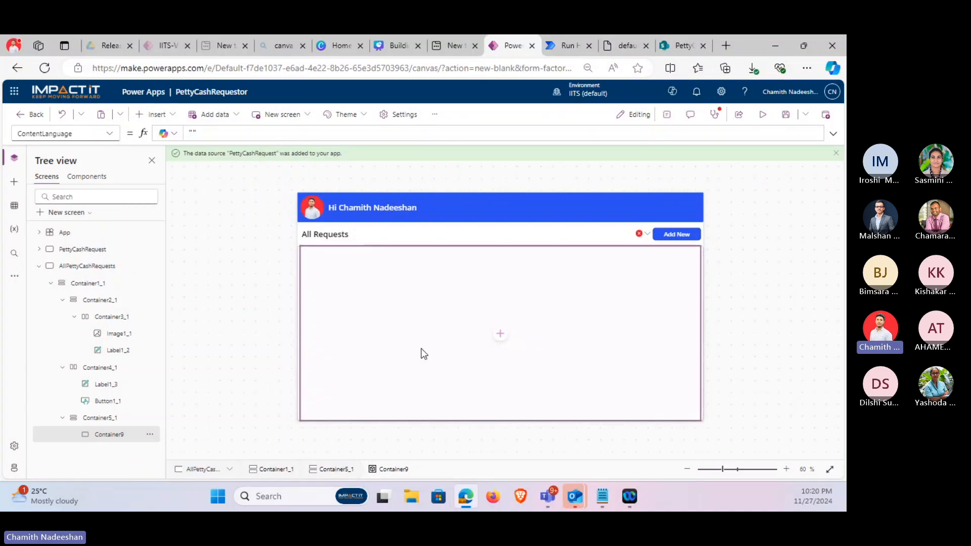
drag(319, 256, 317, 259)
double_click(201, 132)
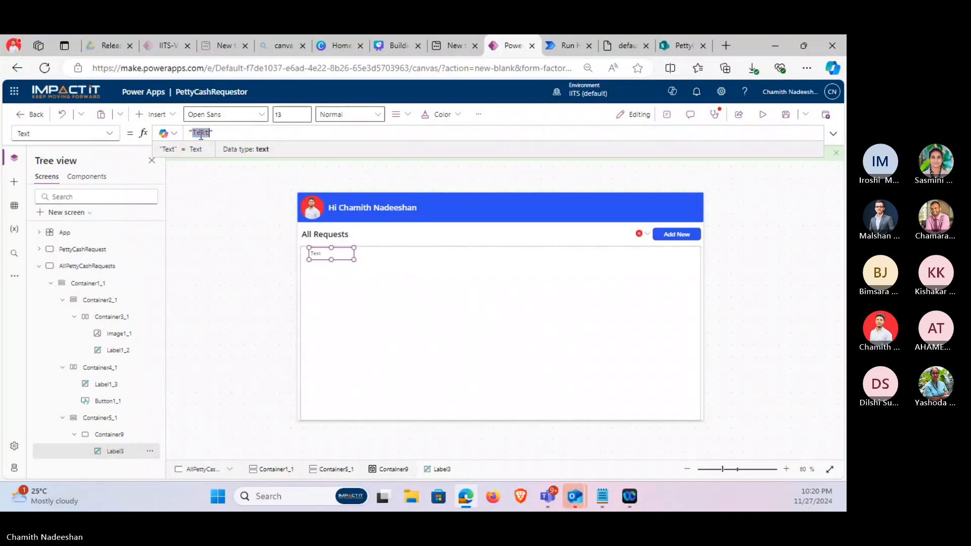
text(ID)
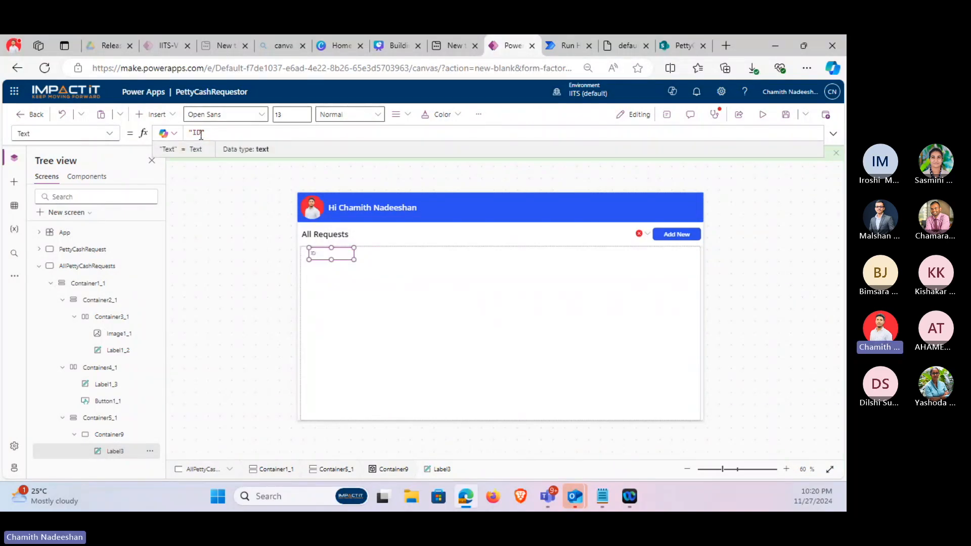
Duplicate the ID label, place the copy to its right in the same row and set its text to "Requester Name".
click(318, 254)
key(ctrl+c)
key(ctrl+v)
drag(407, 255, 379, 253)
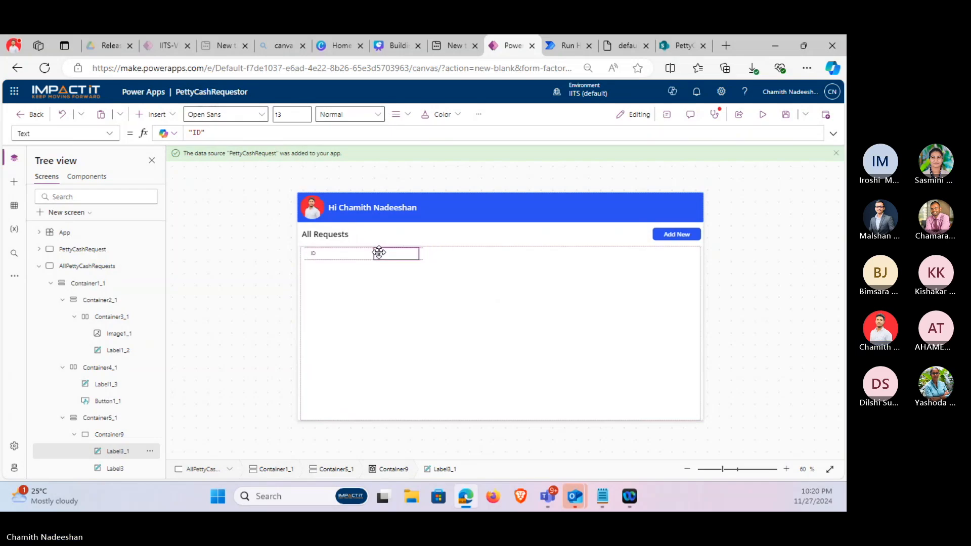
click(198, 135)
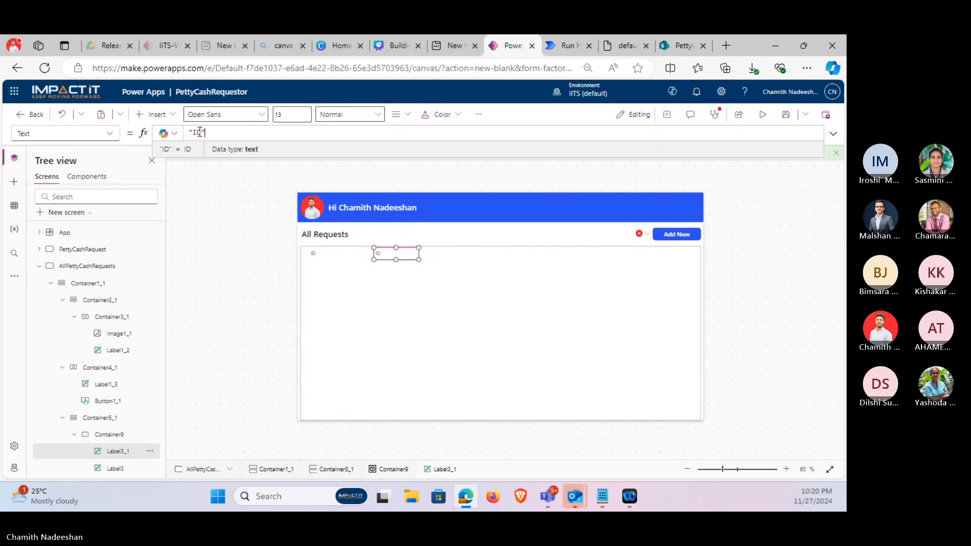
text("Requester Name)
click(444, 327)
Duplicate the Requester Name heading, place the copy further right in the same row and set its text to "Amount".
click(411, 257)
key(ctrl+c)
key(ctrl+v)
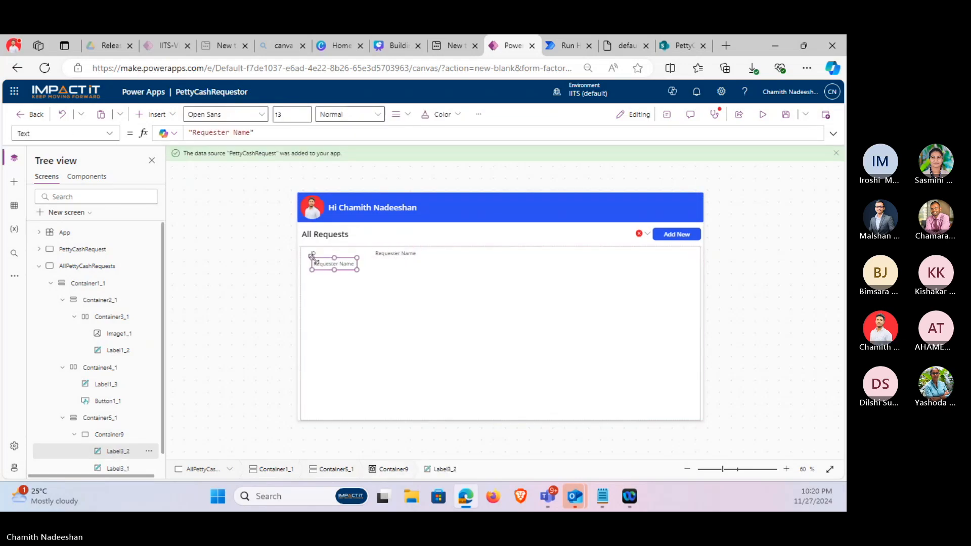
drag(331, 262, 491, 254)
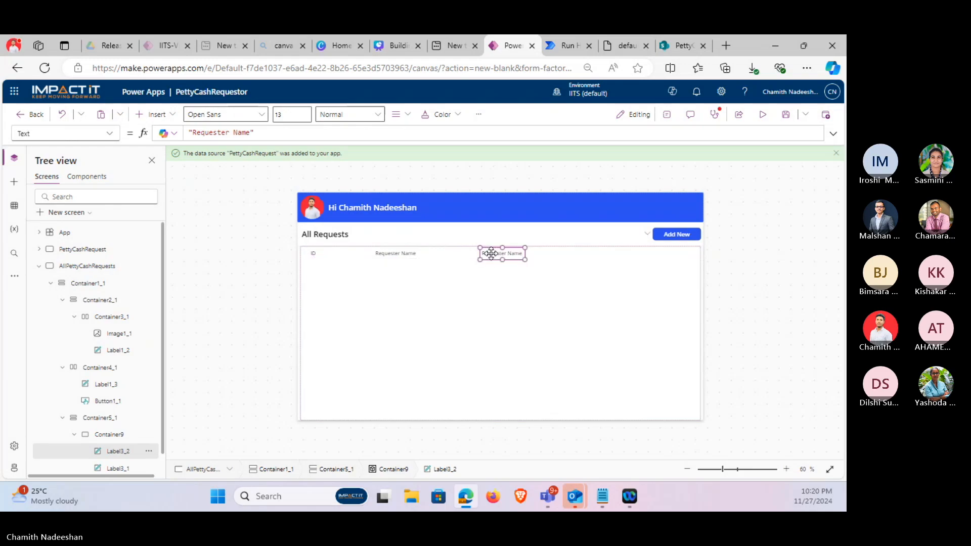
triple_click(247, 133)
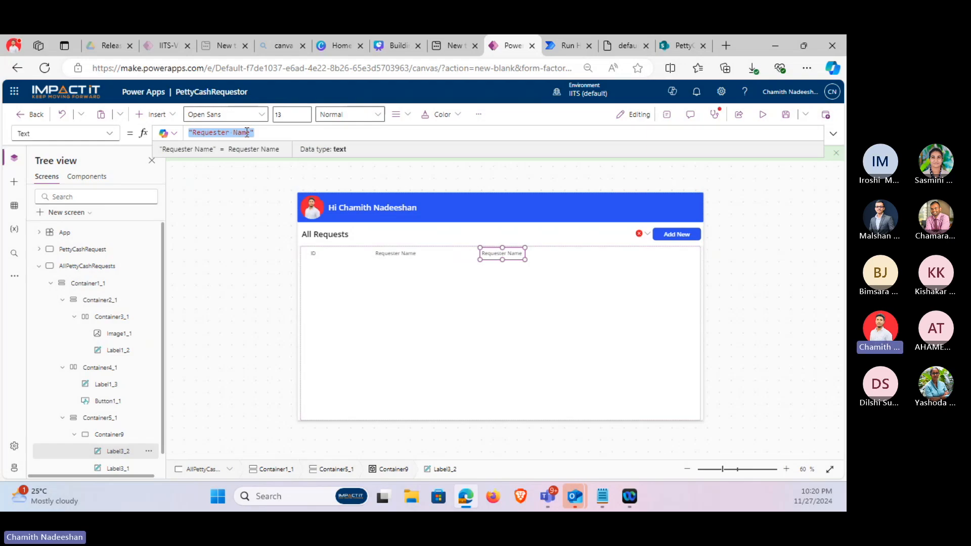
text("Amou)
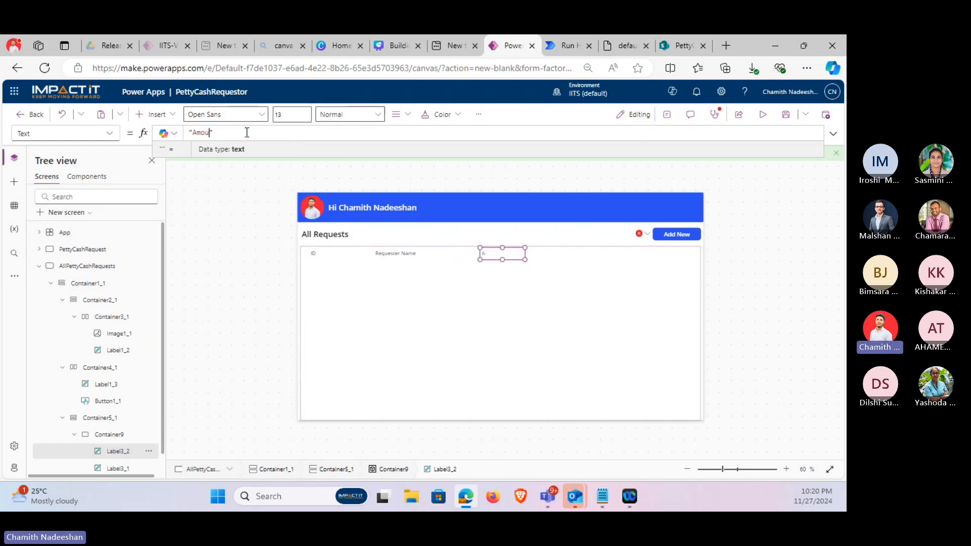
text(nt)
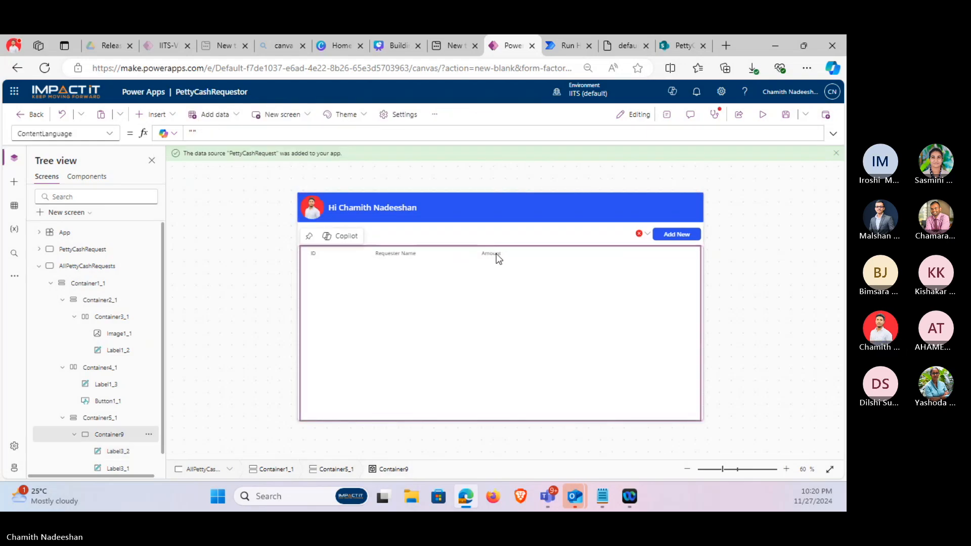
drag(500, 252, 506, 253)
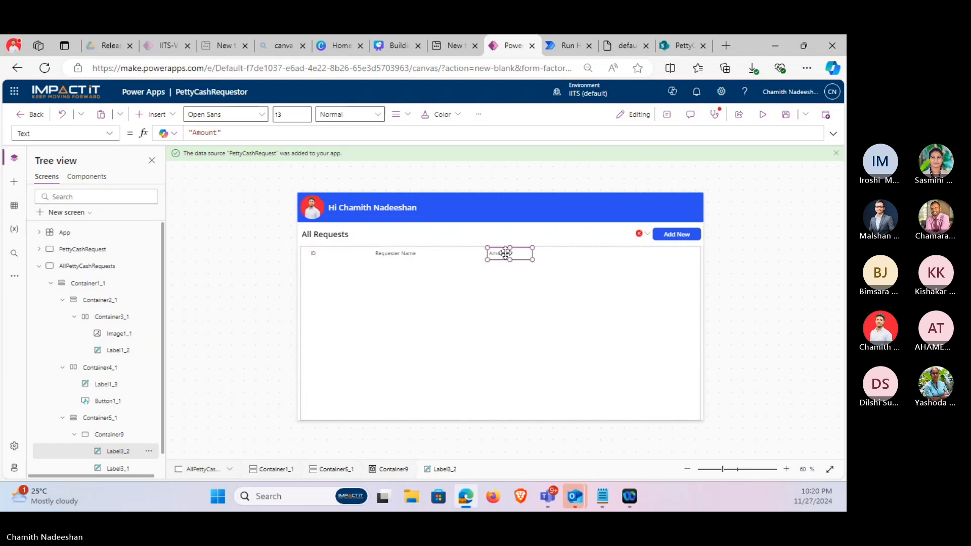
Duplicate the Amount heading, place the copy near the right end of the row and set its text to "Approval Status".
key(ctrl+c)
key(ctrl+v)
drag(324, 261, 615, 253)
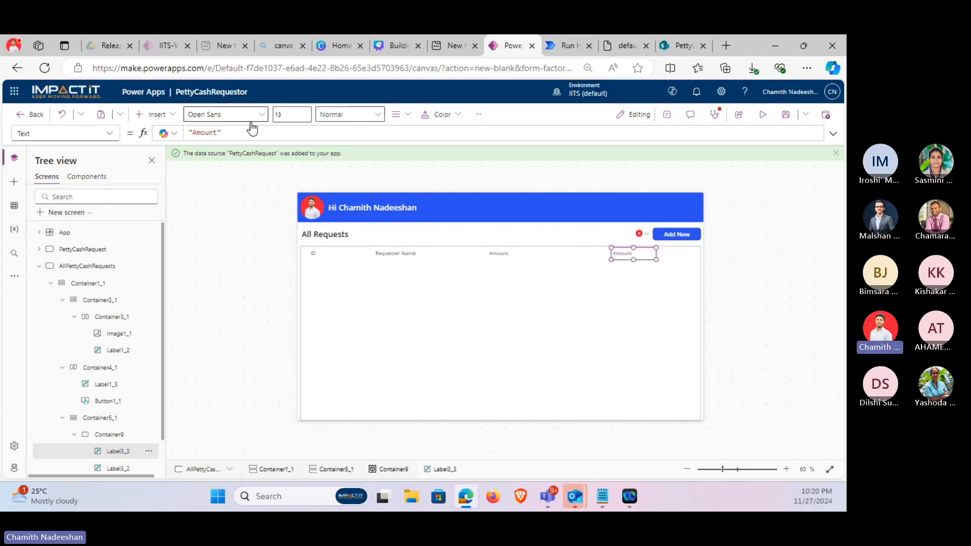
double_click(205, 132)
text(Approv)
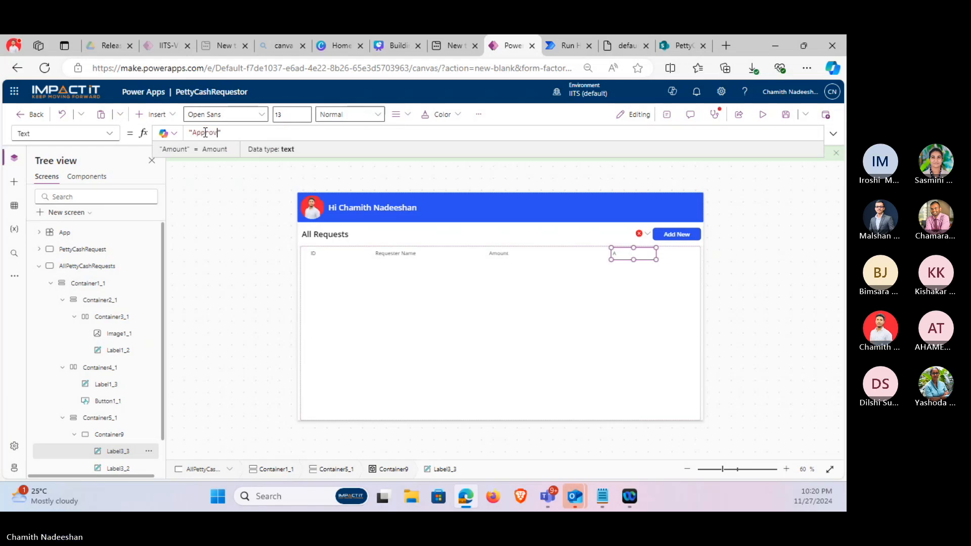
text(al )
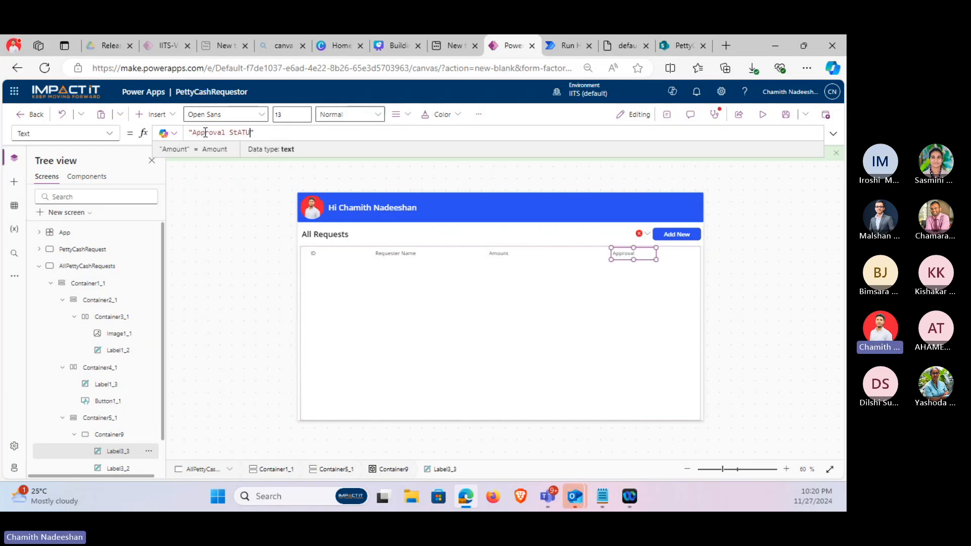
text(StATU)
key(BackSpace)
text(tau)
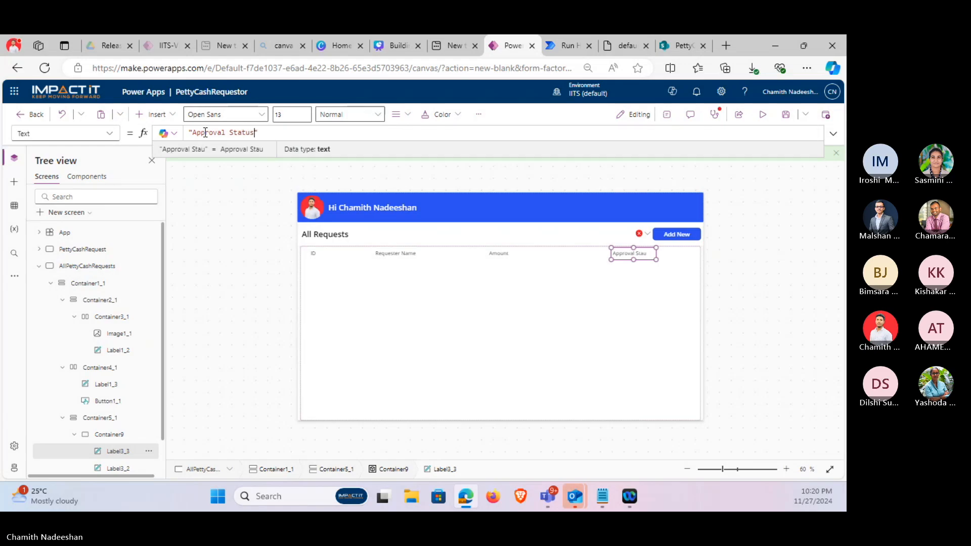
click(523, 349)
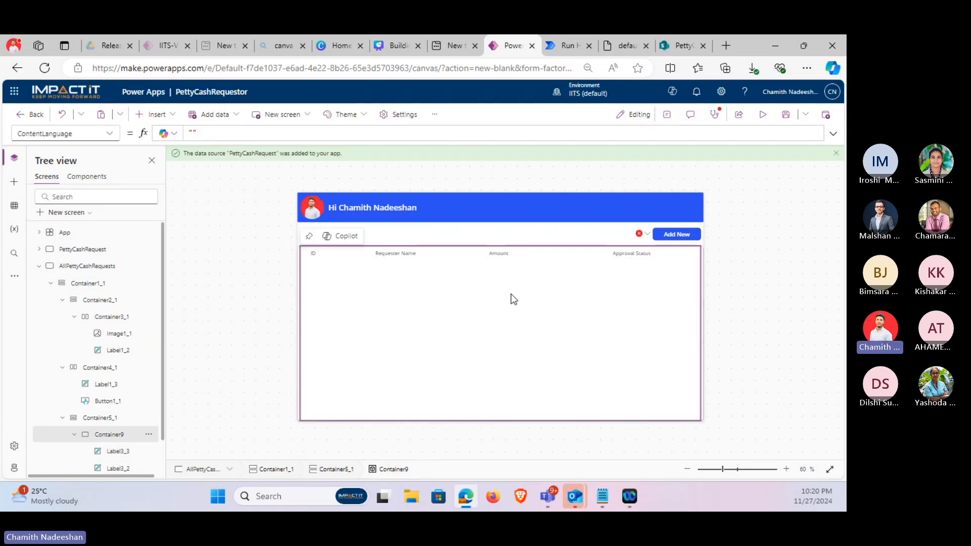
Insert a vertical gallery into the container that holds the column headings.
click(157, 115)
text(gall)
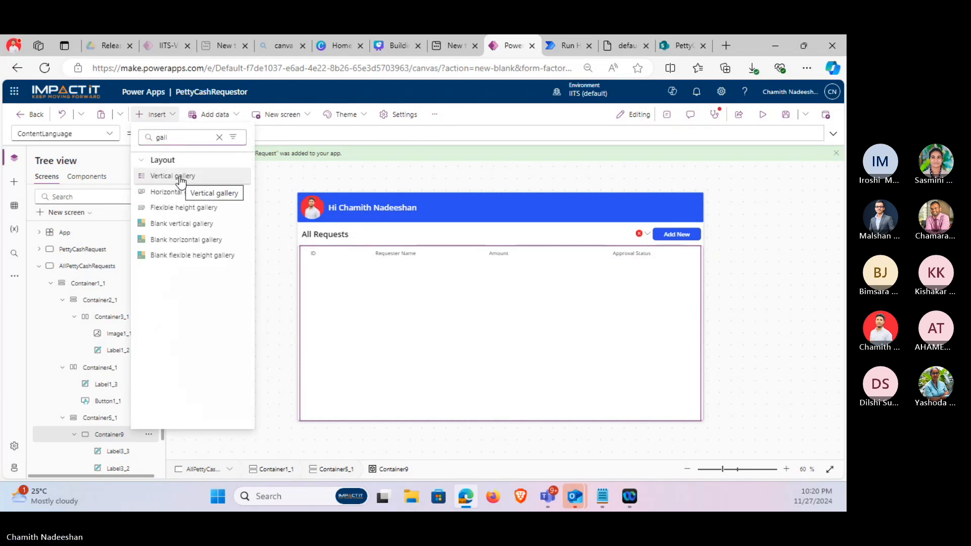
click(172, 175)
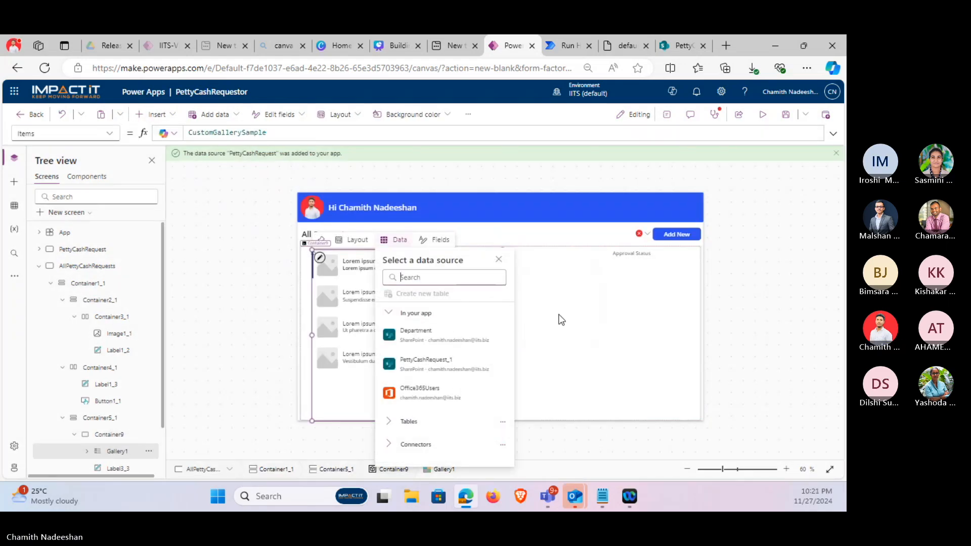
click(559, 315)
Position the gallery just below the column headings and widen it to the container's right edge.
click(369, 306)
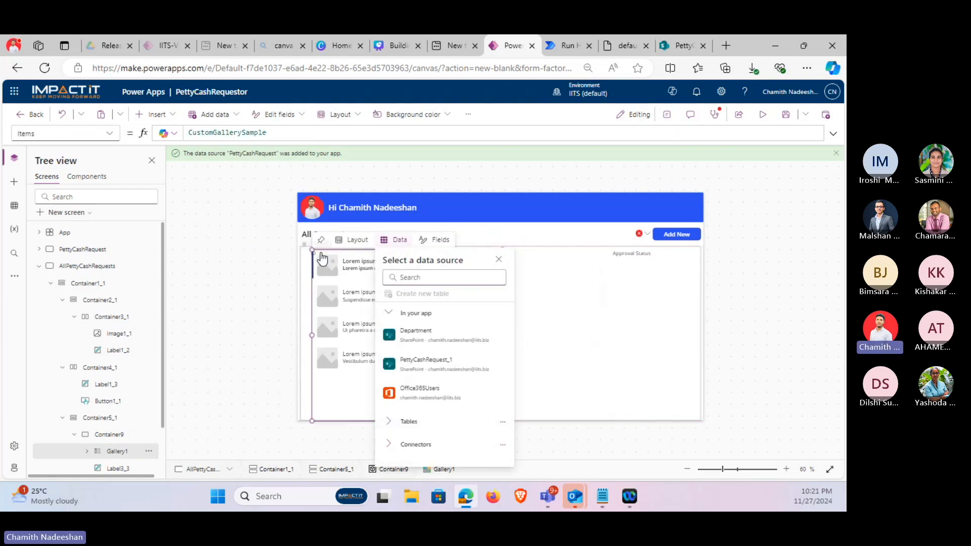
click(345, 421)
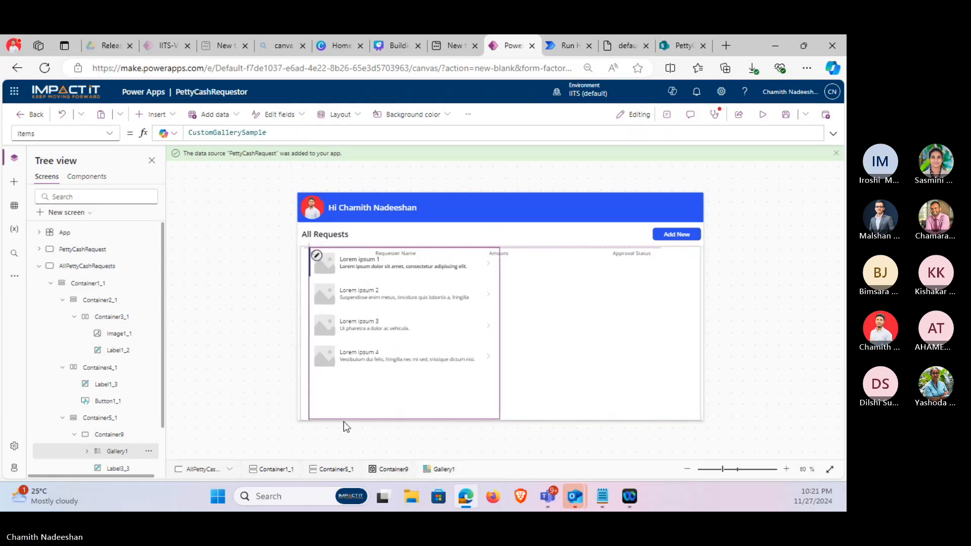
click(424, 246)
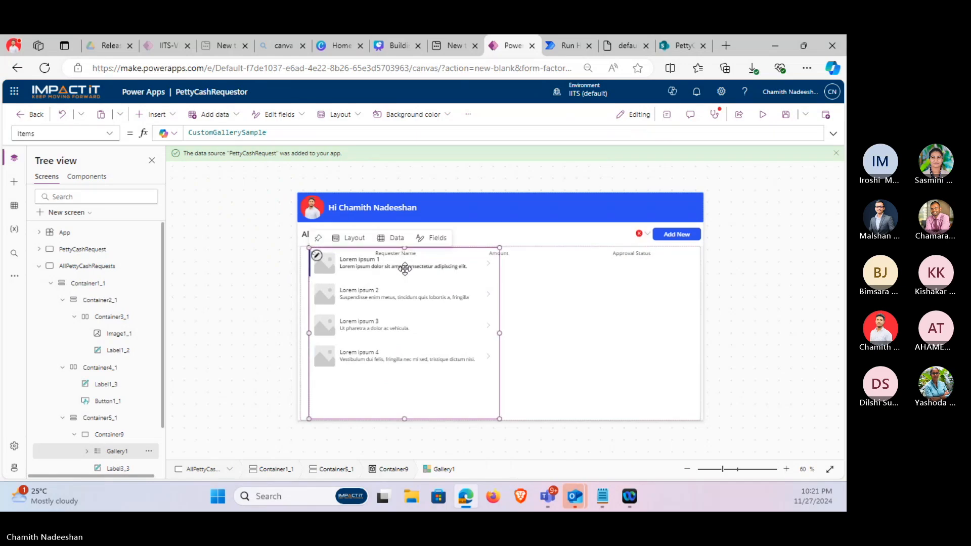
drag(404, 248, 400, 265)
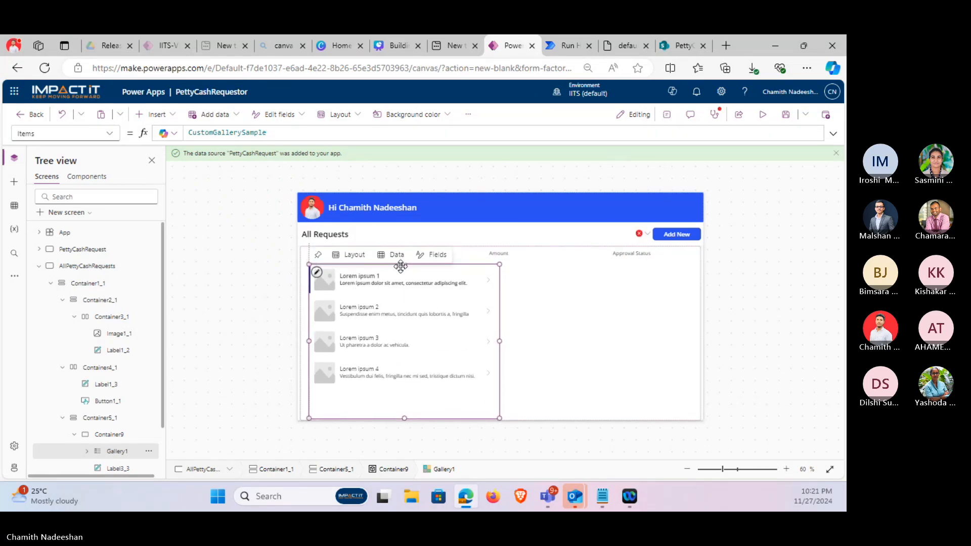
drag(500, 341, 699, 338)
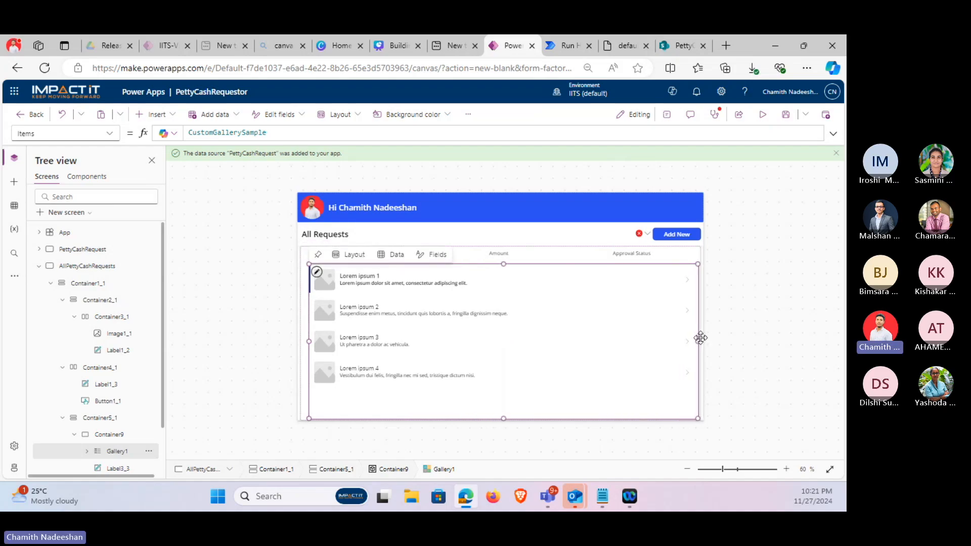
Delete the next arrow, image and subtitle from the gallery's row template.
click(686, 280)
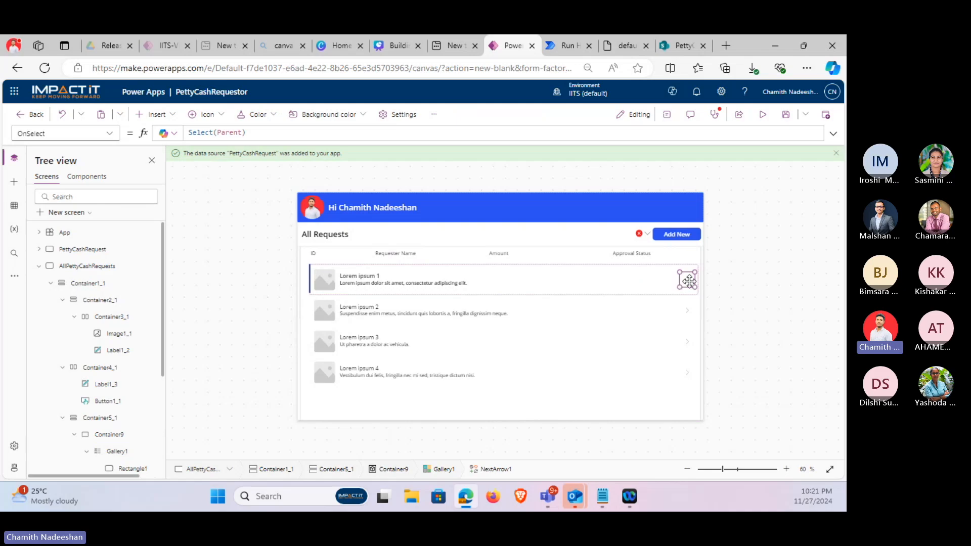
click(318, 279)
click(324, 282)
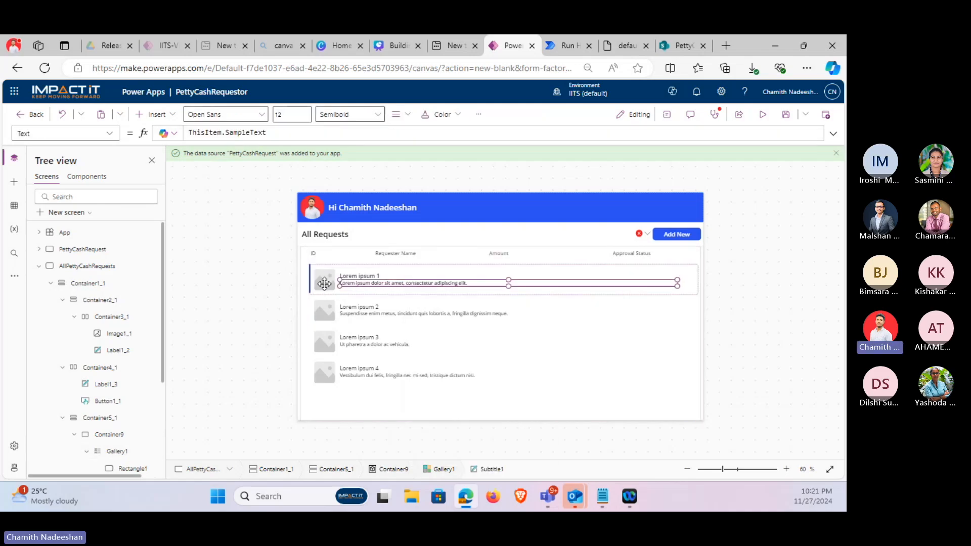
key(Delete)
click(392, 283)
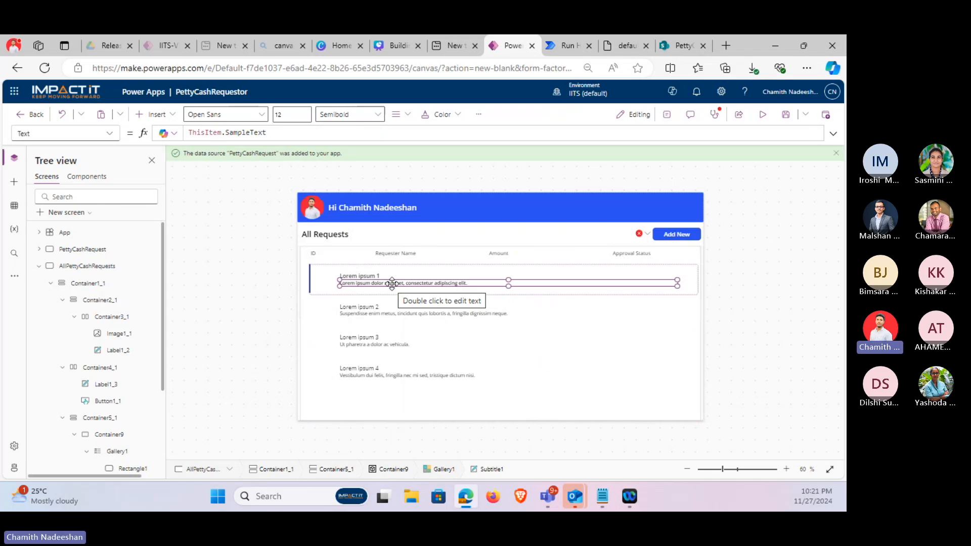
key(Delete)
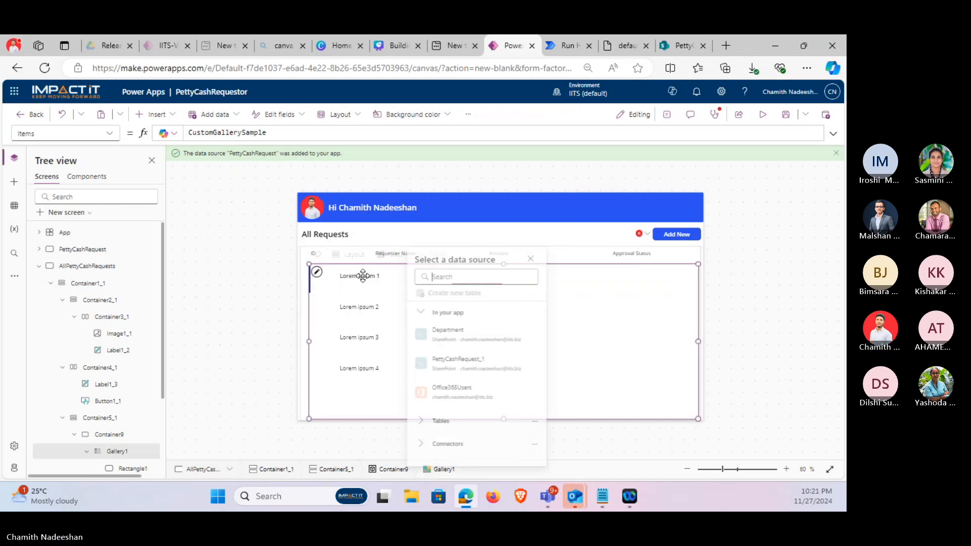
key(Escape)
Move the gallery row's title label to the left so it sits beneath the ID heading.
drag(362, 269, 338, 280)
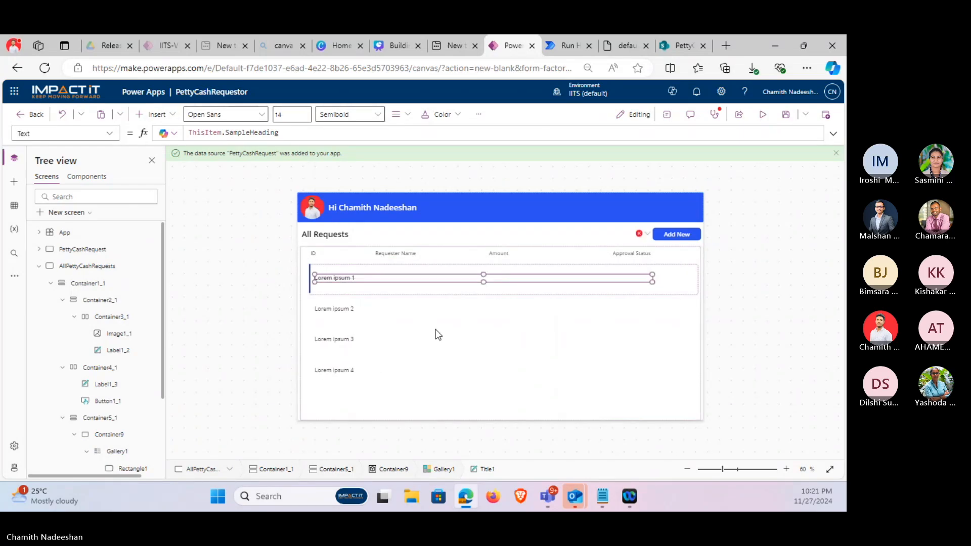
click(435, 329)
click(337, 281)
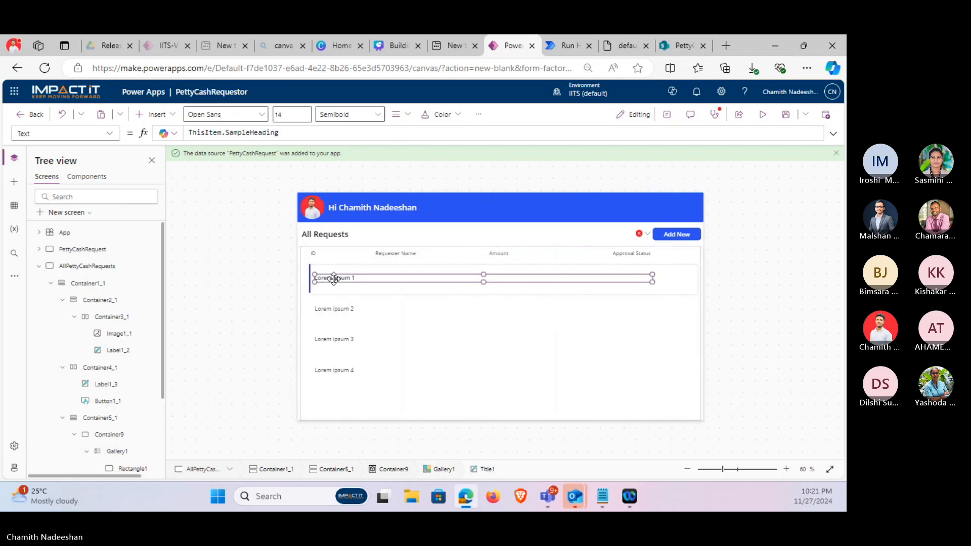
Connect the gallery to the PettyCashRequest_1 SharePoint data source.
click(501, 369)
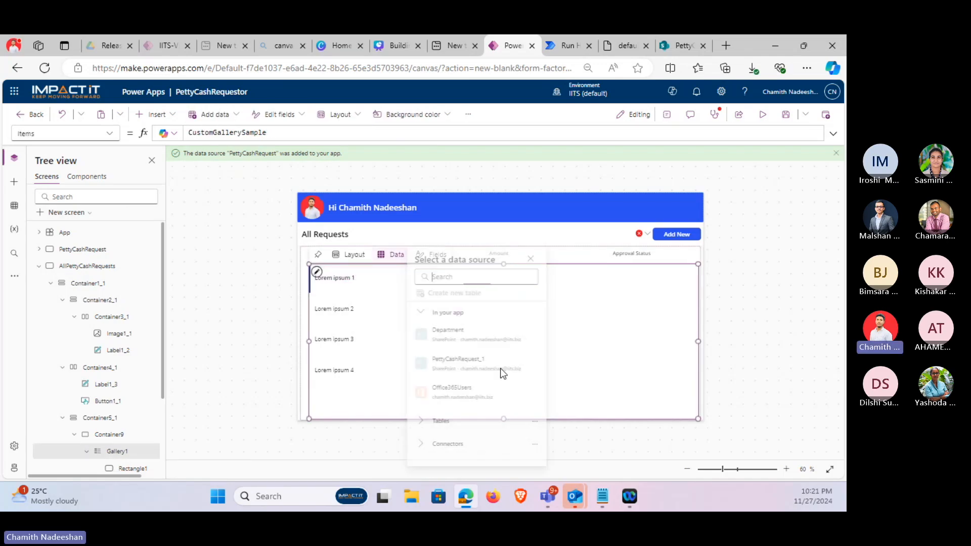
mouse_move(466, 366)
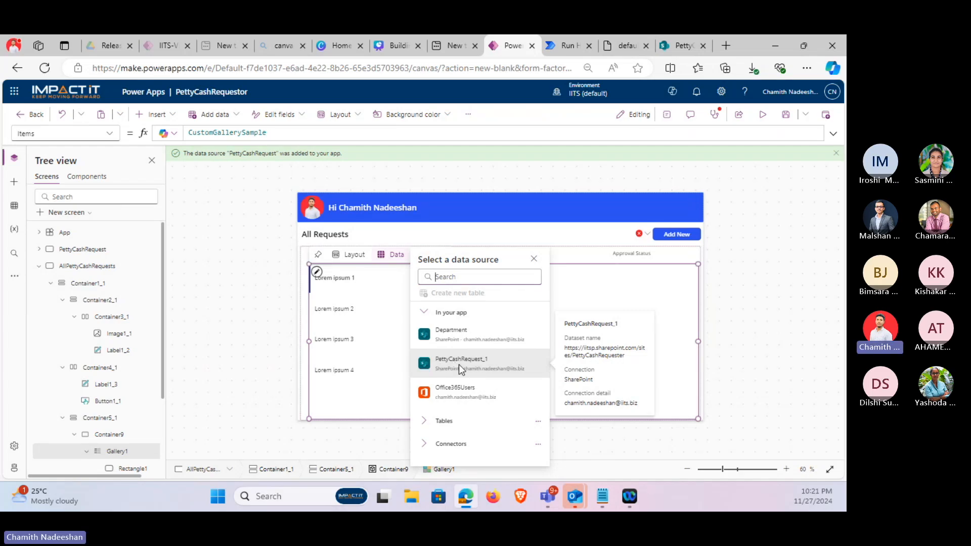
click(459, 364)
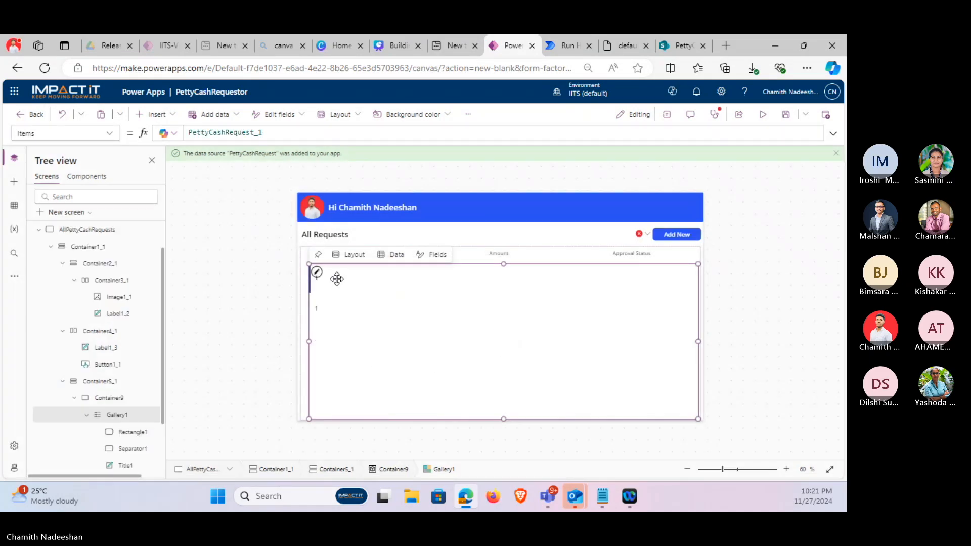
Set the gallery title label's text to ThisItem.ID and narrow it to fit the ID column.
click(336, 277)
click(233, 132)
double_click(233, 132)
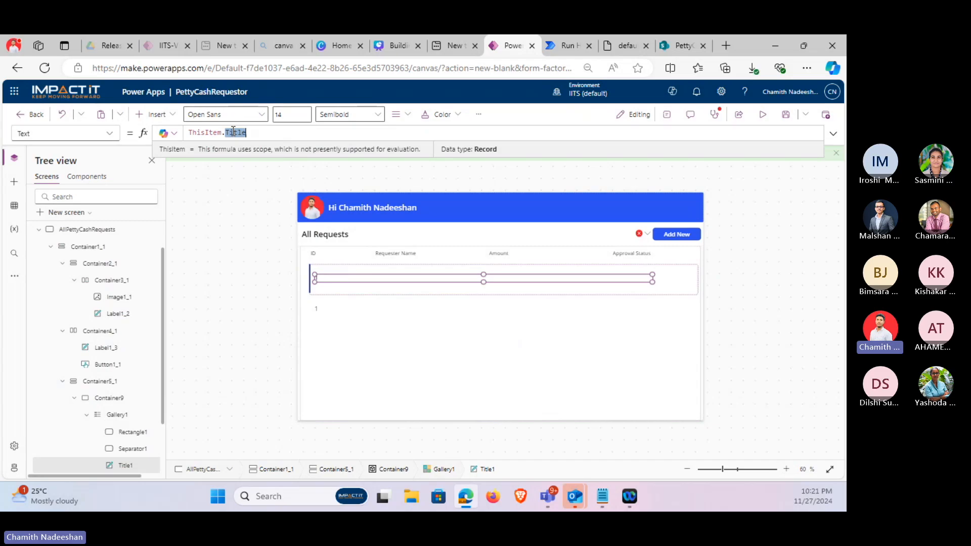
text(ID)
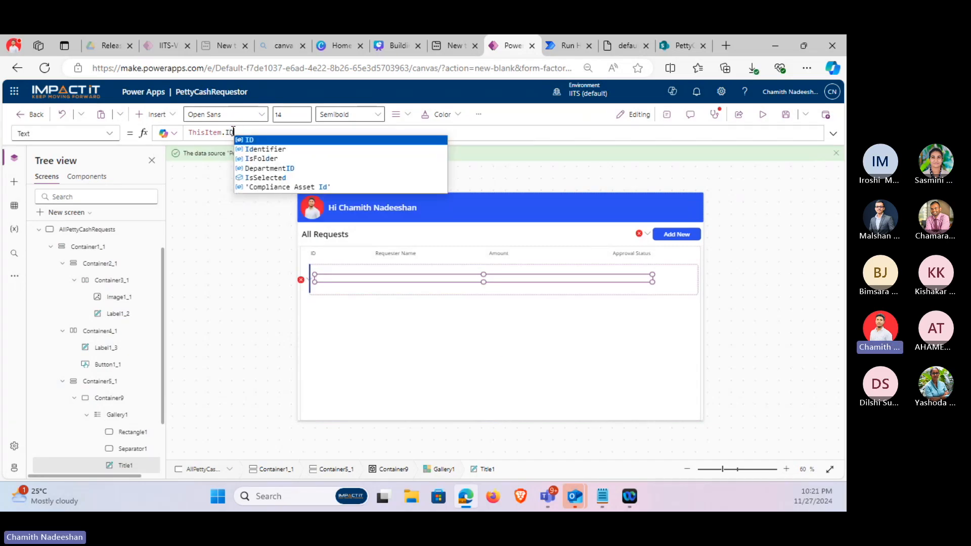
drag(652, 281, 341, 285)
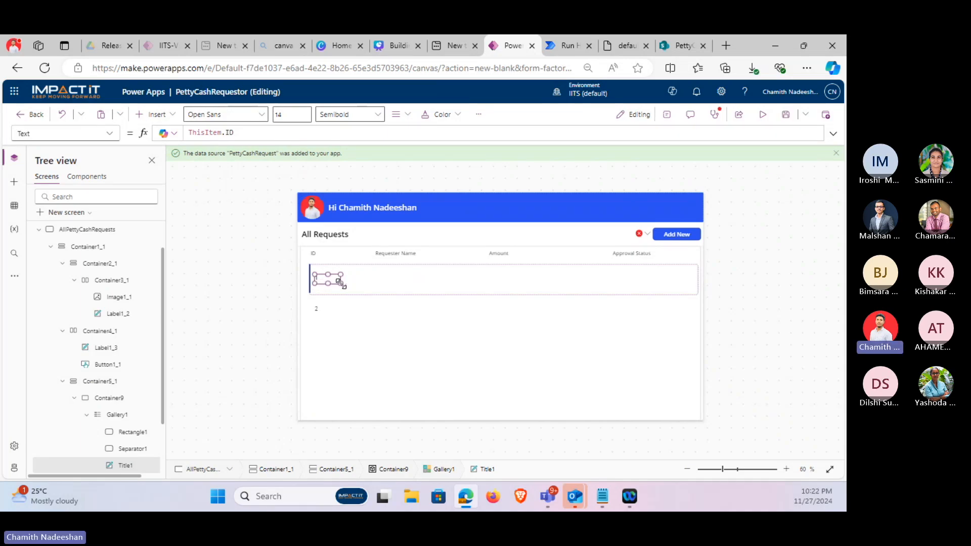
Duplicate the gallery's ID label beneath the Requester Name heading, set its text to ThisItem.RequsterName and widen it.
key(ctrl+c)
key(ctrl+v)
drag(319, 279, 382, 278)
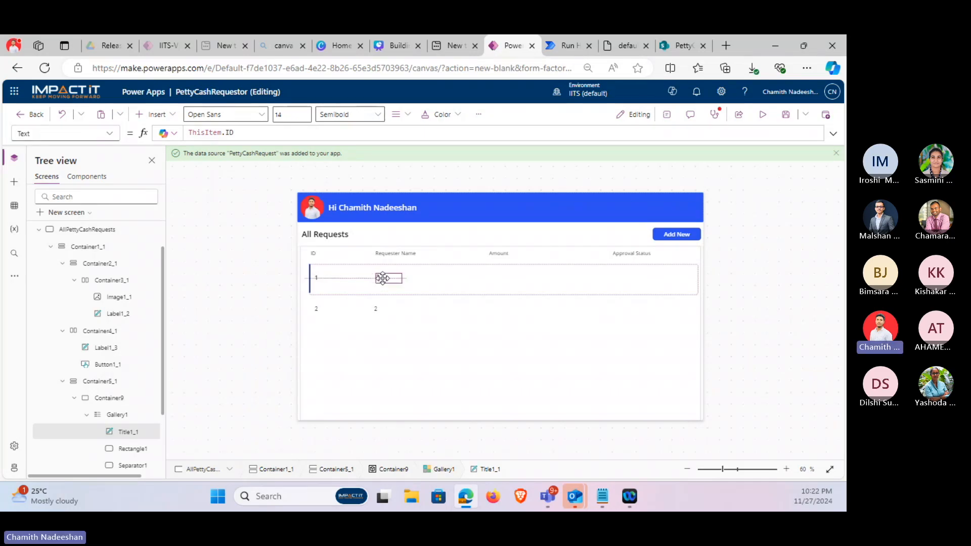
double_click(231, 132)
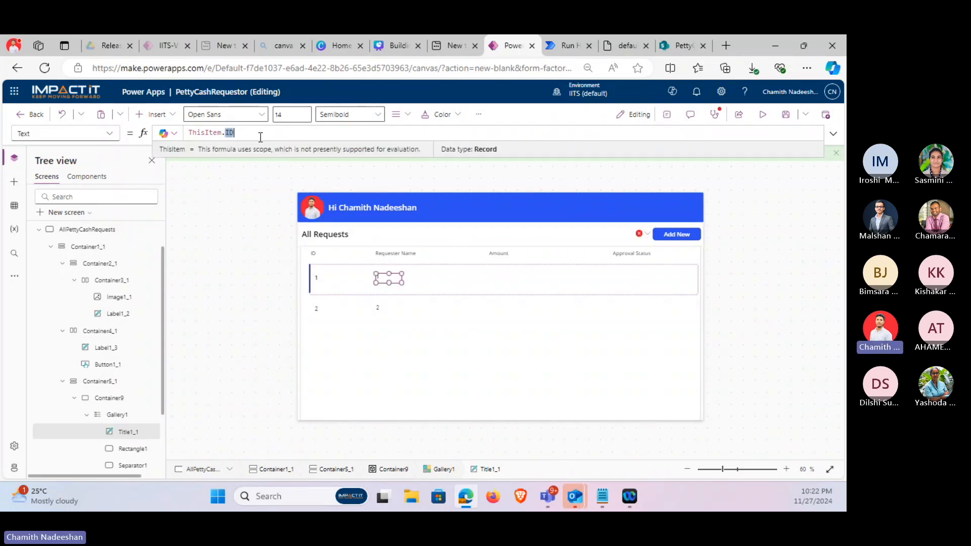
text(RequsterName)
key(Tab)
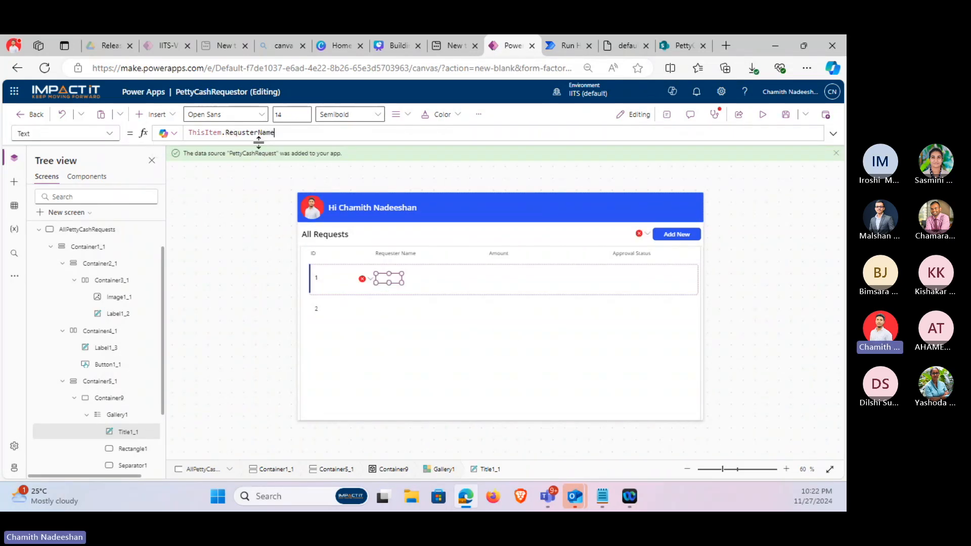
drag(400, 282, 422, 279)
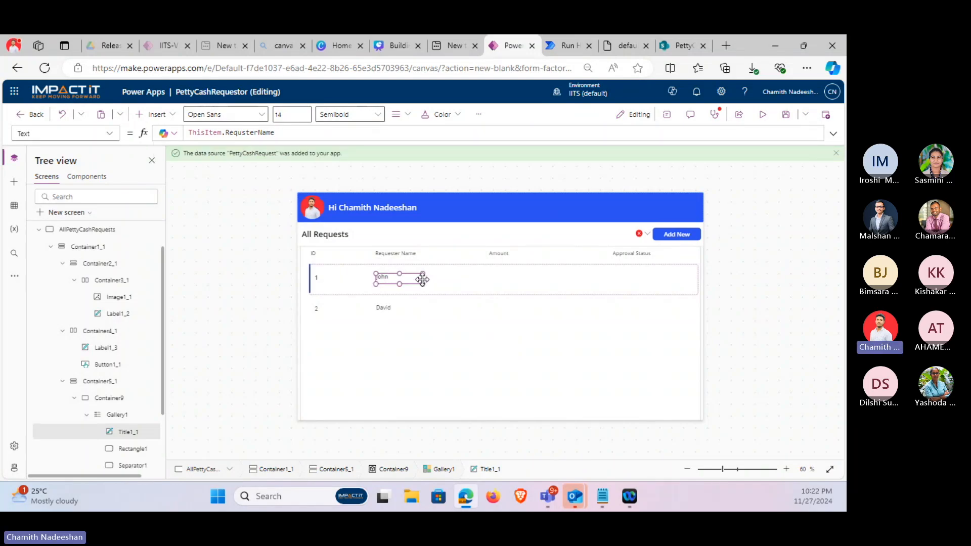
Duplicate the gallery's requester name label beneath the Amount heading and set its text to ThisItem.Amount.
key(ctrl+v)
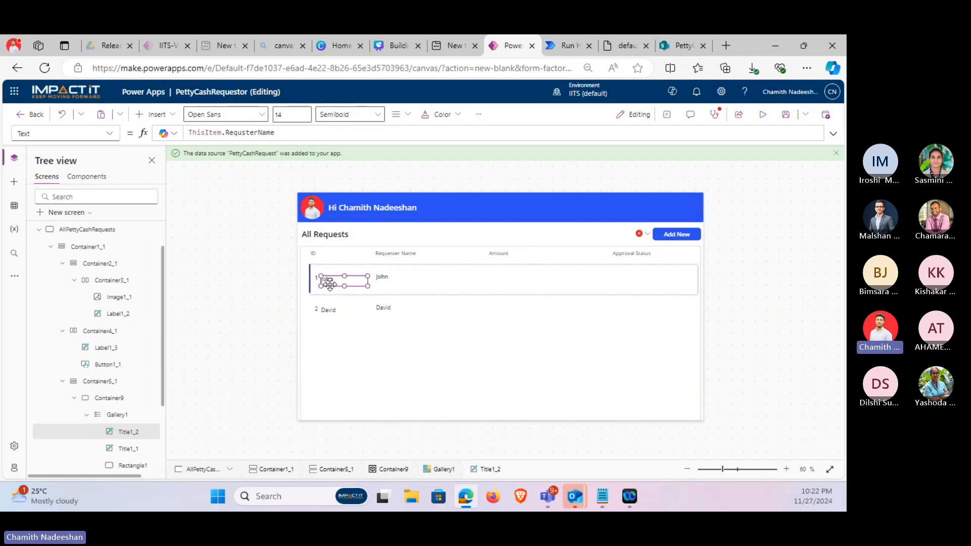
drag(330, 285, 500, 281)
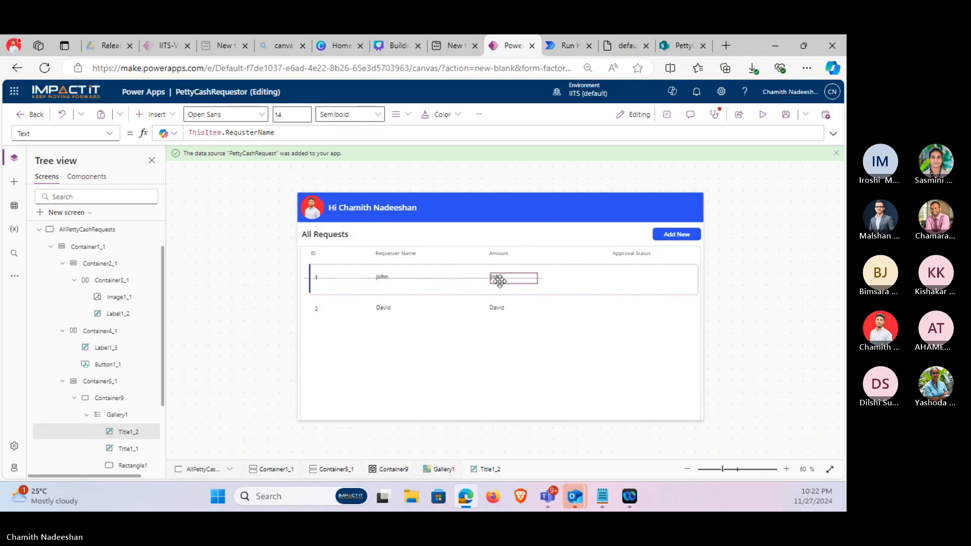
double_click(240, 132)
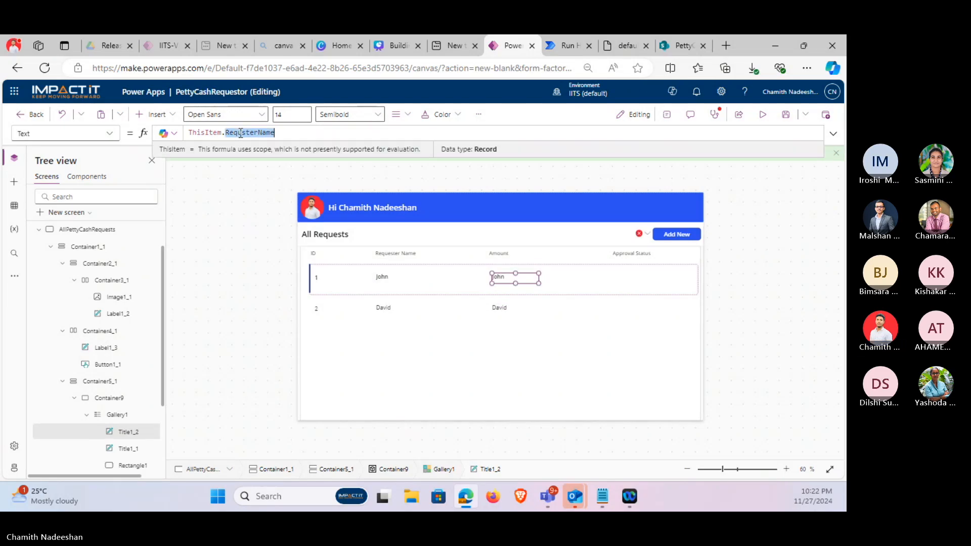
text(Amou)
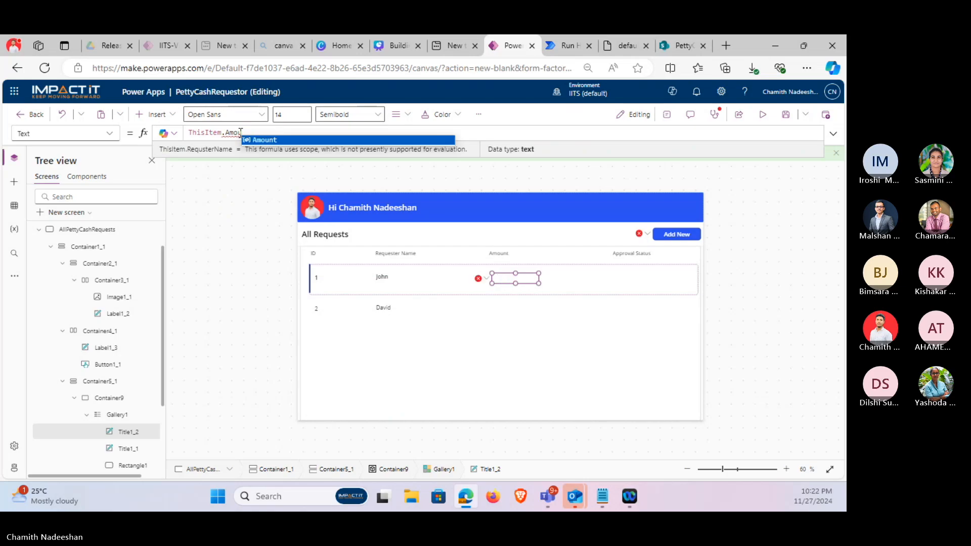
text(nt)
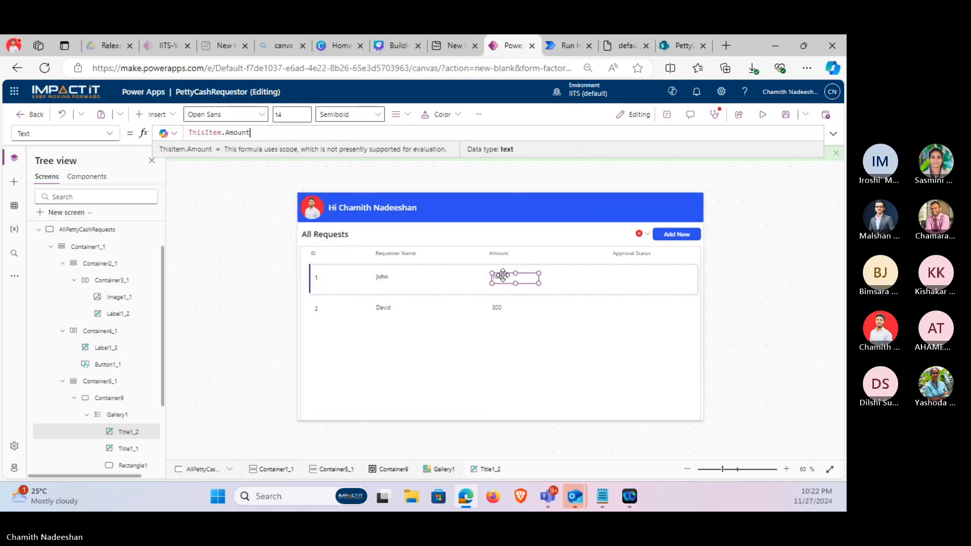
Duplicate the gallery's amount label beneath the Approval Status heading and set its text to ThisItem.ApprovalStatus.
key(ctrl+c)
key(ctrl+v)
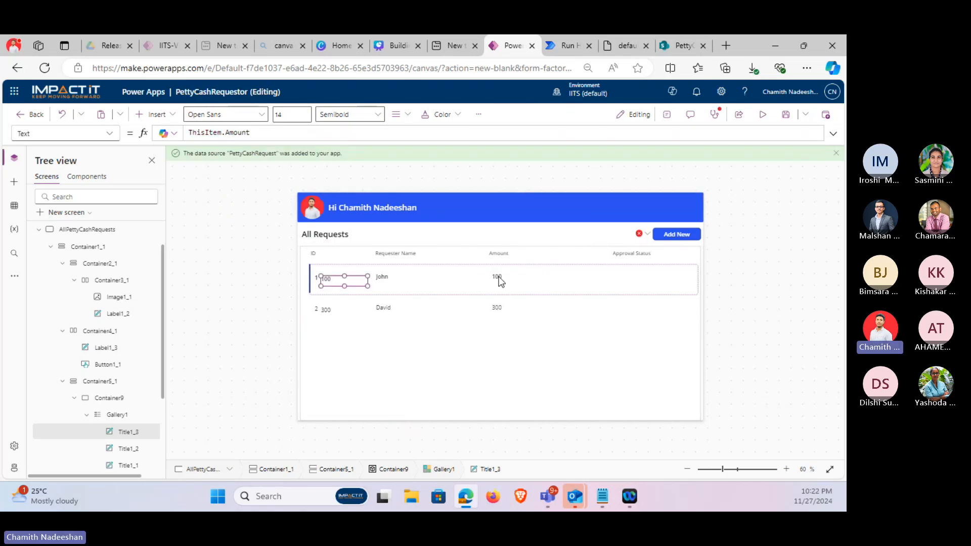
drag(328, 279, 620, 278)
double_click(246, 132)
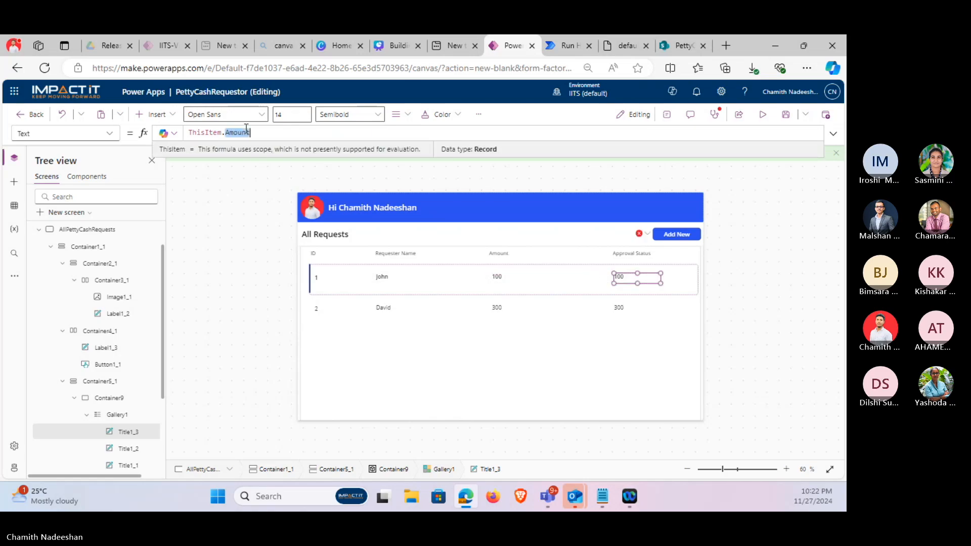
text(Approval)
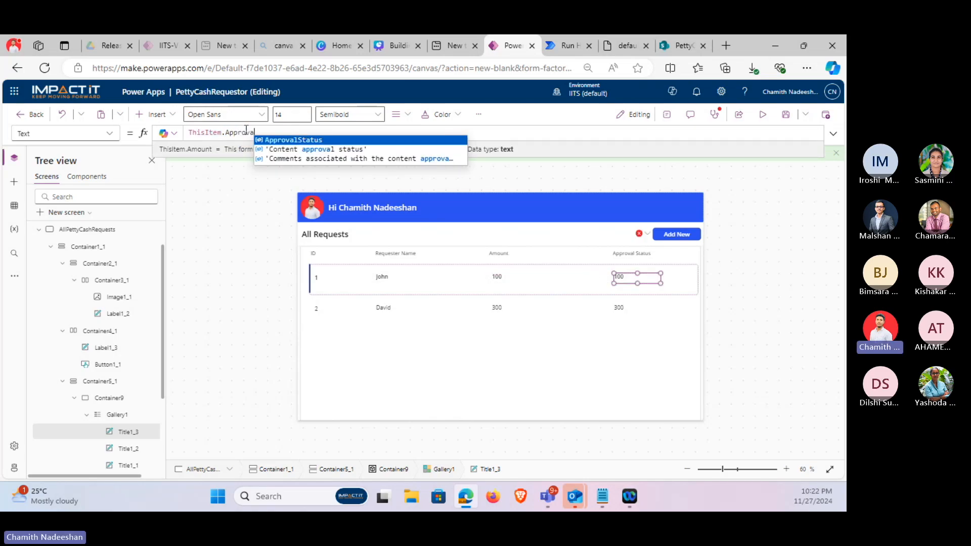
key(Tab)
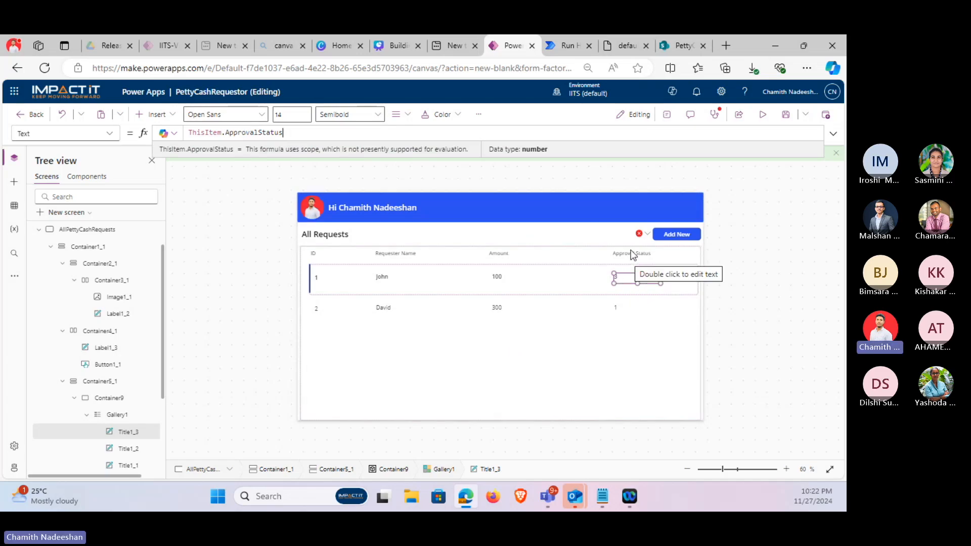
Check the status codes in Notepad and rewrite the approval status label's text as an If returning "Approved" when ThisItem.ApprovalStatus = 1.
click(602, 496)
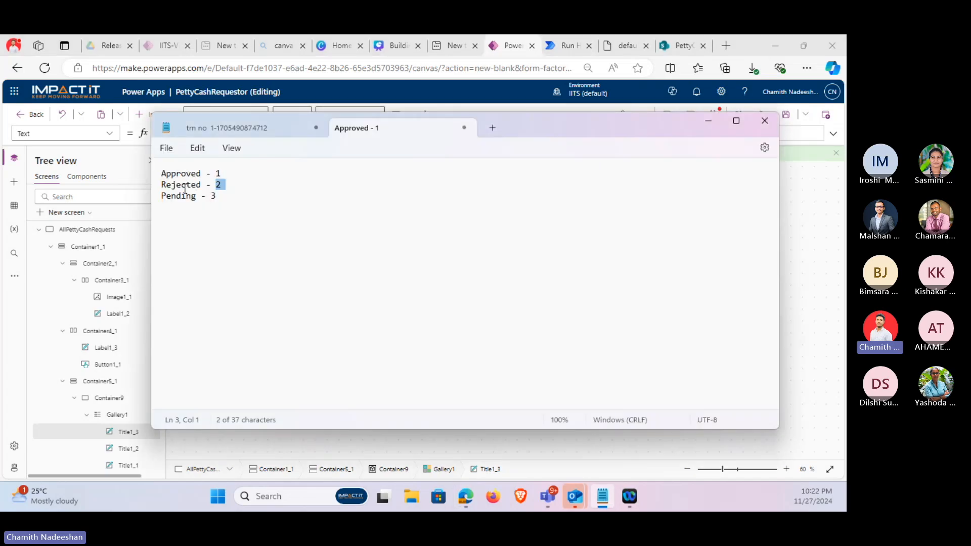
click(708, 121)
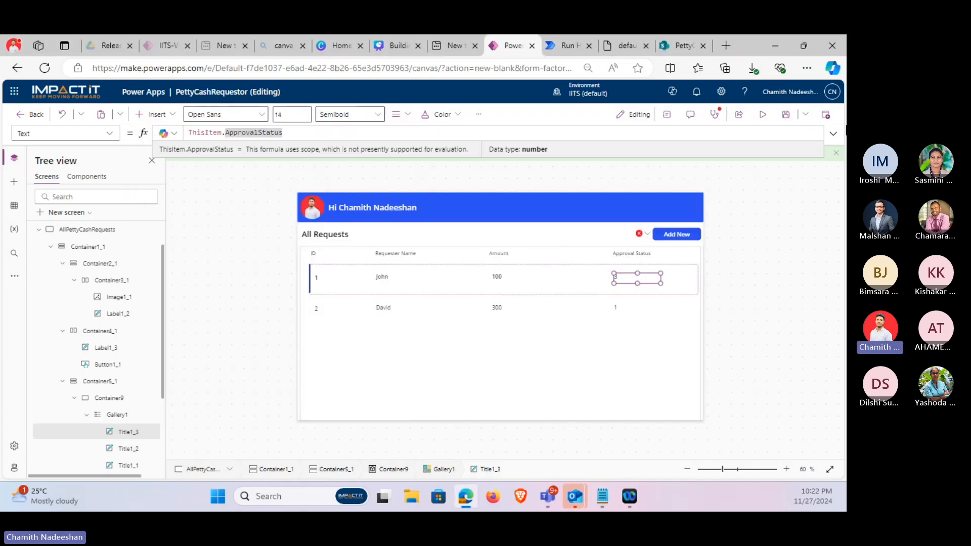
click(833, 133)
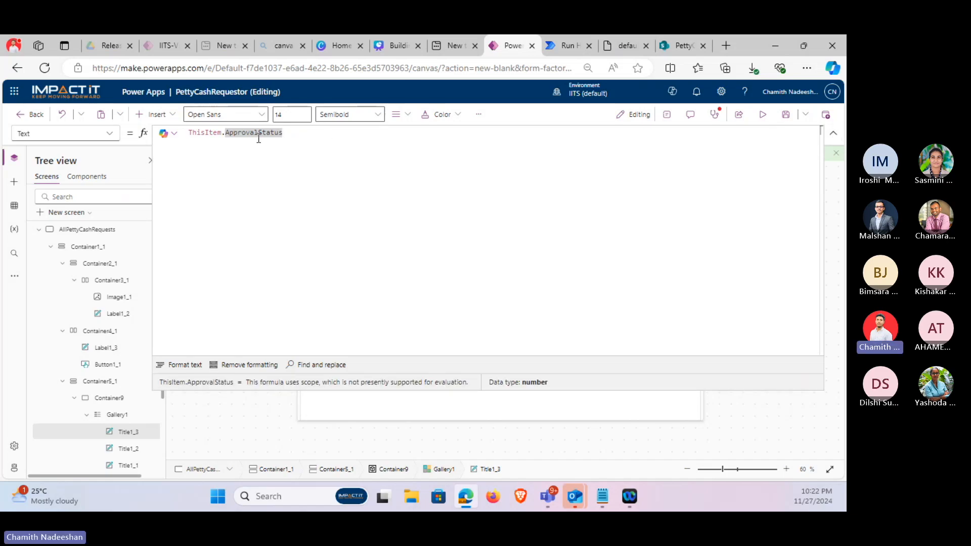
click(189, 132)
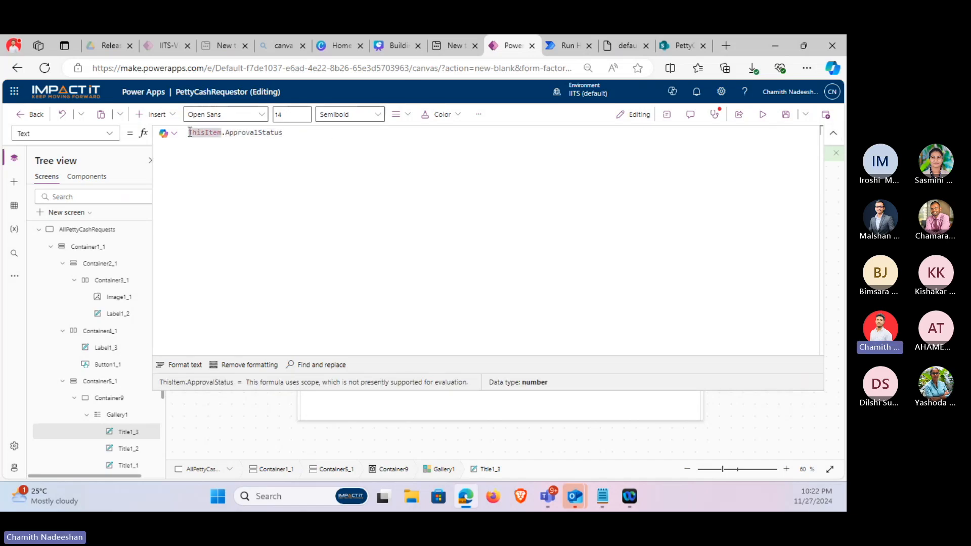
drag(190, 132, 319, 133)
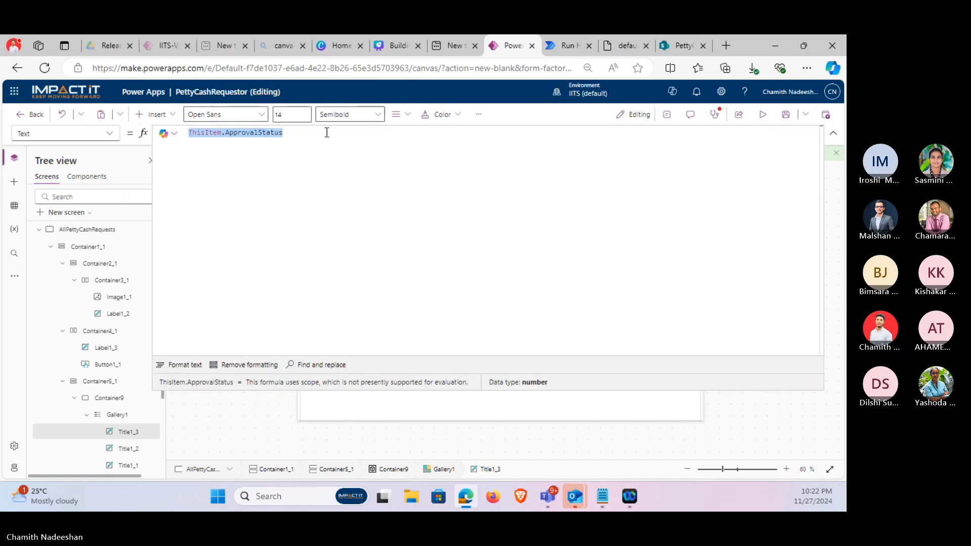
key(BackSpace)
text(If()
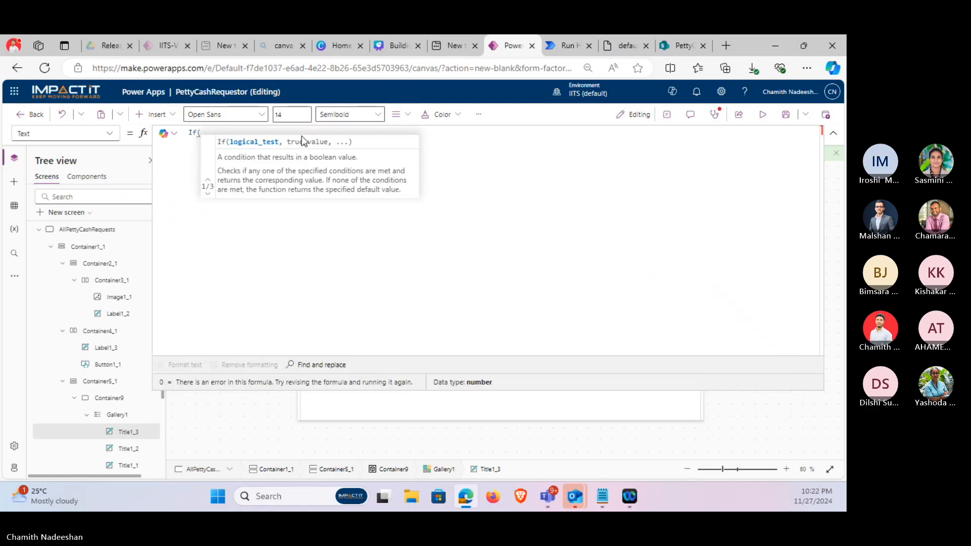
key(ctrl+v)
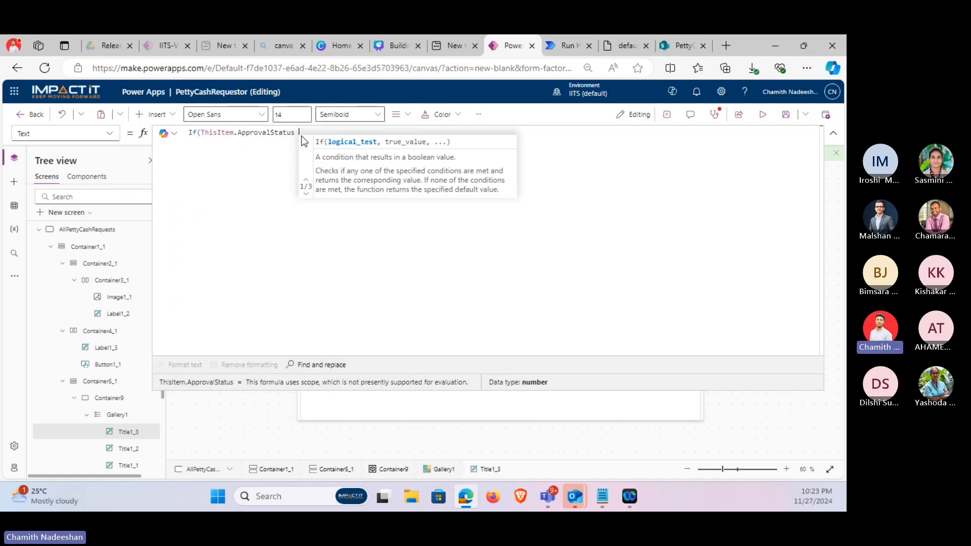
text(= 1)
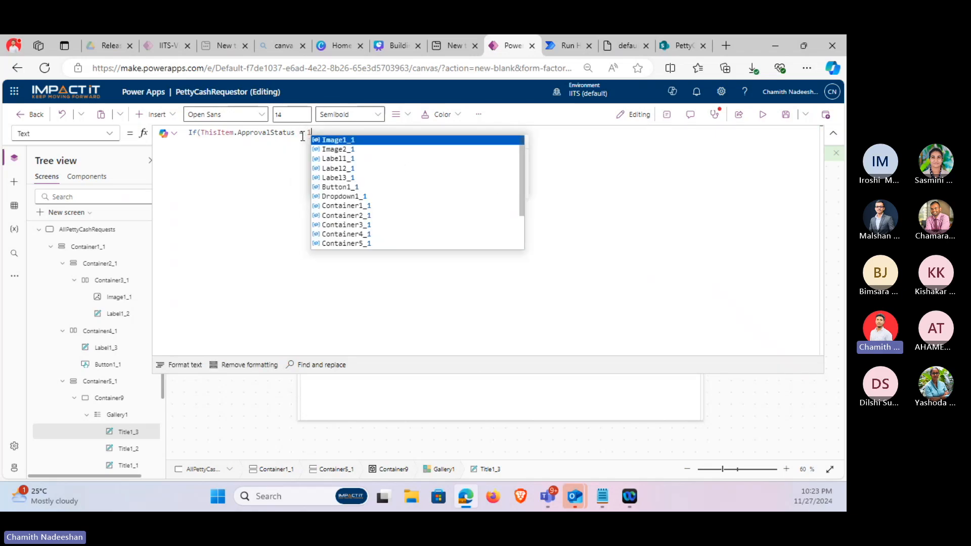
text(, ")
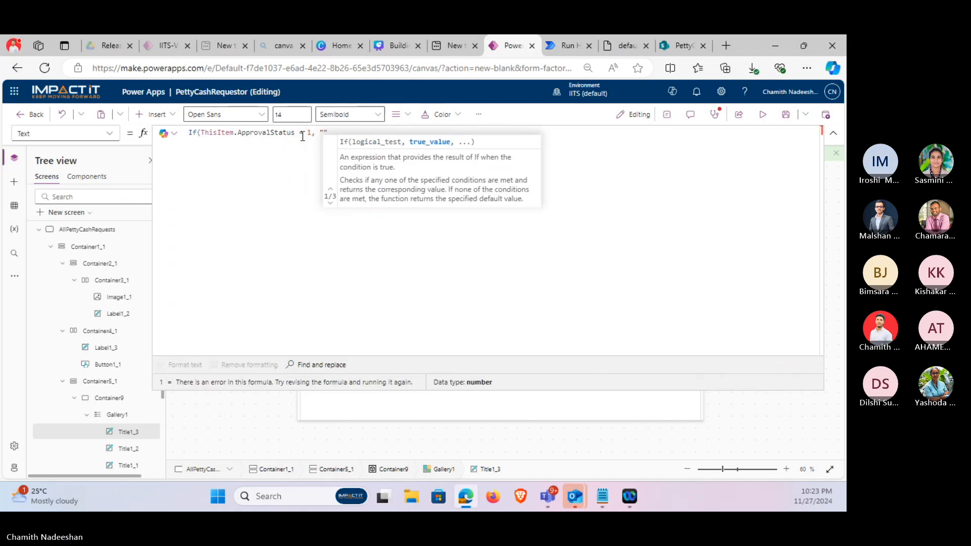
text(Approved)
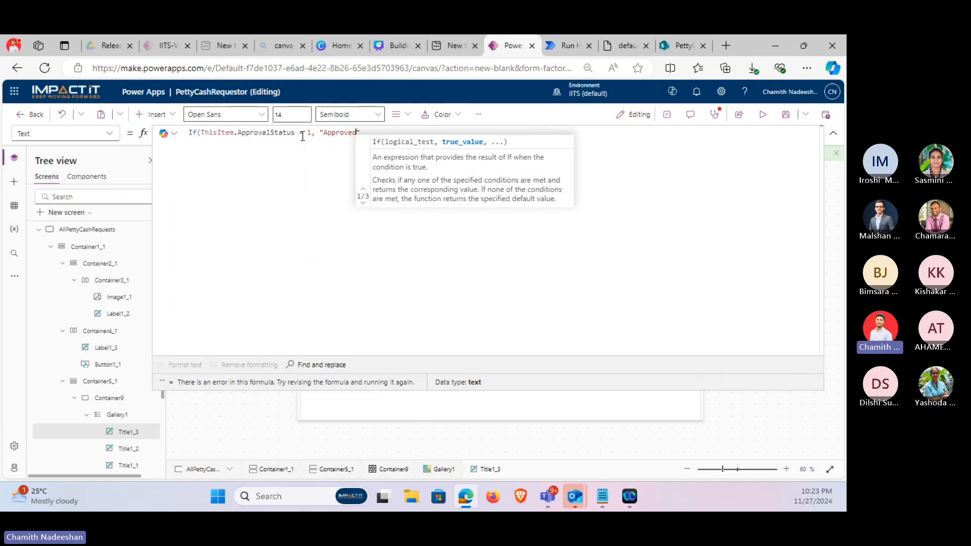
text(")
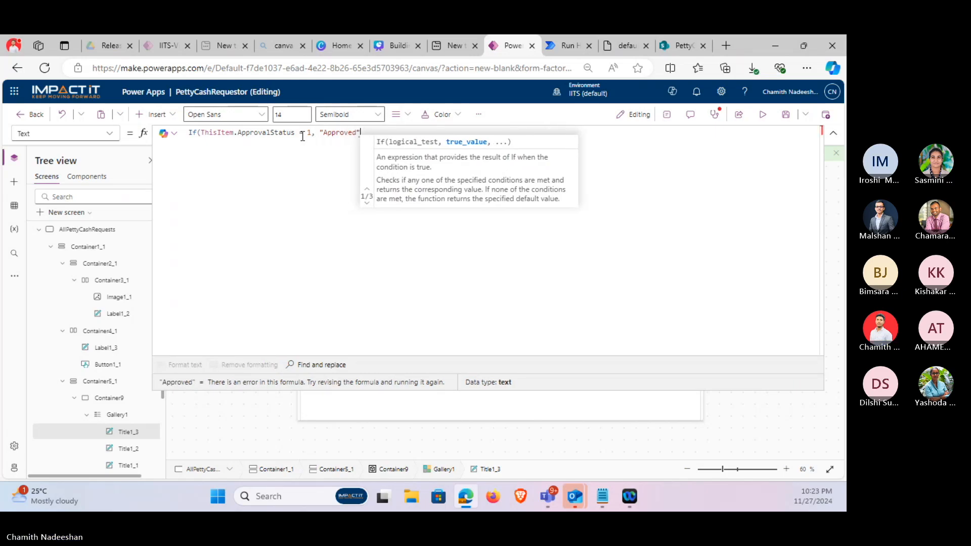
Add a nested If to the status formula returning "Rejected" when ThisItem.ApprovalStatus = 2 and "Pending" otherwise, ending with a semicolon.
text(,)
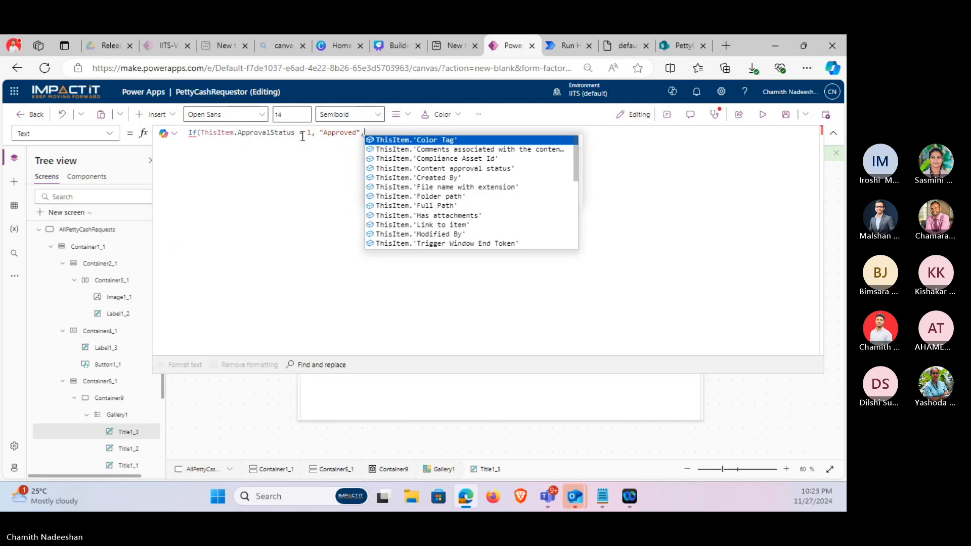
text( o)
key(BackSpace)
text(If()
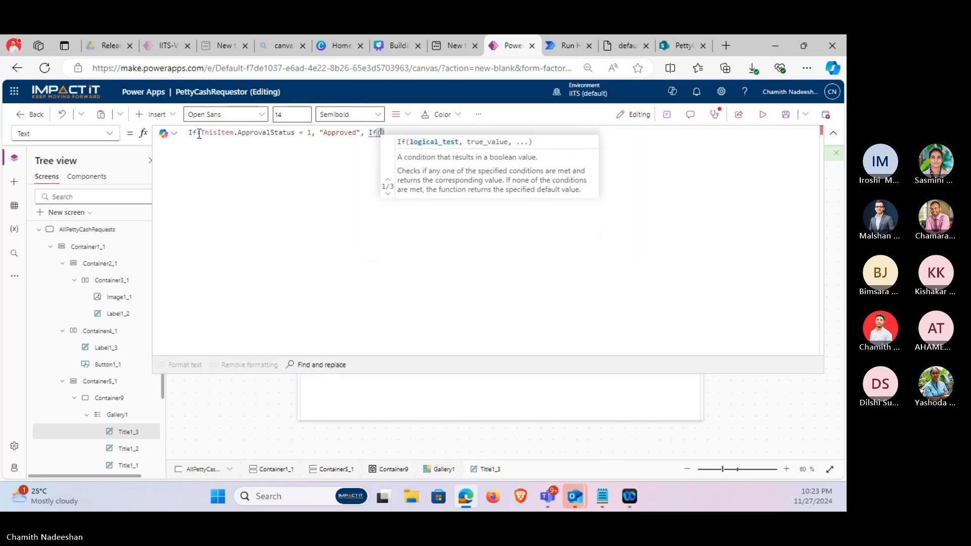
mouse_move(200, 132)
mouse_down()
mouse_move(385, 132)
mouse_move(295, 131)
mouse_up()
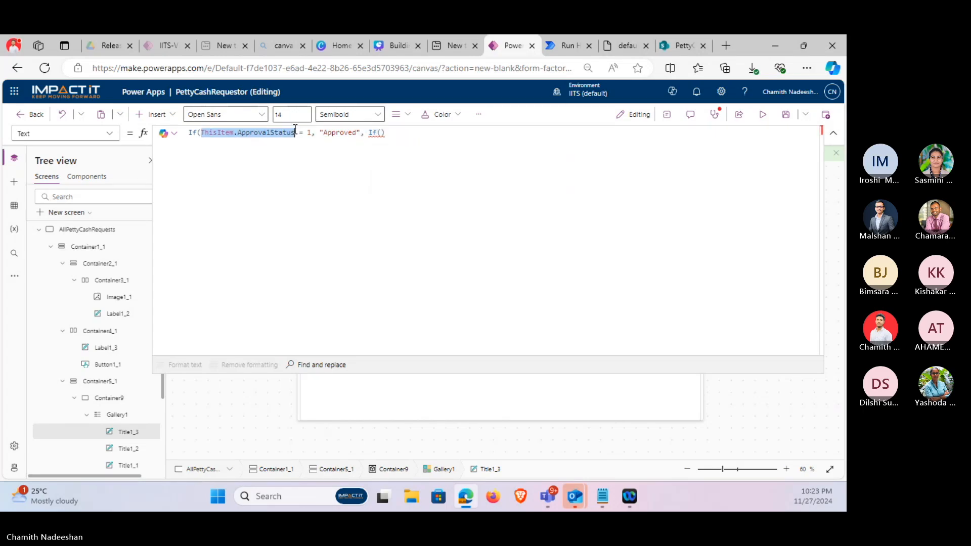
key(ctrl+c)
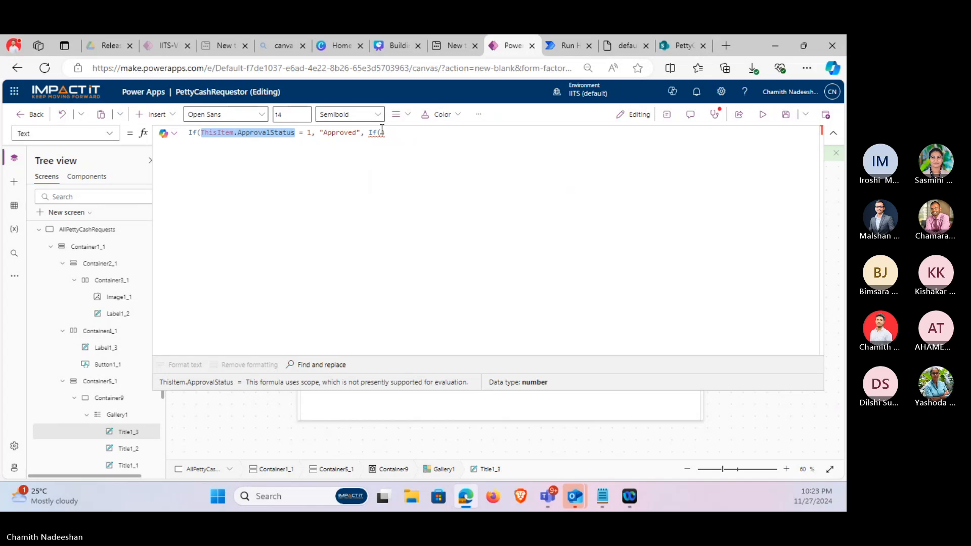
click(379, 133)
key(ctrl+v)
text(= 2)
text( , )
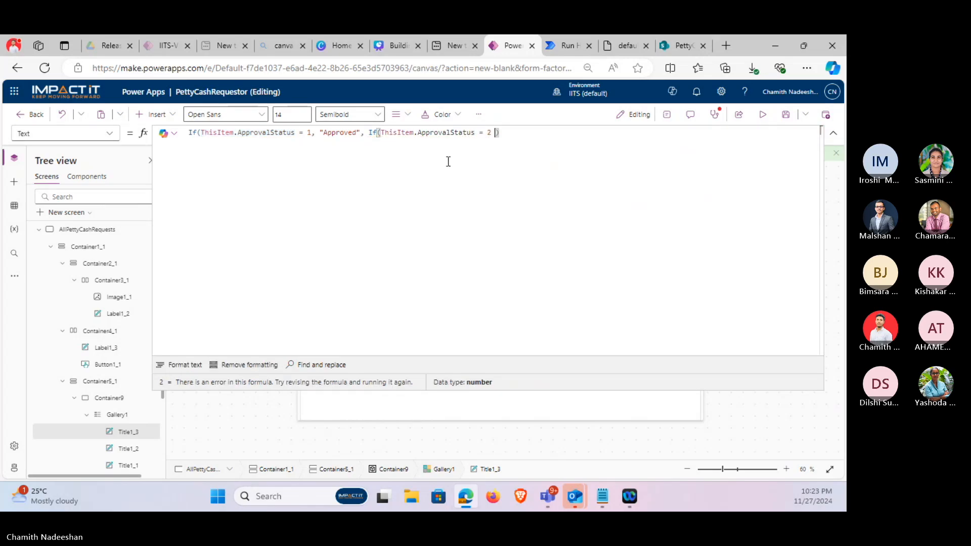
text("Rej)
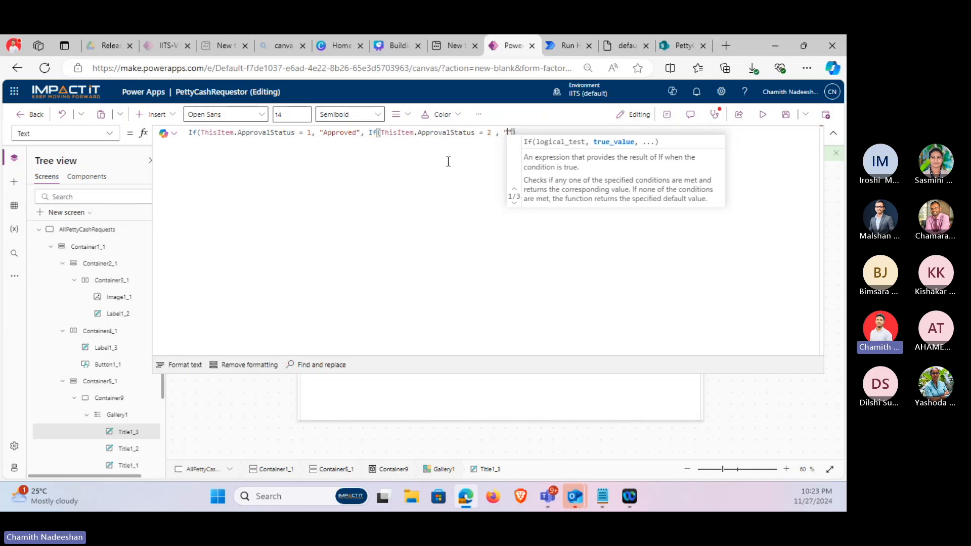
text(ected")
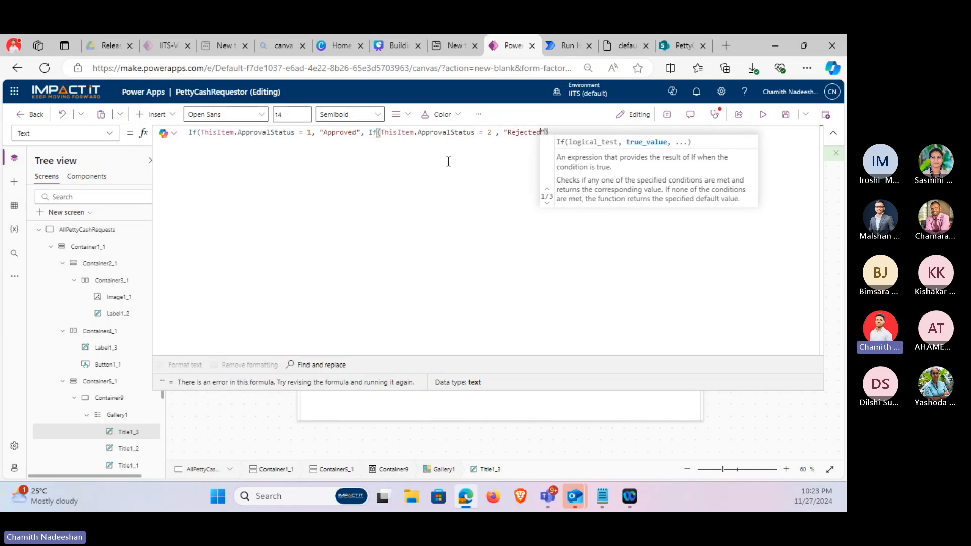
text(, "P)
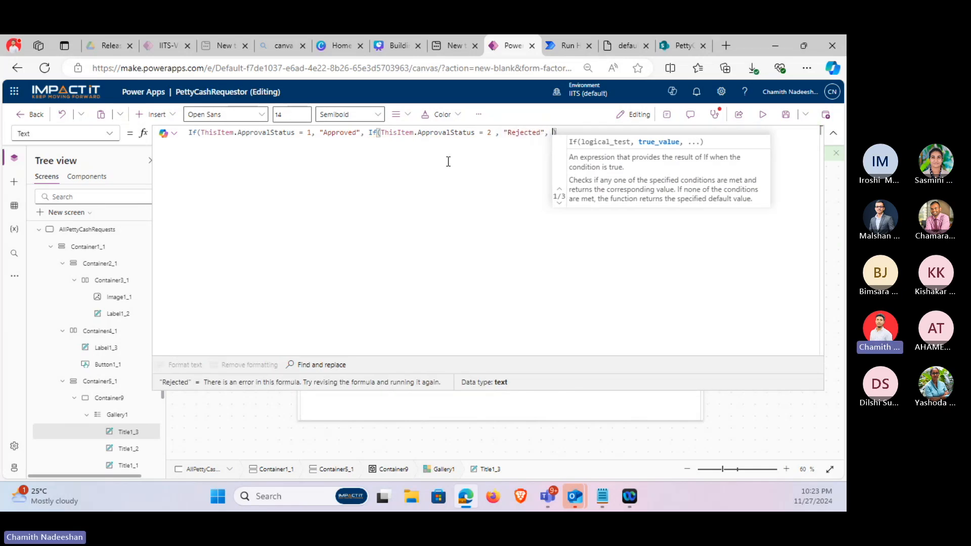
text(endin)
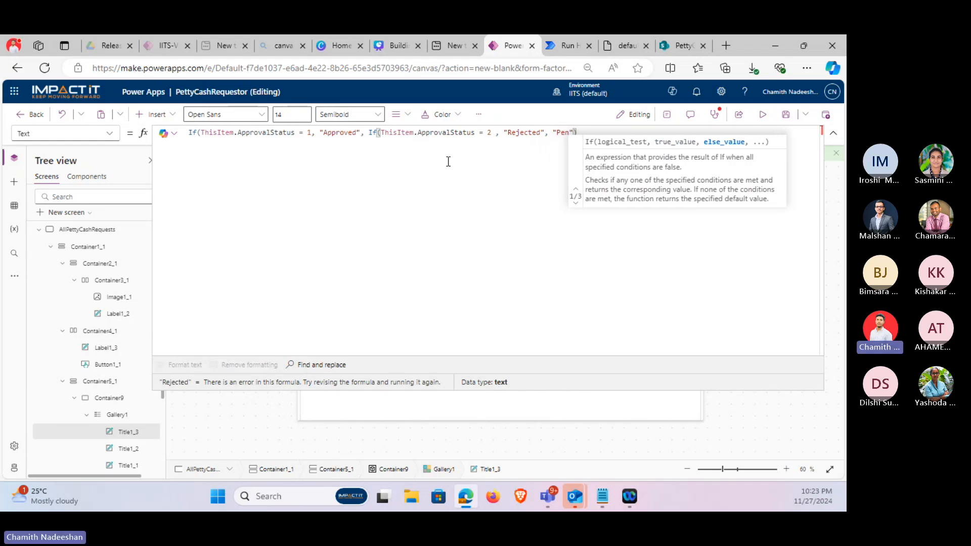
text(g"))
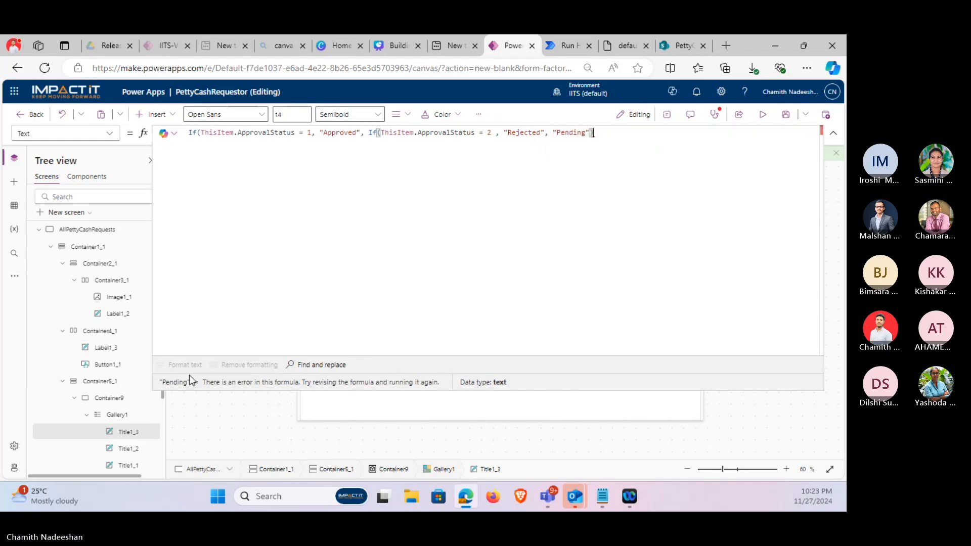
text(;)
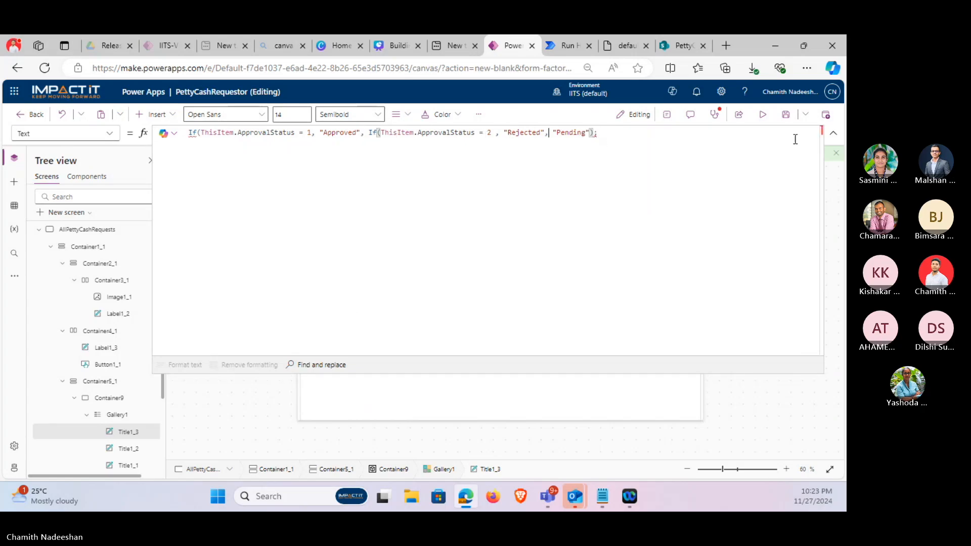
click(834, 136)
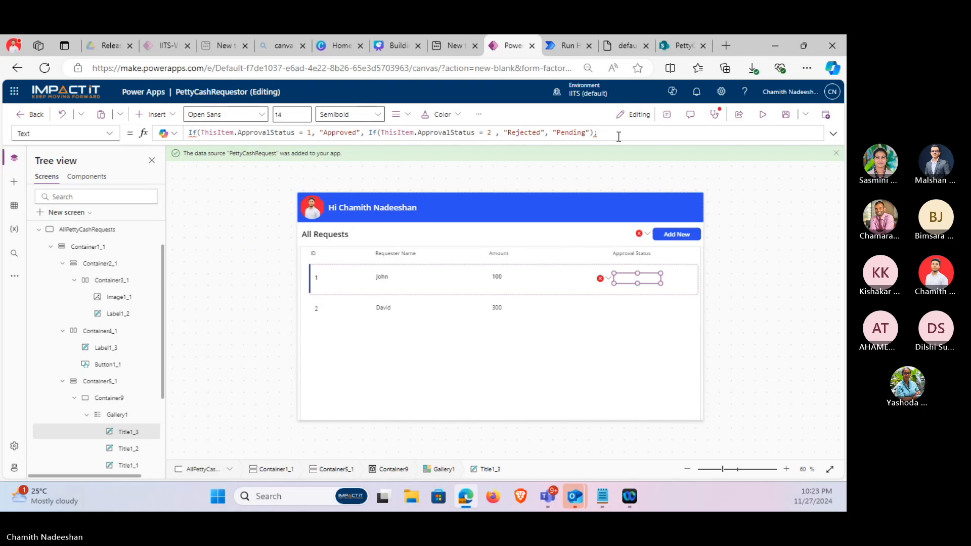
Try the == operator in the nested If's approval status comparison and restore the single equals sign.
mouse_move(597, 133)
click(483, 133)
text(=)
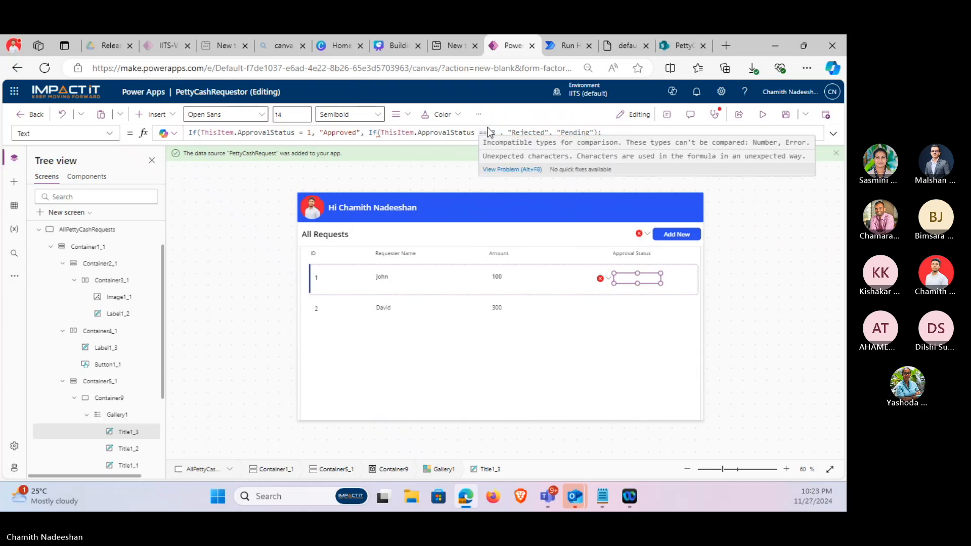
key(BackSpace)
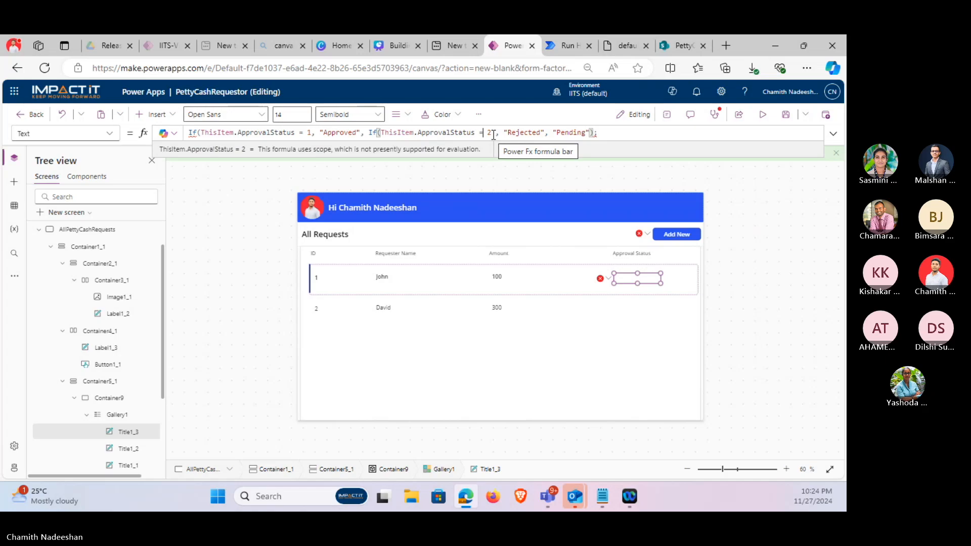
Remove the nested If and the "Approved" condition from the approval status label's If formula.
click(833, 134)
drag(202, 134, 587, 133)
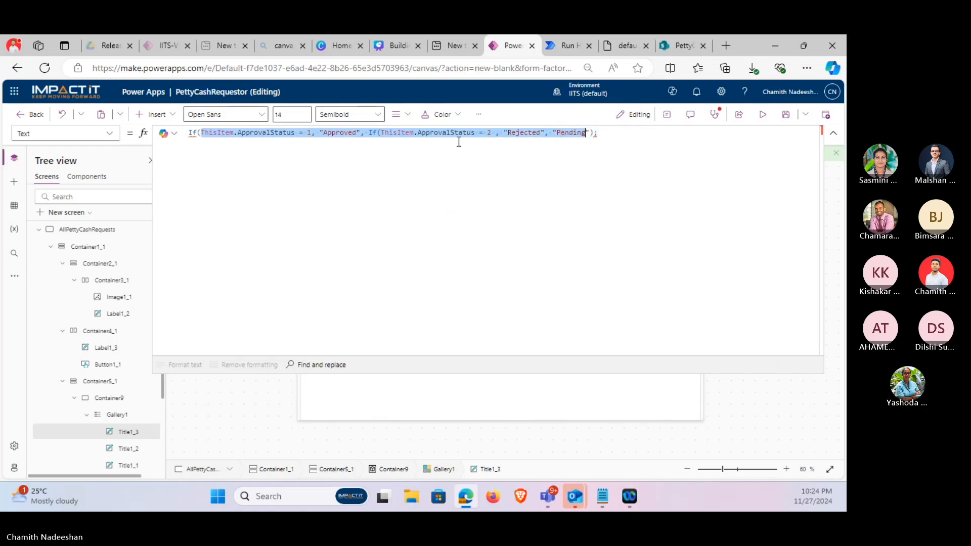
click(348, 144)
drag(372, 133, 589, 133)
click(391, 175)
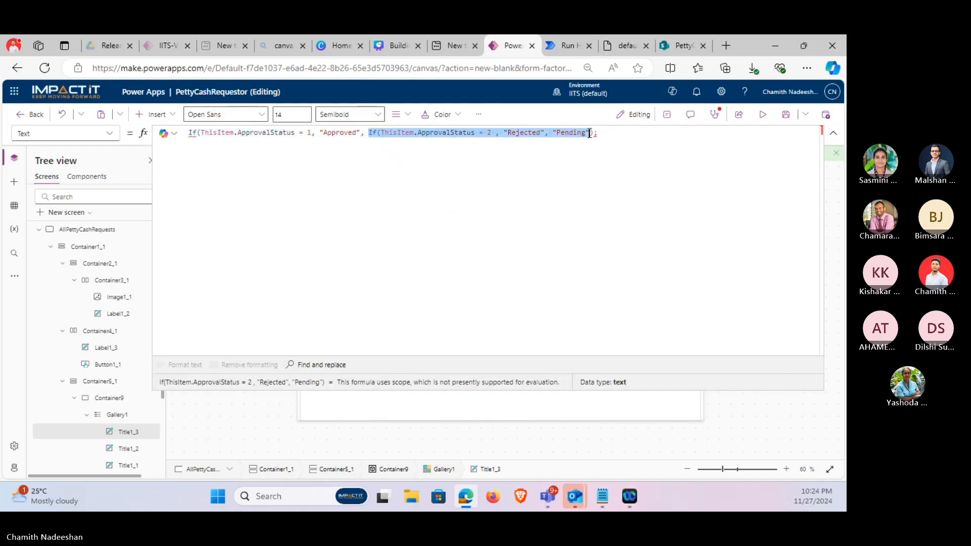
key(Delete)
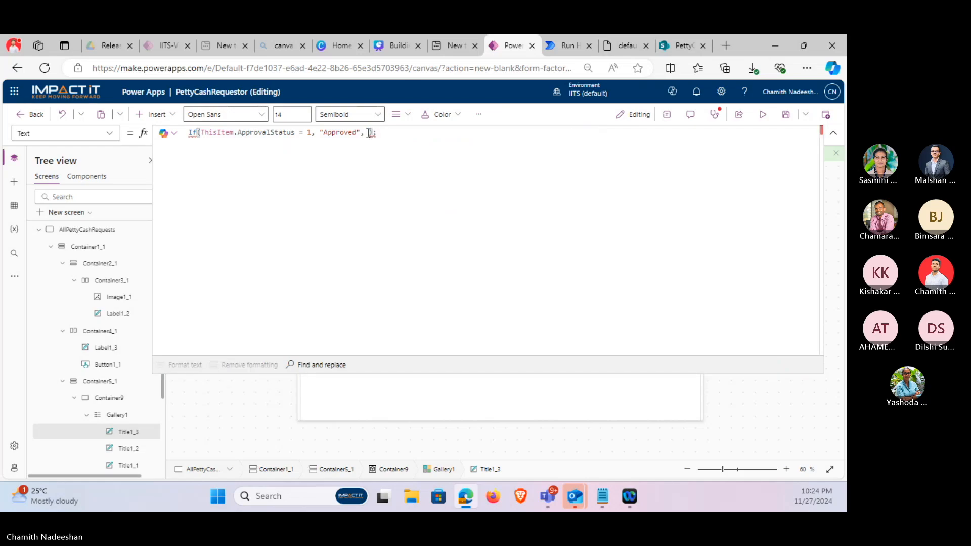
key(BackSpace)
drag(201, 132, 369, 131)
key(Delete)
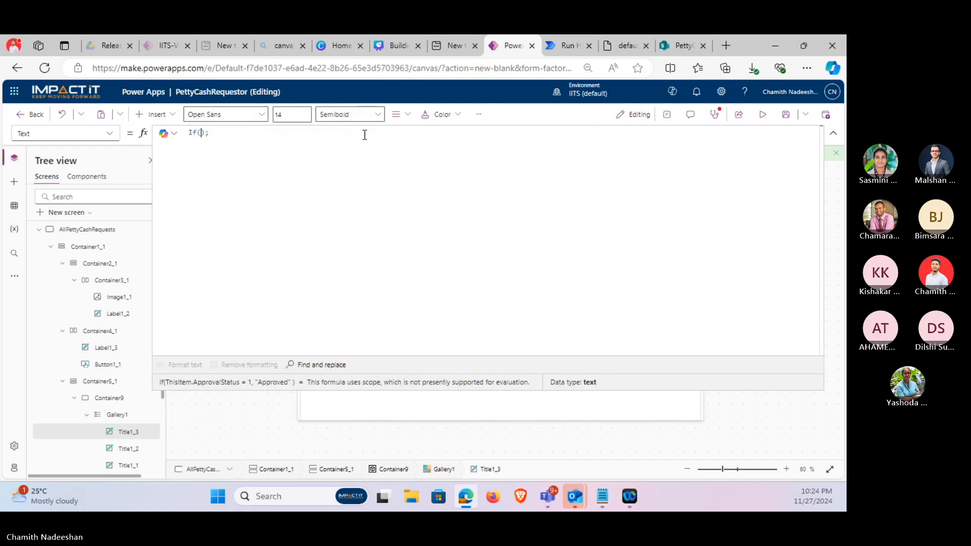
Try rewriting the status label's If formula to return "Approved" when ThisItem.ApprovalStatus = 1.
text(ThisItem.)
text(ApprovalStatus)
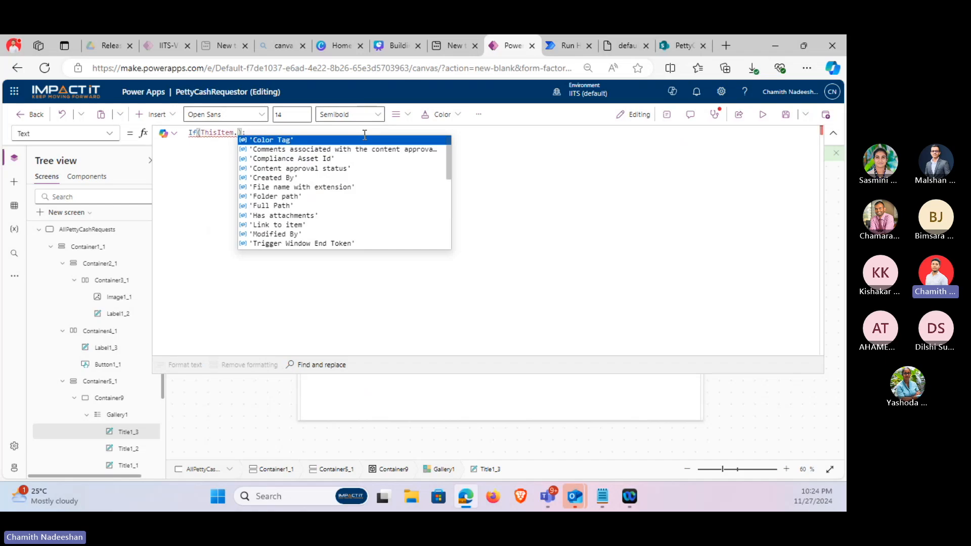
text( = 1)
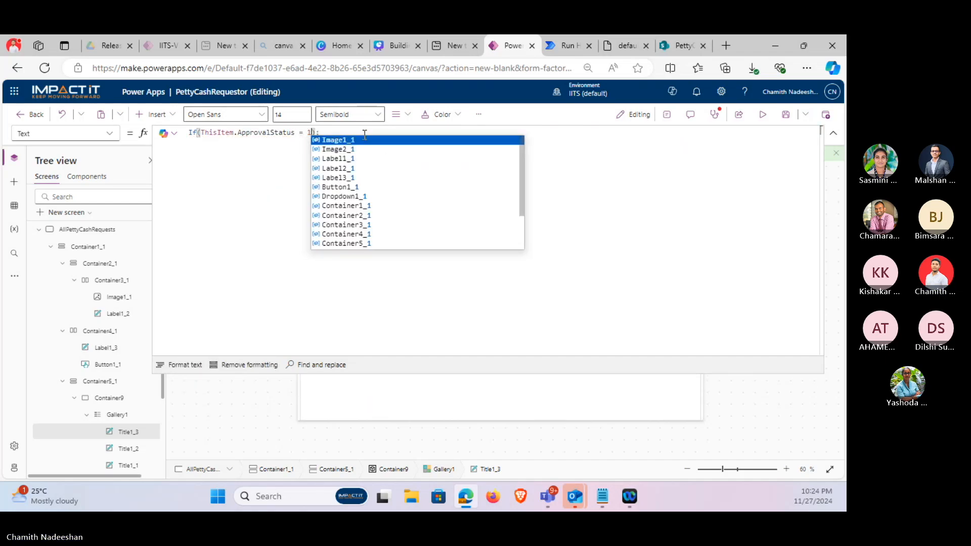
text(, ")
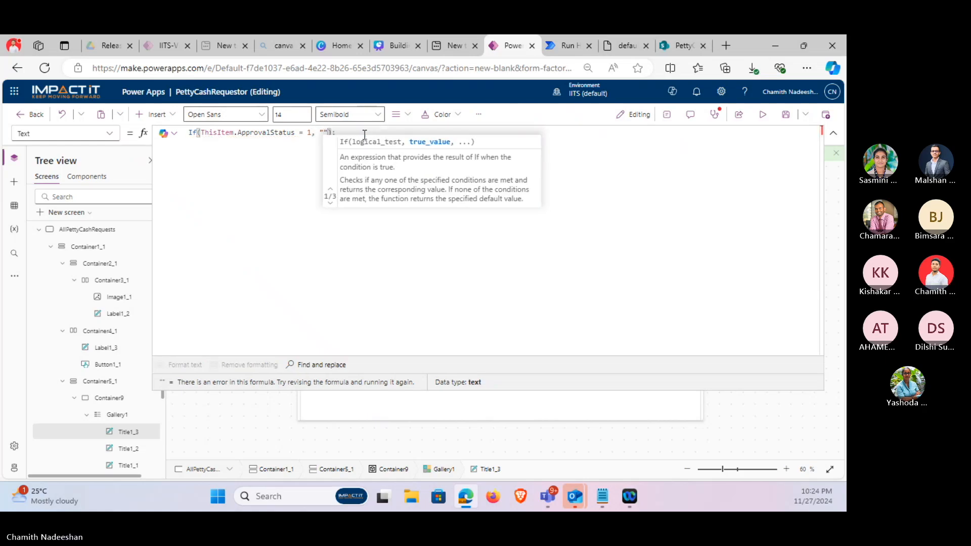
text(Approved)
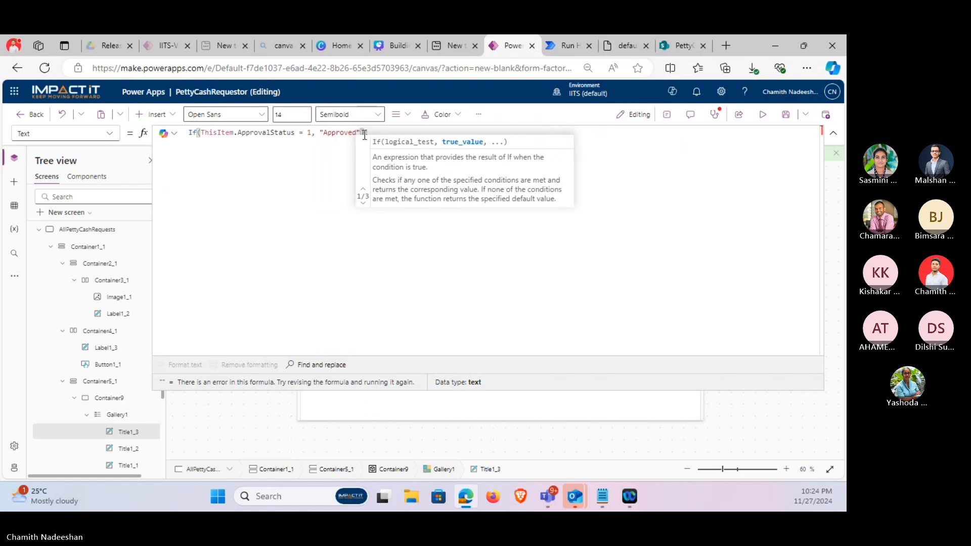
text(,)
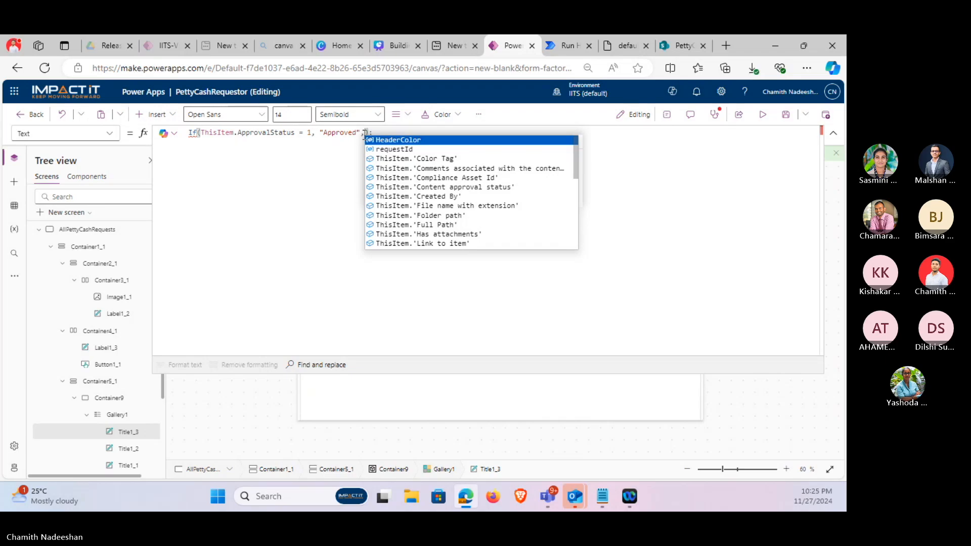
click(226, 205)
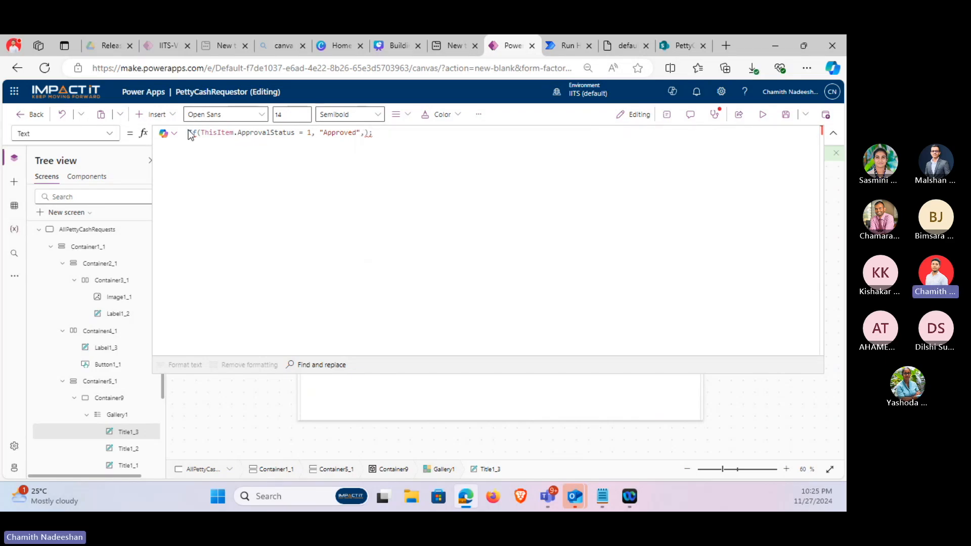
Replace the approval status label's whole formula with a Switch function that evaluates ThisItem.ApprovalStatus.
drag(191, 132, 406, 143)
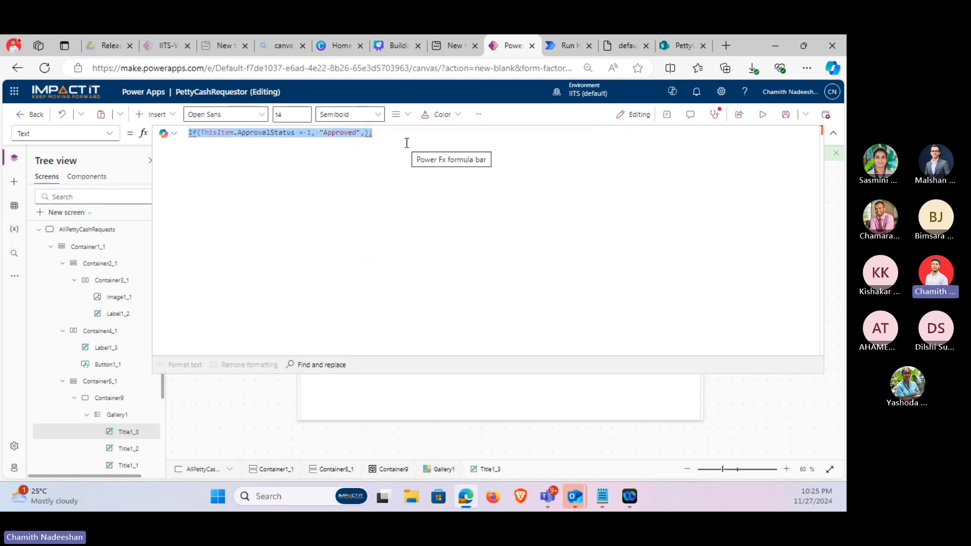
text(Switch()
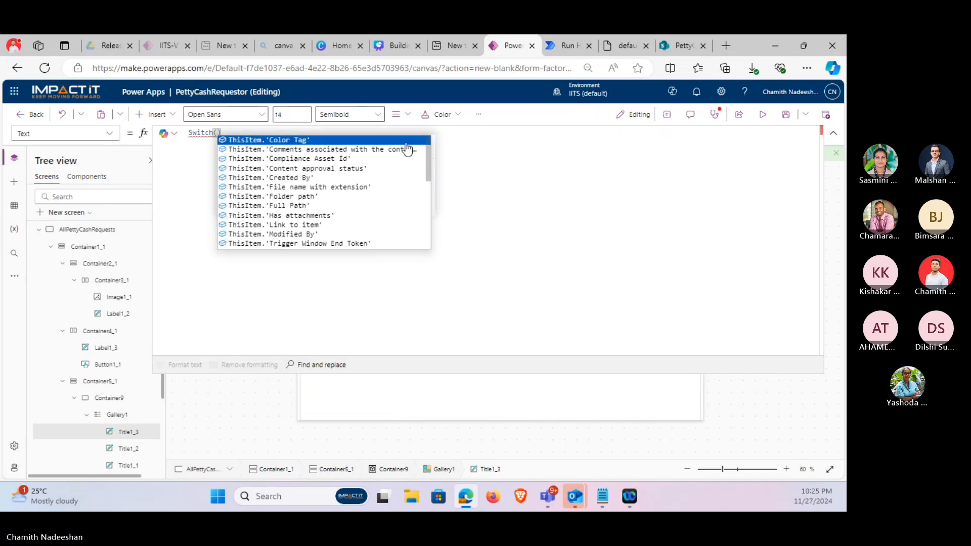
text(this)
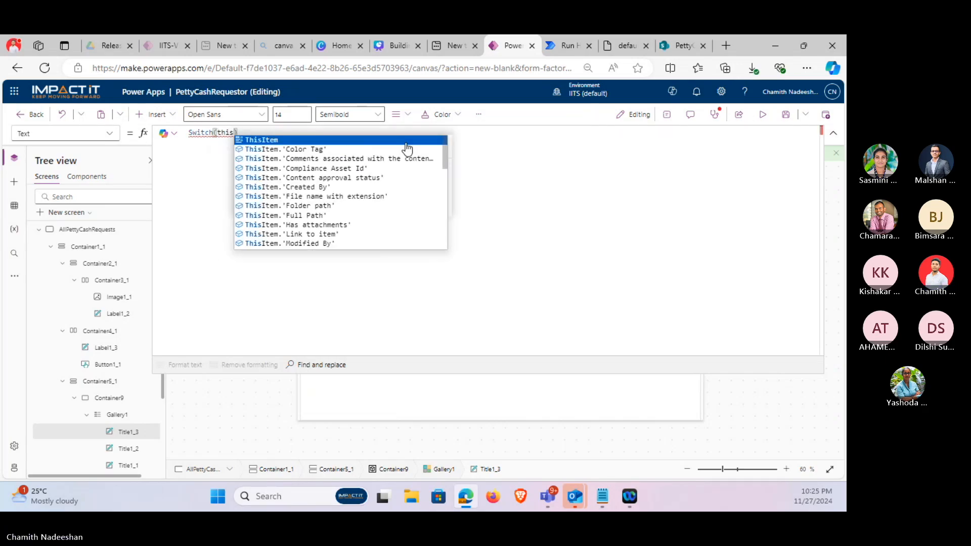
click(405, 142)
text(.App)
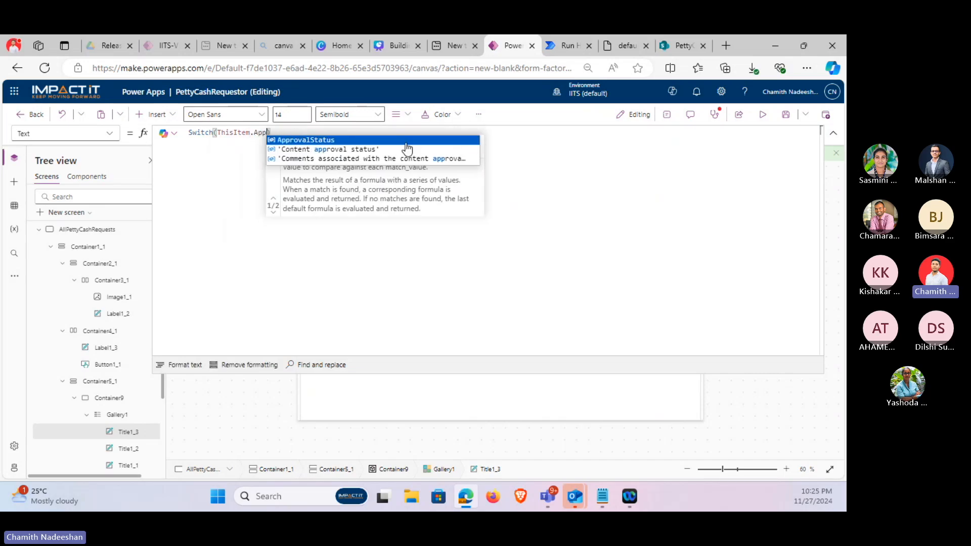
click(406, 142)
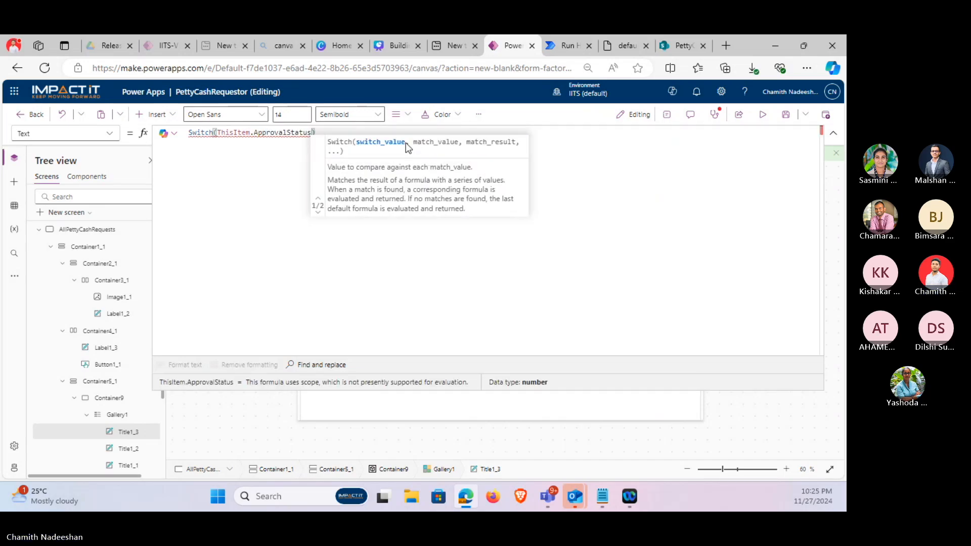
Add the first match to the Switch formula, returning "Approved" for the value 1.
text(, )
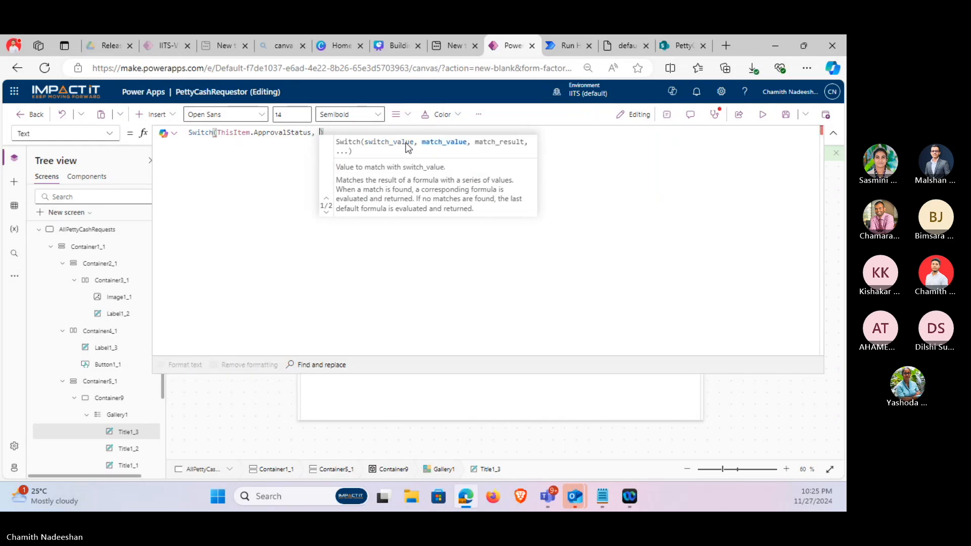
text(1)
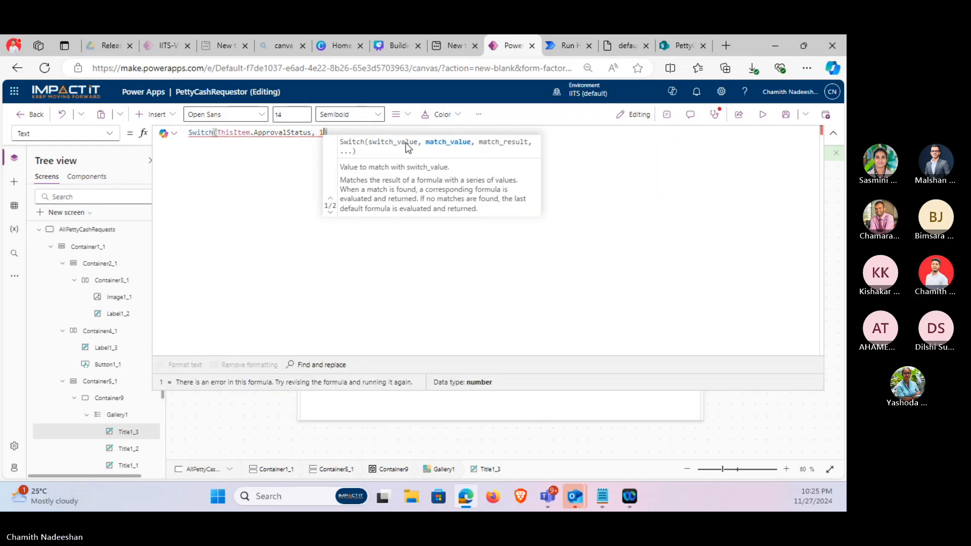
text(, ")
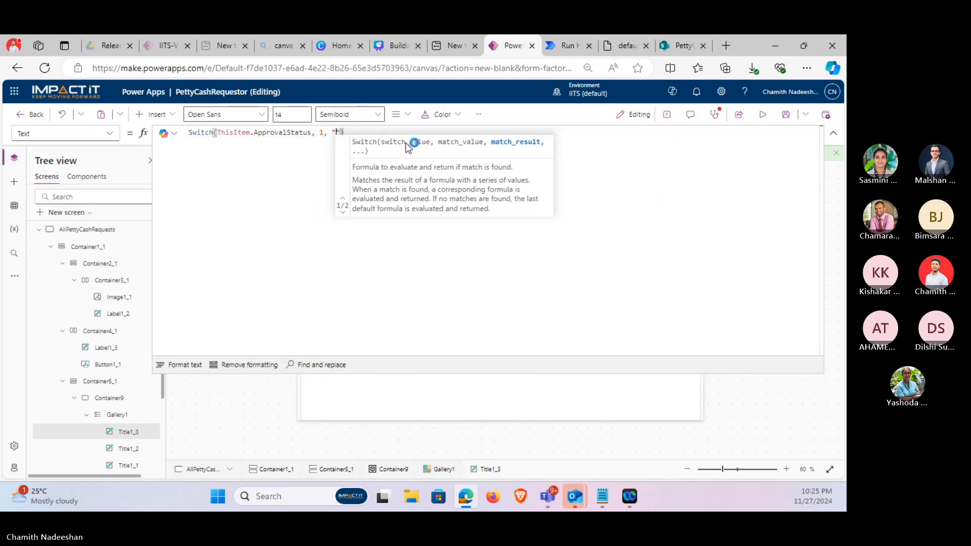
text(Approved)
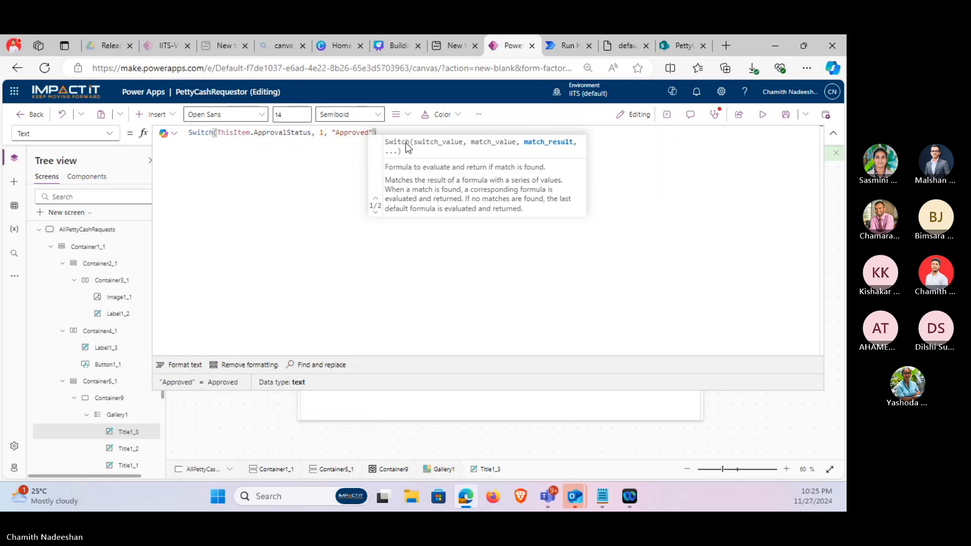
text(",)
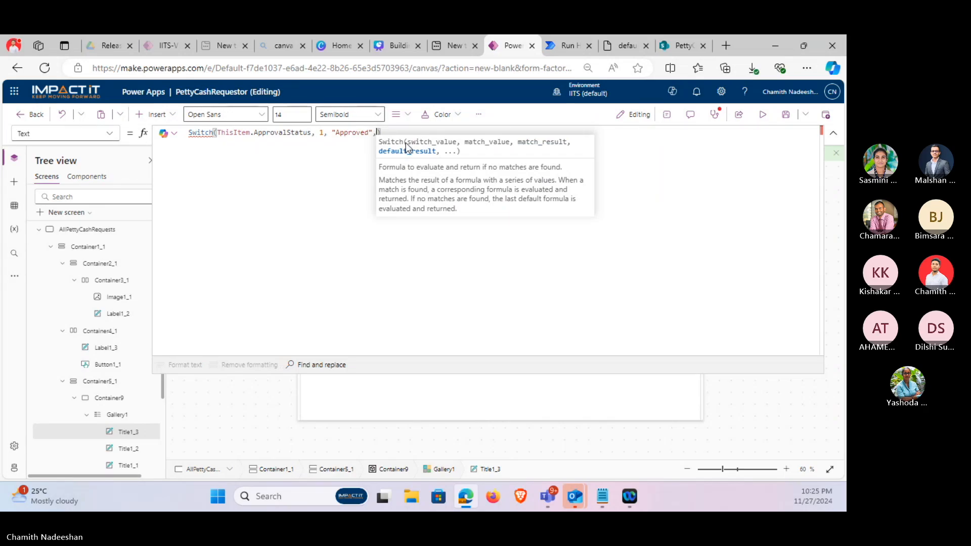
Complete the Switch formula with "Rejected" for the value 2 and "Pending" for the value 3.
text(2, ")
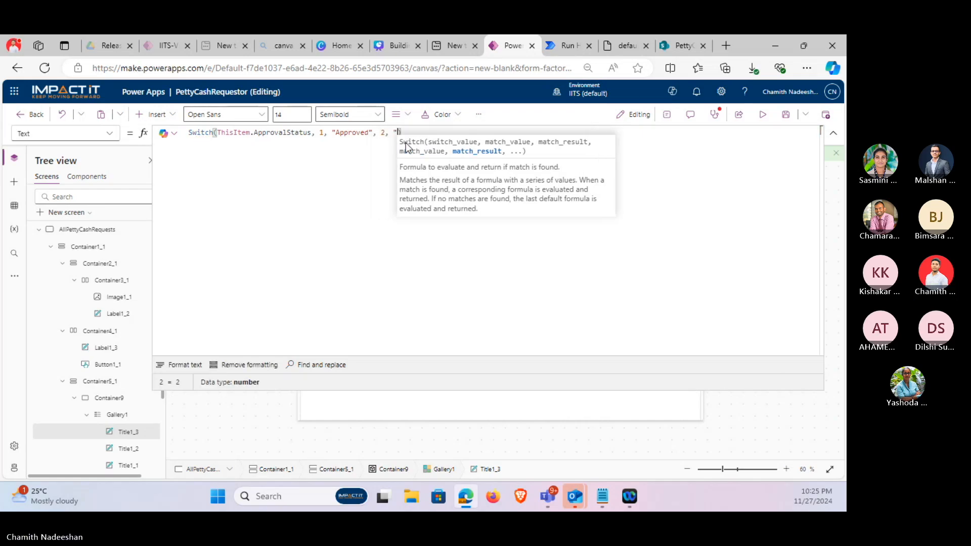
text(Rej)
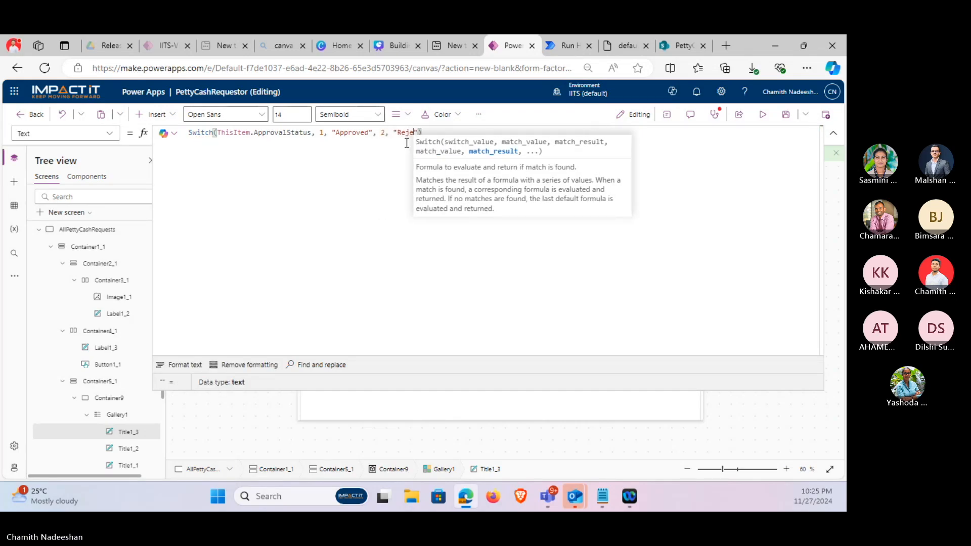
text(ected)
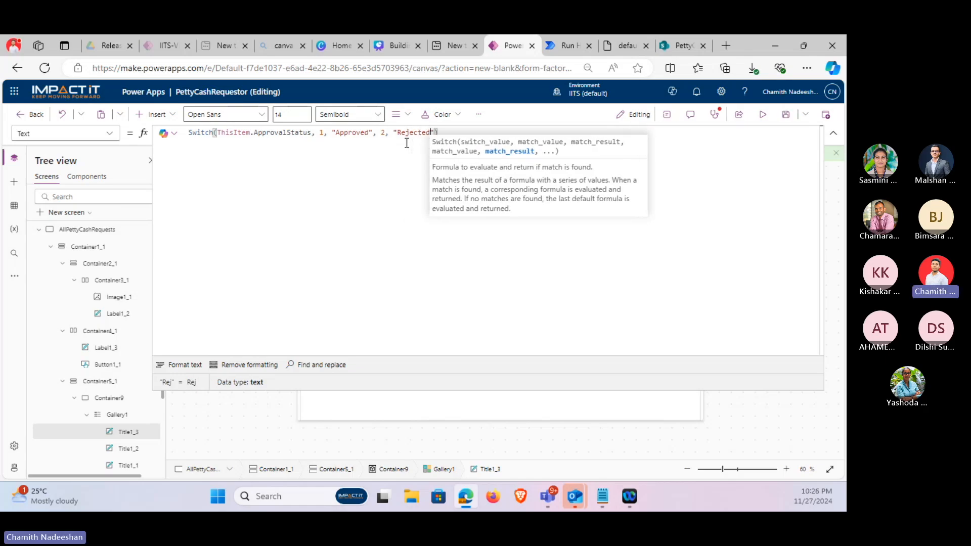
text(", 3)
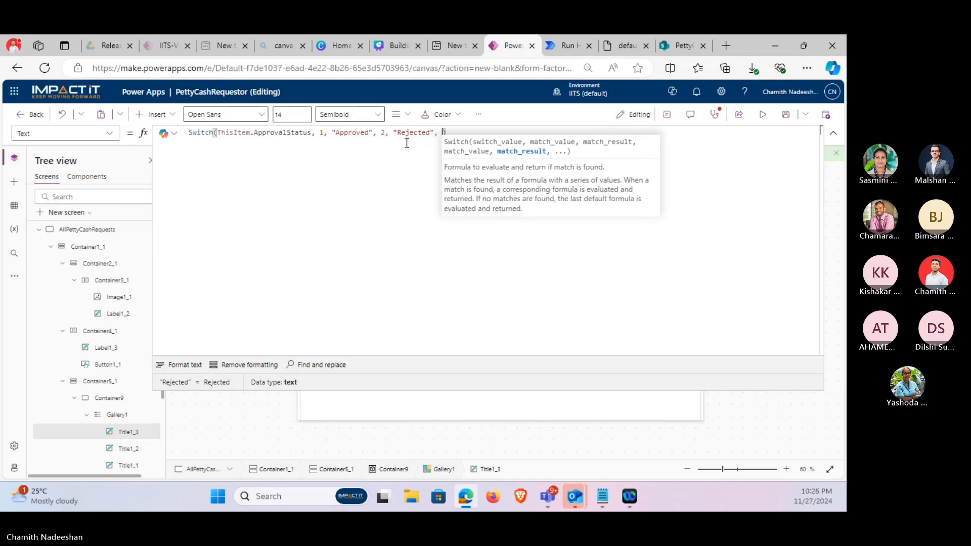
text(, "Pending)
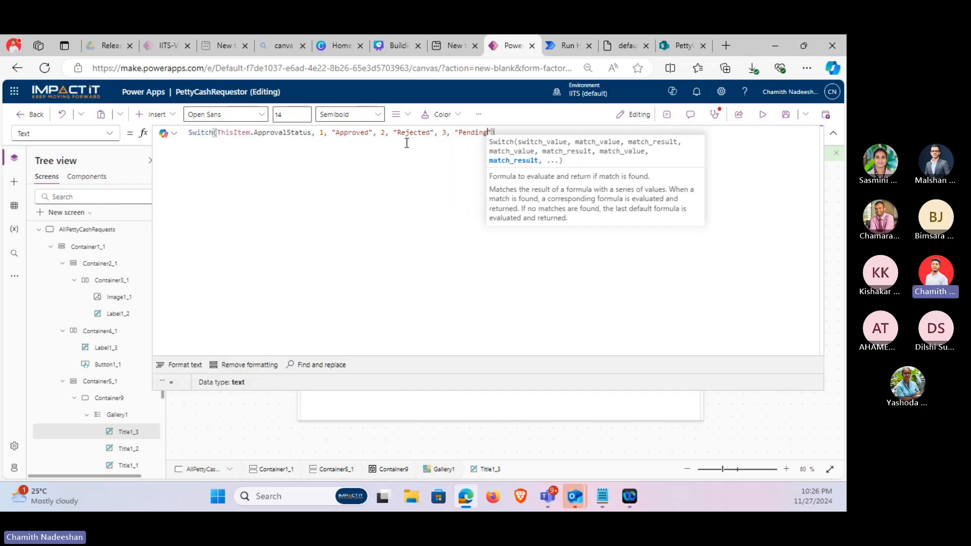
click(479, 173)
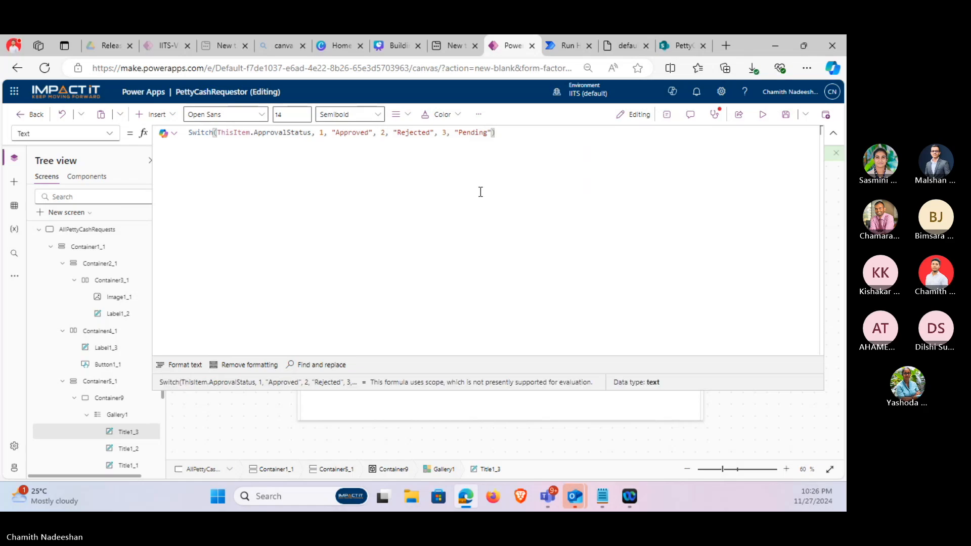
click(833, 133)
click(758, 287)
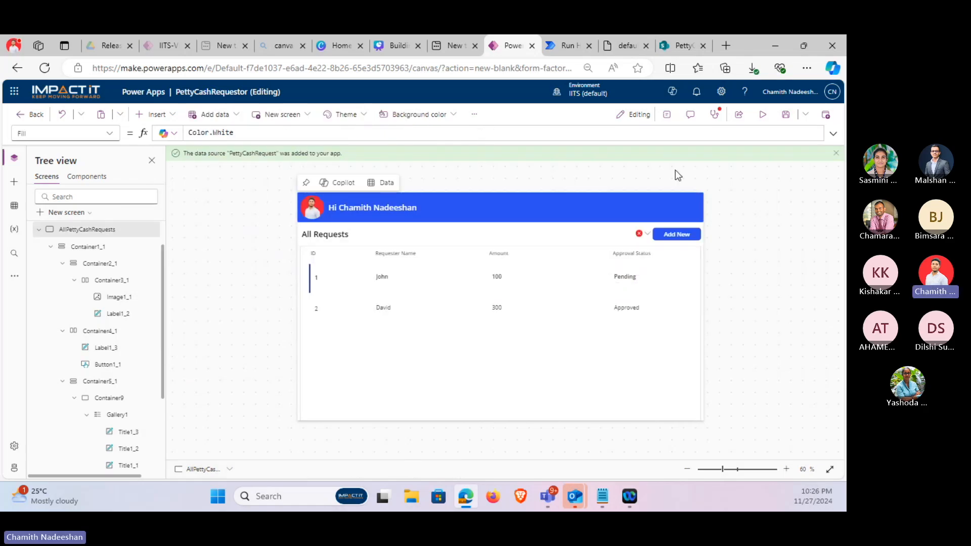
Format the approval status label's Switch formula across multiple indented lines and deselect the label.
click(625, 277)
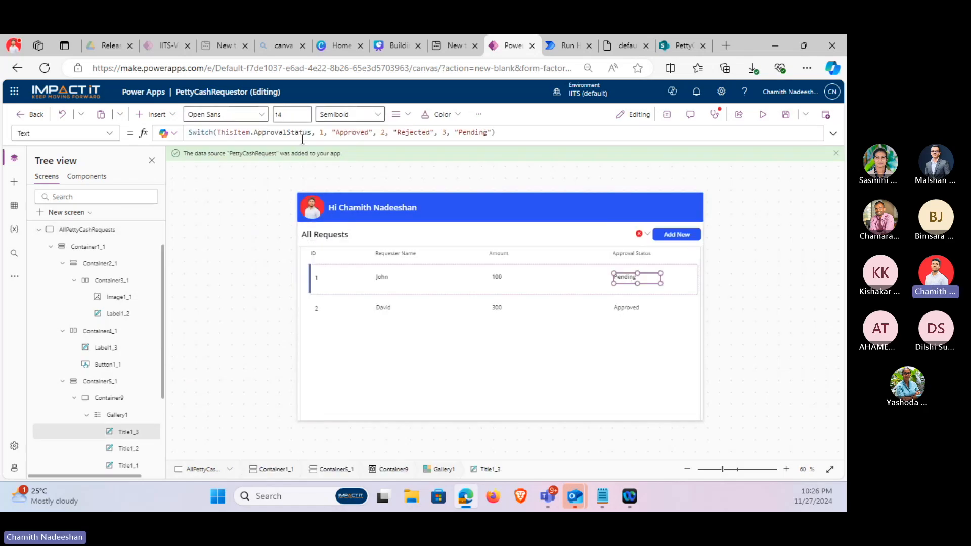
click(833, 133)
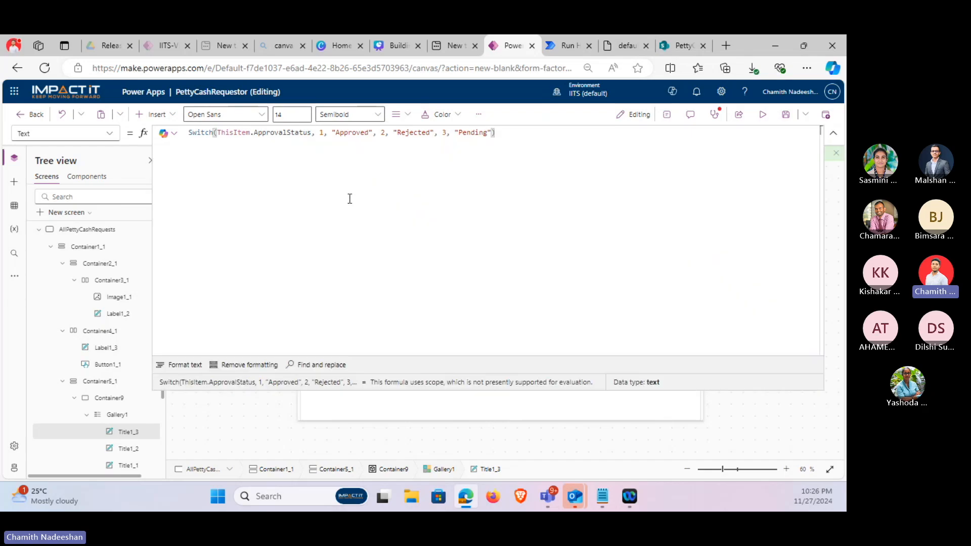
click(164, 365)
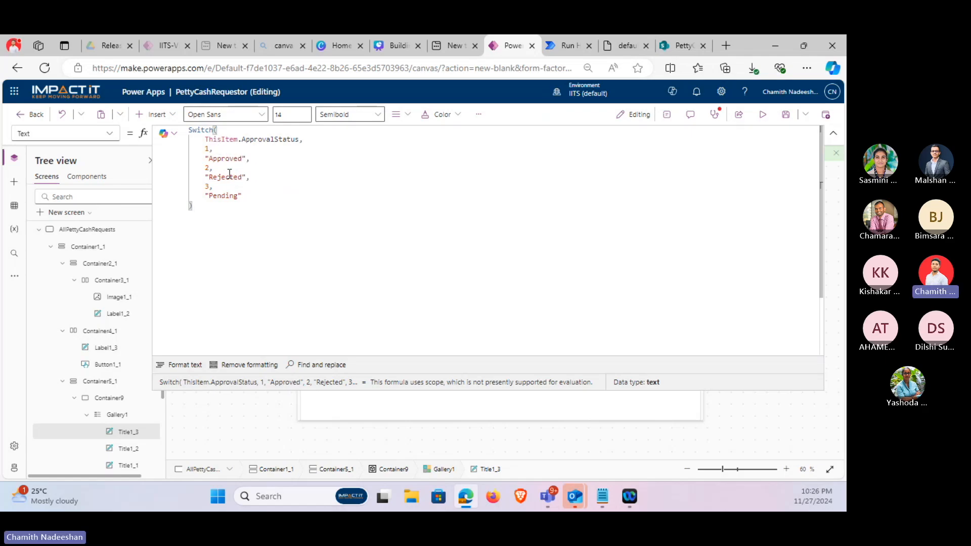
click(833, 133)
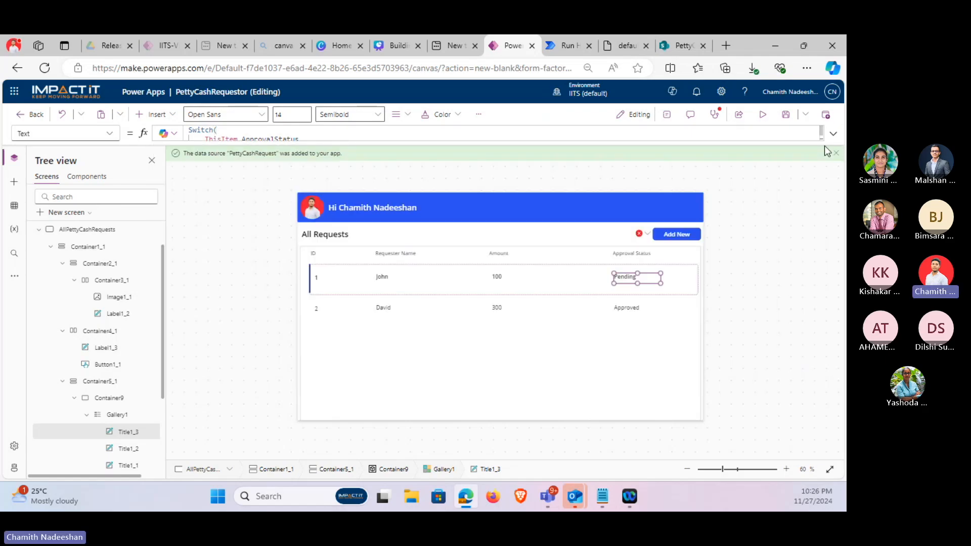
click(588, 329)
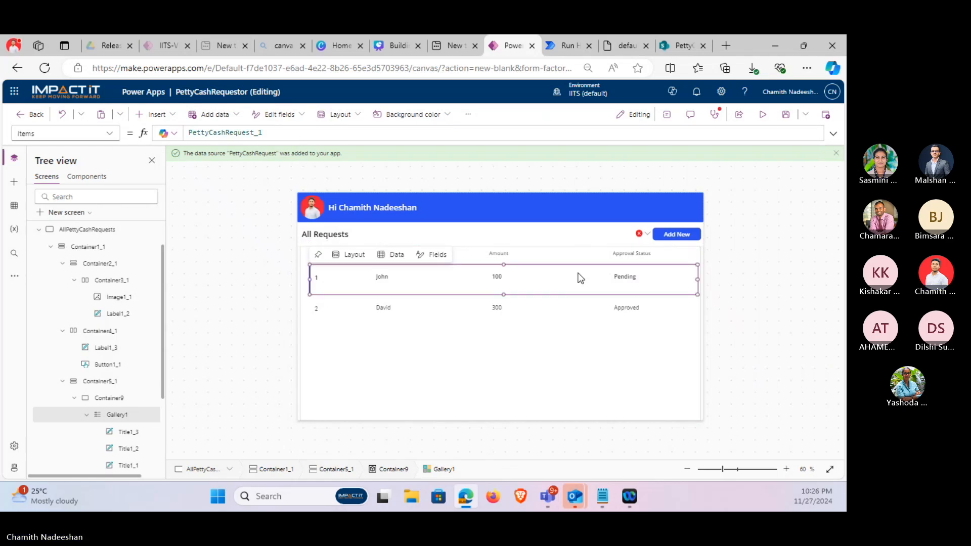
click(766, 302)
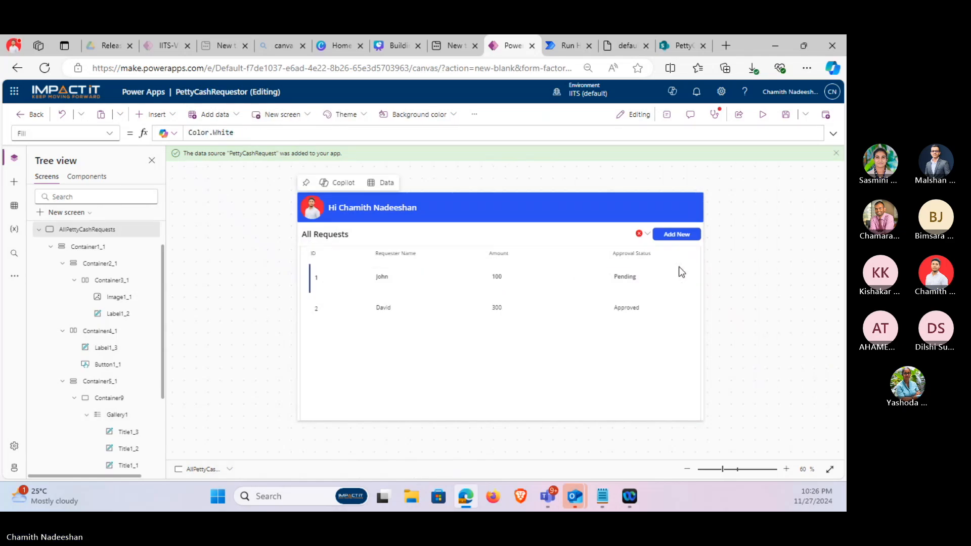
Check the PettyCashRequest screen as the Add New button's destination and return to the AllPettyCashRequests screen.
click(675, 235)
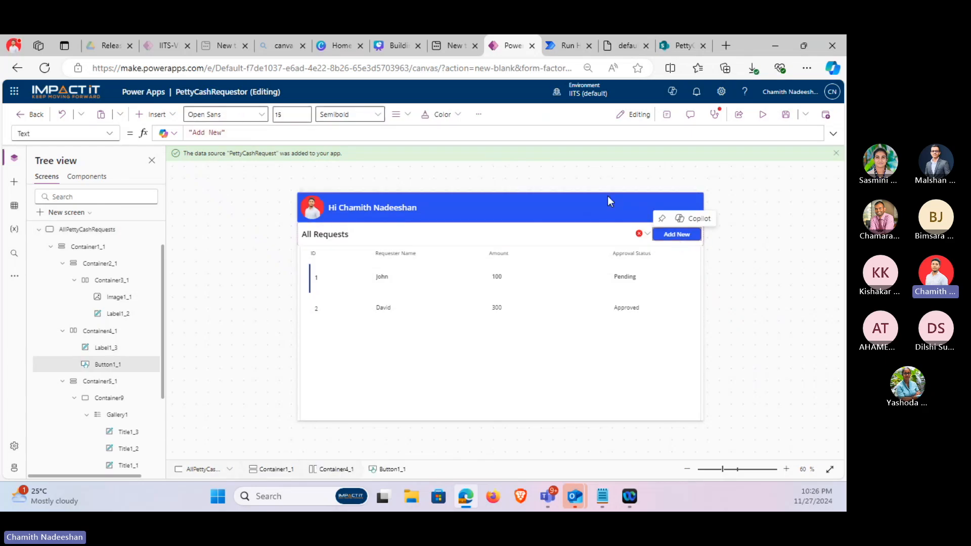
click(247, 132)
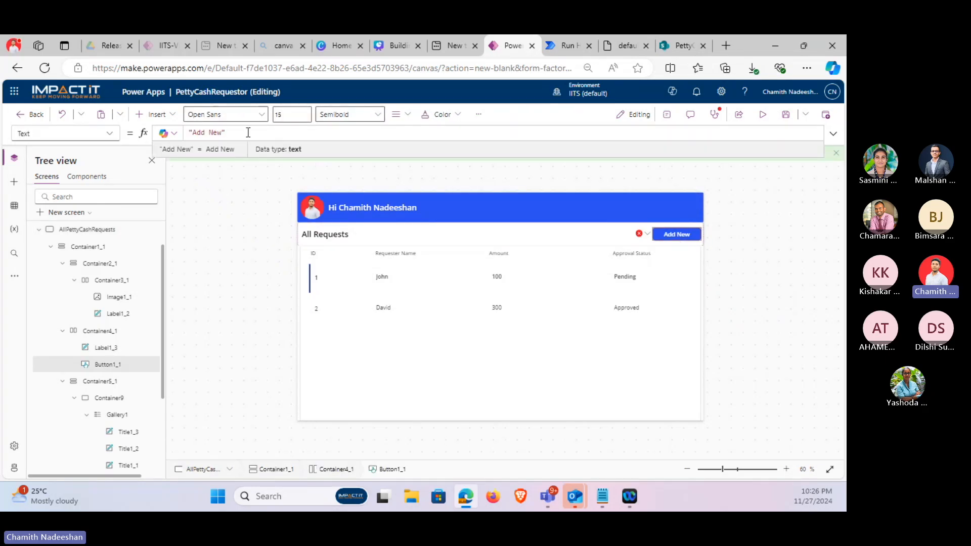
scroll(69, 250, up, 2)
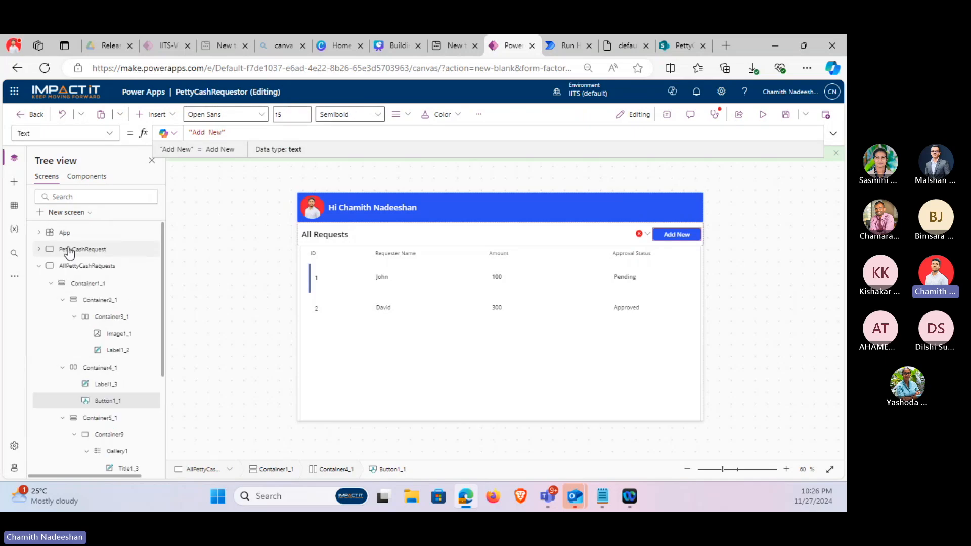
click(83, 250)
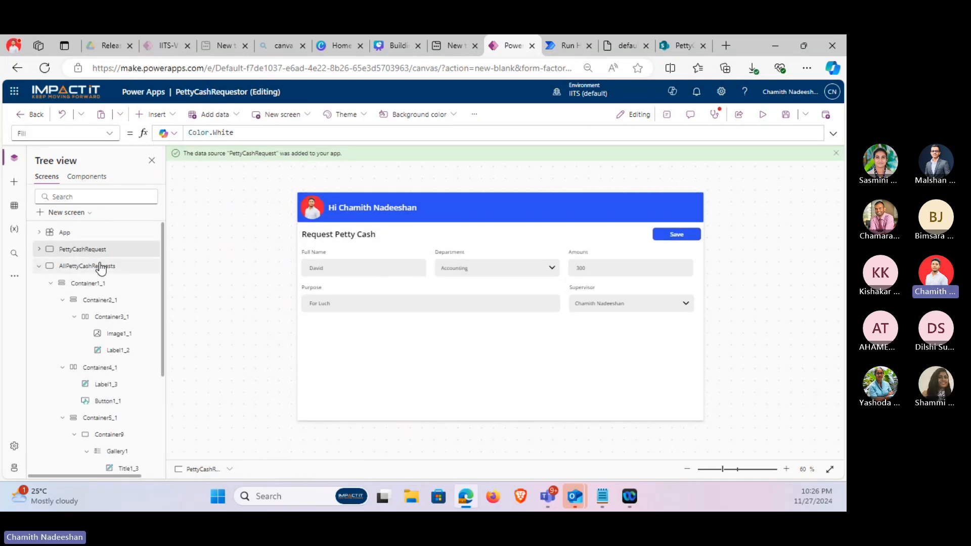
click(99, 266)
Clear the Add New button's entire OnSelect formula, including its UpdateContext, Patch and Notify code.
click(677, 234)
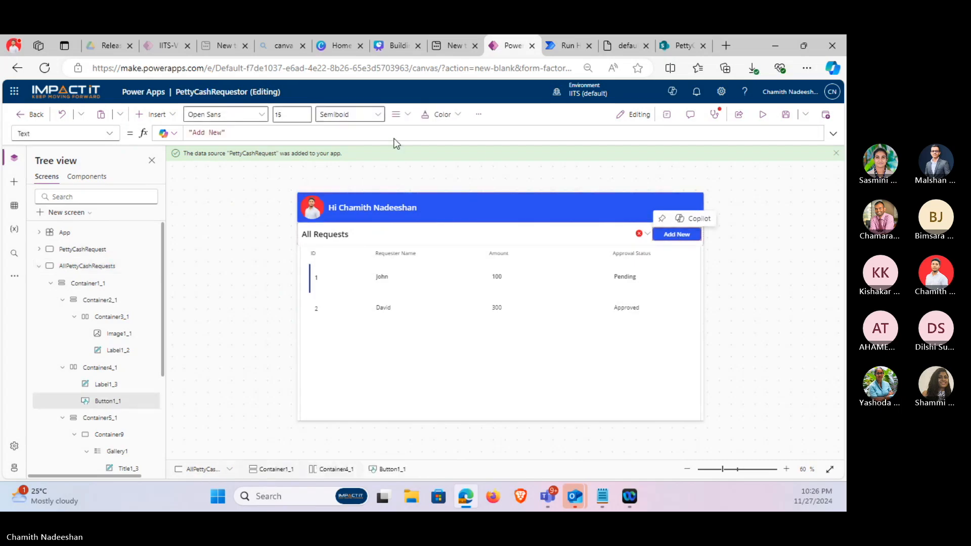
click(229, 131)
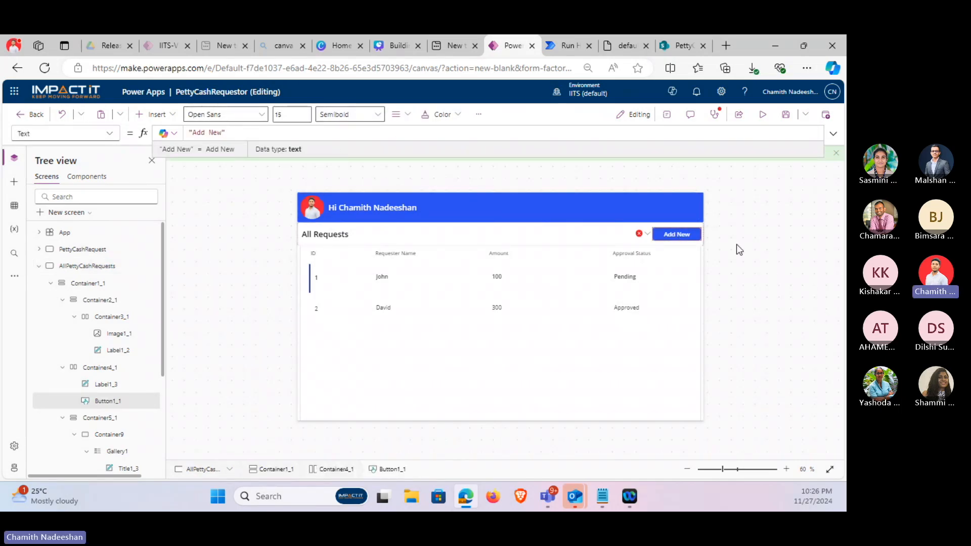
click(112, 135)
text(onS)
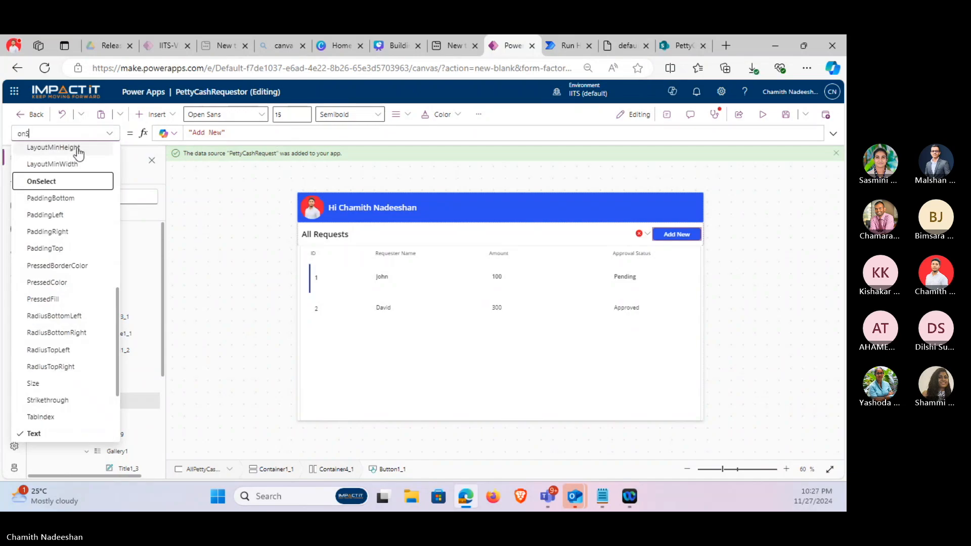
click(76, 181)
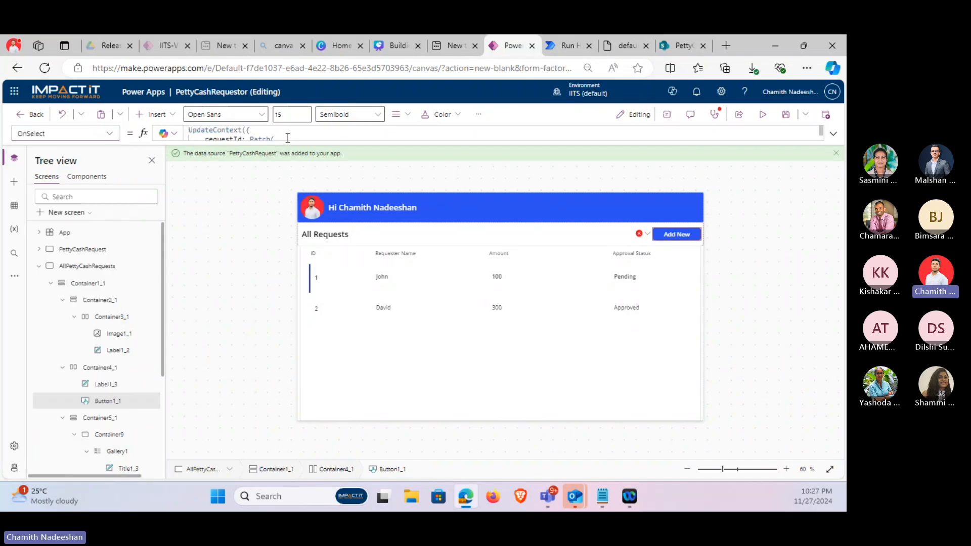
click(336, 138)
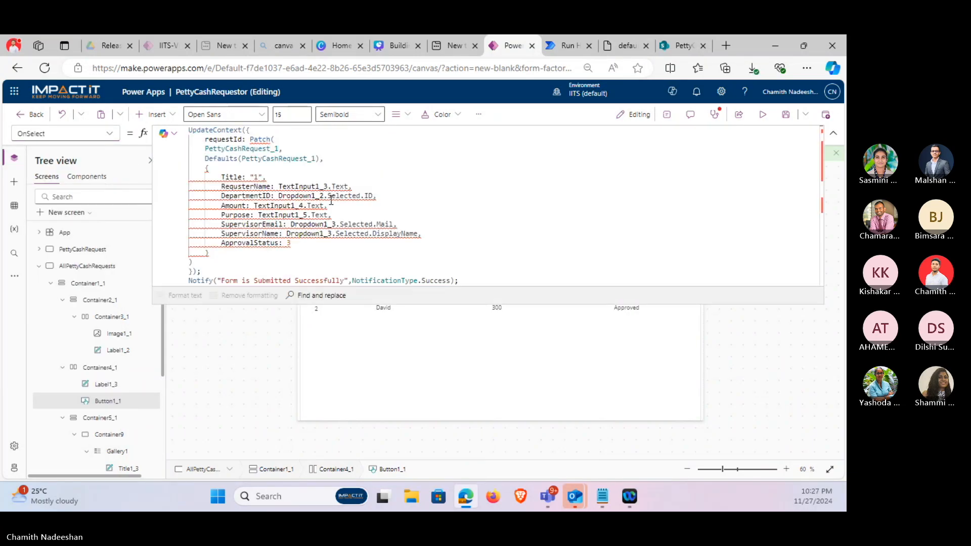
key(ctrl+a)
key(Delete)
Set the Add New button's OnSelect to Navigate(PettyCashRequest,ScreenTransition.CoverRight);.
text(Navig)
key(Tab)
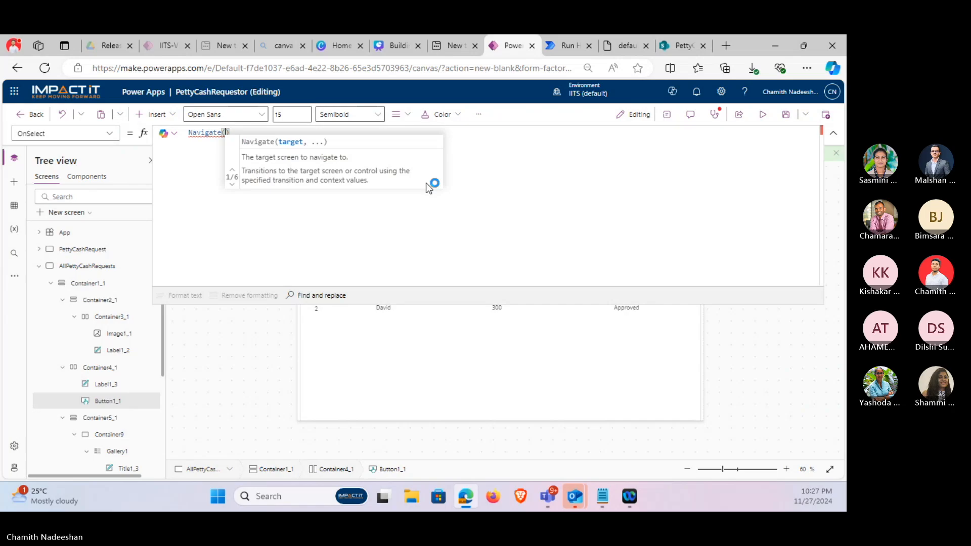
text(Pett)
key(Tab)
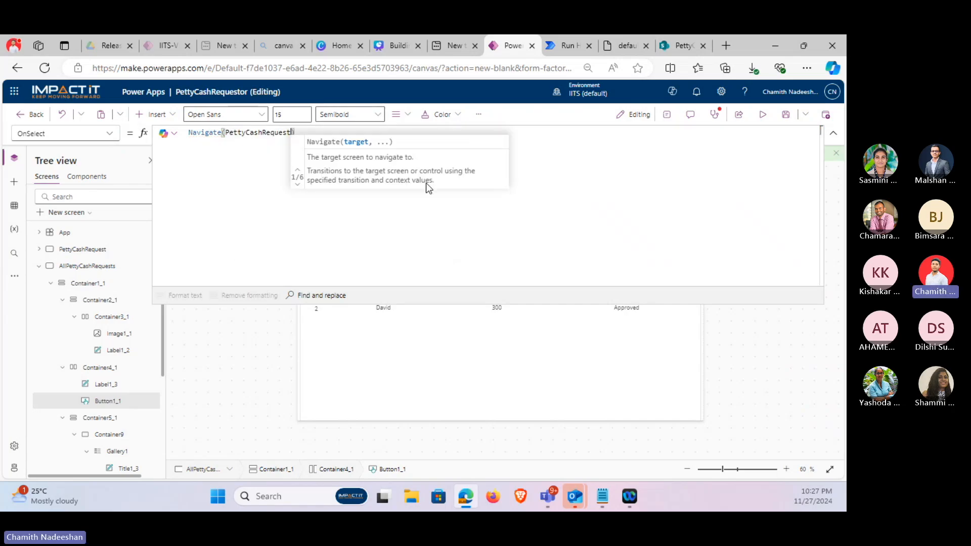
text(,)
key(Down)
key(Tab)
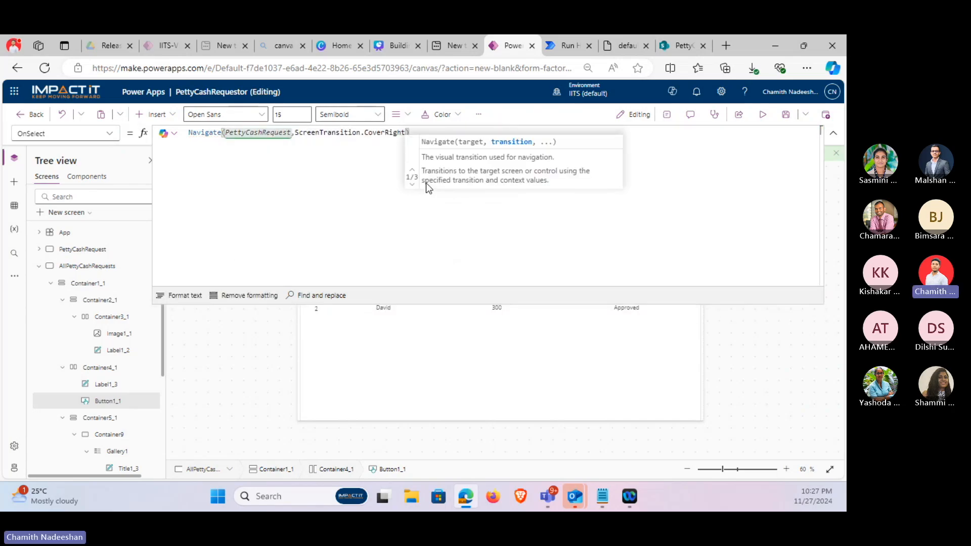
text();)
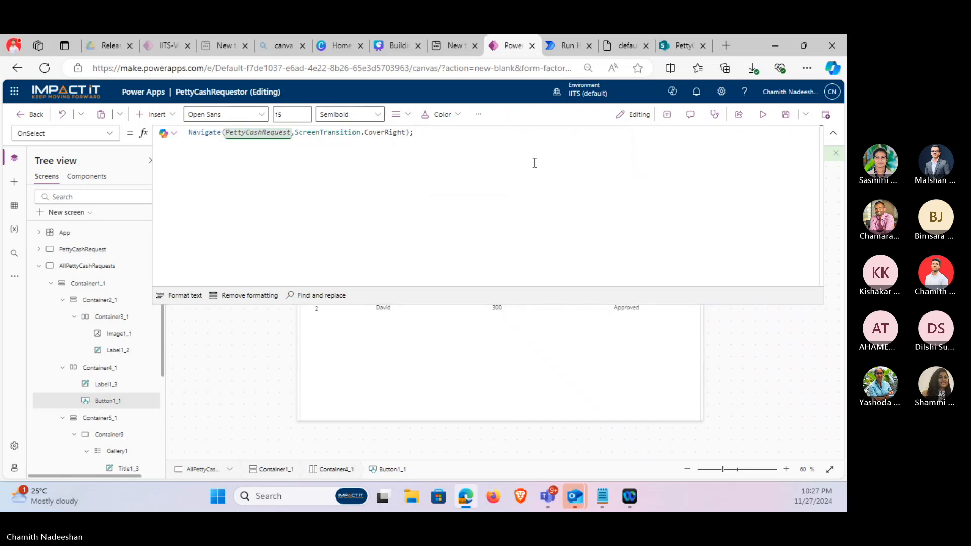
Preview the app, test the Add New button's navigation, and return to editing.
click(762, 115)
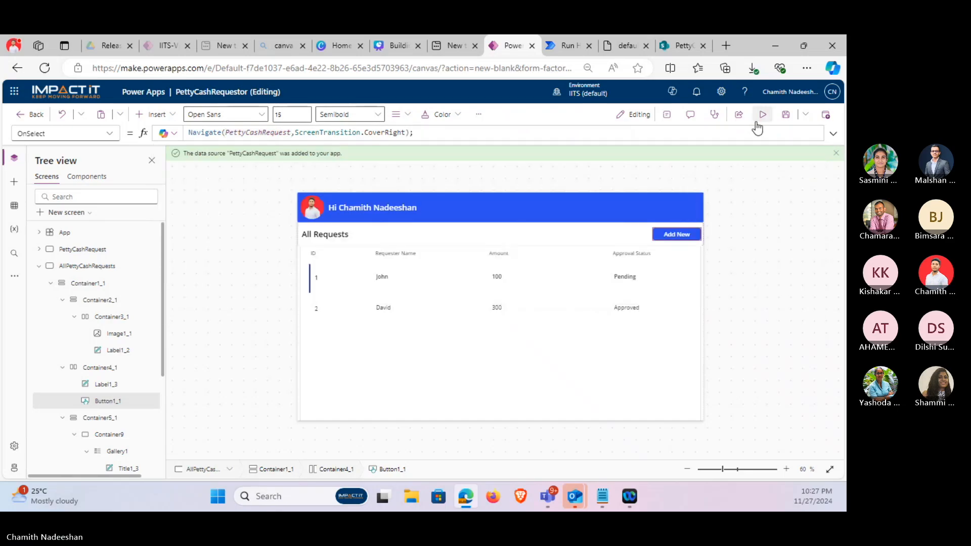
click(668, 191)
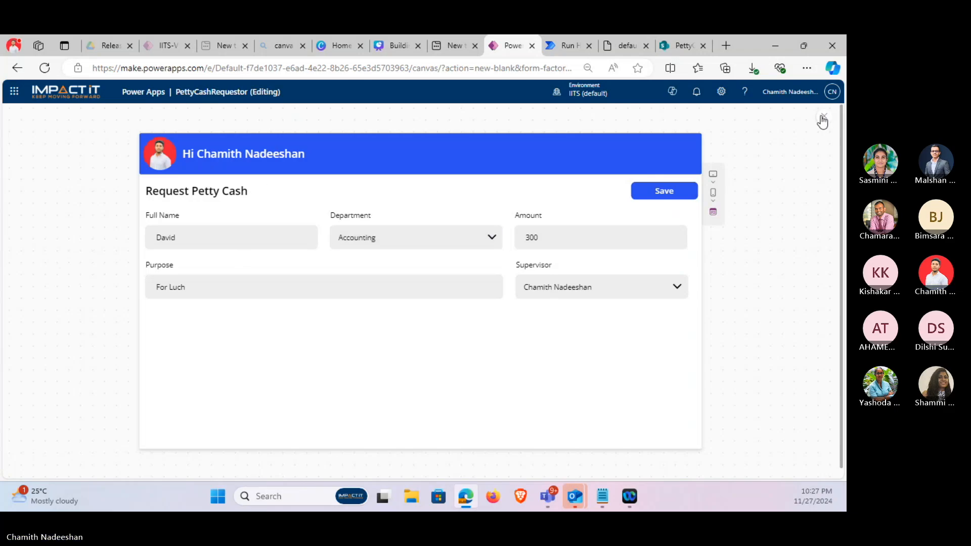
click(823, 122)
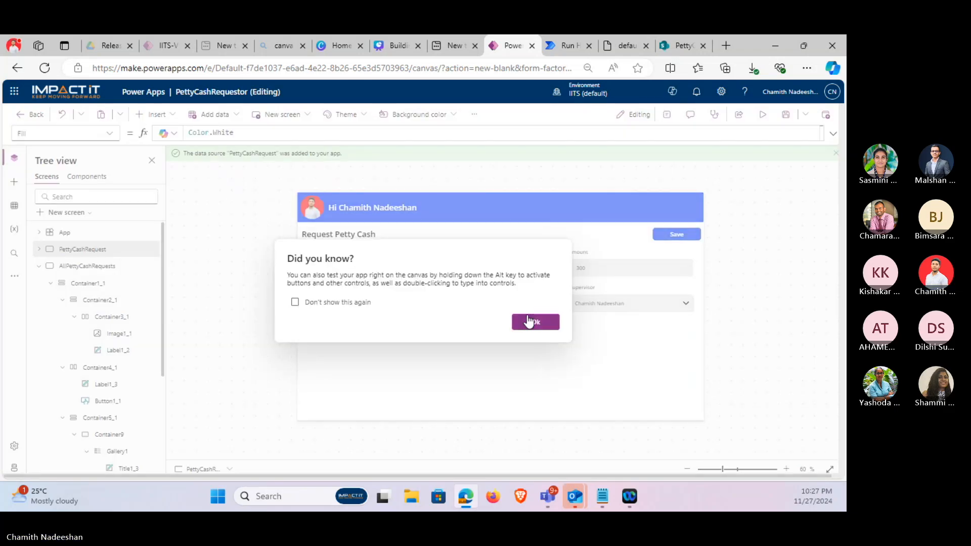
click(532, 321)
Append Navigate(AllPettyCashRequests,ScreenTransition.CoverRight) to the Save button's OnSelect formula, separated by a semicolon after the PCR-LazyApprovalOutlook run call.
click(695, 235)
click(833, 133)
scroll(368, 197, down, 5)
scroll(367, 198, up, 3)
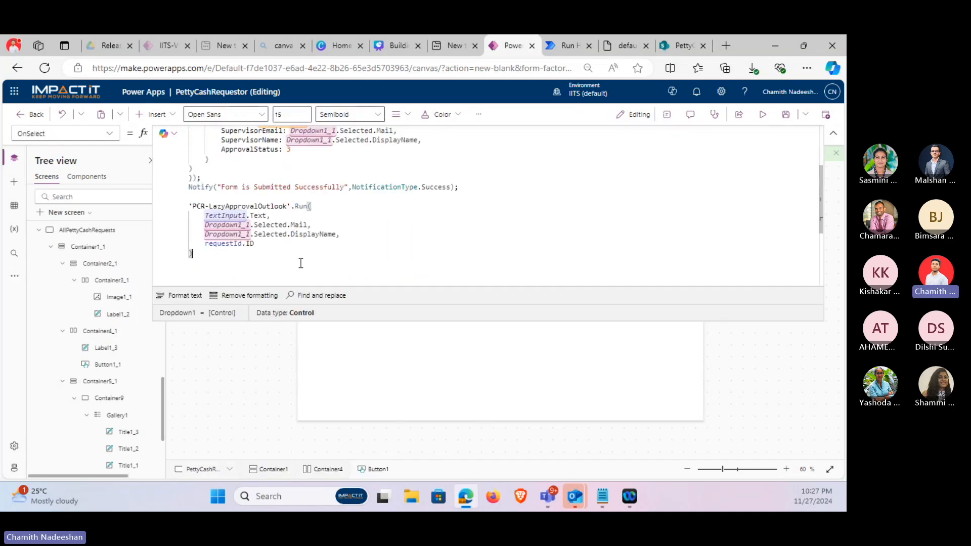
text(;)
key(Return)
text(Nav)
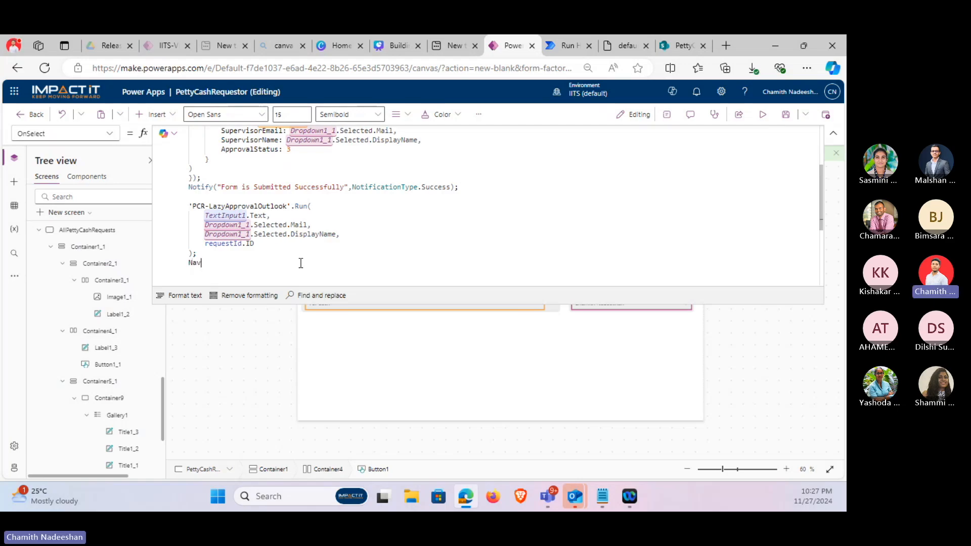
text(igate()
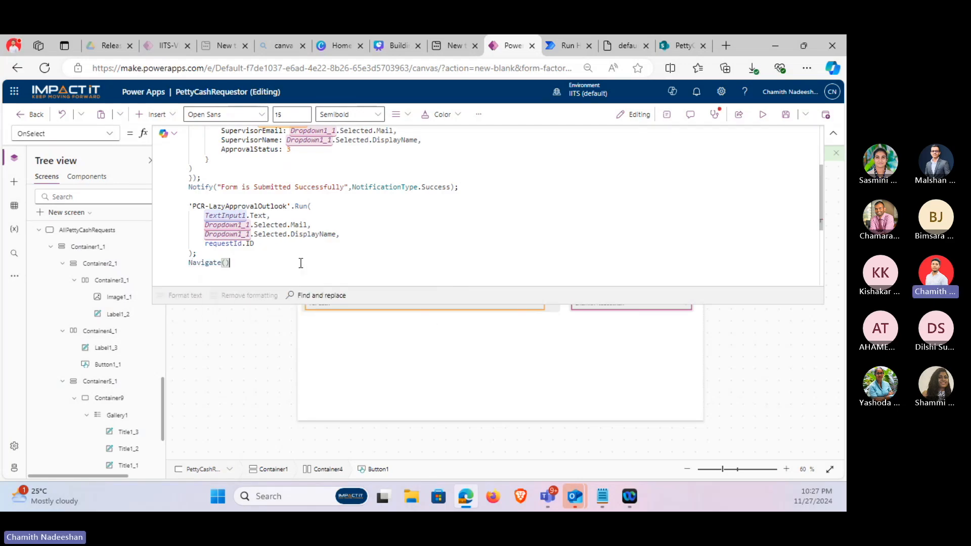
text(All)
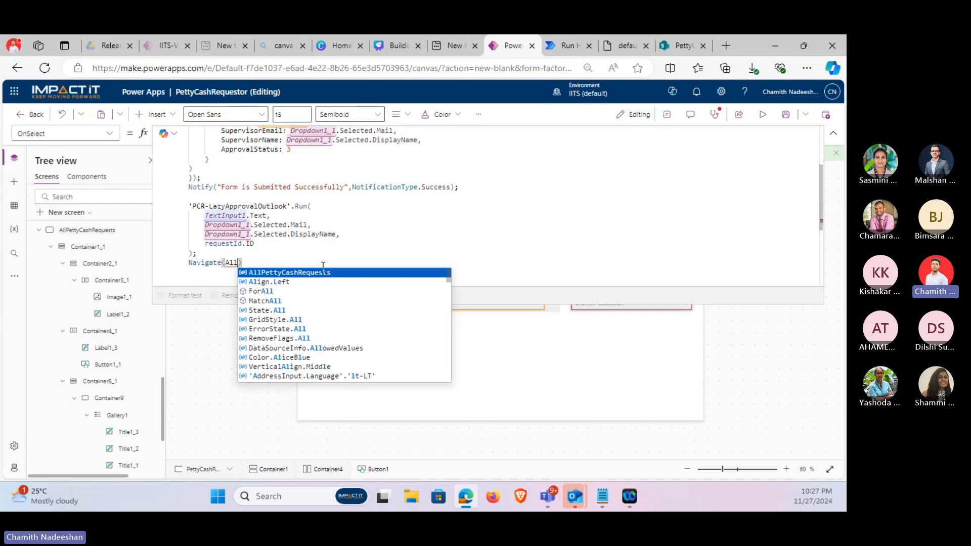
click(322, 273)
text(,)
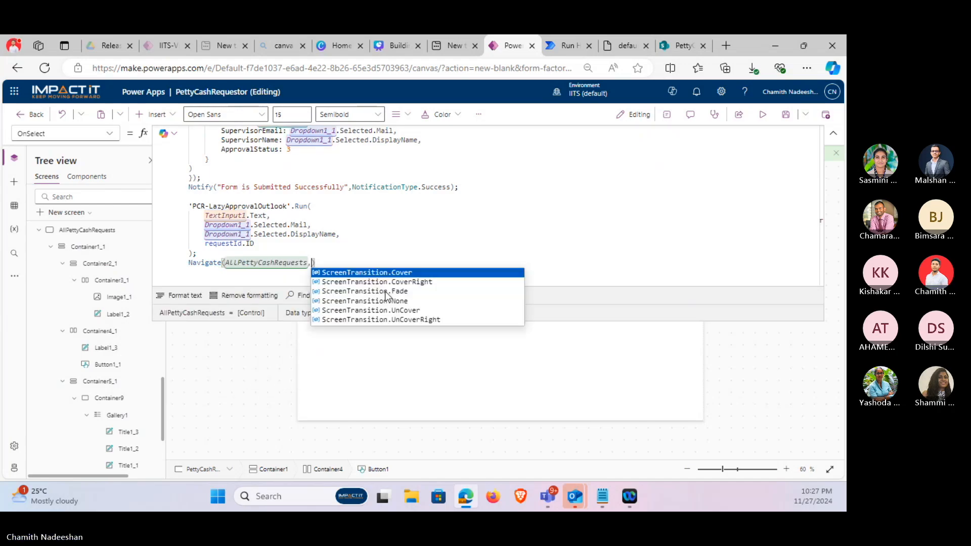
click(396, 282)
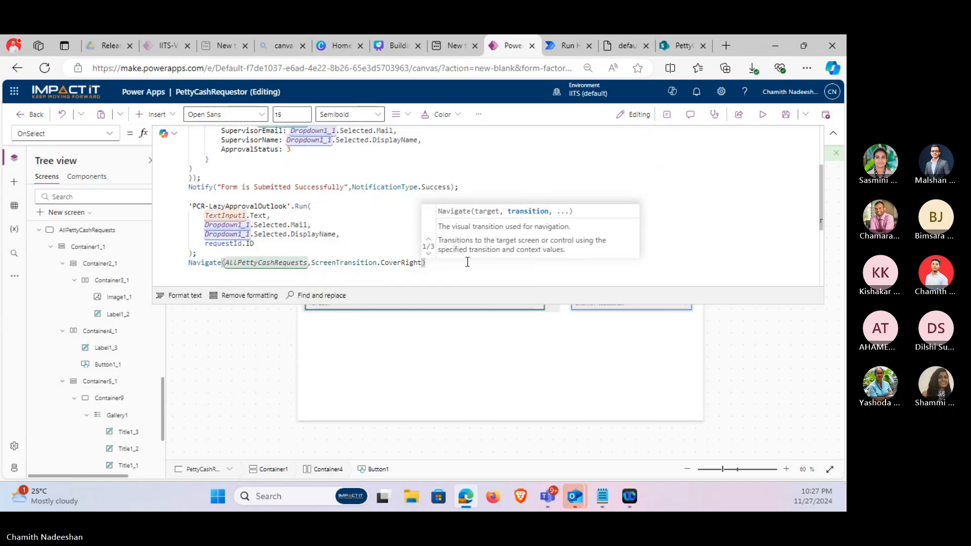
click(834, 133)
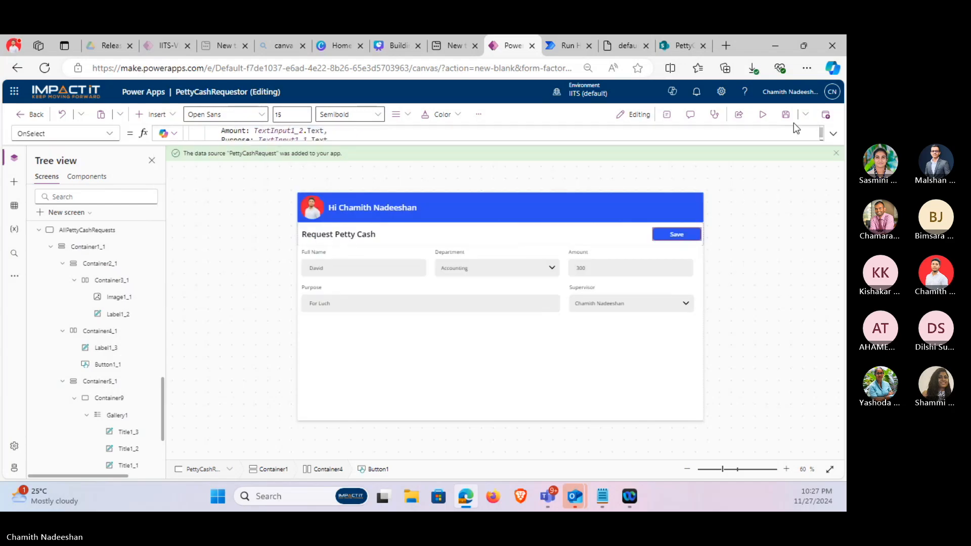
Preview the app, save the filled-in petty cash request to test the form submission, and return to editing.
click(763, 115)
click(640, 202)
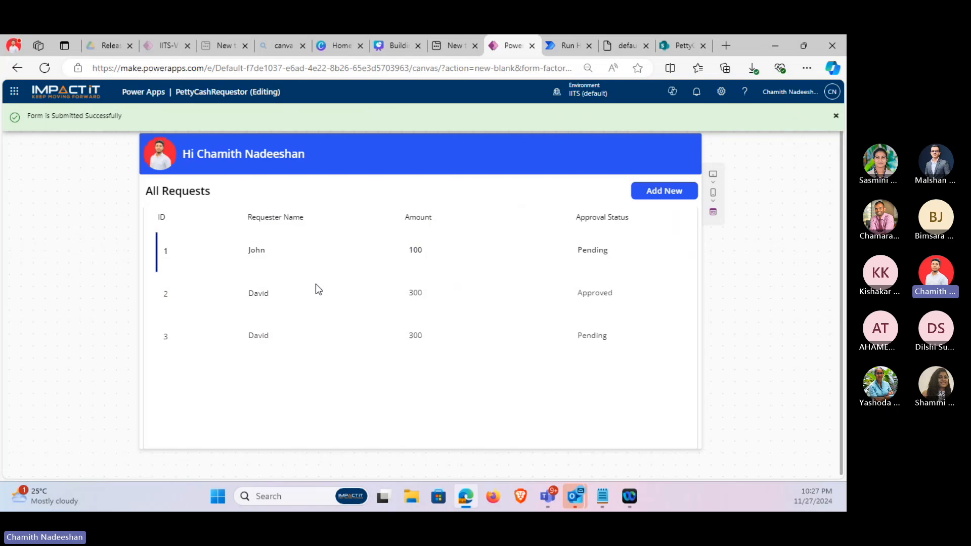
click(836, 115)
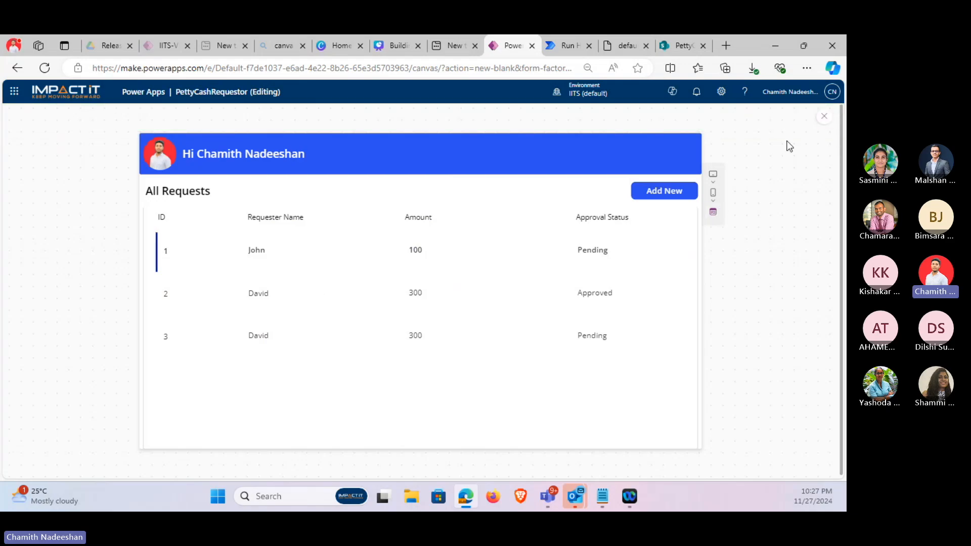
click(820, 117)
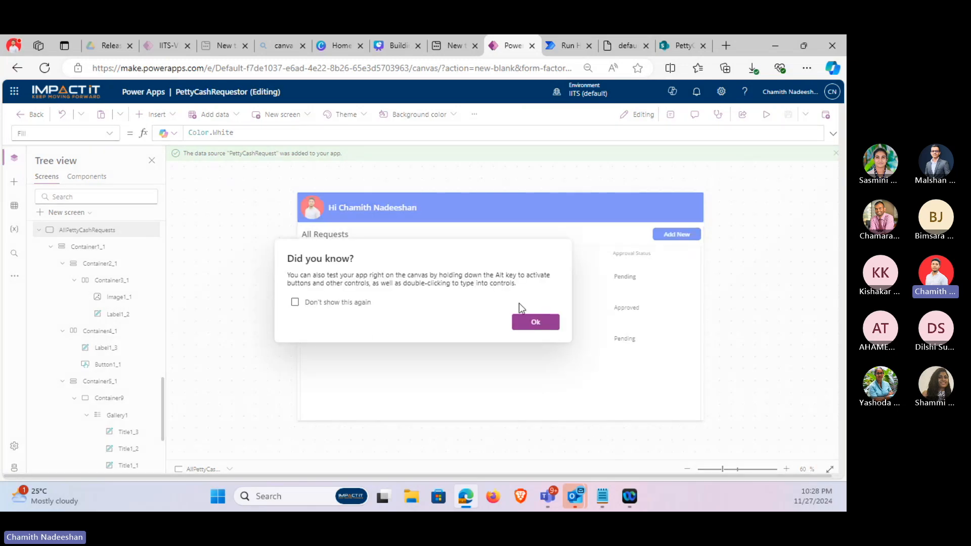
click(532, 323)
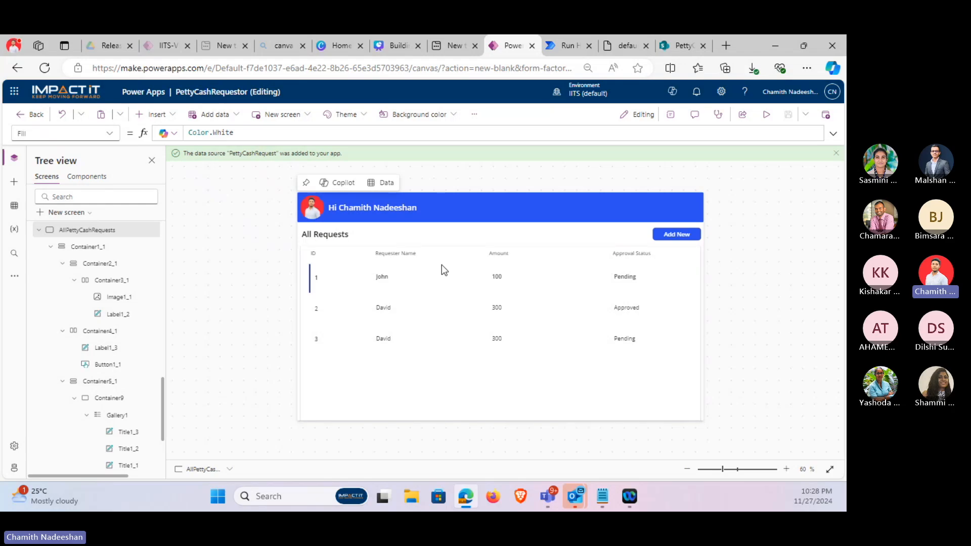
Switch to the Canva presentation "Building Power Apps with SharePoint A Hands-On Demo" and show its Q&A Thank You slide in full screen.
click(320, 48)
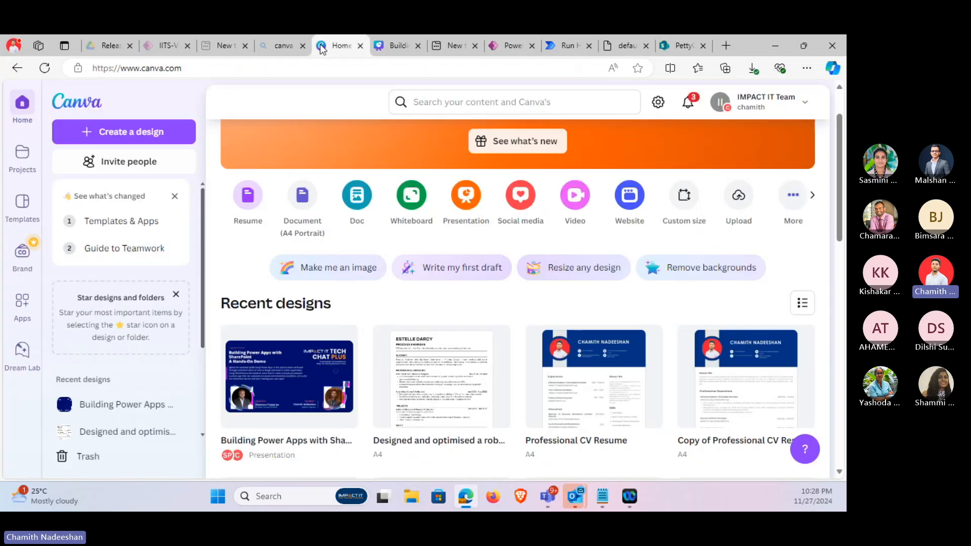
click(519, 45)
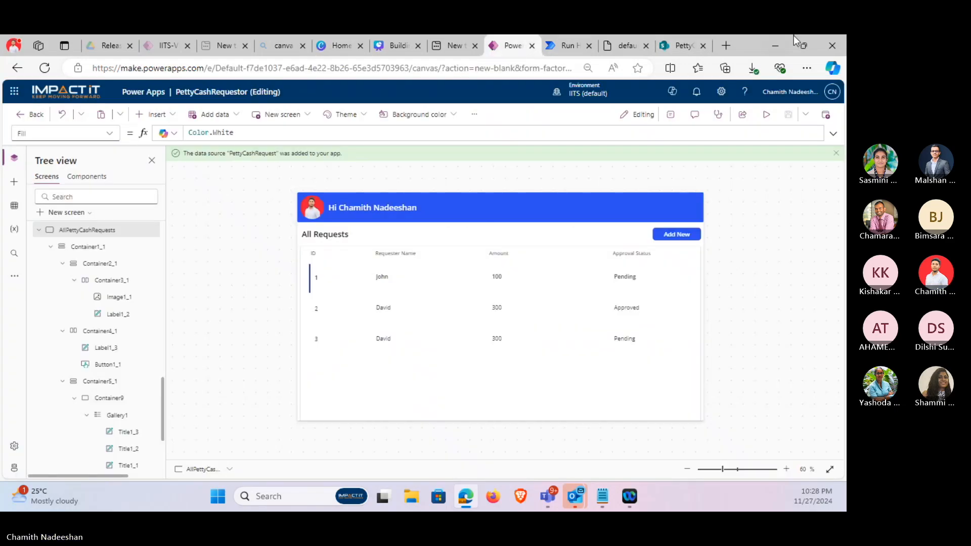
click(803, 45)
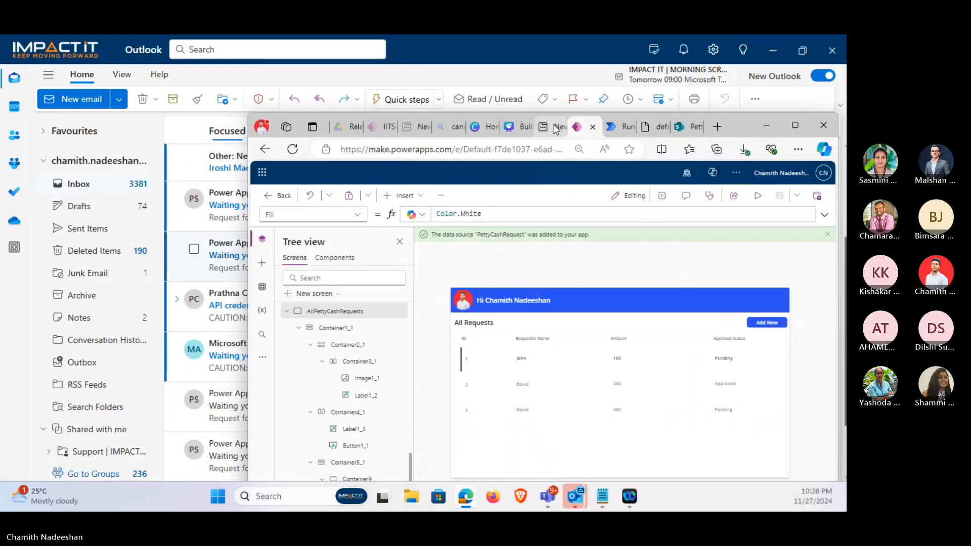
click(555, 130)
click(514, 127)
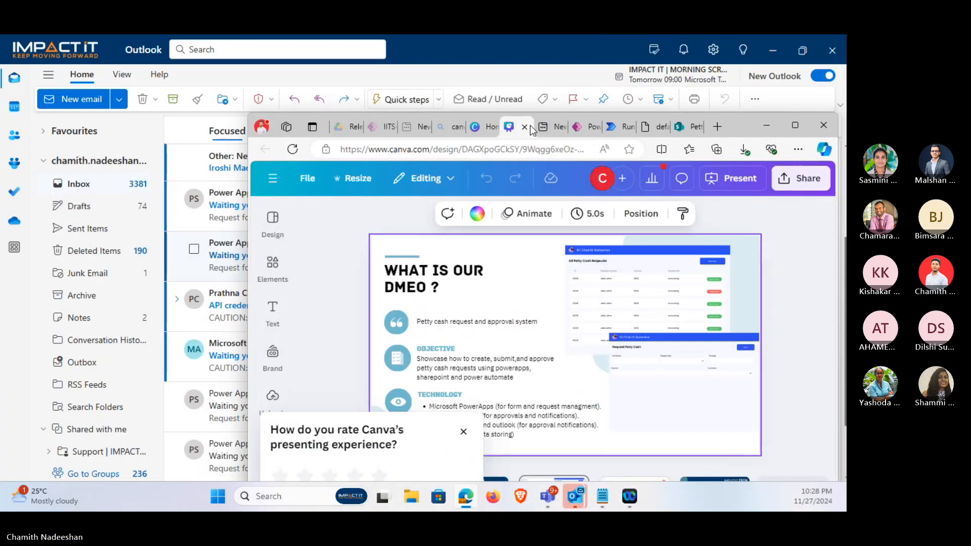
click(796, 126)
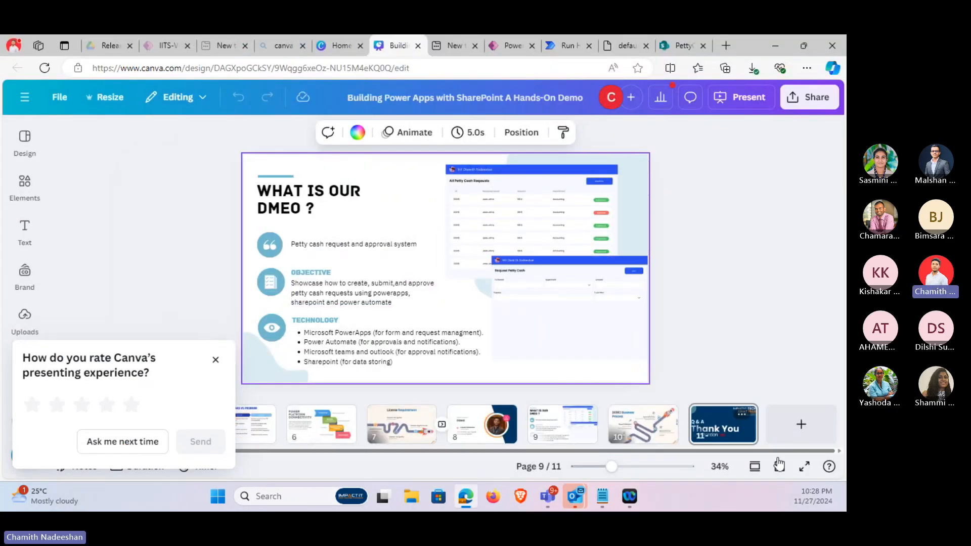
click(804, 466)
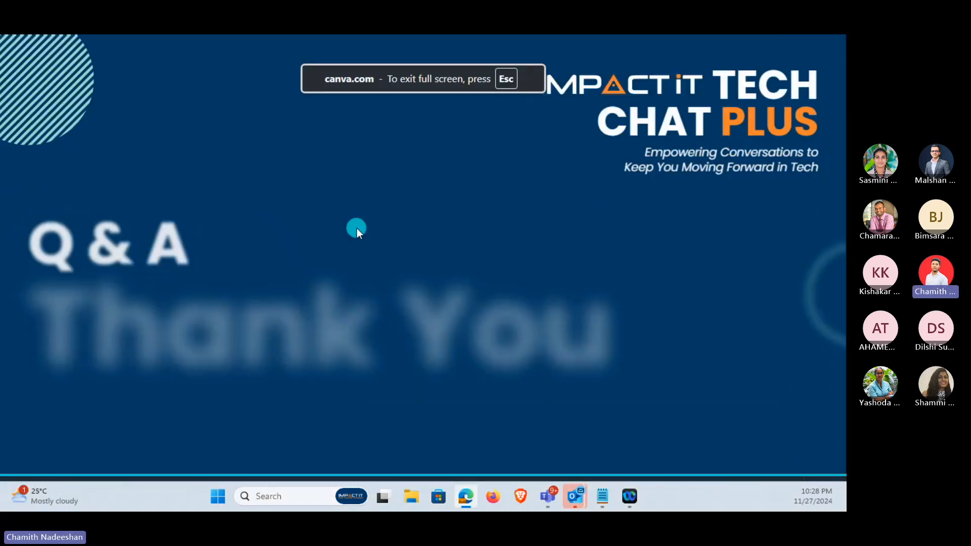